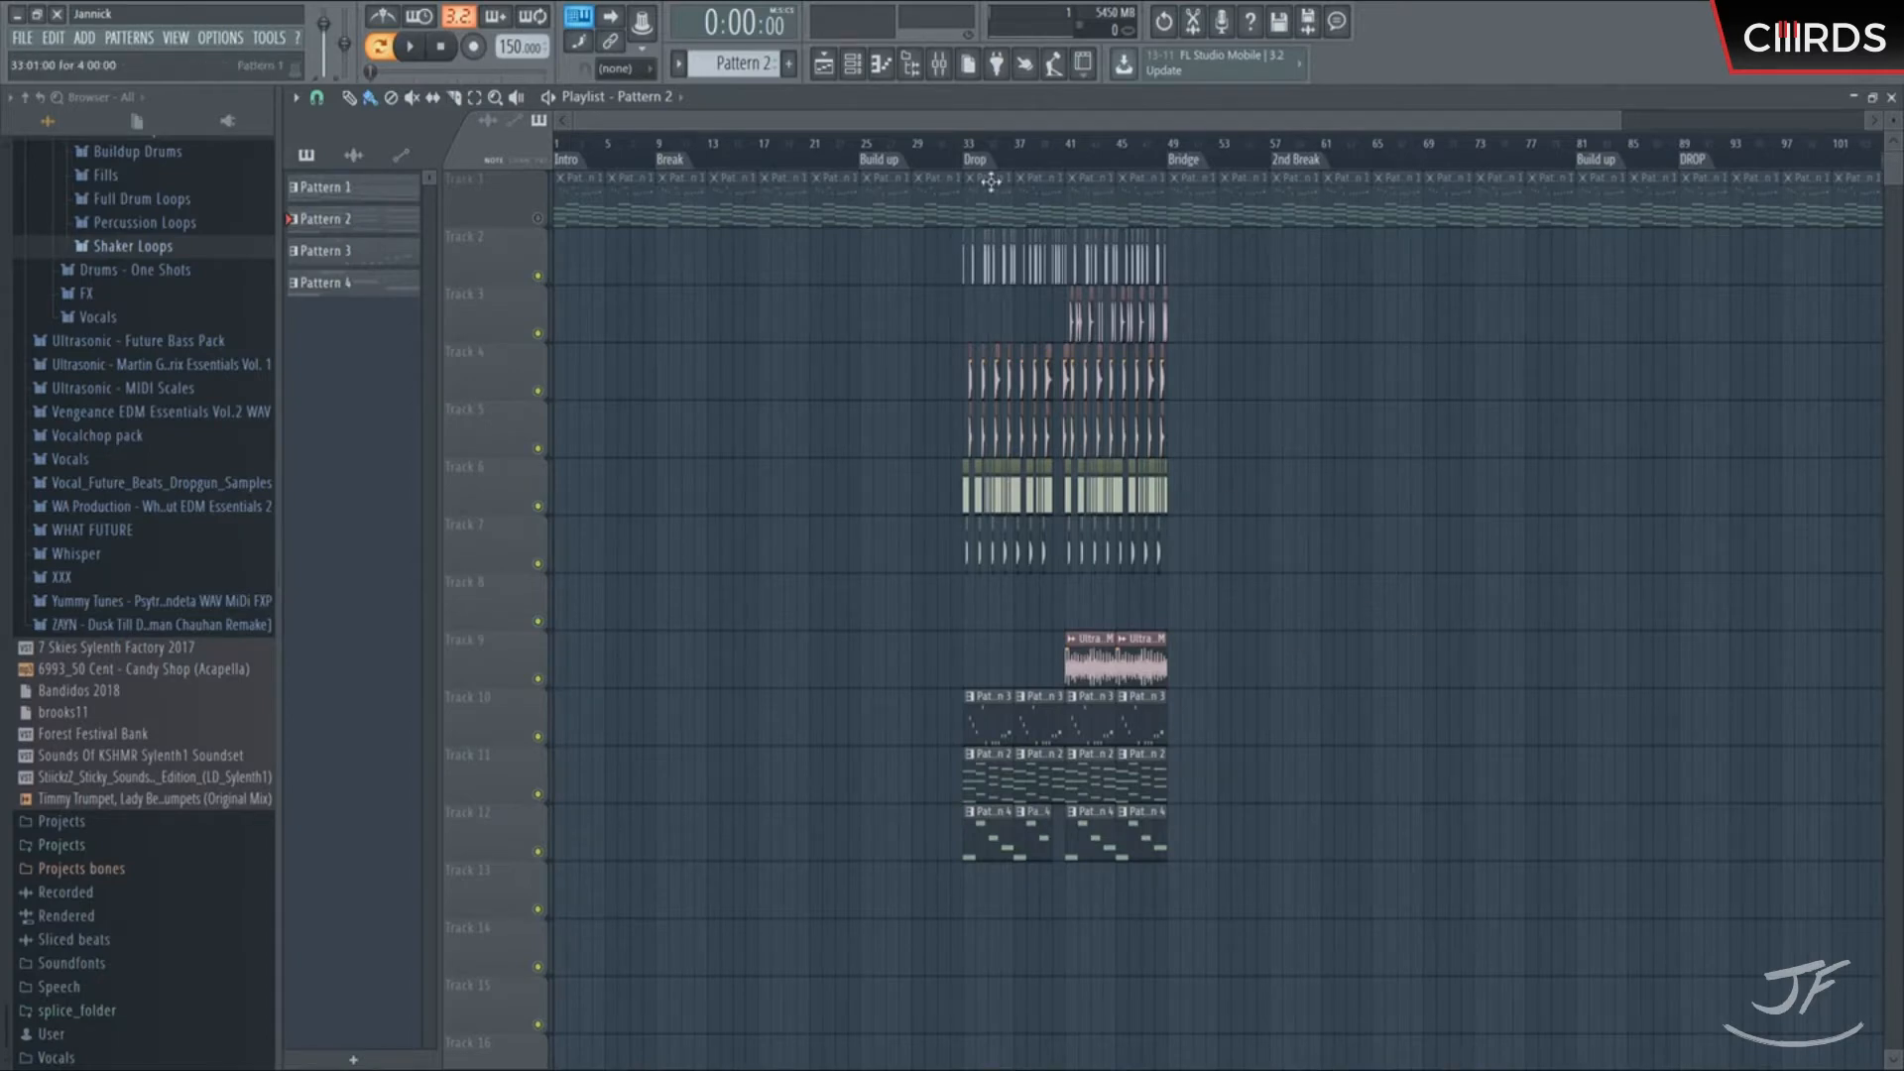
Play the drop from bar 33 to the bridge in the playlist and stop playback
{"action": "scroll", "coordinate": [977, 149], "scroll_direction": "up", "scroll_amount": 2}
{"action": "left_click", "coordinate": [967, 147]}
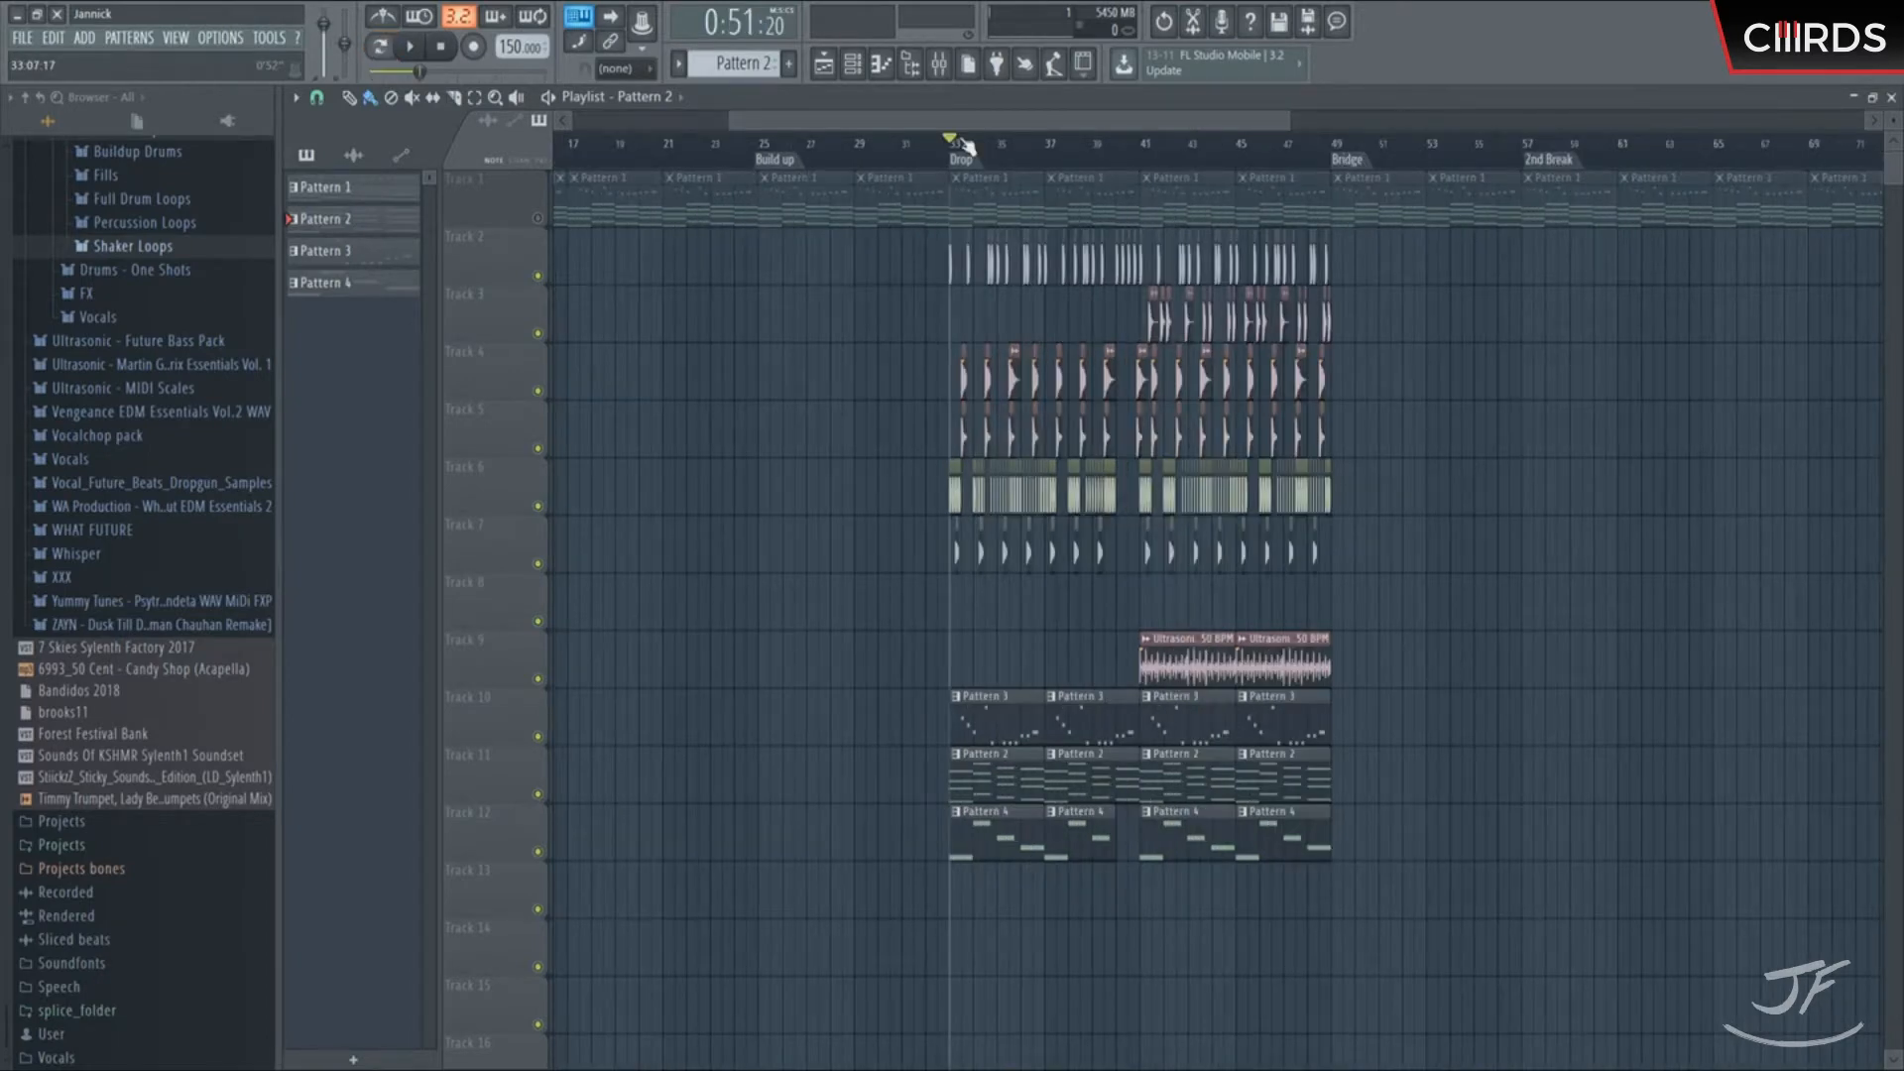
{"action": "key", "text": "space"}
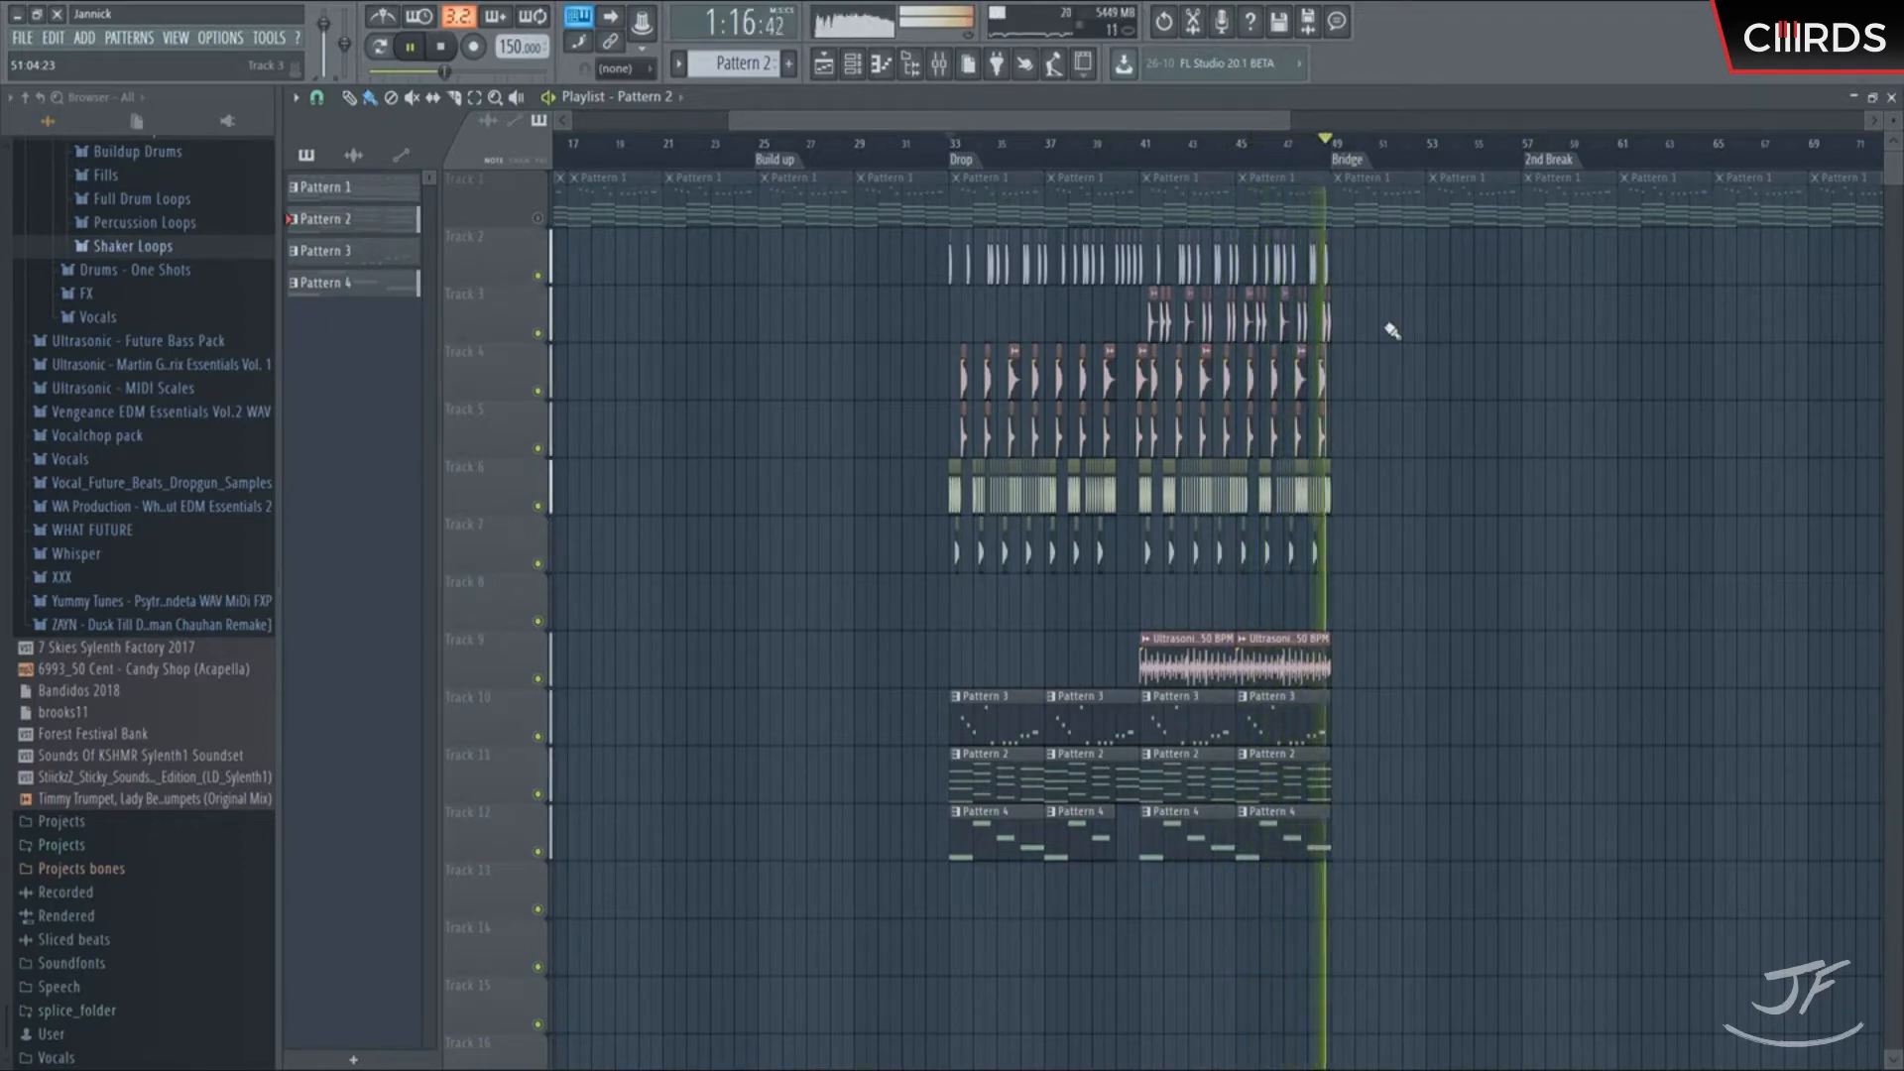
{"action": "key", "text": "space"}
{"action": "scroll", "coordinate": [1418, 367], "scroll_direction": "down", "scroll_amount": 3}
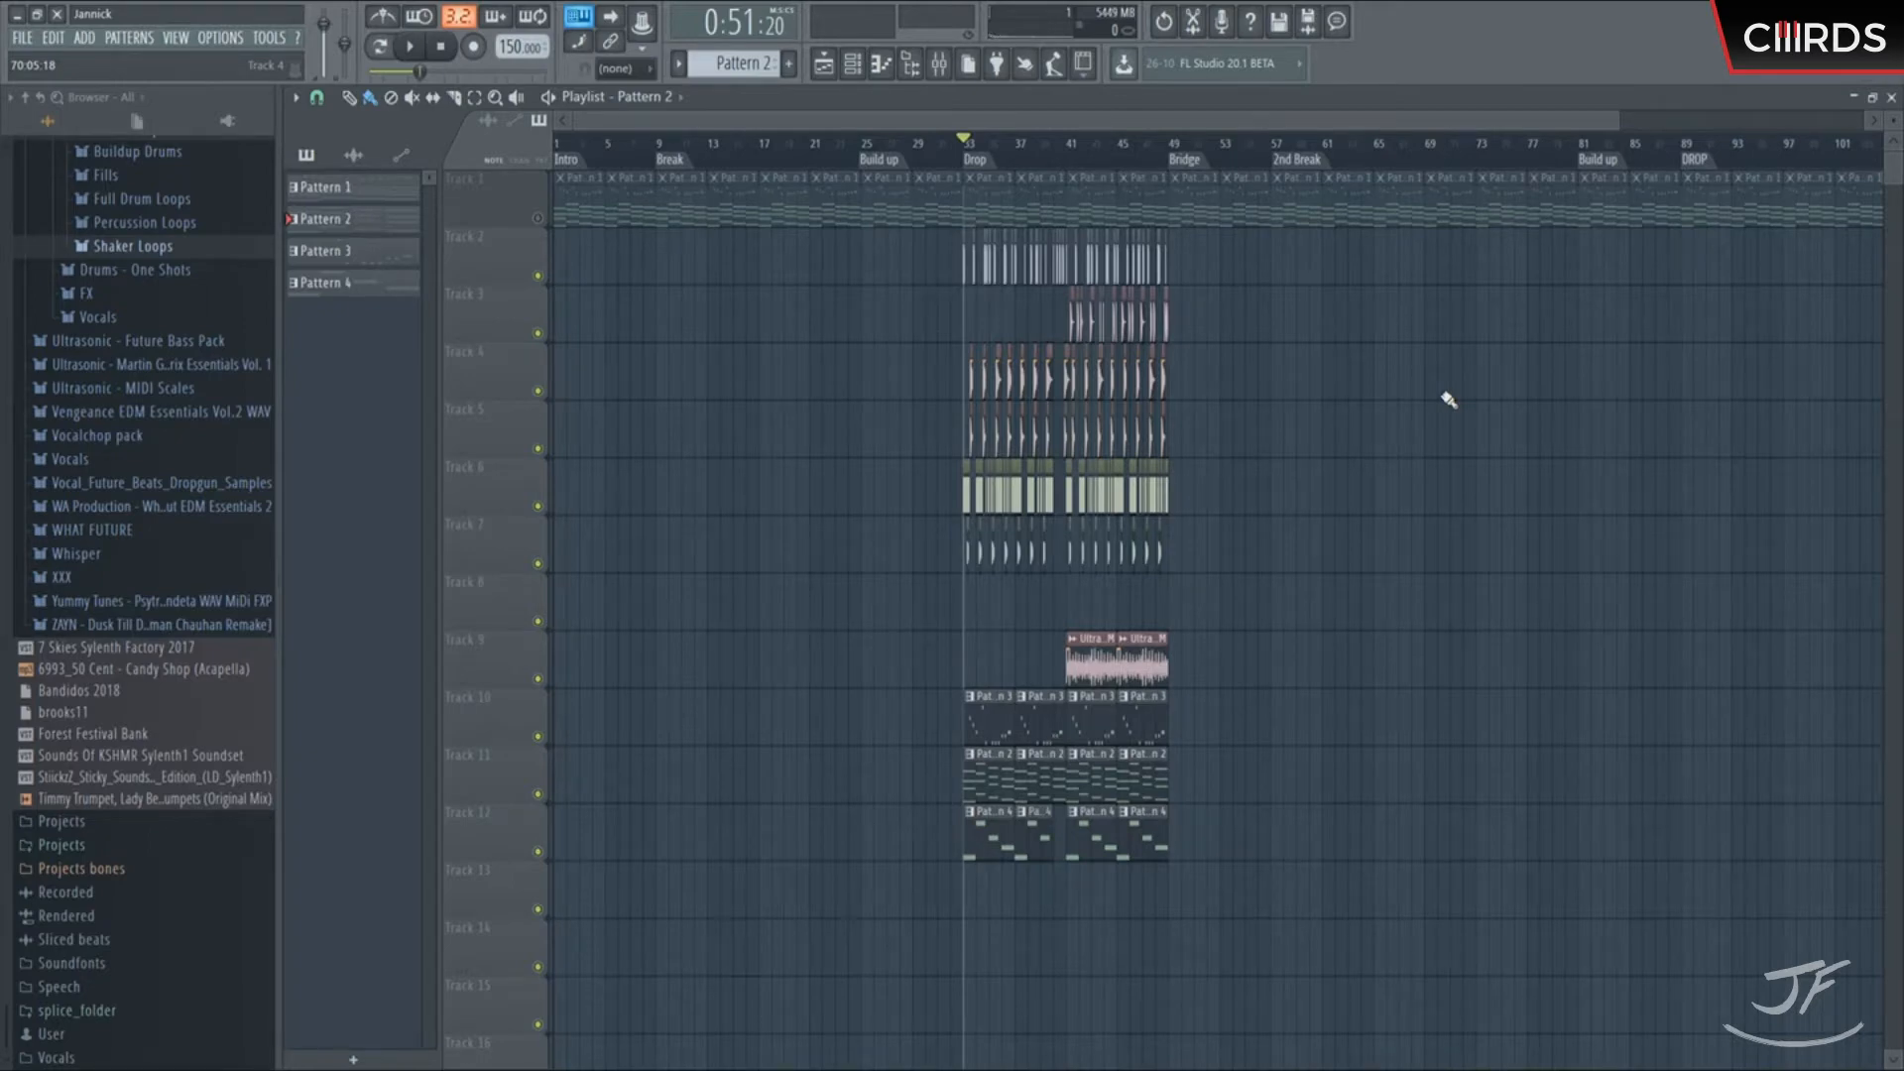
Open the channel rack and listen to the Chords layer of Pattern 2 on its own
{"action": "left_click", "coordinate": [880, 70]}
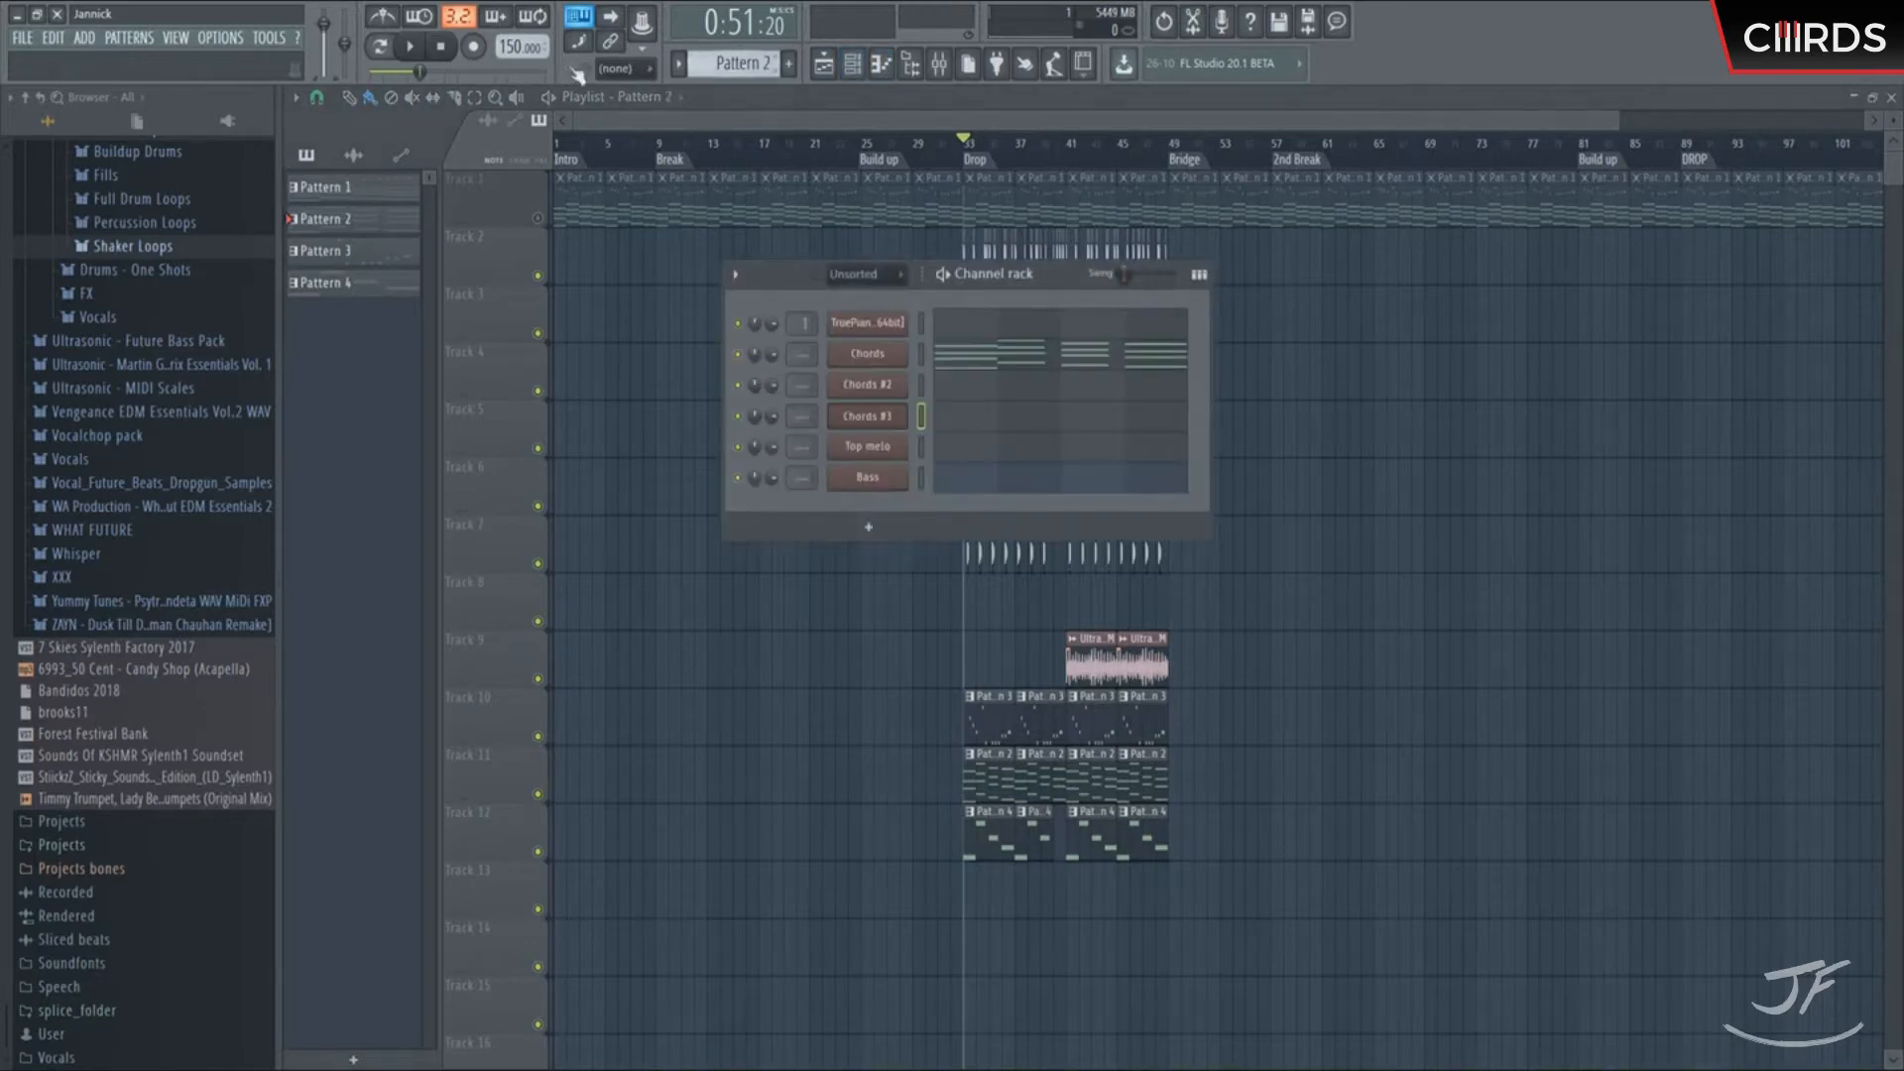
{"action": "left_click", "coordinate": [412, 50]}
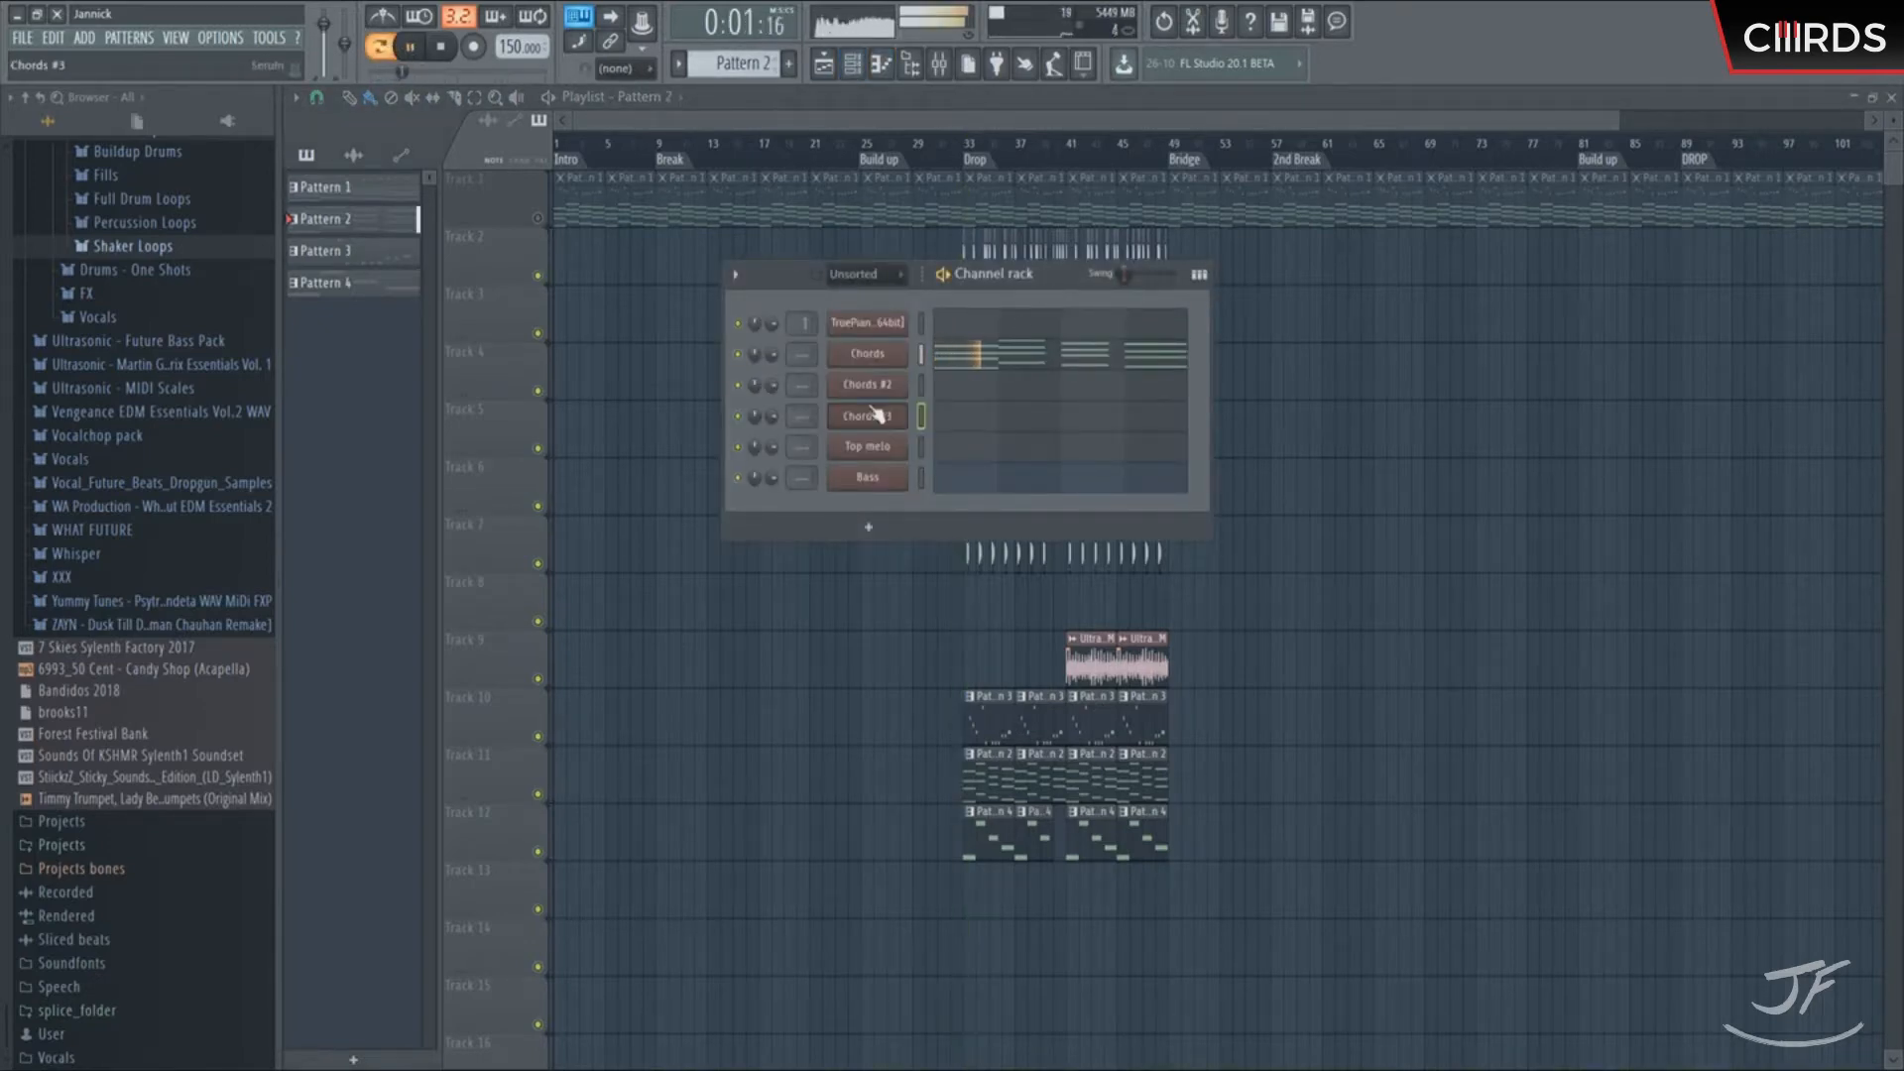
{"action": "key", "text": "space"}
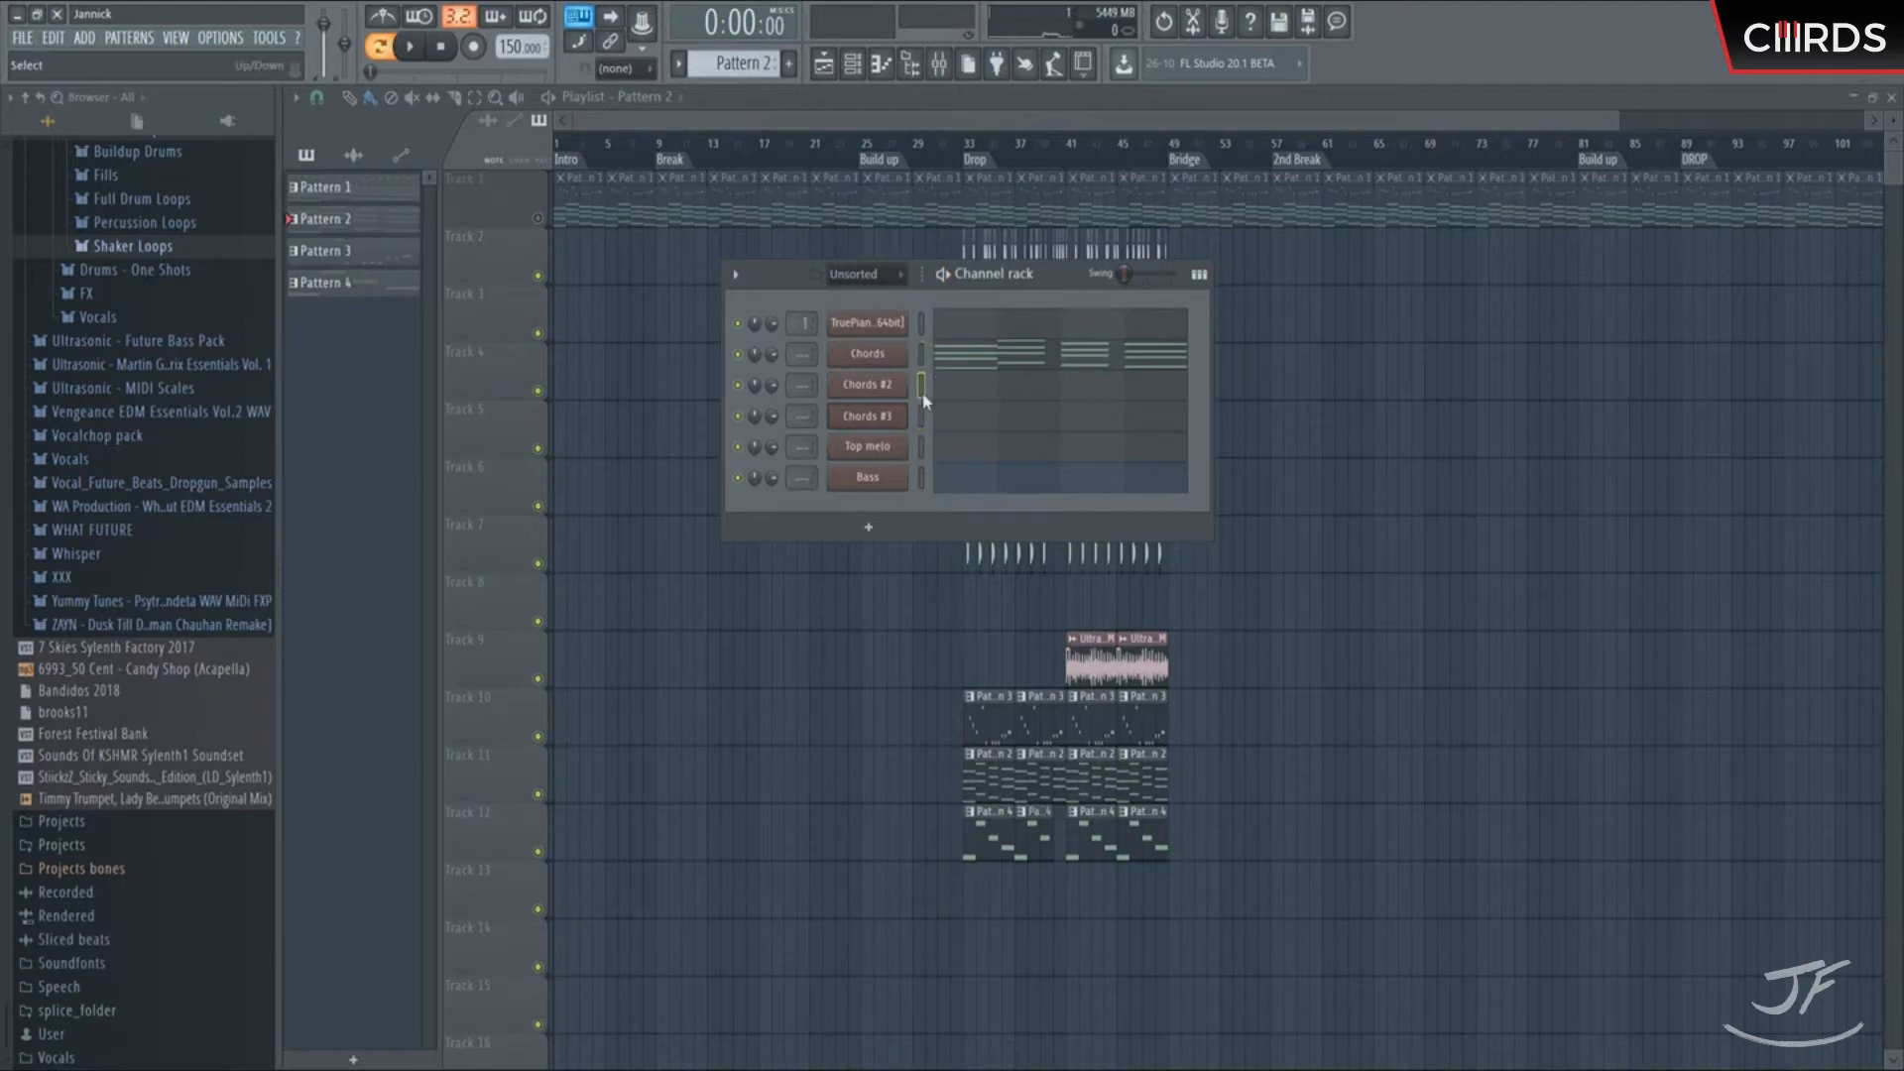
Copy the Chords notes into the Chords #2 channel, shift them up one octave and play the two layers together
{"action": "left_click", "coordinate": [983, 390]}
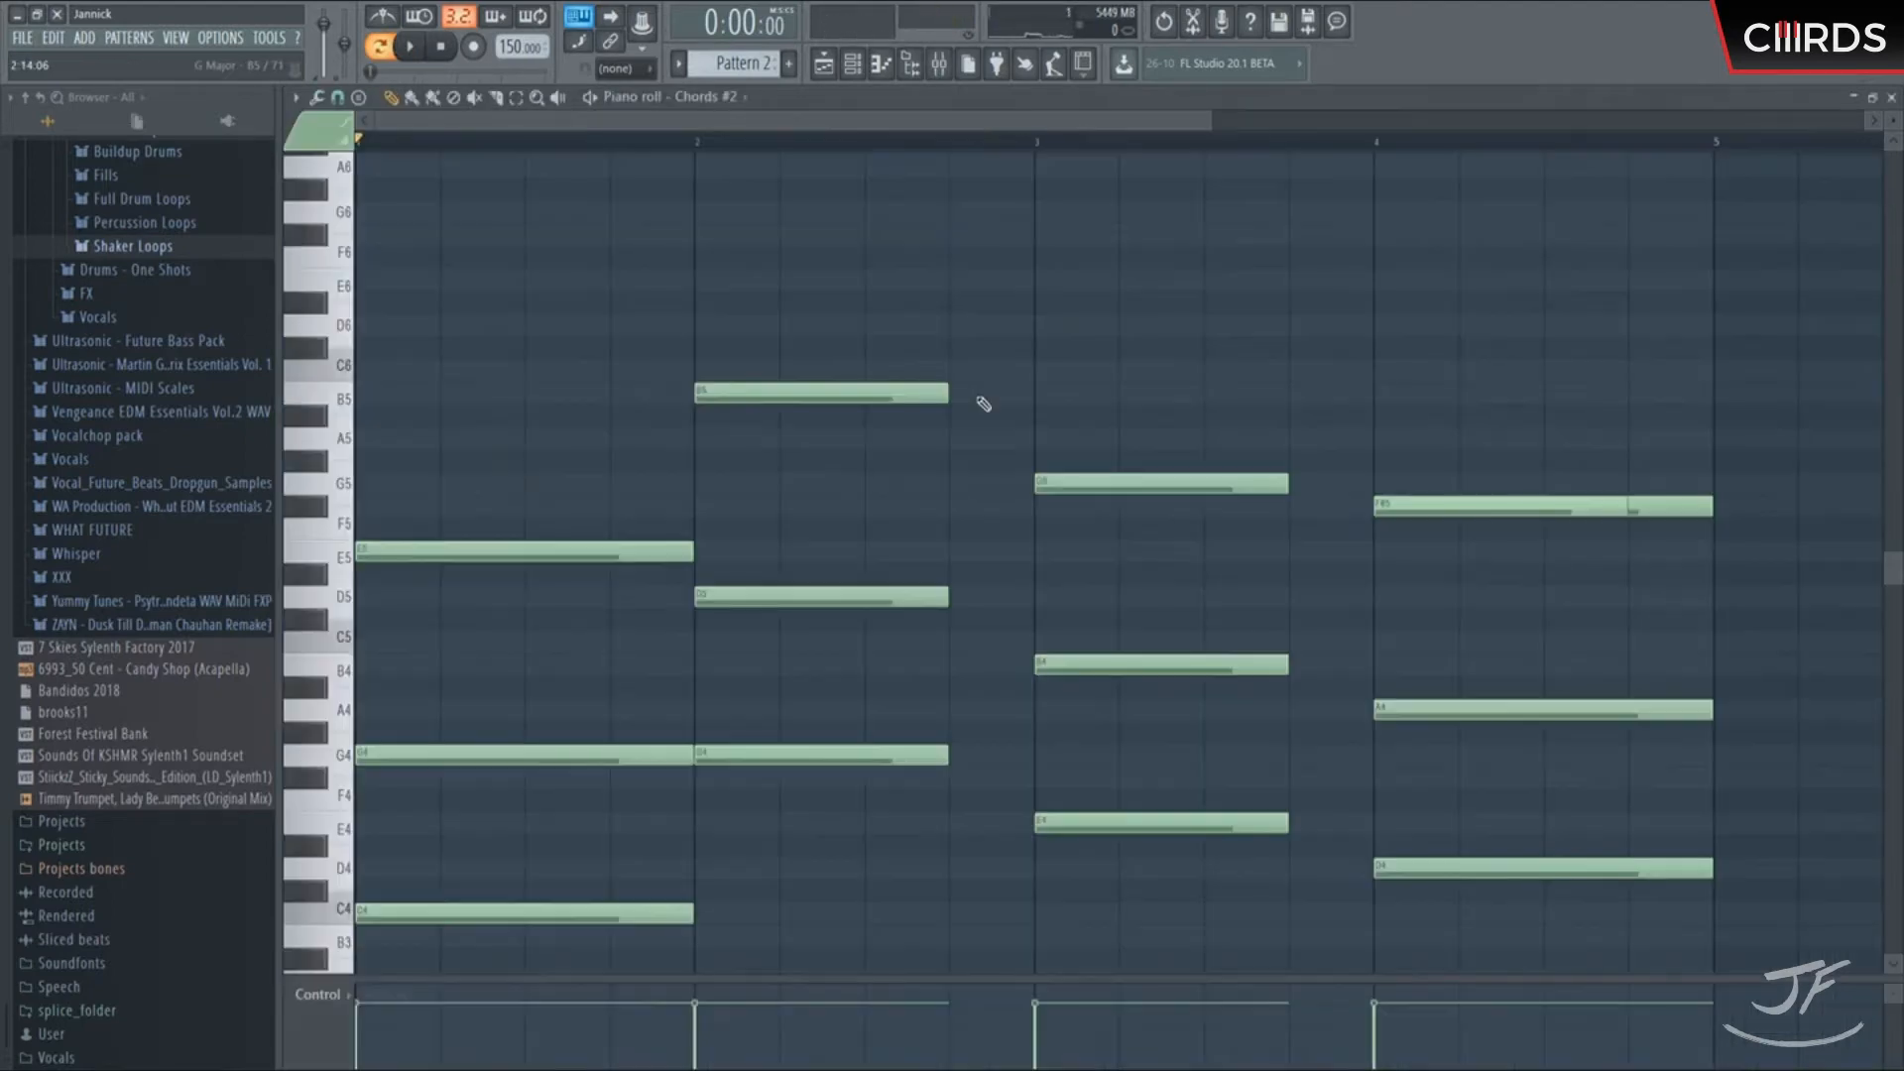
{"action": "key", "text": "space"}
{"action": "key", "text": "F6"}
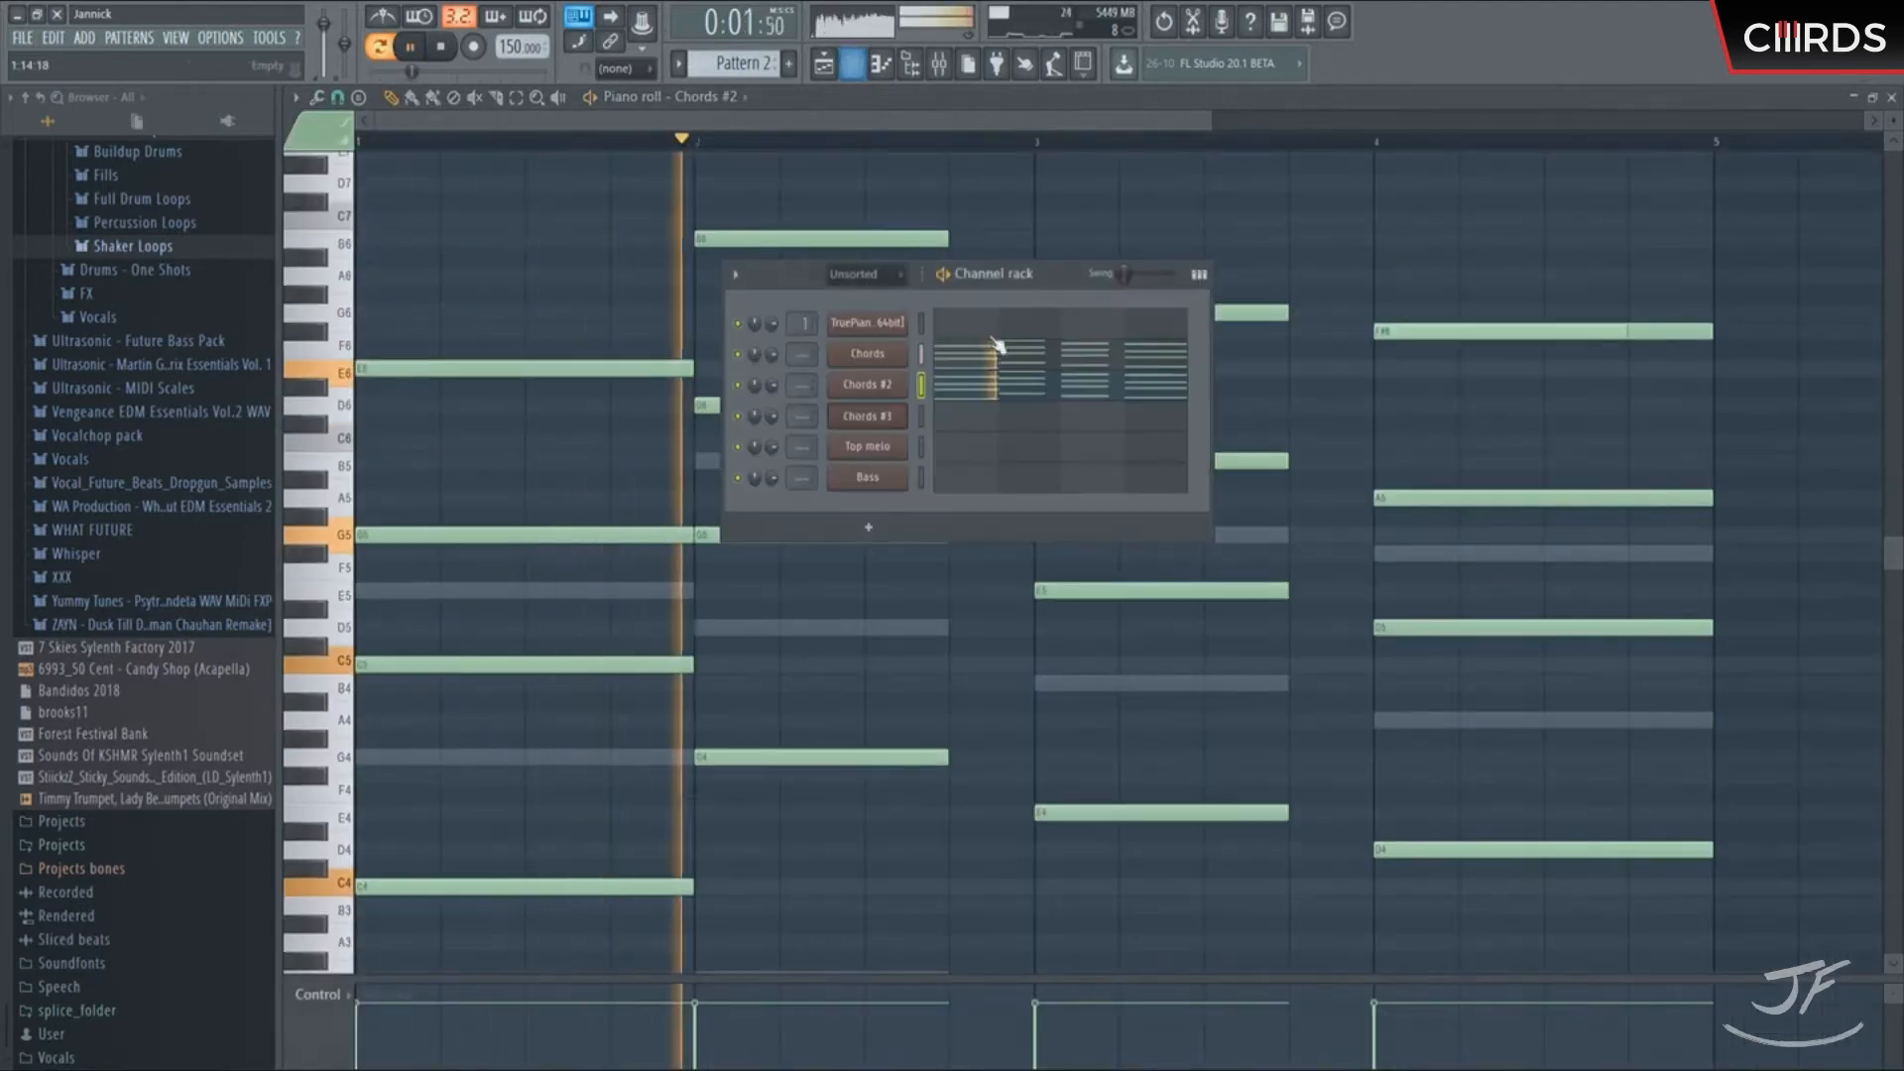
{"action": "key", "text": "space"}
Copy the Chords notes into the Chords #3 channel, shift them down one octave and play the three layers together
{"action": "left_click", "coordinate": [988, 420]}
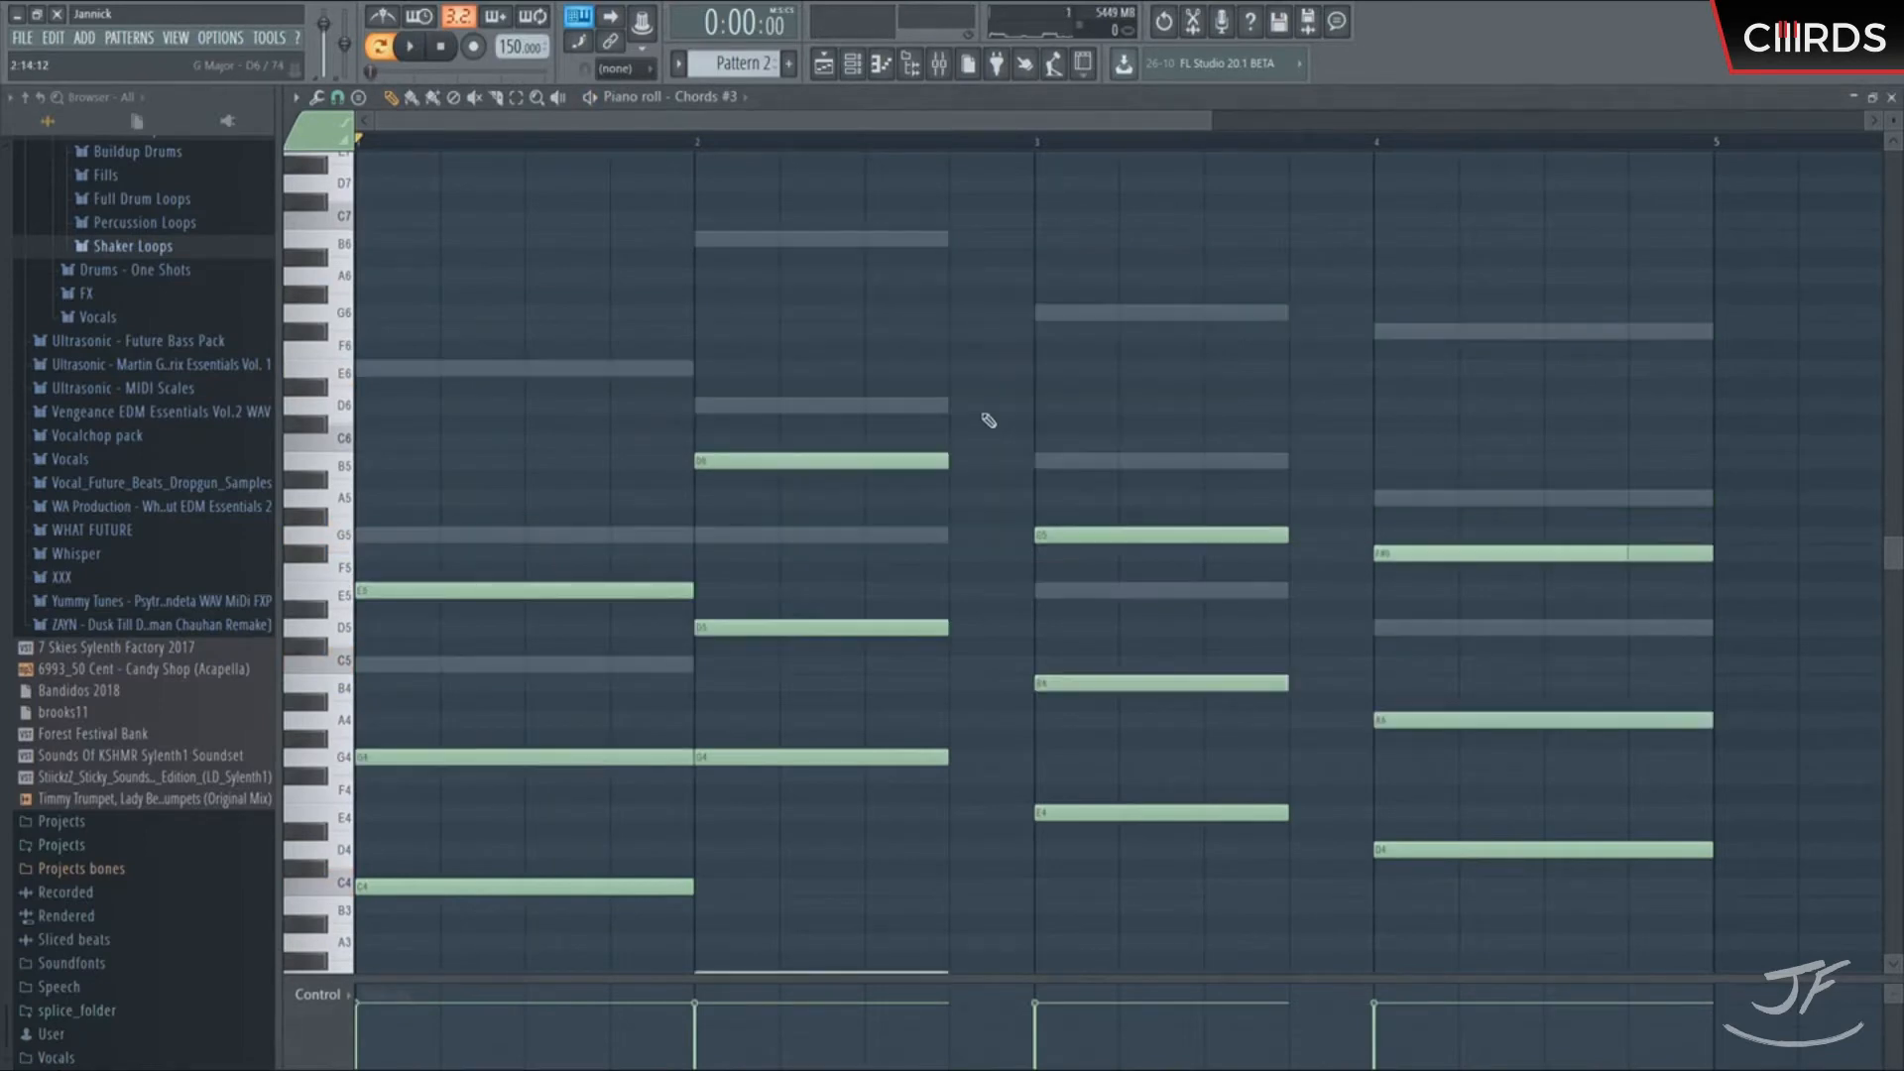
{"action": "key", "text": "space"}
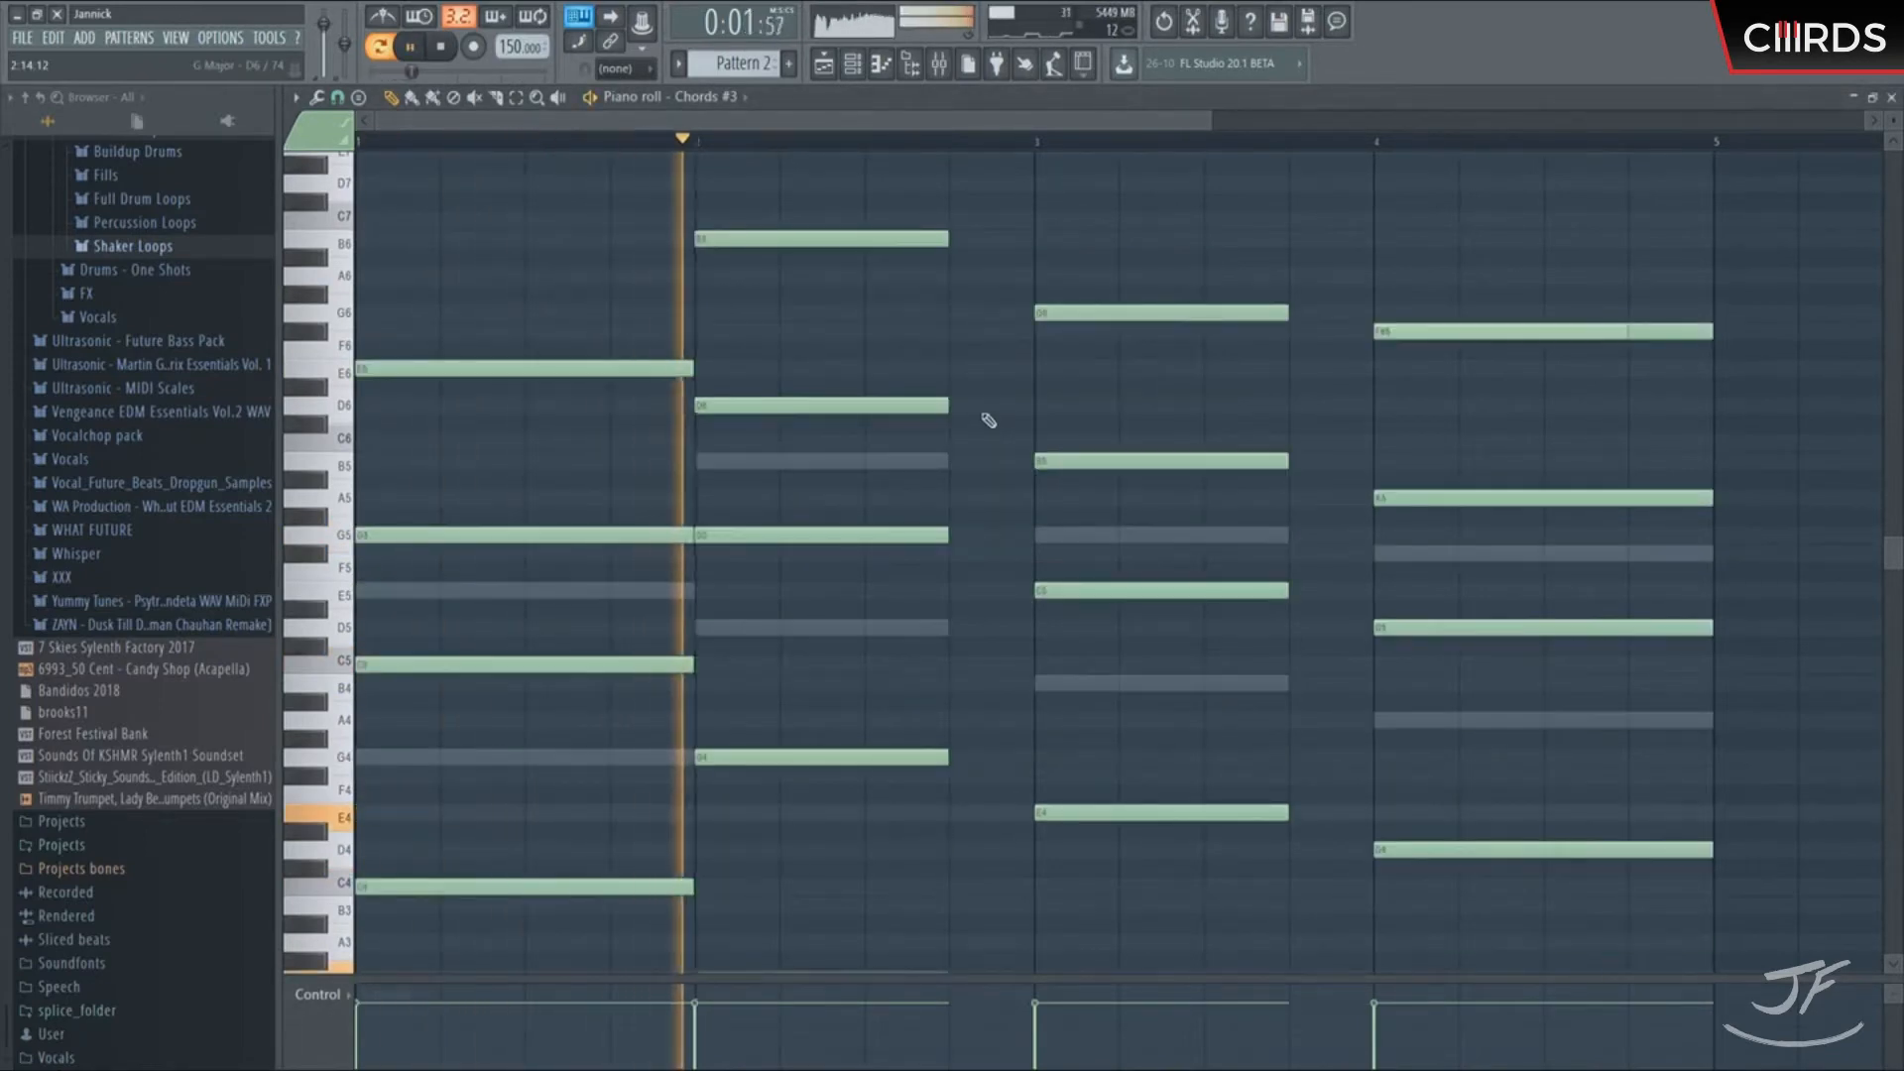
{"action": "key", "text": "space"}
{"action": "key", "text": "space"}
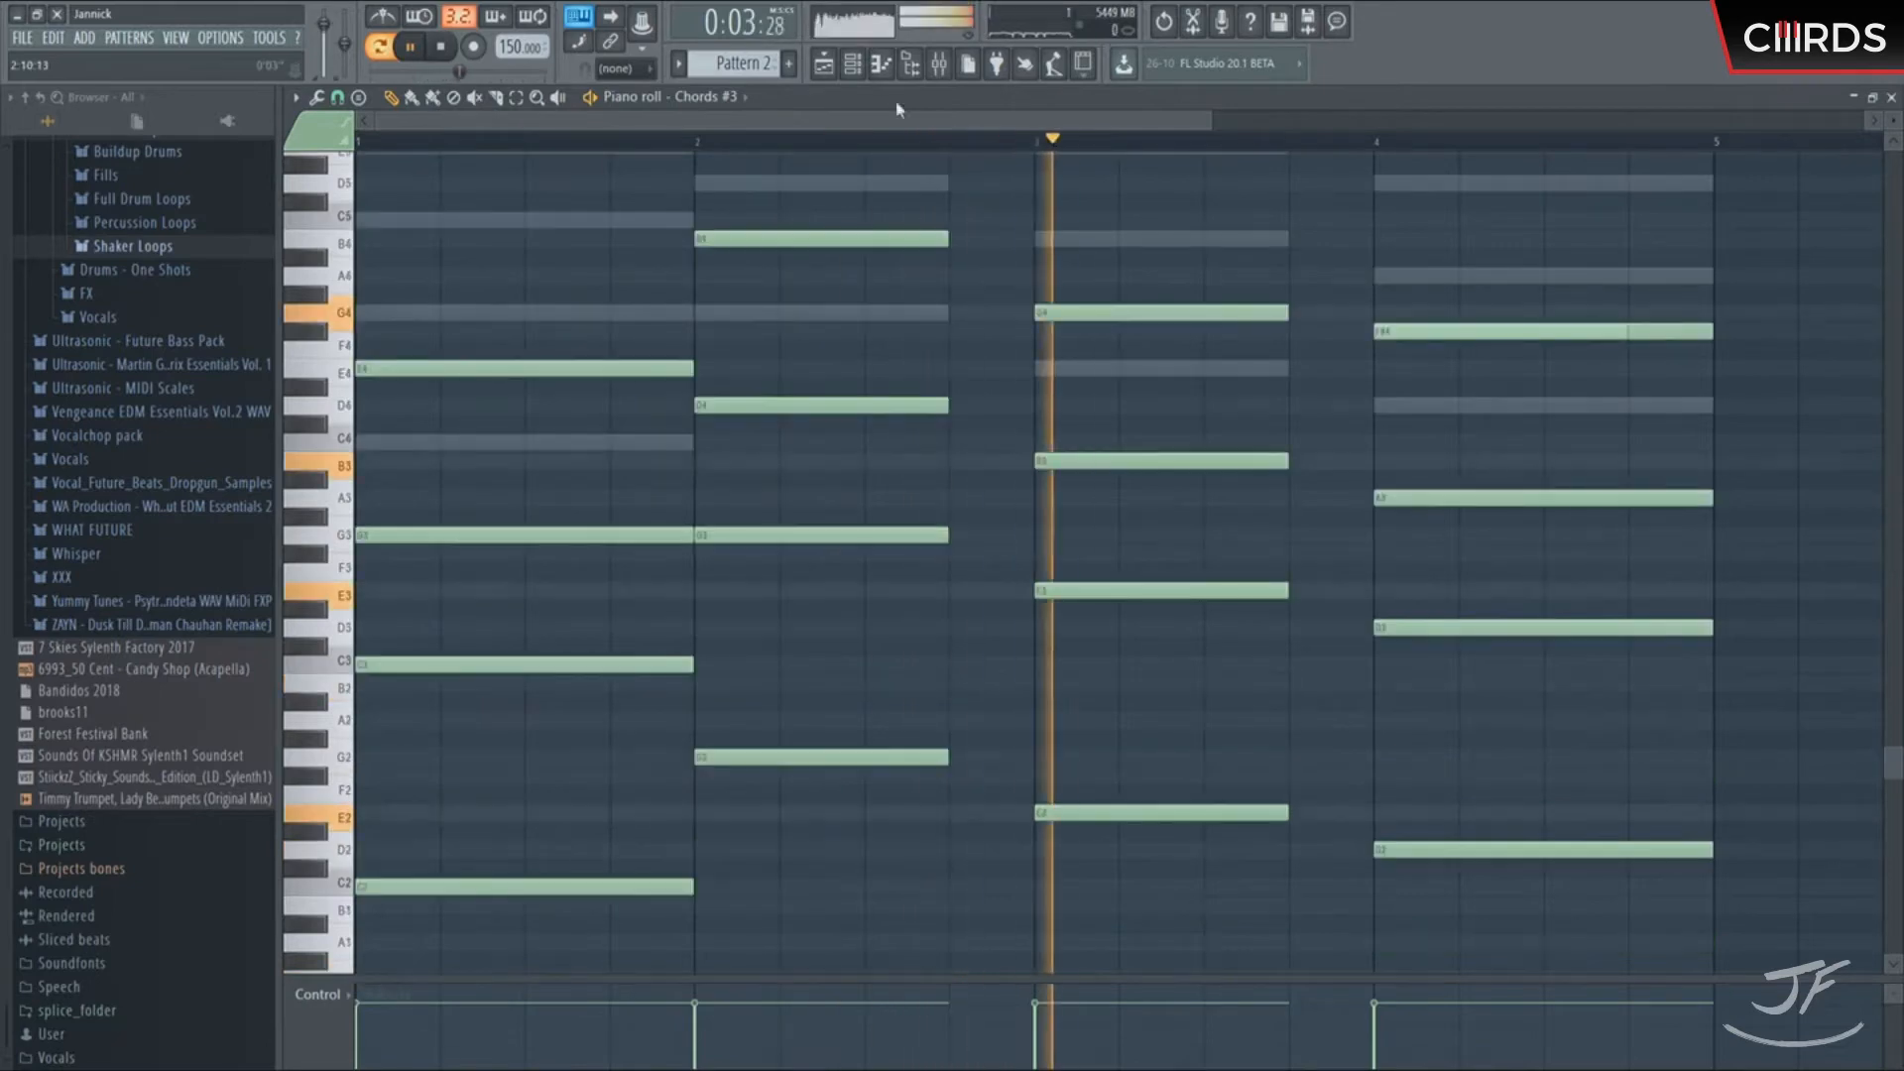
Listen to the layered chords in the song at the Drop marker, followed by Pattern 2 alone
{"action": "key", "text": "F5"}
{"action": "left_click", "coordinate": [955, 139]}
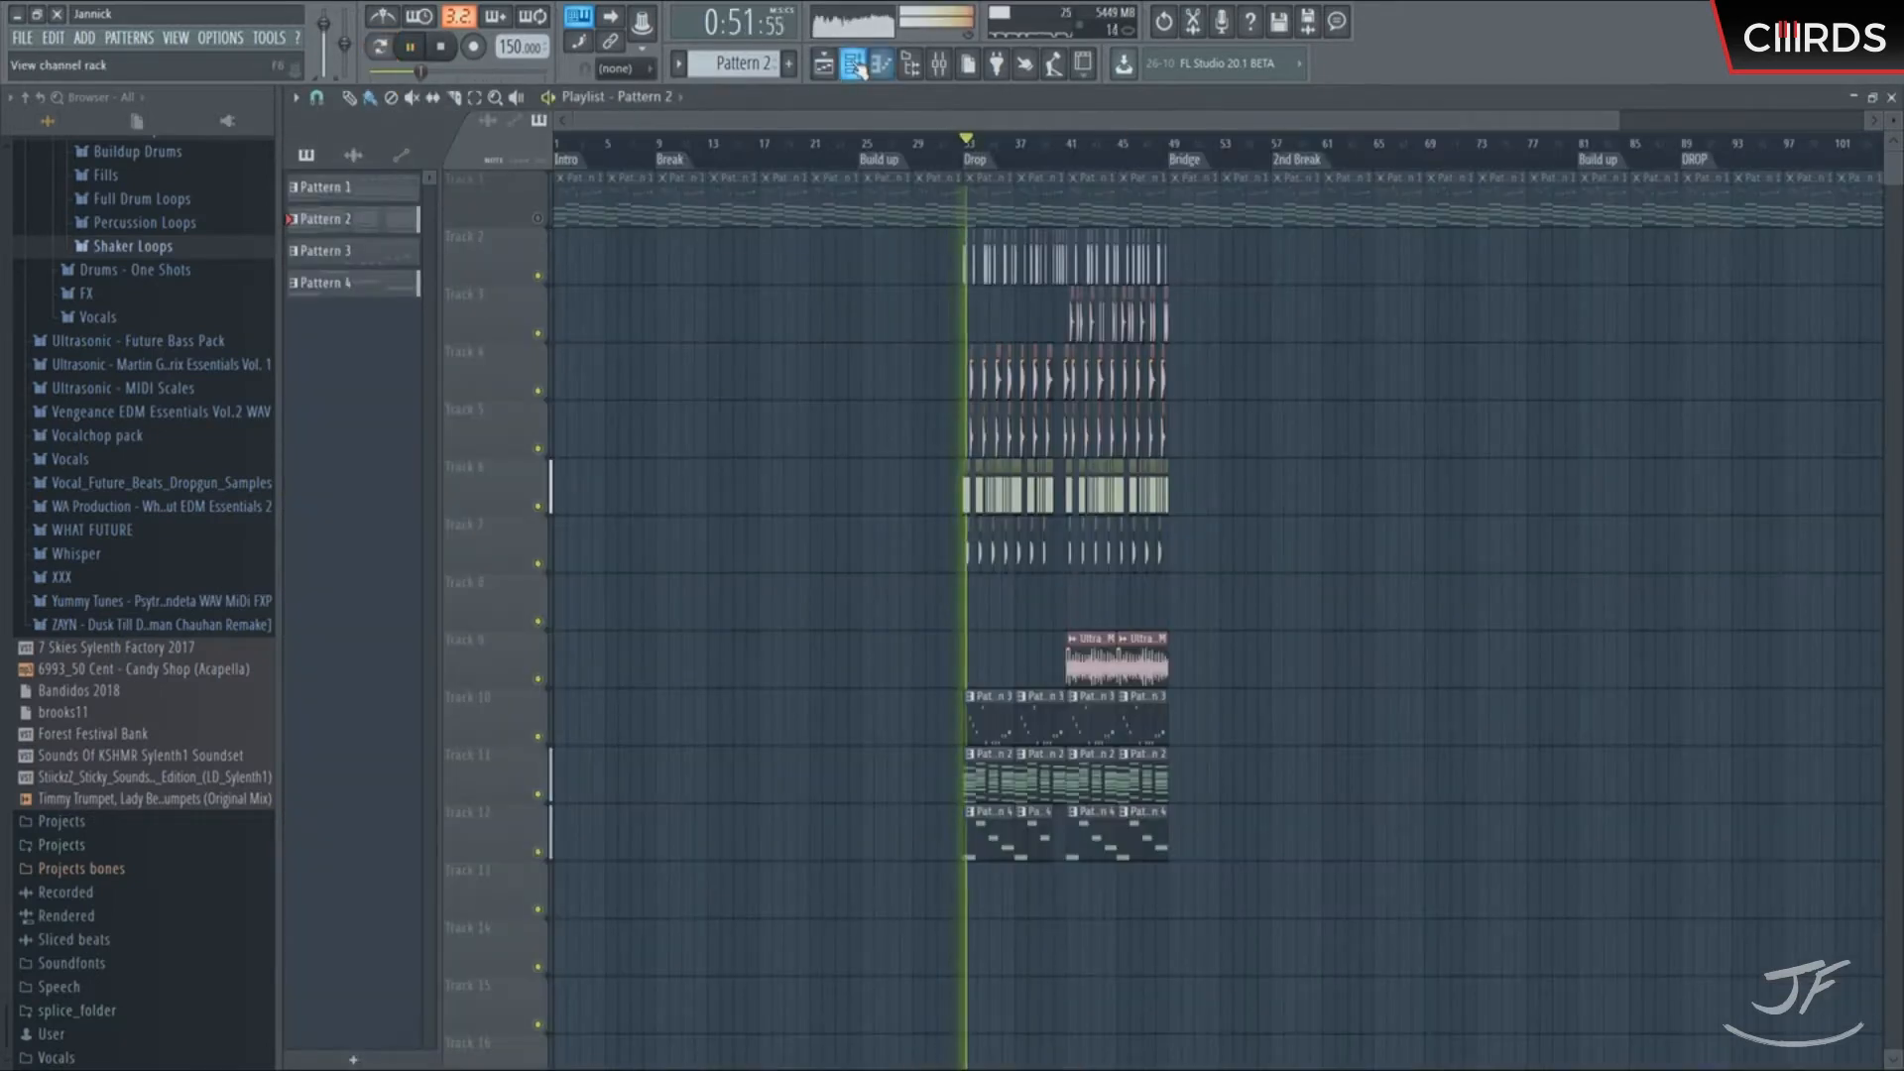
{"action": "key", "text": "F6"}
{"action": "left_click", "coordinate": [377, 47]}
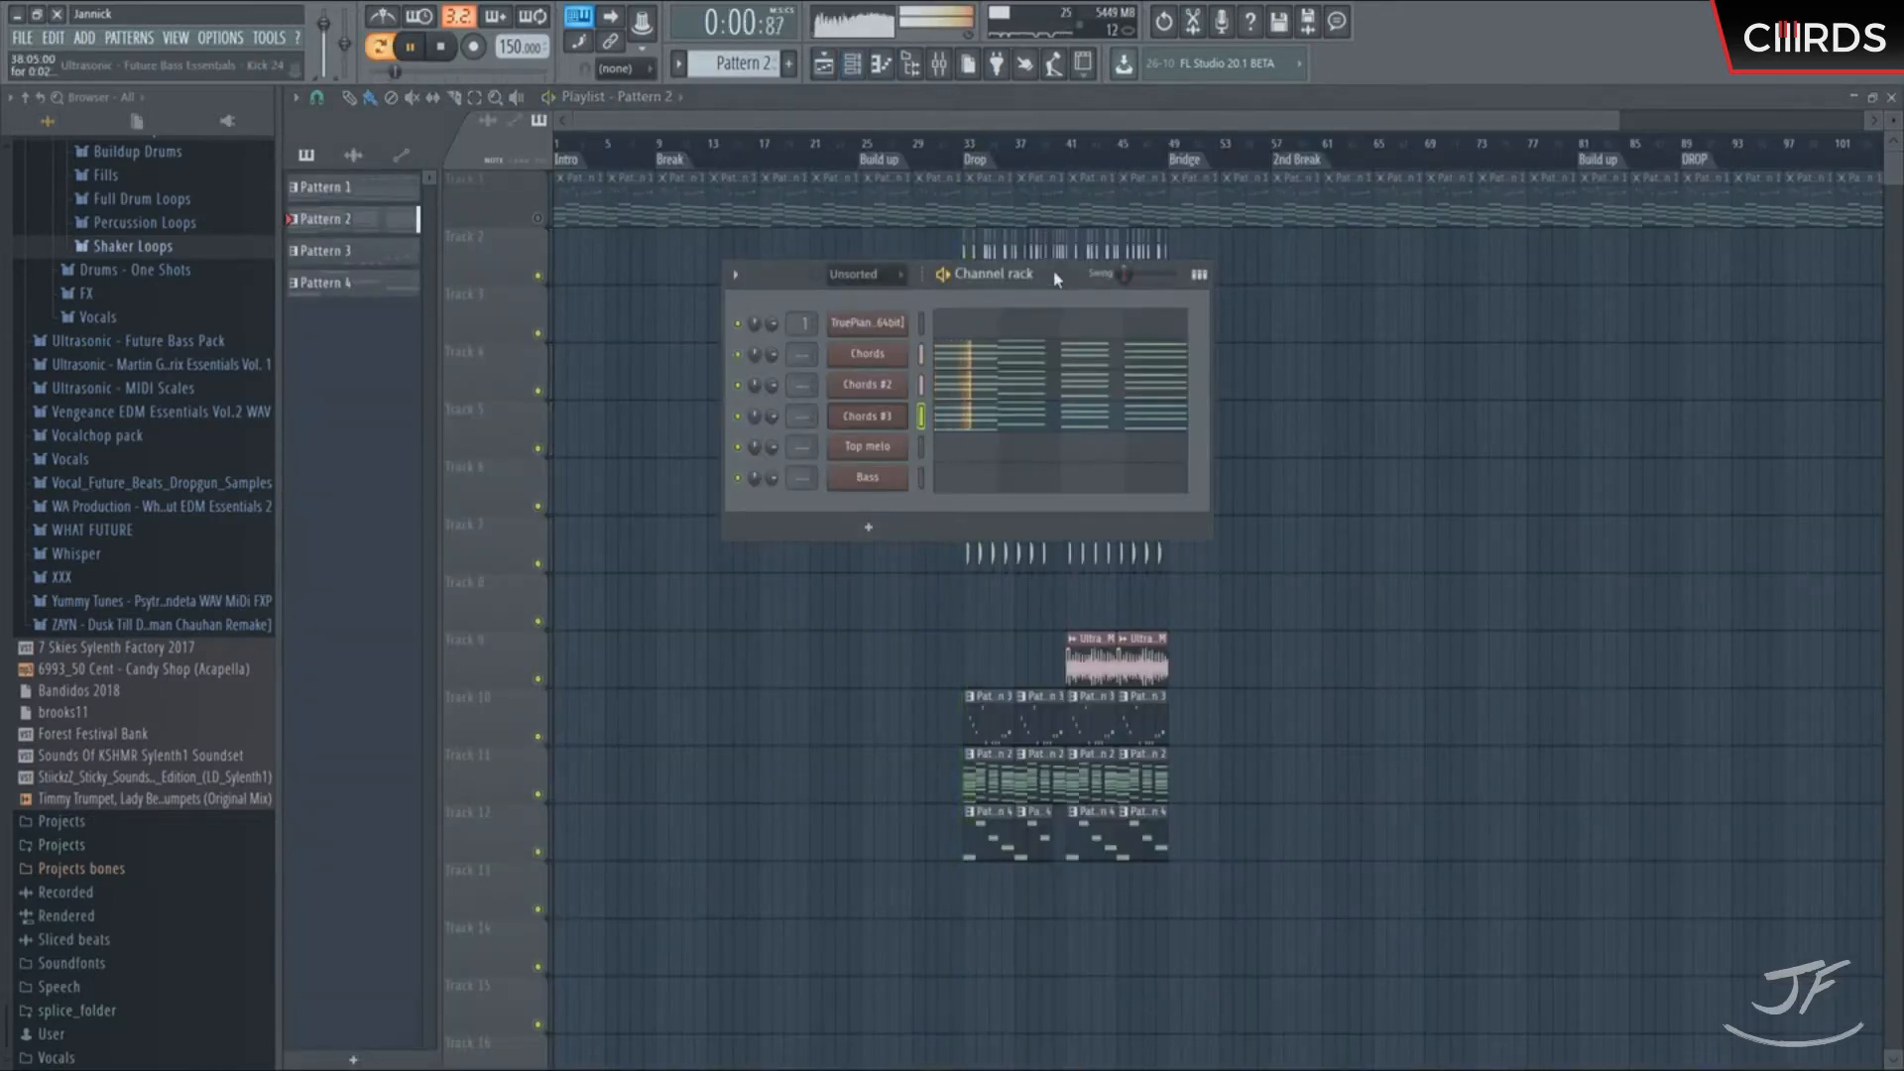
Route the three chord channels to mixer track 2, lower its fader slightly and load FabFilter Pro-Q 2 in slot 10 with the Low Cut preset
{"action": "key", "text": "space"}
{"action": "key", "text": "space"}
{"action": "key", "text": "F9"}
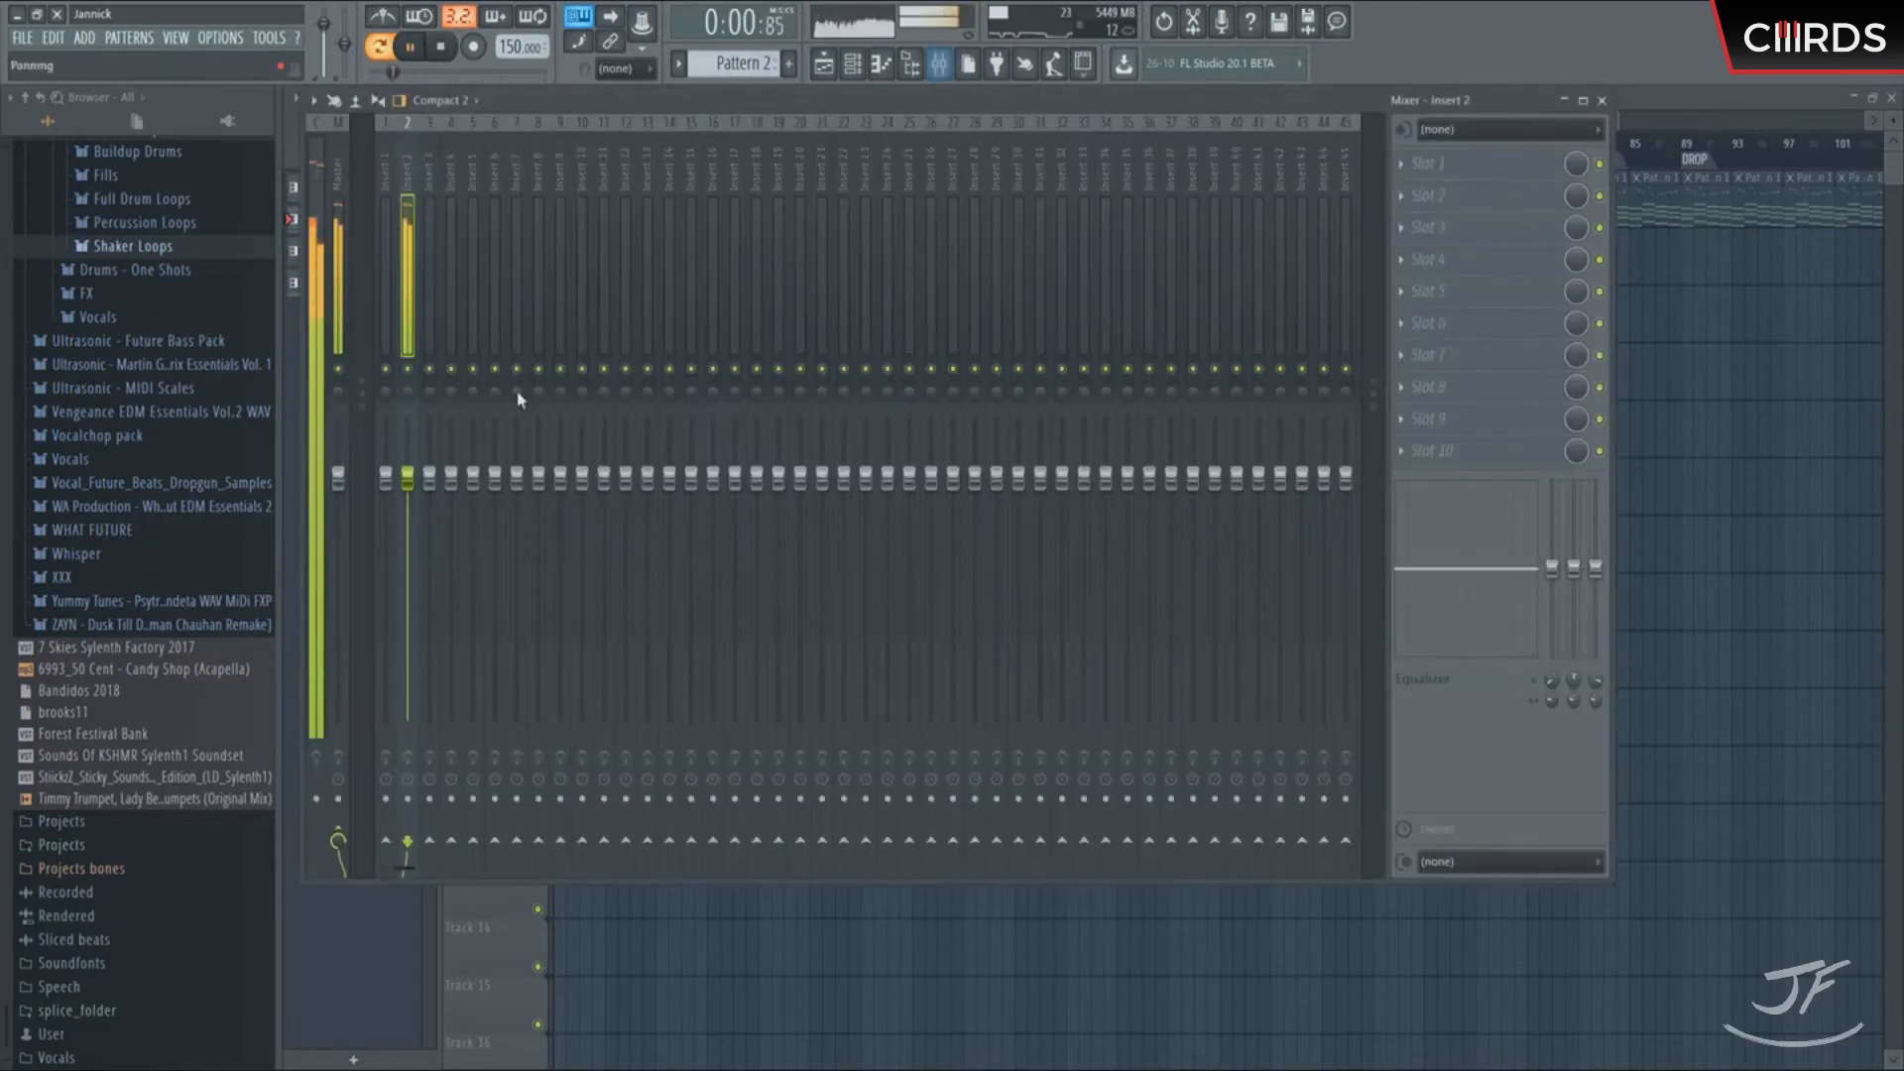
{"action": "key", "text": "space"}
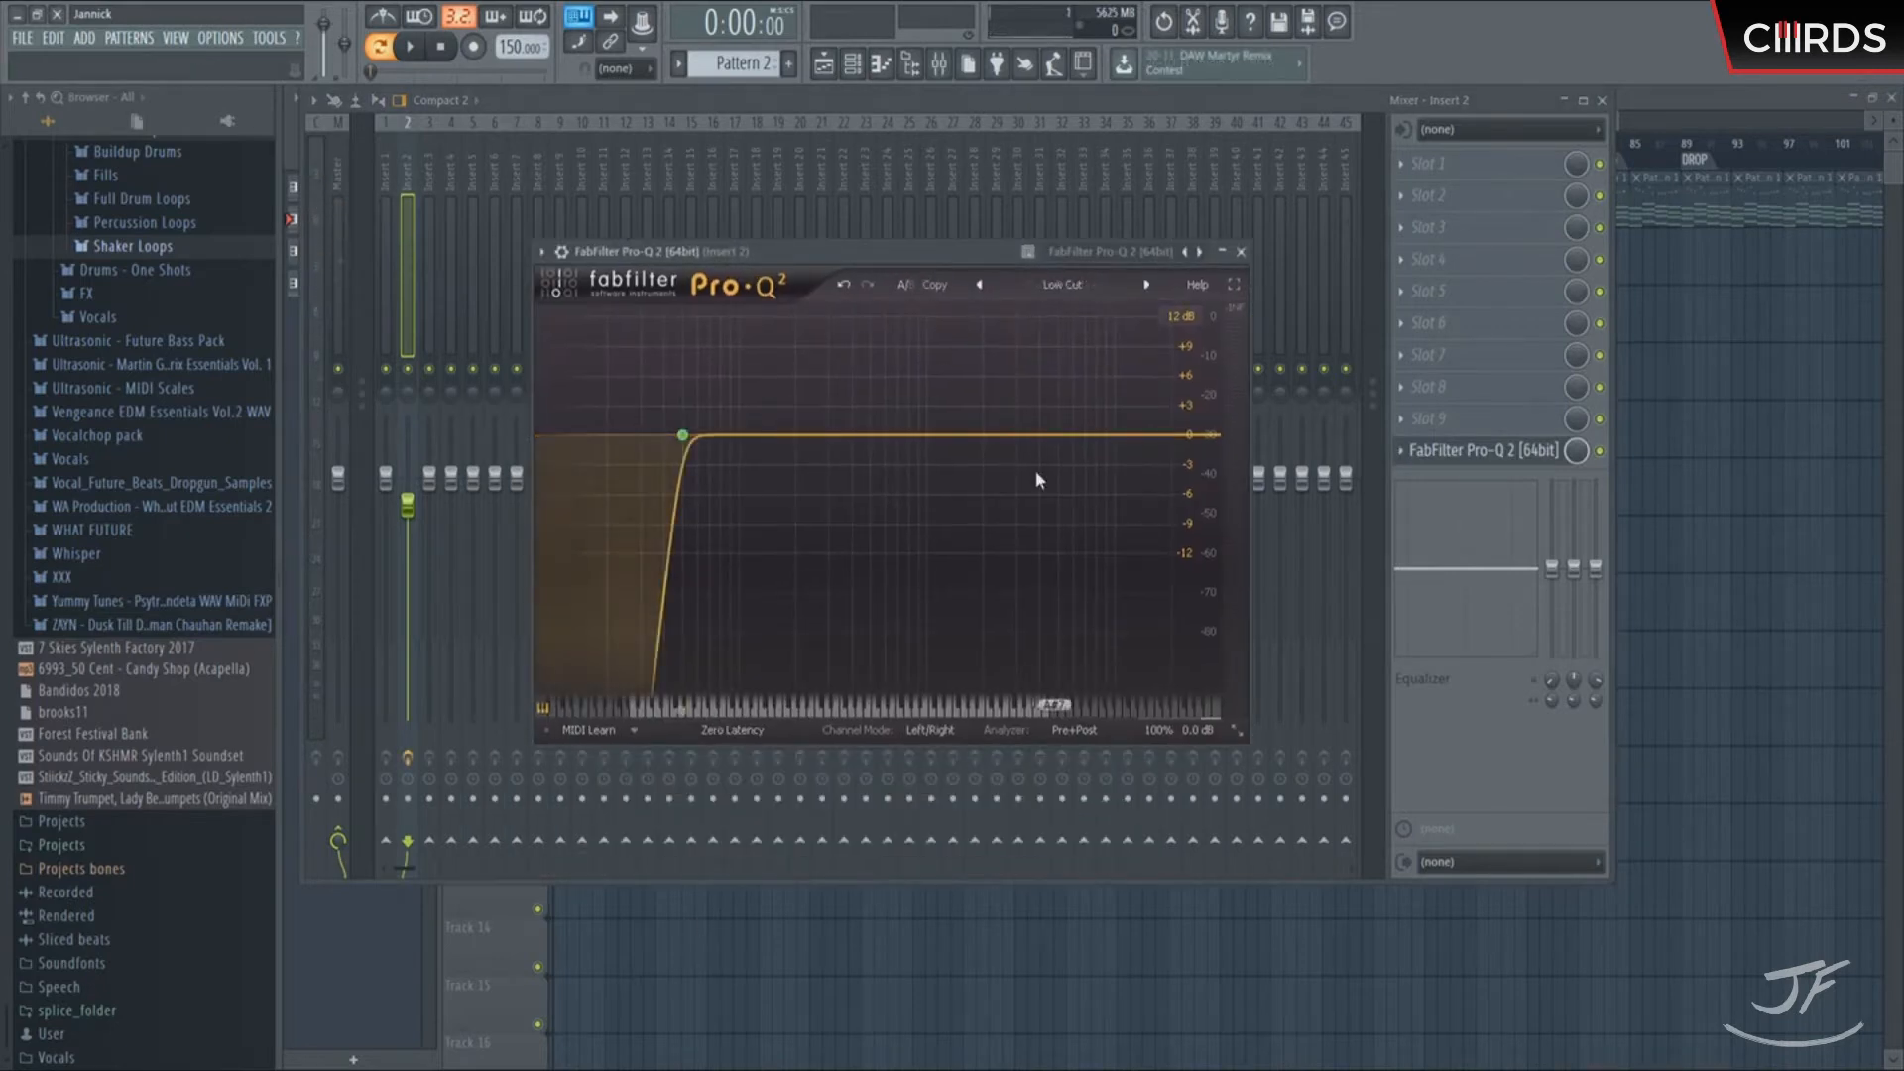
Add a steep high cut to the chords EQ, raise the low cut frequency and add a bell of about +1.36 dB near 8480 Hz
{"action": "left_click_drag", "start_coordinate": [1220, 437], "coordinate": [1182, 437]}
{"action": "scroll", "coordinate": [1180, 436], "scroll_direction": "up", "scroll_amount": 3}
{"action": "left_click_drag", "start_coordinate": [682, 435], "coordinate": [745, 443]}
{"action": "left_click", "coordinate": [1080, 424]}
{"action": "left_click_drag", "start_coordinate": [1083, 431], "coordinate": [1102, 427]}
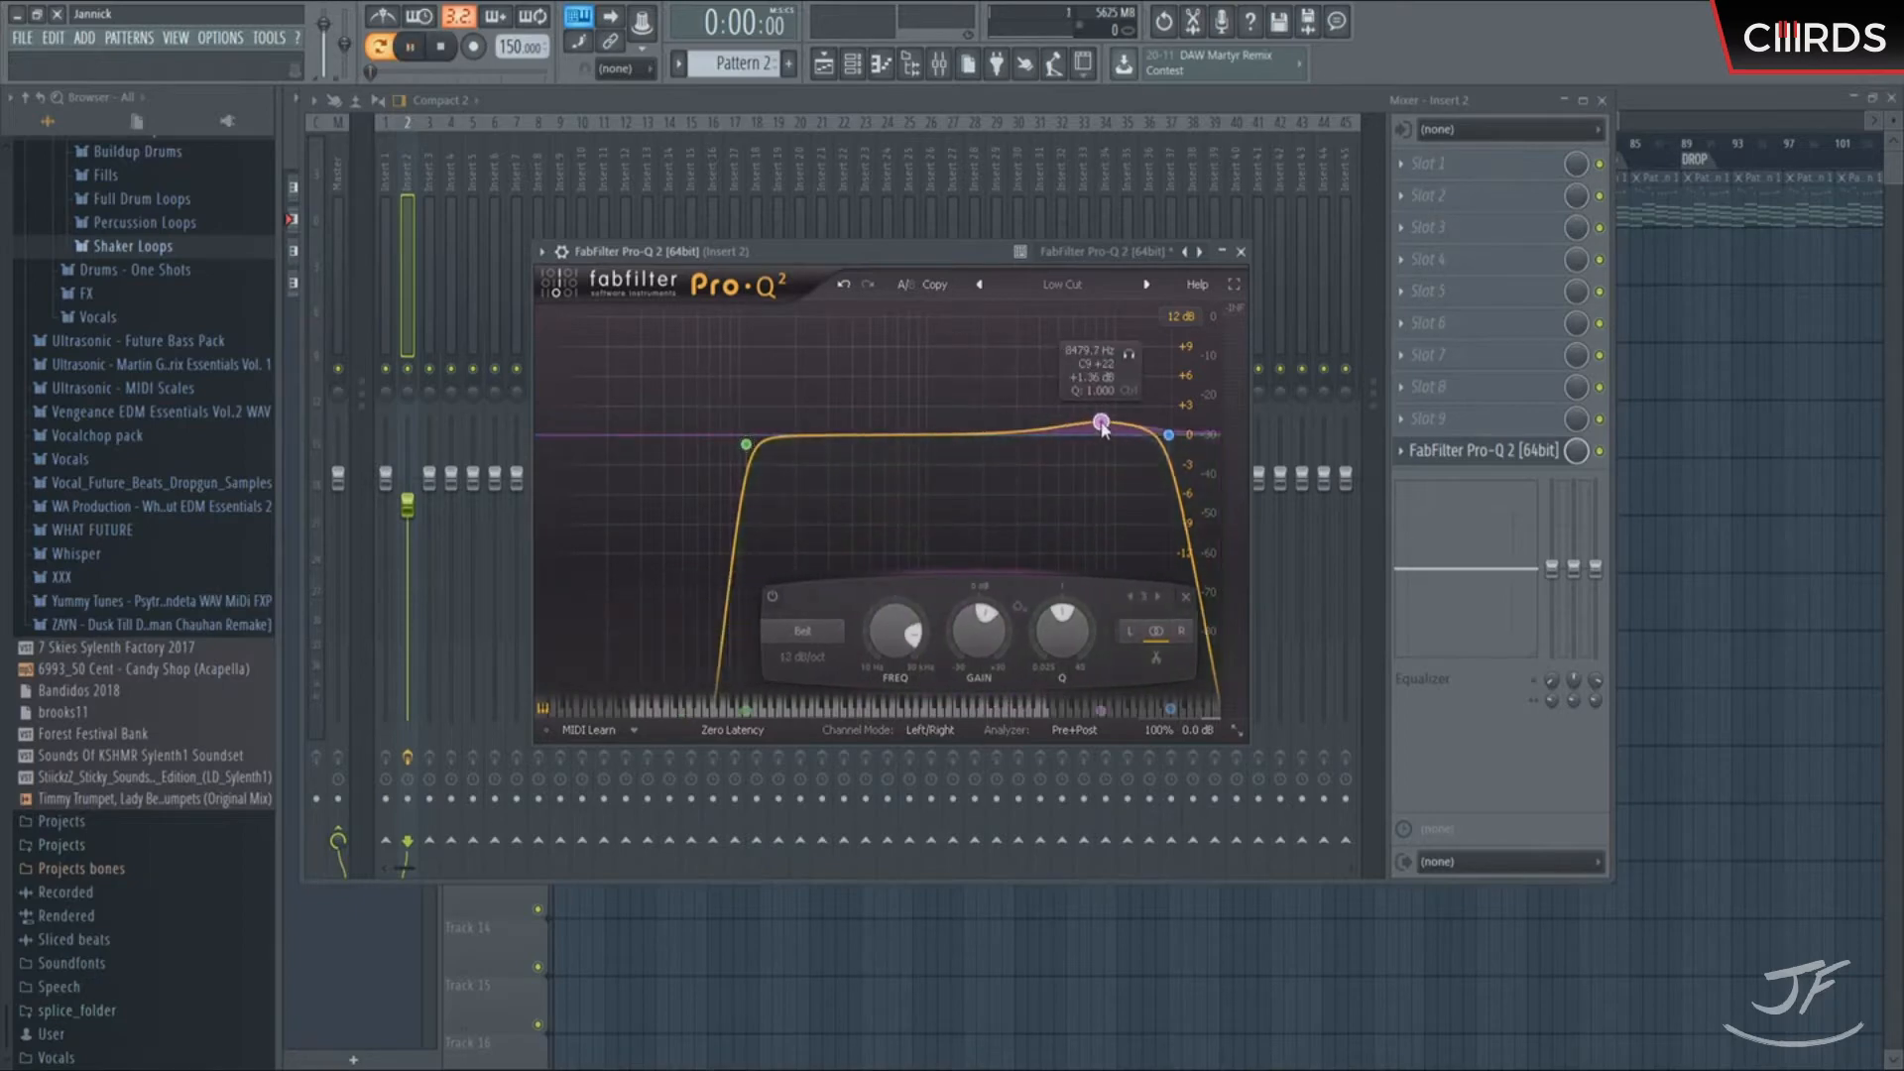
With the pattern playing, move the low cut to about 162 Hz and add a bell of about +1.25 dB near 518 Hz
{"action": "key", "text": "space"}
{"action": "left_click_drag", "start_coordinate": [743, 449], "coordinate": [774, 448]}
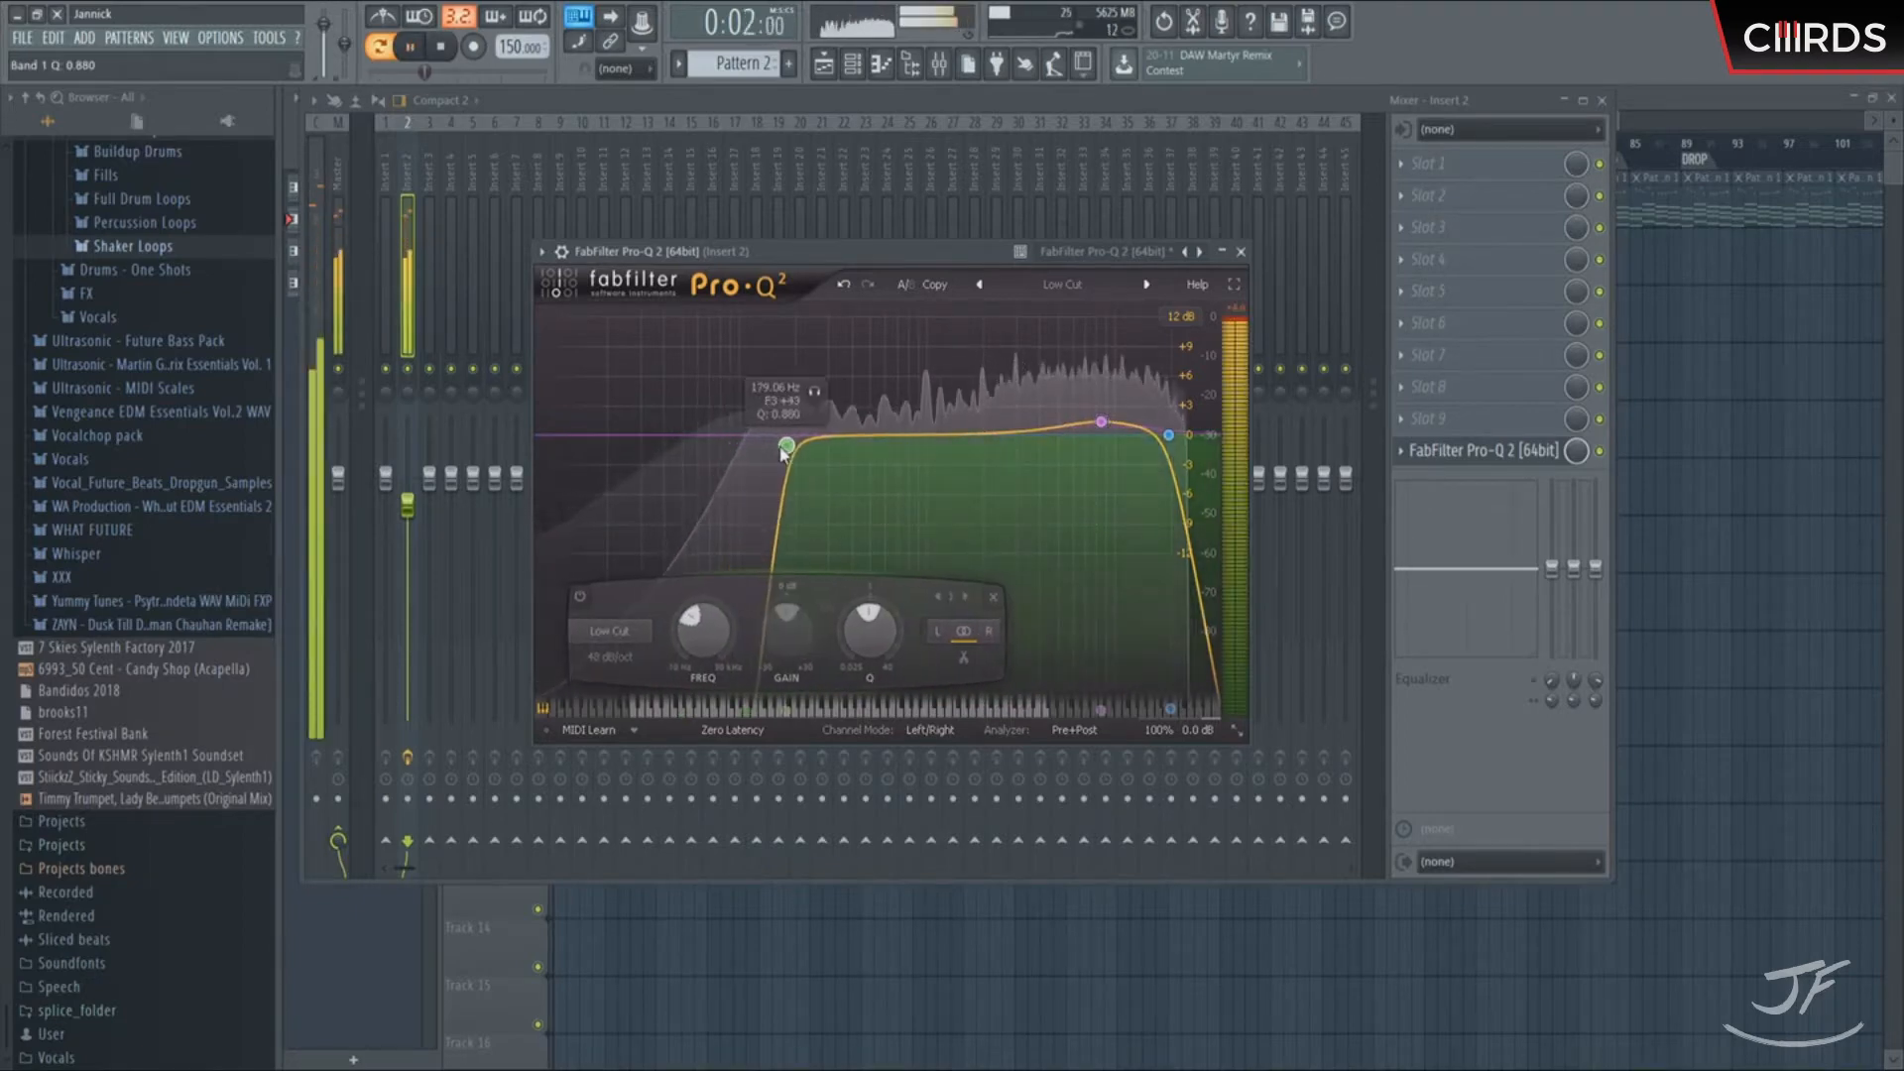
{"action": "scroll", "coordinate": [774, 448], "scroll_direction": "up", "scroll_amount": 5}
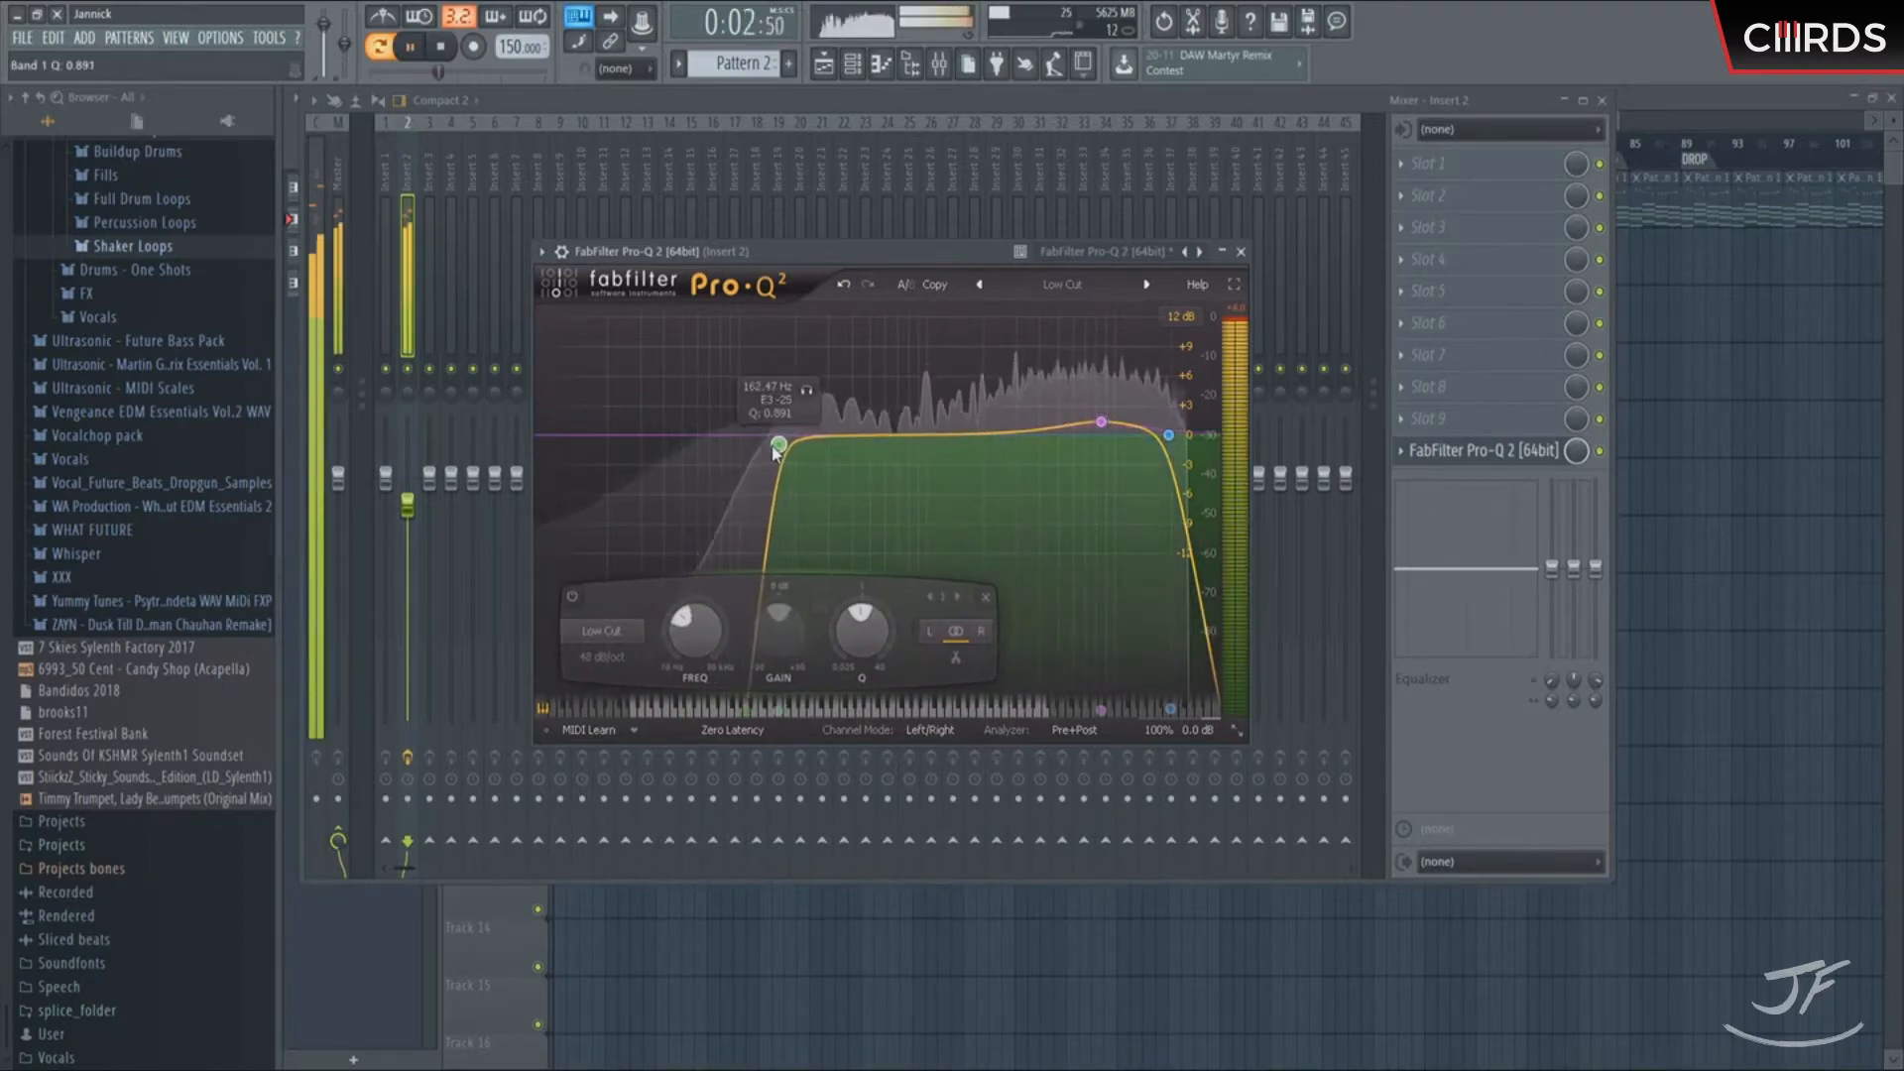
{"action": "left_click", "coordinate": [856, 427]}
{"action": "left_click_drag", "start_coordinate": [865, 432], "coordinate": [877, 432]}
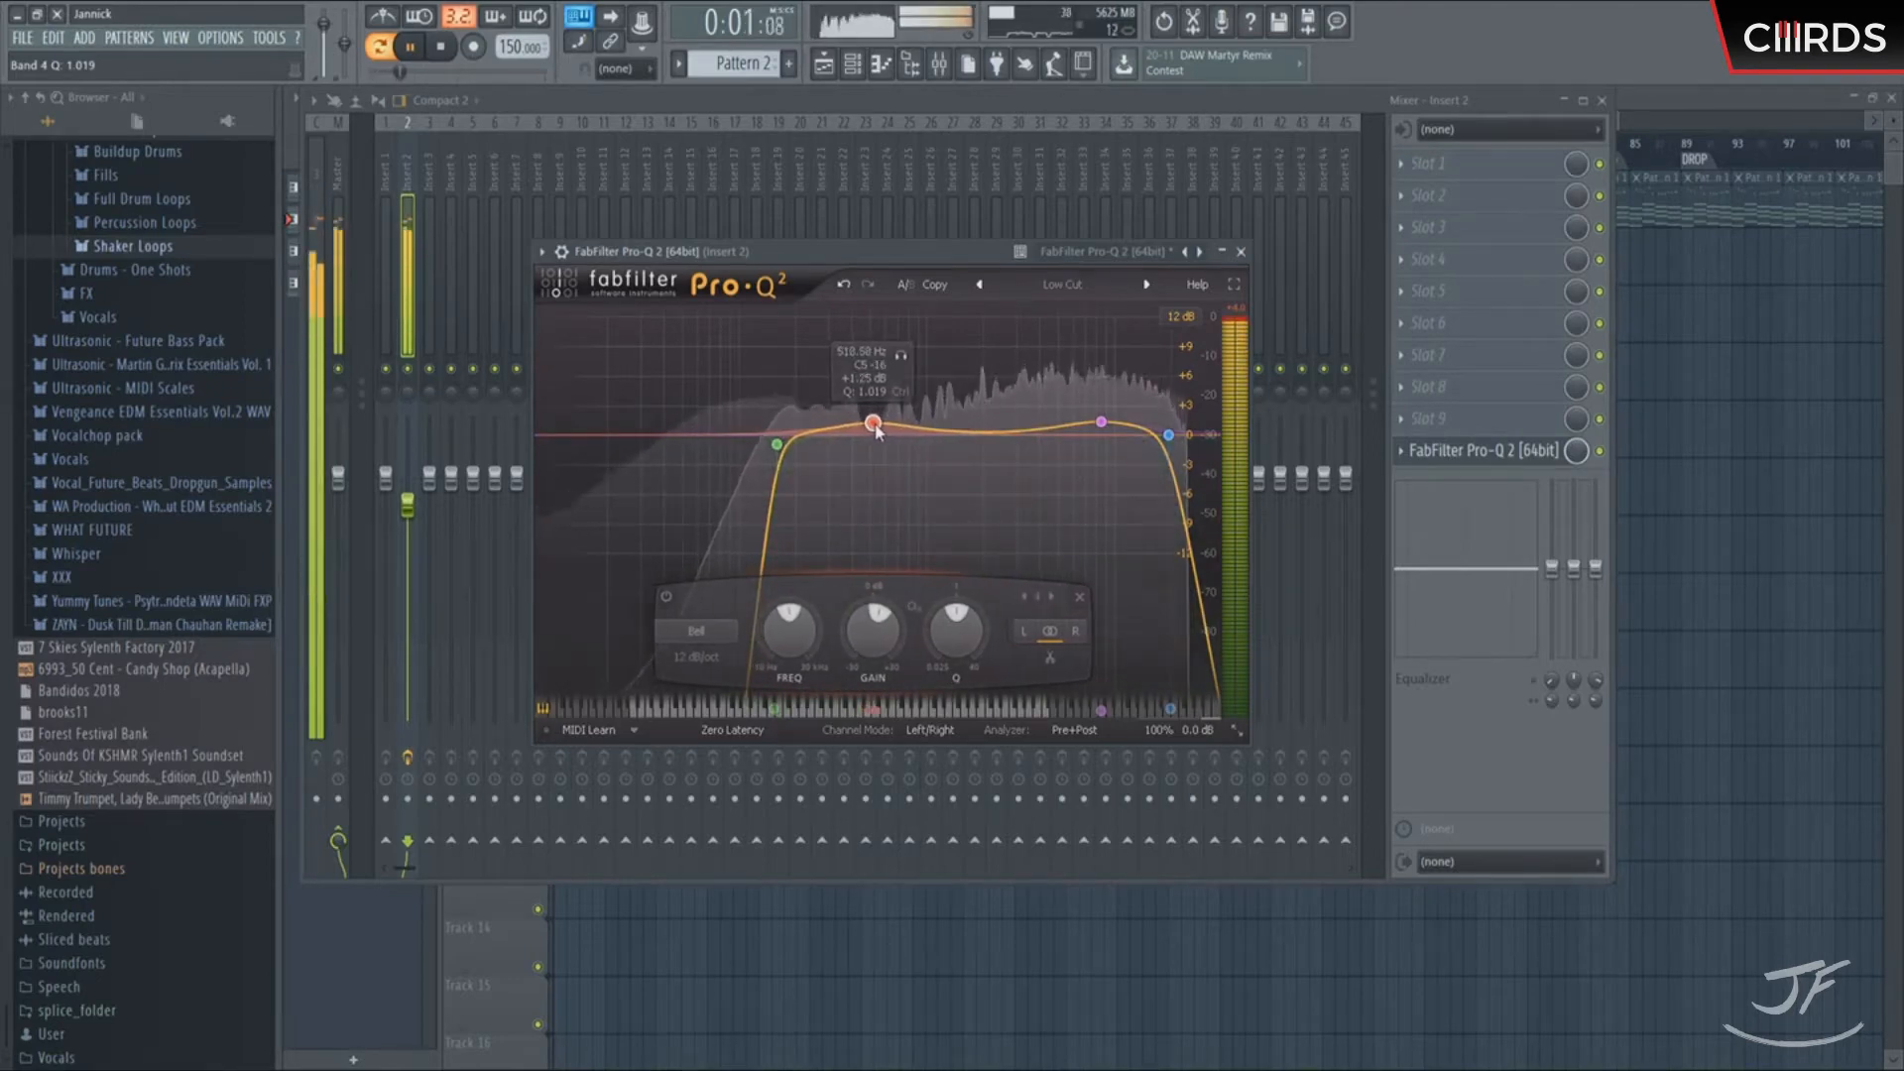
Move the high cut to about 21091 Hz, close the equalizer and stop playback
{"action": "left_click", "coordinate": [1101, 421]}
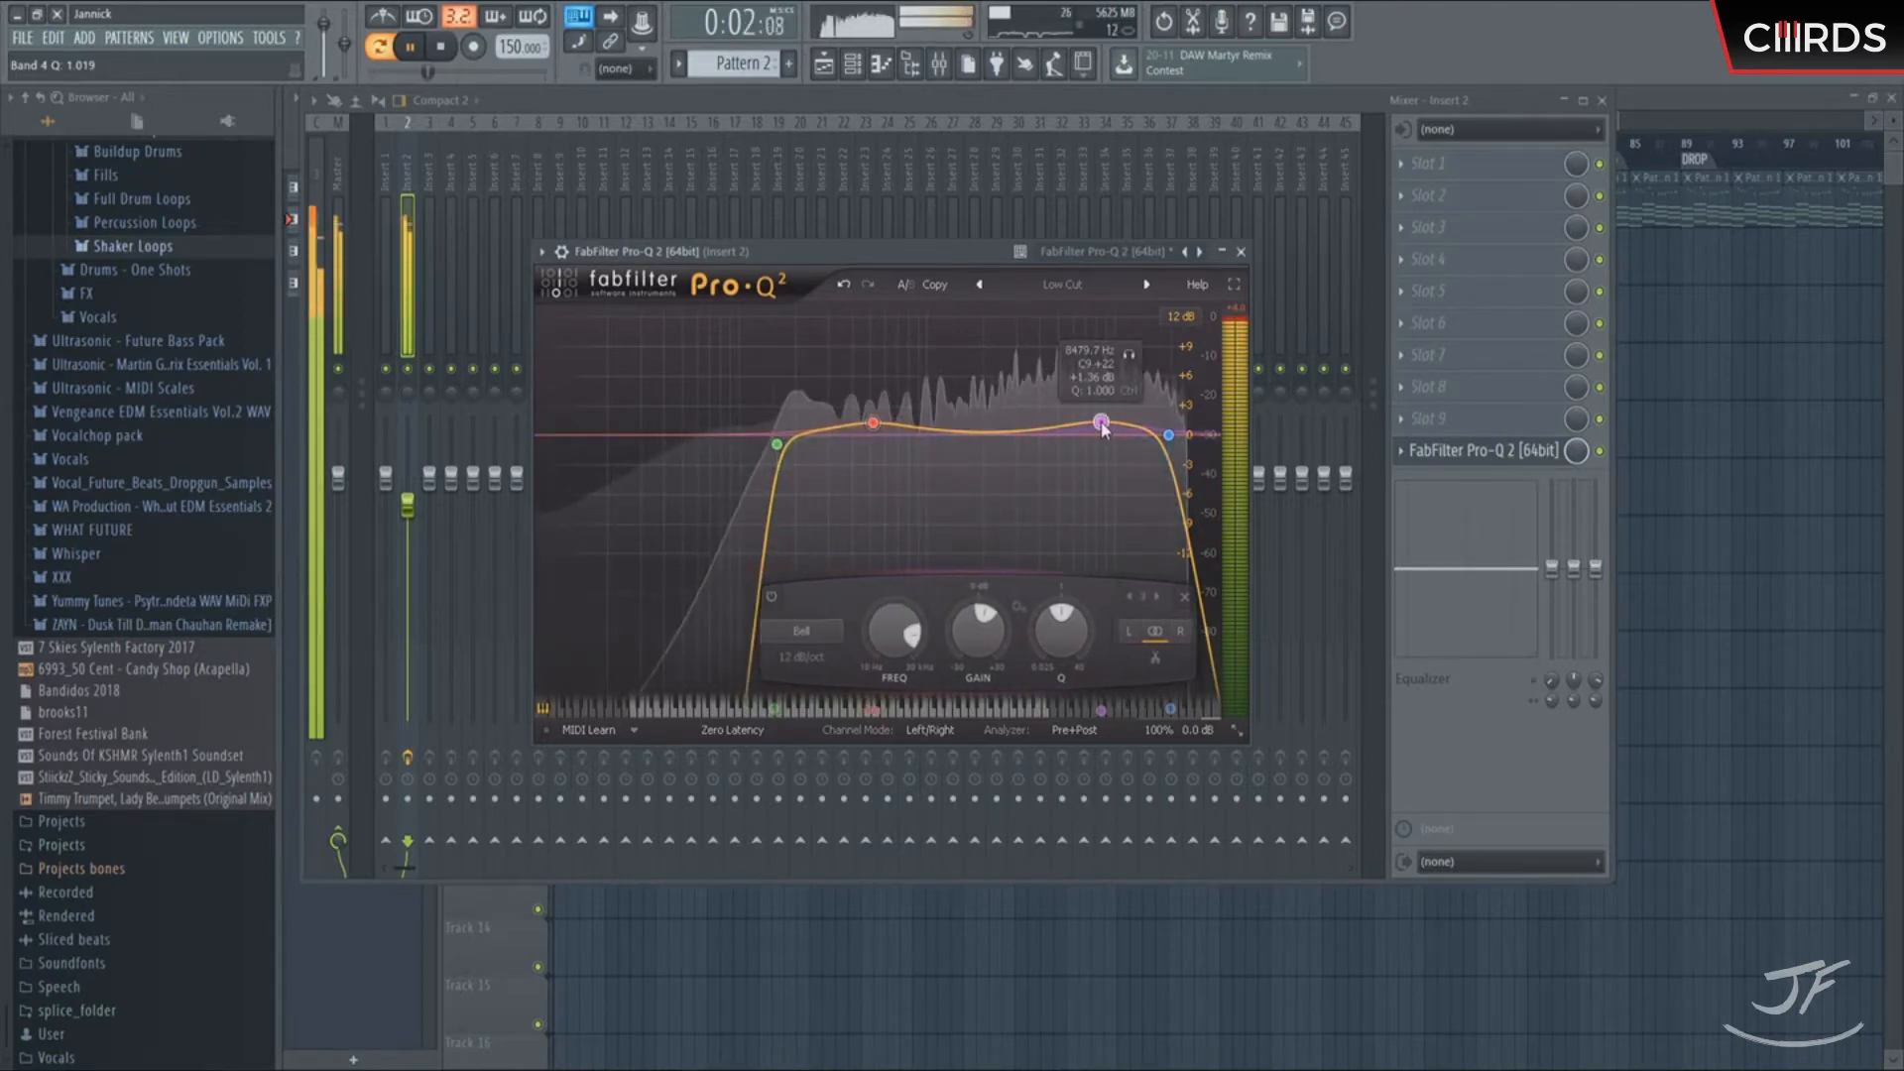
{"action": "left_click", "coordinate": [1169, 435]}
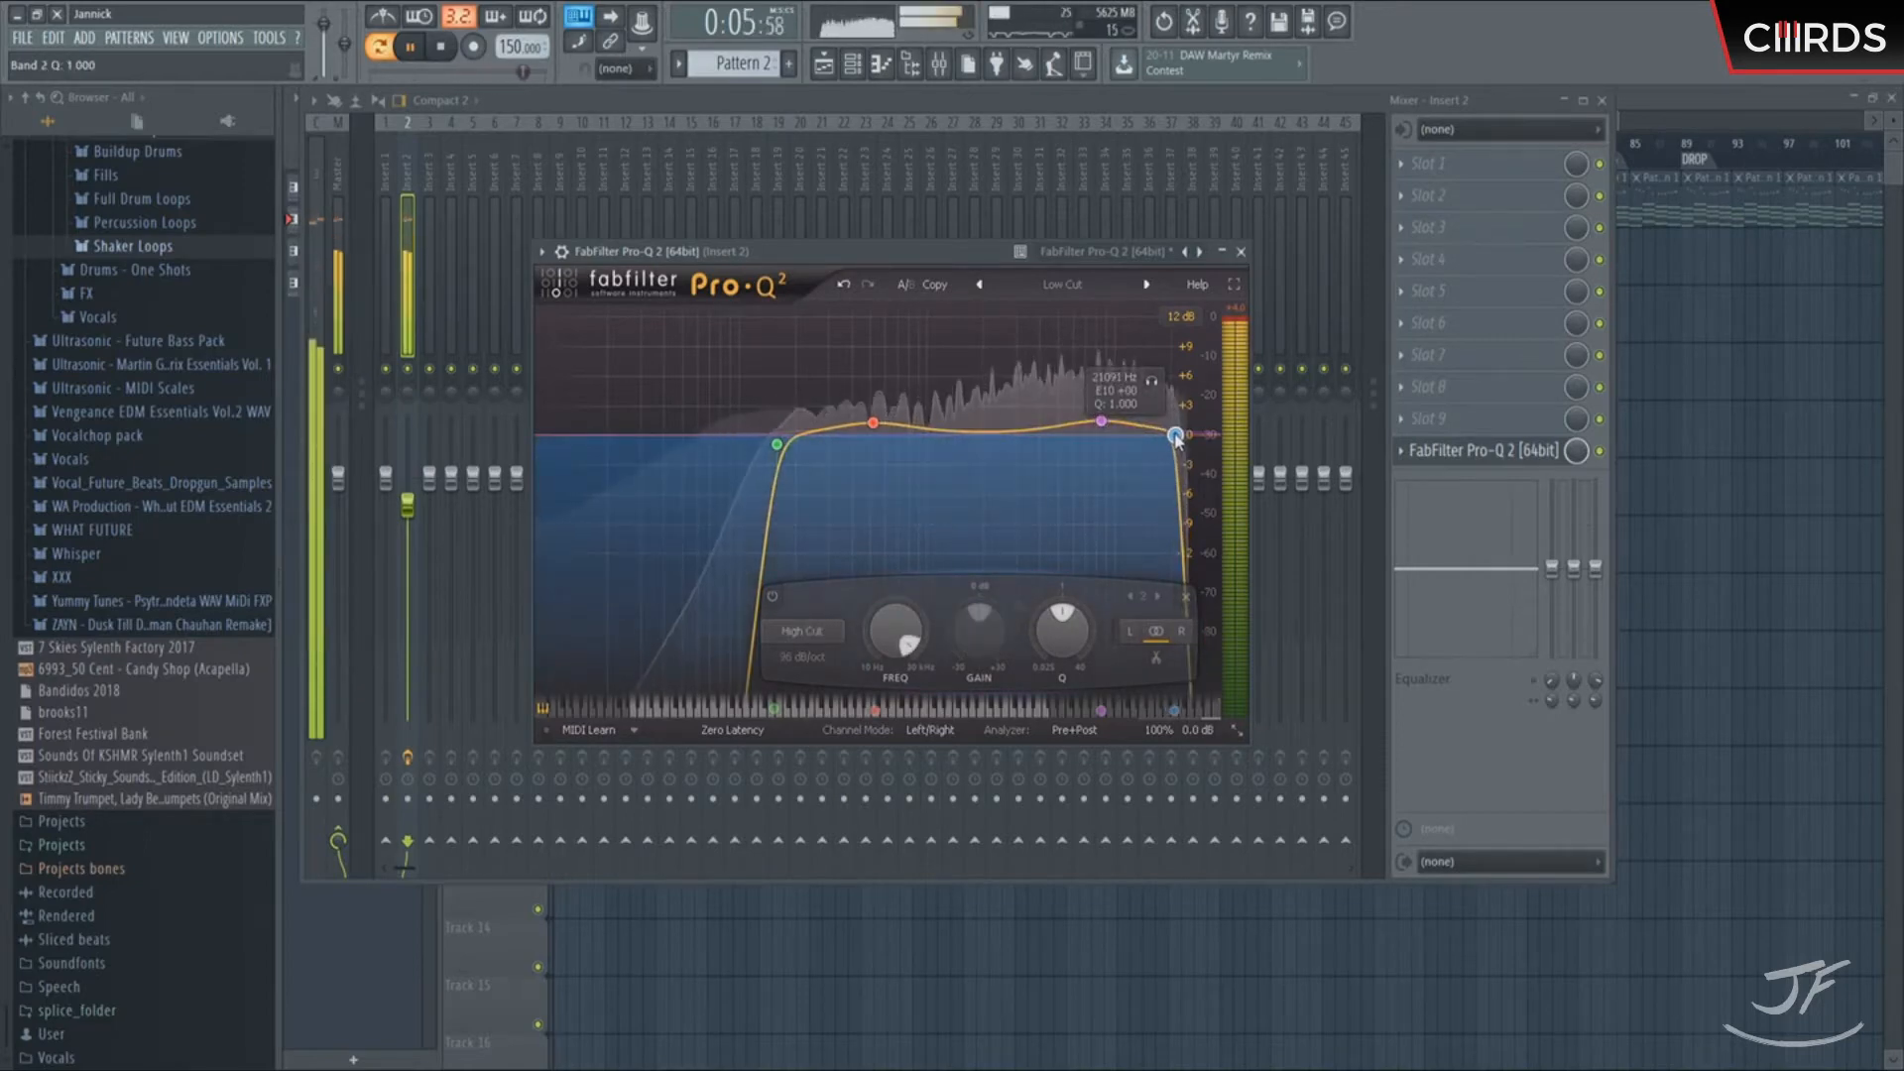
{"action": "left_click", "coordinate": [1241, 251]}
{"action": "key", "text": "space"}
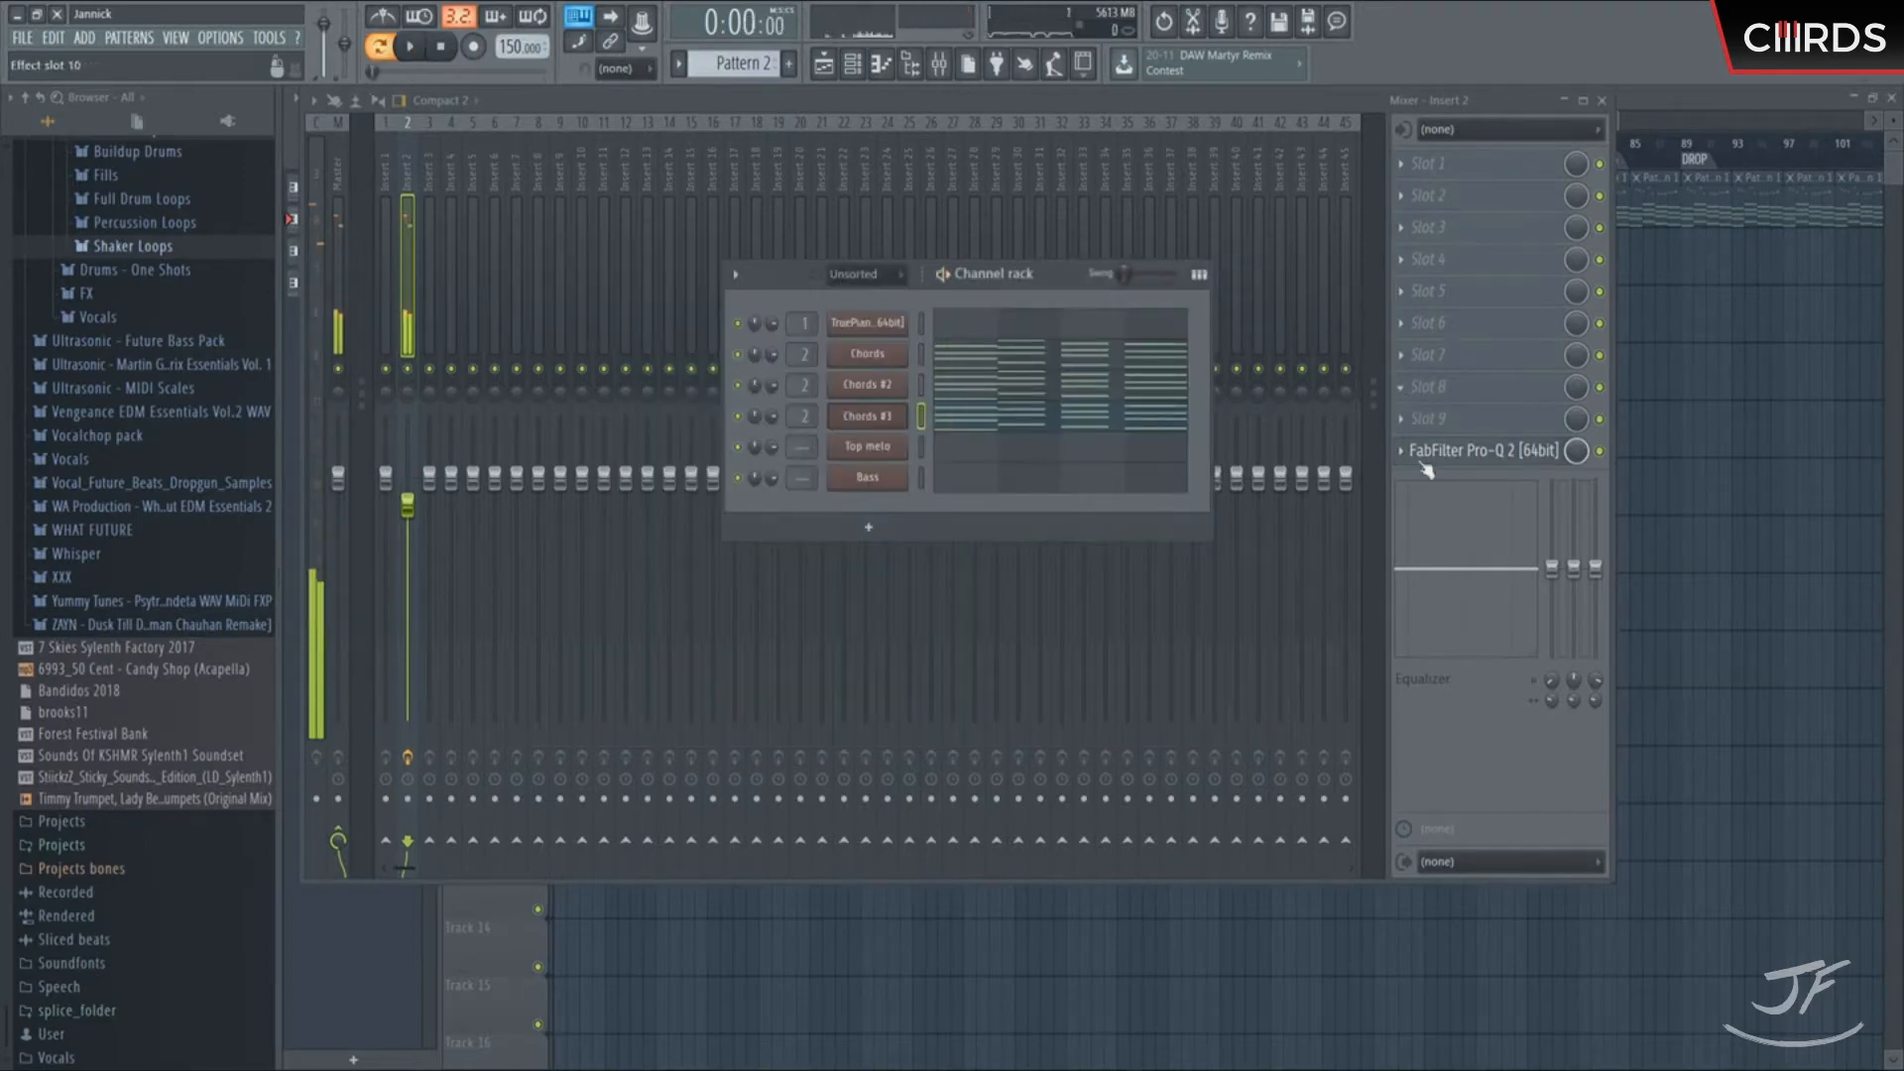
Reopen the chords EQ and set its low cut to a 72 dB/oct slope at about 179 Hz while listening
{"action": "left_click", "coordinate": [1467, 450]}
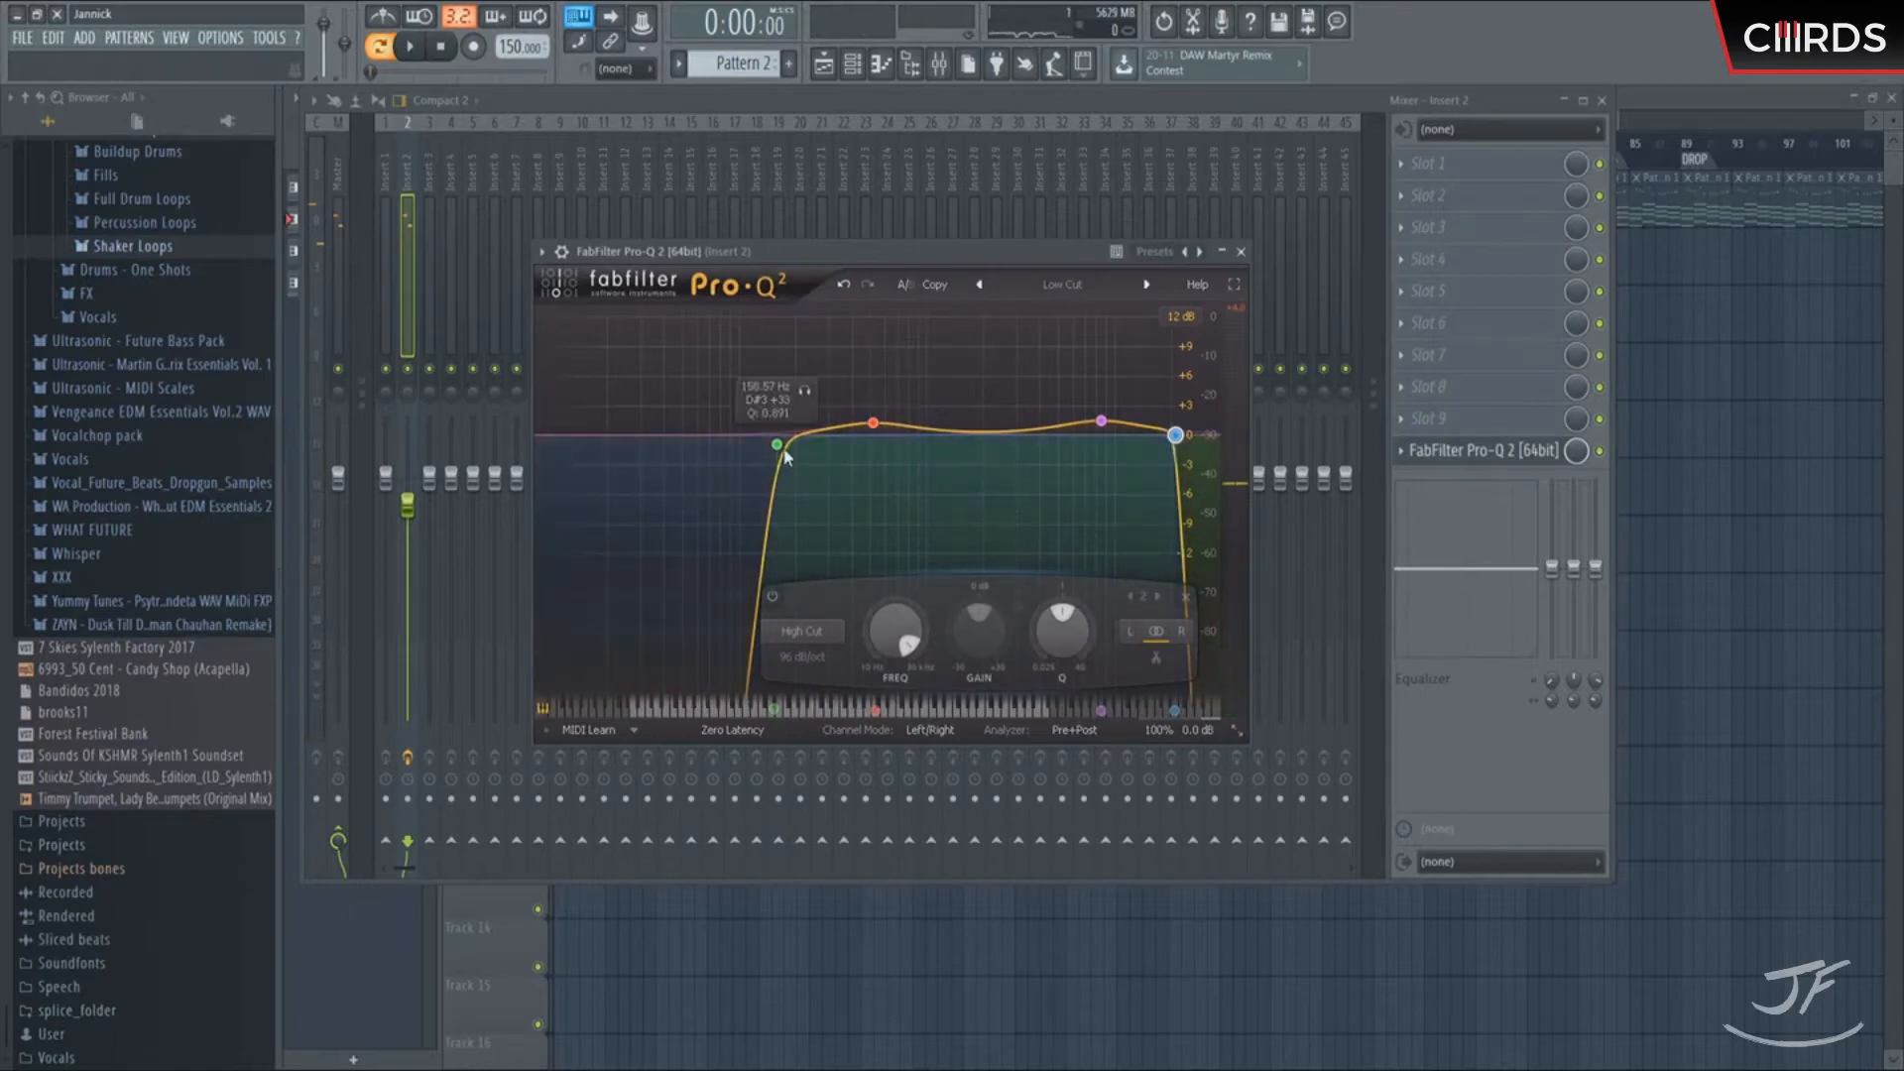
{"action": "left_click", "coordinate": [783, 452]}
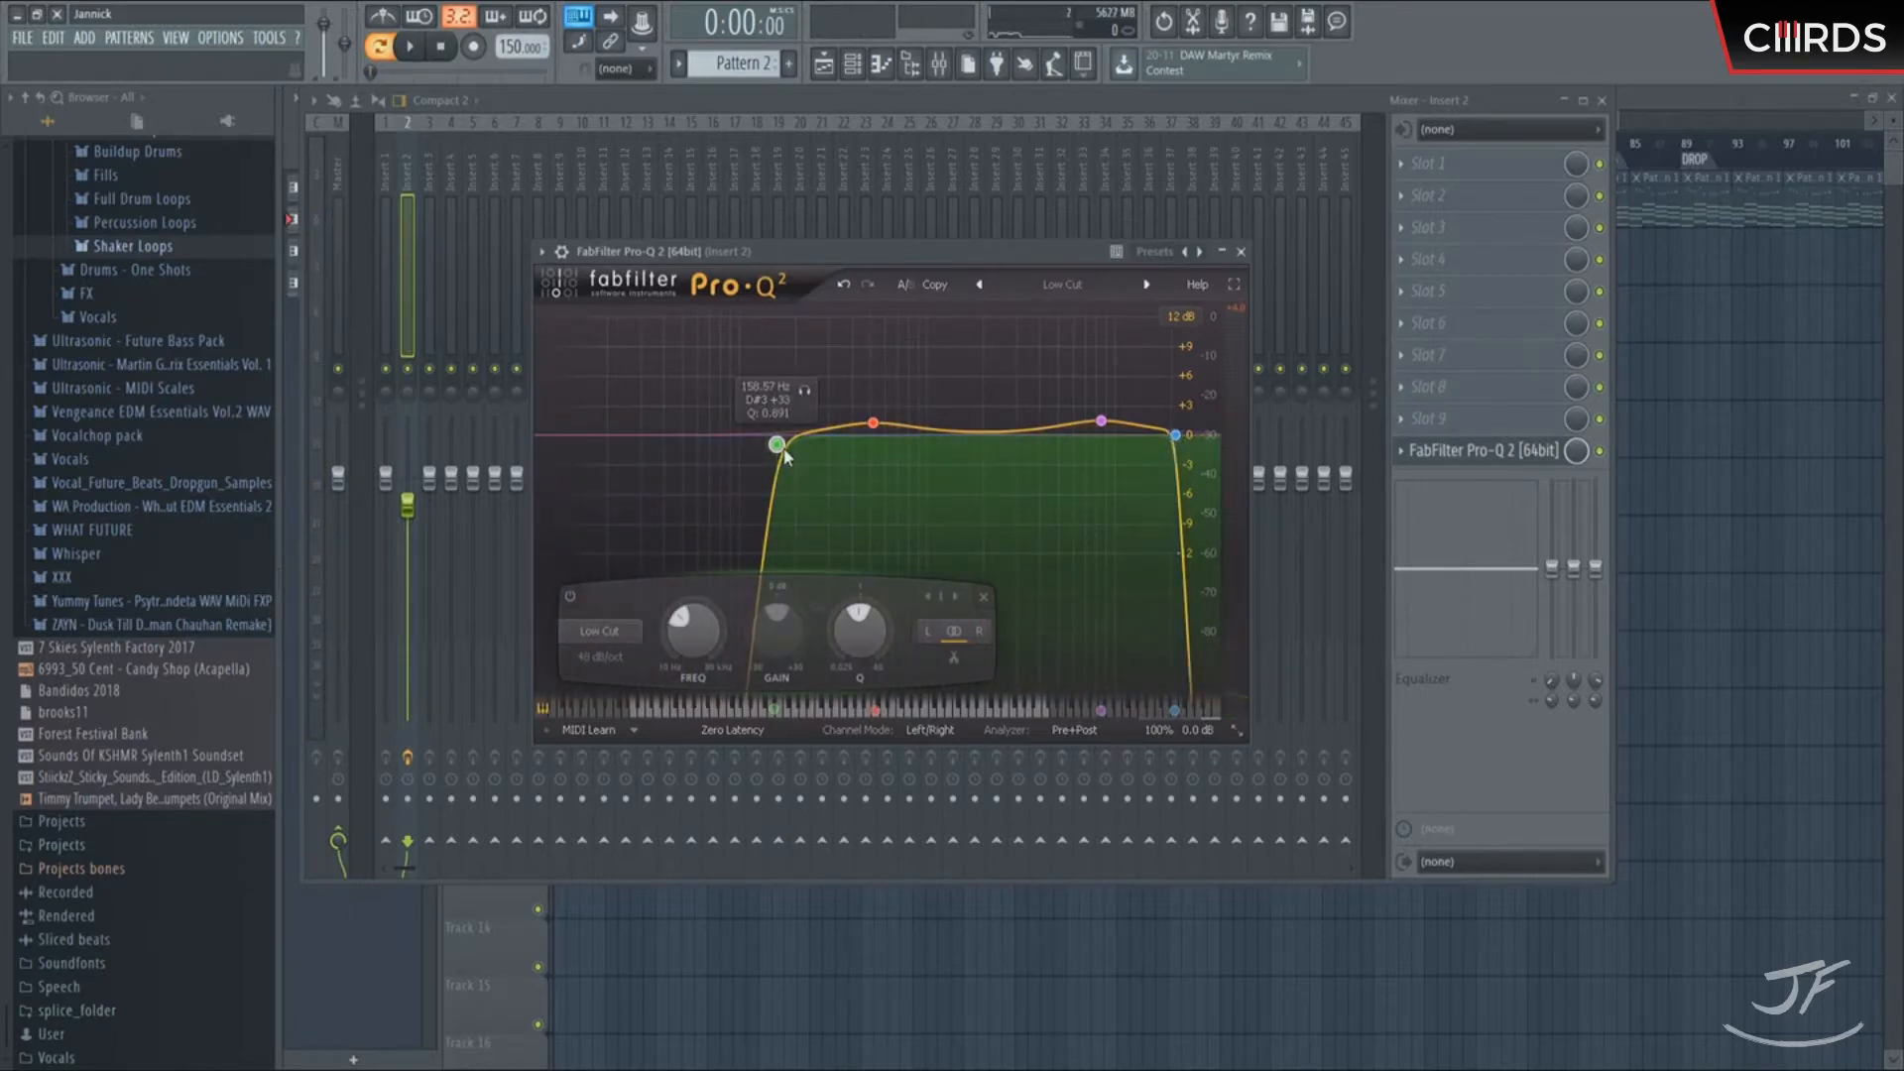
{"action": "left_click_drag", "start_coordinate": [784, 451], "coordinate": [806, 450]}
{"action": "scroll", "coordinate": [796, 443], "scroll_direction": "up", "scroll_amount": 1}
{"action": "key", "text": "space"}
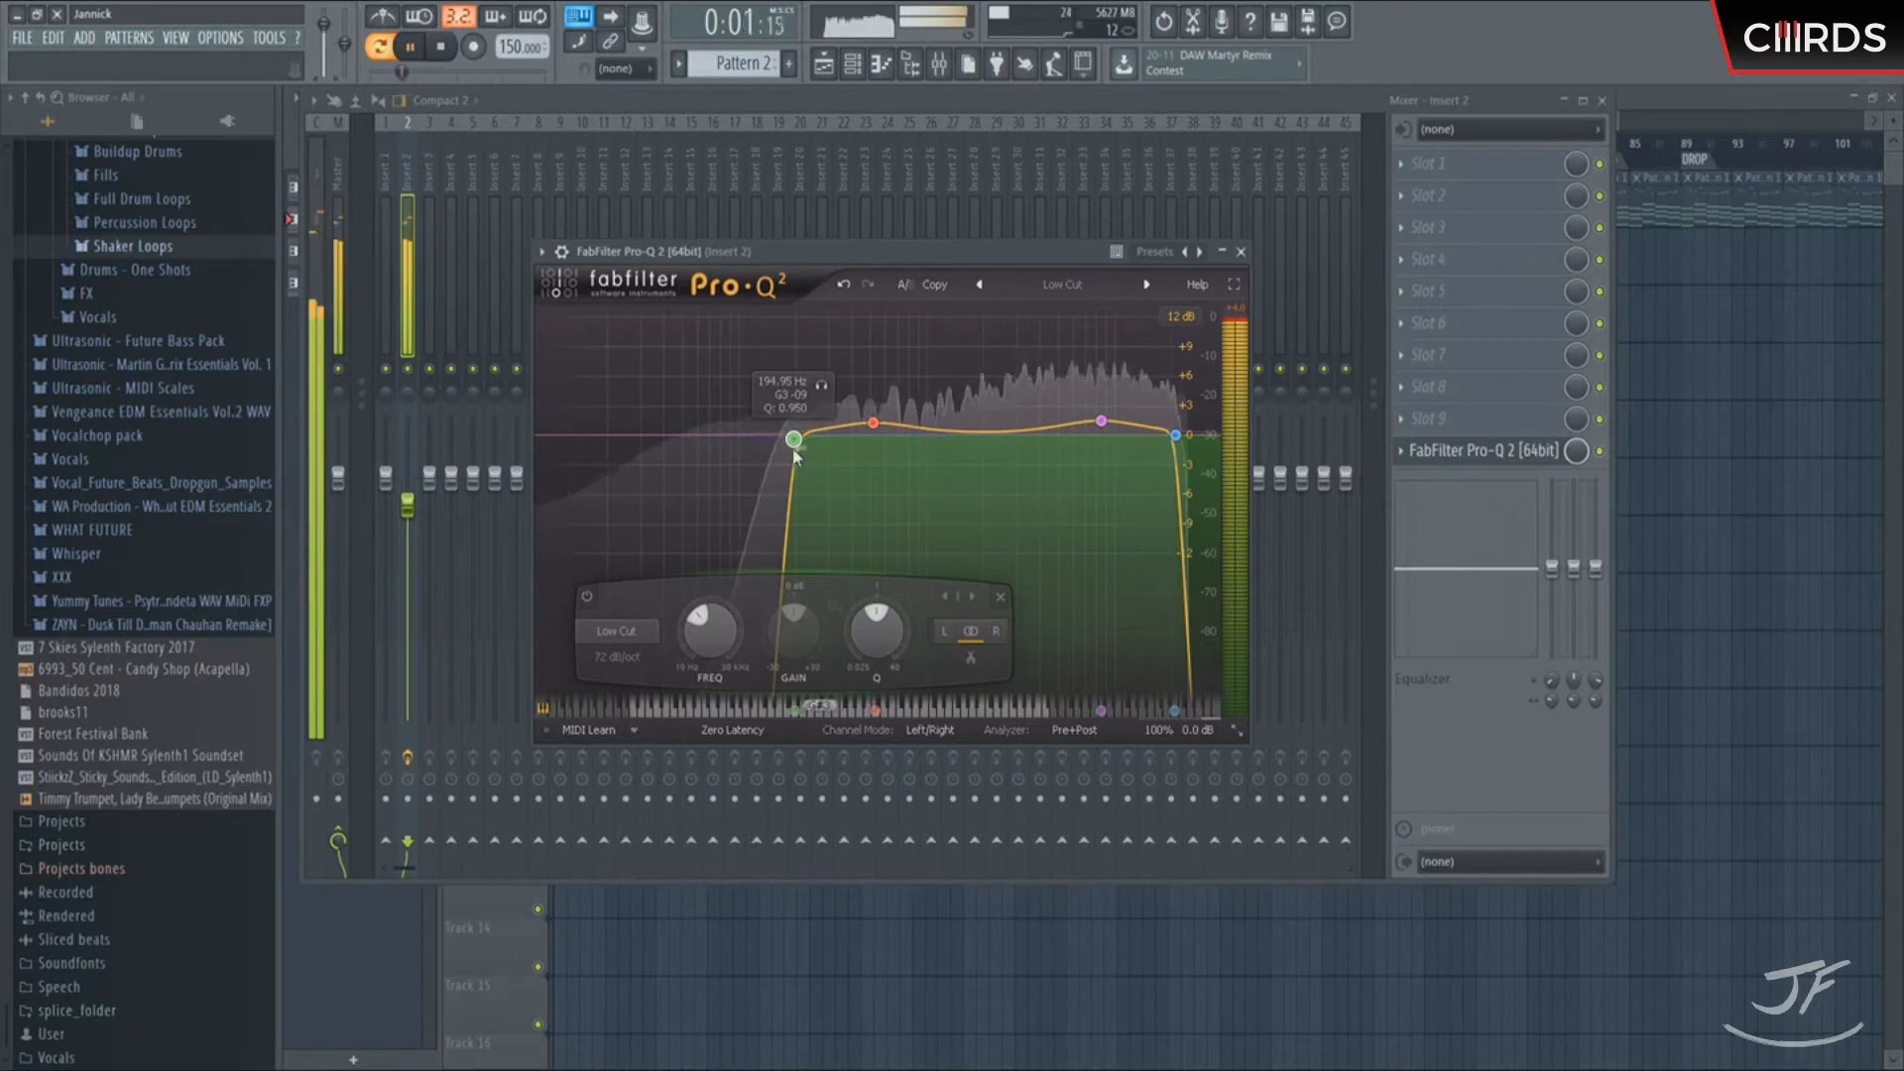
{"action": "left_click_drag", "start_coordinate": [796, 447], "coordinate": [788, 447]}
{"action": "key", "text": "space"}
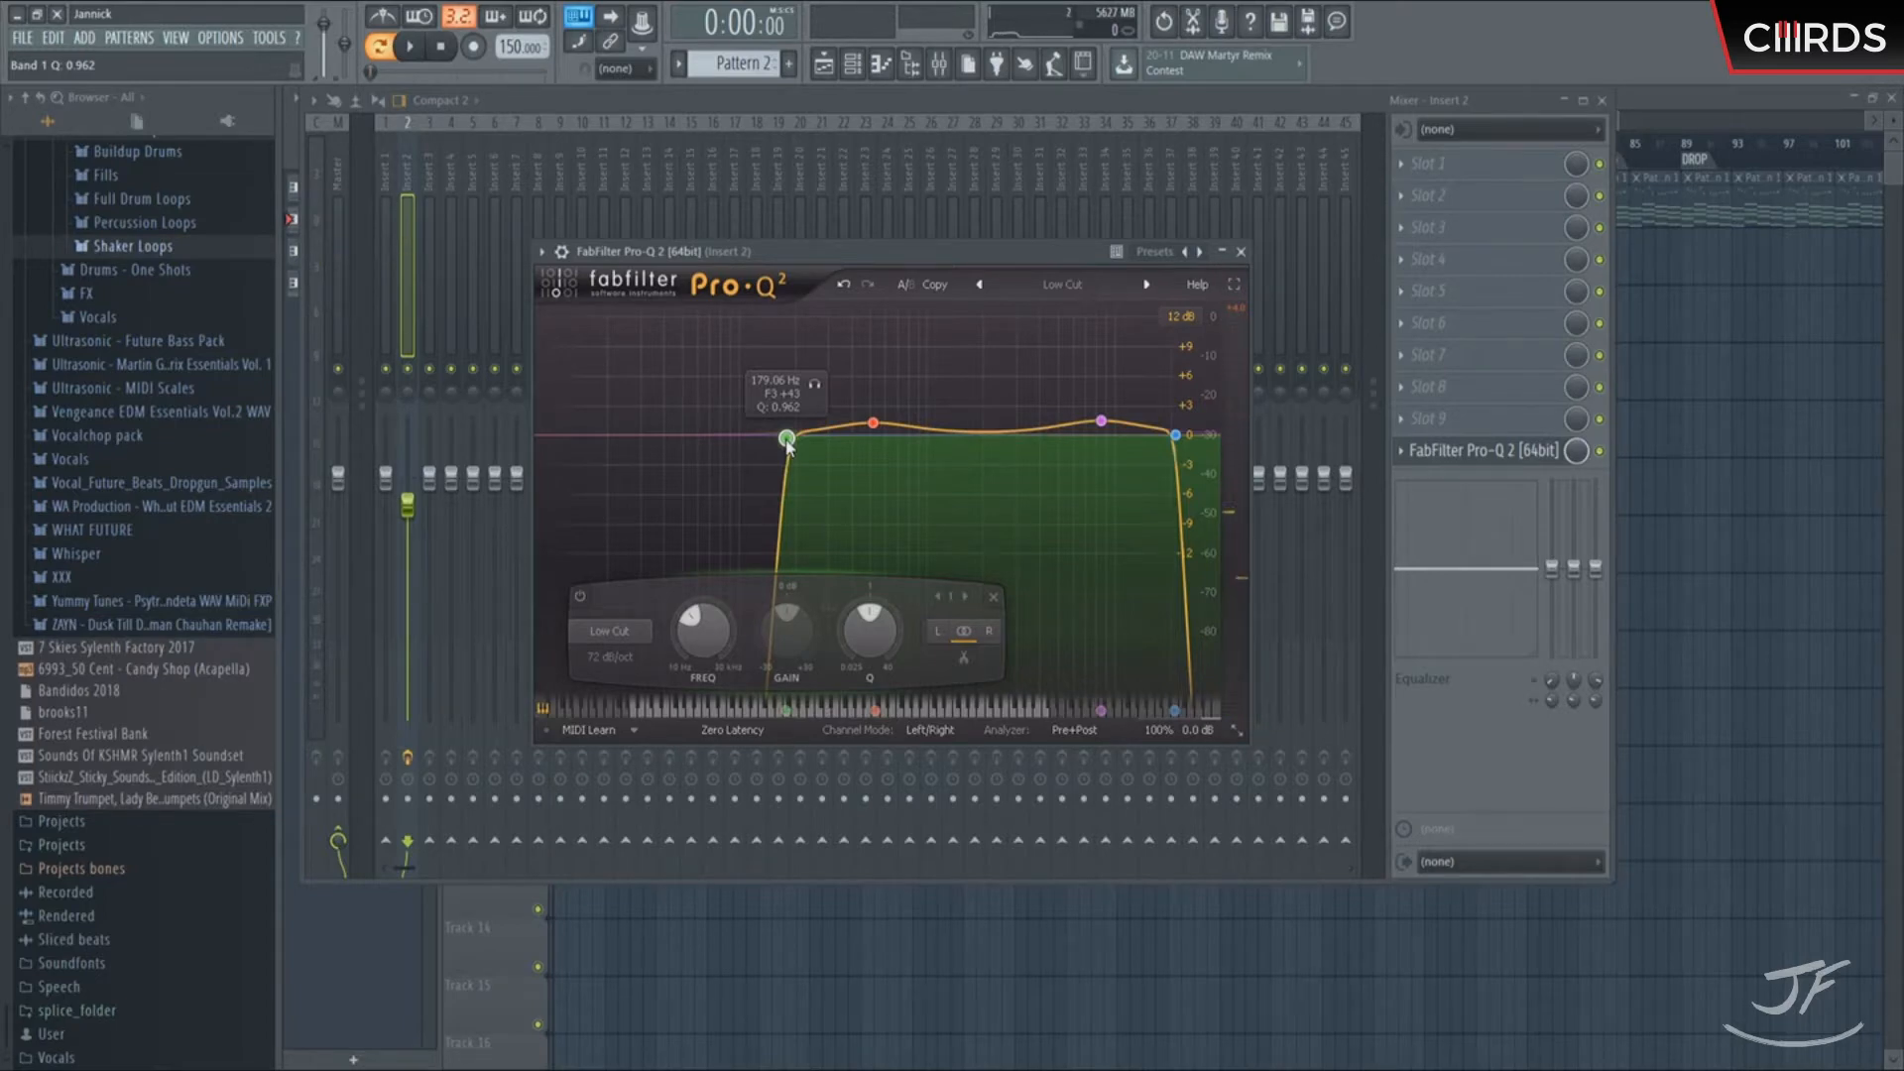
Shift the low-mid bell slightly lower and the high bell slightly higher, reduce the high cut's Q, and close the equalizer after listening
{"action": "left_click_drag", "start_coordinate": [873, 424], "coordinate": [848, 422]}
{"action": "left_click_drag", "start_coordinate": [1104, 423], "coordinate": [1171, 446]}
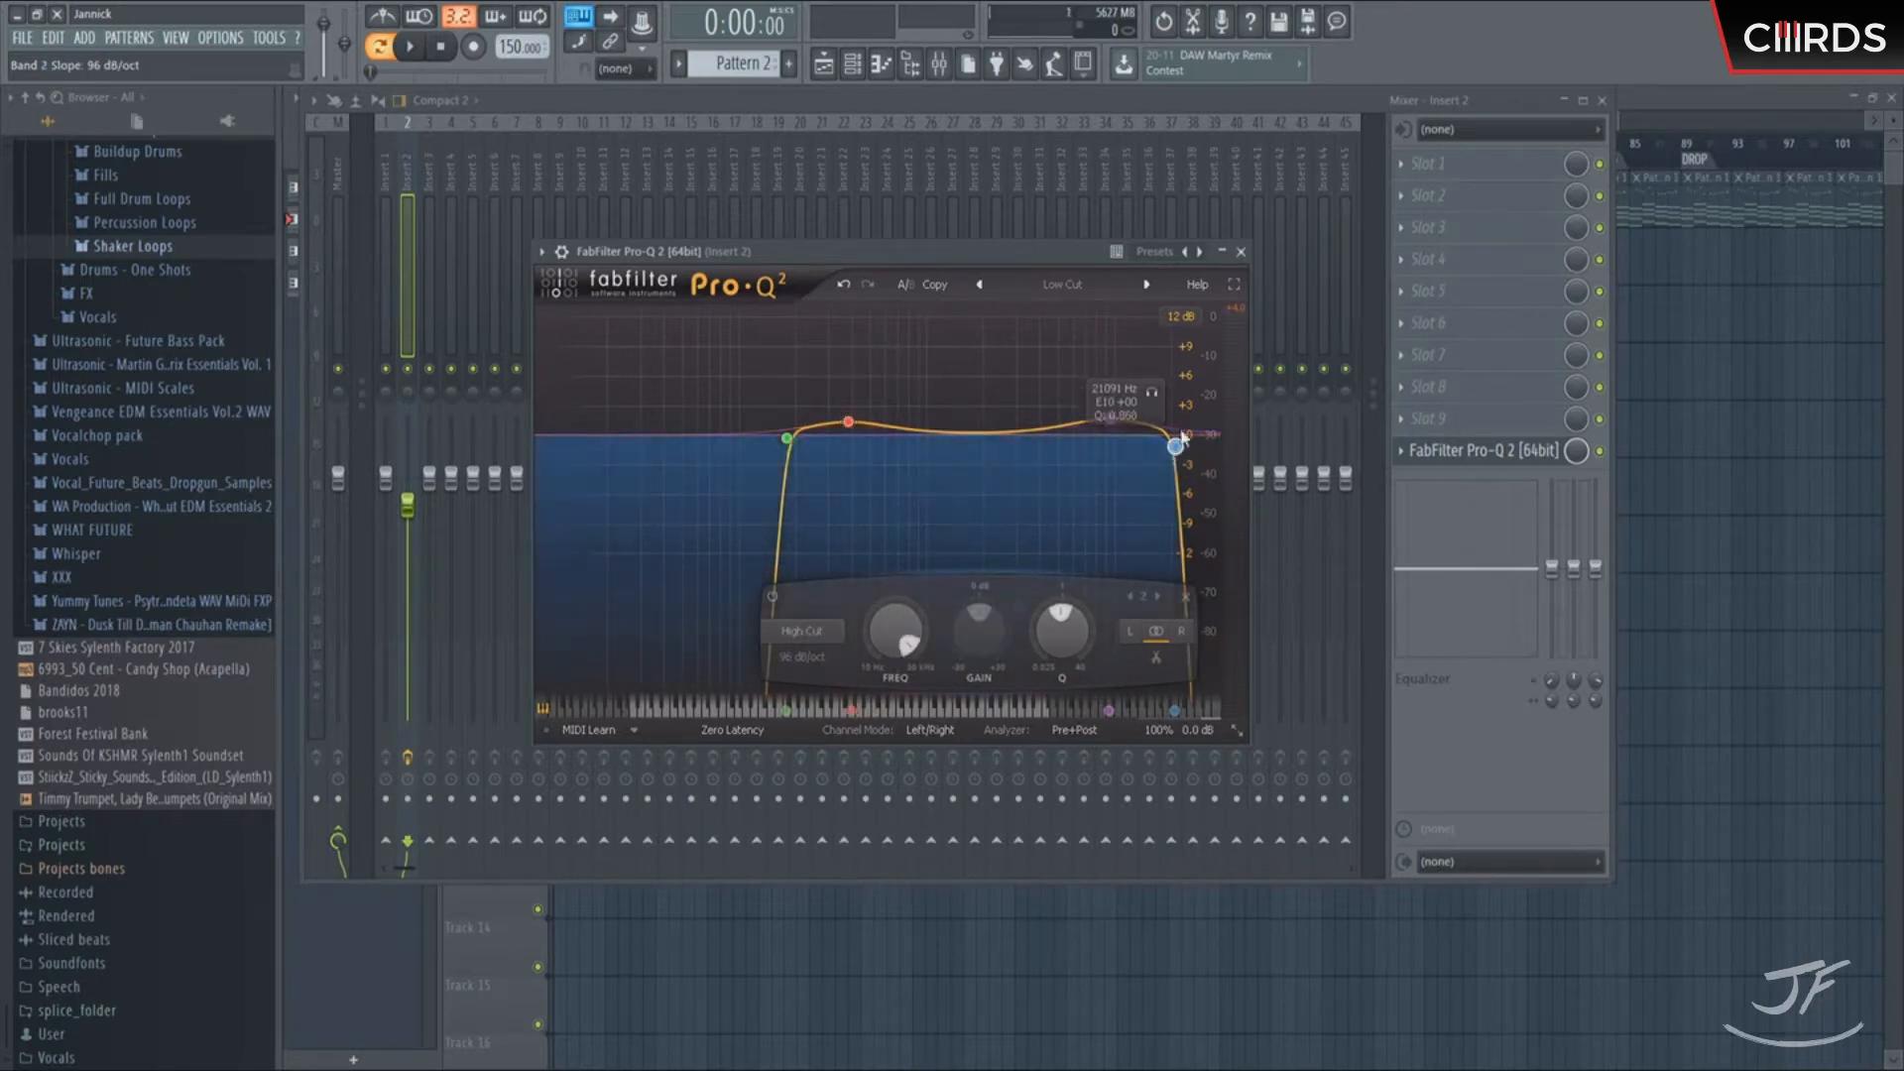
{"action": "key", "text": "space"}
{"action": "left_click", "coordinate": [1224, 253]}
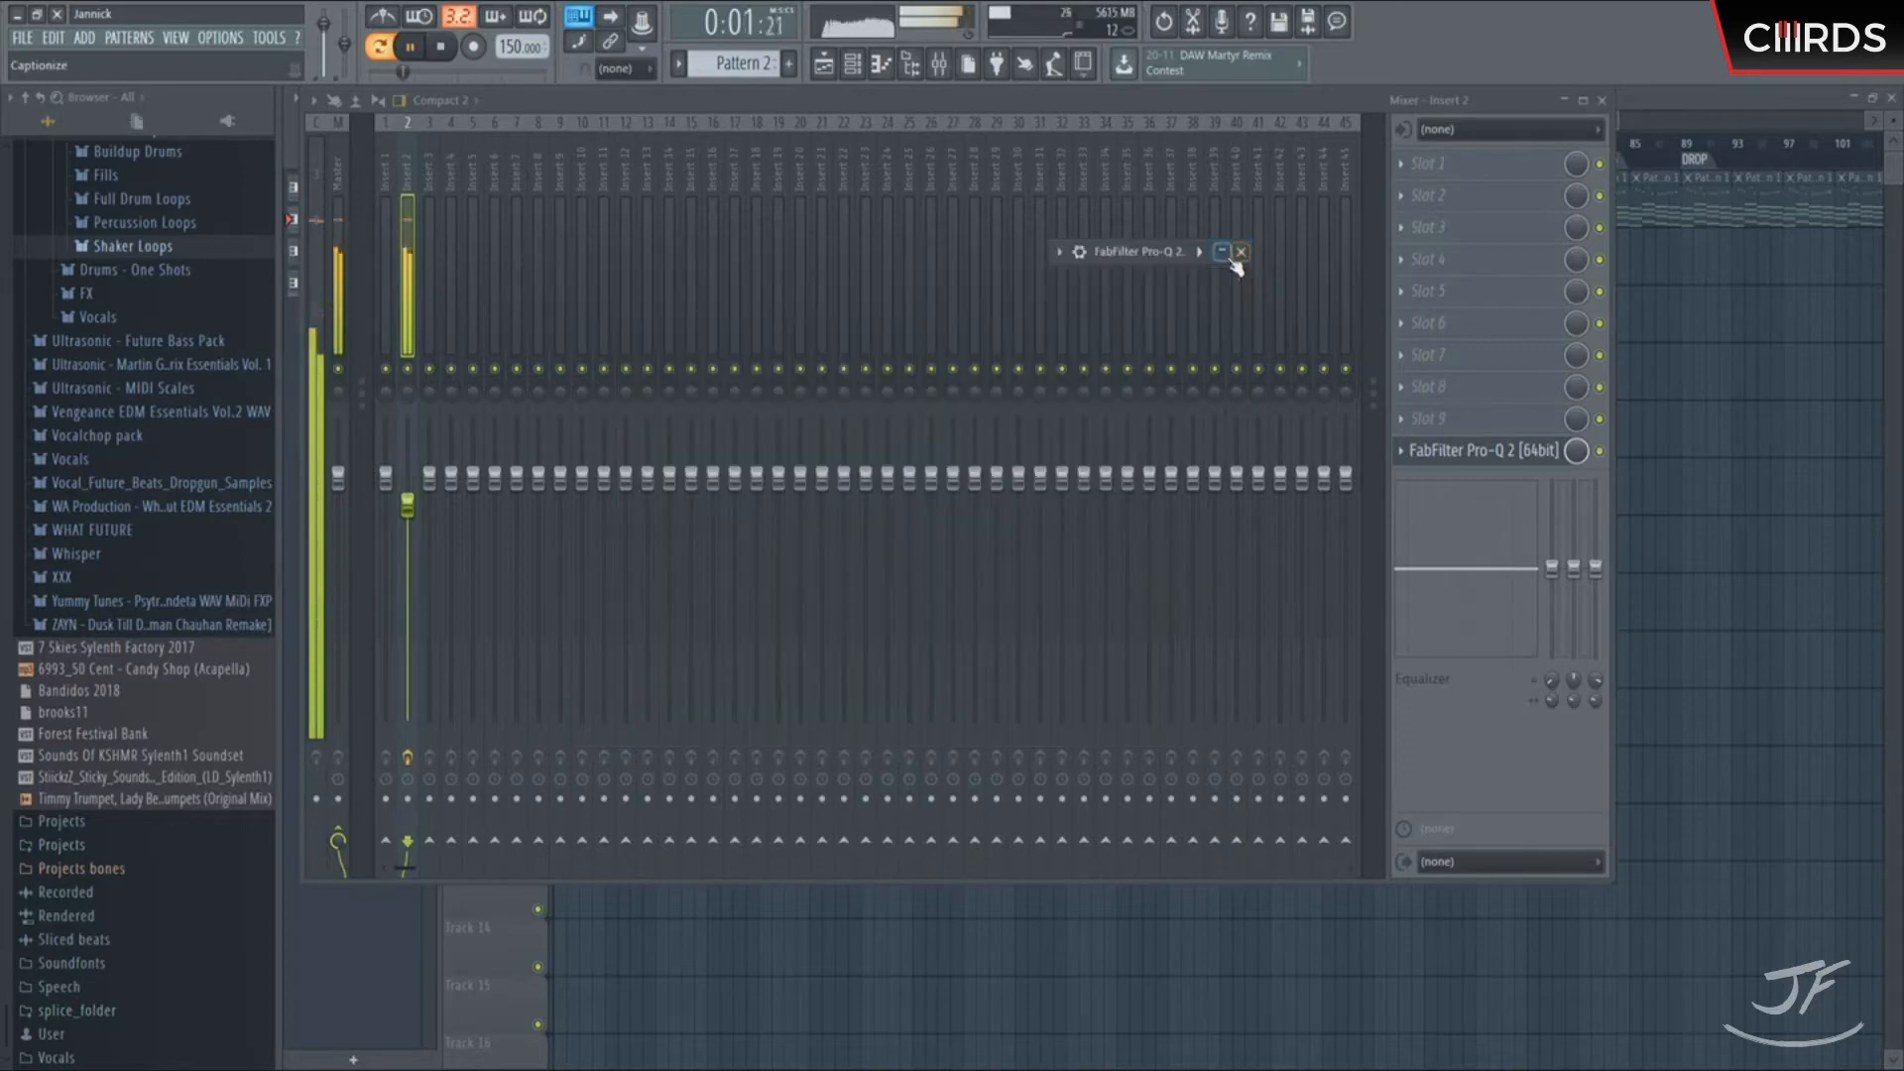
{"action": "left_click", "coordinate": [1226, 255]}
{"action": "left_click", "coordinate": [1240, 253]}
Load ValhallaRoom in slot 8 of the chords track and set mix to about 19.8 %, predelay to 36.6 ms and decay to 2.75 s
{"action": "key", "text": "space"}
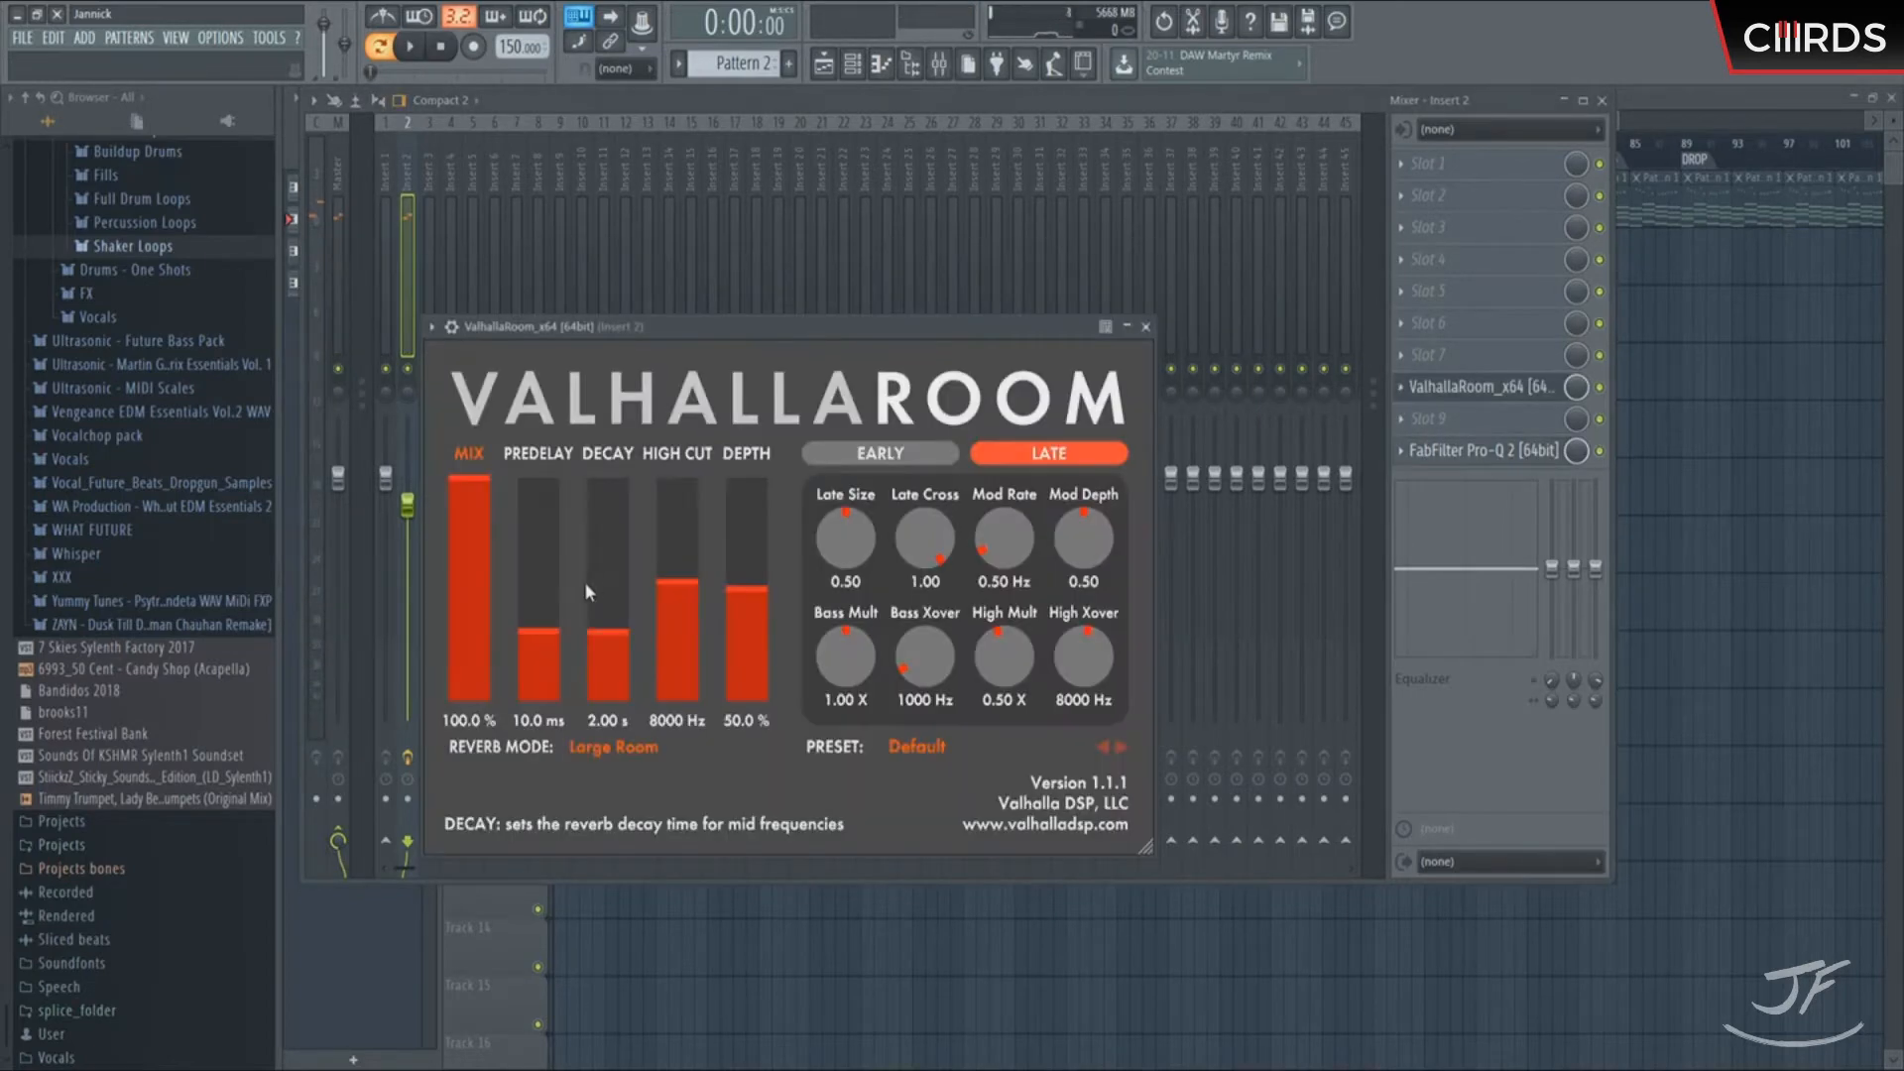
{"action": "left_click_drag", "start_coordinate": [762, 328], "coordinate": [968, 291]}
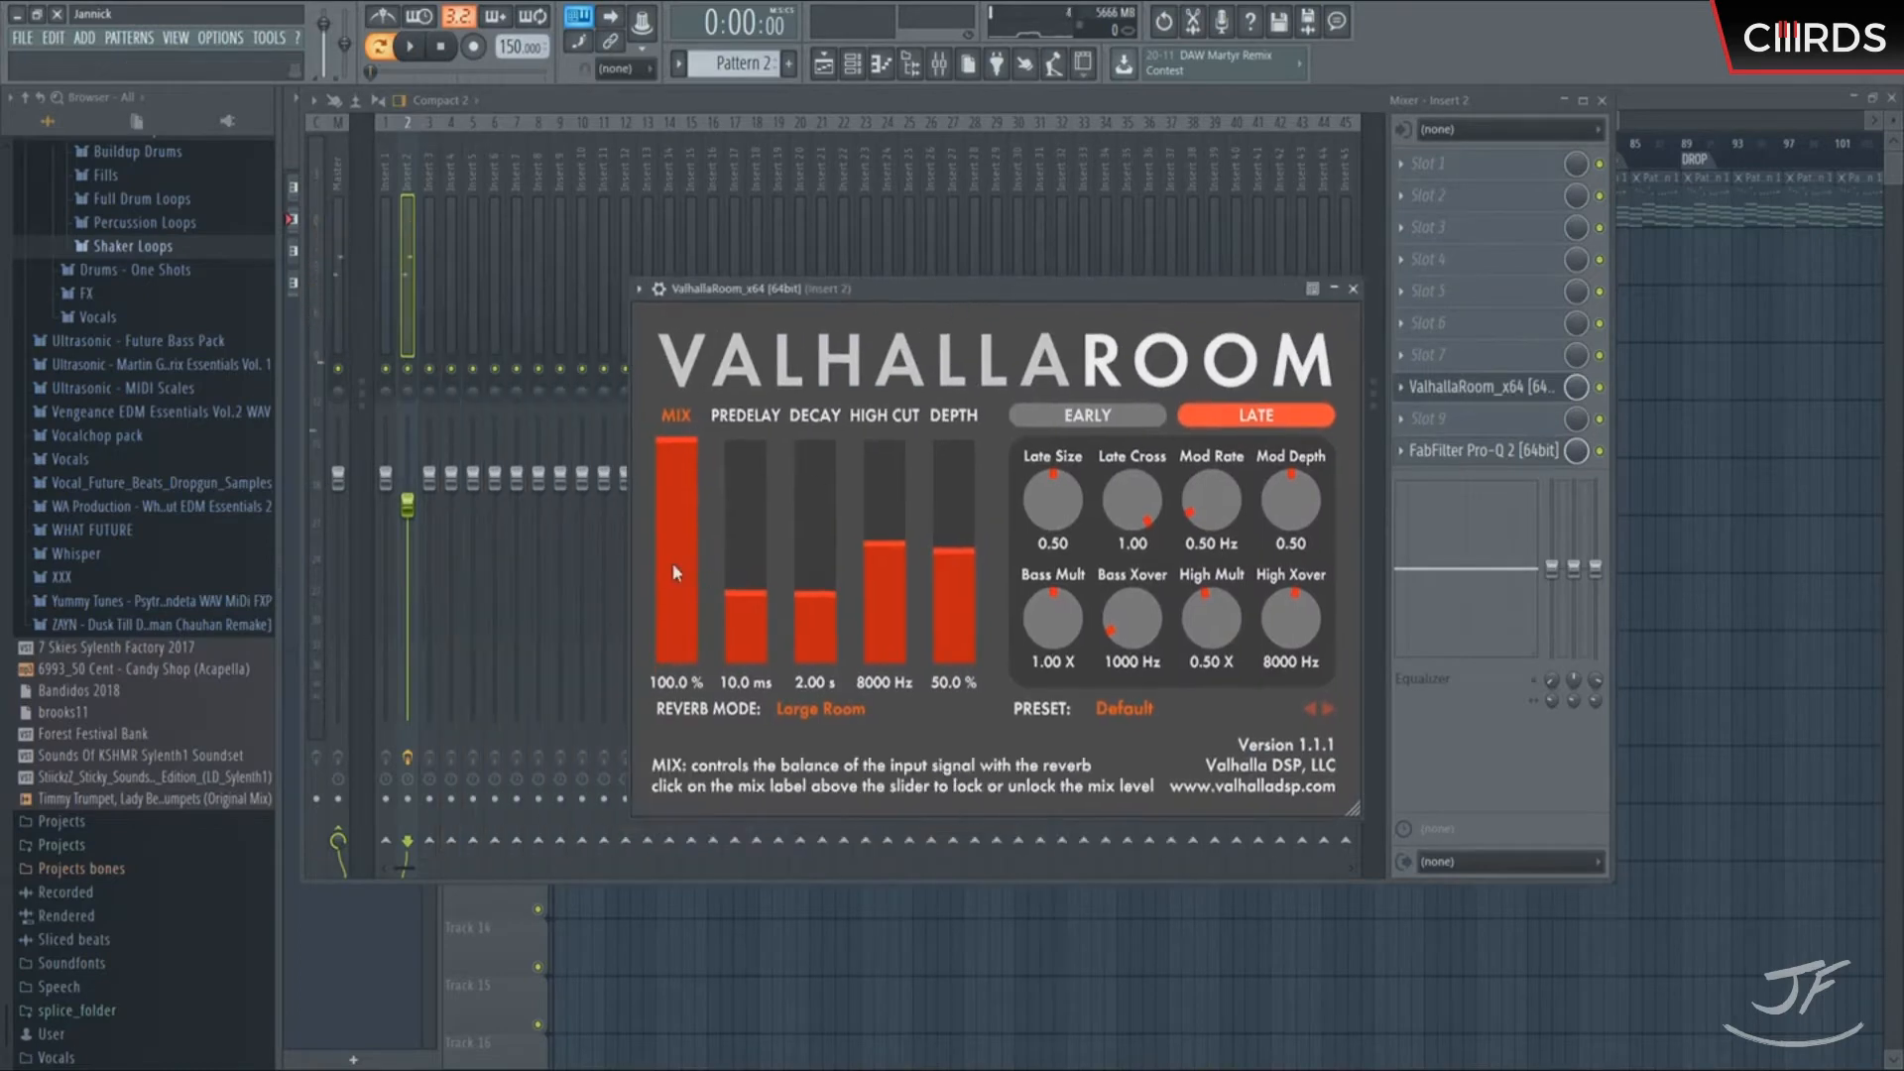
{"action": "left_click_drag", "start_coordinate": [680, 609], "coordinate": [678, 551]}
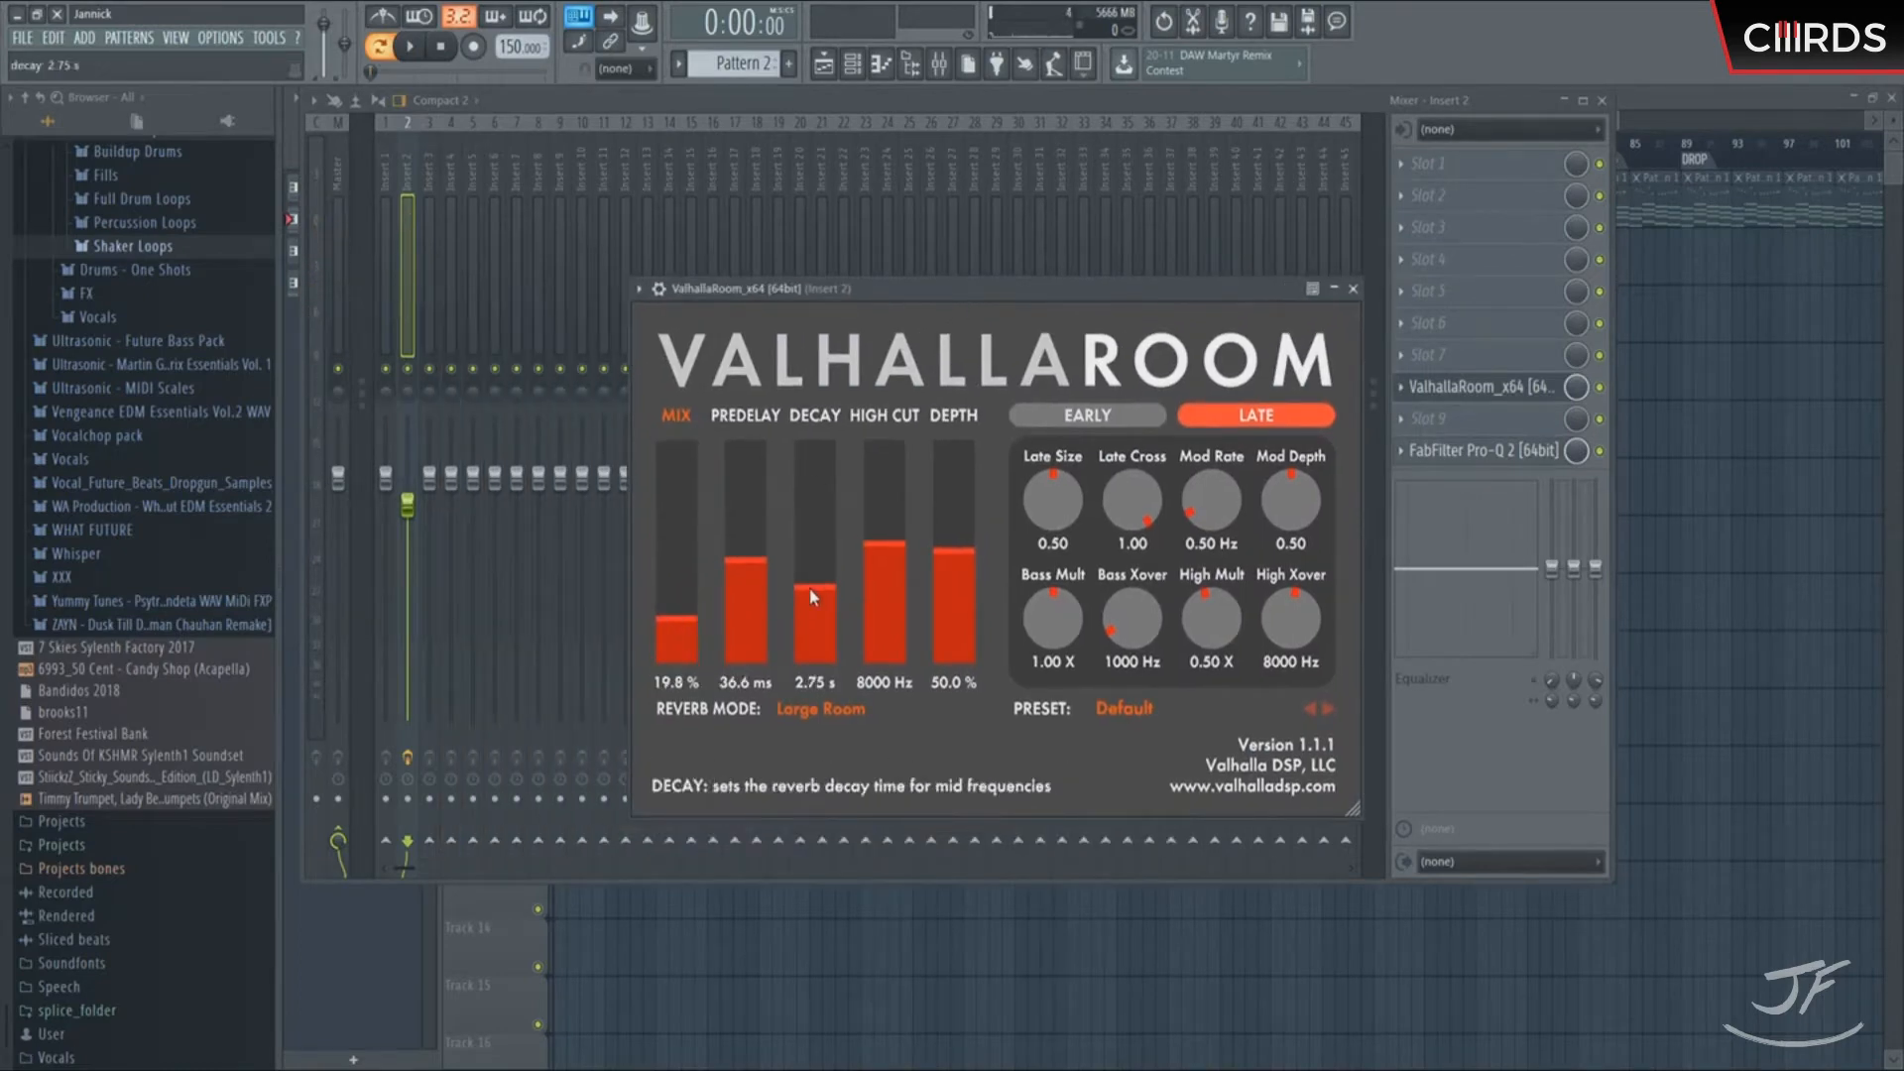
{"action": "key", "text": "space"}
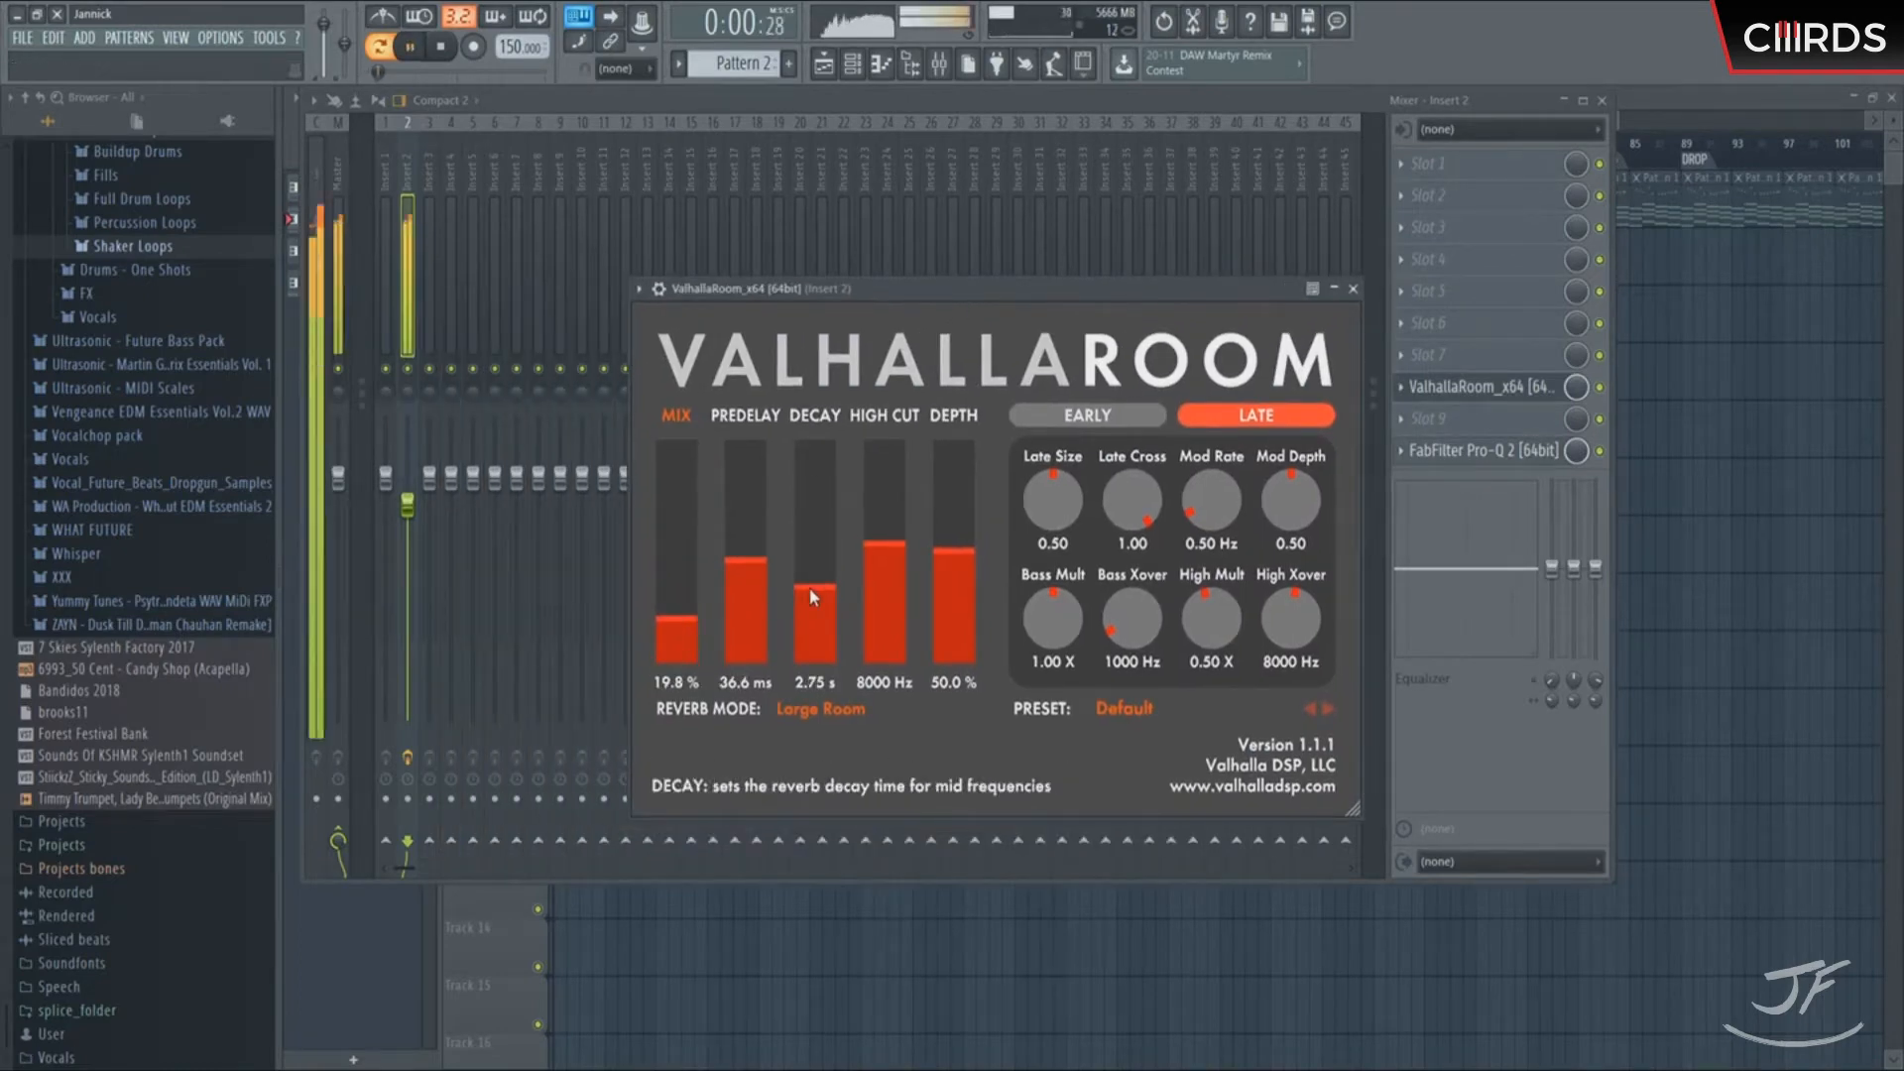
Refine the reverb to a 1.63 s decay, 17.1 % mix, 8750 Hz high cut, 48.4 % depth and 45.9 ms predelay
{"action": "left_click_drag", "start_coordinate": [799, 585], "coordinate": [793, 598]}
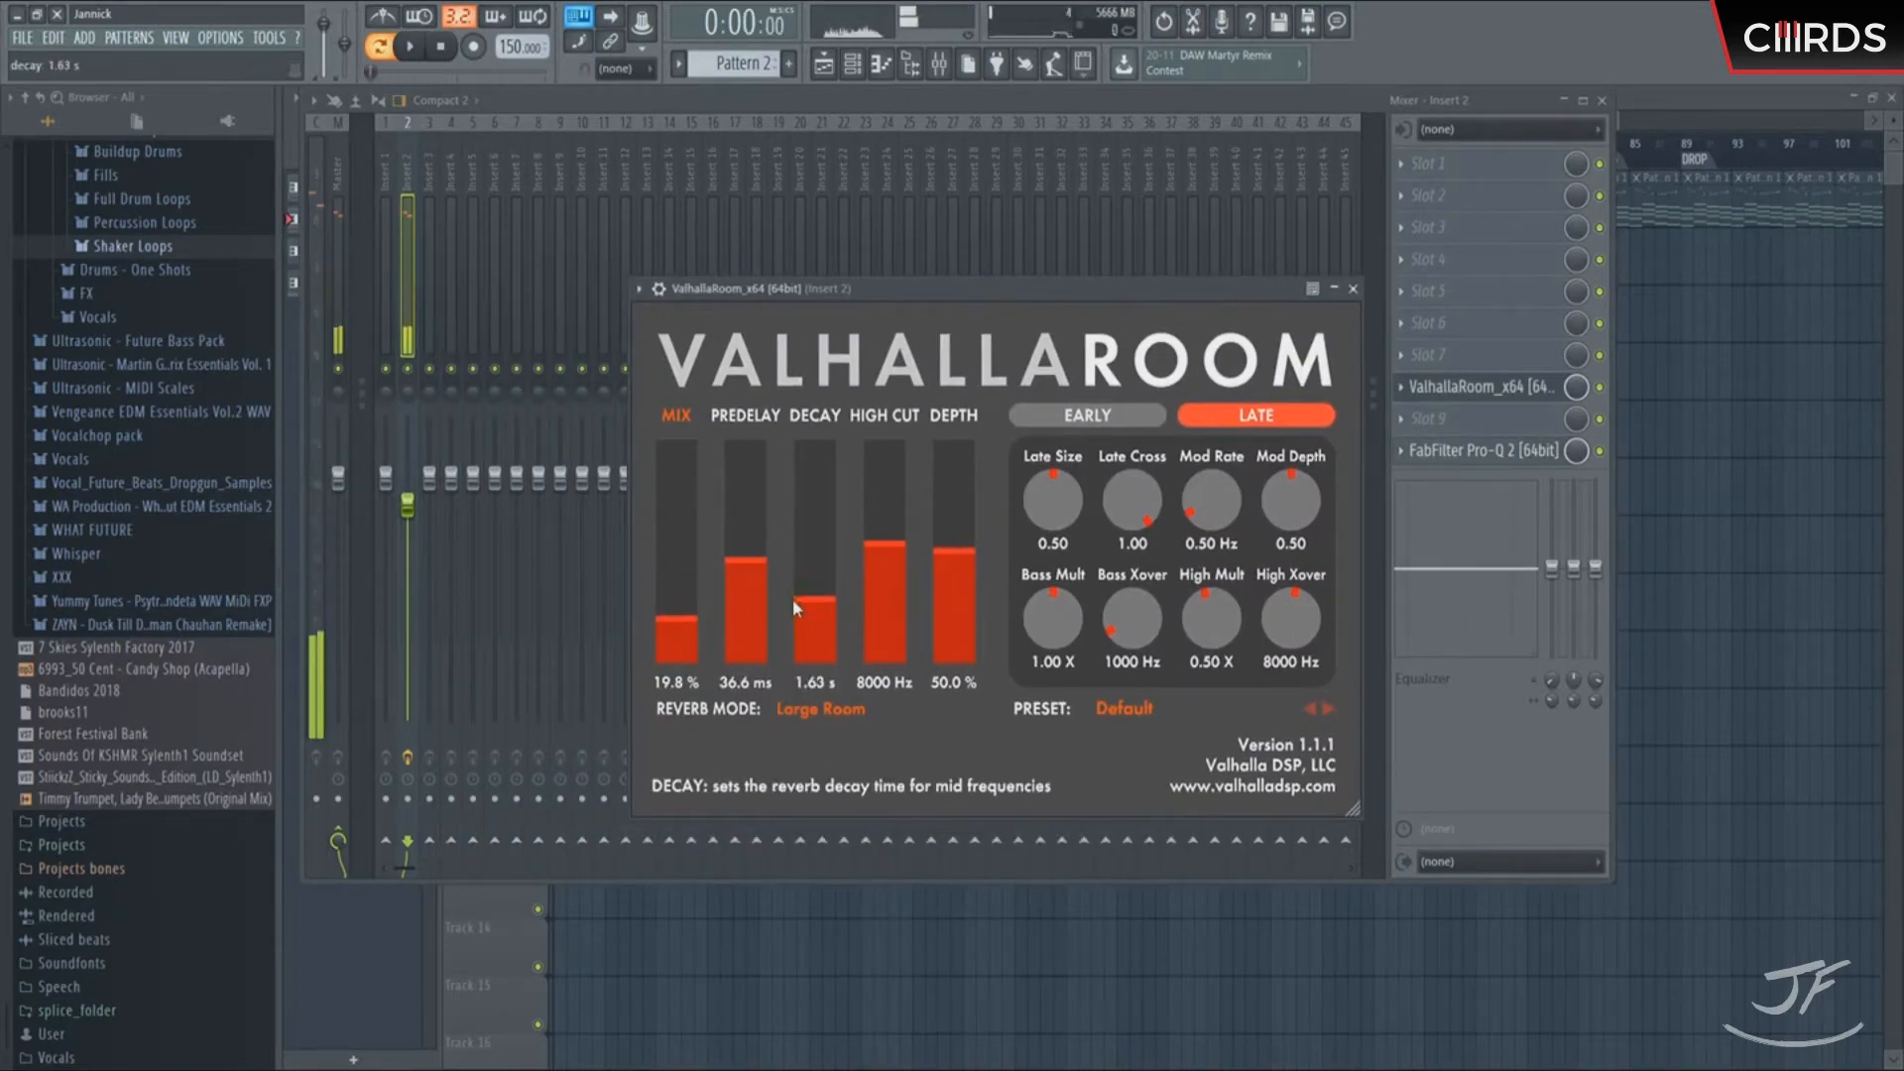
{"action": "left_click_drag", "start_coordinate": [680, 625], "coordinate": [680, 632]}
{"action": "left_click_drag", "start_coordinate": [859, 574], "coordinate": [952, 561]}
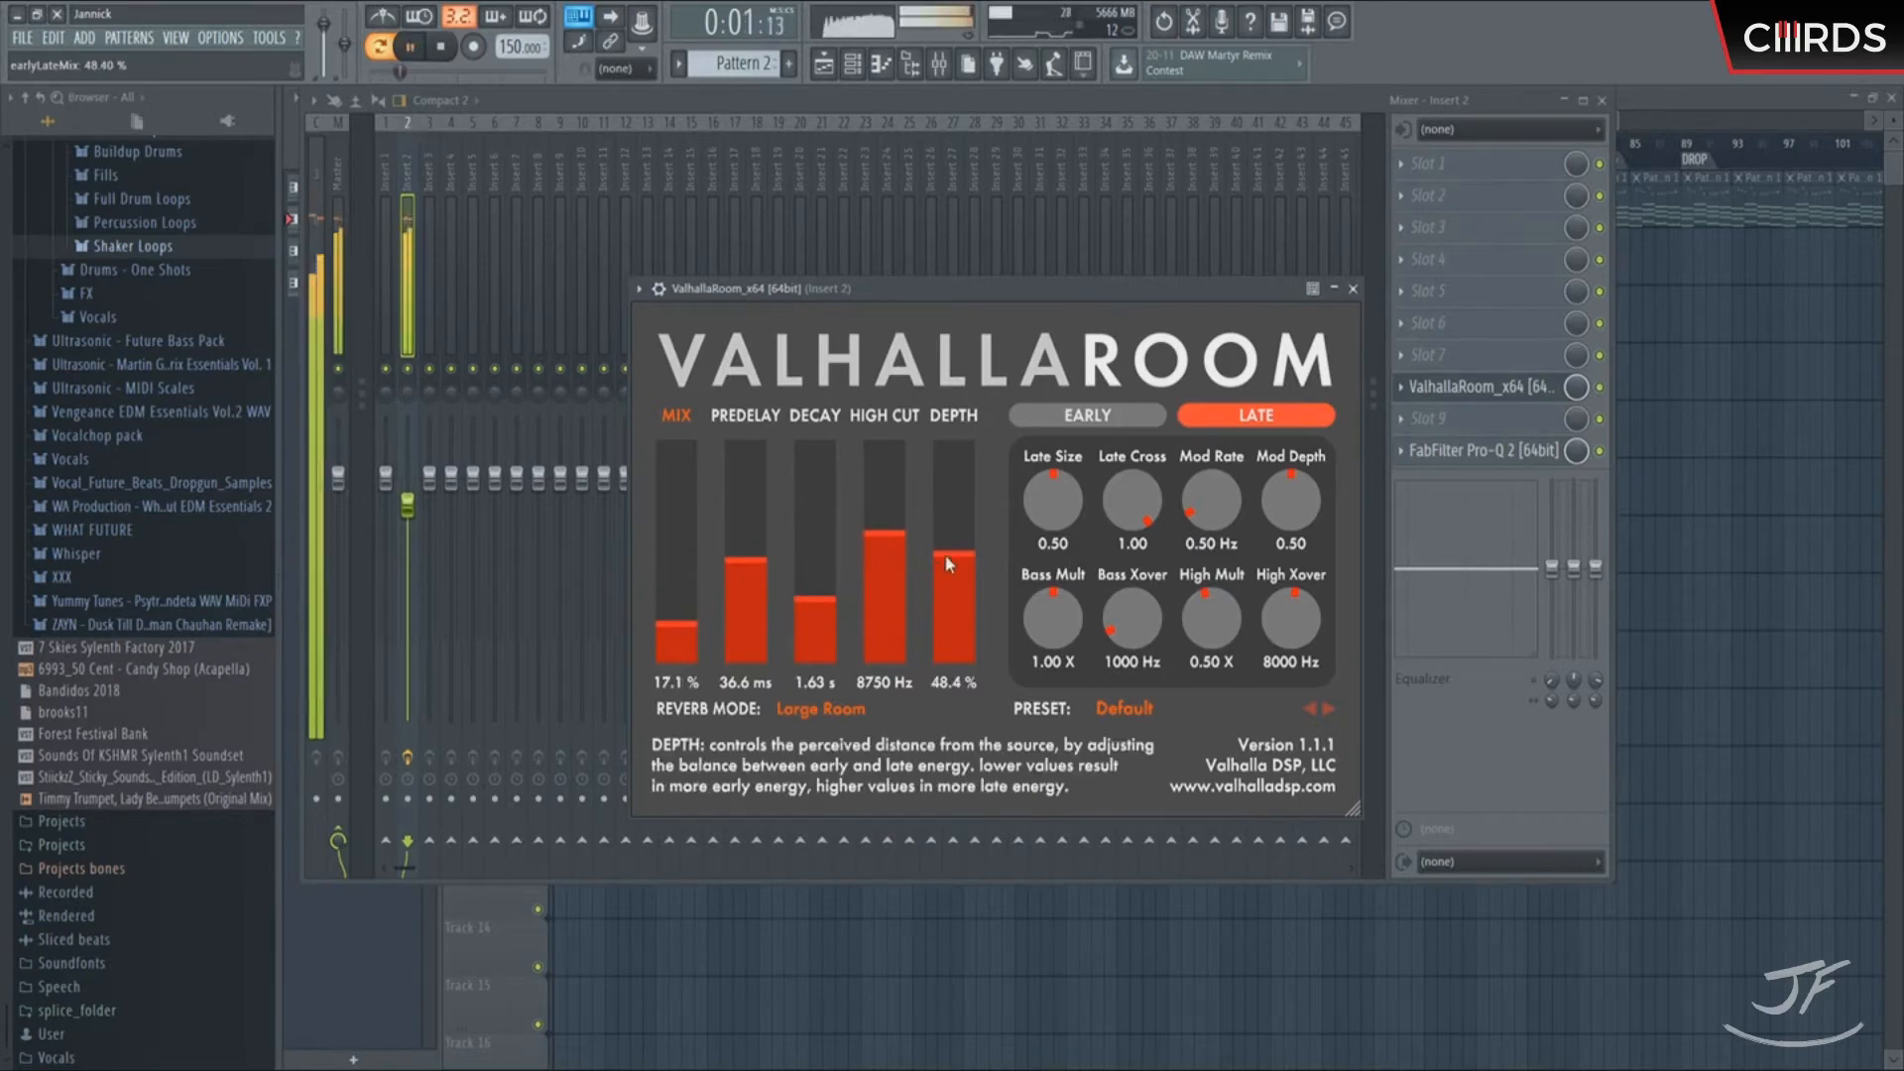
{"action": "left_click_drag", "start_coordinate": [746, 561], "coordinate": [746, 551]}
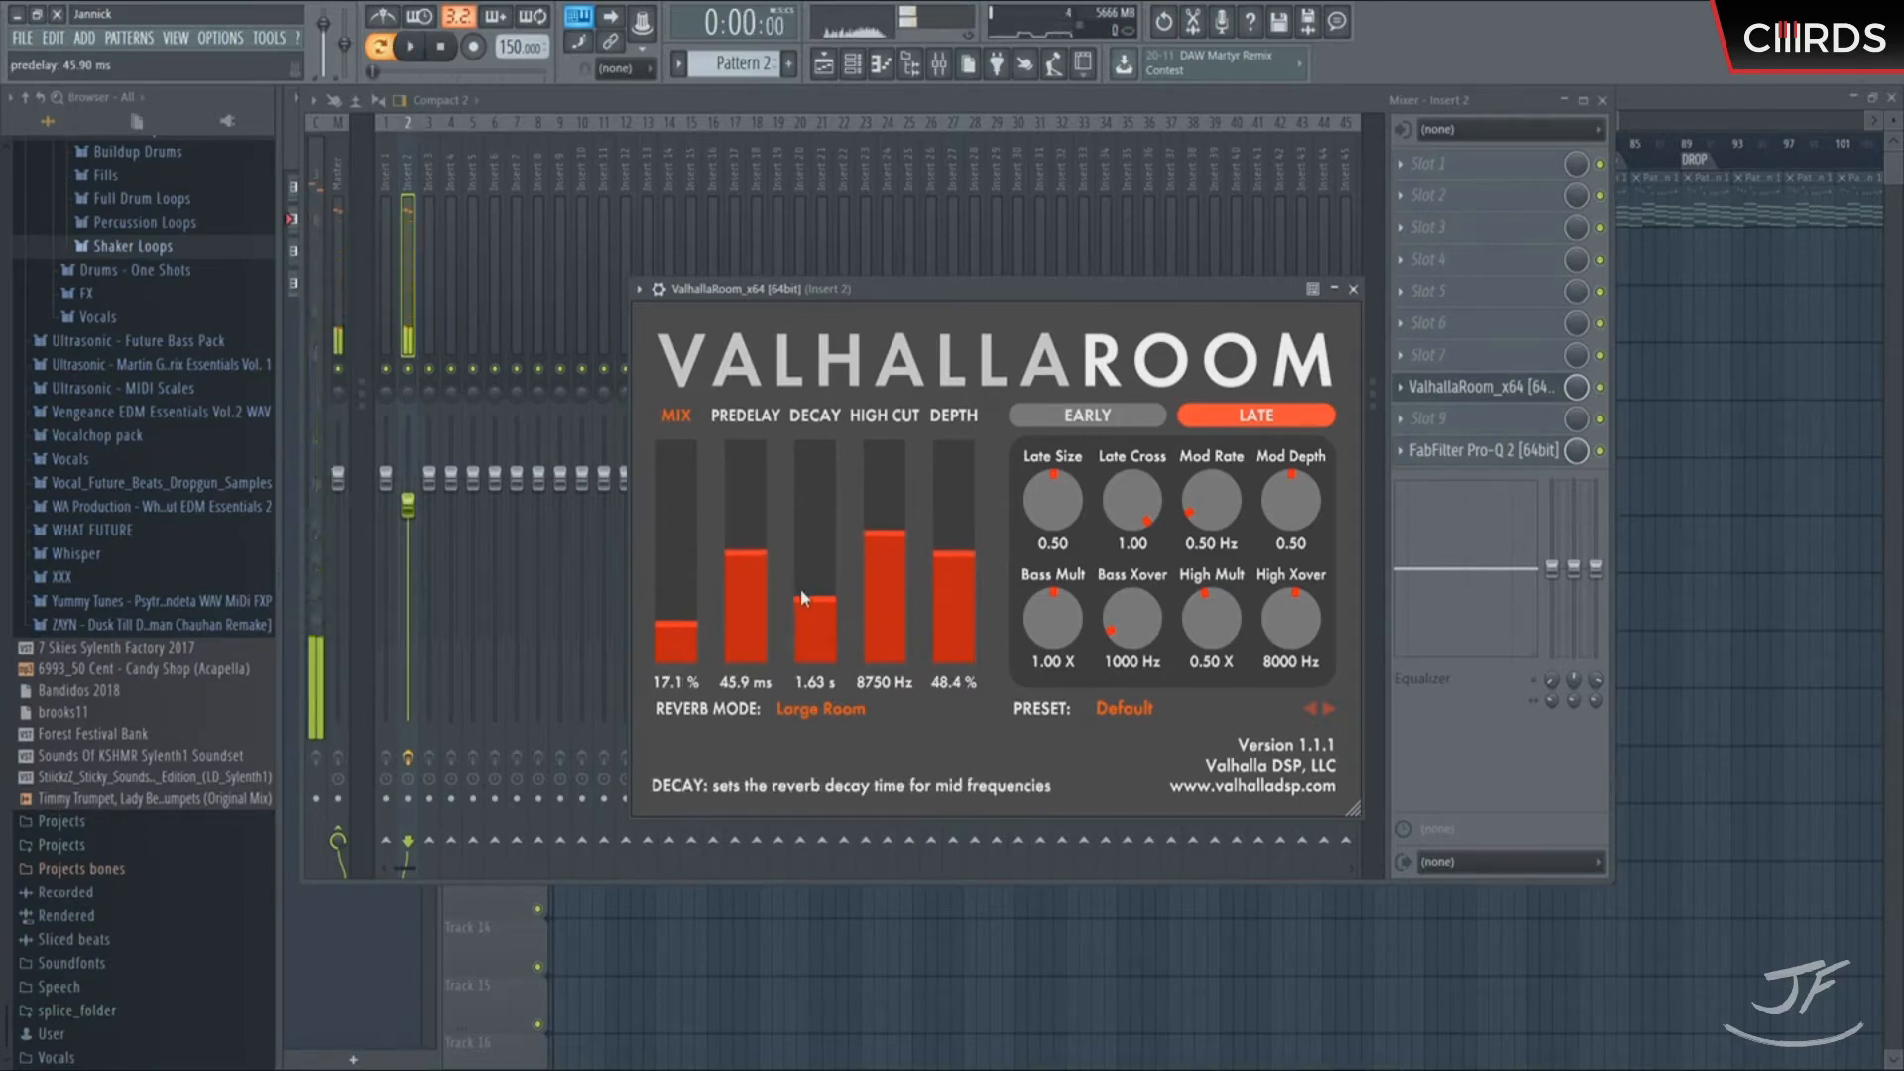
Close the chords reverb and play the arrangement in song mode from the Drop marker to hear the chords in context
{"action": "key", "text": "space"}
{"action": "left_click_drag", "start_coordinate": [678, 625], "coordinate": [815, 646]}
{"action": "key", "text": "space"}
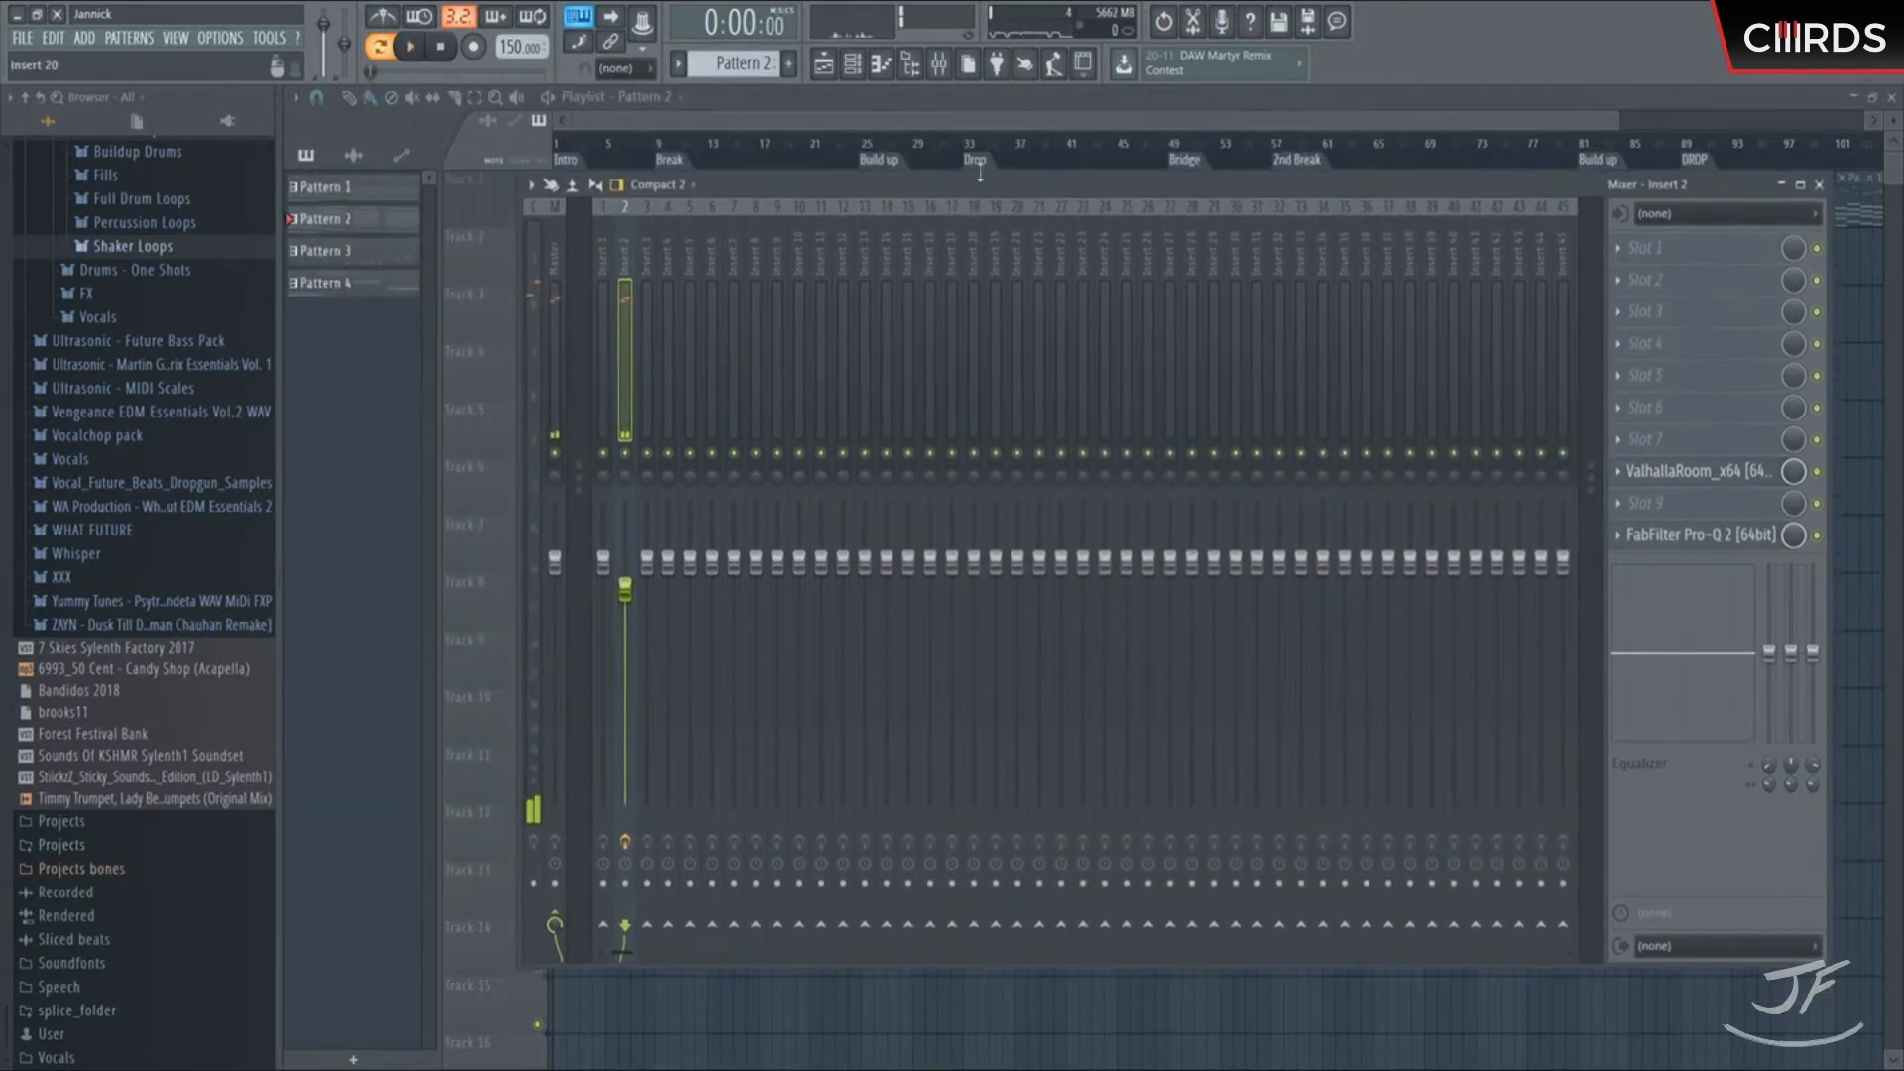
{"action": "key", "text": "F9"}
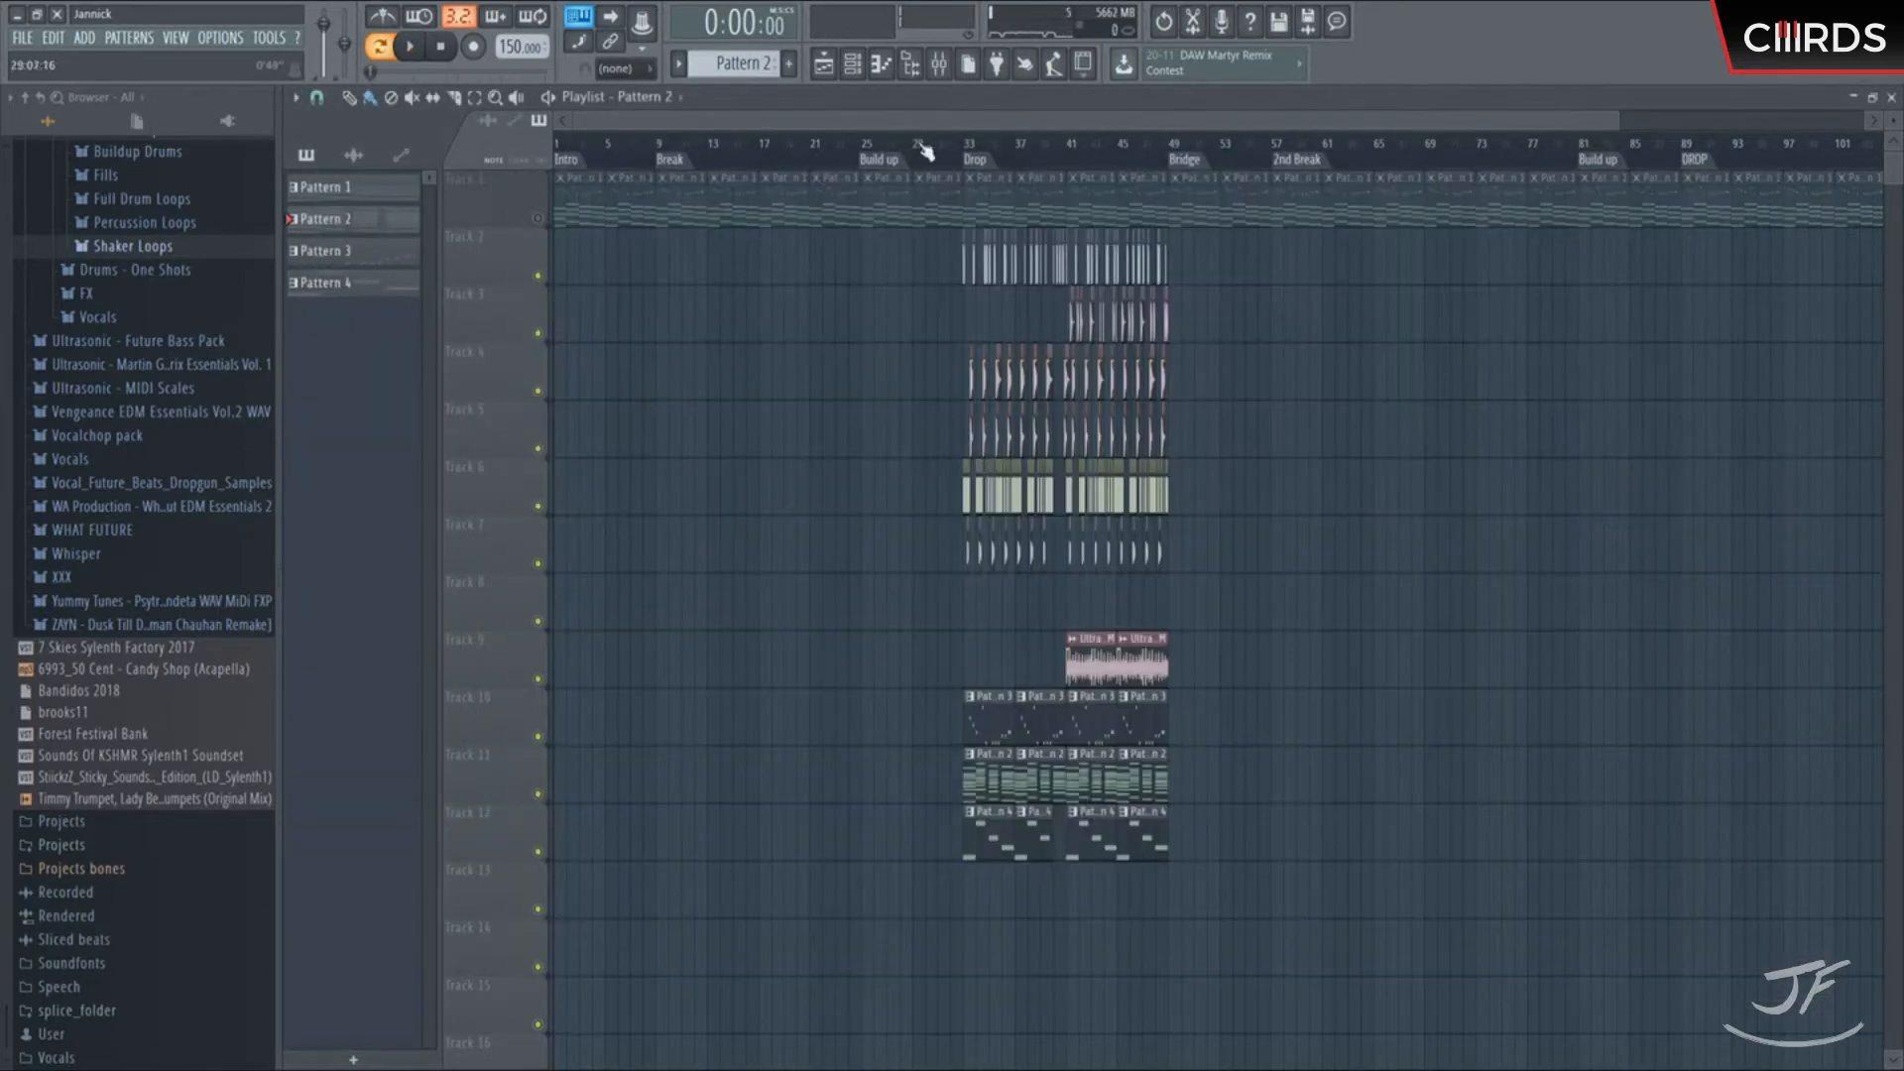
{"action": "left_click", "coordinate": [963, 149]}
{"action": "key", "text": "space"}
{"action": "scroll", "coordinate": [1049, 154], "scroll_direction": "up", "scroll_amount": 2}
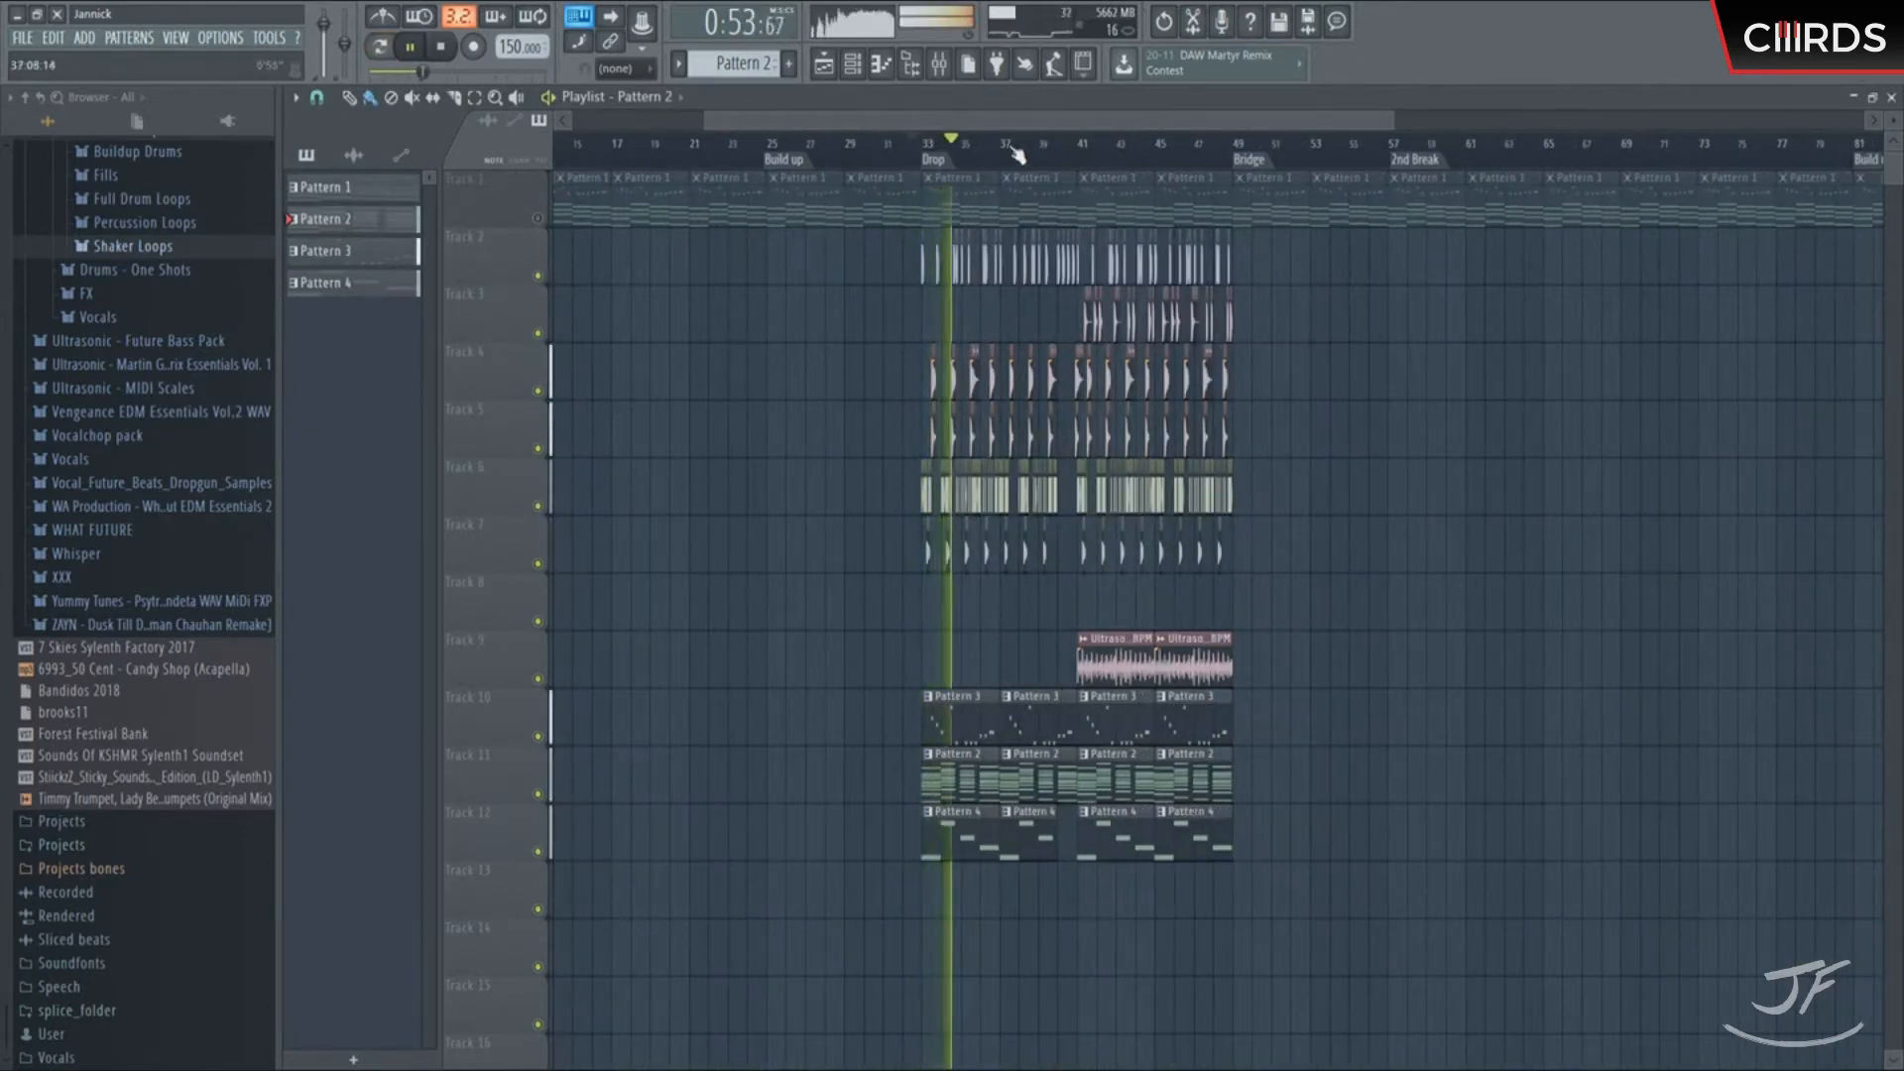
{"action": "left_click", "coordinate": [863, 74]}
{"action": "key", "text": "space"}
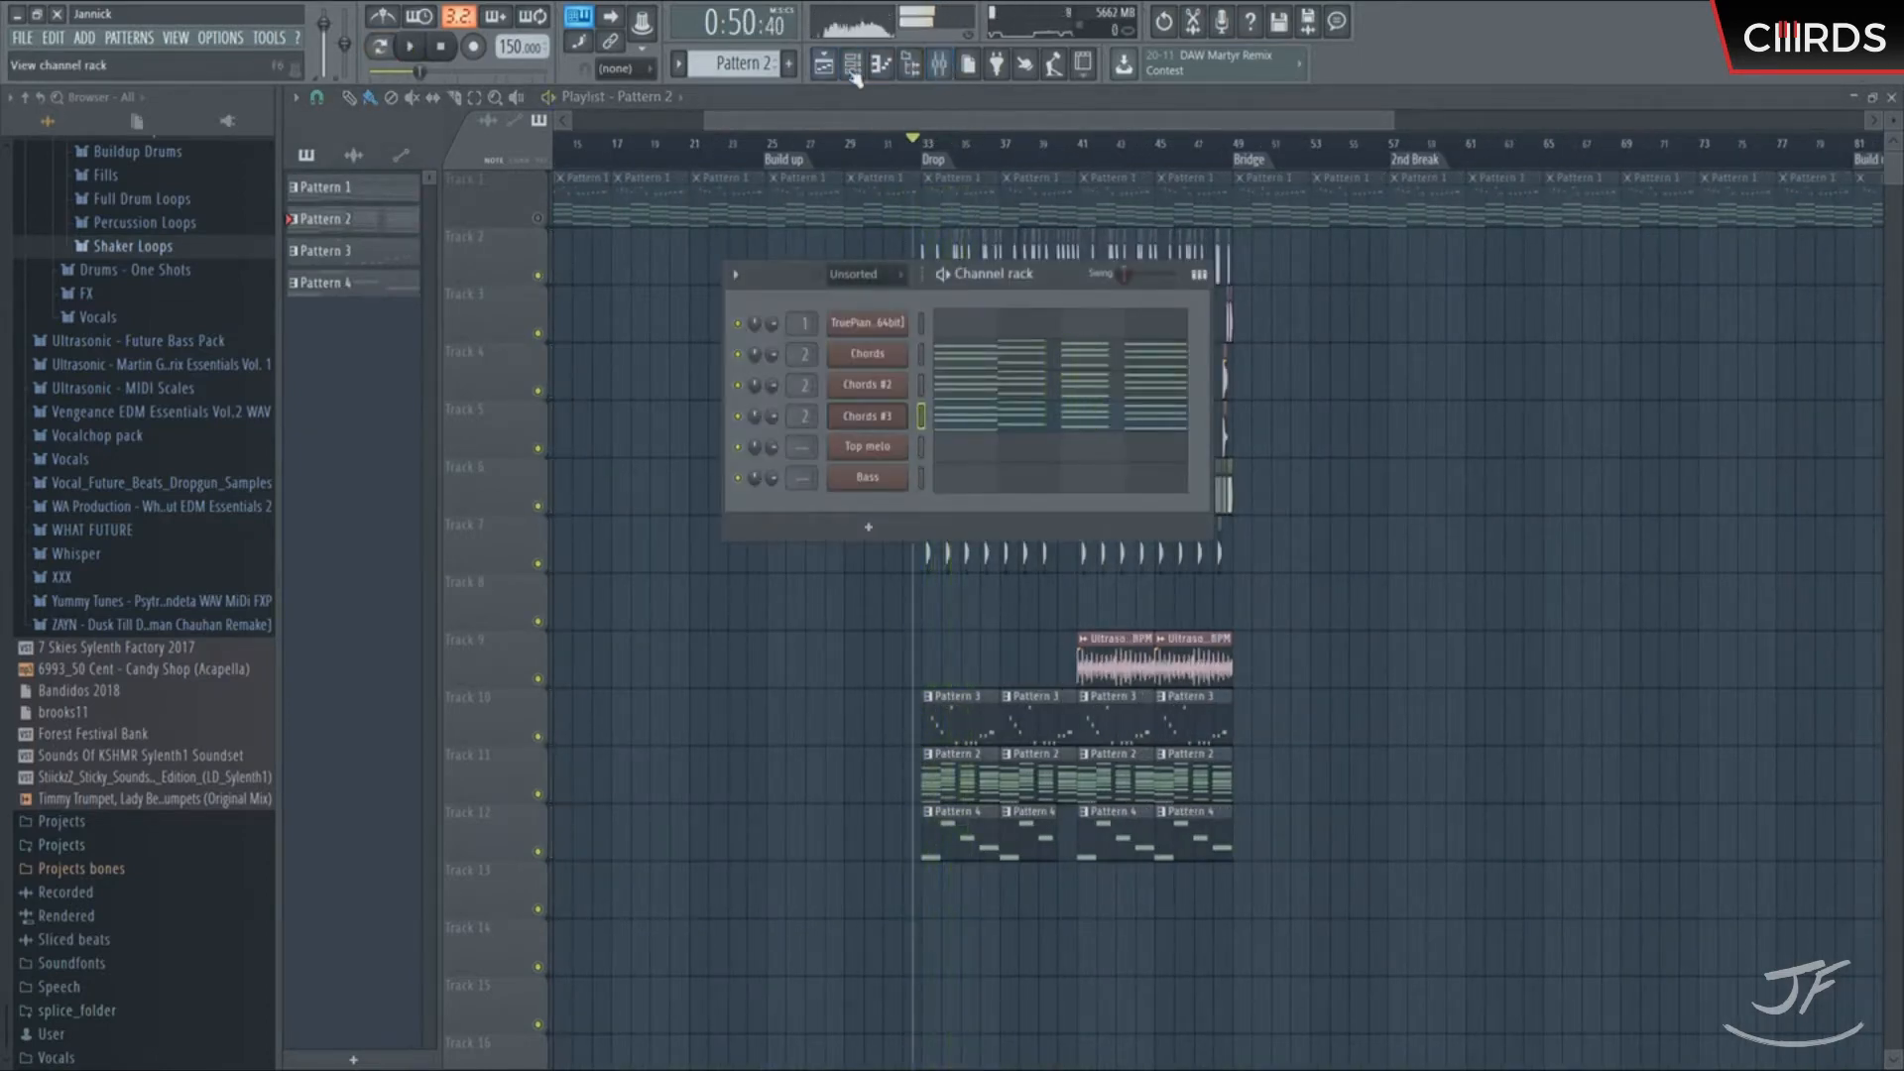
{"action": "key", "text": "F6"}
{"action": "left_click", "coordinate": [855, 65]}
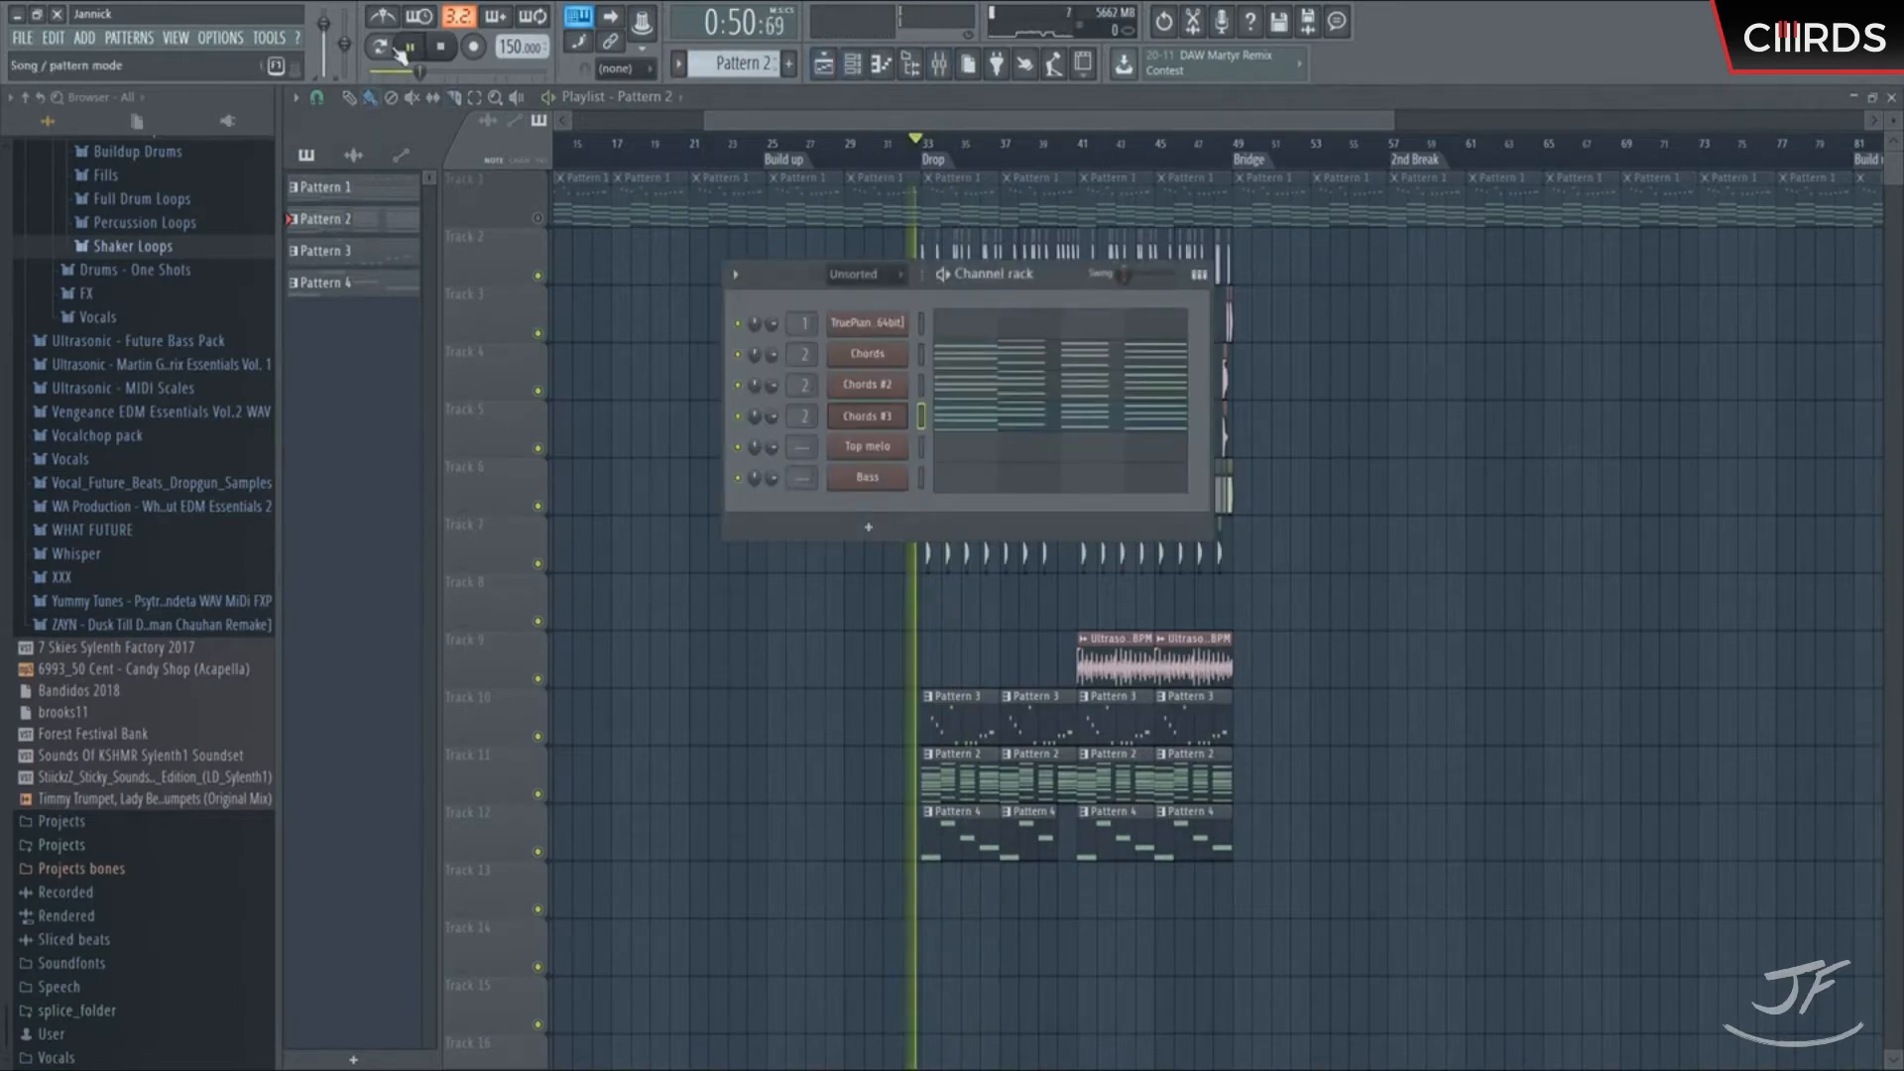
{"action": "key", "text": "space"}
Load OTT in slot 2 of the chords mixer track, with depth at 40 % and time at 48 %
{"action": "left_click", "coordinate": [938, 65]}
{"action": "key", "text": "space"}
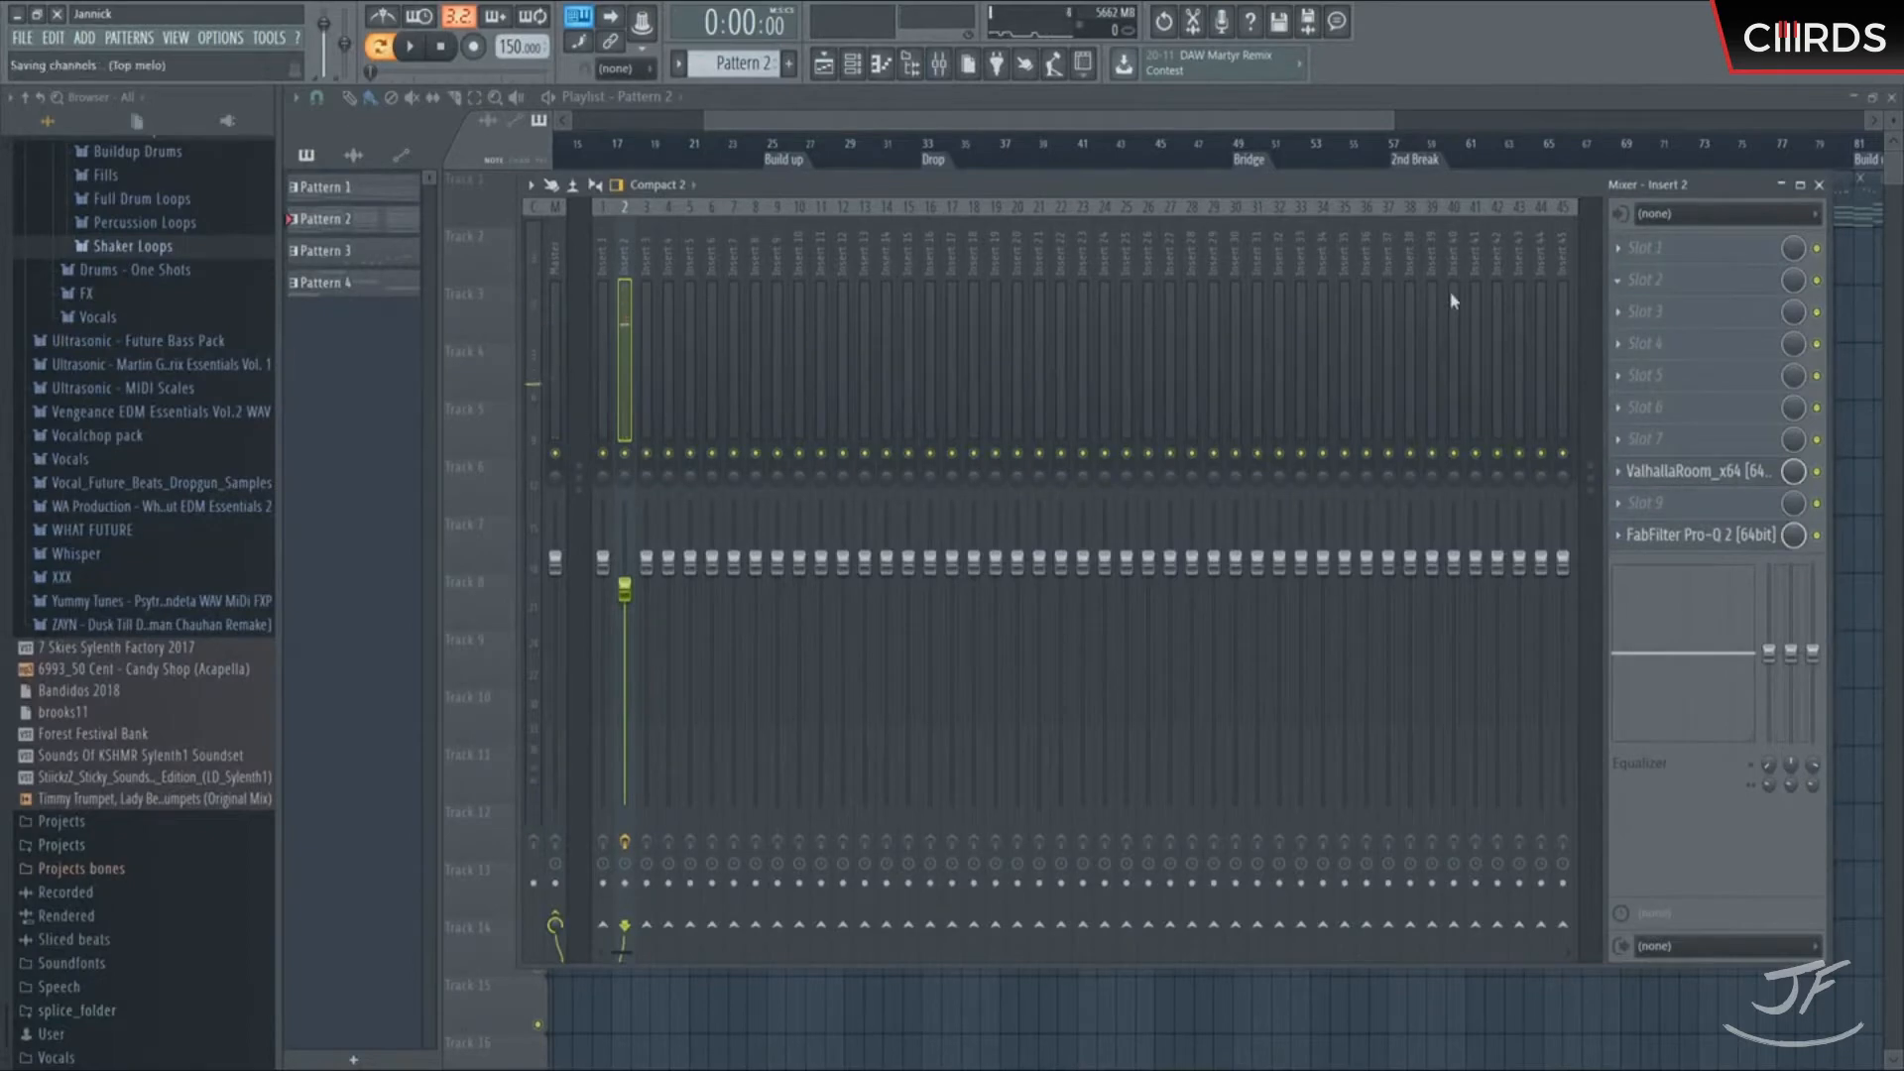
{"action": "left_click_drag", "start_coordinate": [588, 382], "coordinate": [933, 293]}
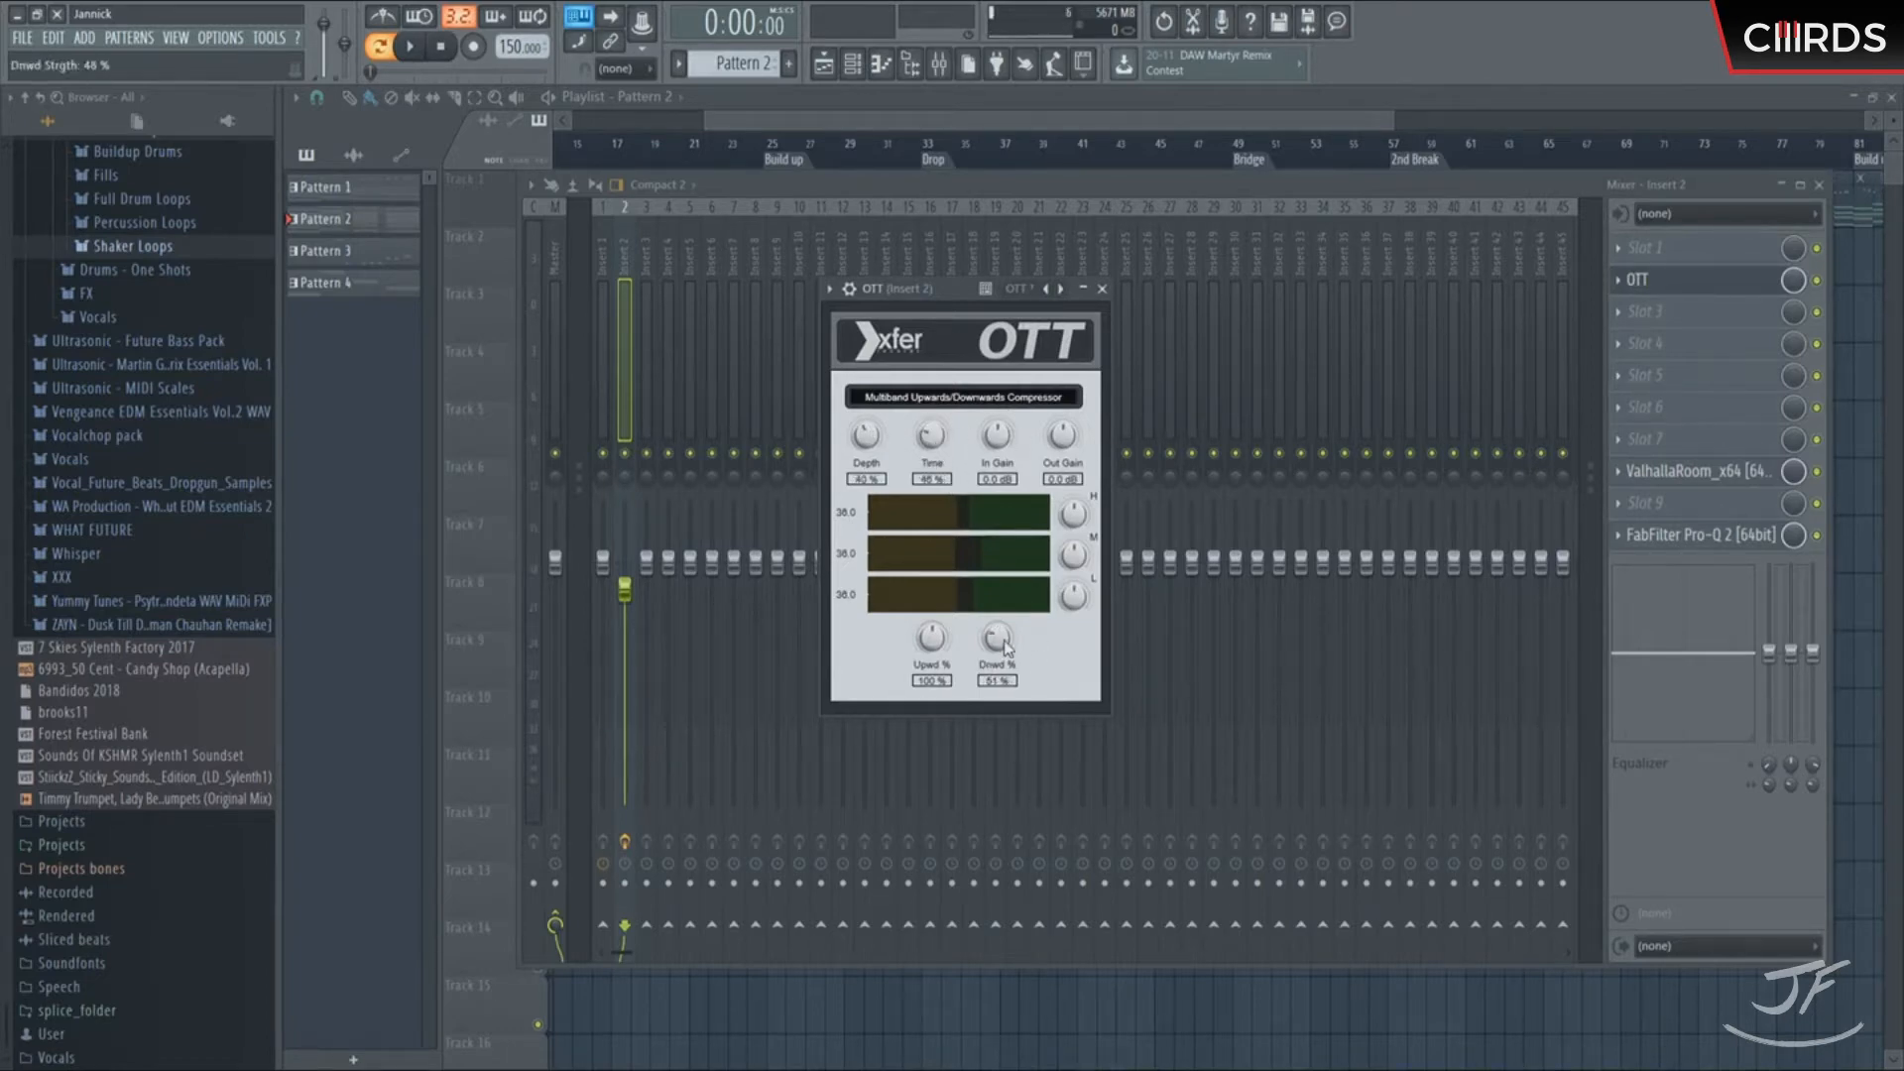
During playback, try OTT with about 5 % depth, 0 % time and the downward strength at 0 % and then 100 %
{"action": "key", "text": "space"}
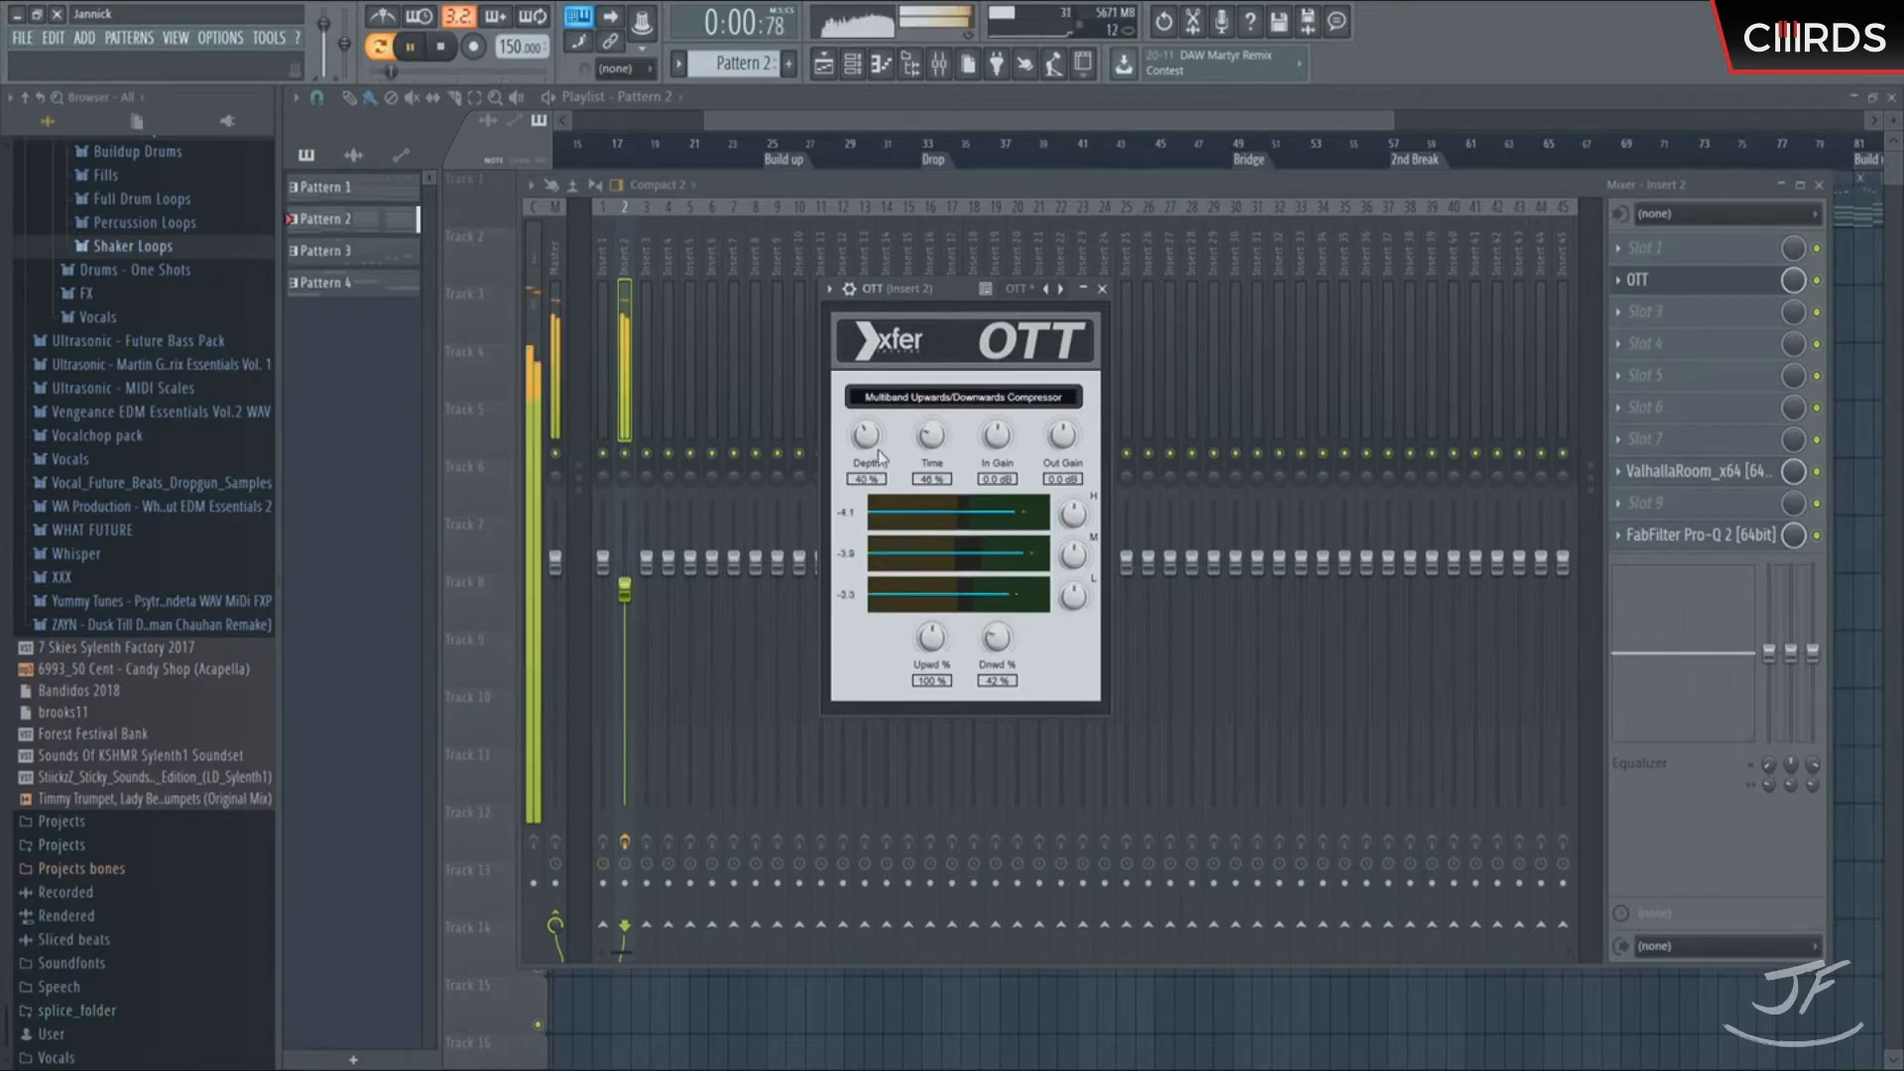
{"action": "left_click_drag", "start_coordinate": [1002, 612], "coordinate": [994, 855]}
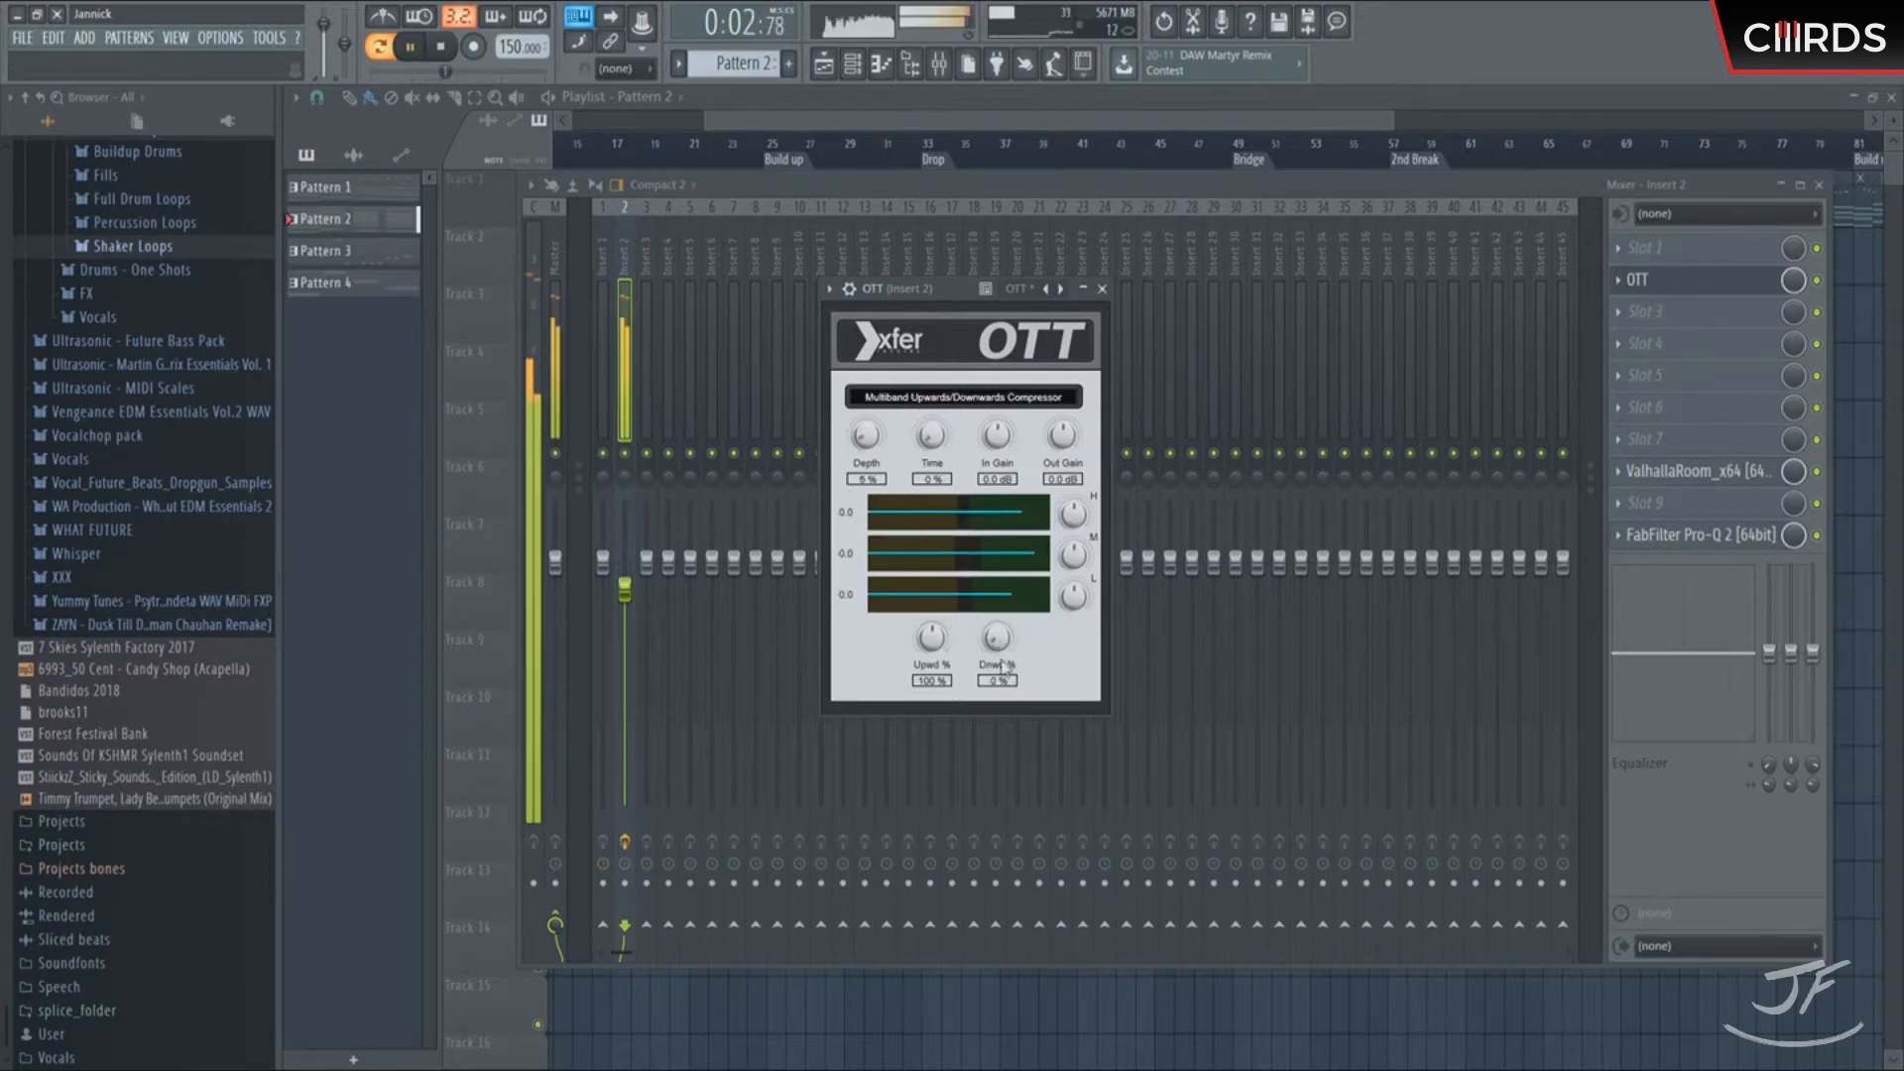
{"action": "left_click_drag", "start_coordinate": [1004, 541], "coordinate": [996, 547]}
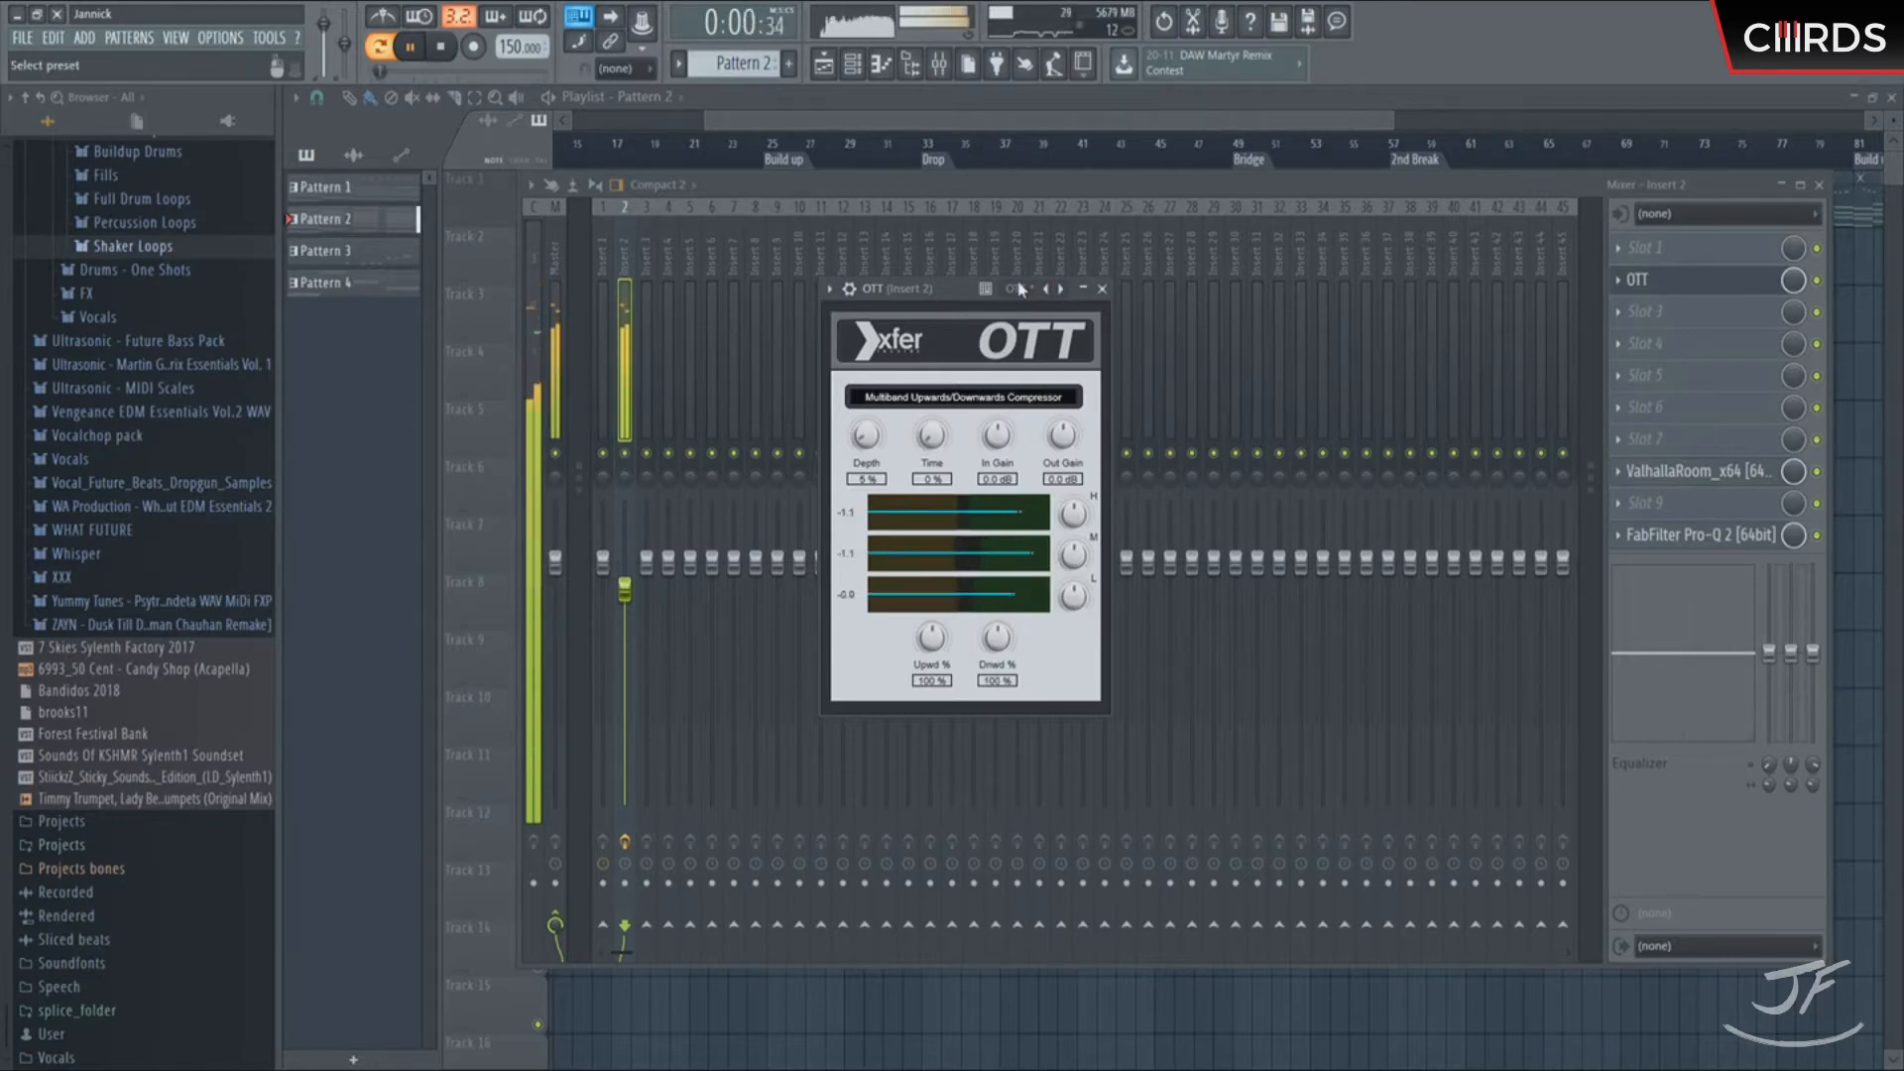
Reset OTT to its default program, set depth to 66 %, time to 38 % and downward strength to about 45 %, and close it
{"action": "left_click", "coordinate": [1045, 288]}
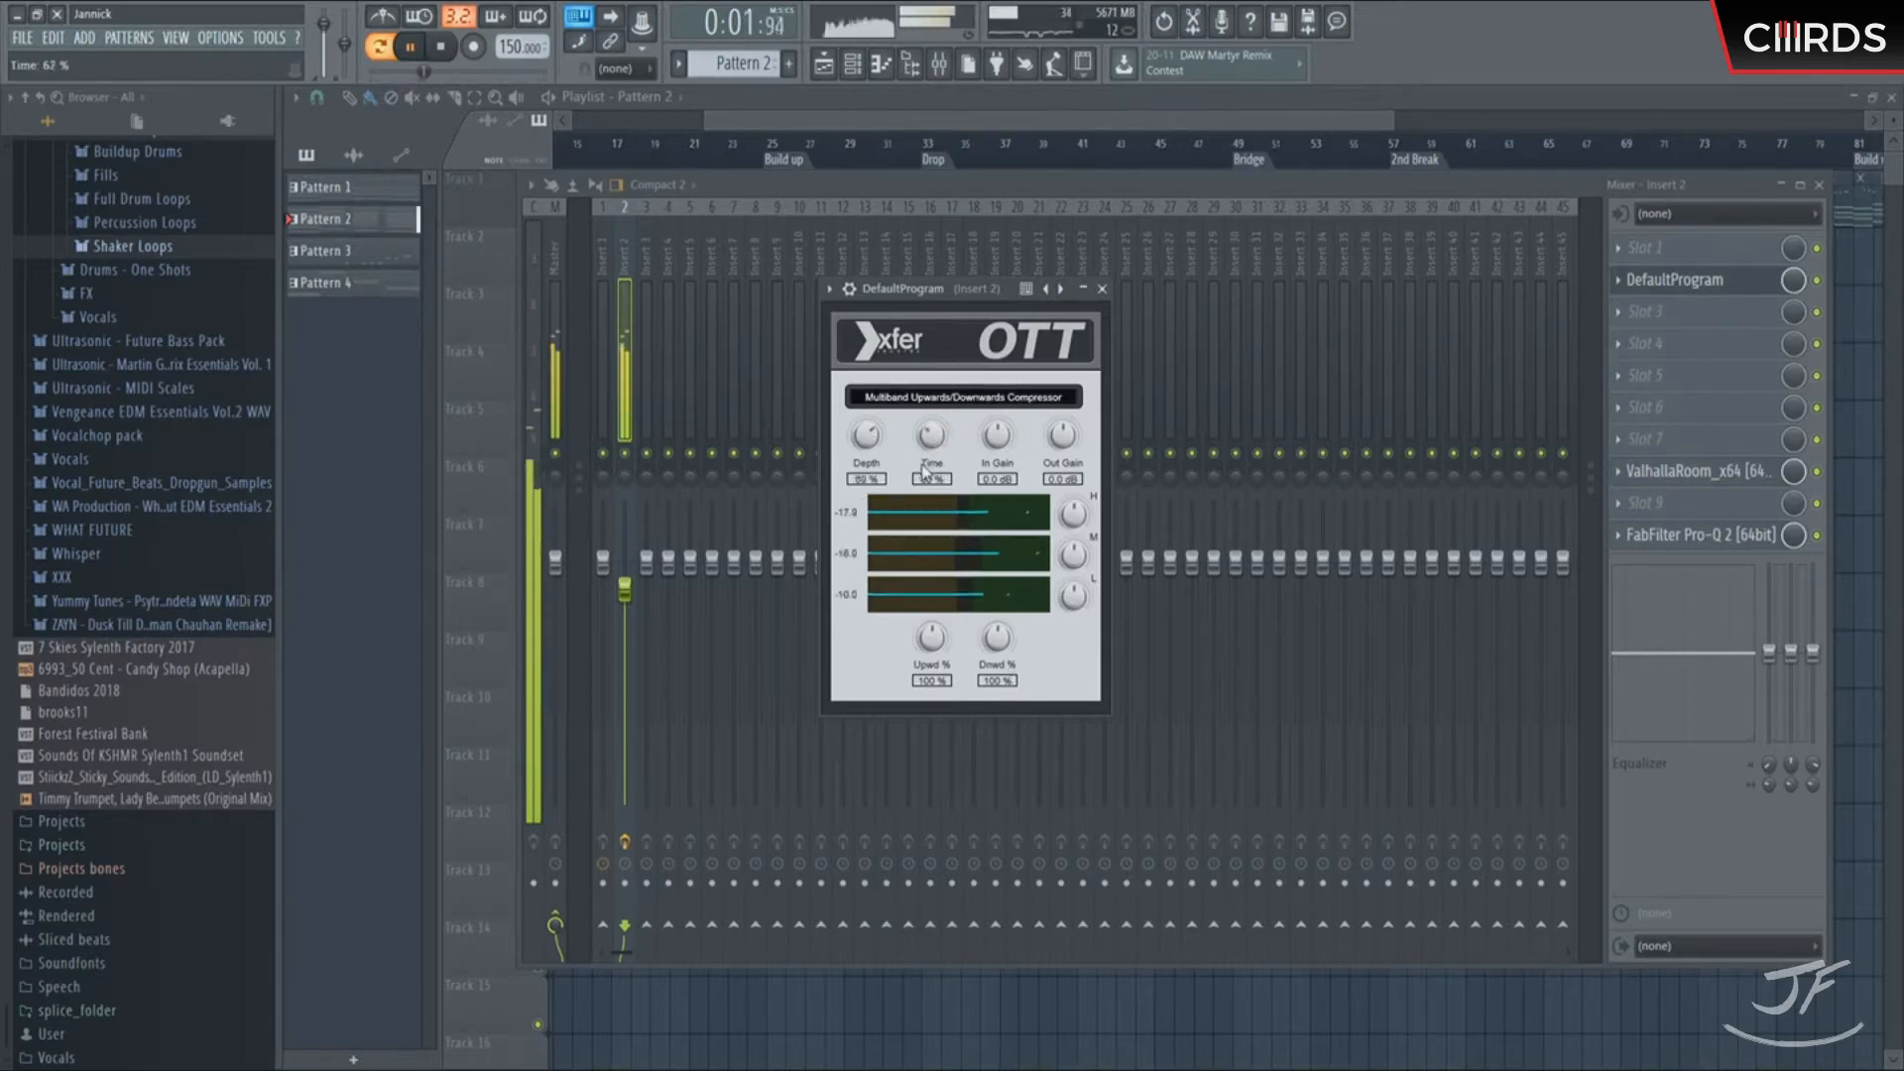
{"action": "mouse_move", "coordinate": [997, 640]}
{"action": "left_mouse_down"}
{"action": "mouse_move", "coordinate": [998, 671]}
{"action": "mouse_move", "coordinate": [1013, 664]}
{"action": "left_mouse_up"}
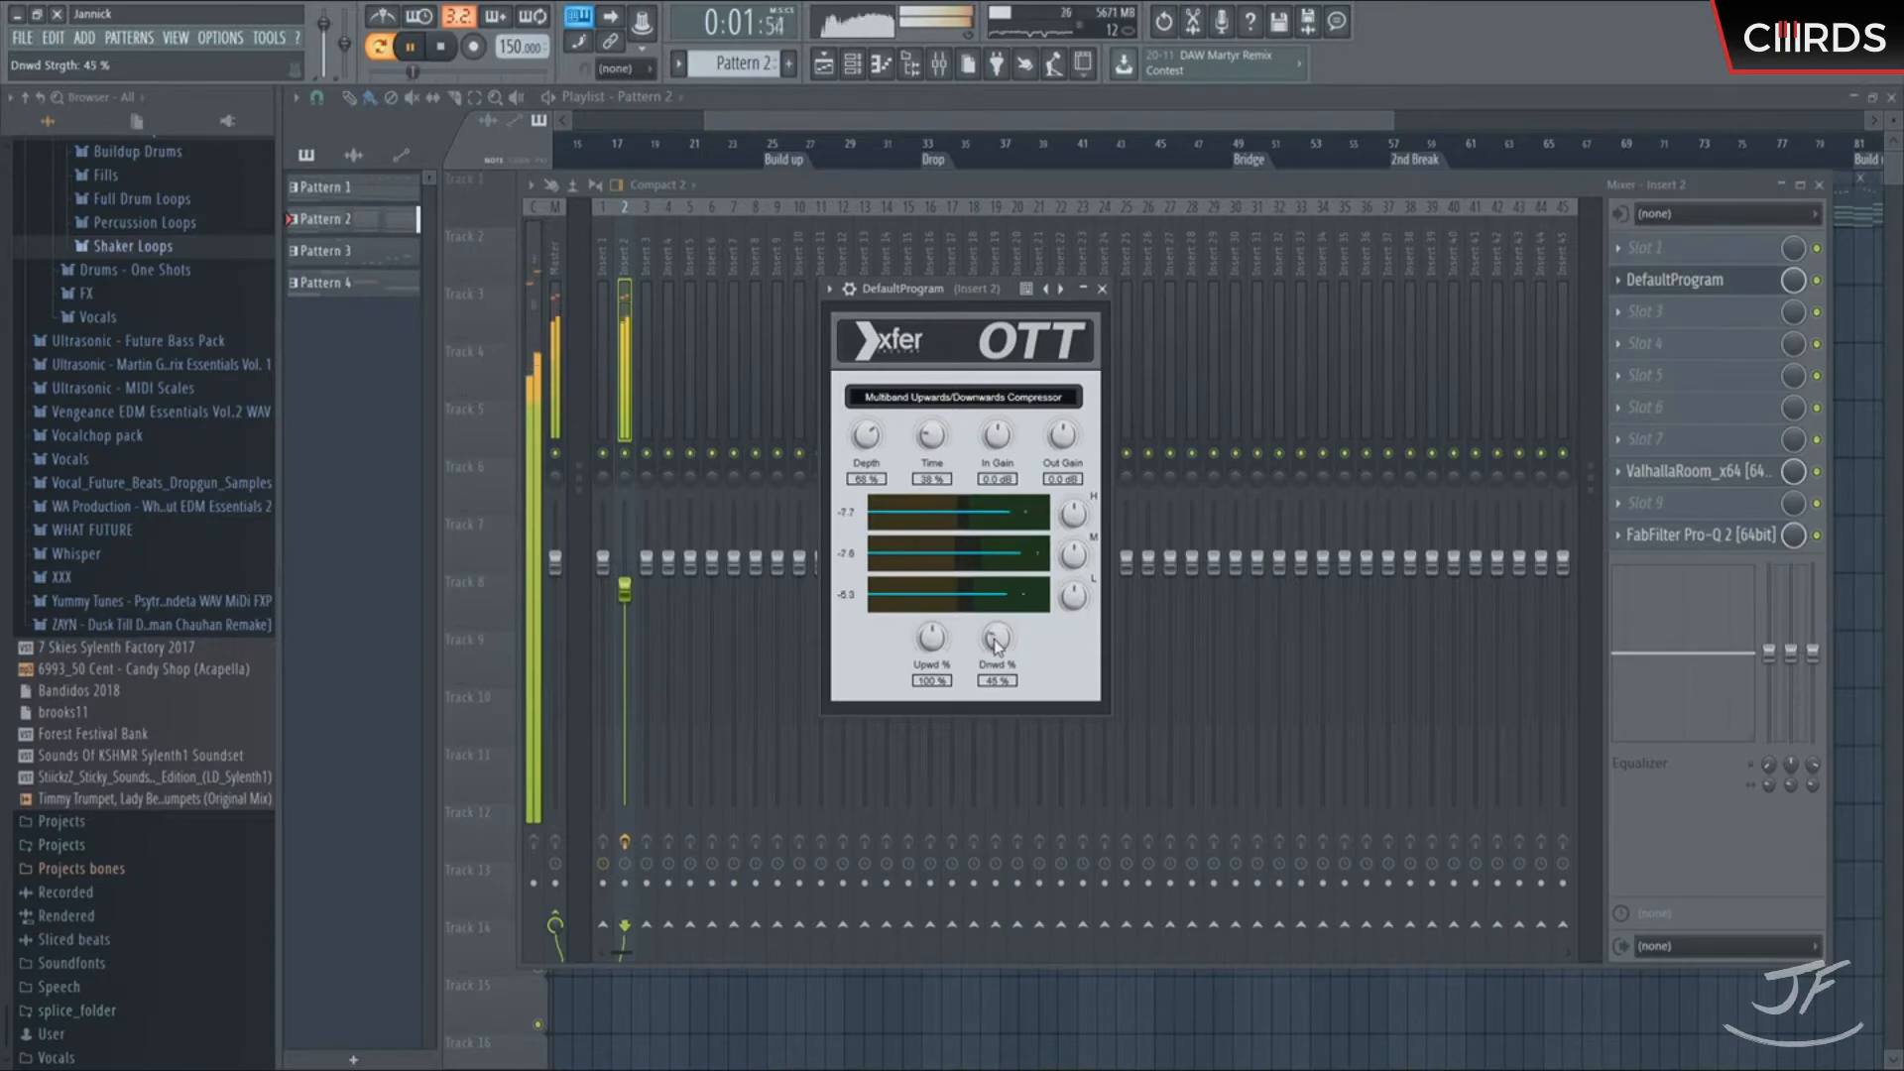
{"action": "left_click", "coordinate": [1101, 289]}
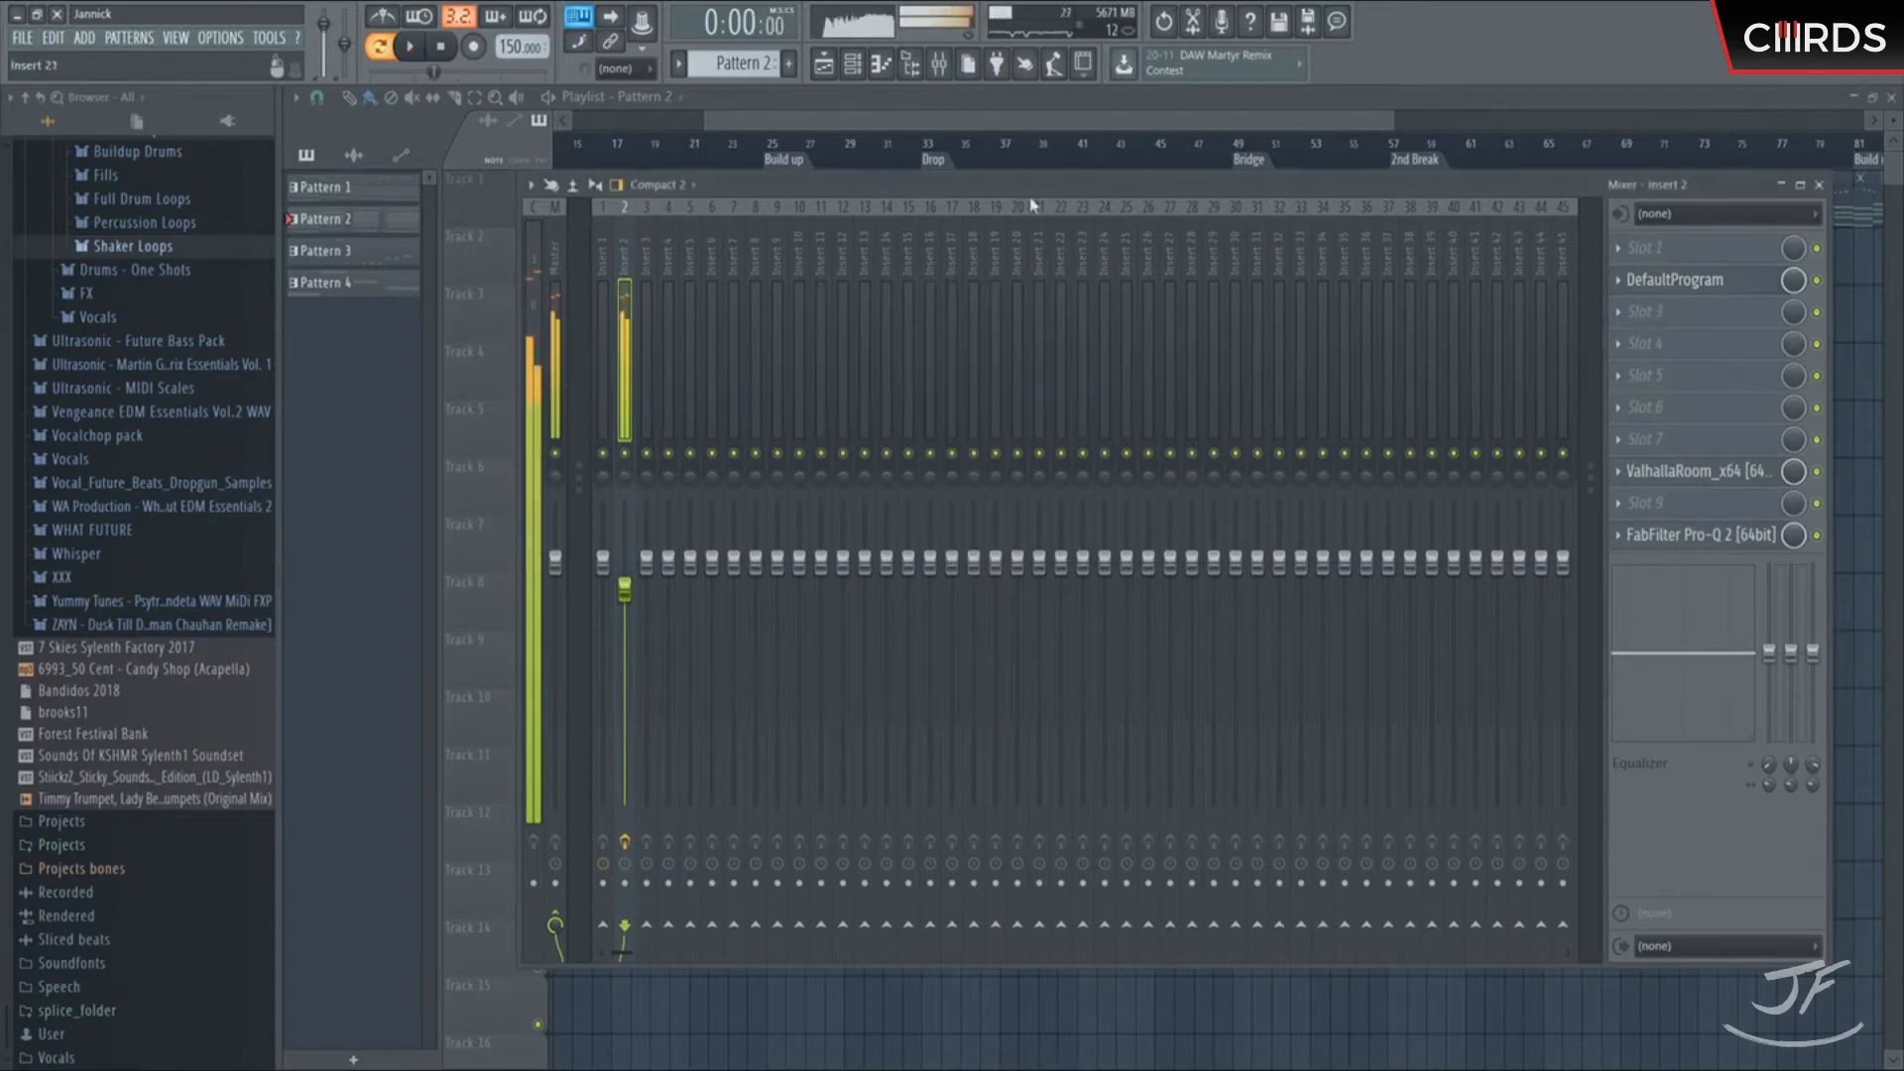
{"action": "key", "text": "space"}
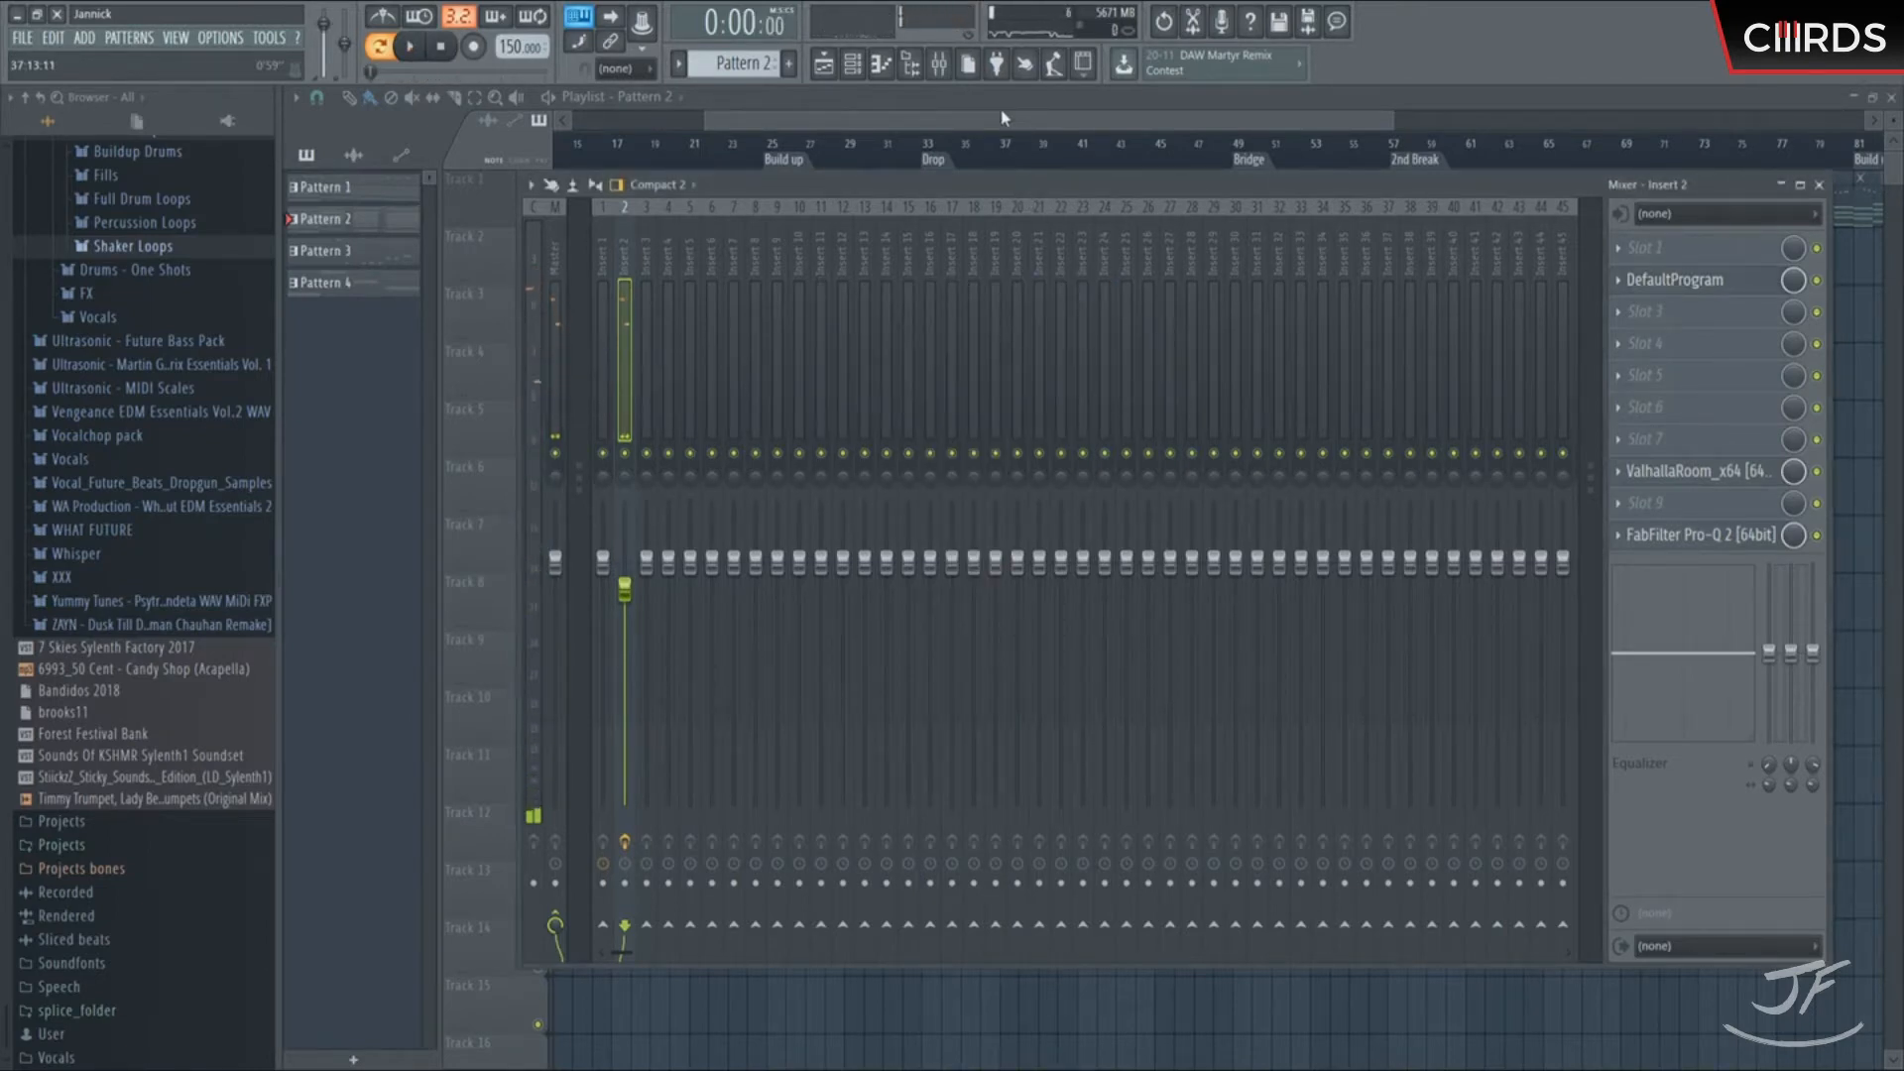
Clone Chords #3 as a fourth layer, paste the chord notes, load Future Bass - CHORDS 06 and set the filter cutoff to about 580 Hz
{"action": "left_click_drag", "start_coordinate": [1675, 279], "coordinate": [1725, 258]}
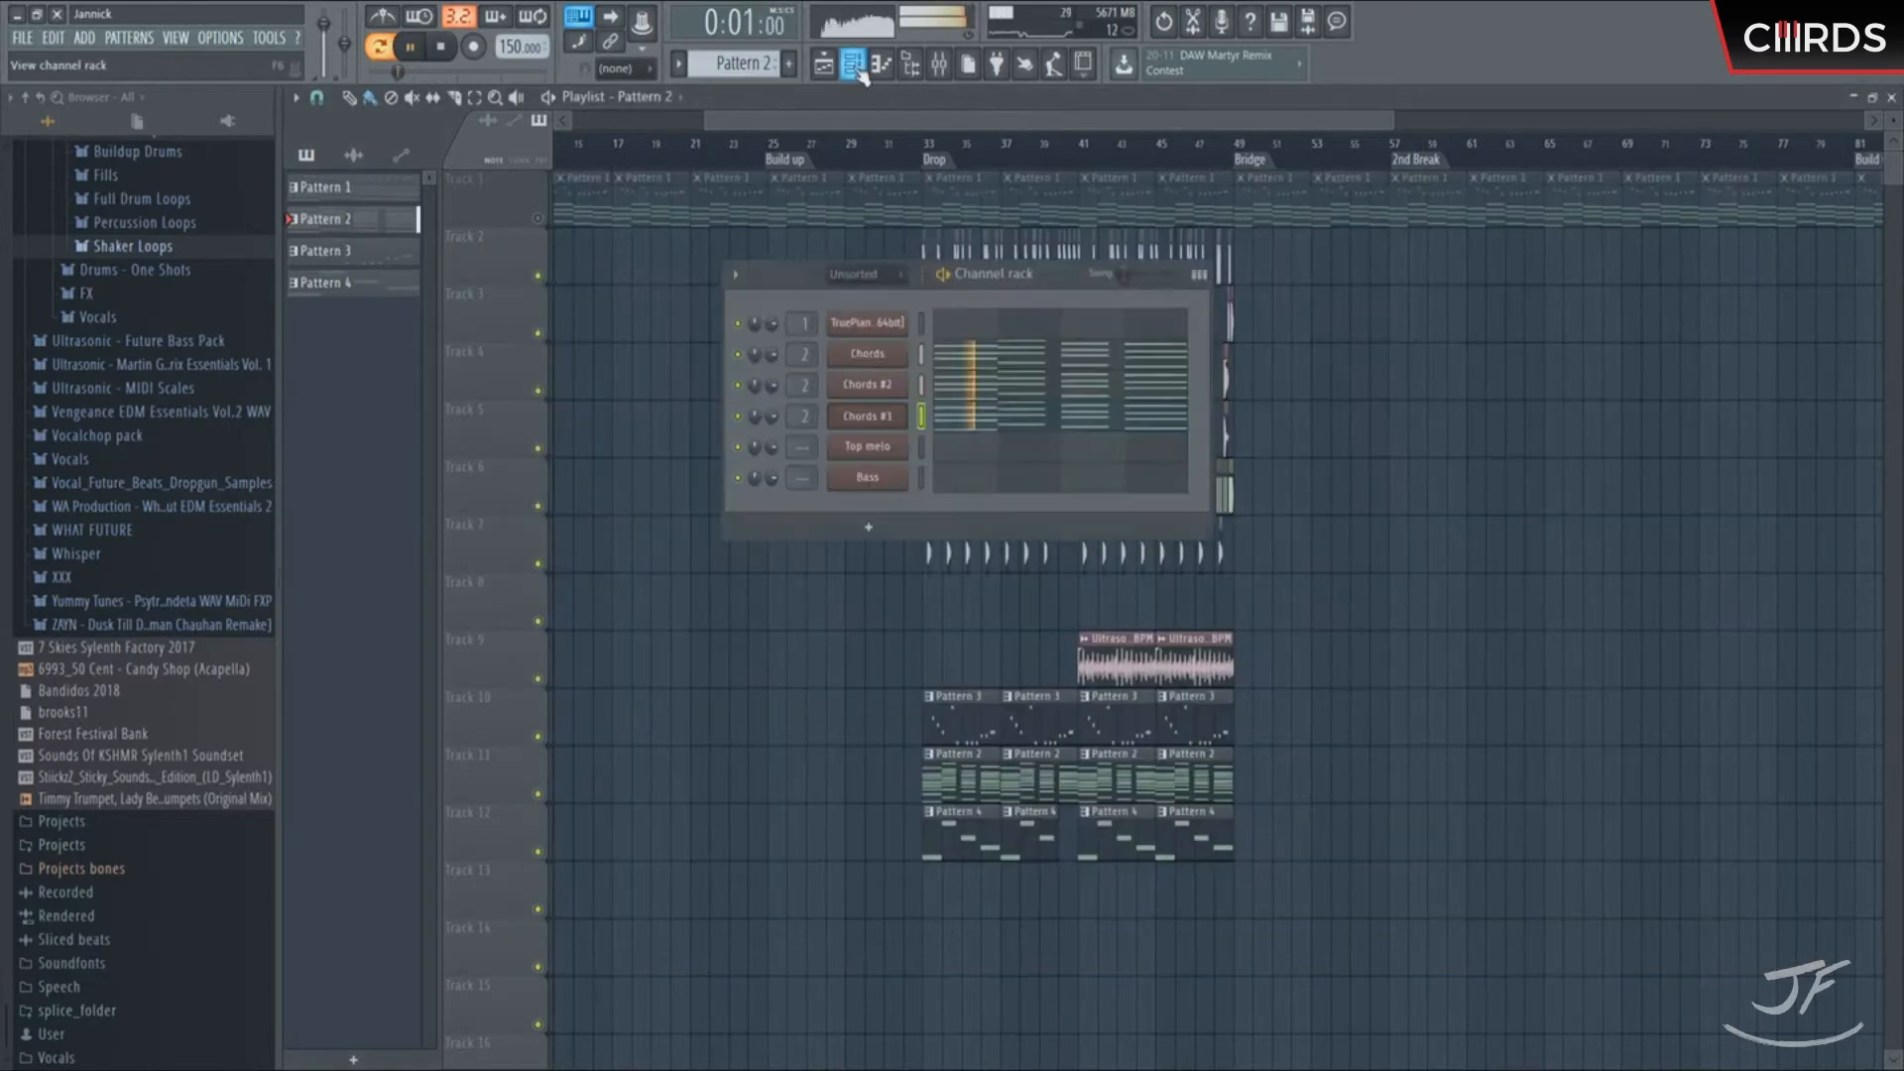
{"action": "key", "text": "space"}
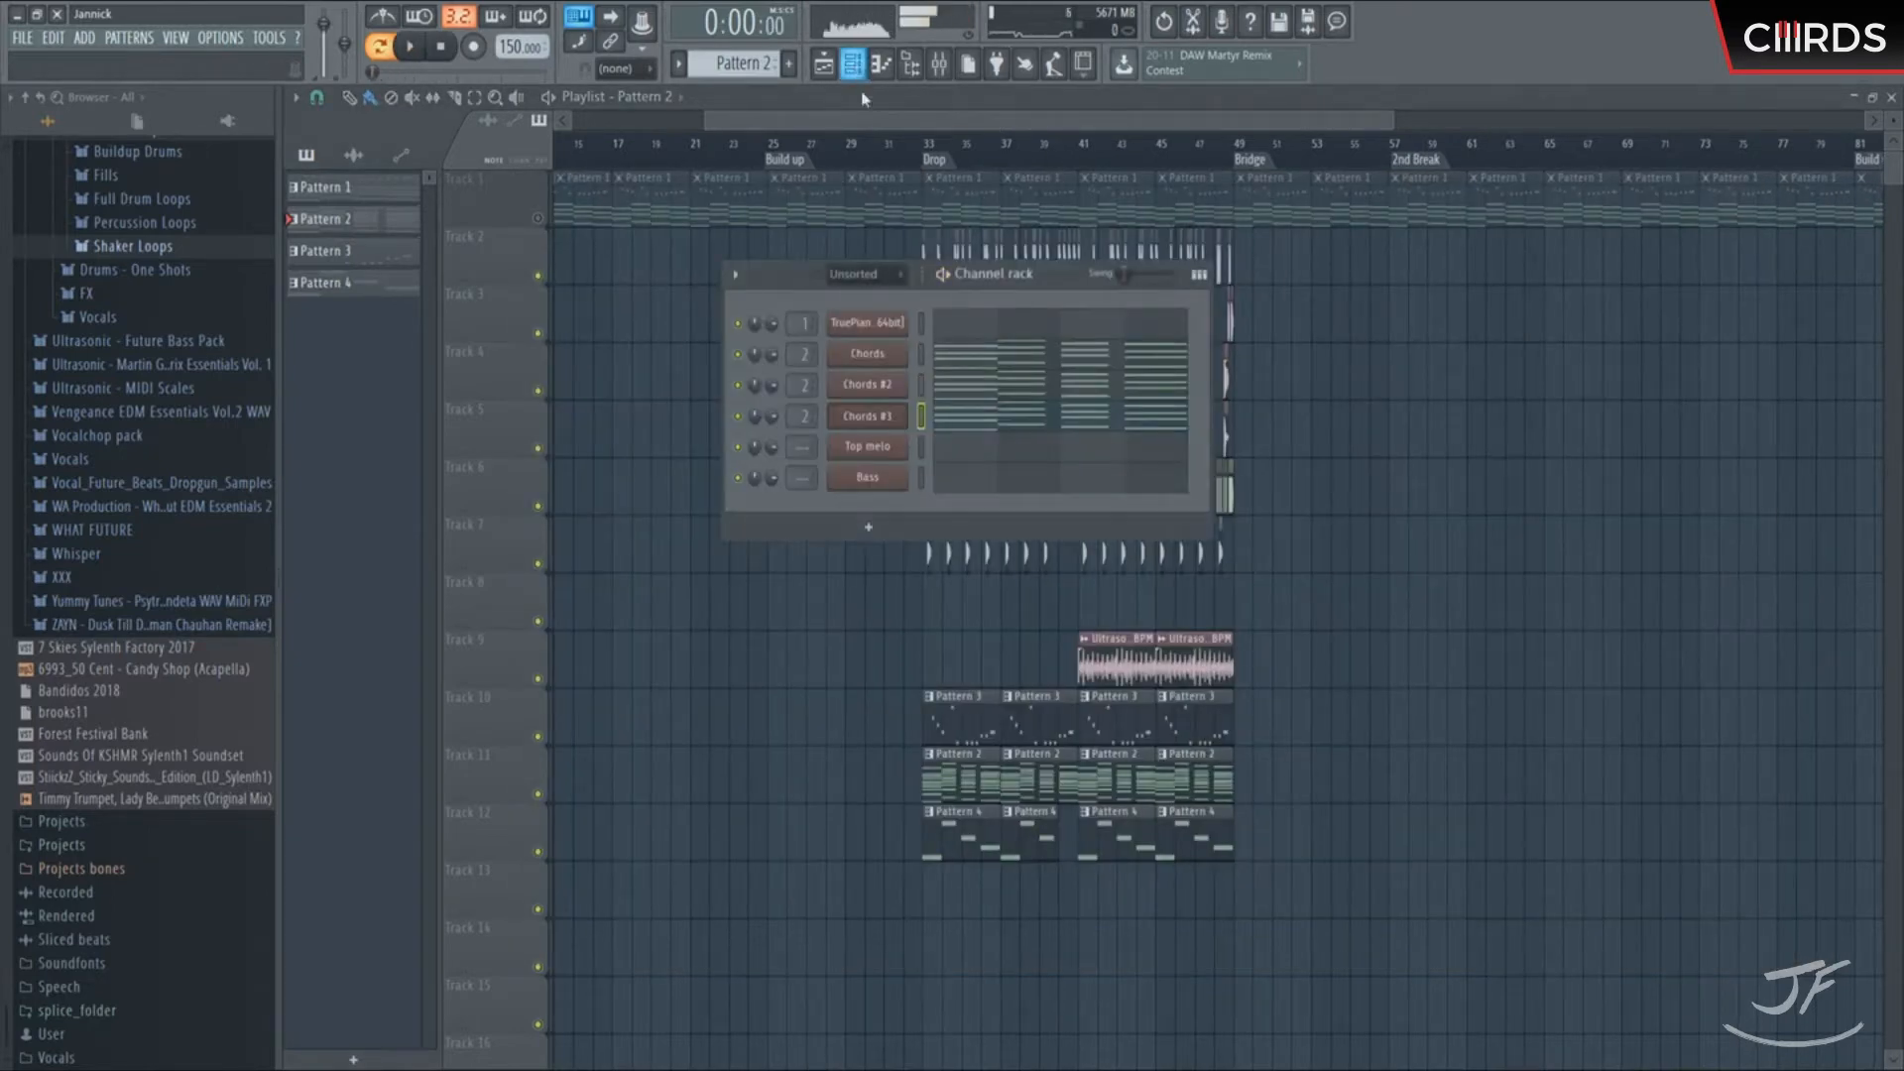
{"action": "right_click", "coordinate": [861, 425]}
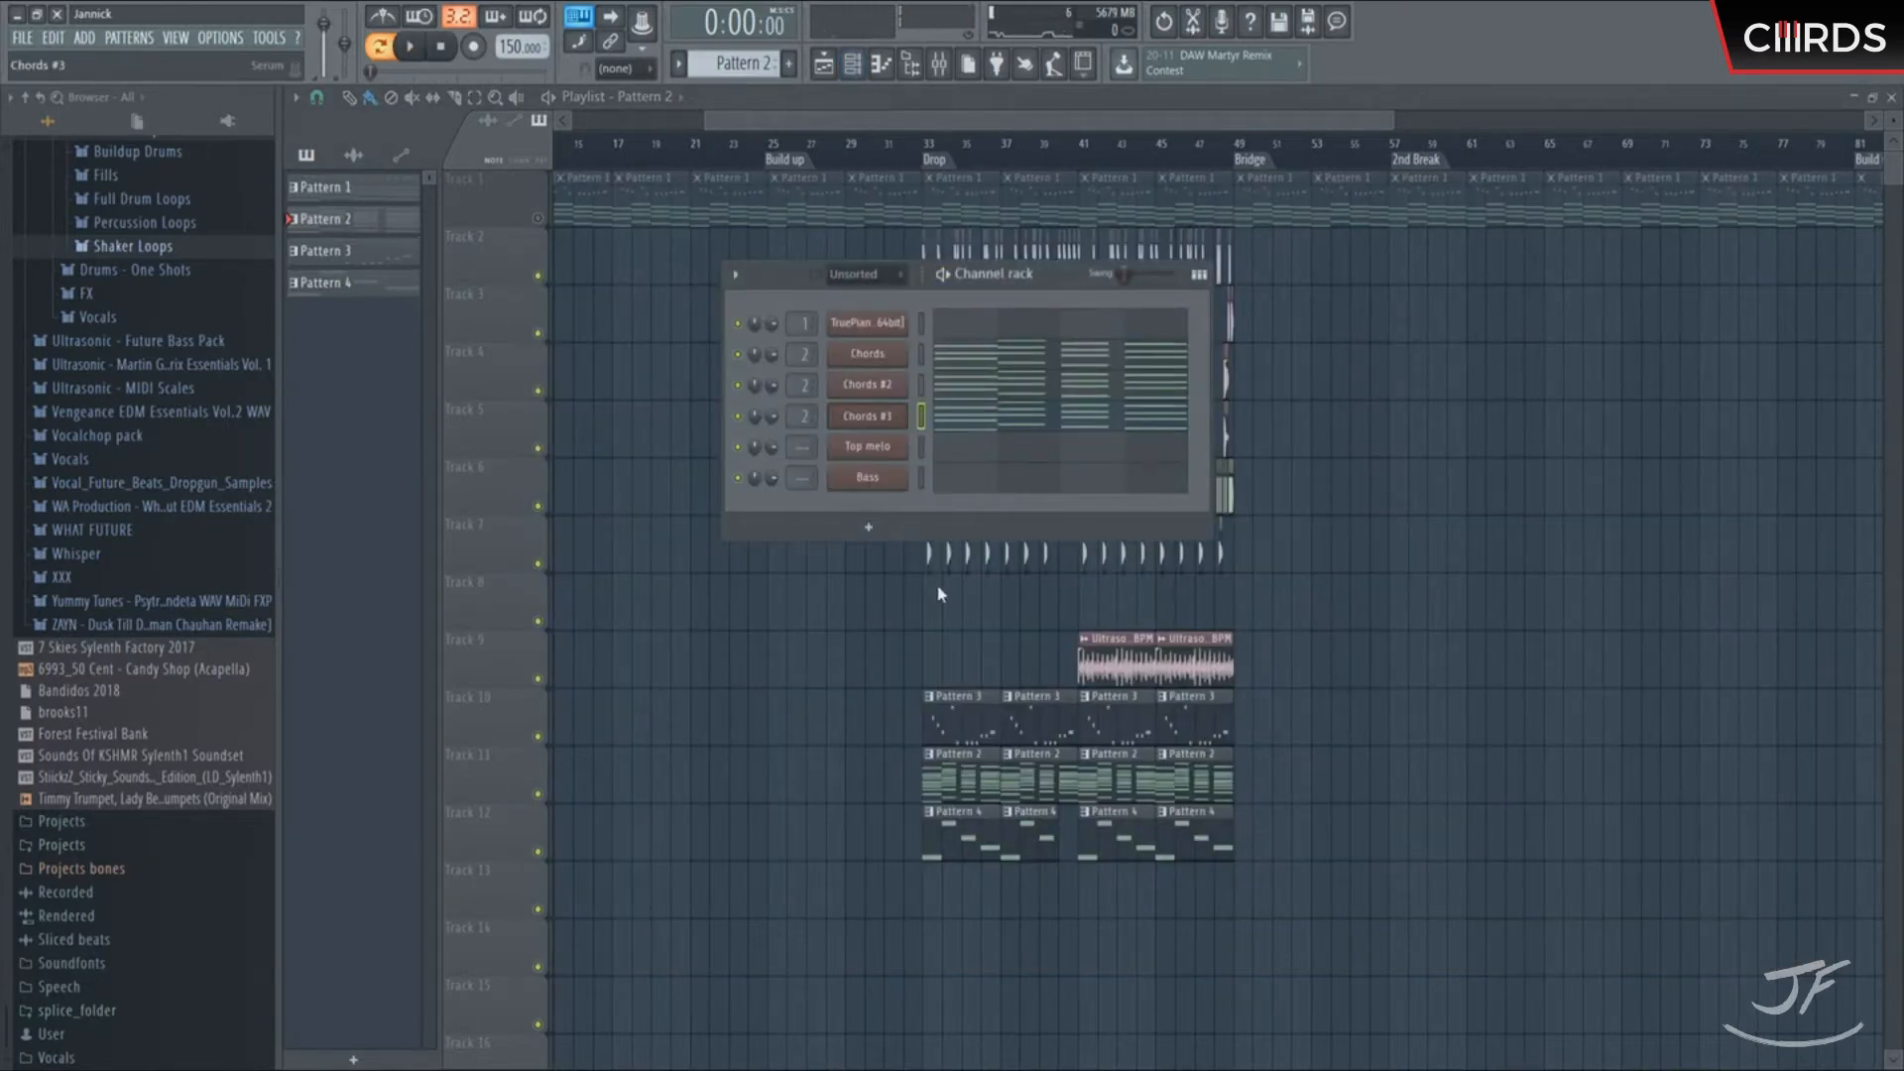
{"action": "left_click", "coordinate": [937, 585]}
{"action": "left_click", "coordinate": [1059, 278]}
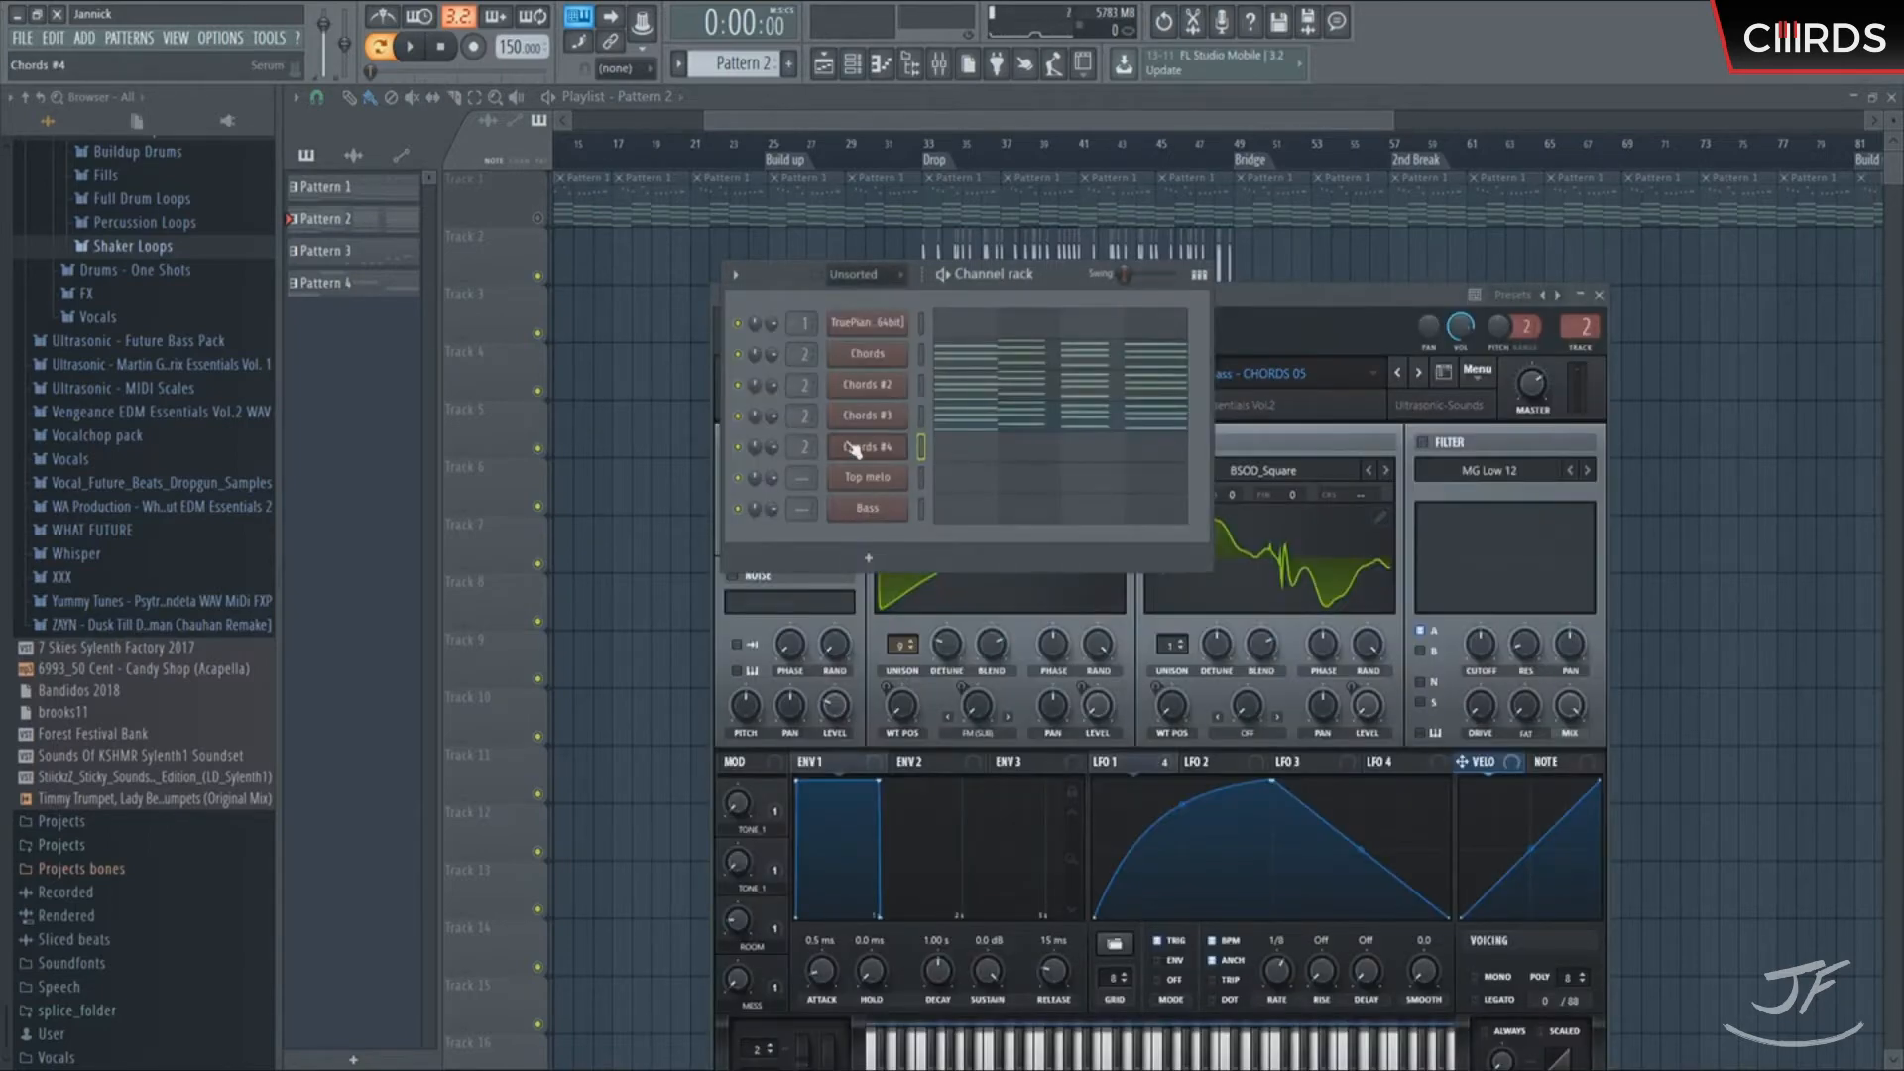
{"action": "key", "text": "ctrl+v"}
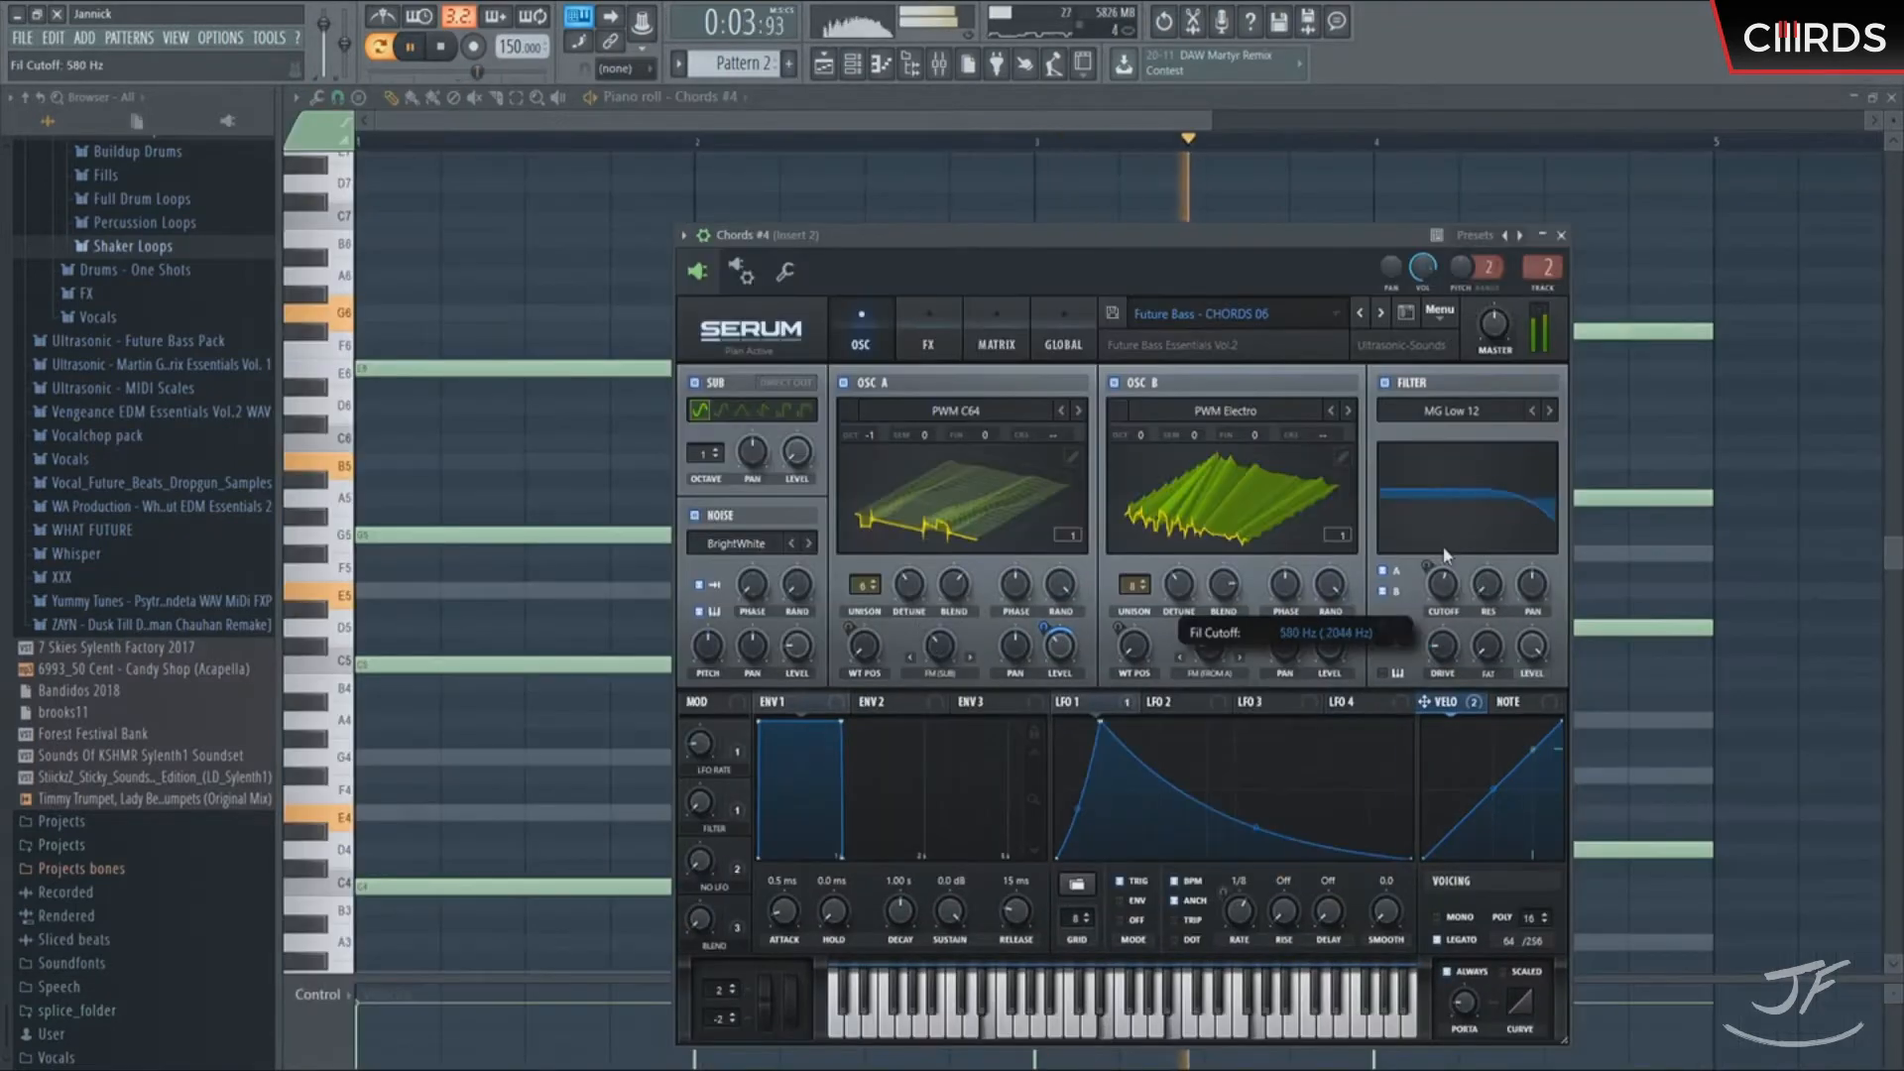
Return to the playlist and play the drop in song mode to check the four chord layers against the drums
{"action": "left_click", "coordinate": [880, 63]}
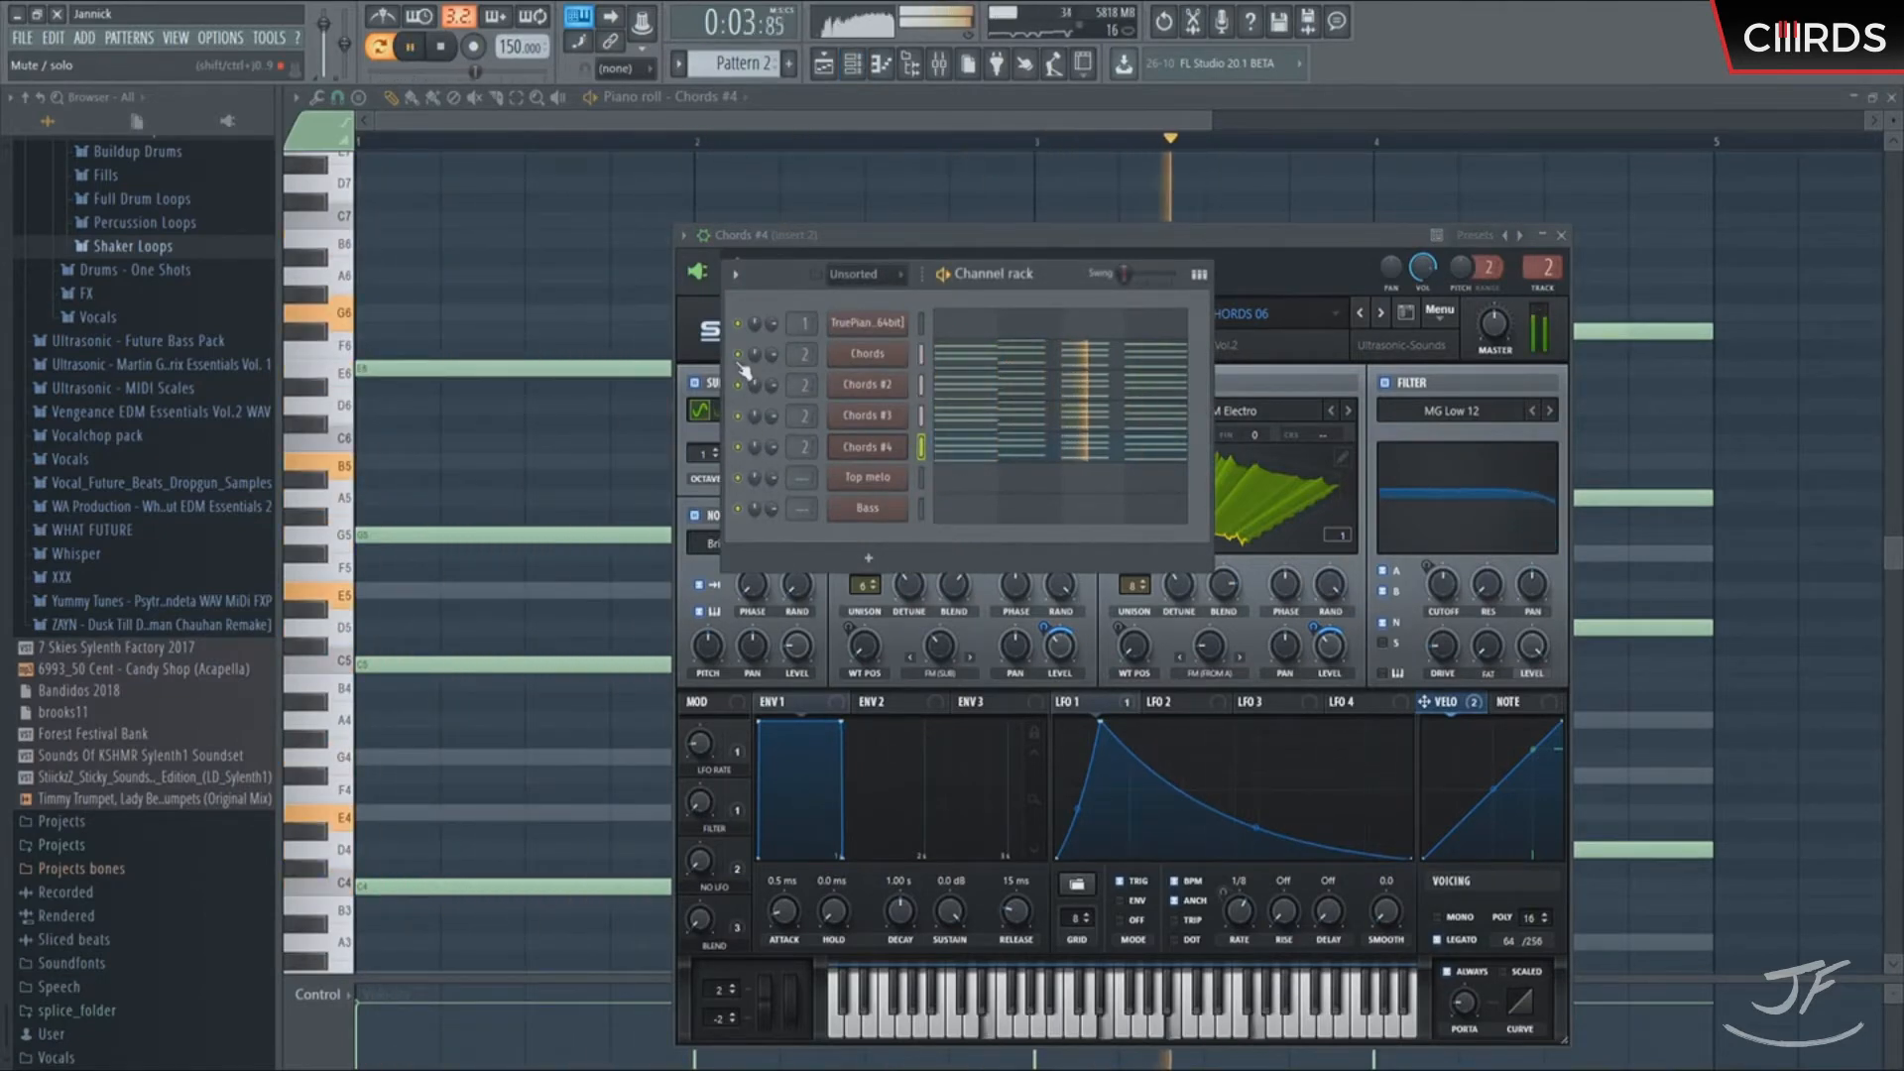
{"action": "key", "text": "space"}
{"action": "left_click", "coordinate": [823, 64]}
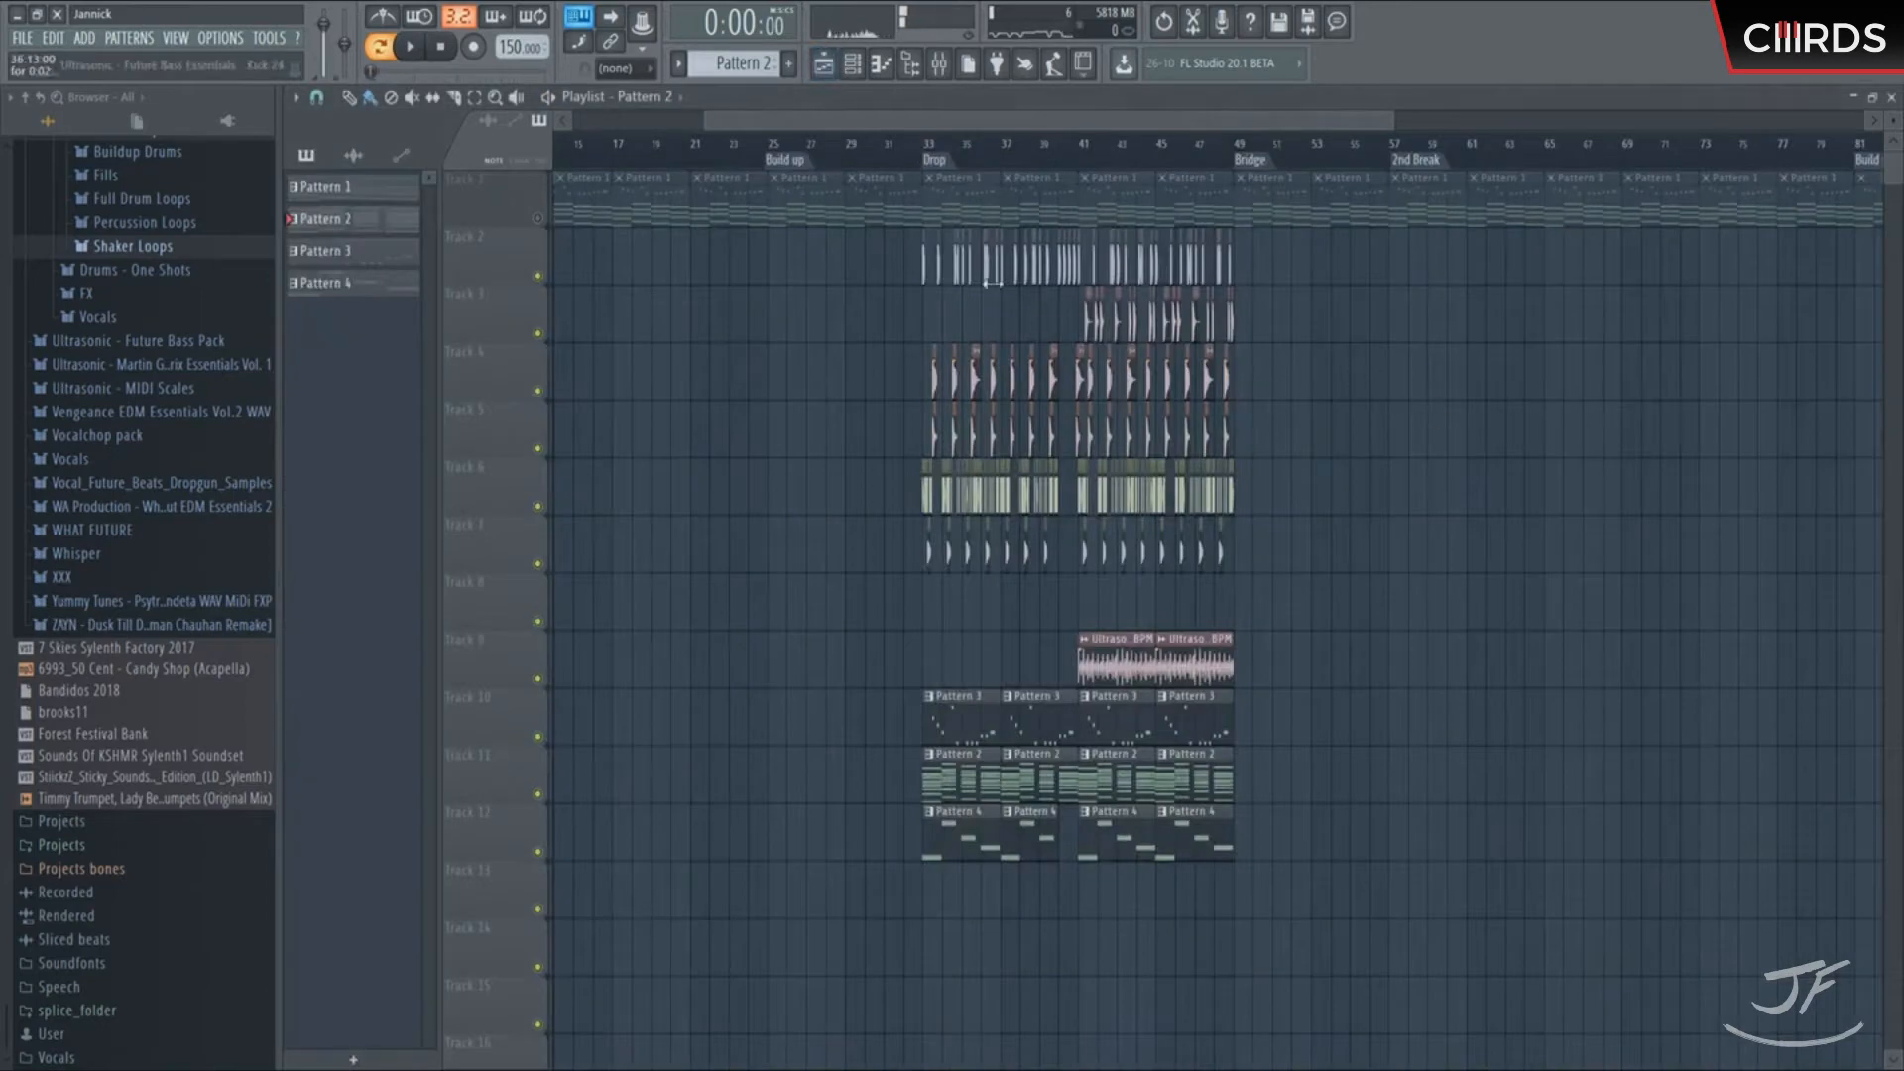
{"action": "key", "text": "l"}
{"action": "key", "text": "space"}
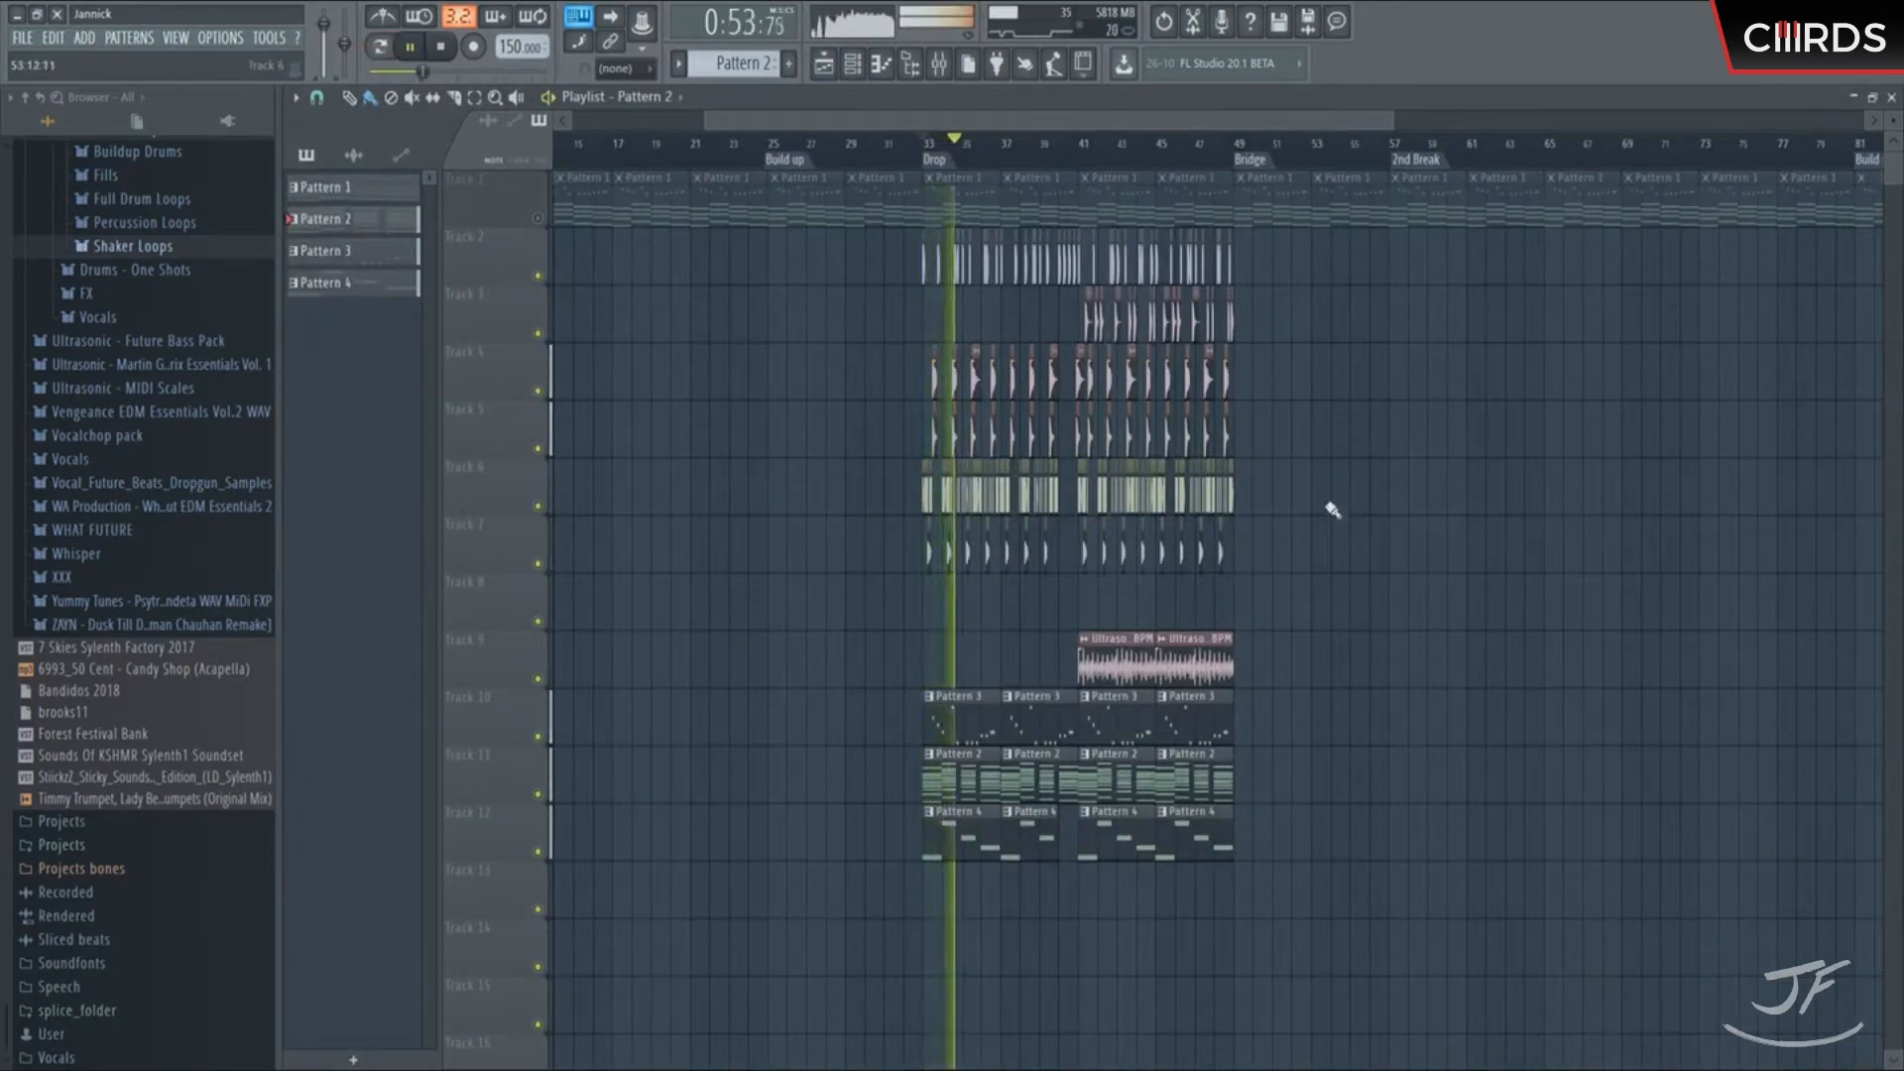
{"action": "key", "text": "space"}
Switch to Pattern 3, clone the Top melo channel as a second Serum layer and load the Future Bass - LEAD 04 preset
{"action": "left_click", "coordinate": [851, 64]}
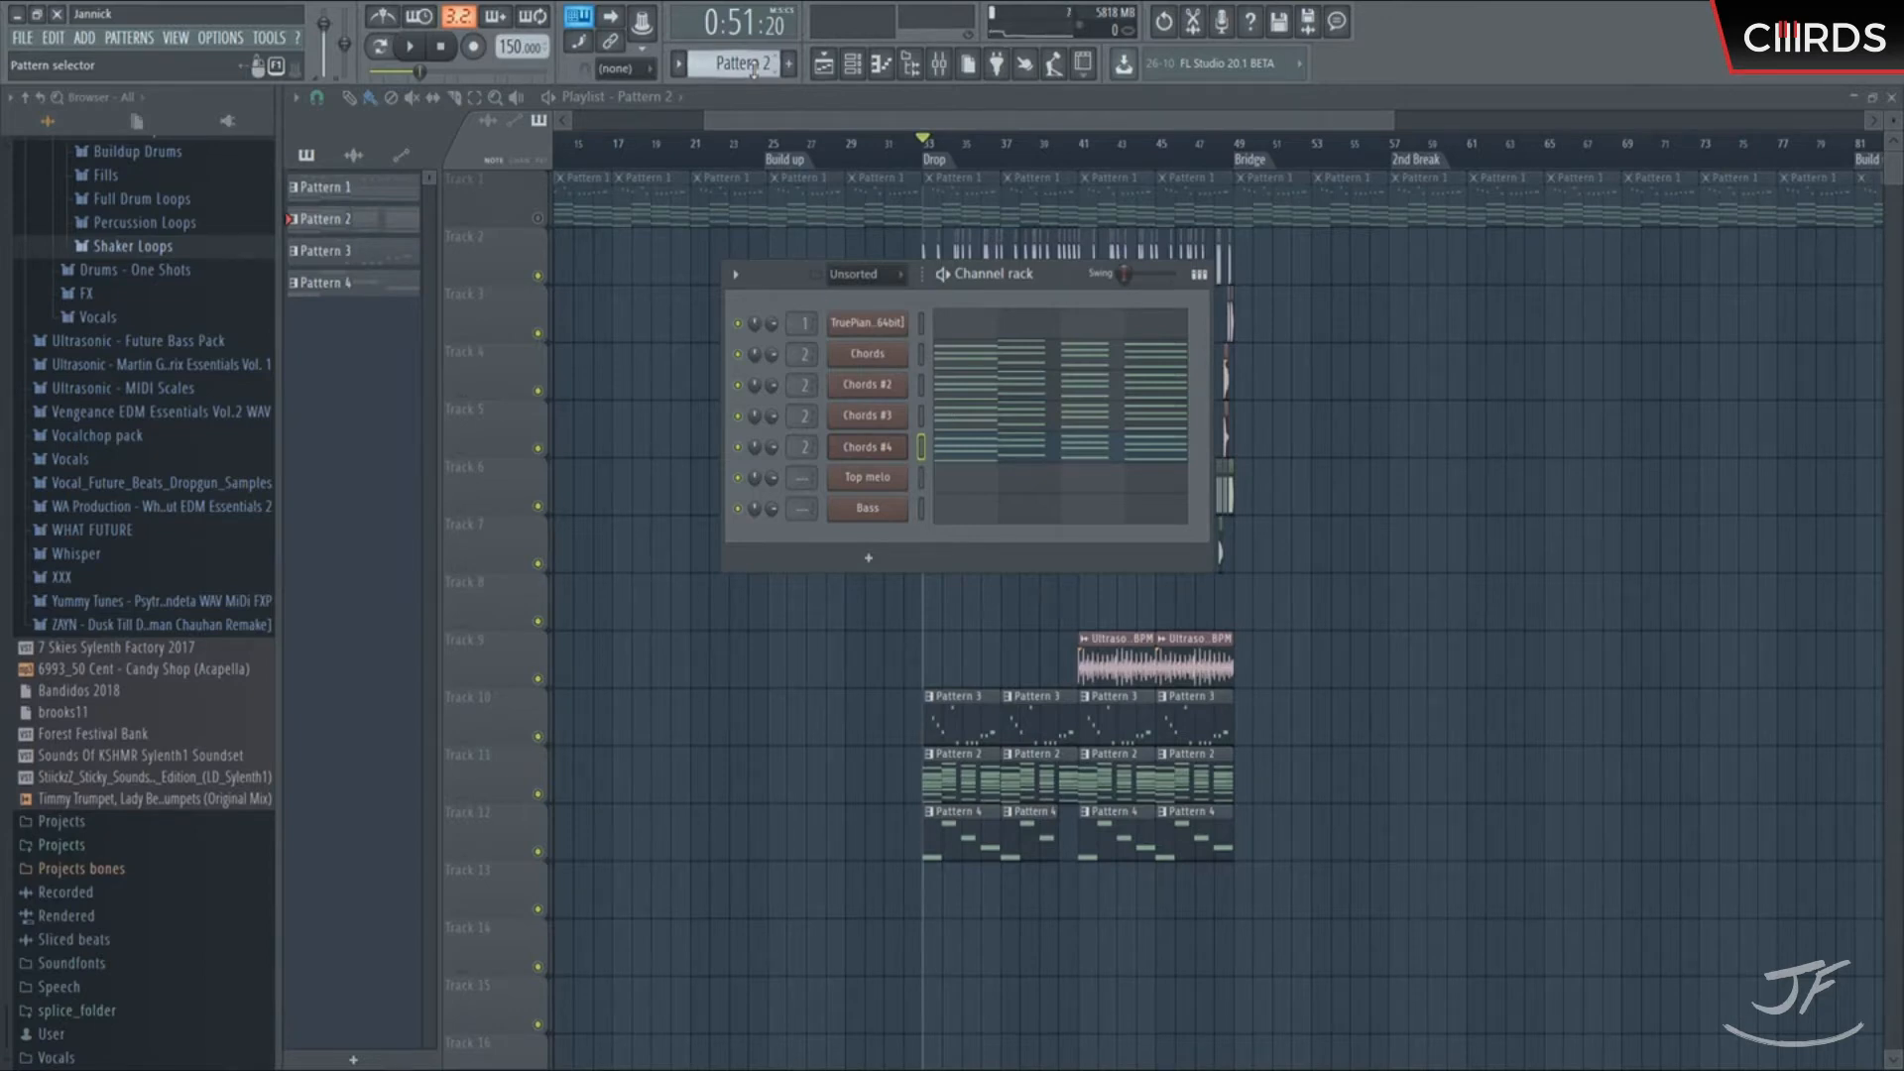
{"action": "scroll", "coordinate": [753, 71], "scroll_direction": "down", "scroll_amount": 1}
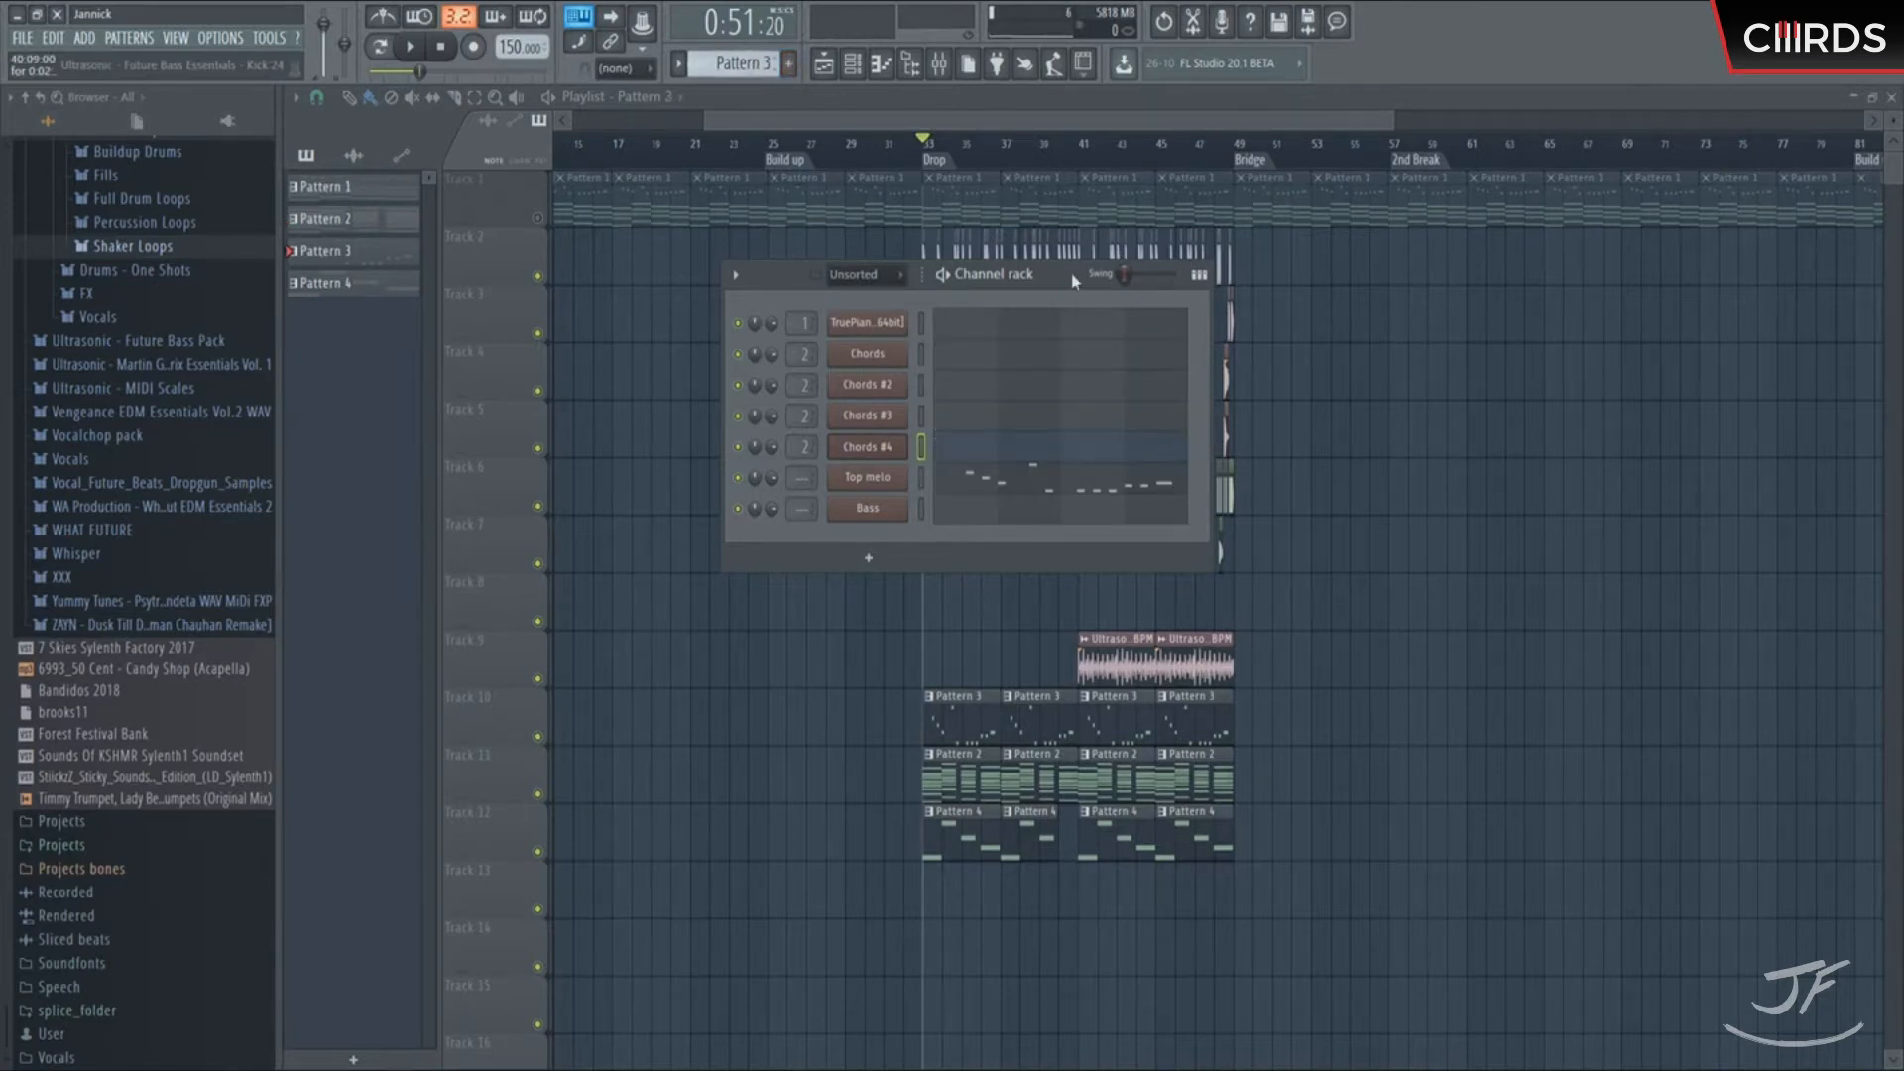
{"action": "left_click_drag", "start_coordinate": [1074, 280], "coordinate": [1031, 249]}
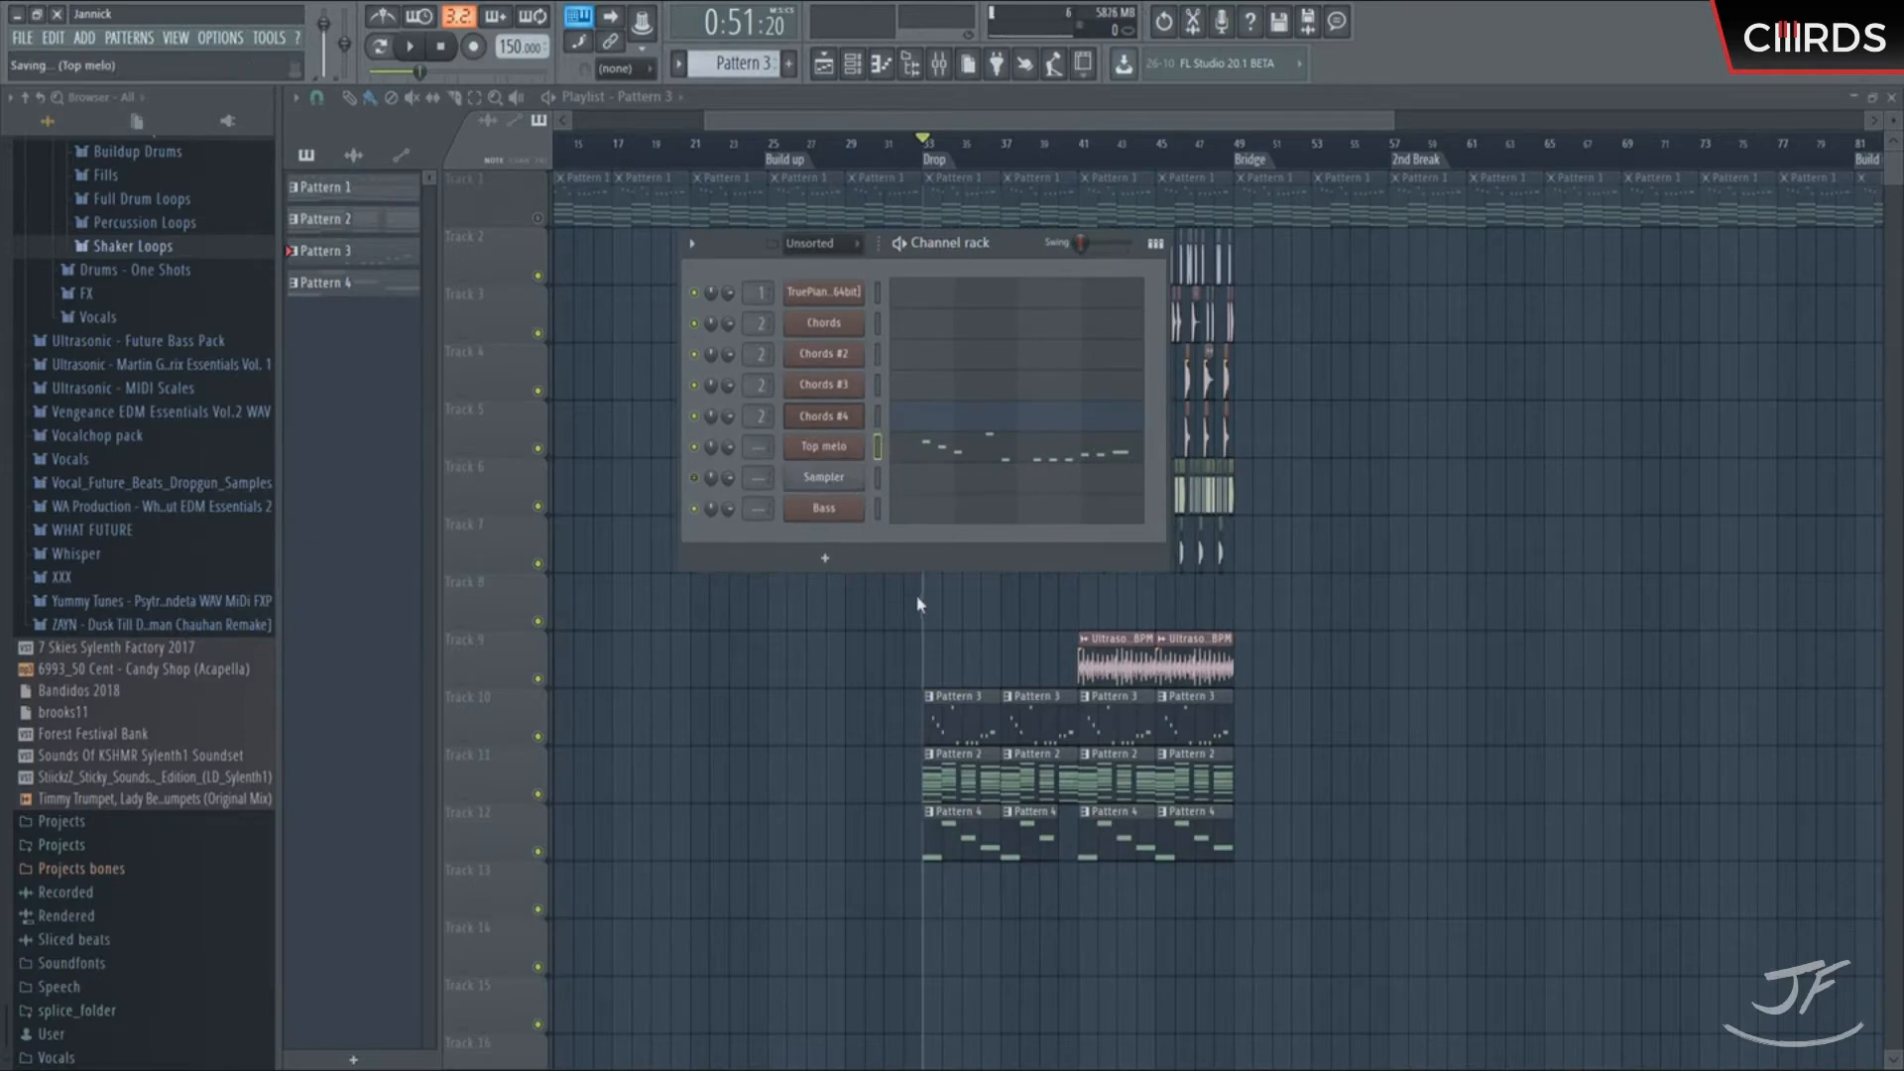
{"action": "left_click", "coordinate": [824, 446]}
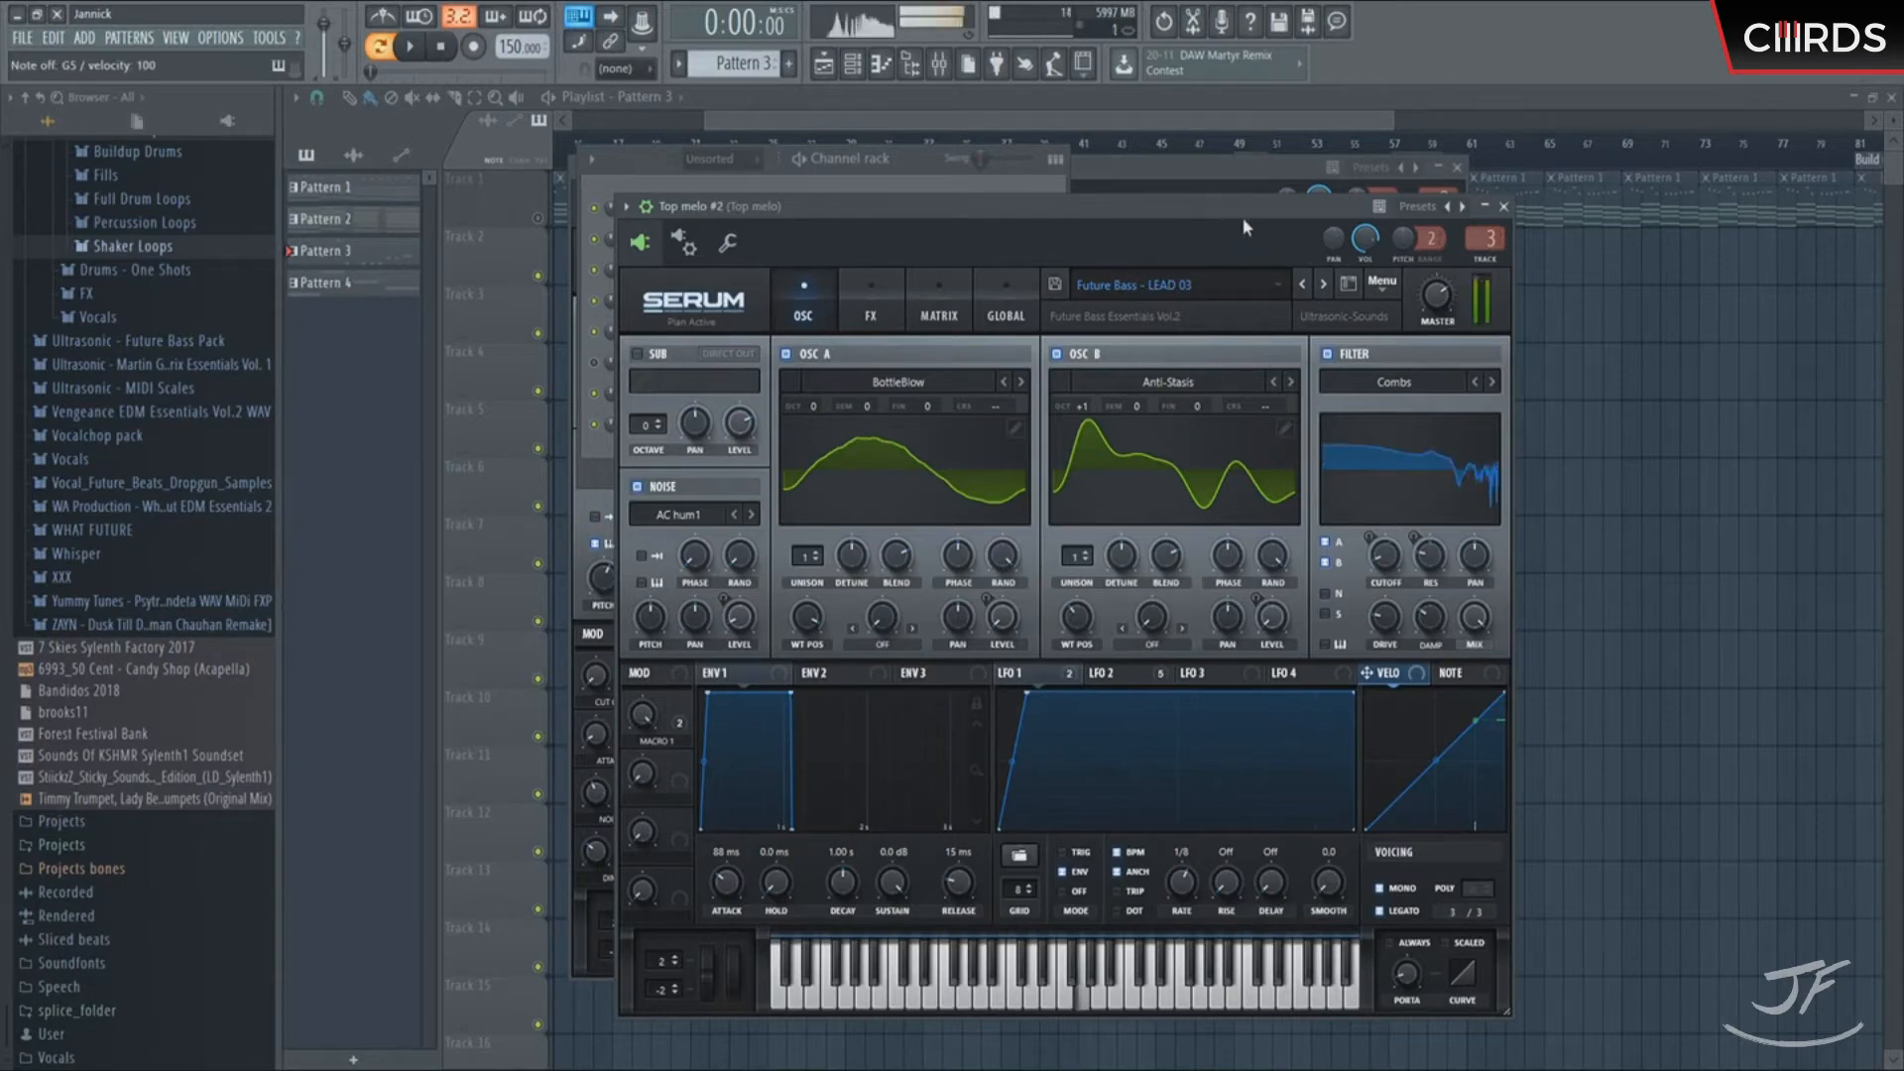
{"action": "left_click", "coordinate": [1323, 285]}
{"action": "key", "text": "space"}
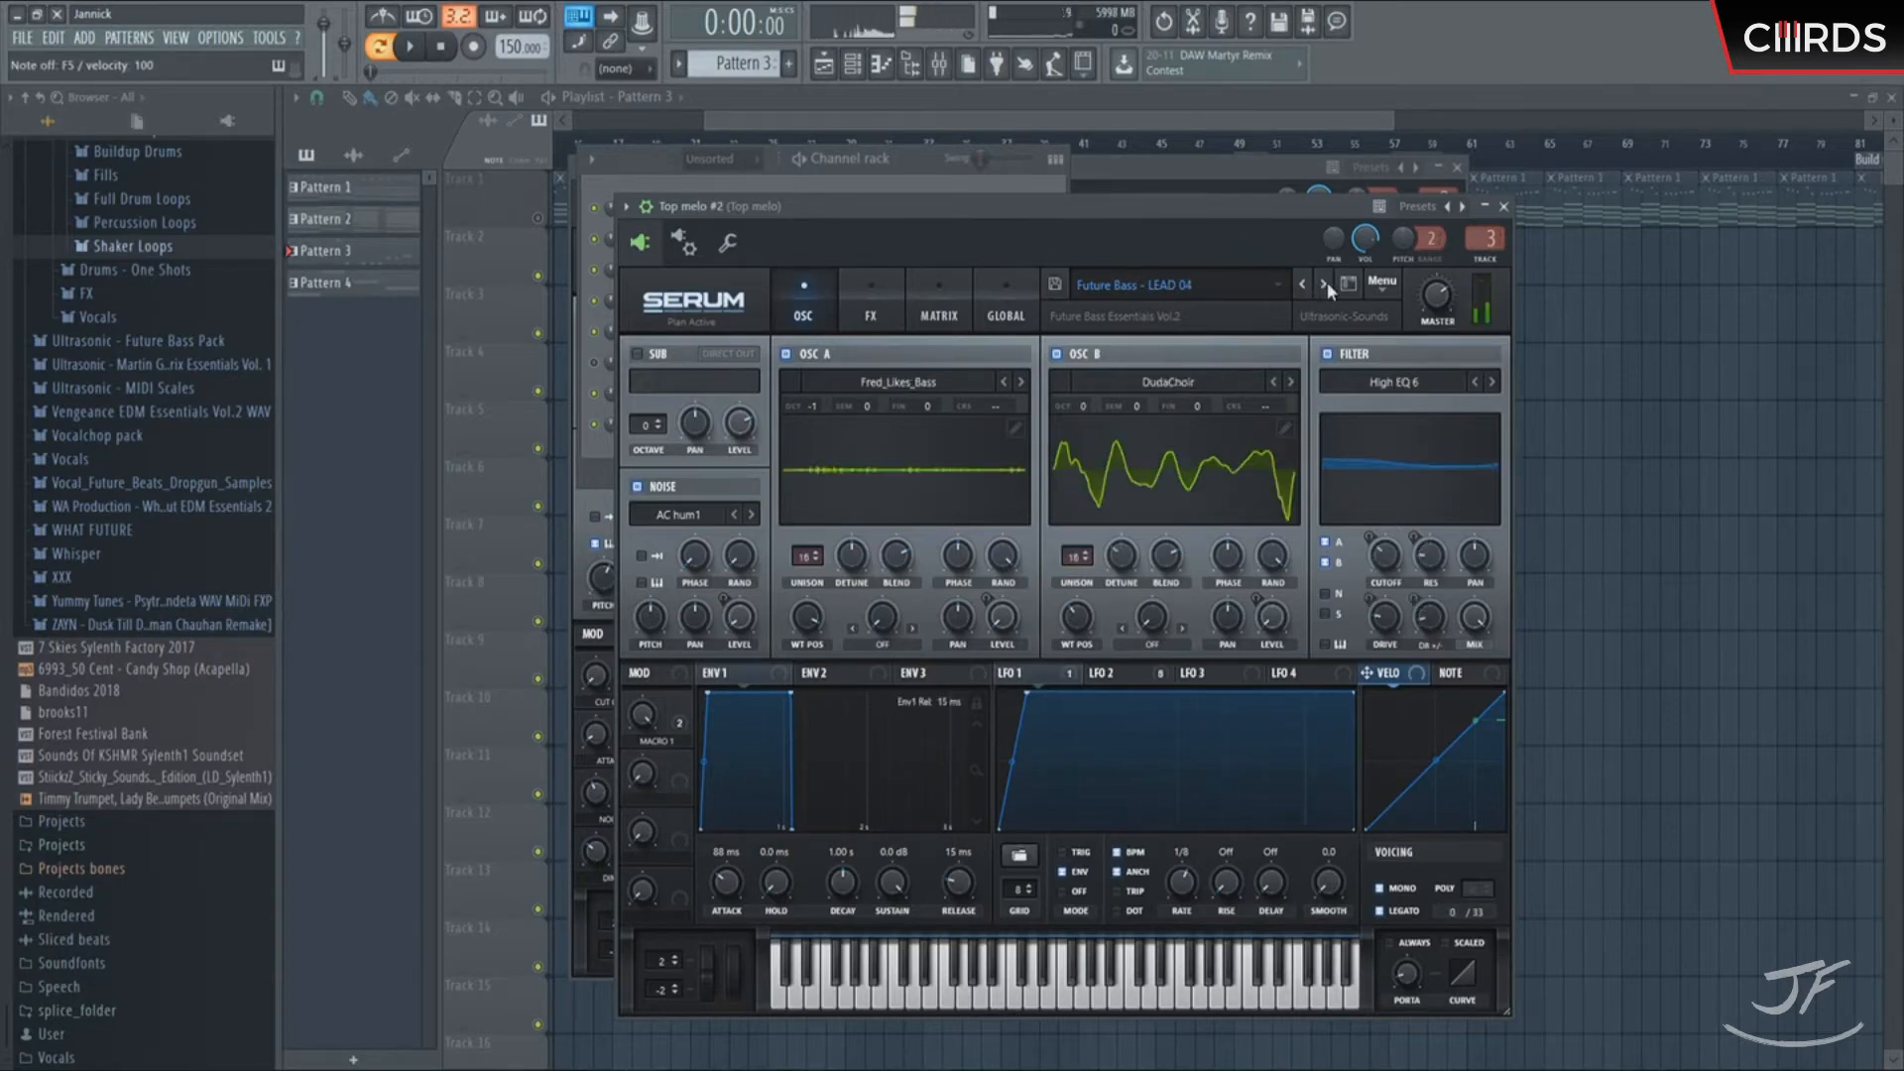
Load the 150 24db Pro-Q 2 preset on the Top melo track, set its low cut to 96 dB/oct and add a 36 dB/oct high cut
{"action": "left_click", "coordinate": [917, 166]}
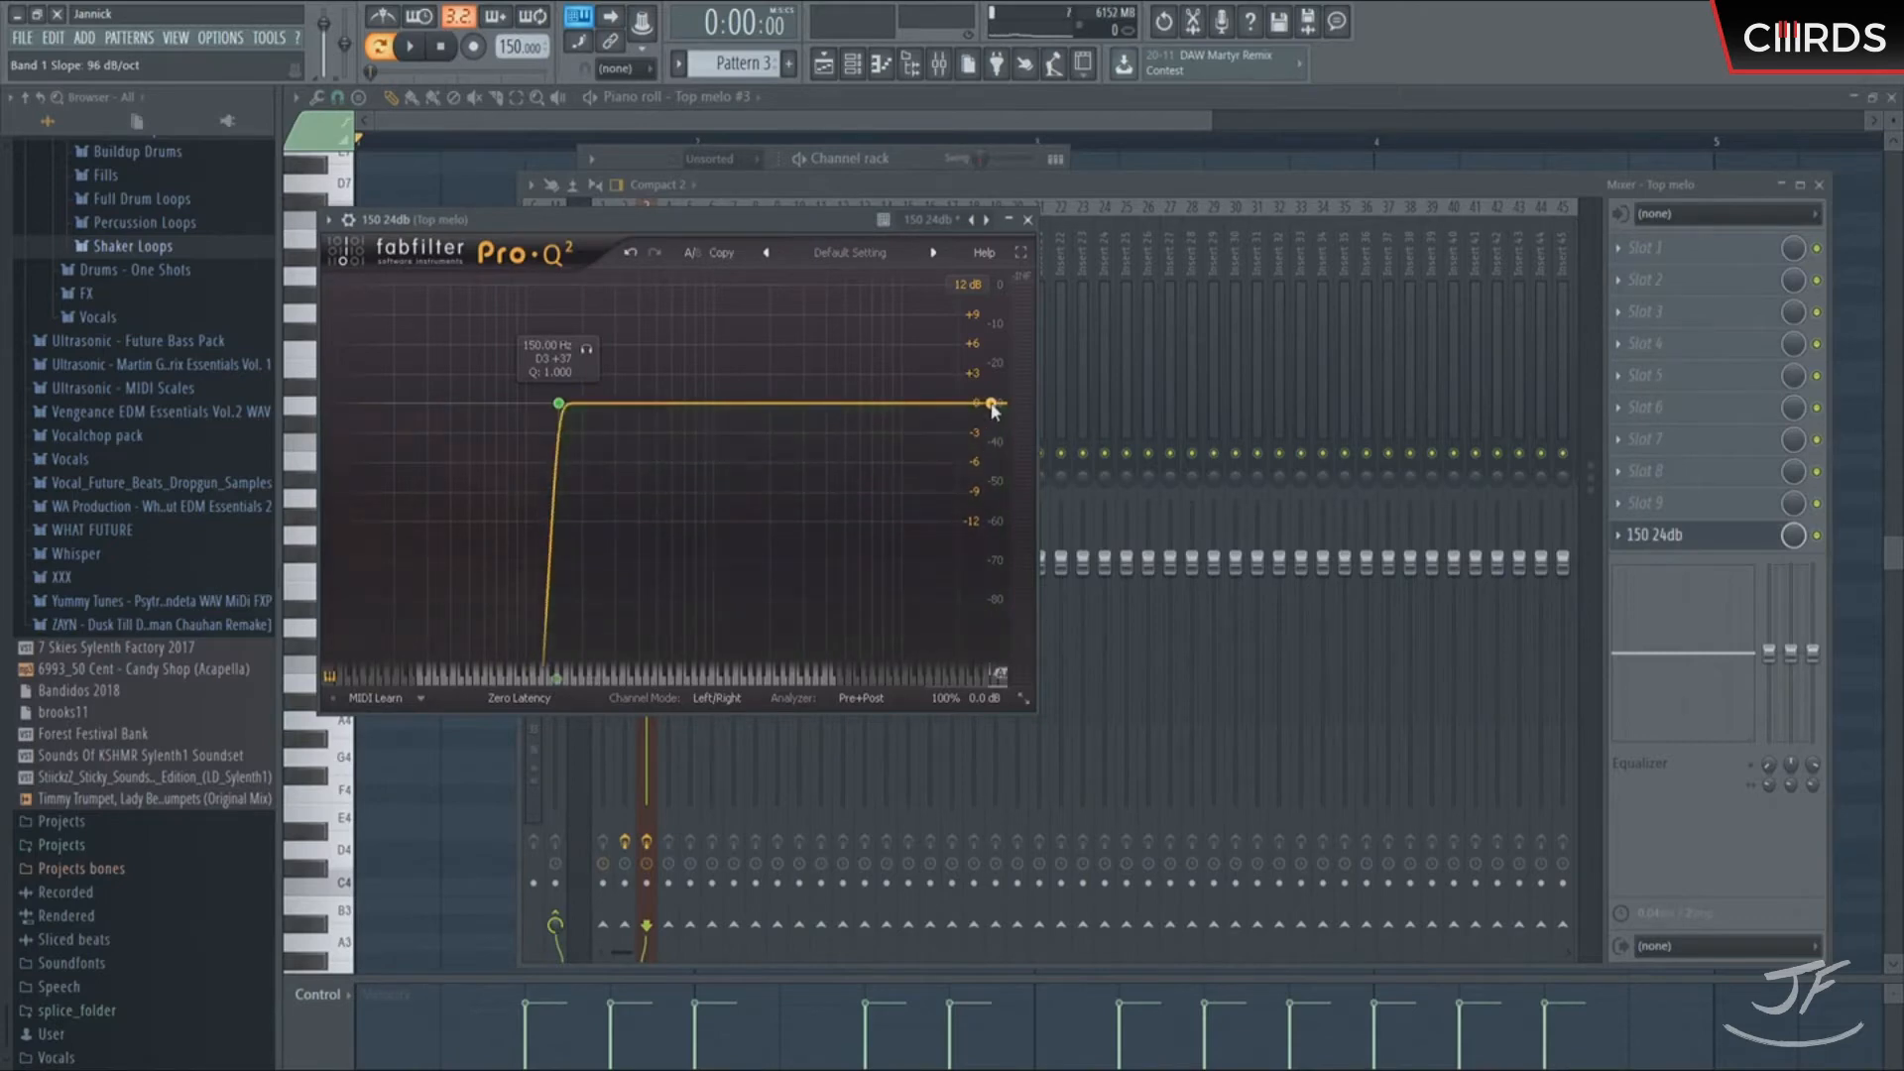
{"action": "left_click_drag", "start_coordinate": [994, 402], "coordinate": [967, 411]}
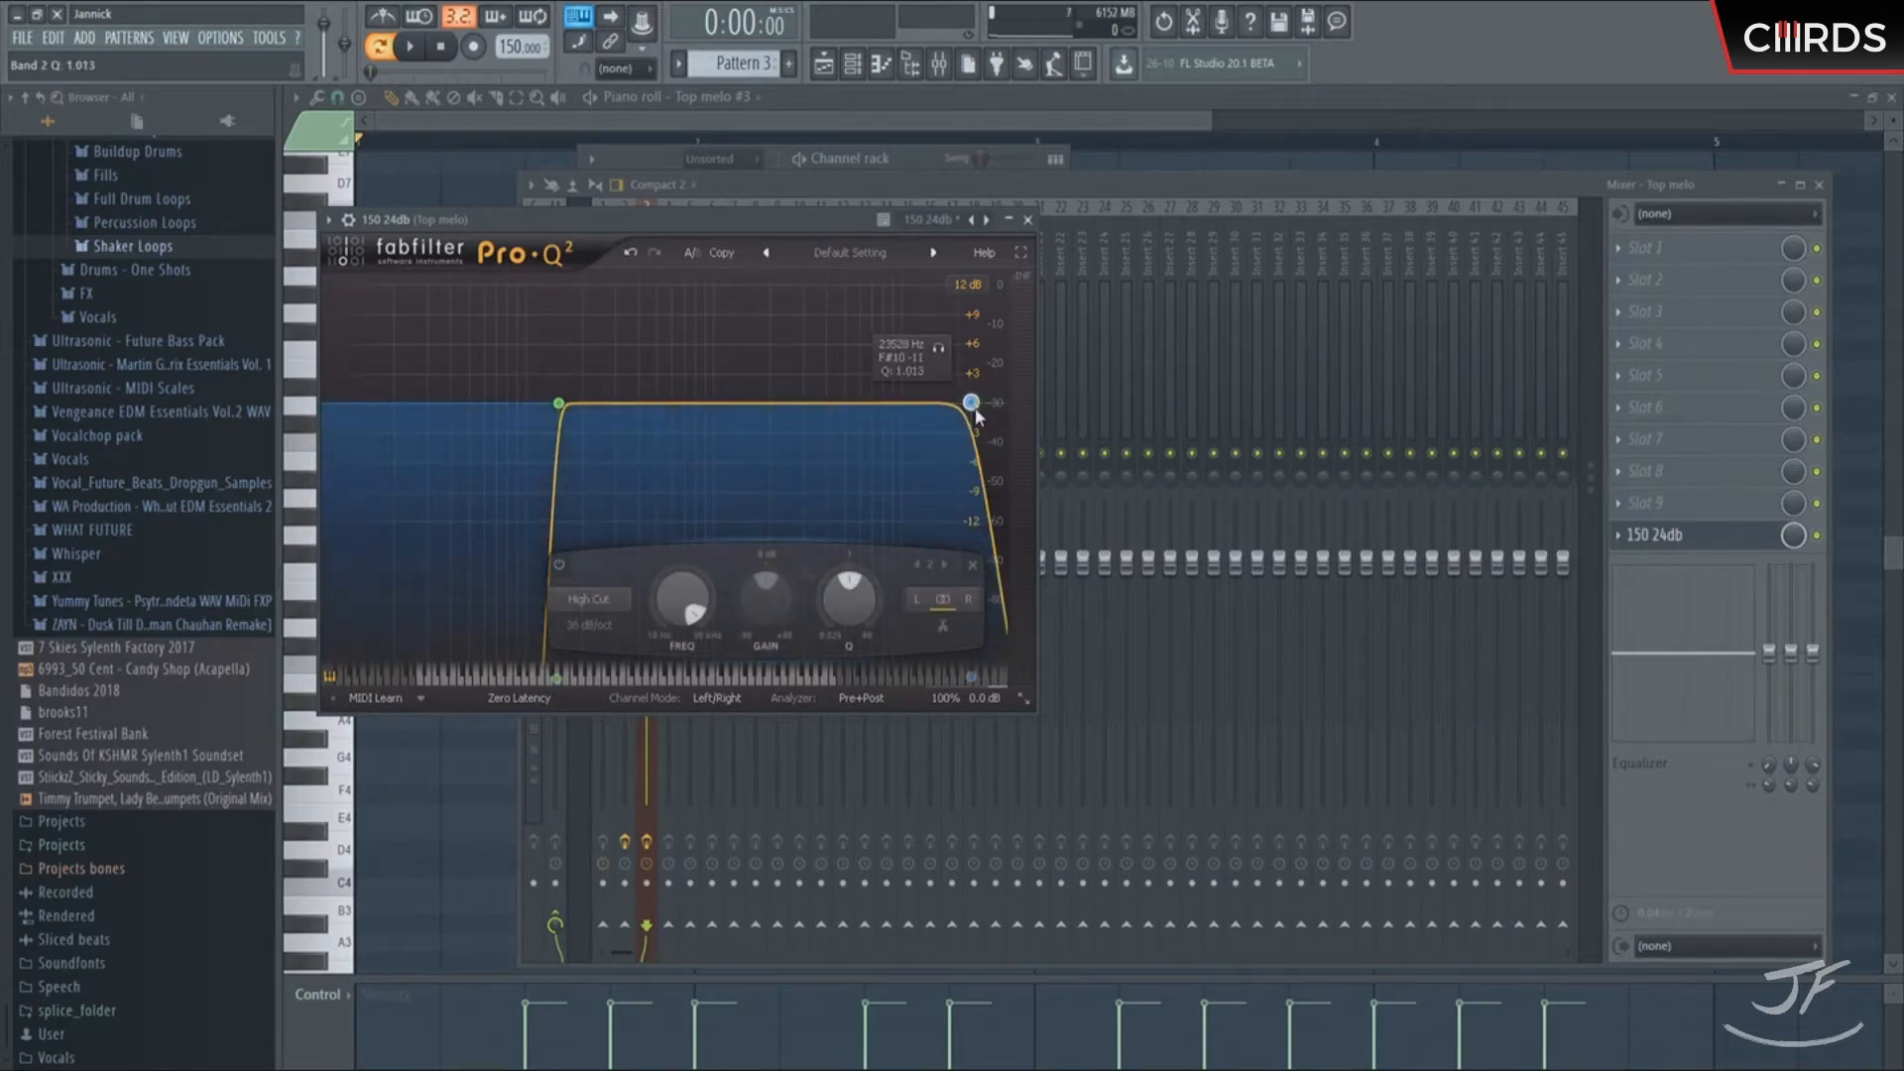
{"action": "key", "text": "space"}
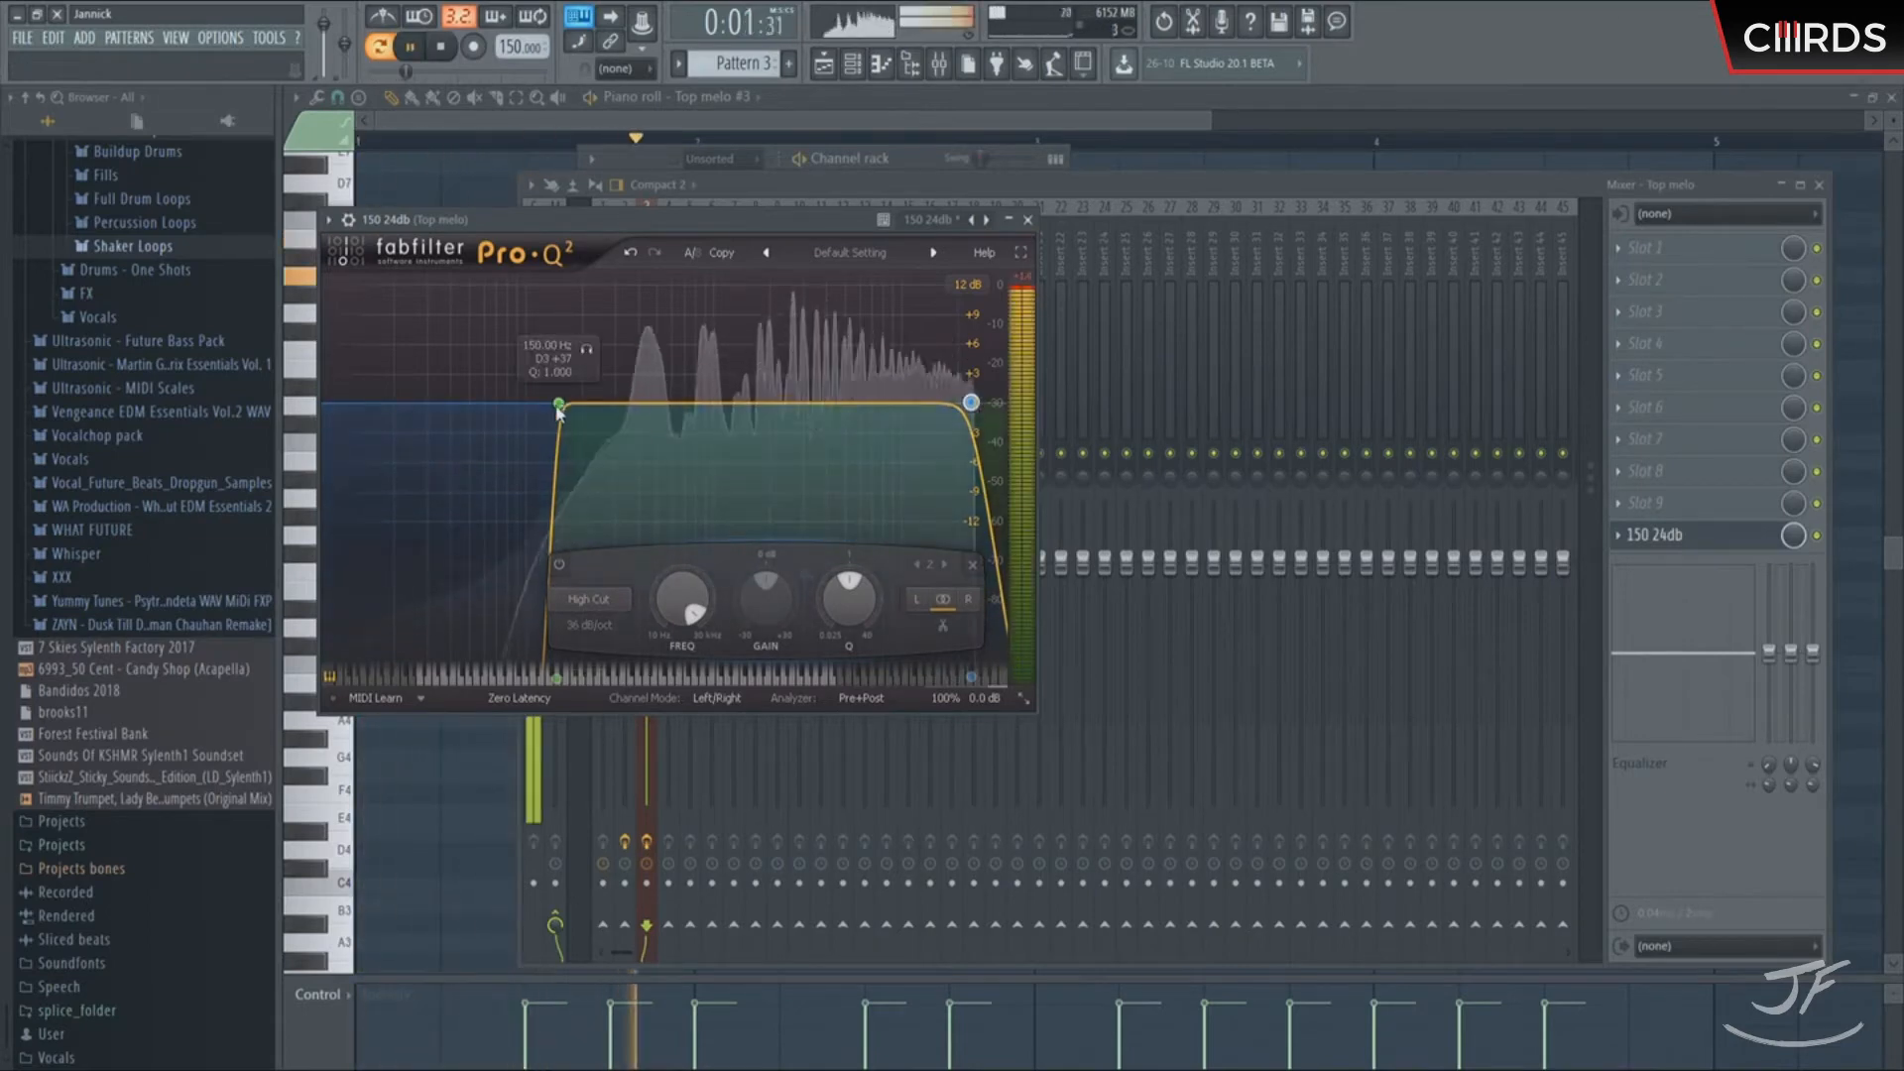
Boost the lead's EQ about 2 dB near 10.9 kHz, dip the low mids, set the low cut to about 146 Hz and close the equalizer
{"action": "left_click_drag", "start_coordinate": [879, 404], "coordinate": [958, 408]}
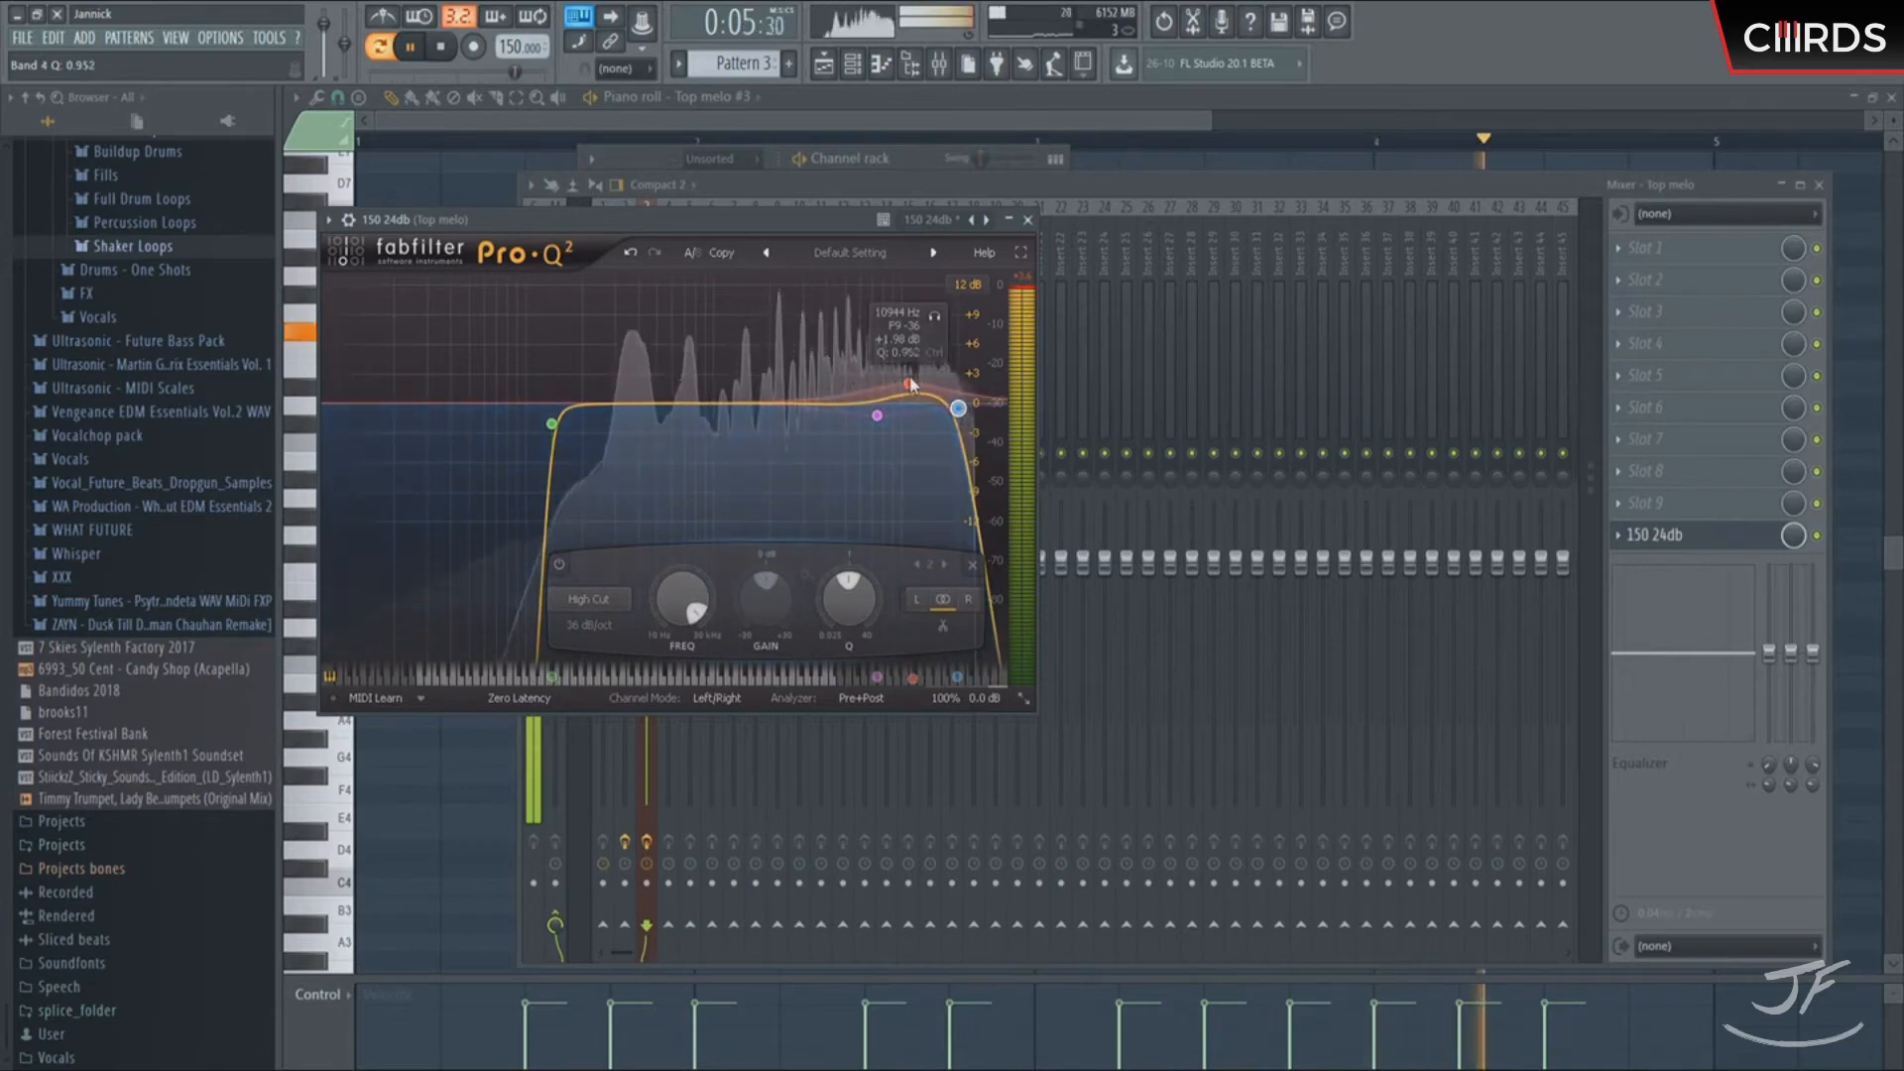
{"action": "left_click_drag", "start_coordinate": [639, 407], "coordinate": [561, 422]}
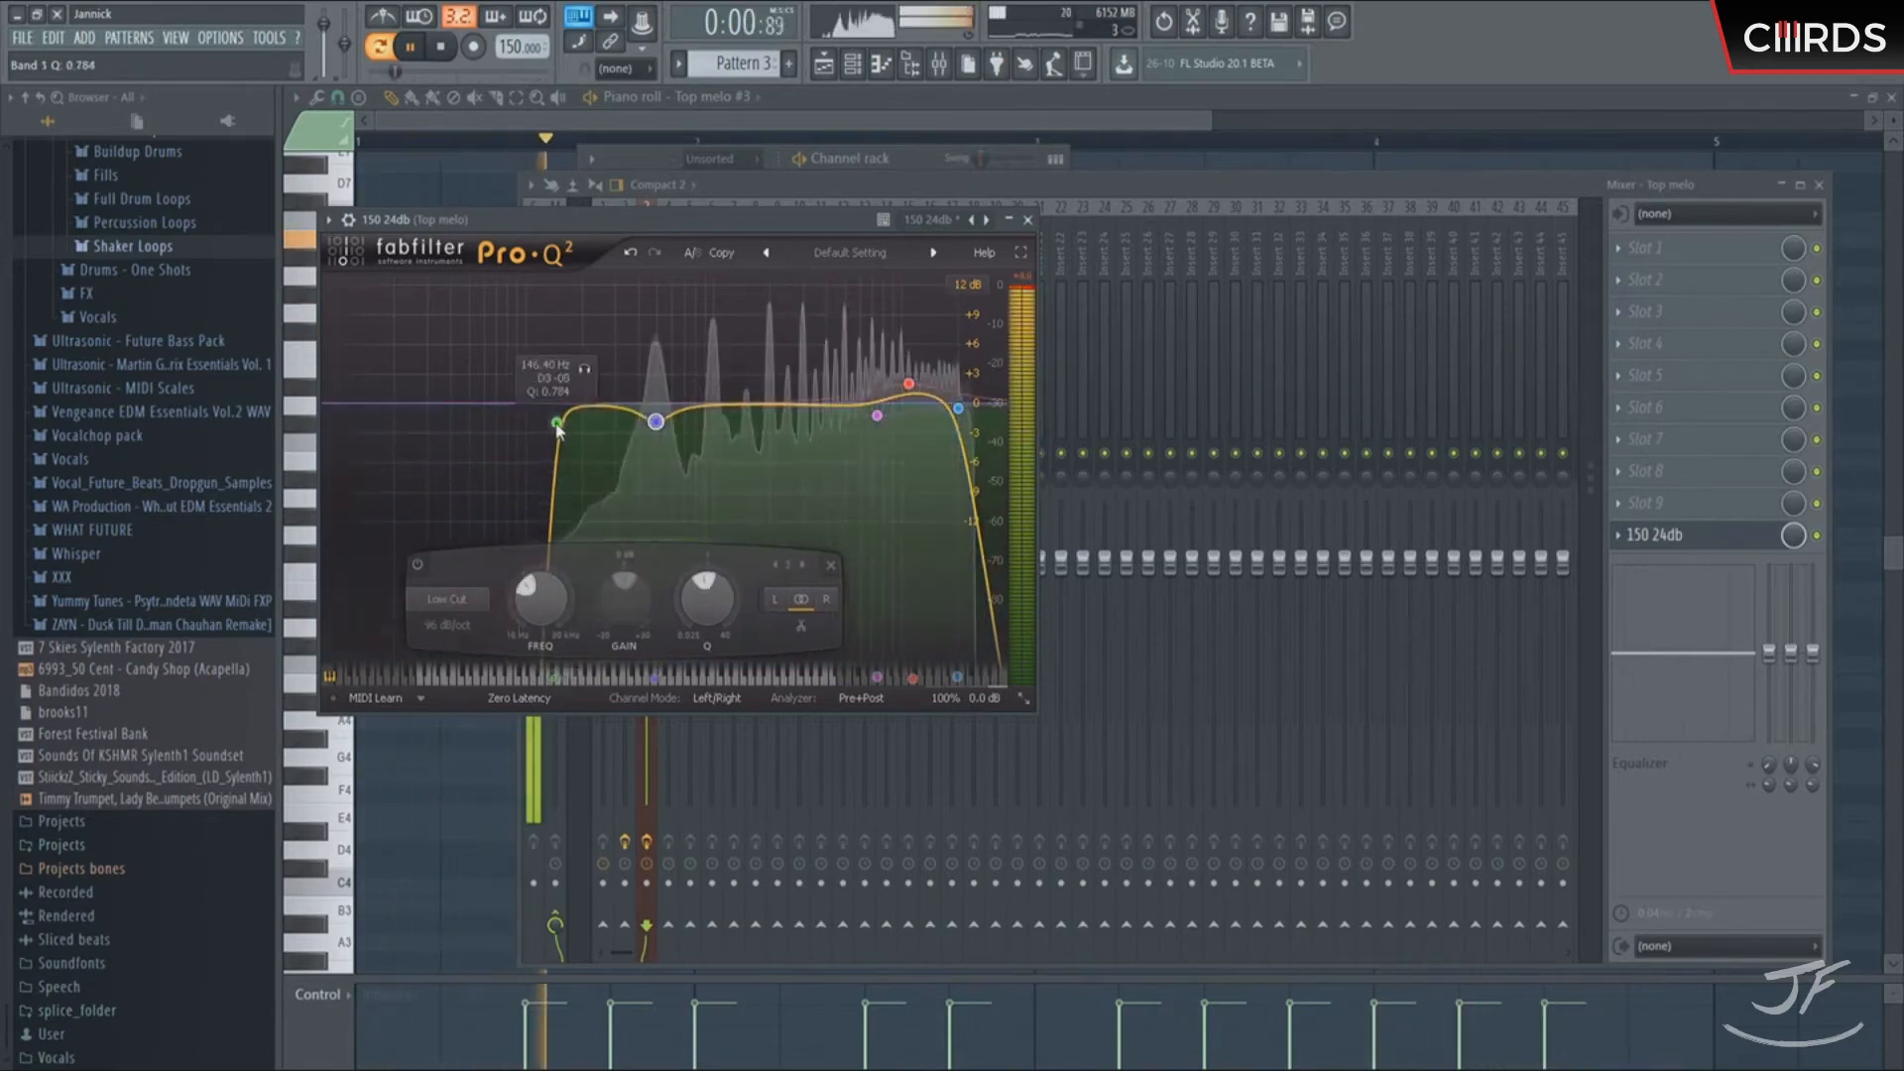
{"action": "left_click", "coordinate": [1027, 219]}
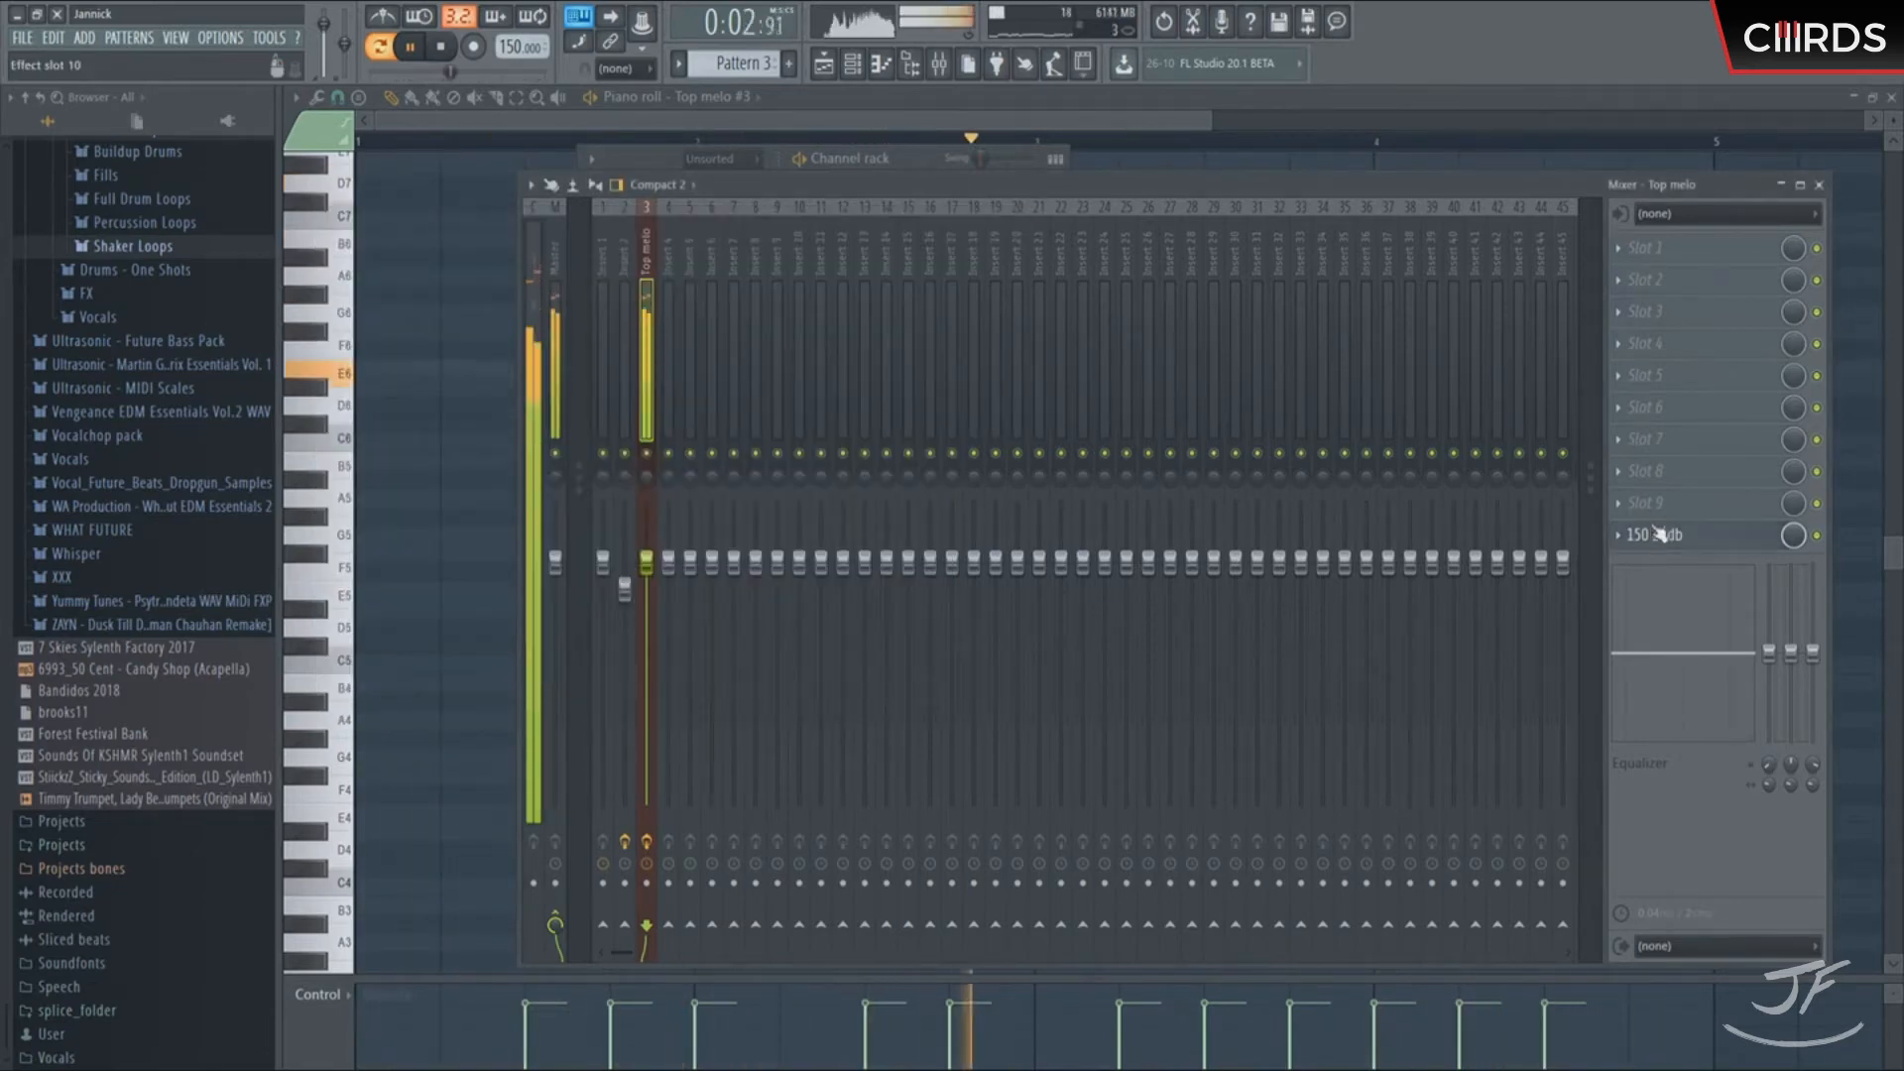
Load ValhallaRoom in slot 8 of the Top melo track and set mix to 15.7 %, predelay to 43.1 ms and decay to 3.26 s
{"action": "left_click", "coordinate": [1622, 474]}
{"action": "left_click", "coordinate": [1503, 583]}
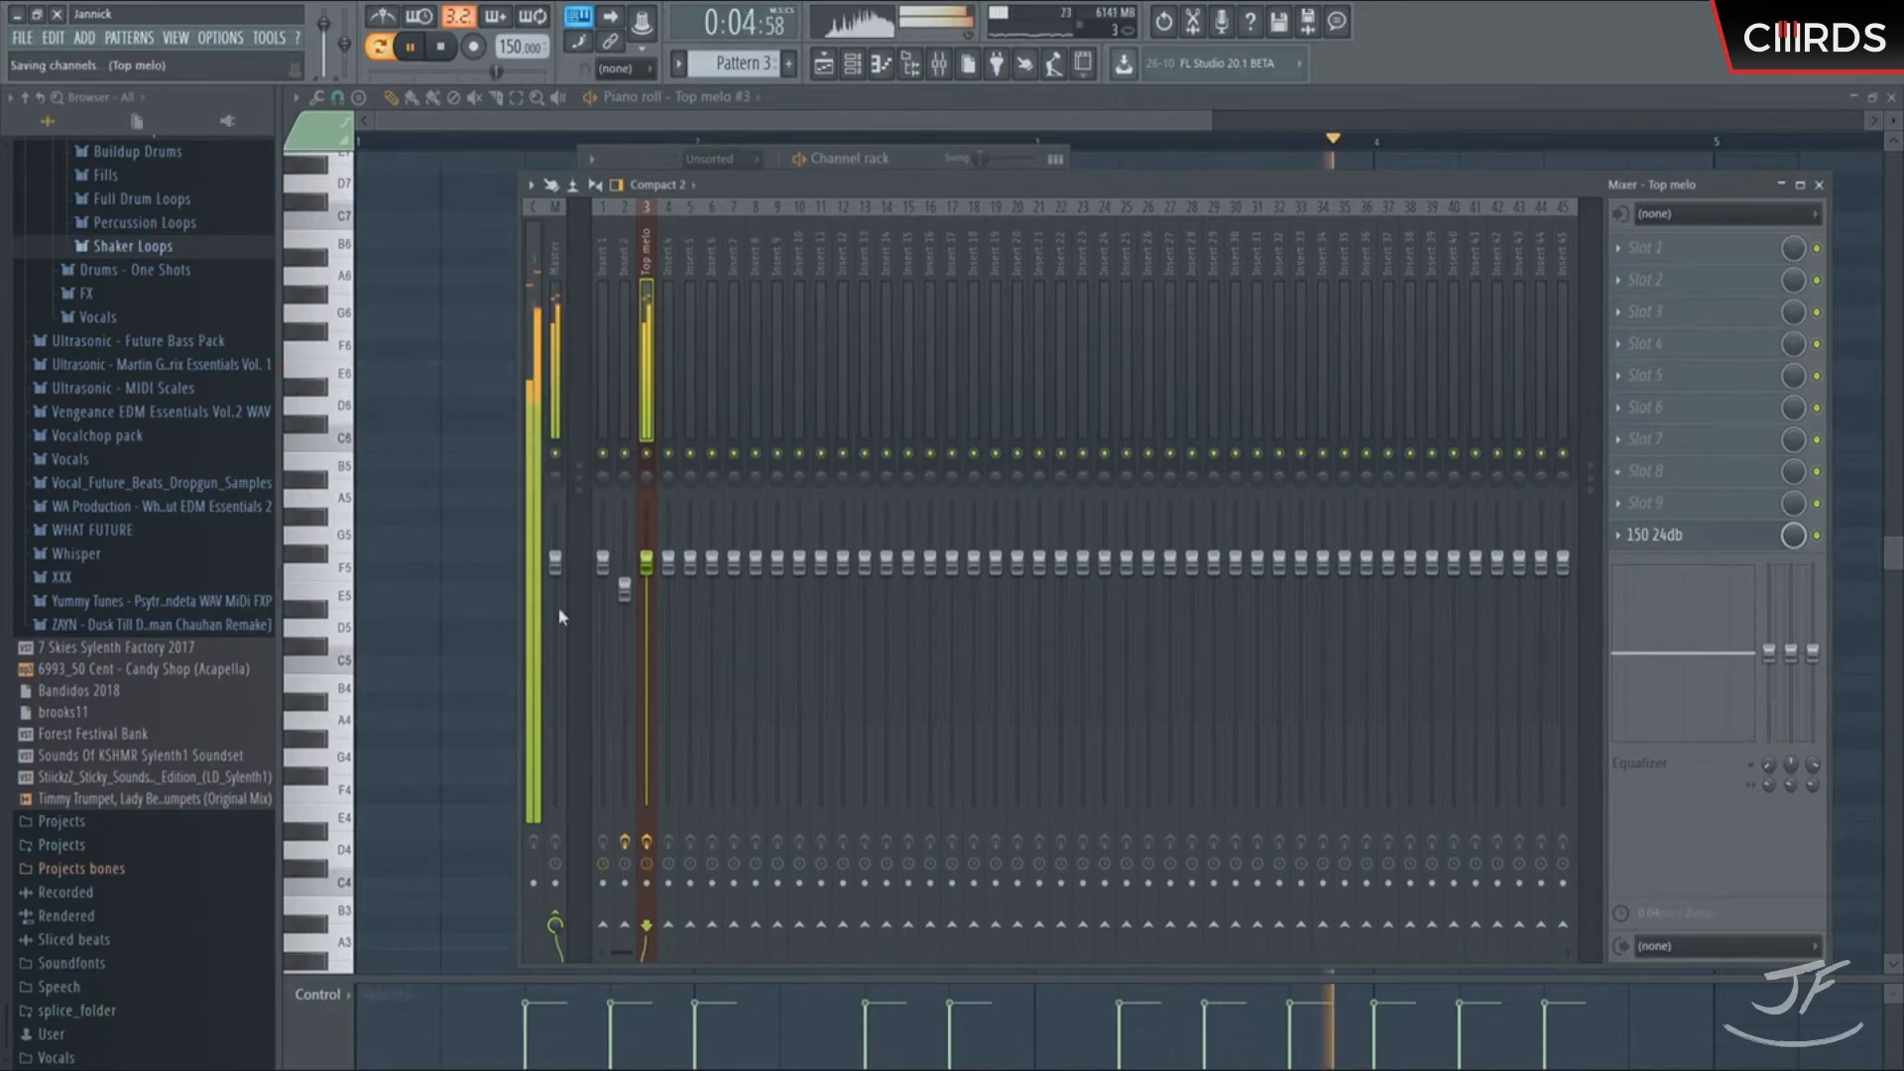
{"action": "left_click_drag", "start_coordinate": [531, 661], "coordinate": [512, 718]}
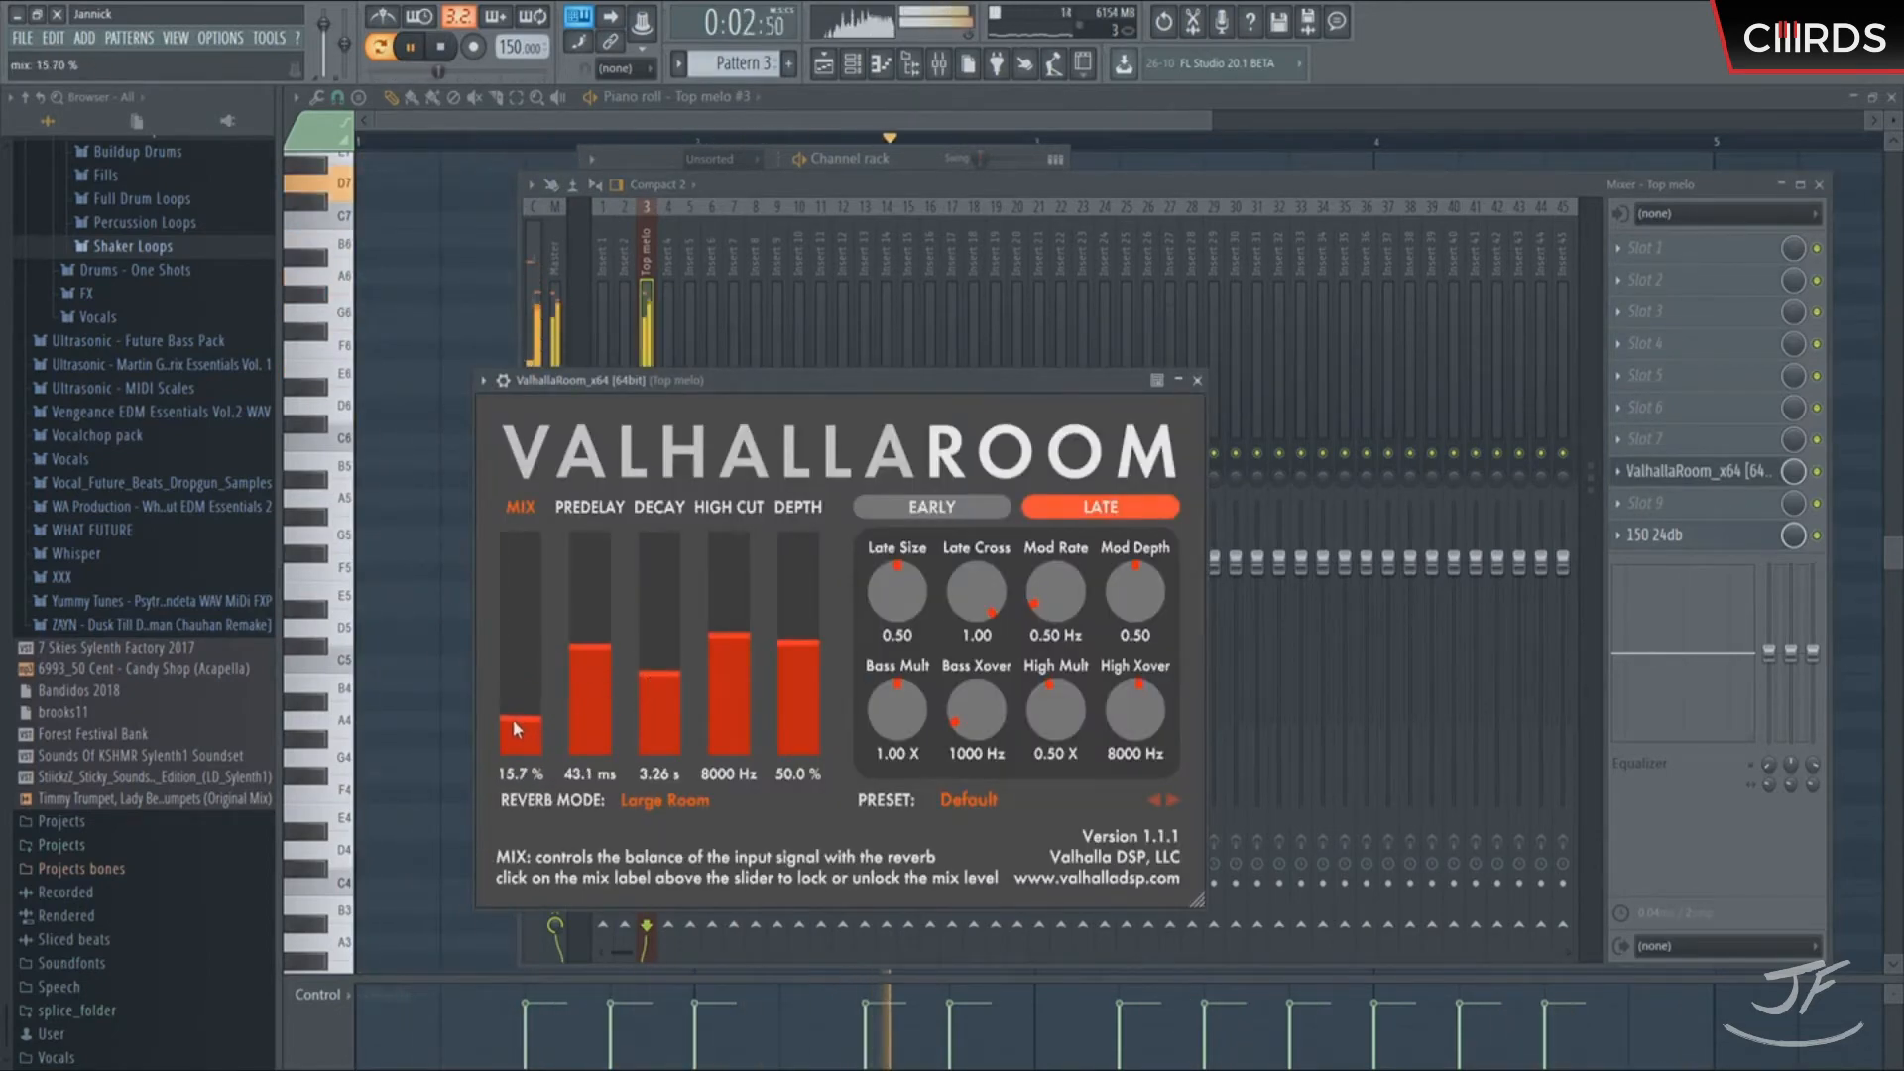
Set the Top melo reverb's decay to 3.54 s, predelay to 48.8 ms and mix to 20.7 %, and close ValhallaRoom
{"action": "left_click_drag", "start_coordinate": [649, 685], "coordinate": [641, 652]}
{"action": "left_click_drag", "start_coordinate": [601, 652], "coordinate": [615, 649]}
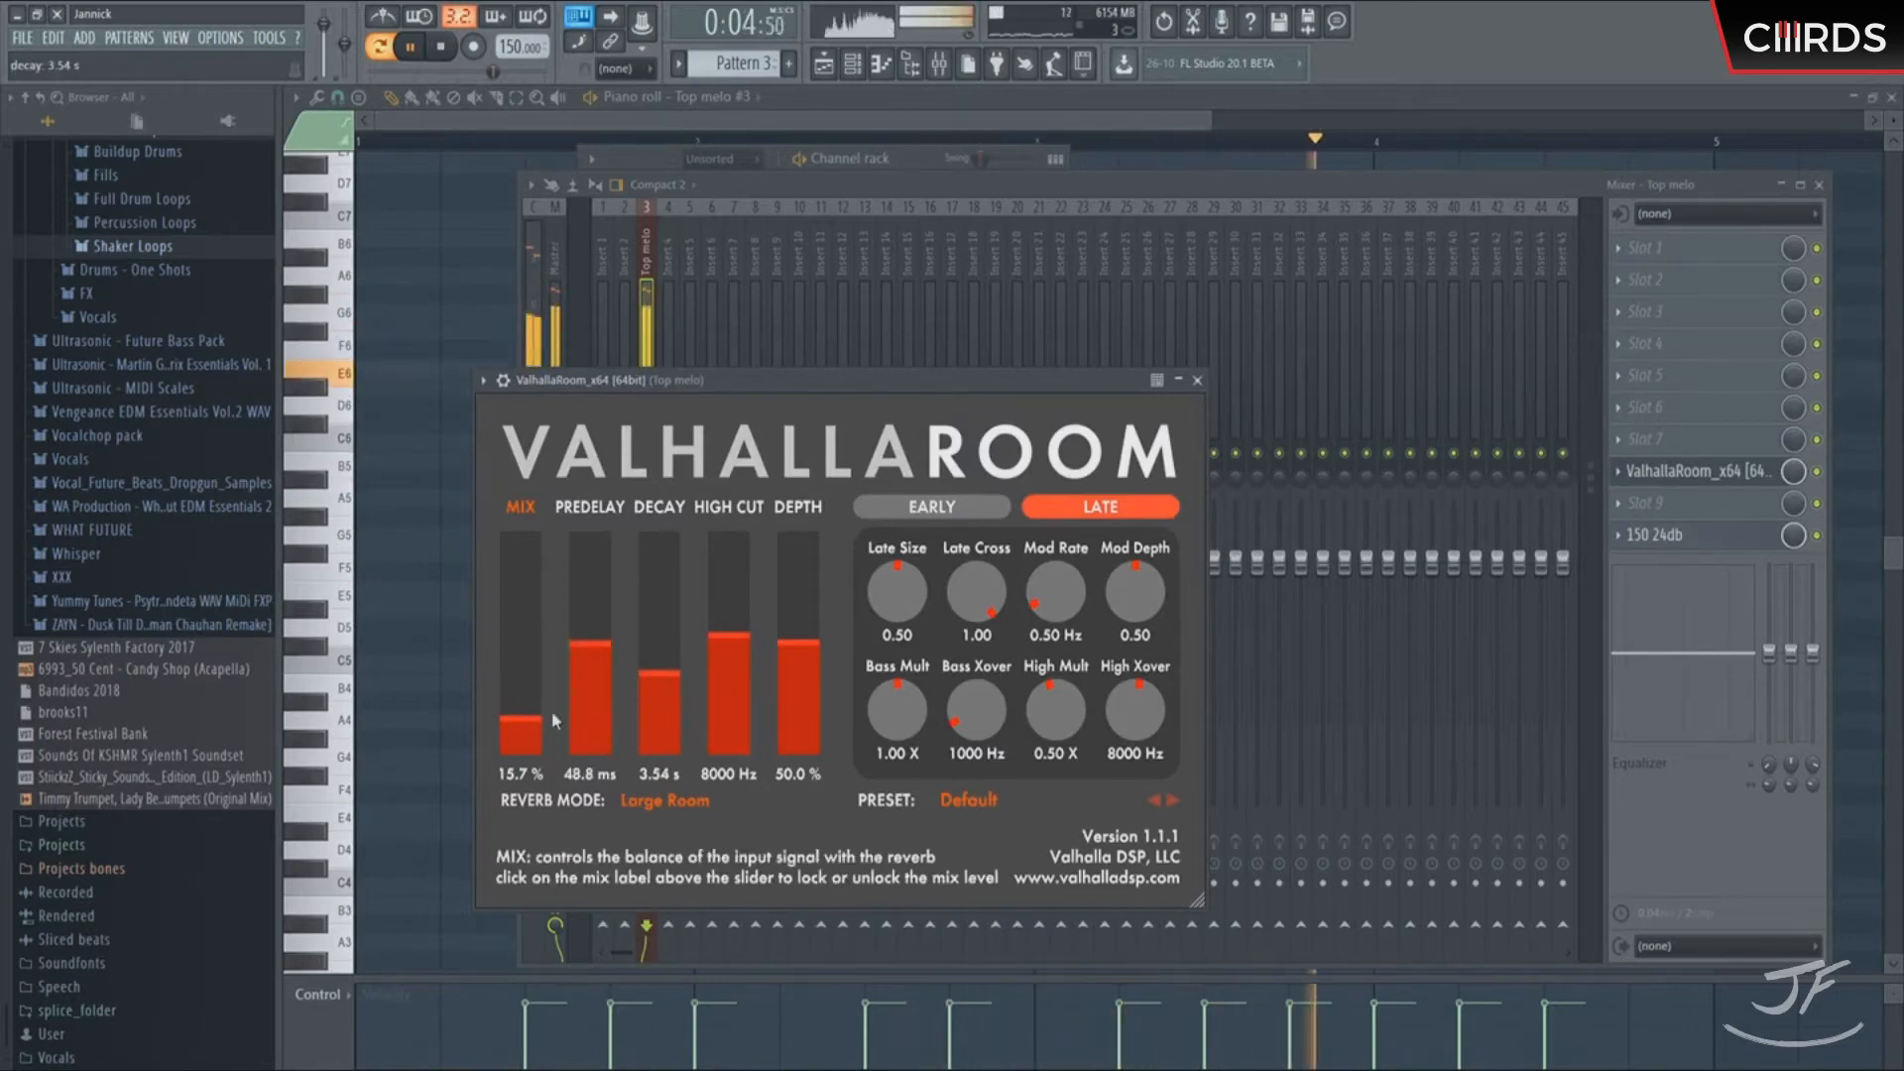
{"action": "left_click_drag", "start_coordinate": [535, 720], "coordinate": [532, 713]}
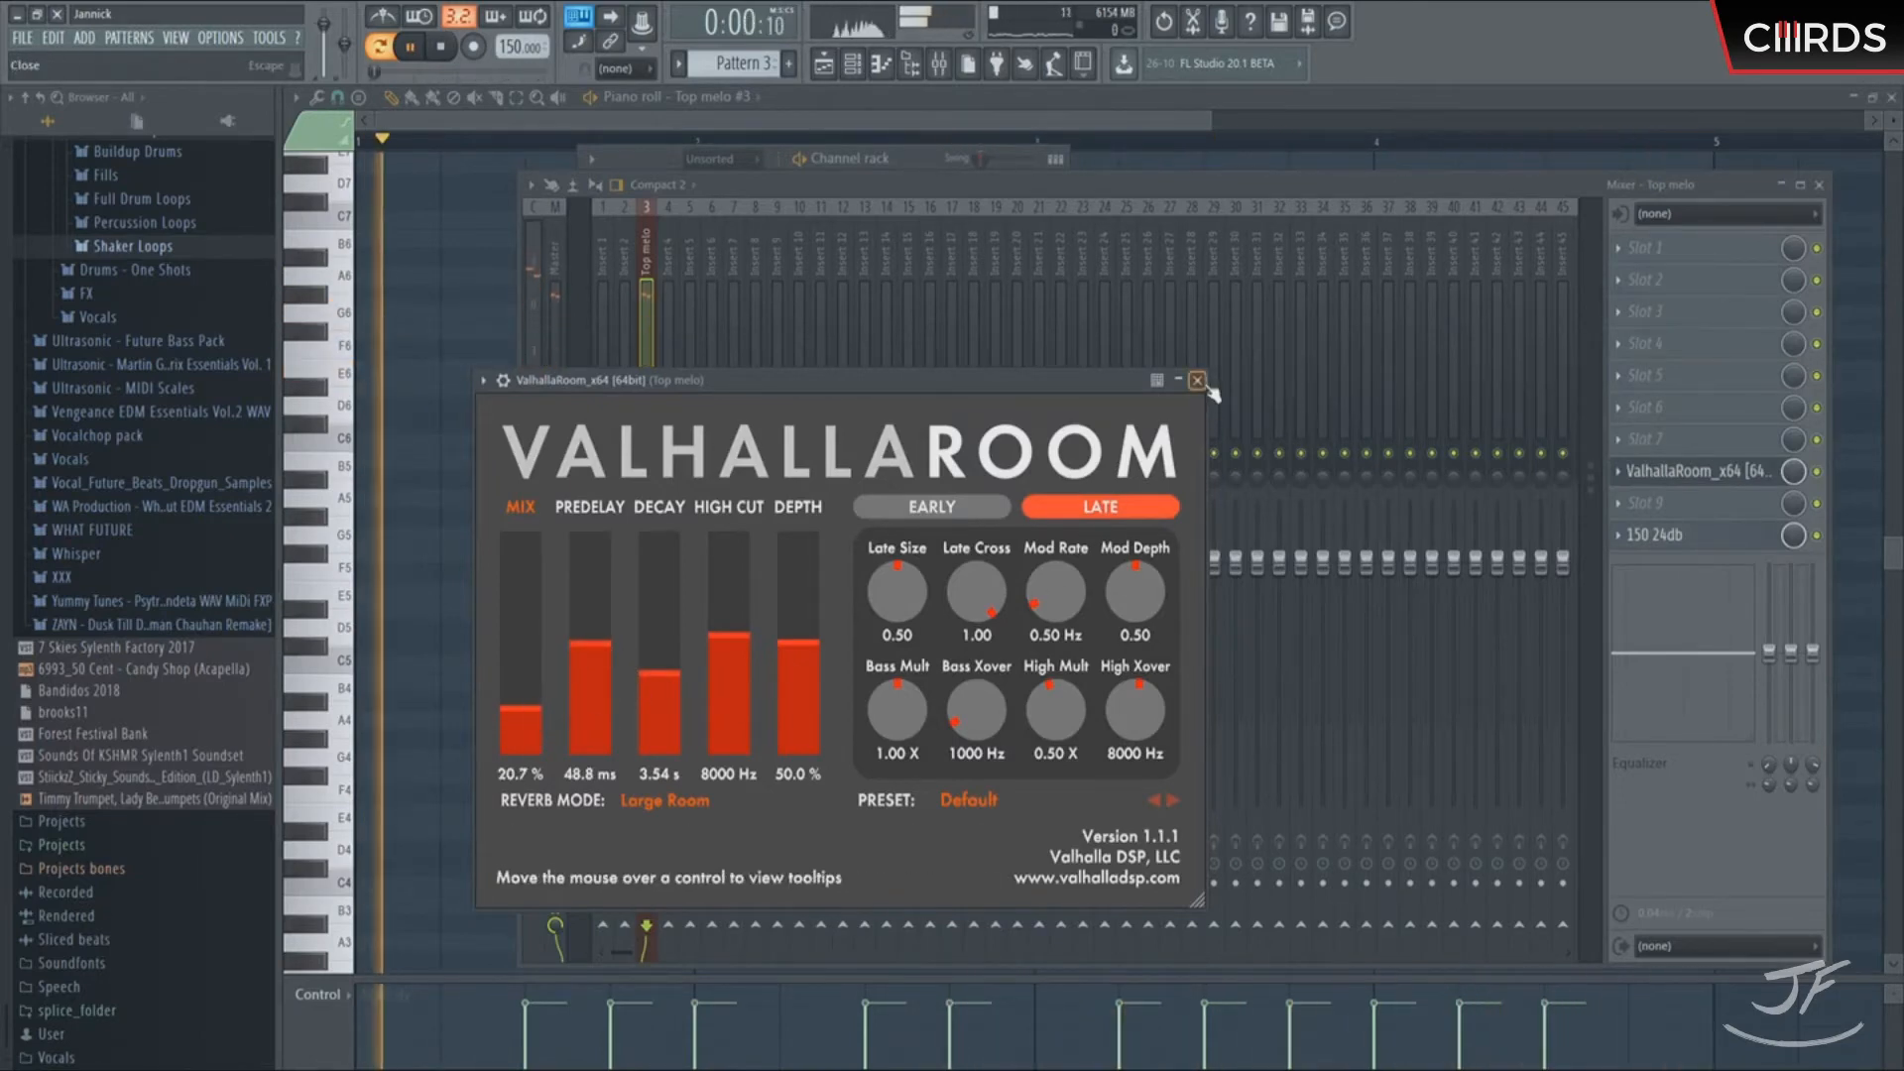
{"action": "left_click", "coordinate": [1197, 380]}
{"action": "key", "text": "space"}
Play the drop from just before its marker in the playlist and check the track levels in the mixer
{"action": "left_click", "coordinate": [851, 65]}
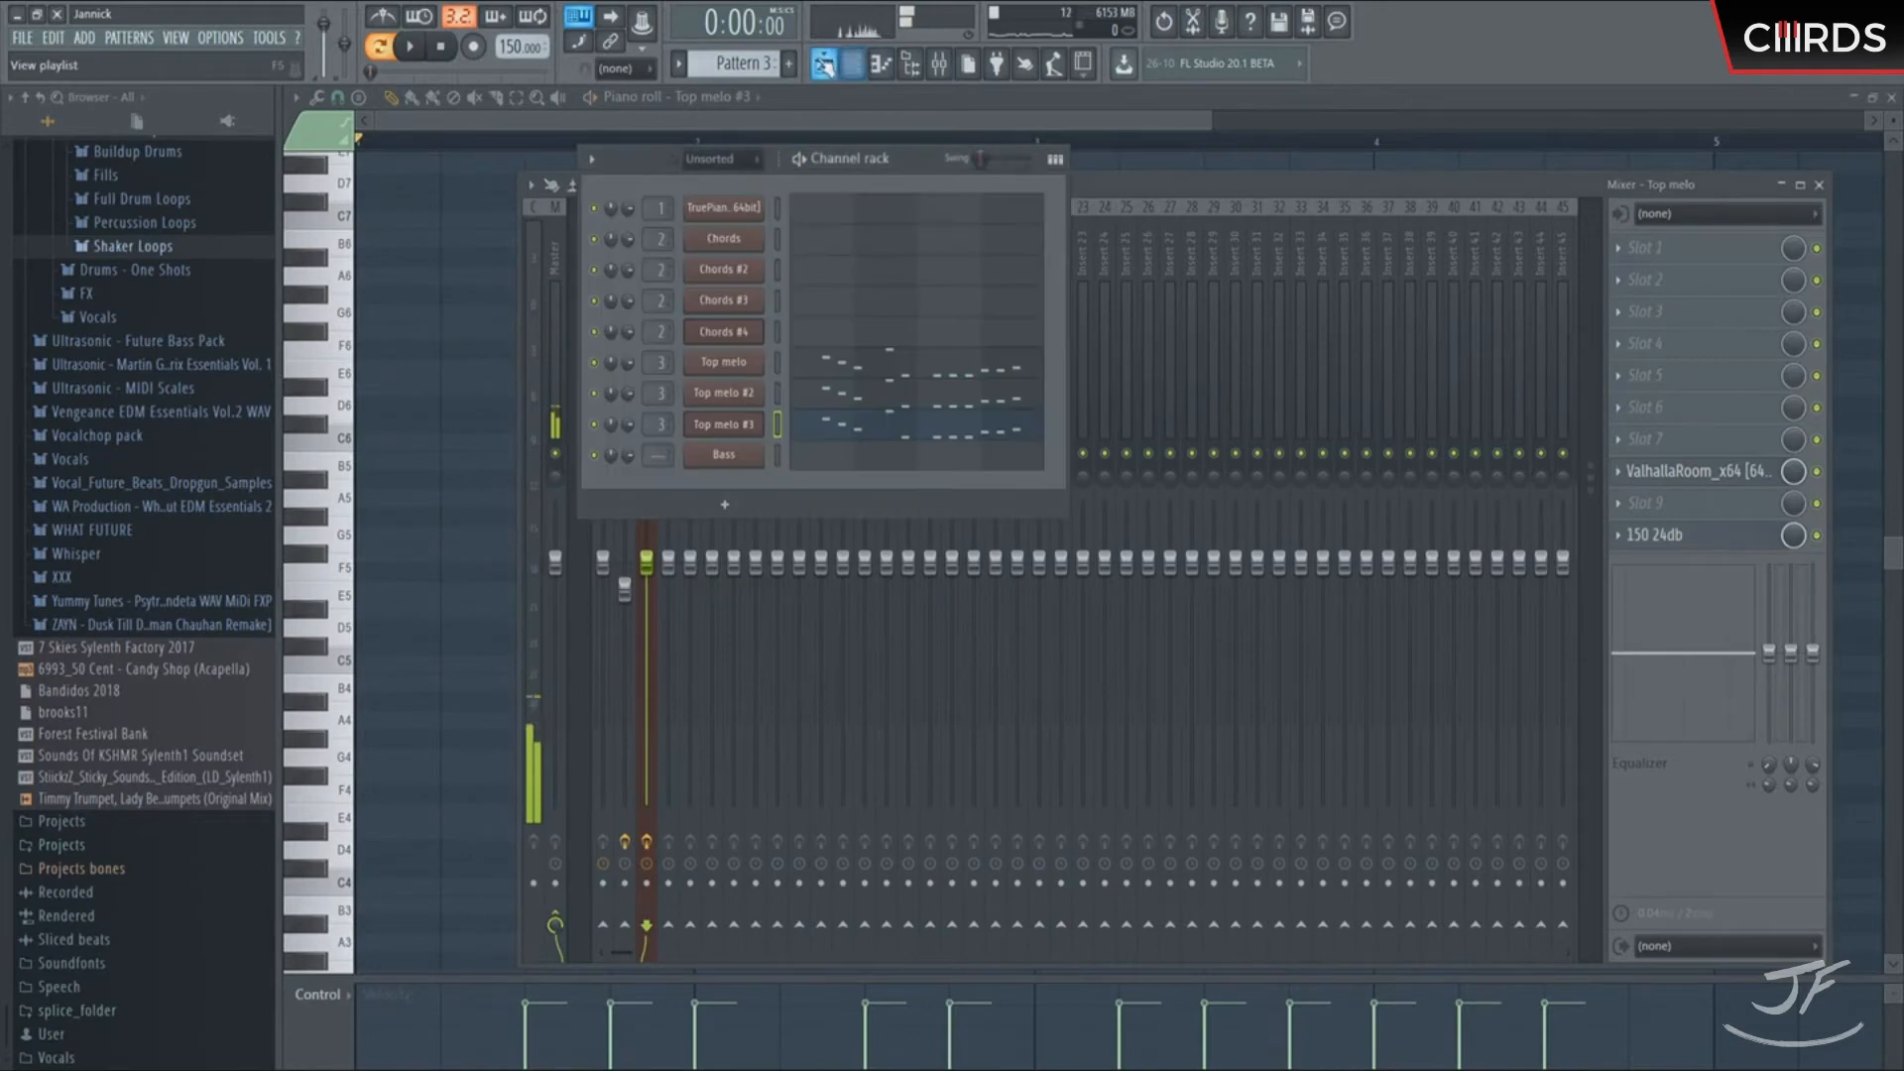
{"action": "left_click", "coordinate": [824, 65]}
{"action": "left_click", "coordinate": [914, 156]}
{"action": "key", "text": "space"}
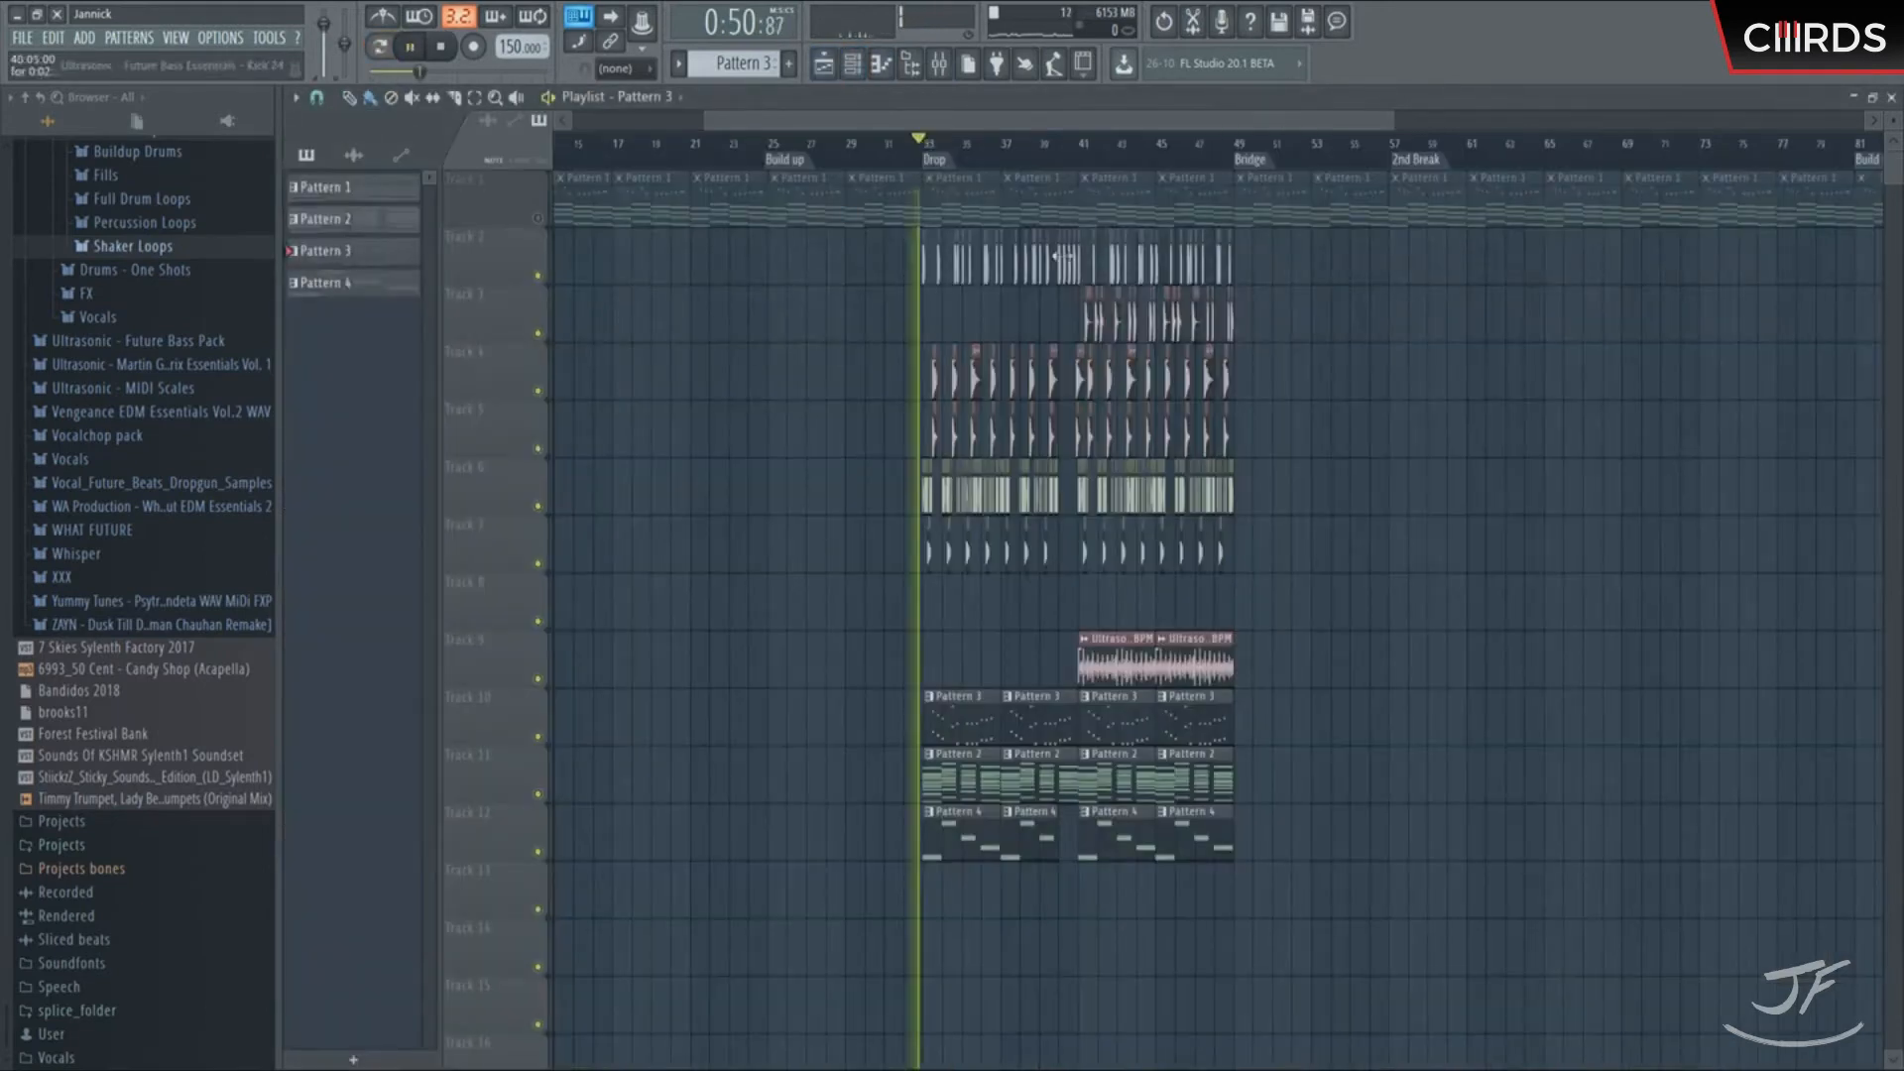
{"action": "left_click", "coordinate": [852, 65]}
{"action": "key", "text": "F6"}
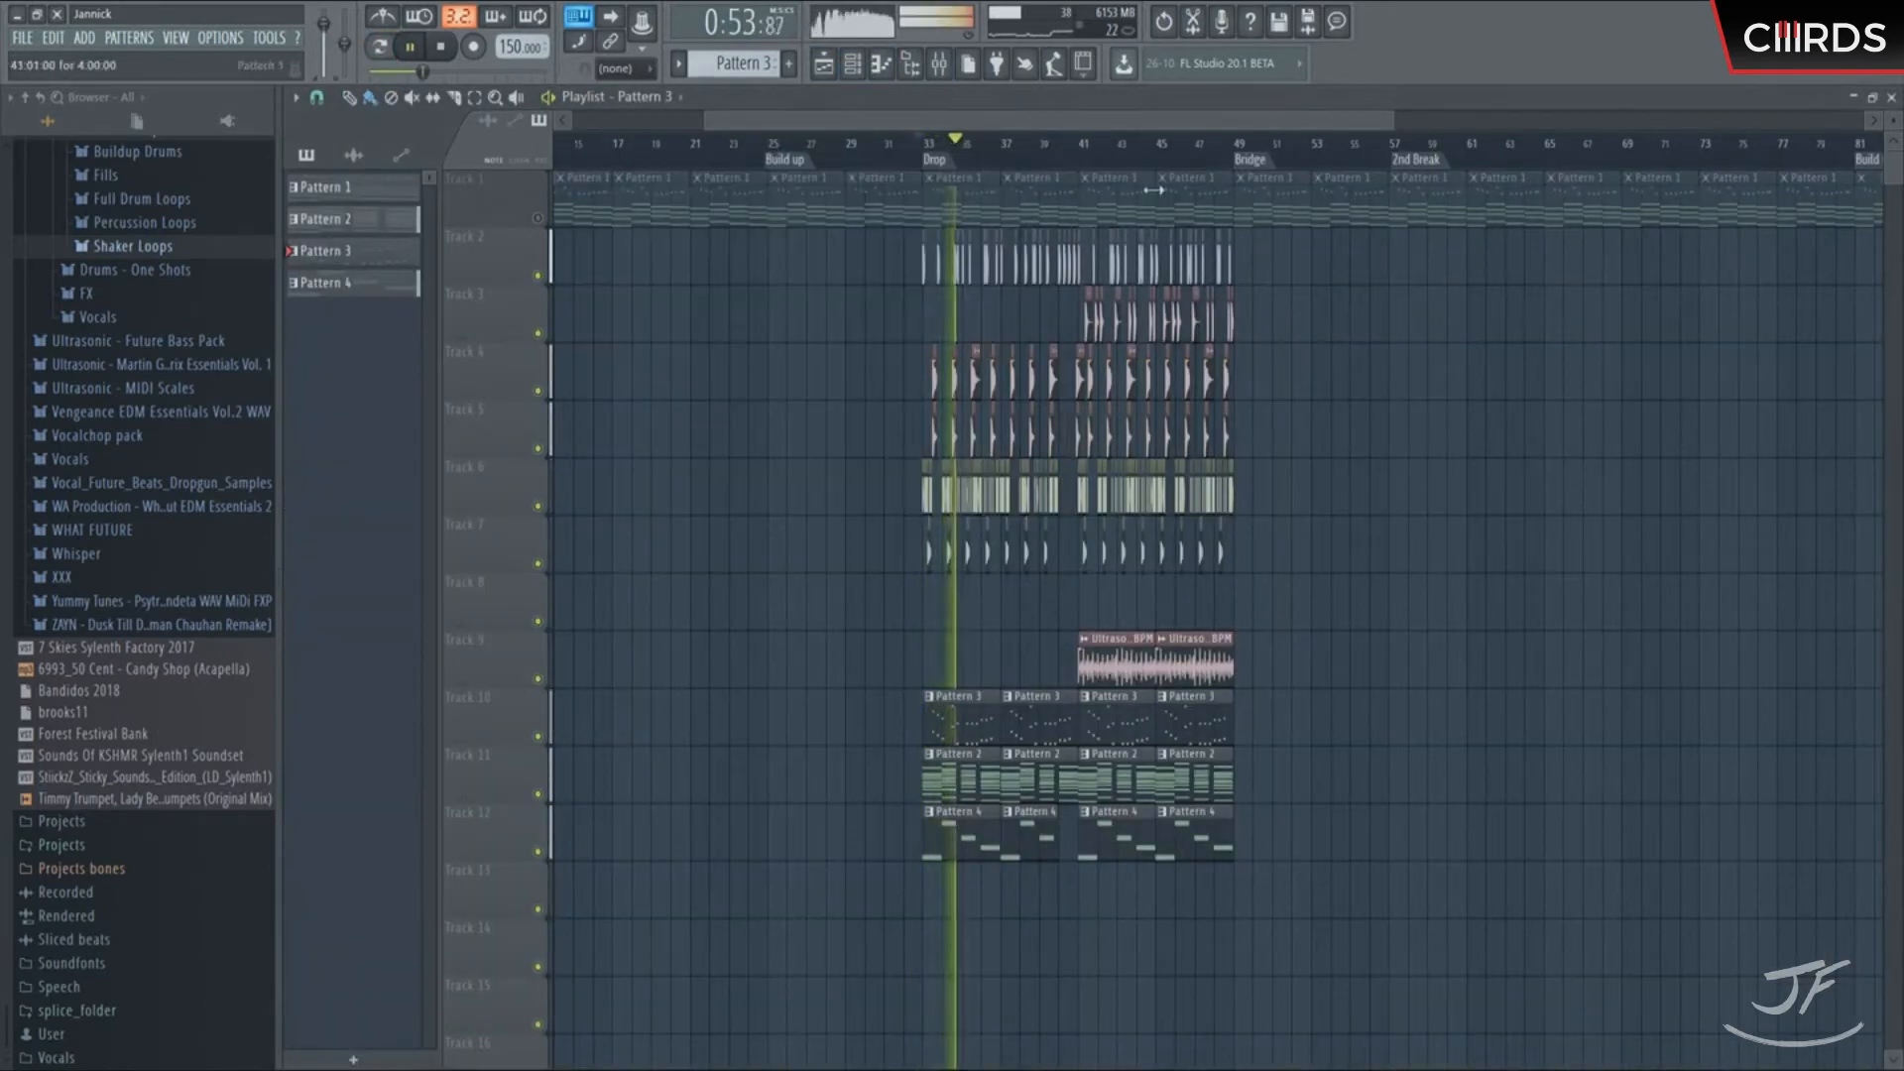
{"action": "scroll", "coordinate": [1056, 158], "scroll_direction": "up", "scroll_amount": 3}
{"action": "key", "text": "F9"}
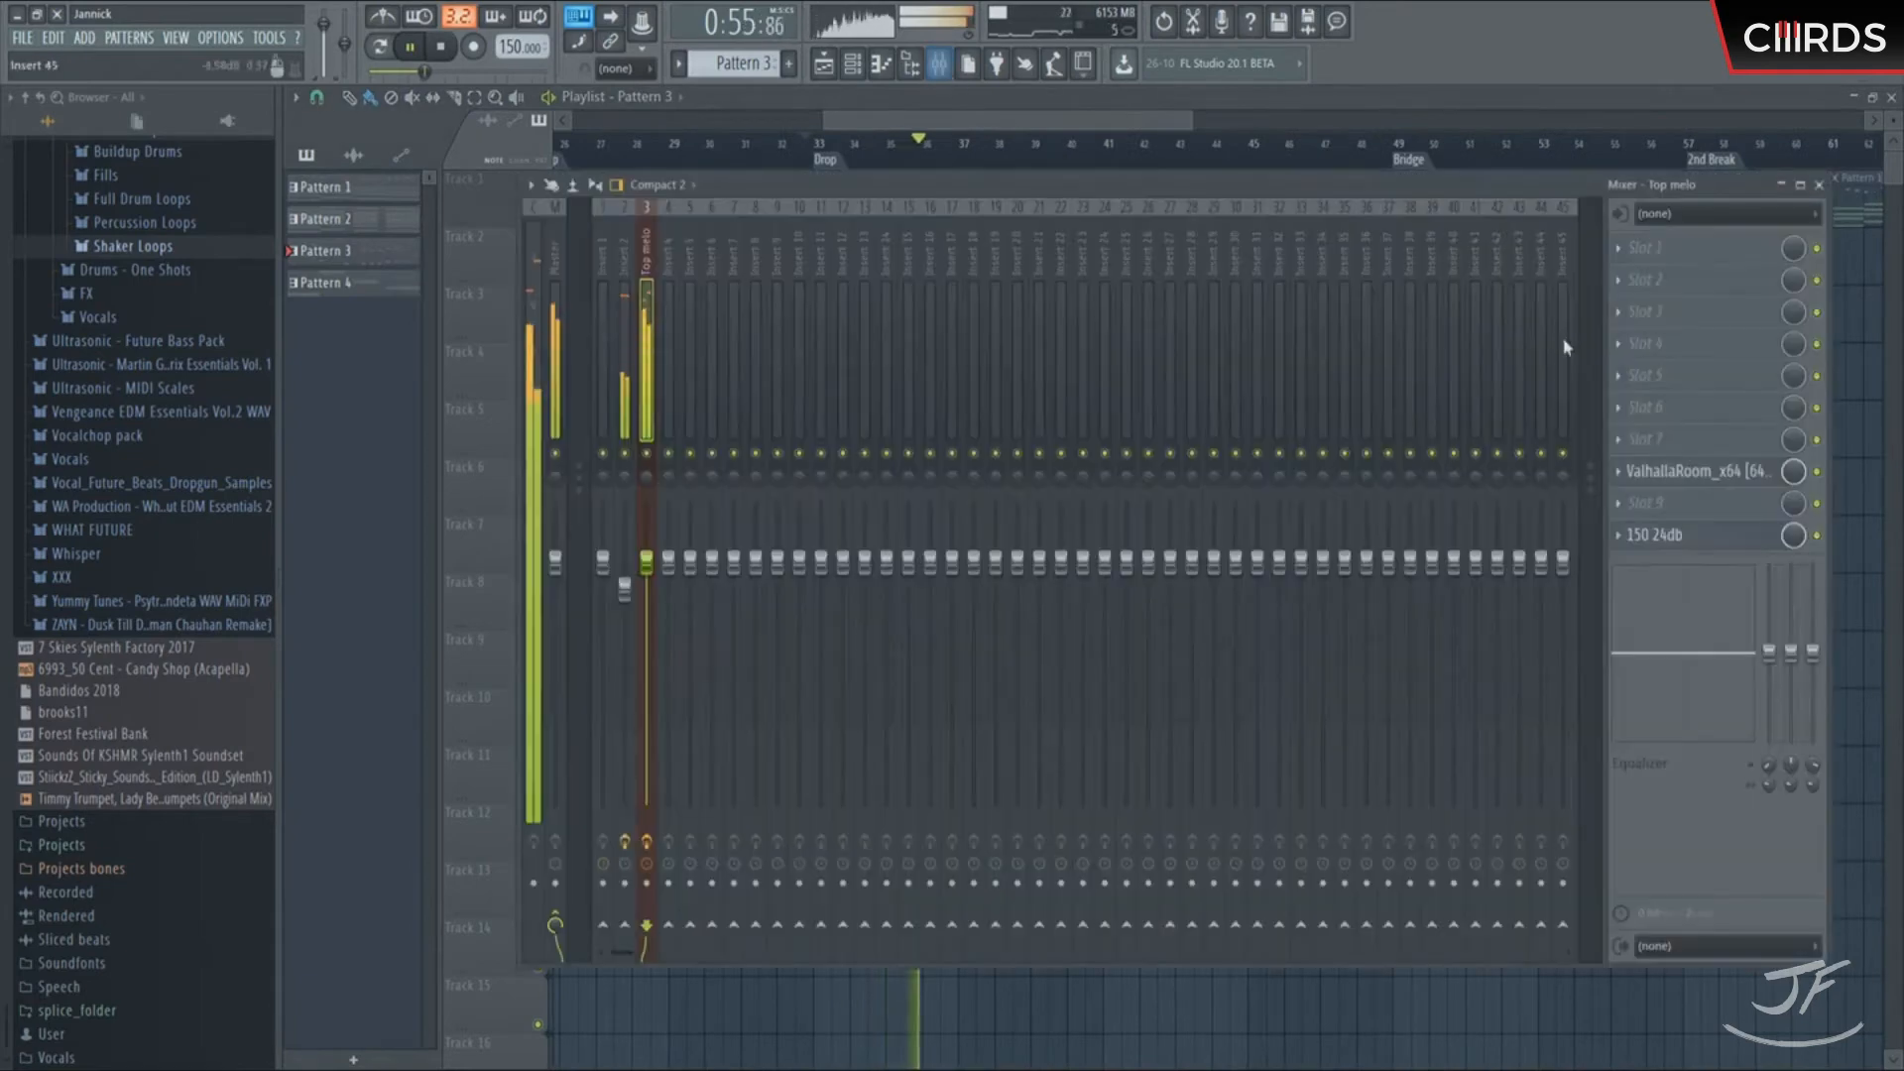
{"action": "key", "text": "space"}
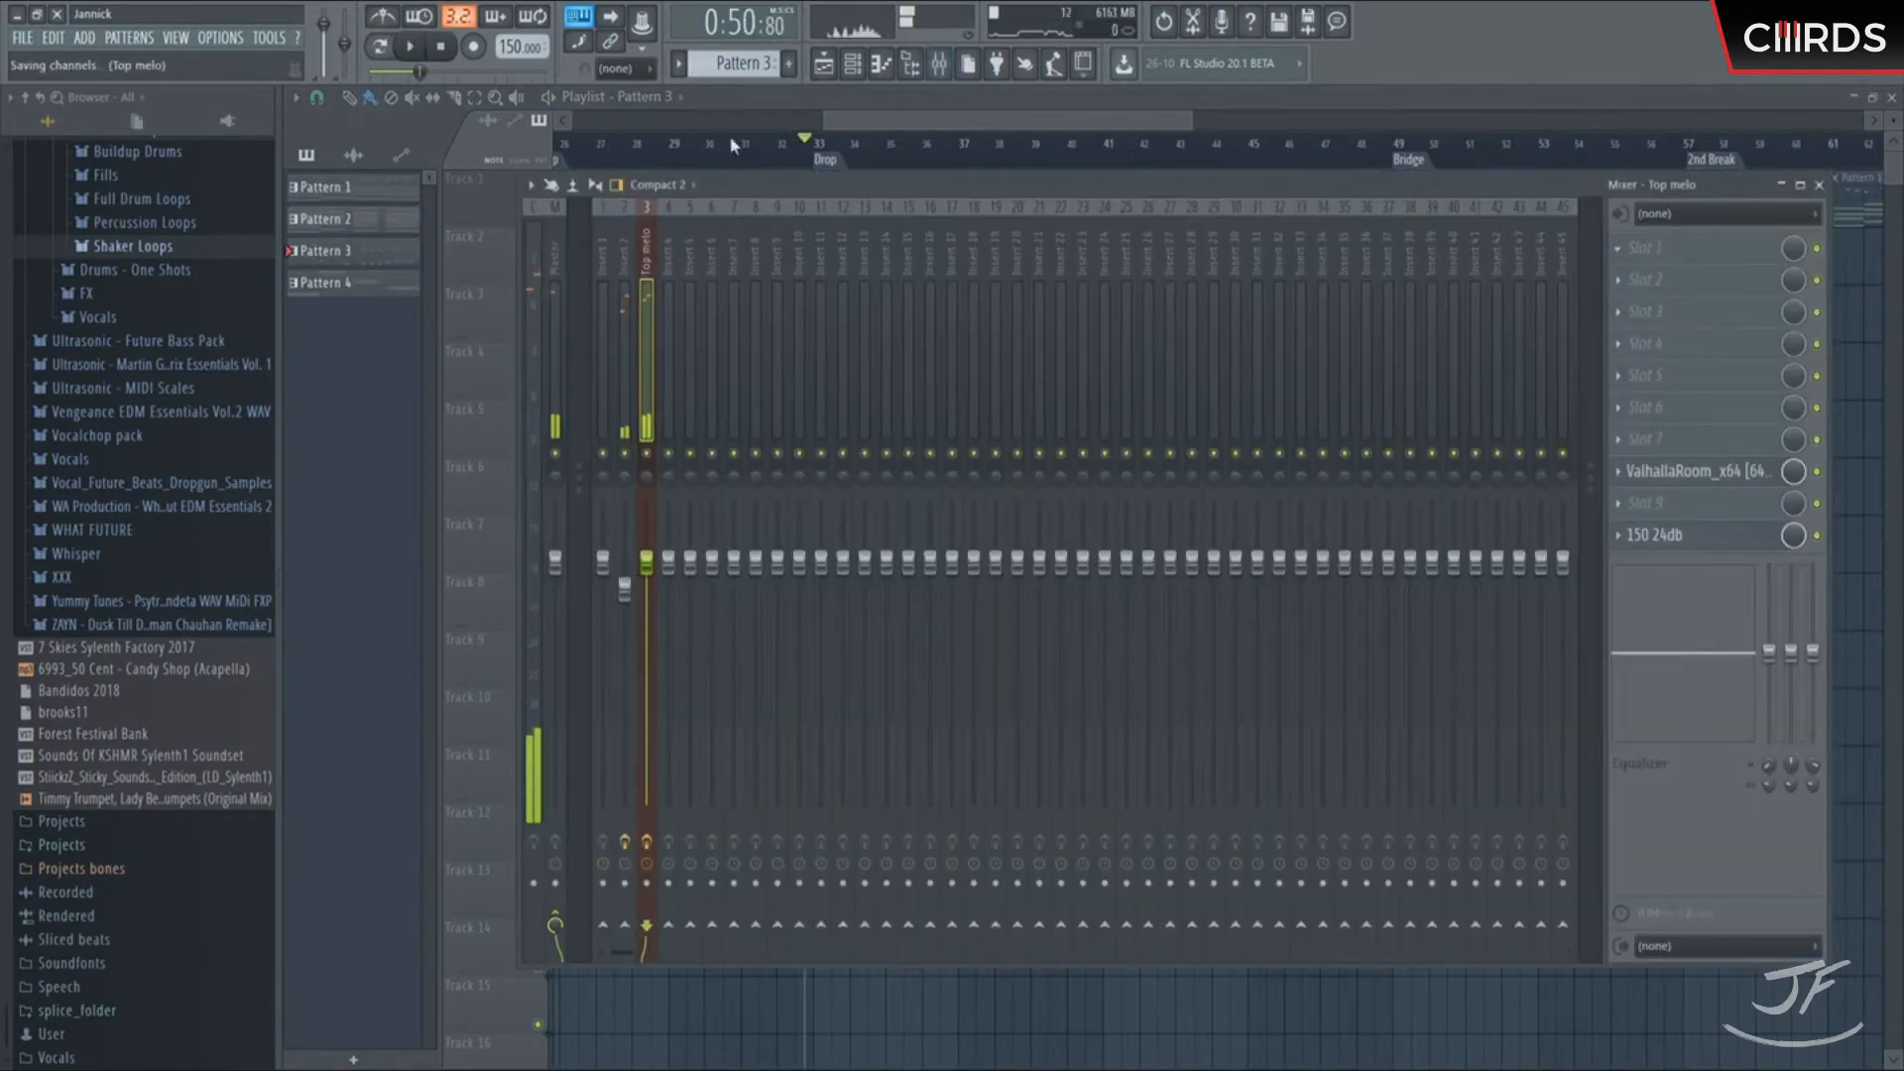
Load CamelCrusher in slot 1 of the Top melo track, choose the British Clean patch and enable the compressor's Phat Mode during playback
{"action": "key", "text": "F6"}
{"action": "left_click_drag", "start_coordinate": [977, 192], "coordinate": [1140, 285]}
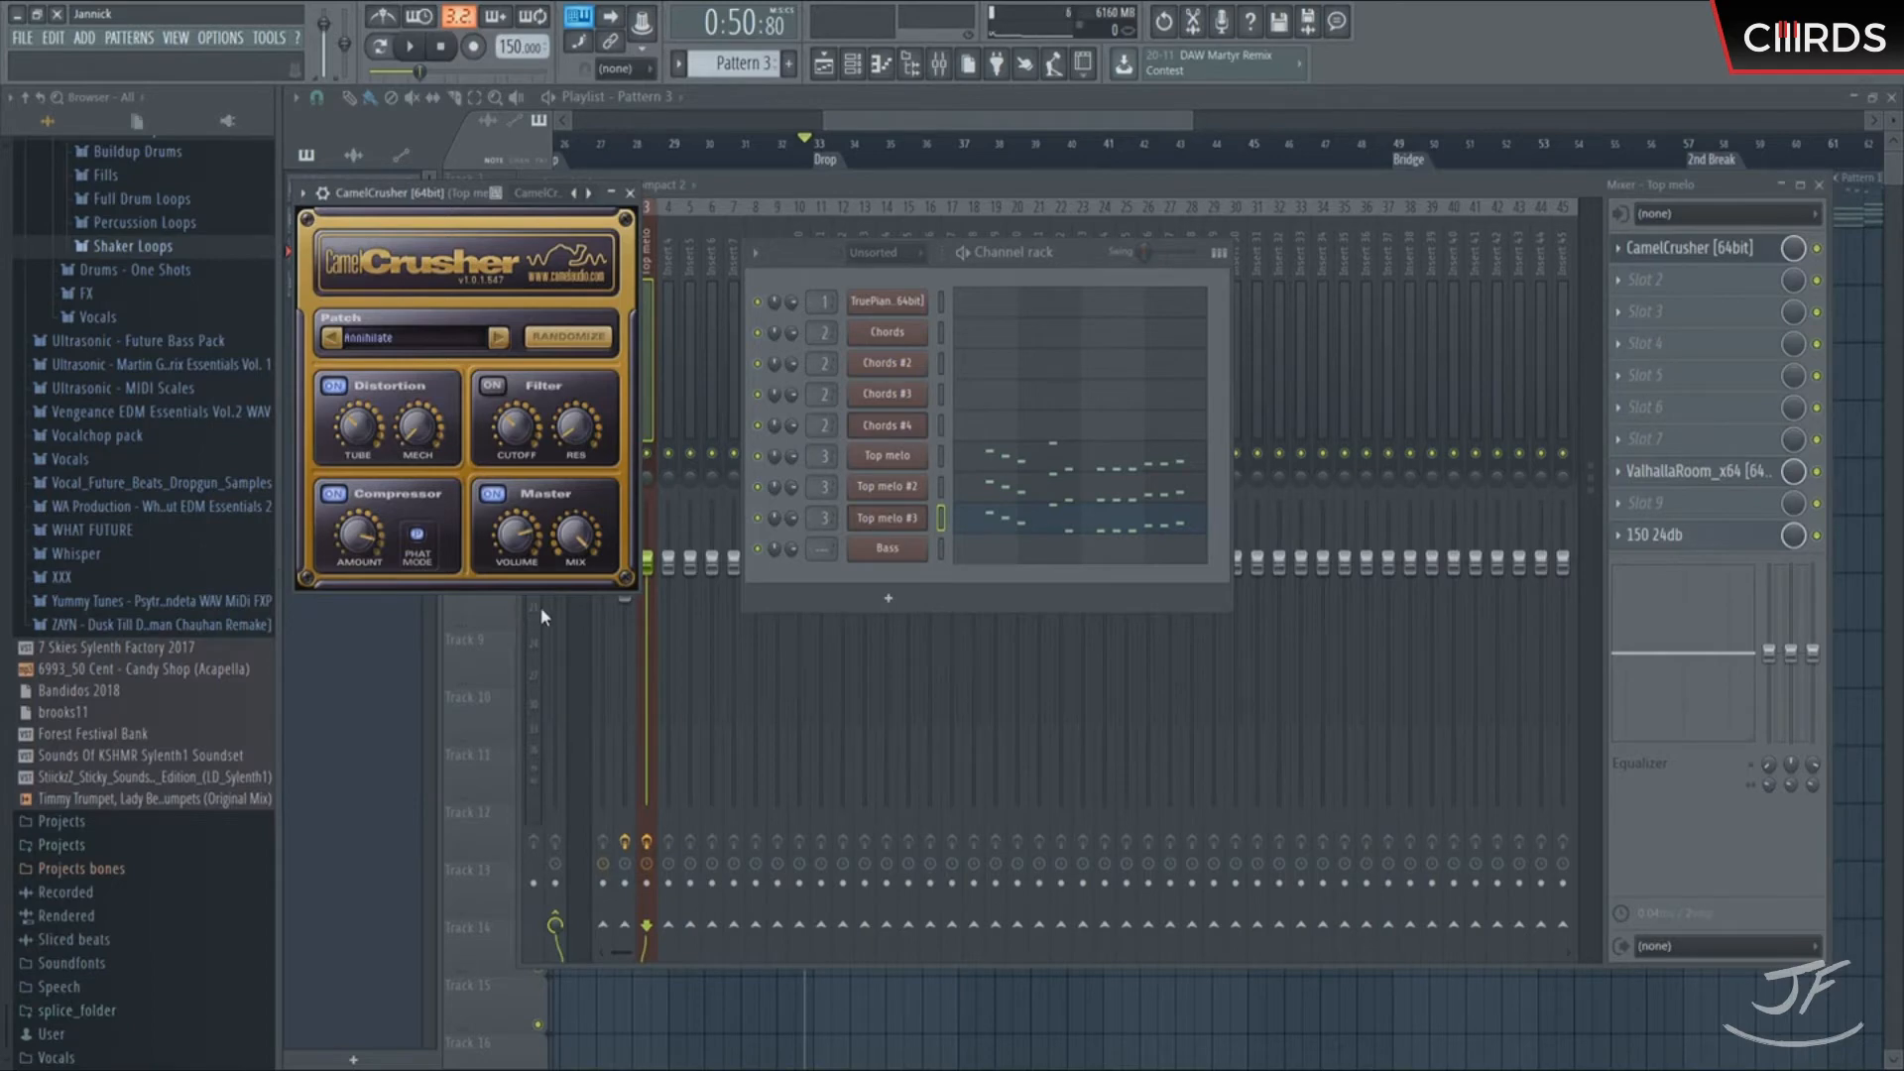
{"action": "left_click", "coordinate": [498, 338]}
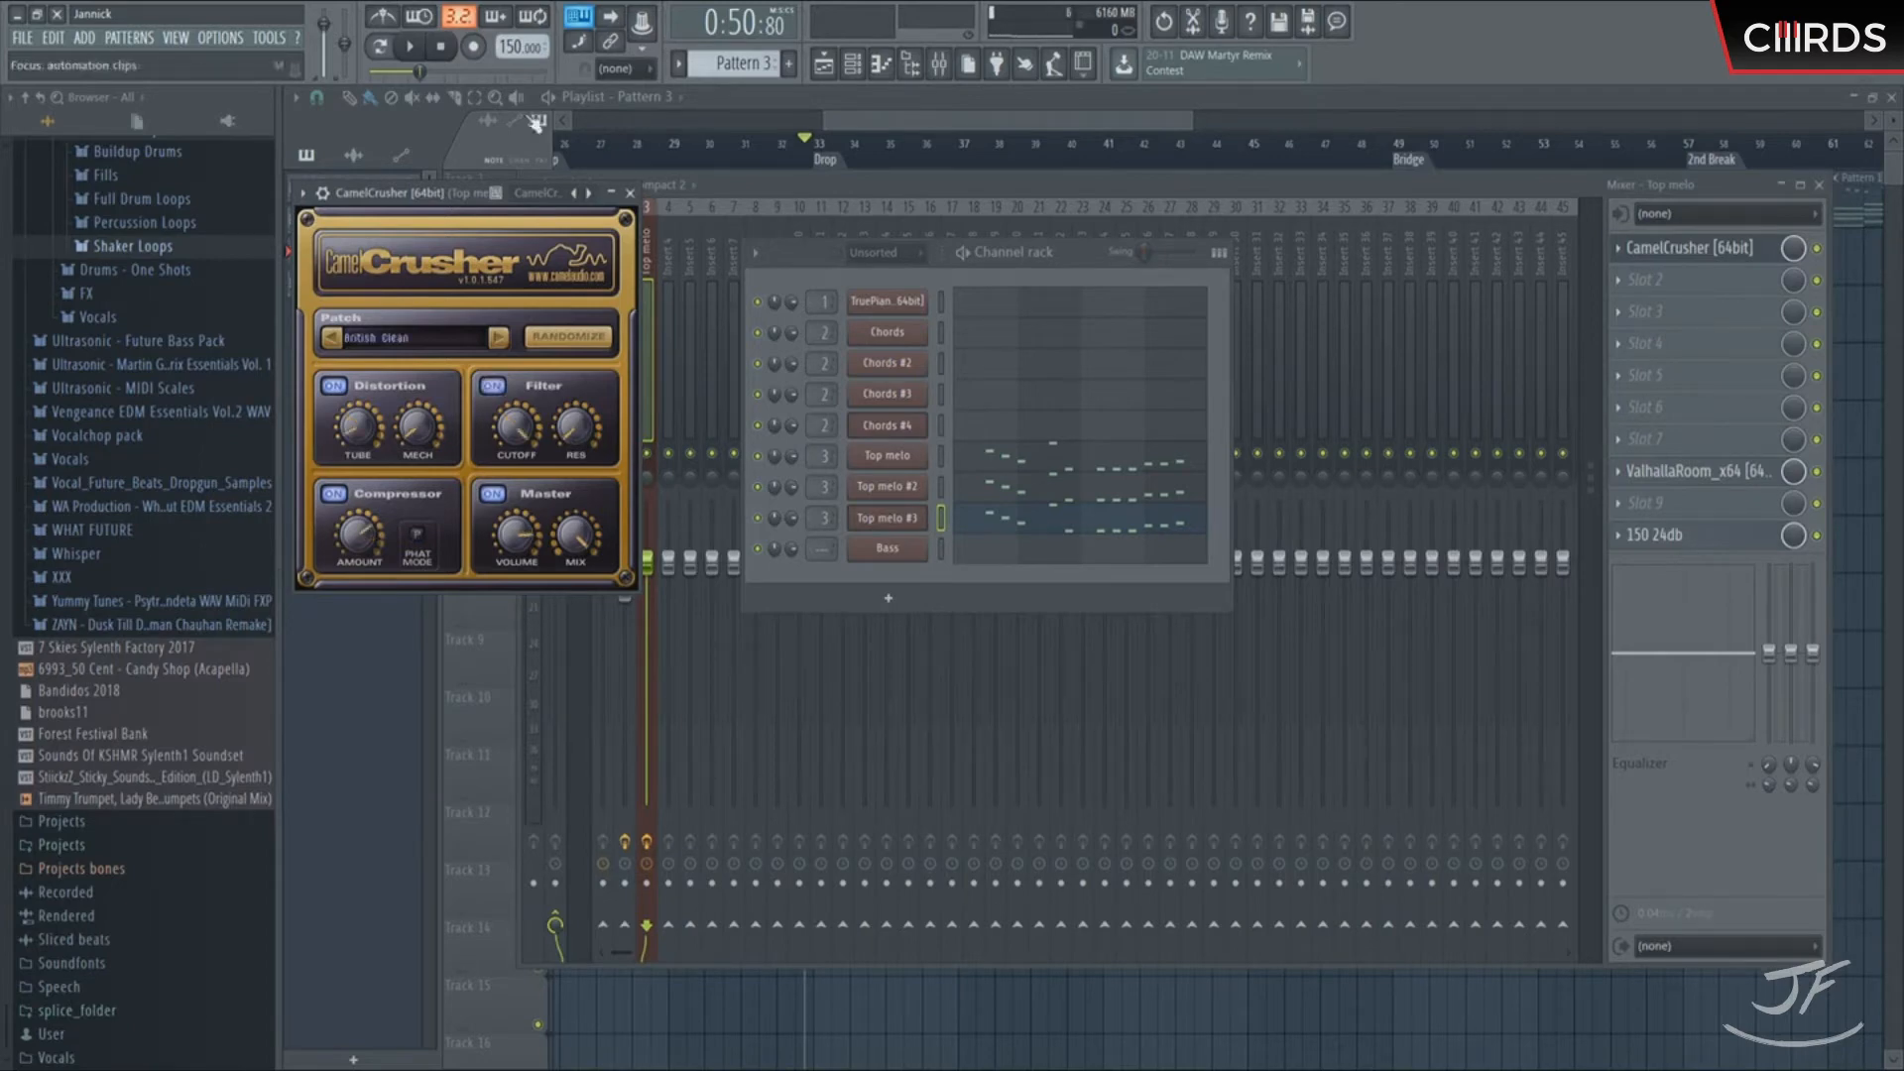
{"action": "left_click", "coordinate": [412, 48]}
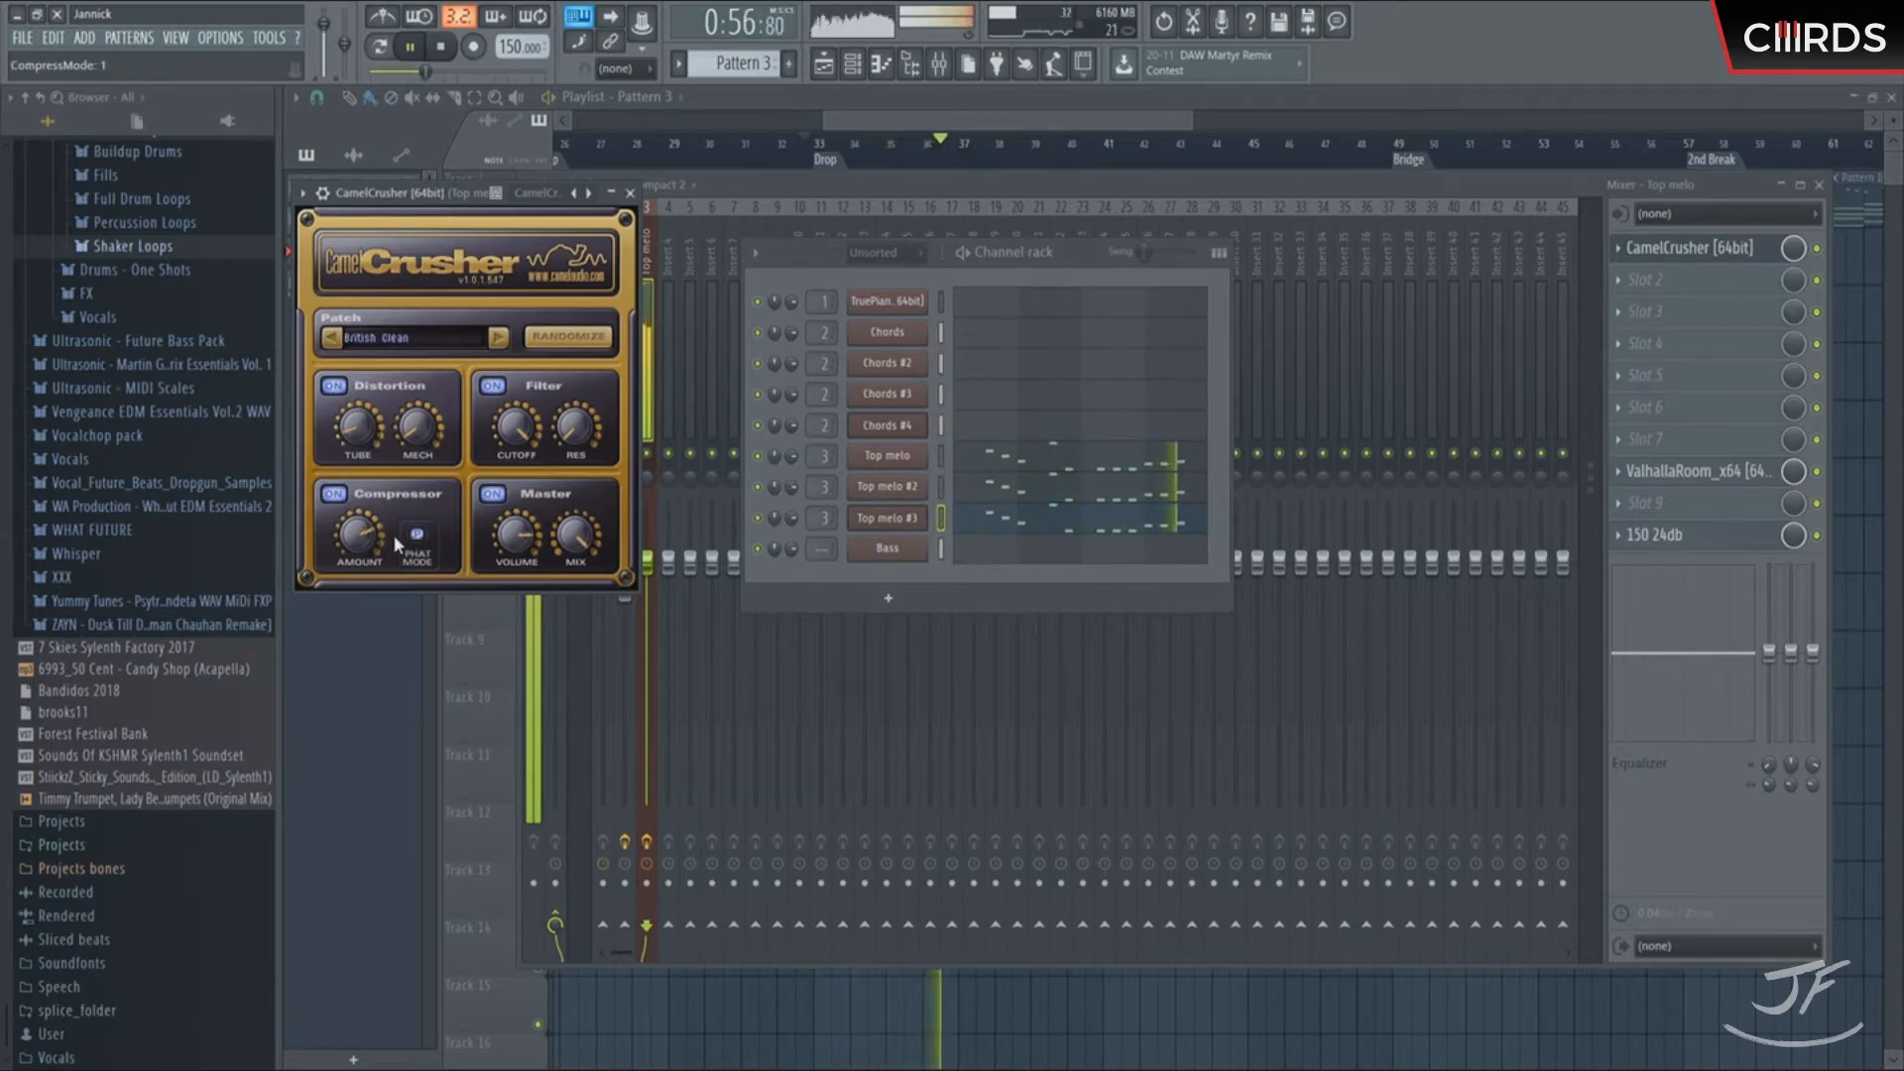
Lower the volume of mixer track 2 and the Top melo track, and readjust the Top melo track's ValhallaRoom reverb
{"action": "left_click", "coordinate": [848, 191]}
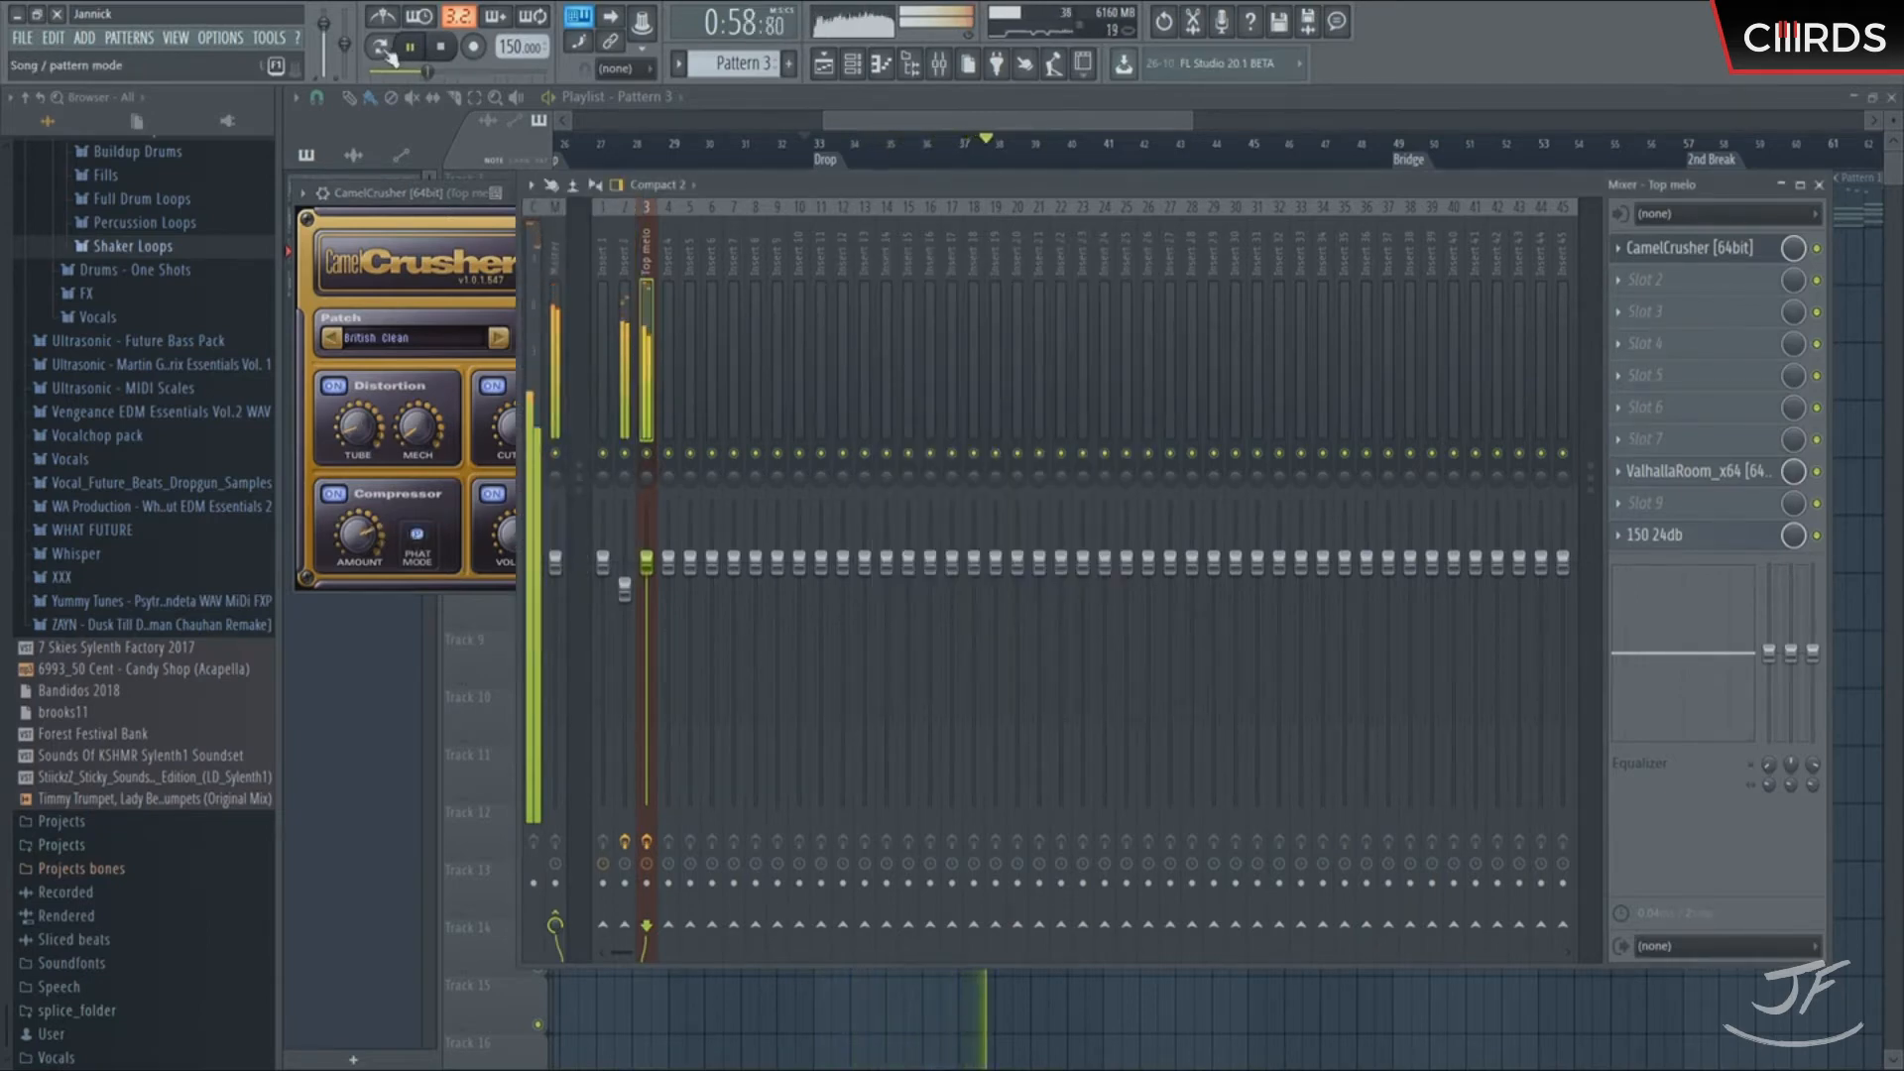
{"action": "left_click_drag", "start_coordinate": [629, 572], "coordinate": [647, 579]}
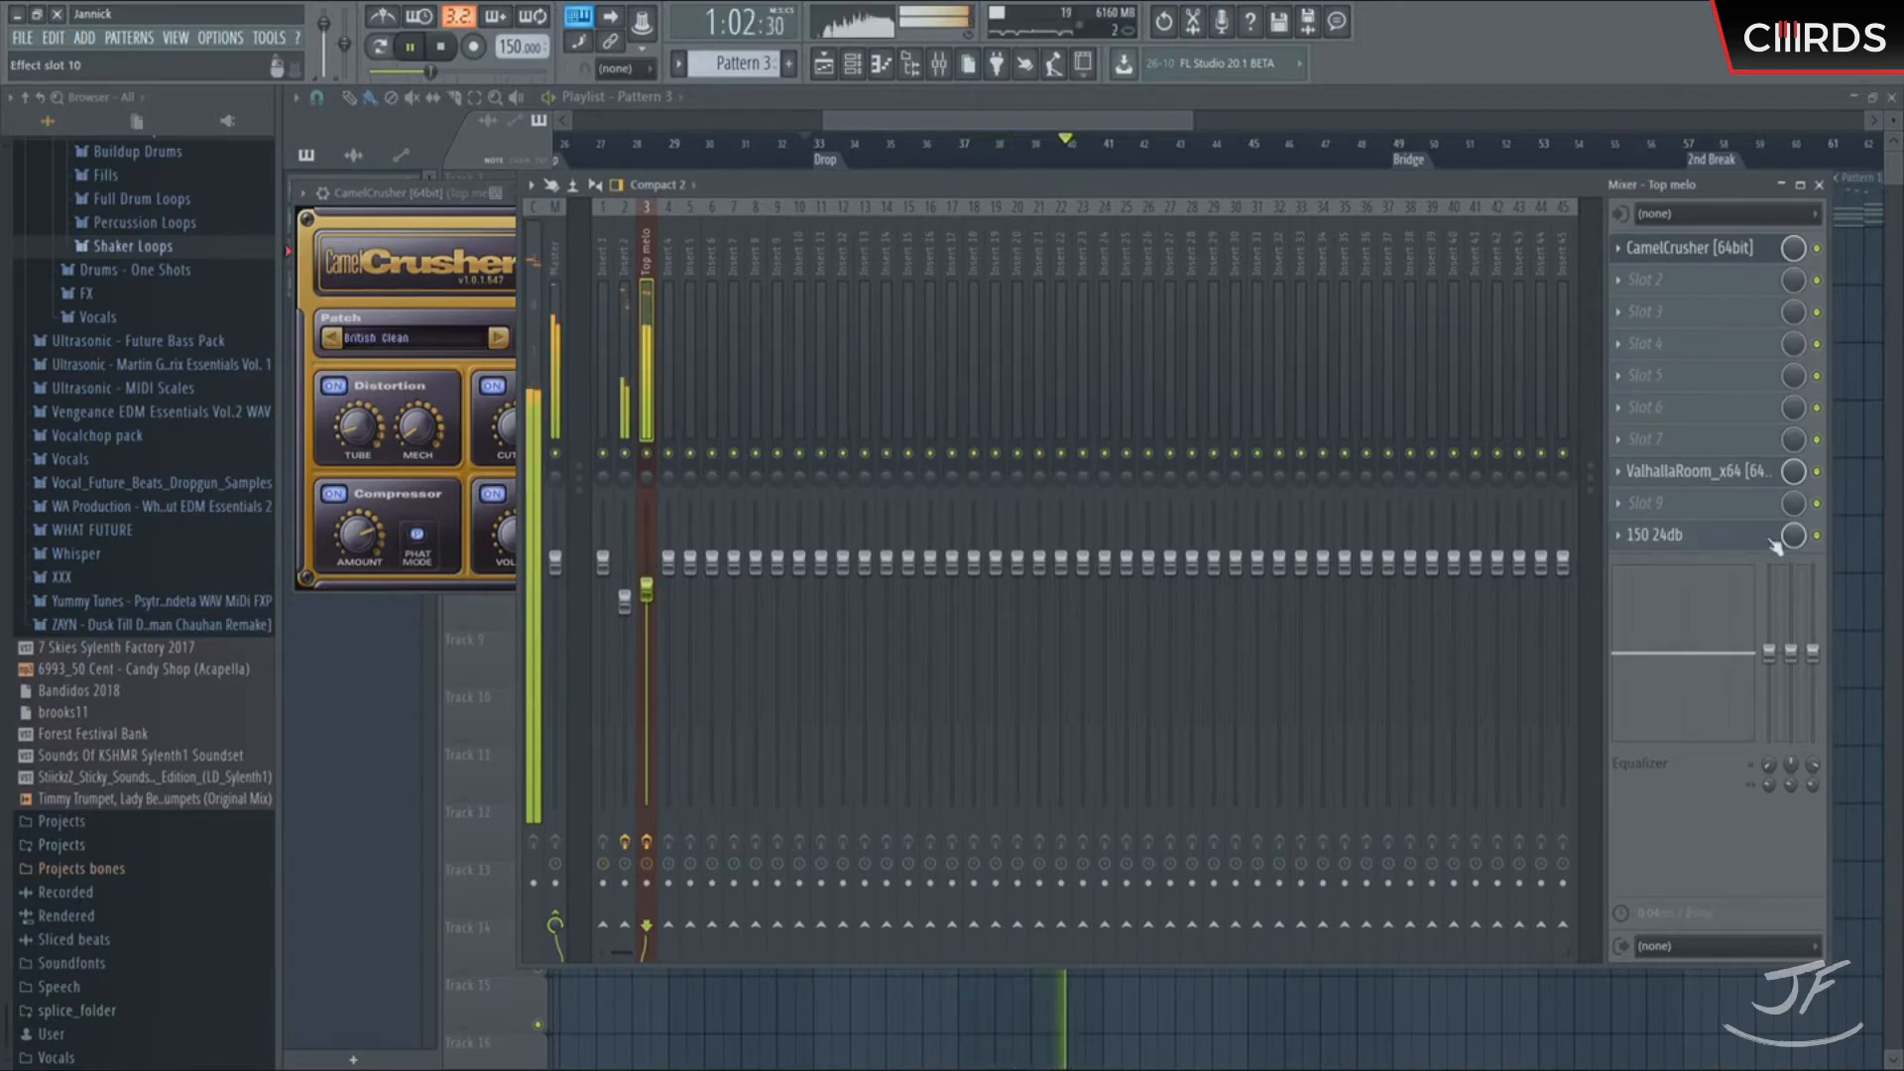
{"action": "left_click", "coordinate": [1691, 471]}
{"action": "left_click_drag", "start_coordinate": [651, 704], "coordinate": [616, 670]}
{"action": "left_click", "coordinate": [1197, 380]}
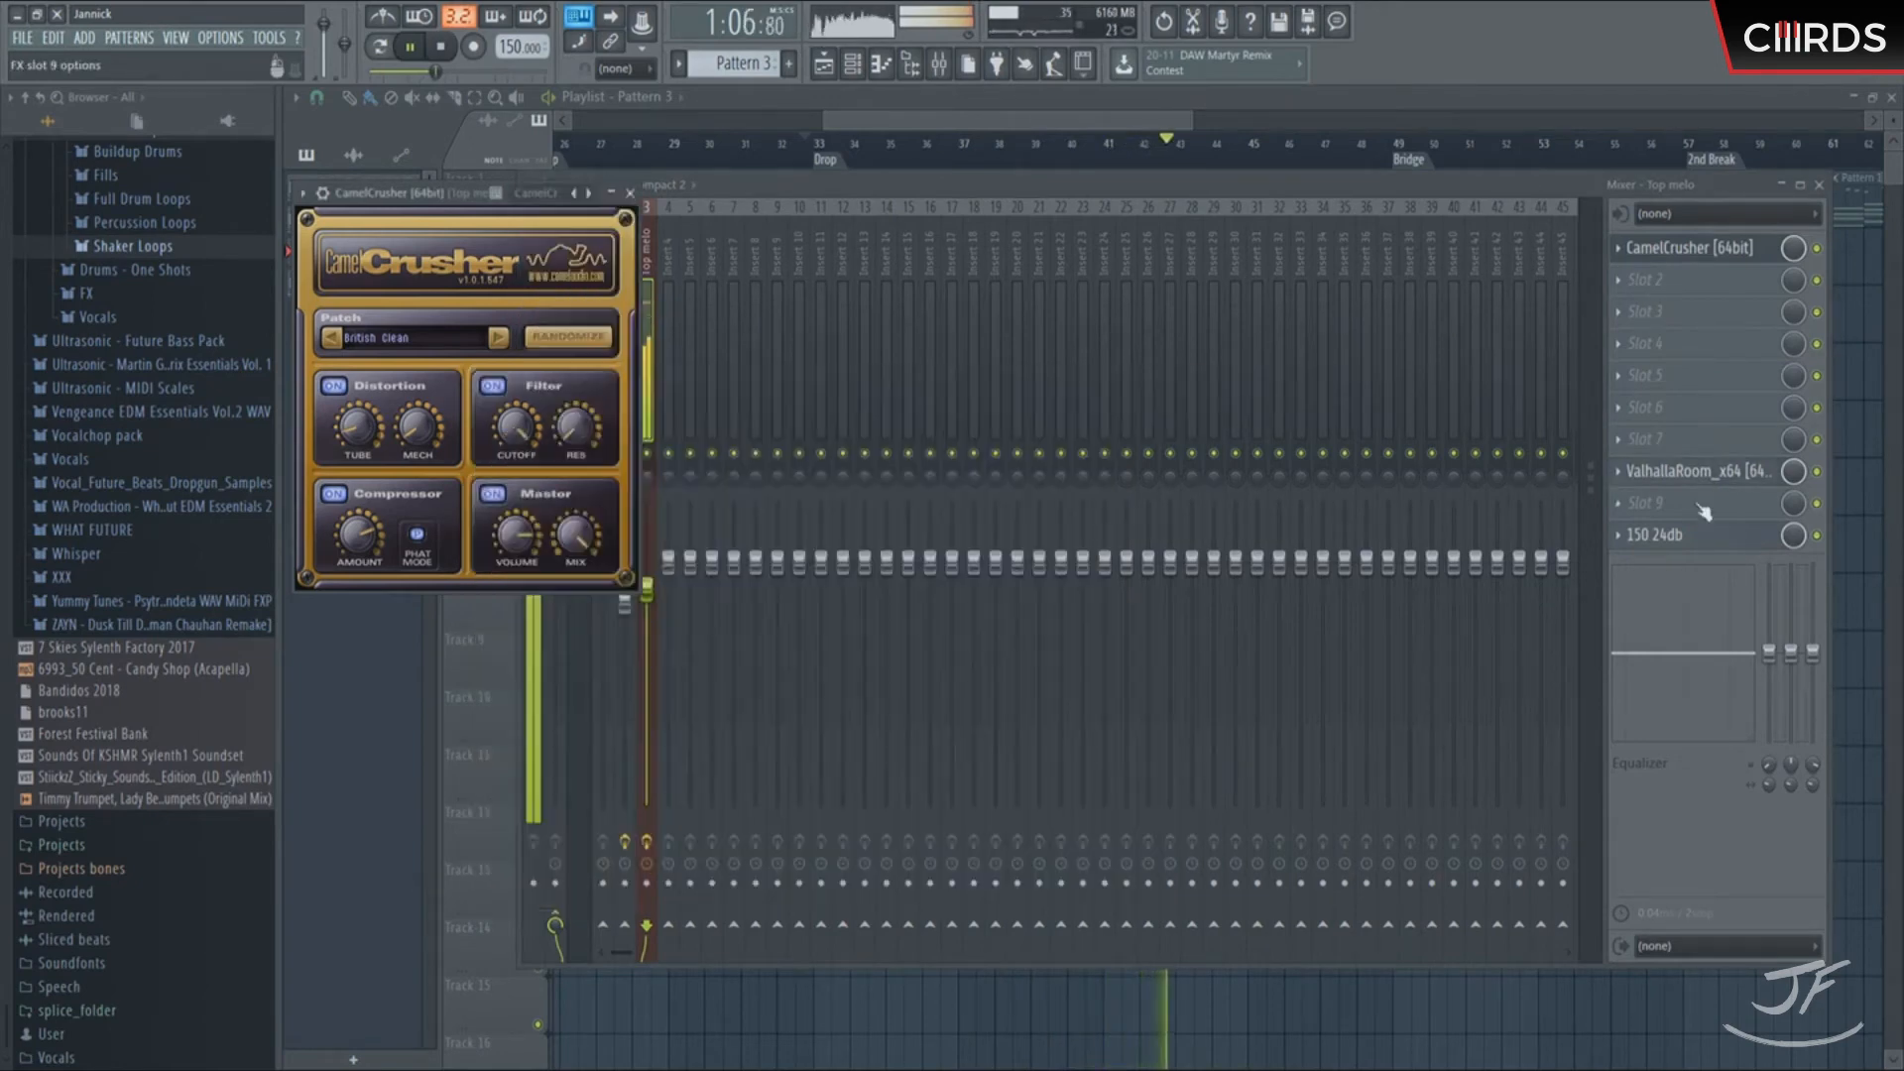
In the Top melo track's equalizer, set the low cut's Q to 0.277 and remove the boost near 10.9 kHz
{"action": "left_click", "coordinate": [1701, 540]}
{"action": "key", "text": "space"}
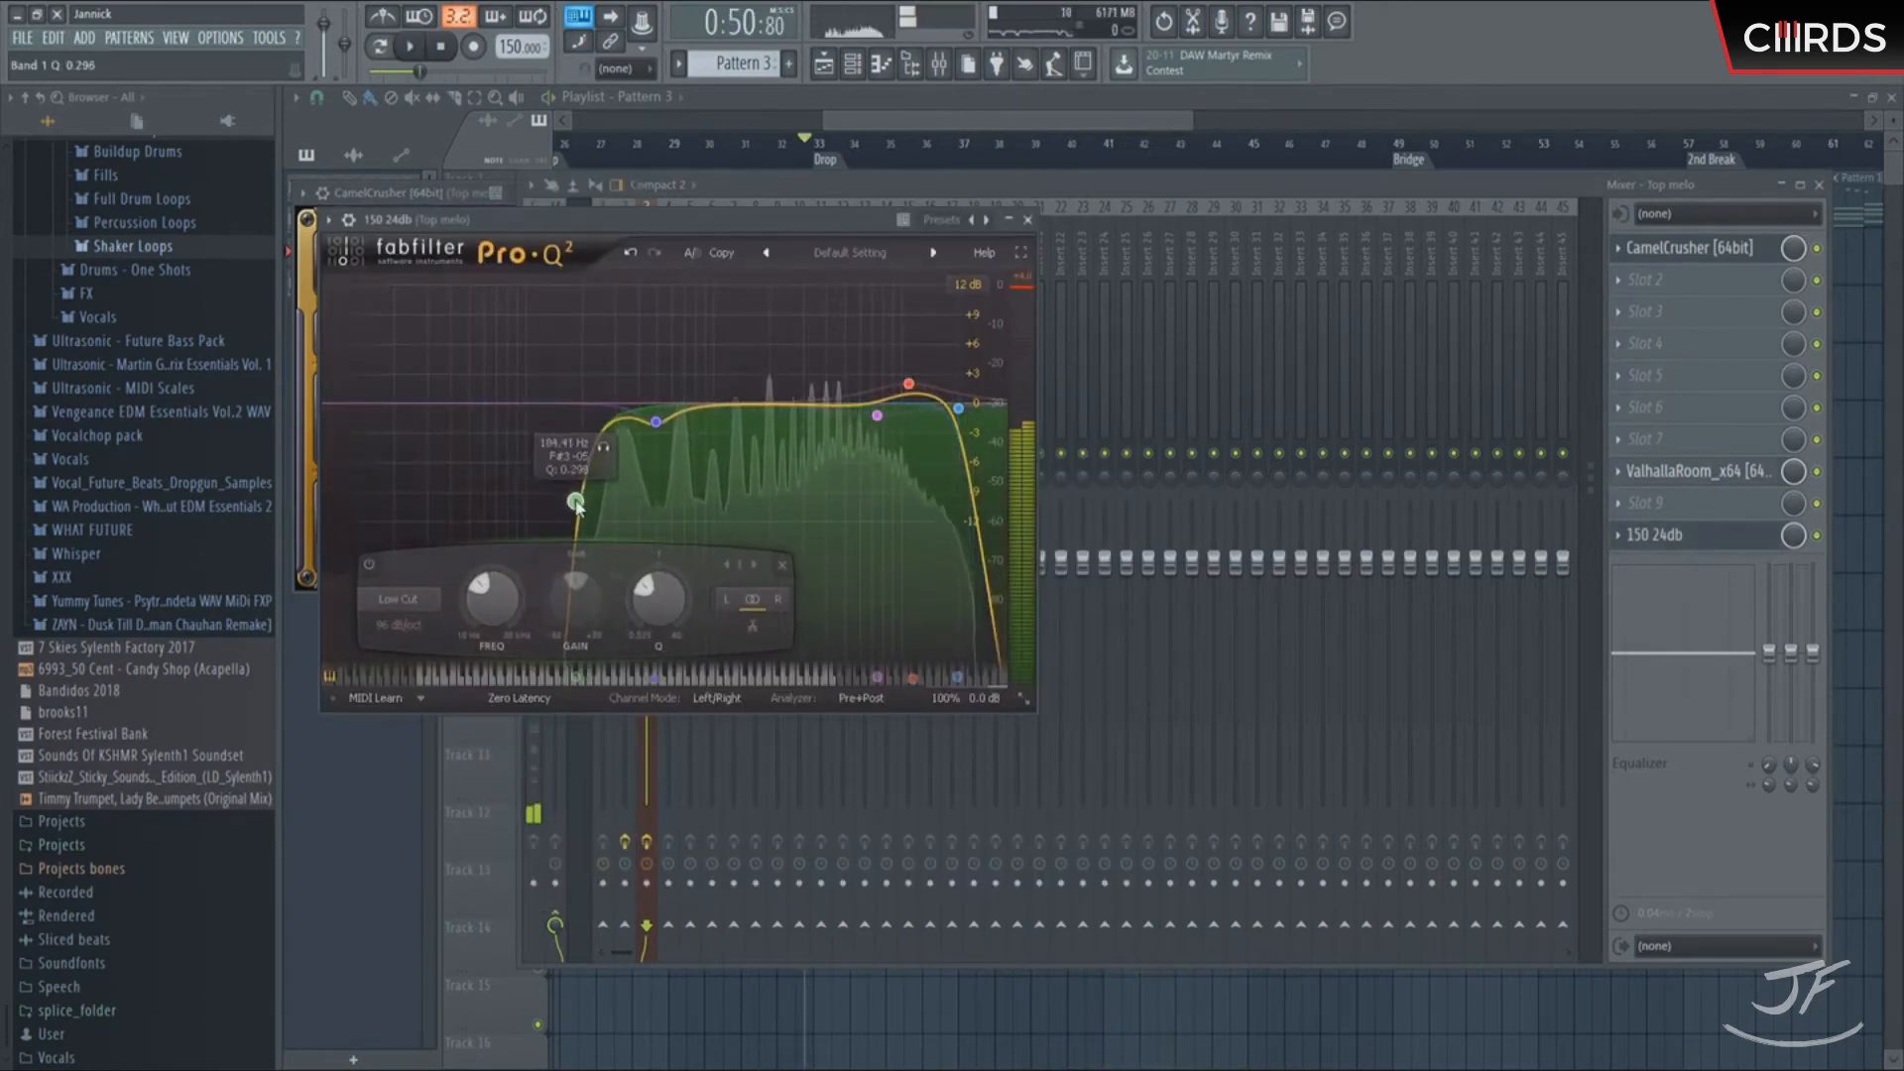
{"action": "left_click", "coordinate": [958, 408]}
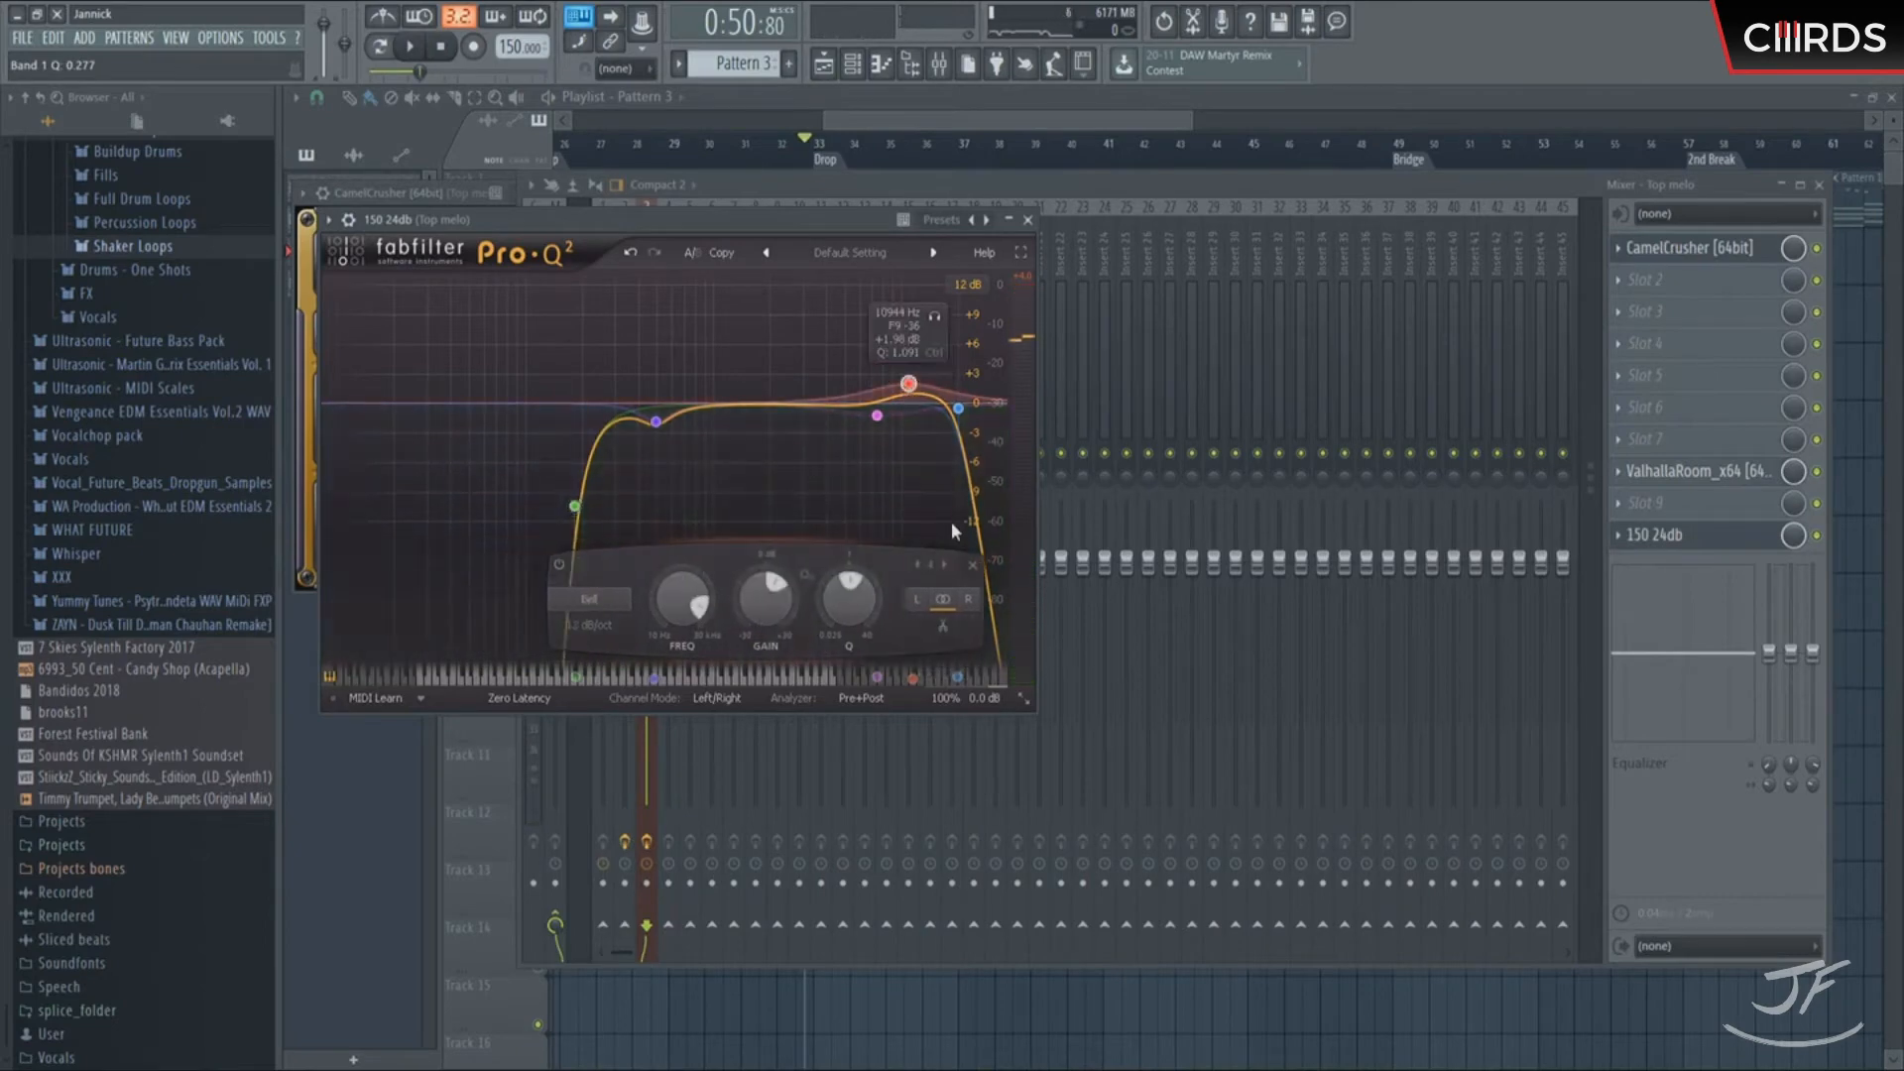
{"action": "key", "text": "space"}
{"action": "key", "text": "l"}
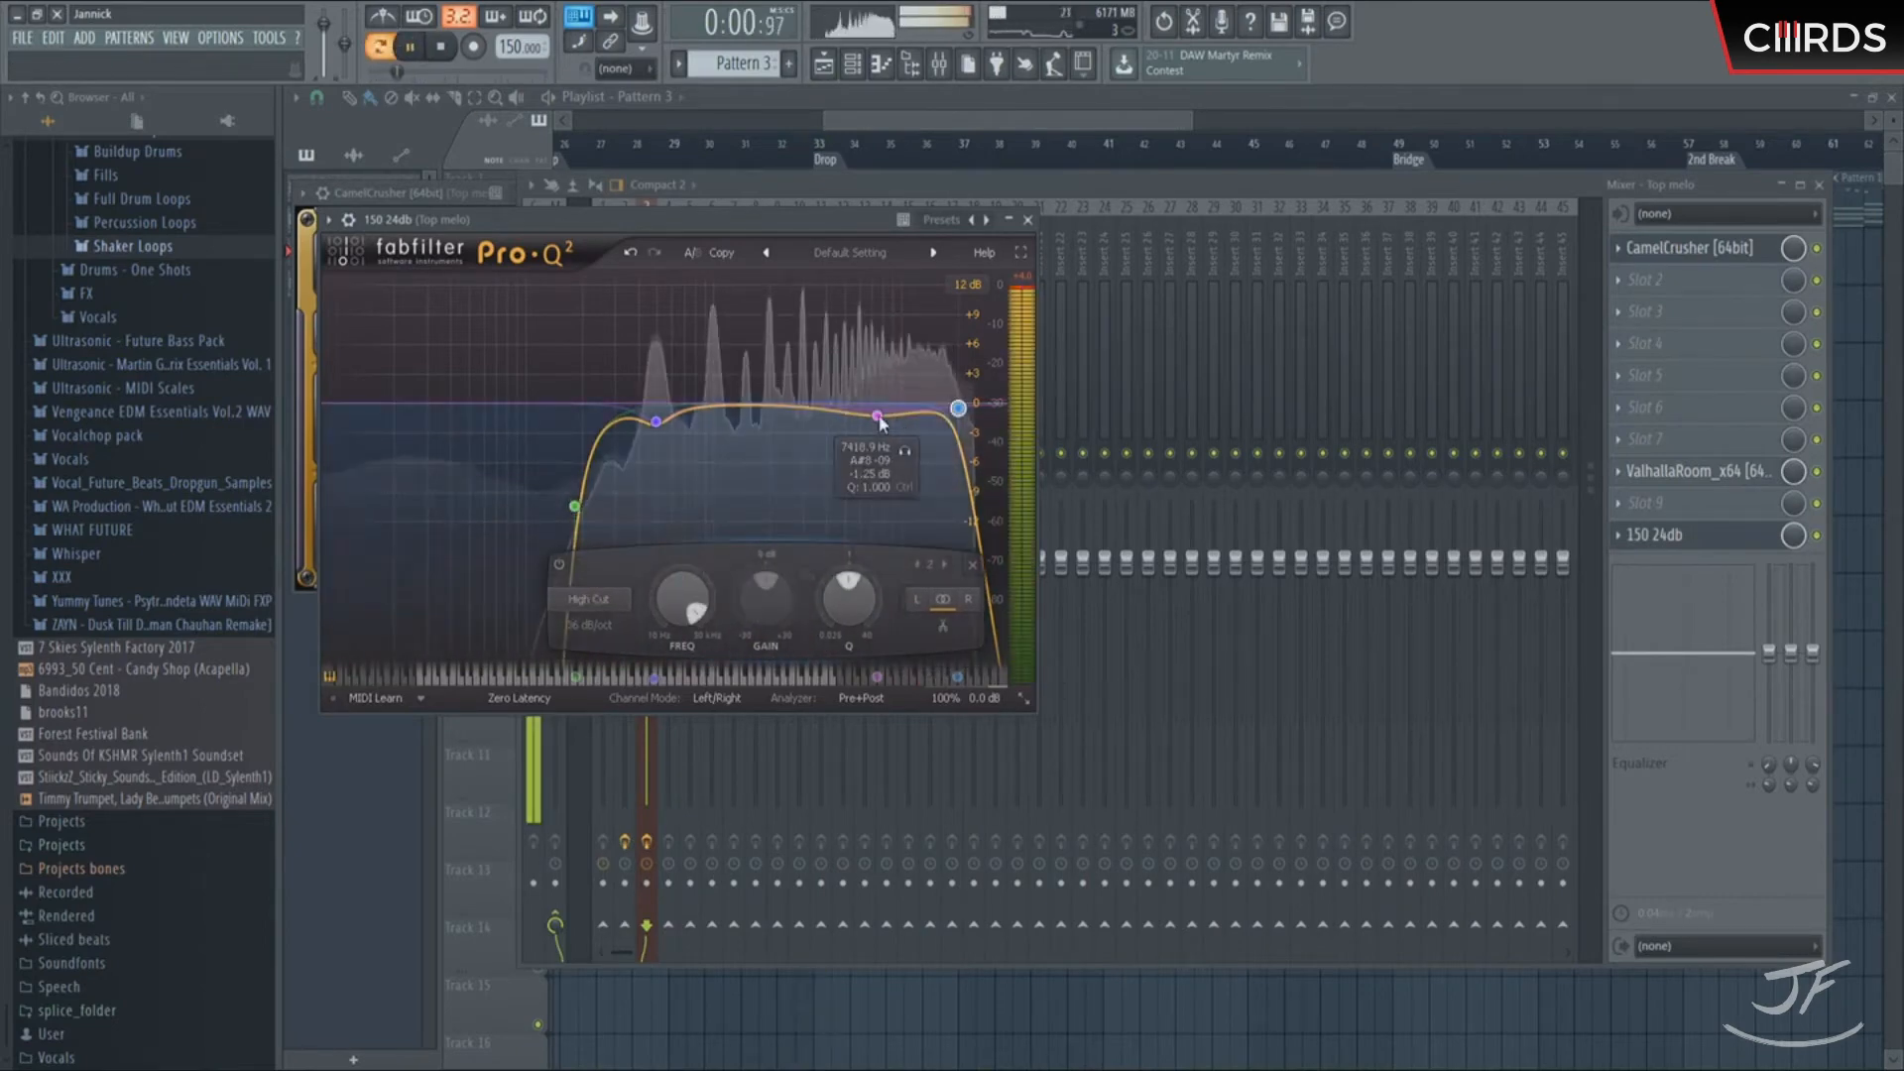
Soften the high cut to a Q of 0.44, move the treble dip slightly higher and readjust the low-mid dip
{"action": "left_click_drag", "start_coordinate": [878, 417], "coordinate": [891, 417]}
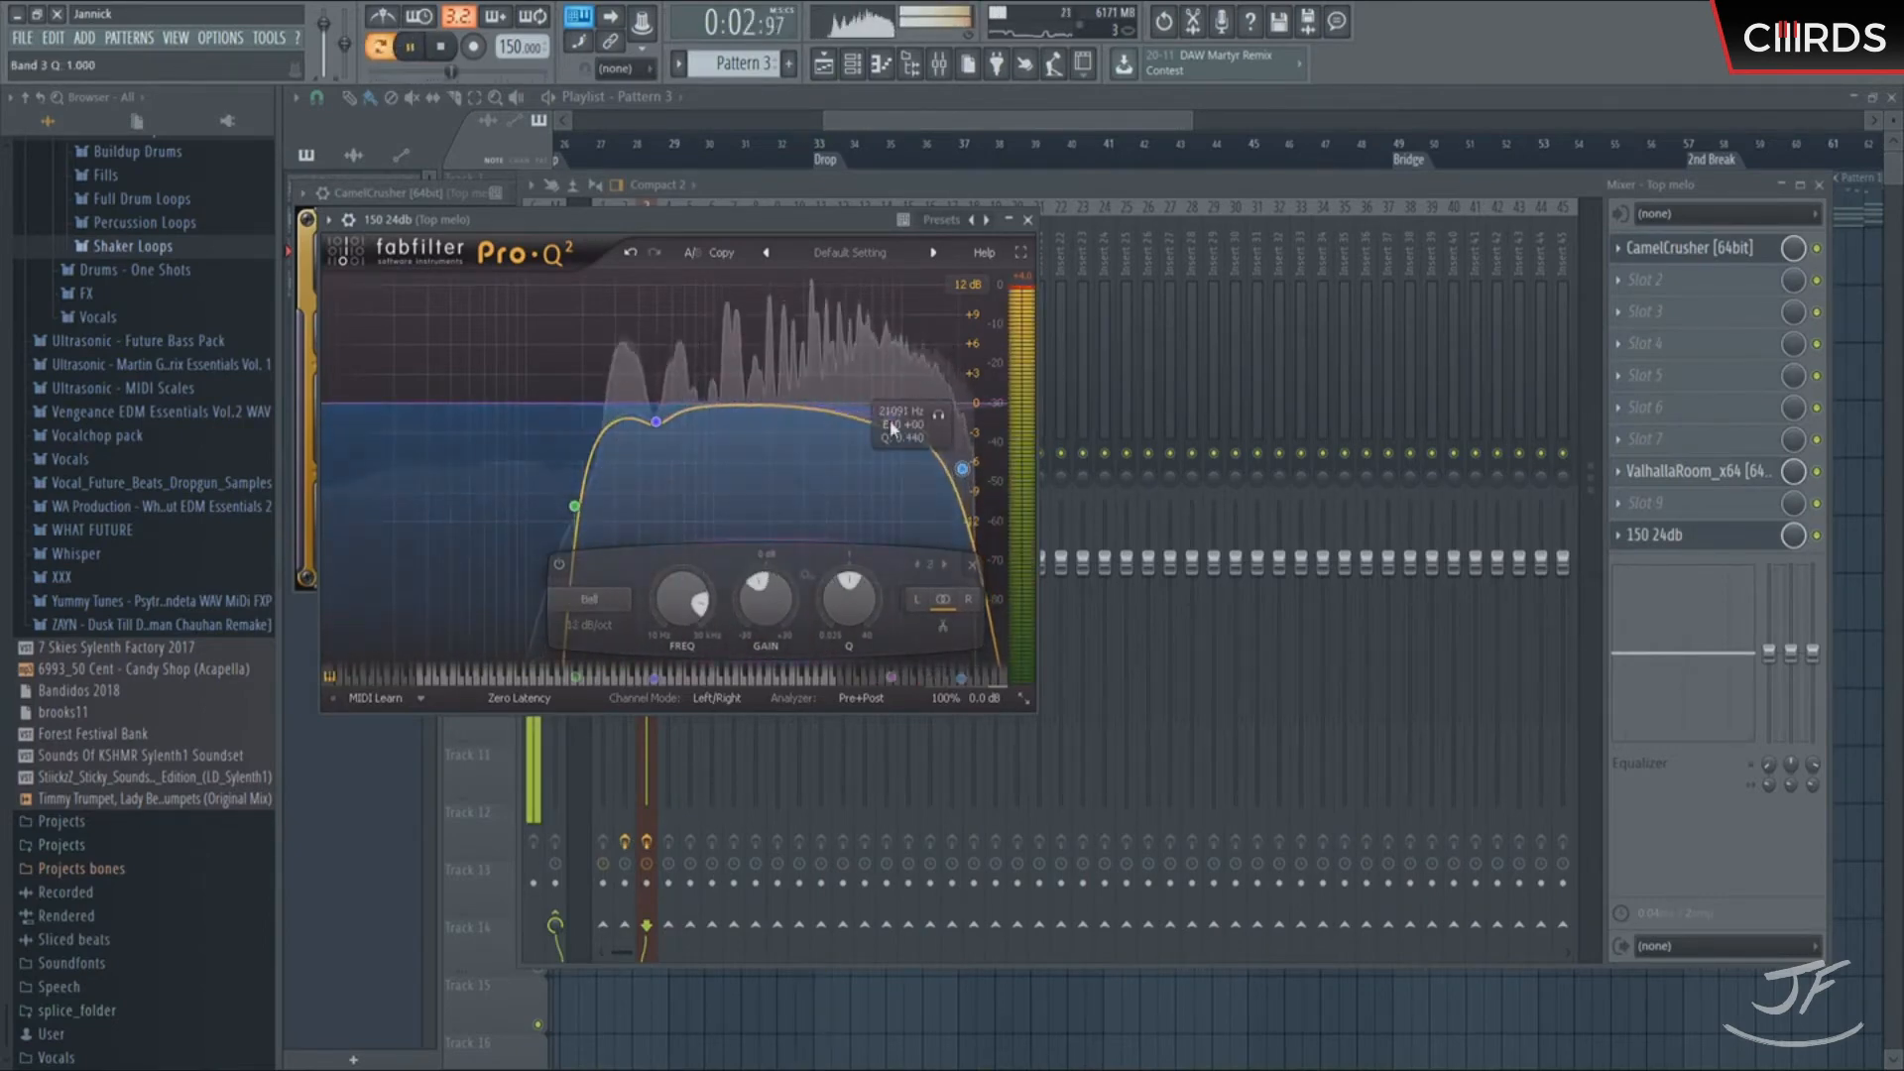
{"action": "left_click", "coordinate": [659, 420]}
{"action": "scroll", "coordinate": [659, 422], "scroll_direction": "down", "scroll_amount": 3}
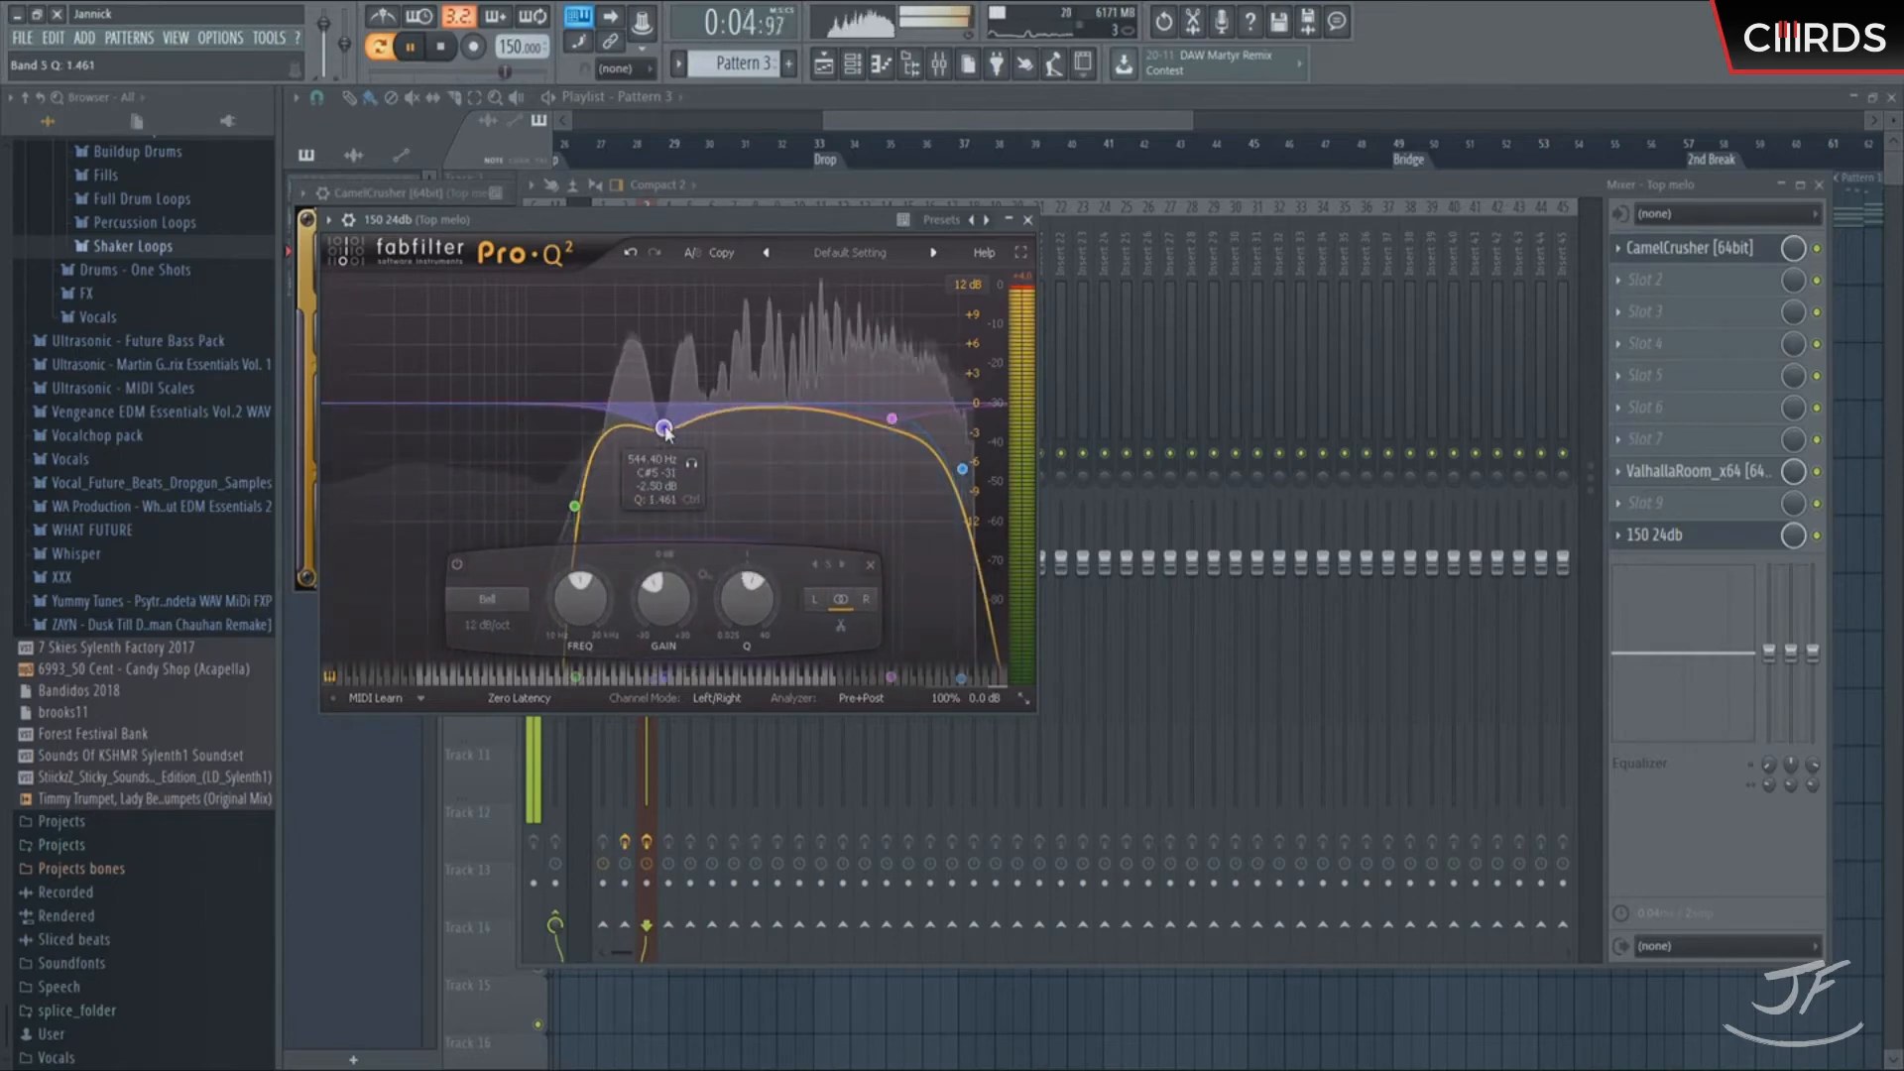
{"action": "left_click_drag", "start_coordinate": [657, 421], "coordinate": [641, 423]}
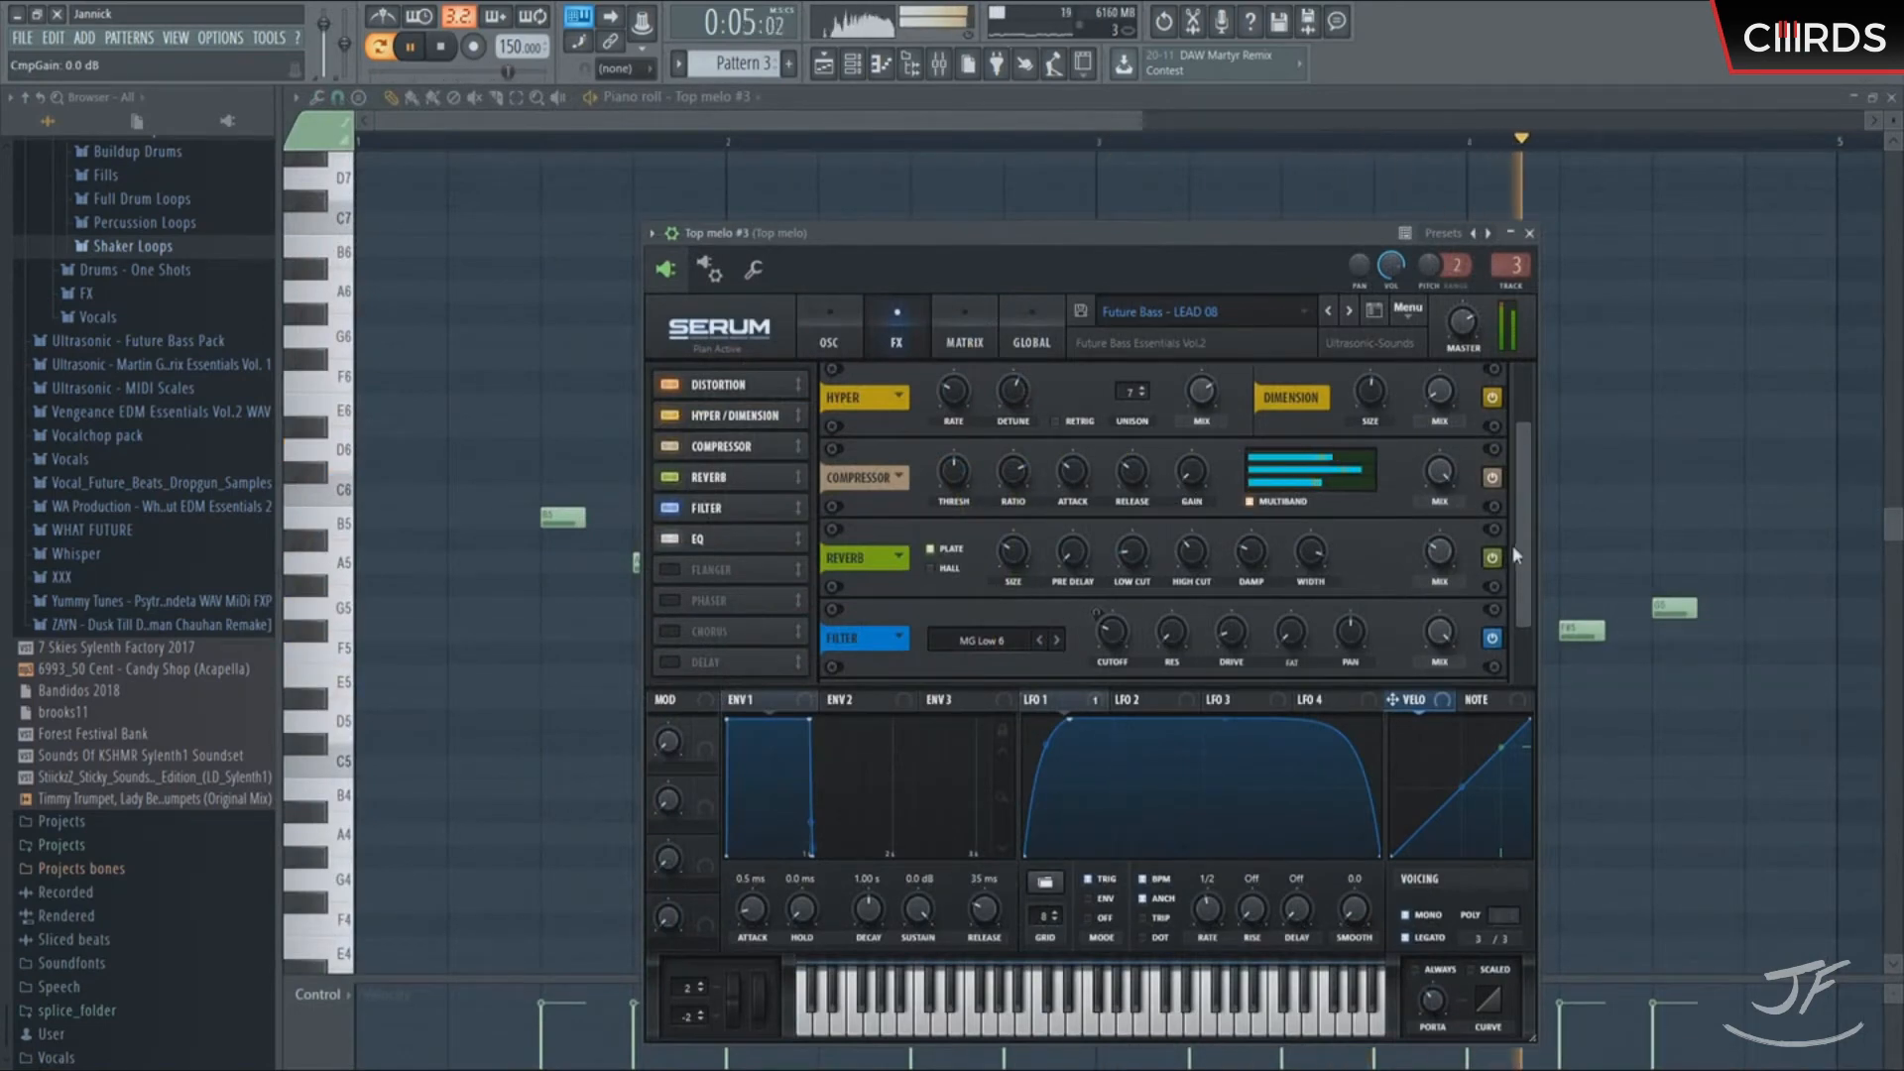
Review the Serum effects of Top melo #3, and audition that layer solo and together with the other Top melo layers
{"action": "left_click_drag", "start_coordinate": [1525, 577], "coordinate": [1536, 628]}
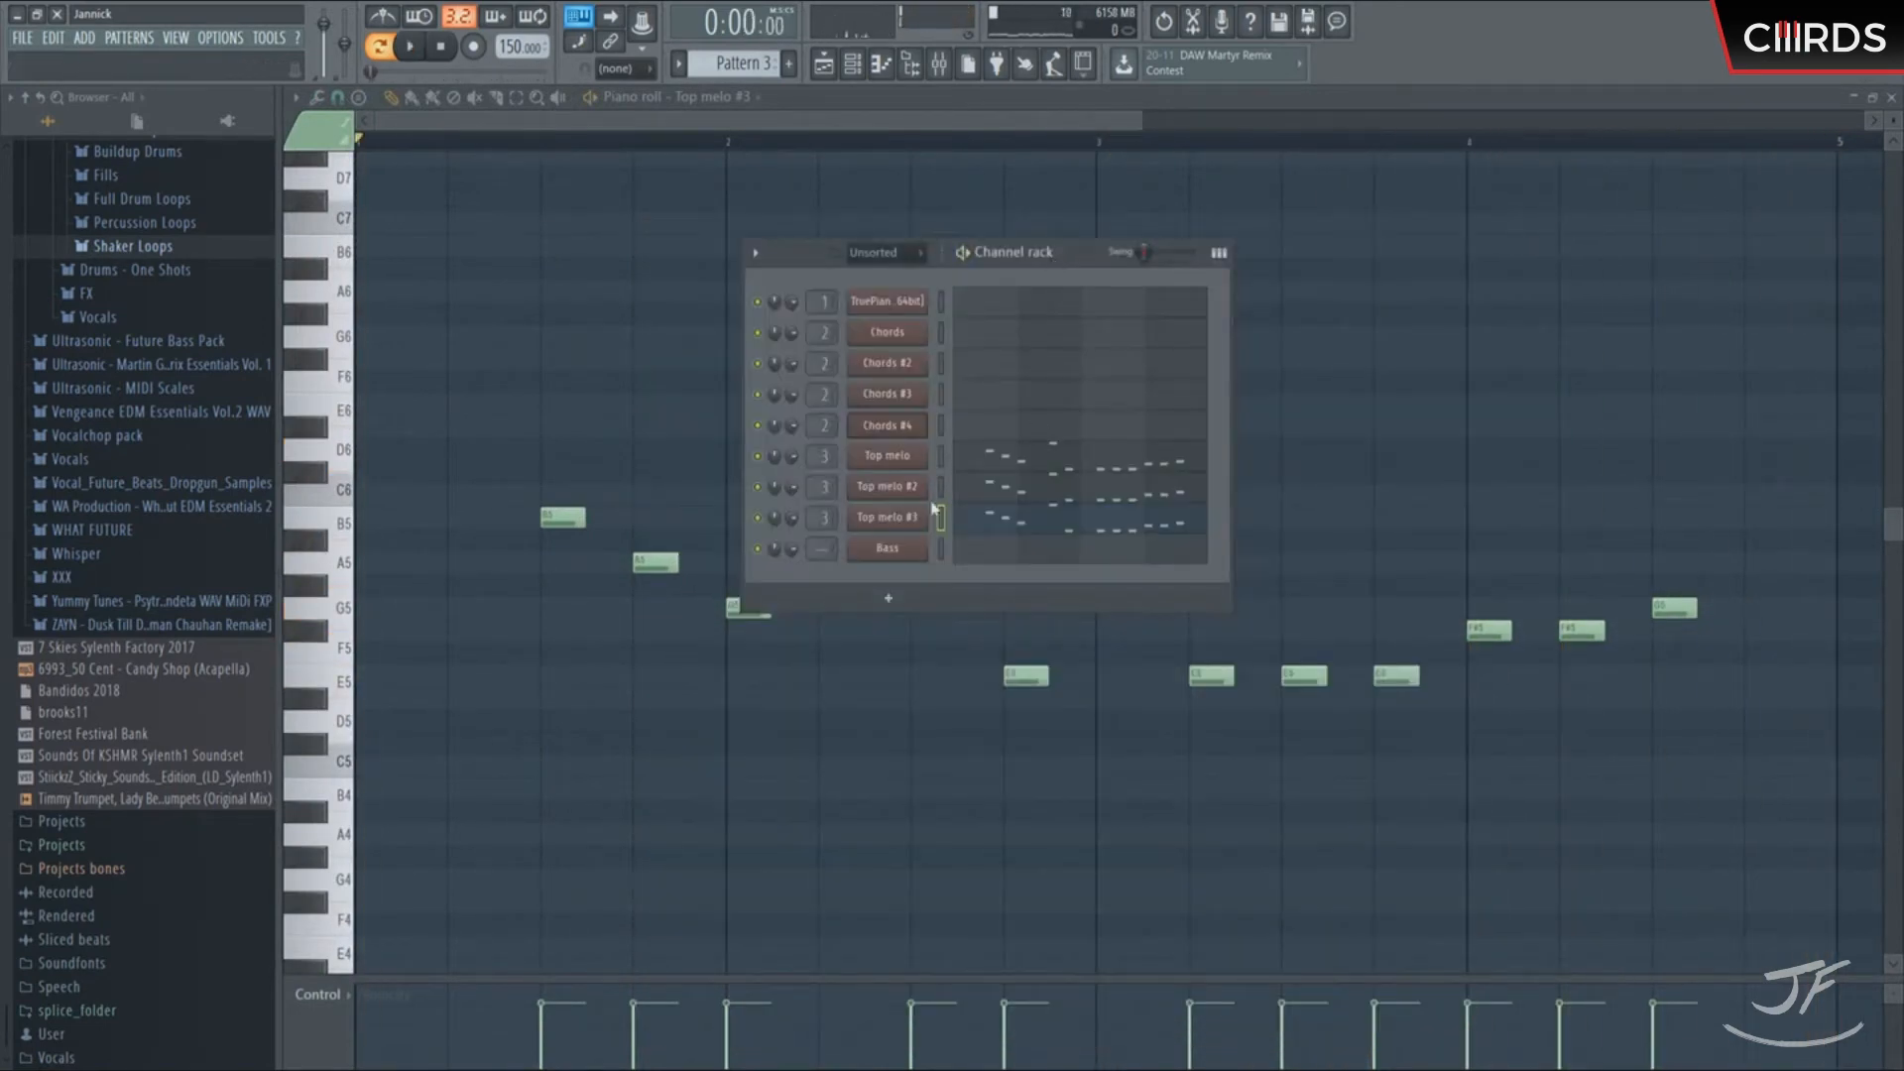
{"action": "key", "text": "space"}
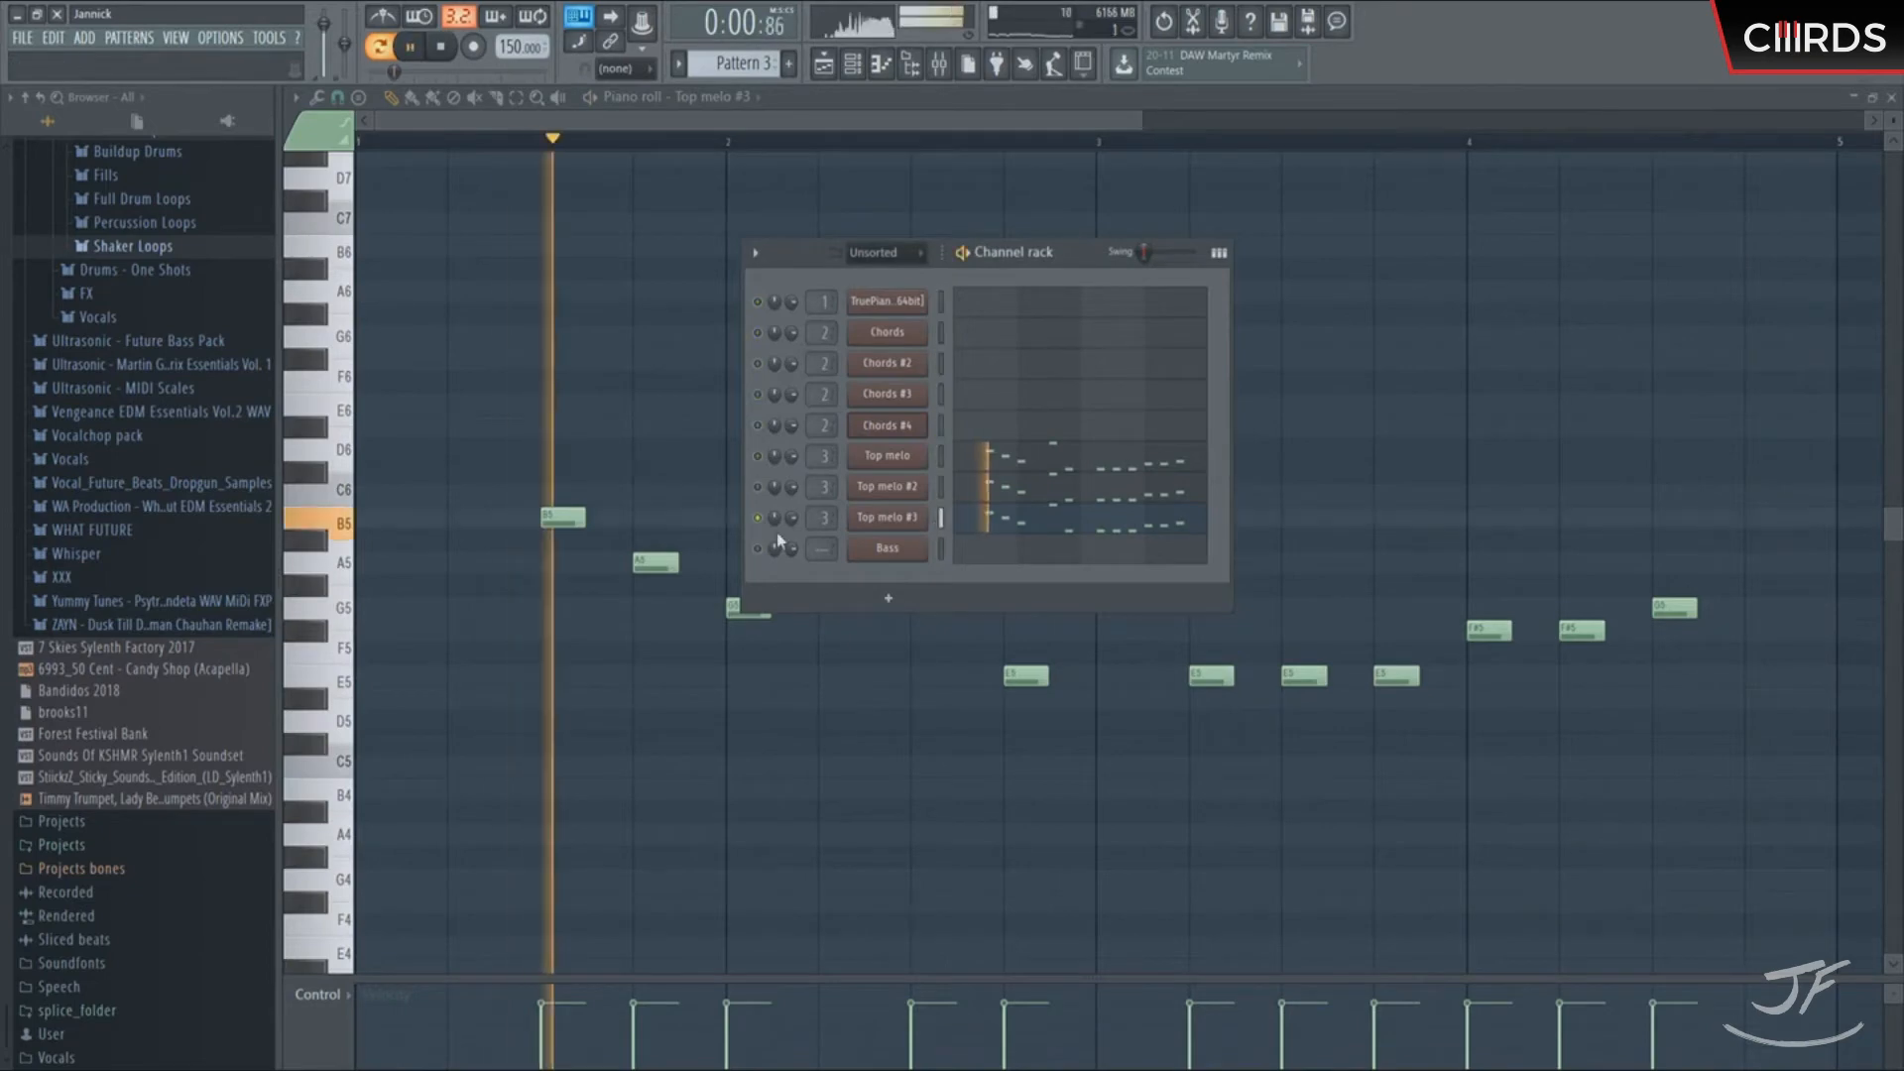
{"action": "right_click", "coordinate": [757, 518]}
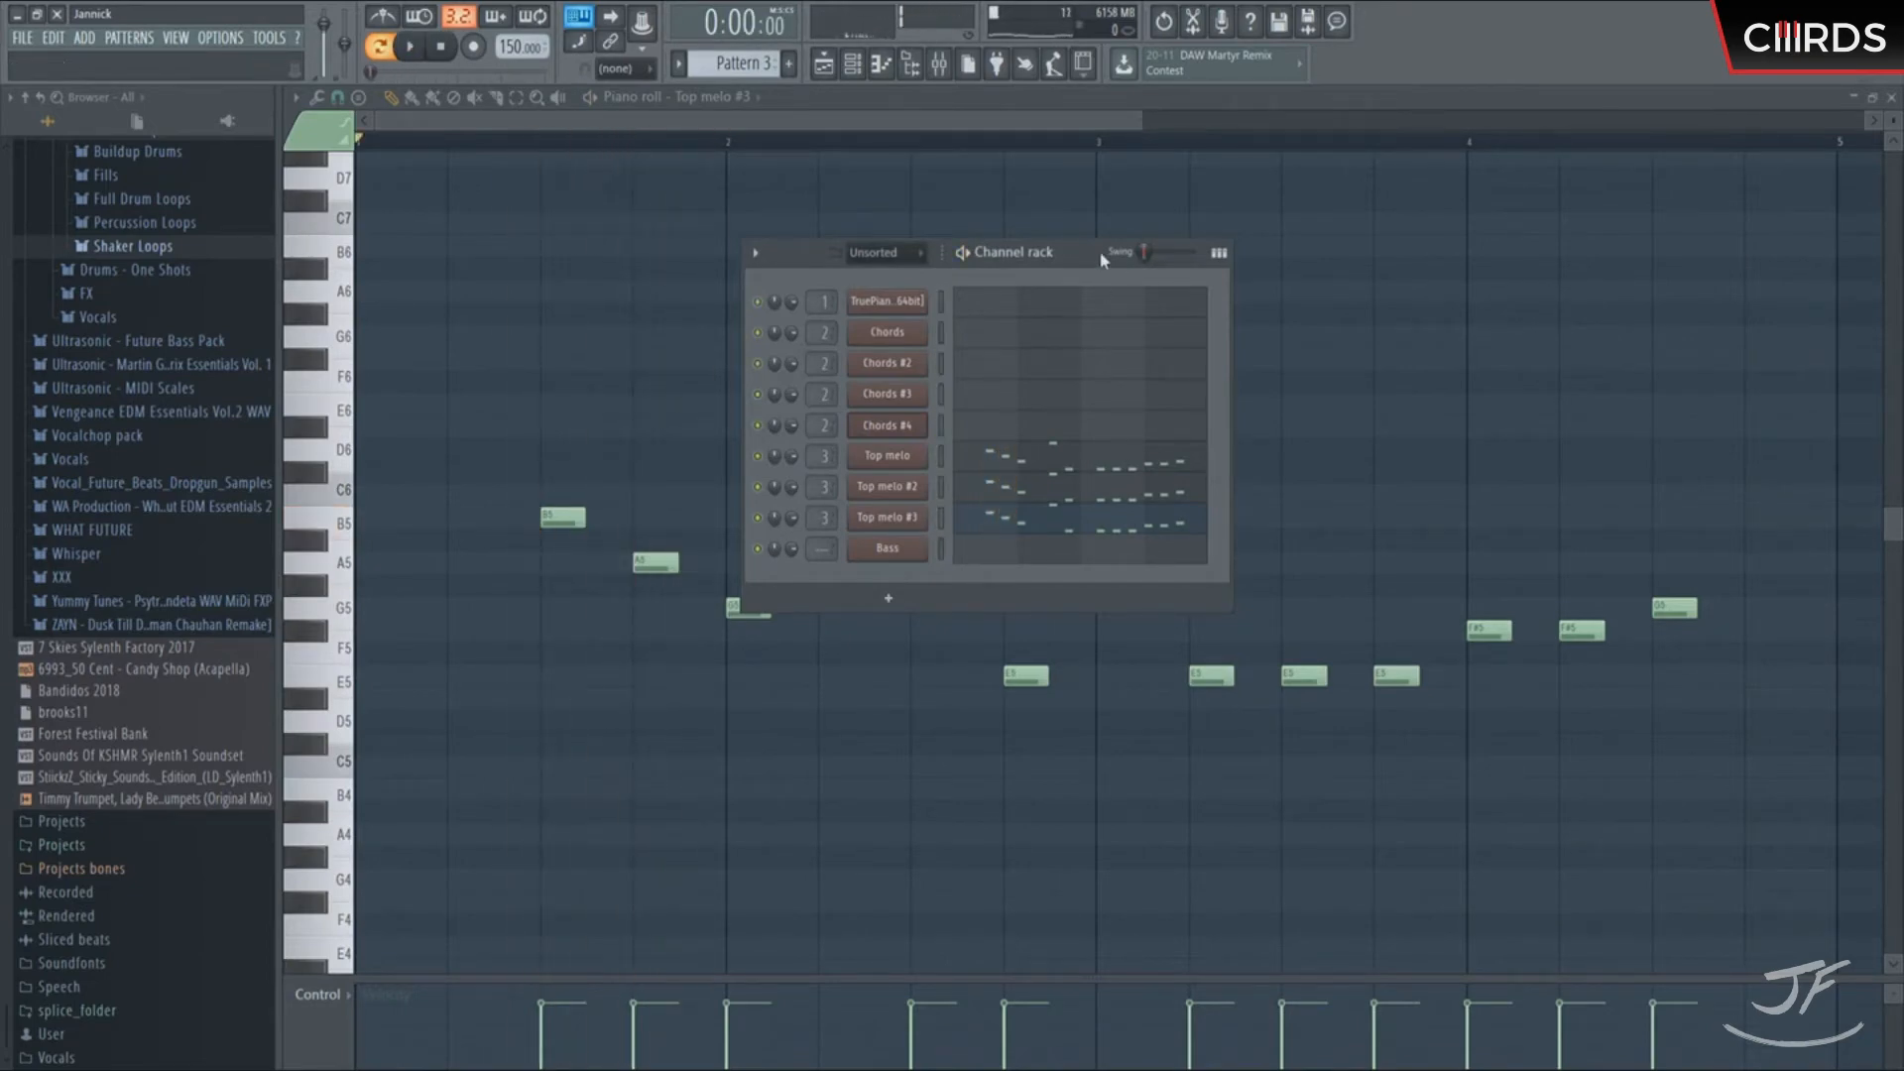
{"action": "key", "text": "space"}
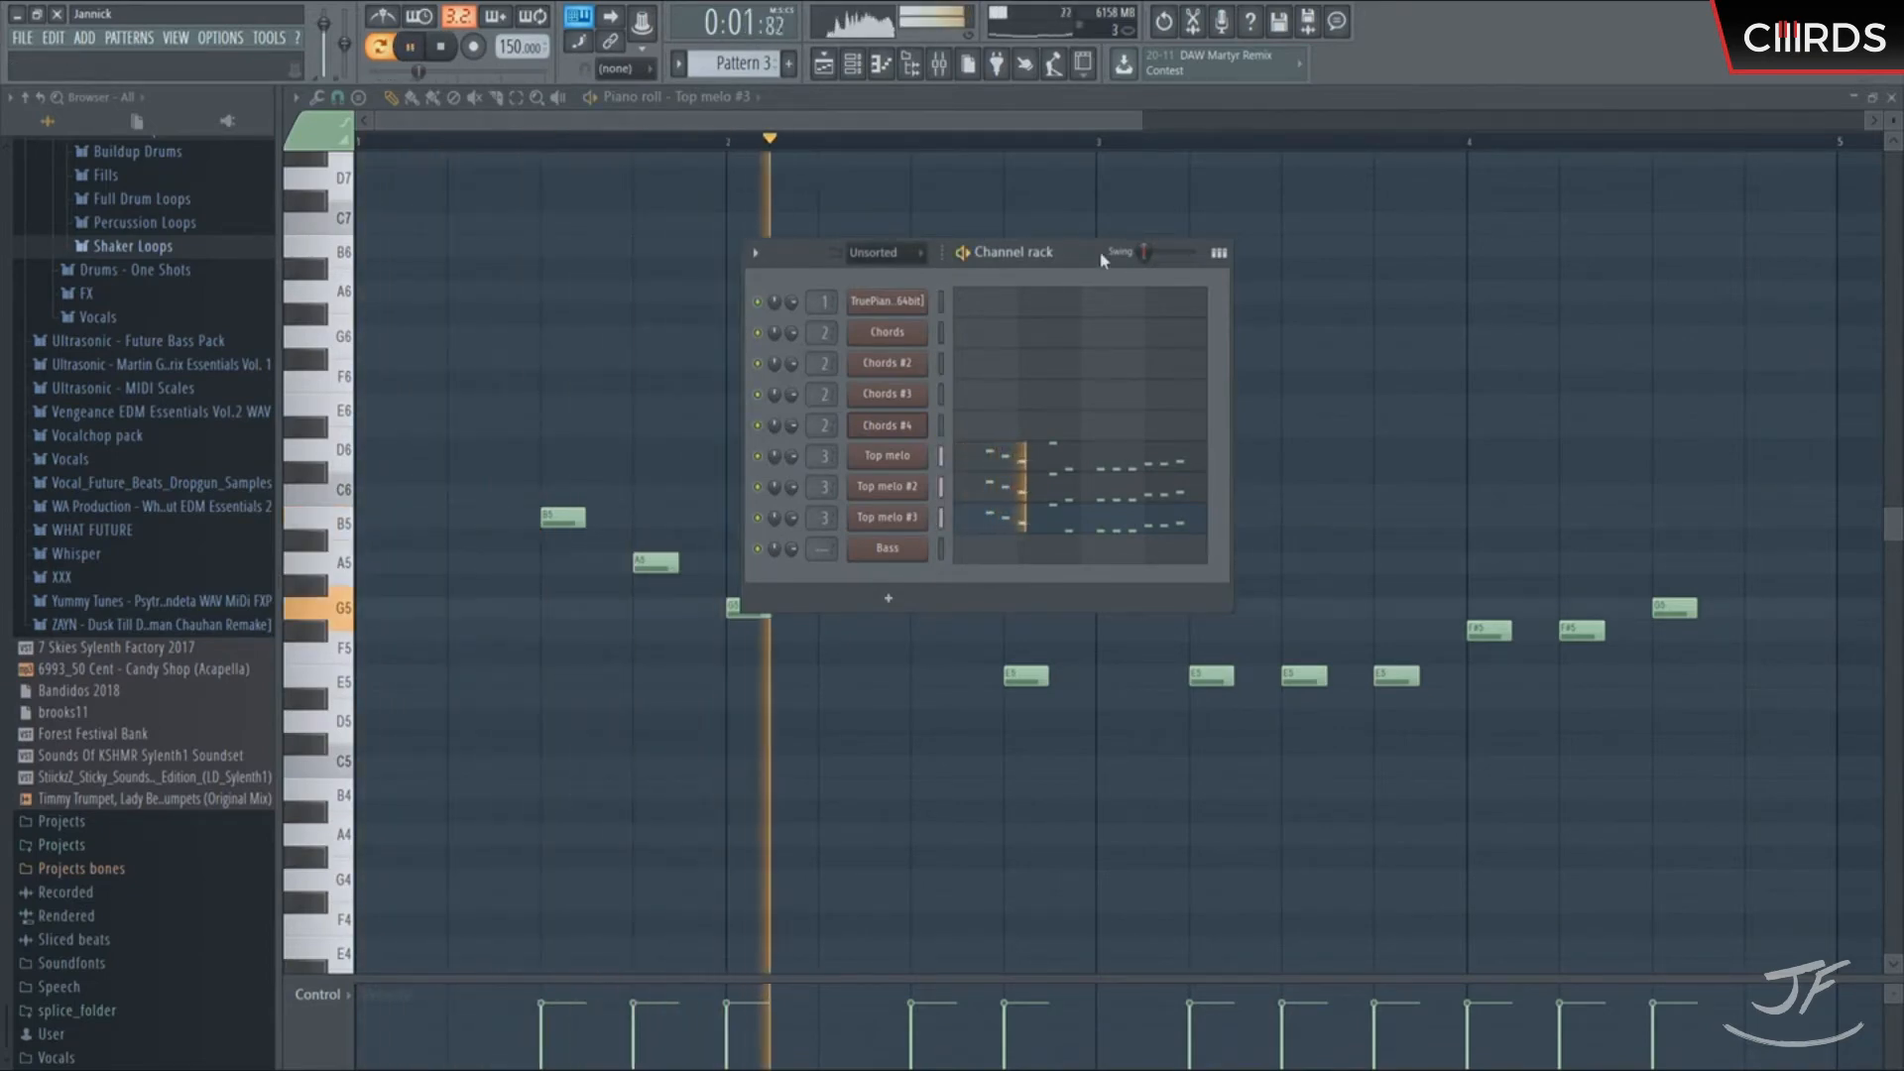
{"action": "key", "text": "space"}
Return to the playlist and play the drop with the processed top melody layers
{"action": "key", "text": "F5"}
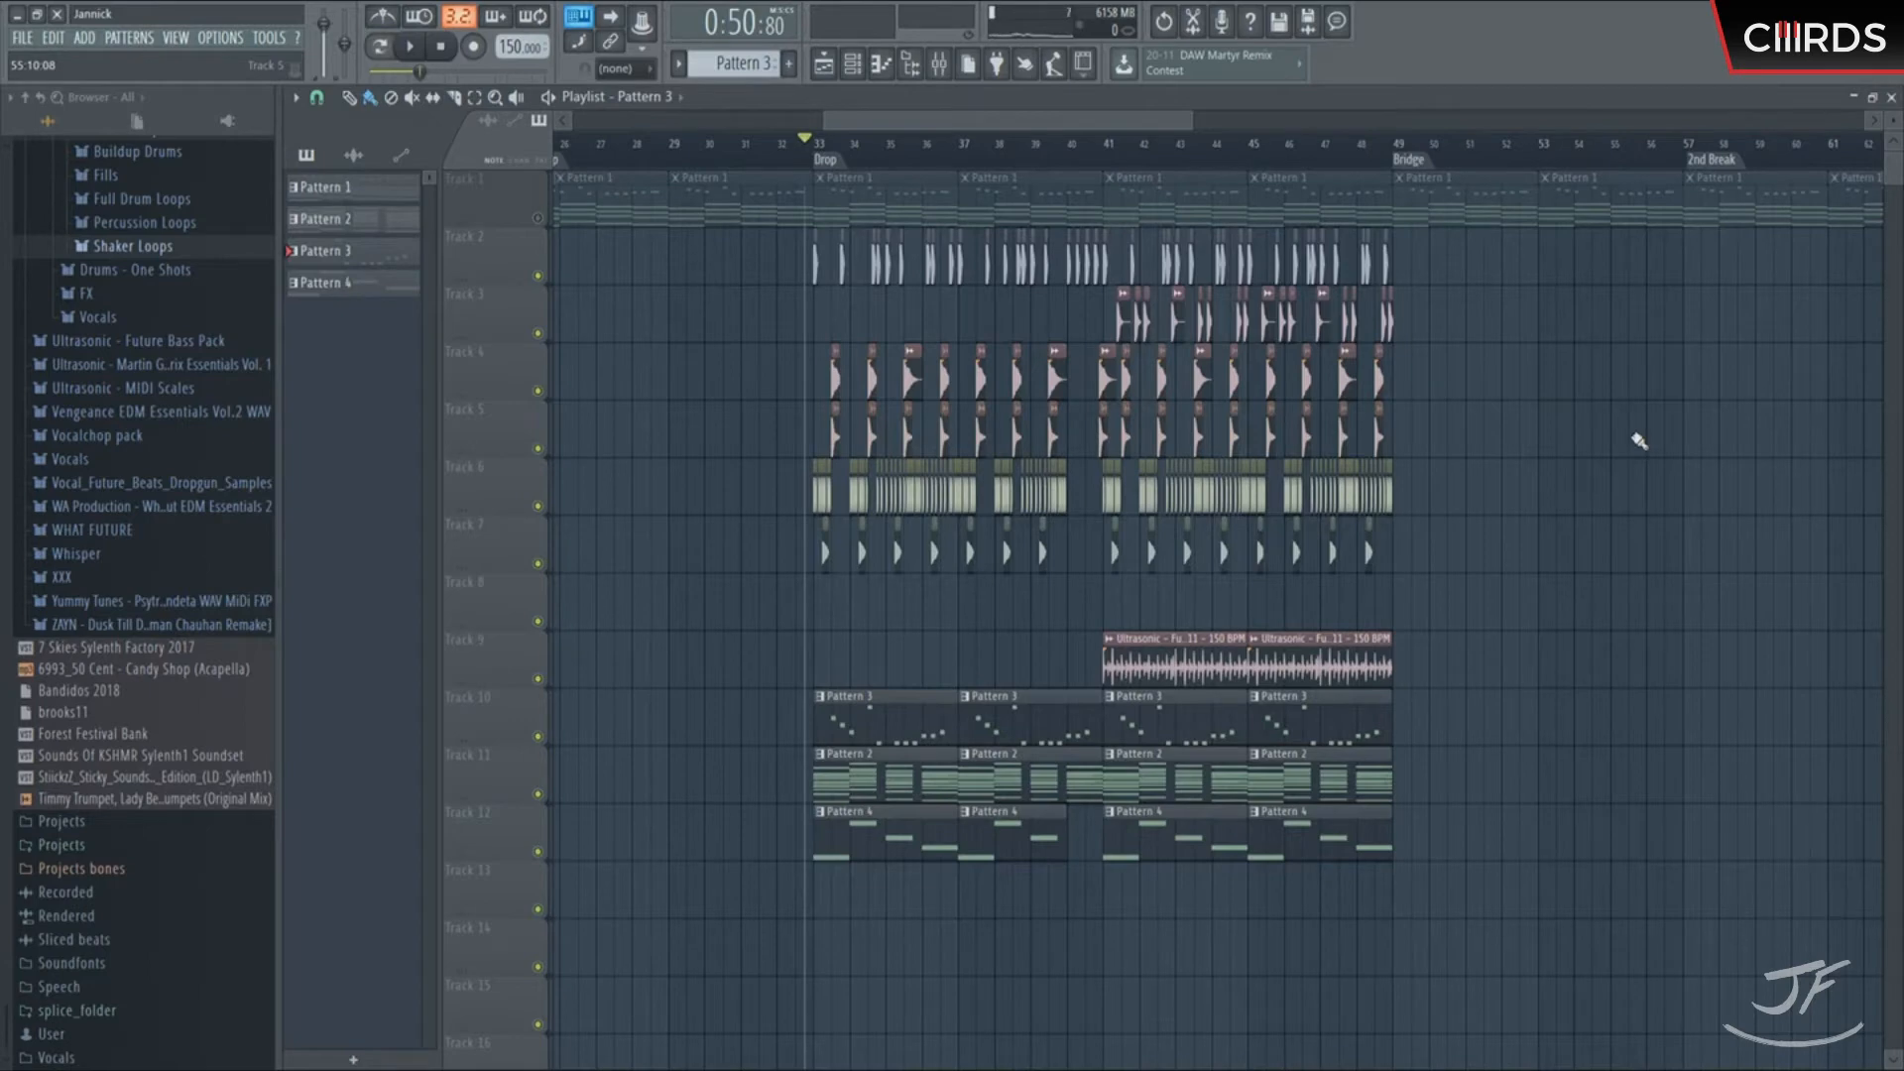
{"action": "key", "text": "space"}
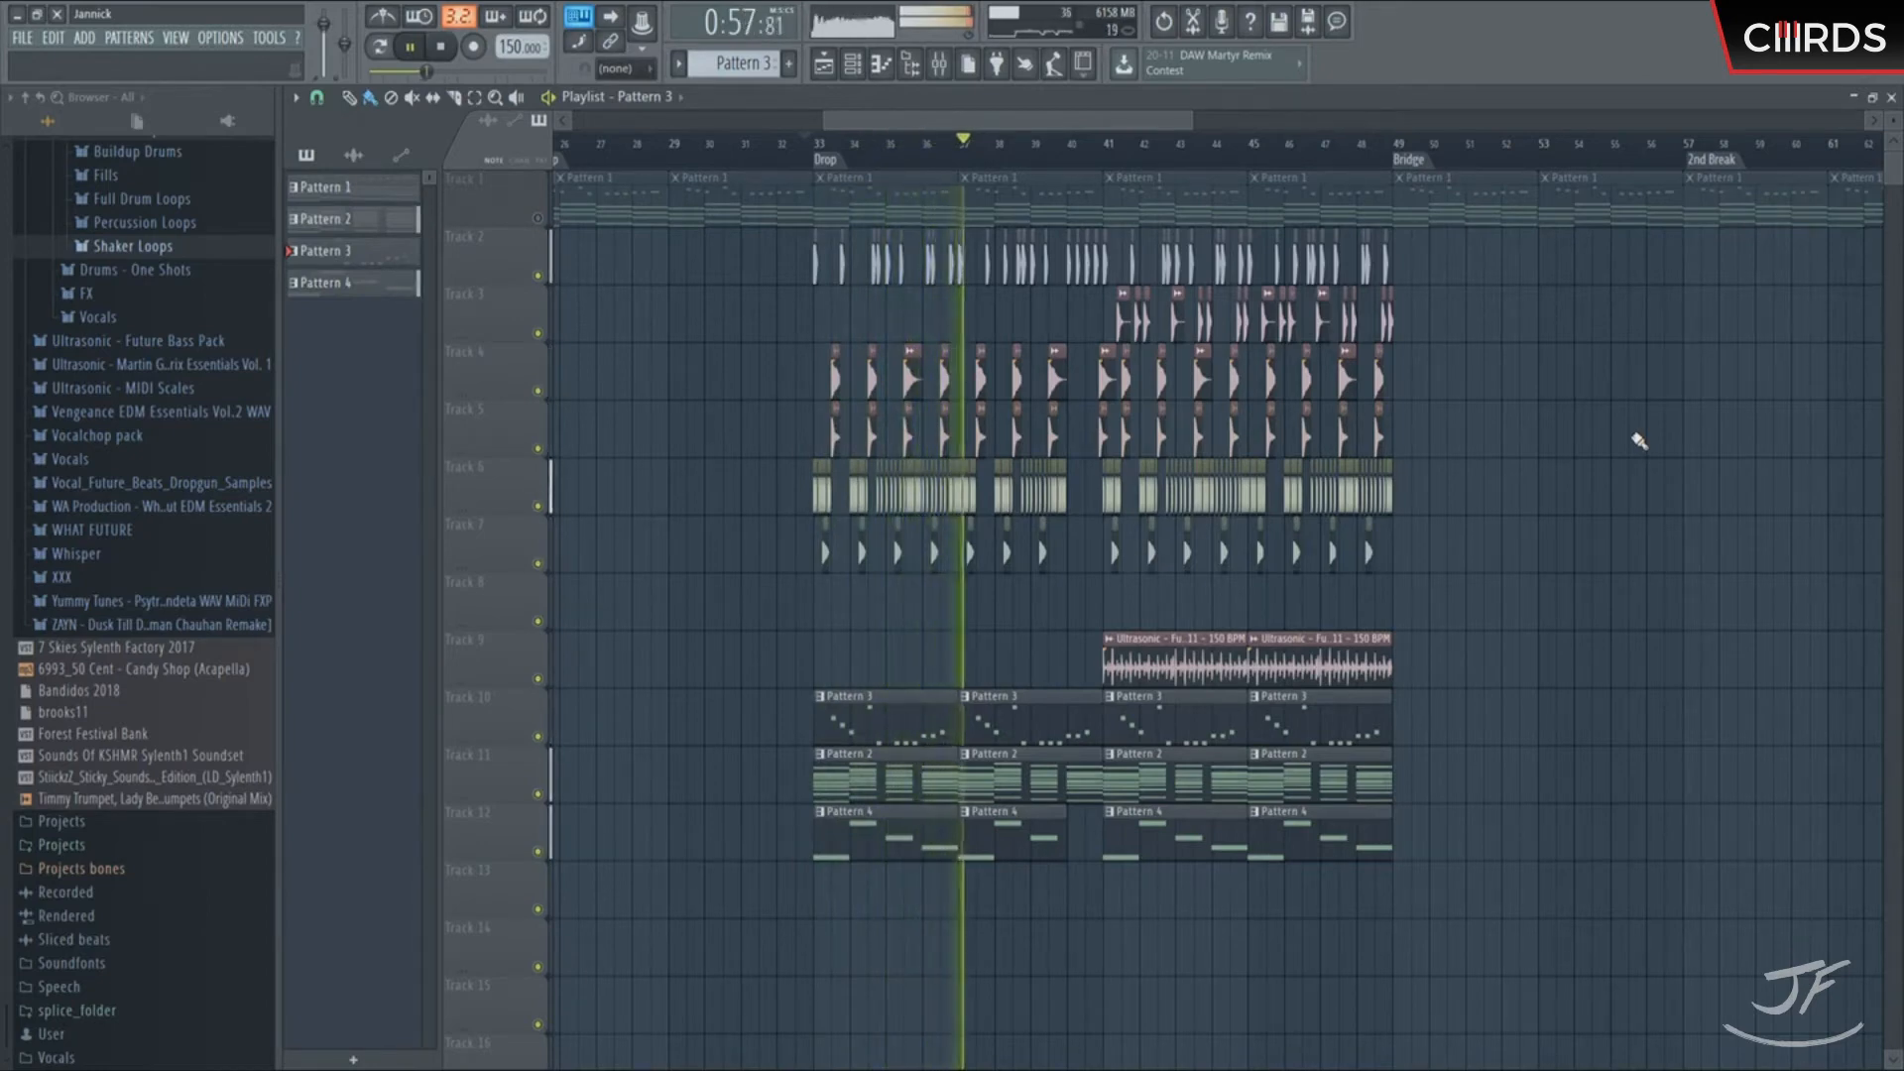
{"action": "key", "text": "space"}
Switch to Pattern 4, route the Bass channel to mixer track 4 and play the pattern with its Serum sound open
{"action": "left_click", "coordinate": [939, 65]}
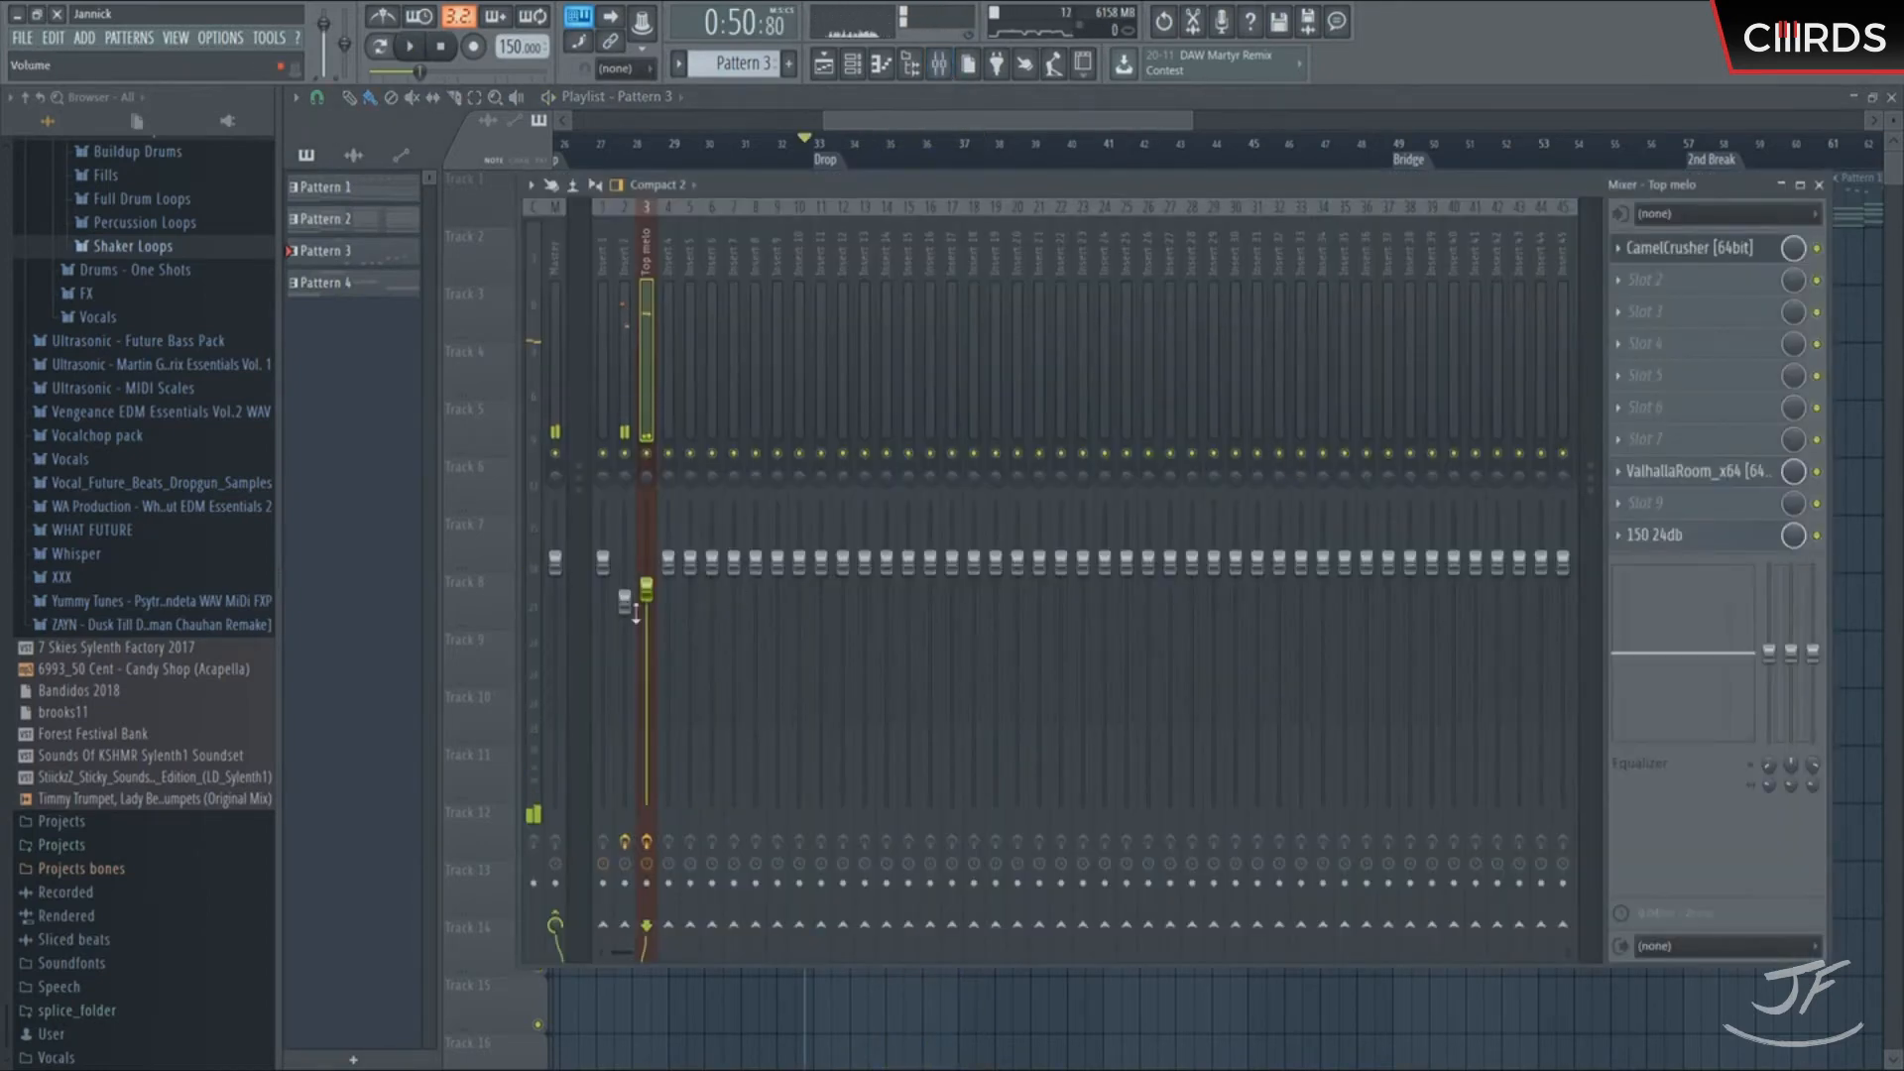
{"action": "left_click", "coordinate": [868, 64]}
{"action": "left_click", "coordinate": [820, 558]}
{"action": "left_click", "coordinate": [411, 48]}
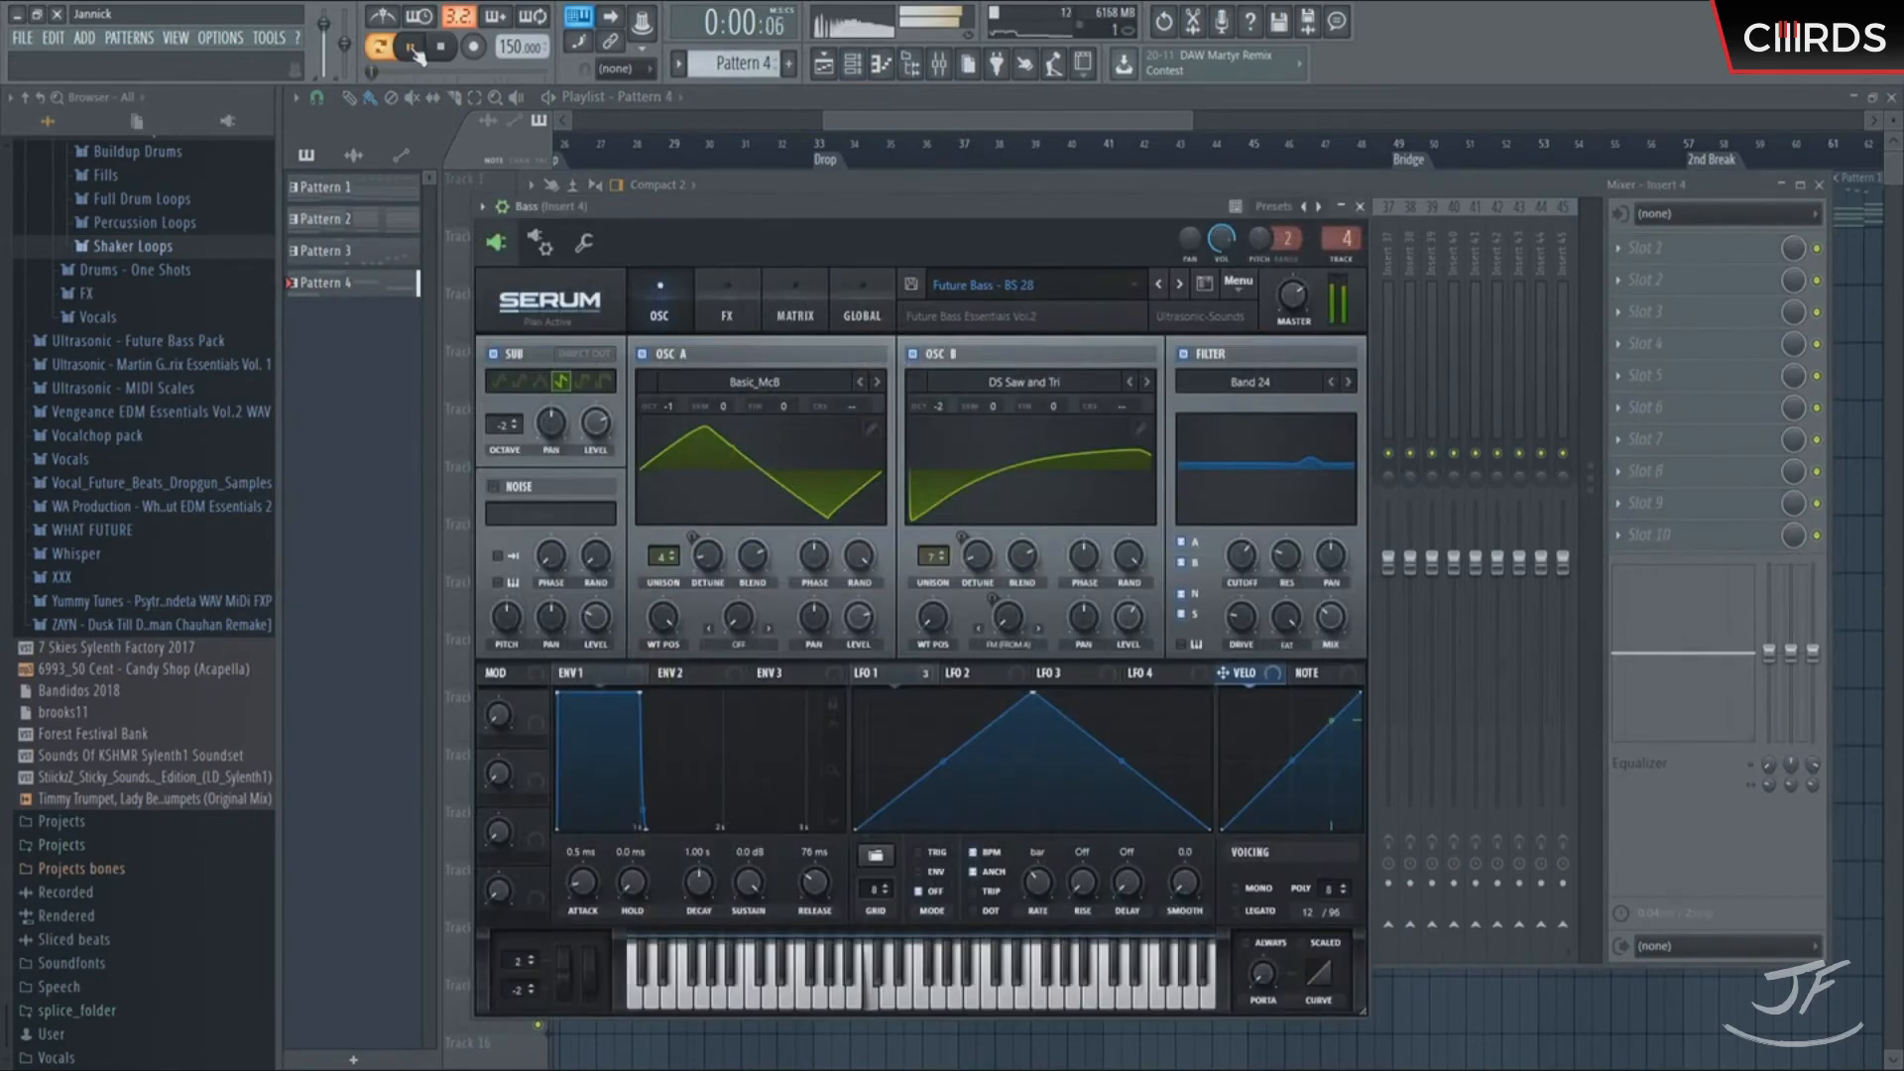
Change the Bass channel's Serum preset to Future Bass - BS 29 while the pattern plays, and close the plugin windows
{"action": "left_click_drag", "start_coordinate": [1059, 204], "coordinate": [1134, 206]}
{"action": "left_click", "coordinate": [1052, 287]}
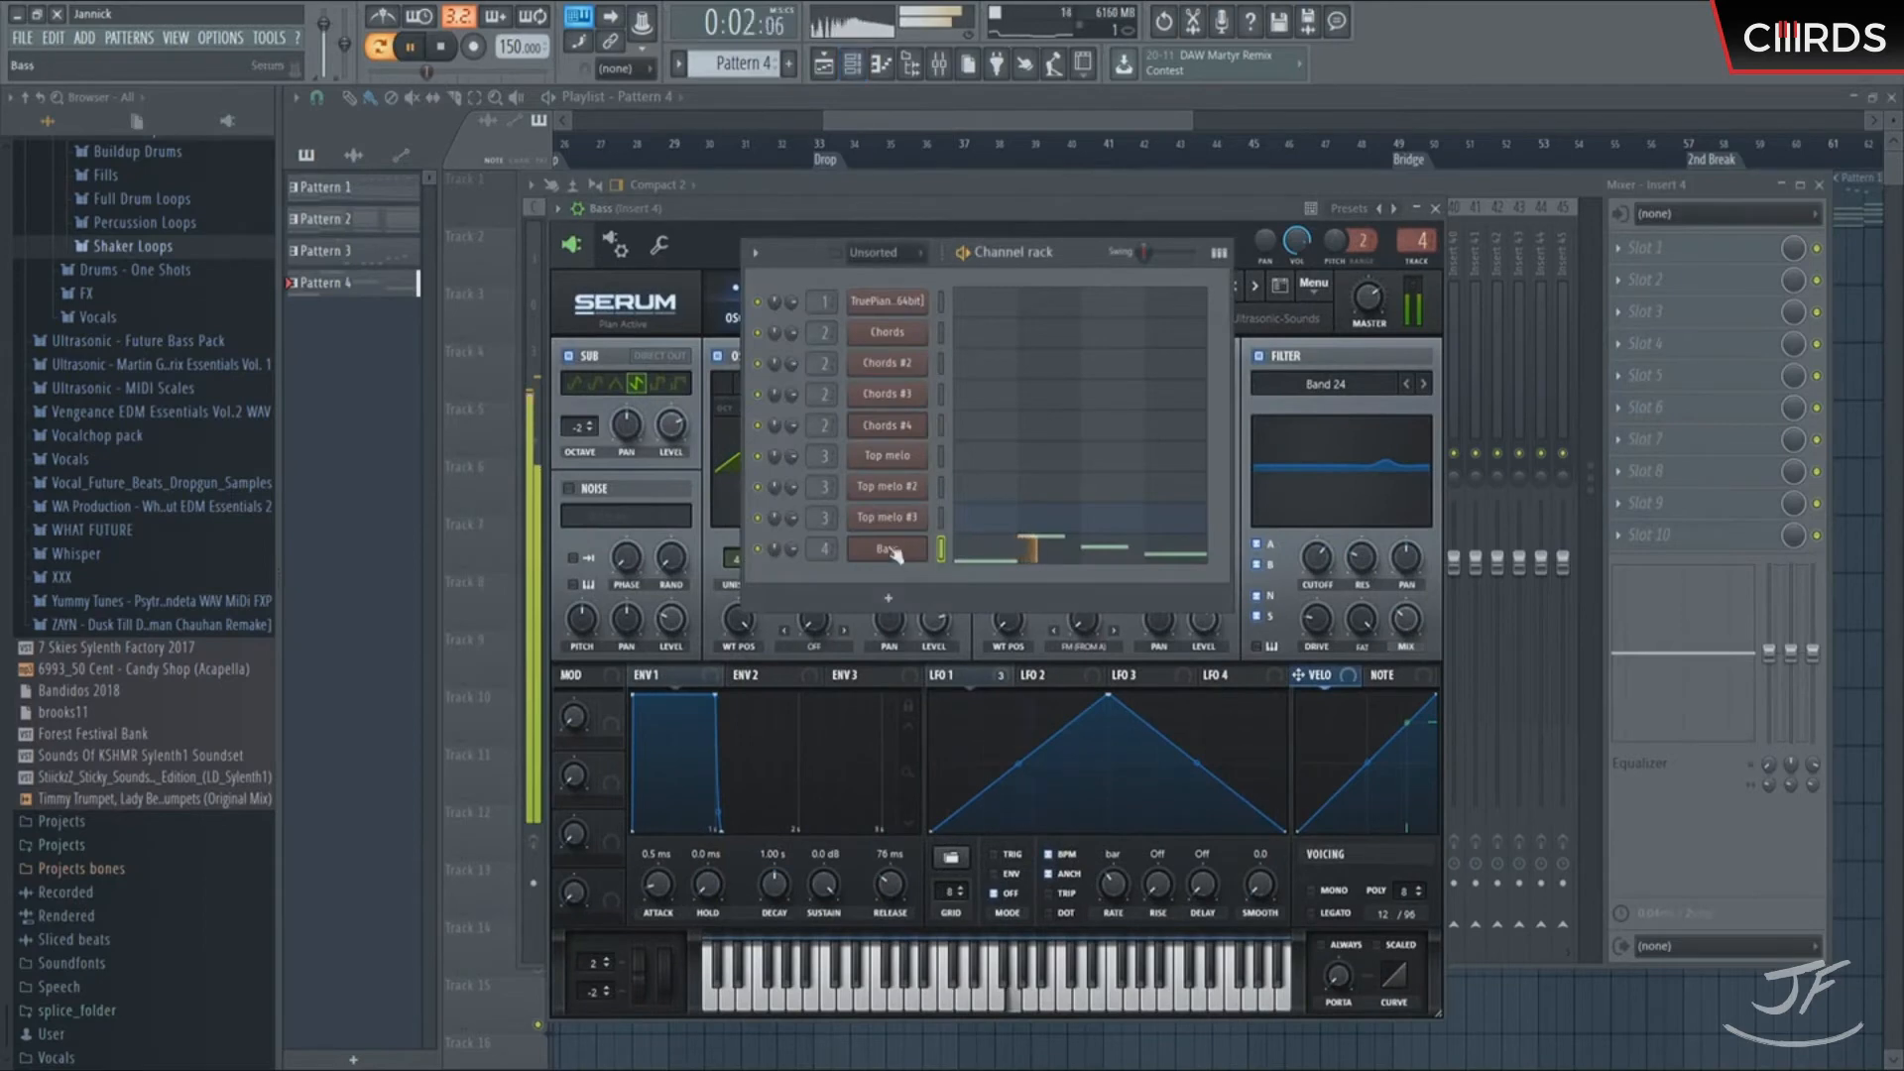
{"action": "left_click", "coordinate": [1287, 315]}
{"action": "left_click", "coordinate": [1255, 286]}
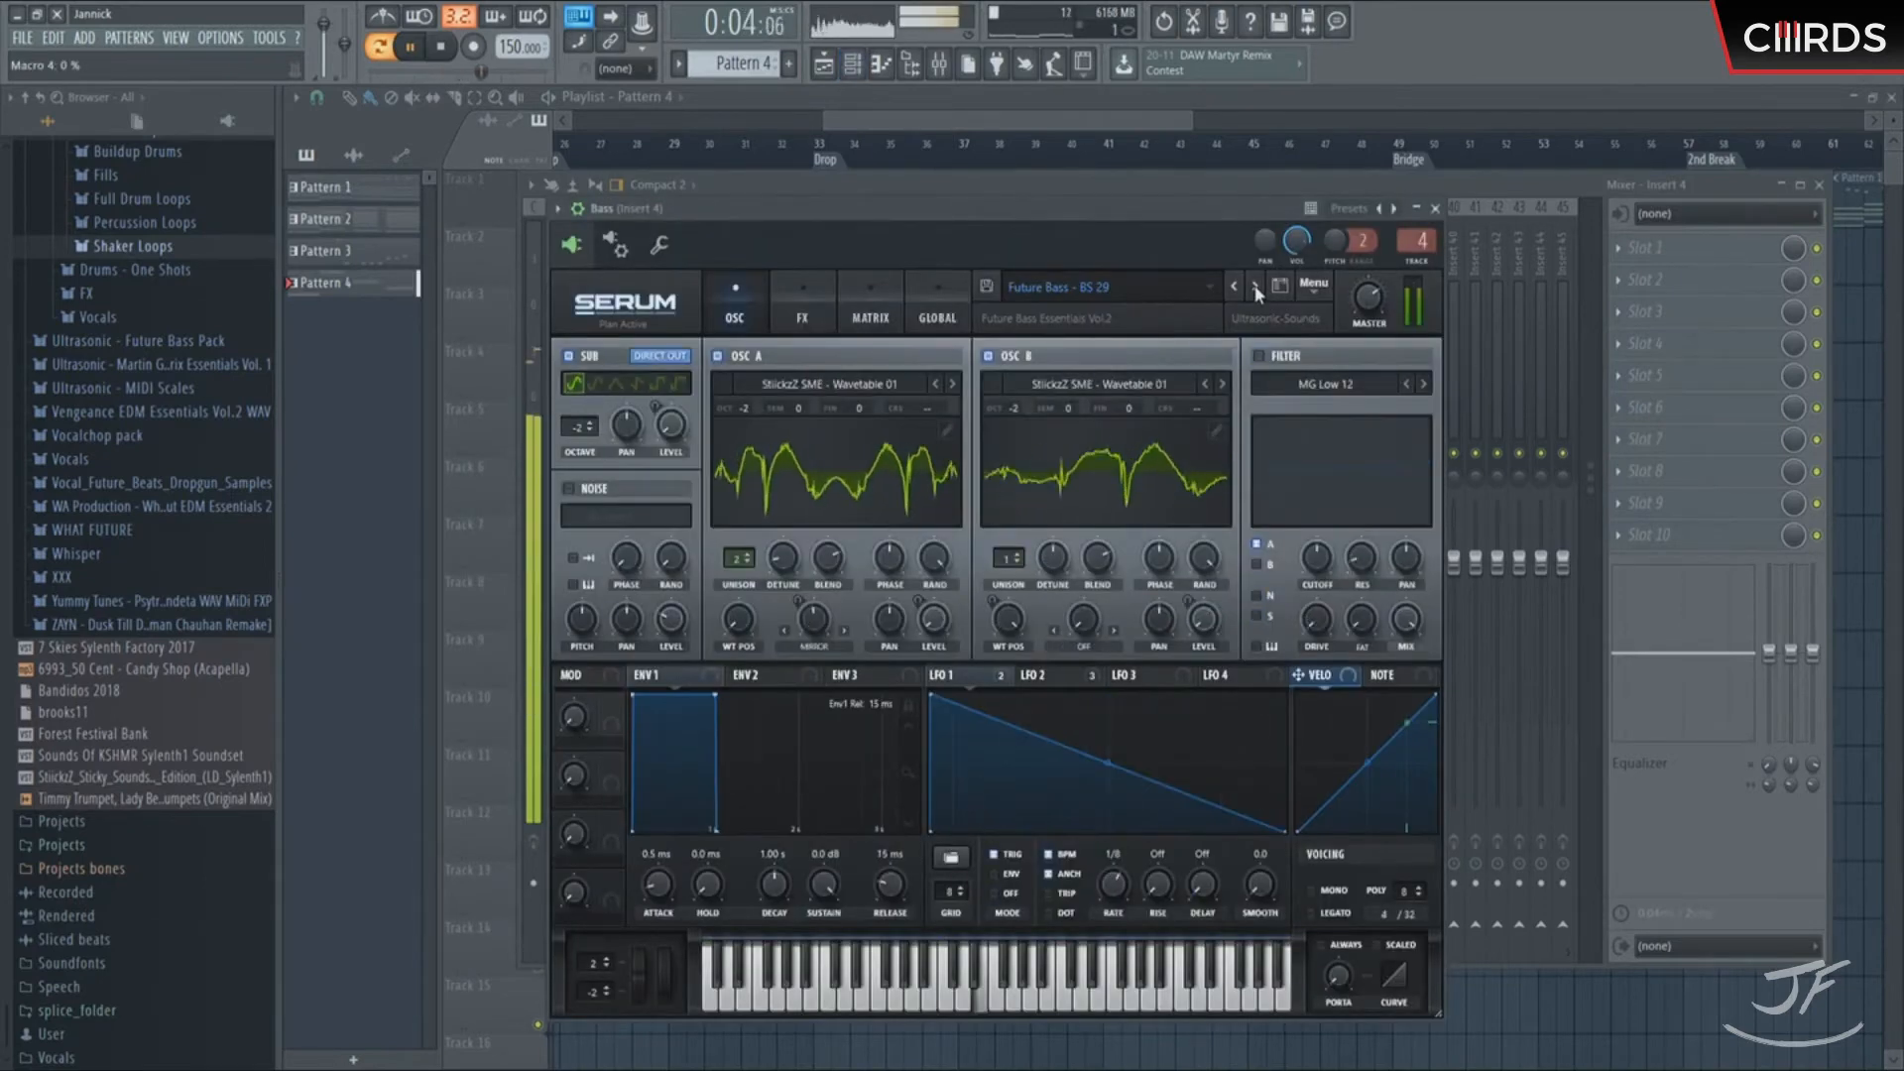
{"action": "left_click_drag", "start_coordinate": [1011, 230], "coordinate": [1085, 200]}
{"action": "key", "text": "F12"}
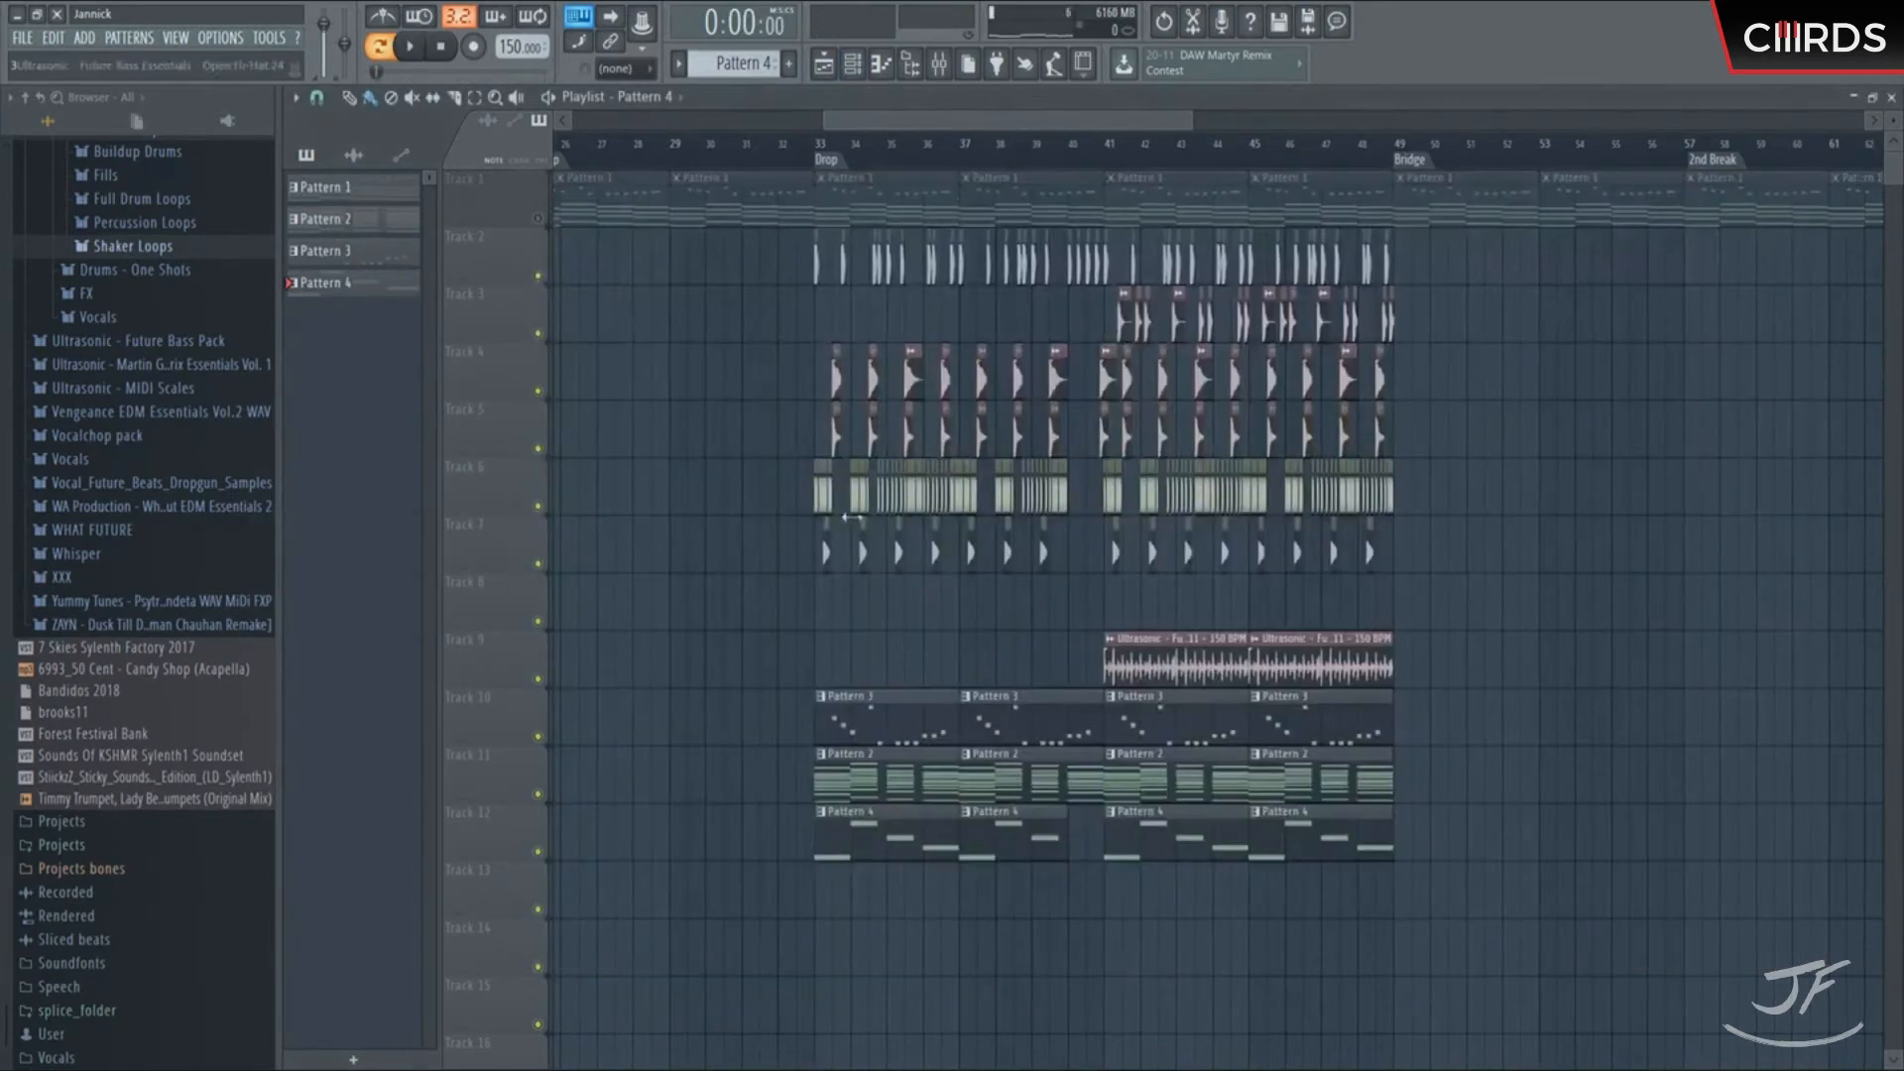
Play the drop from just before its marker to hear the new bass sound in the arrangement
{"action": "left_click", "coordinate": [806, 144]}
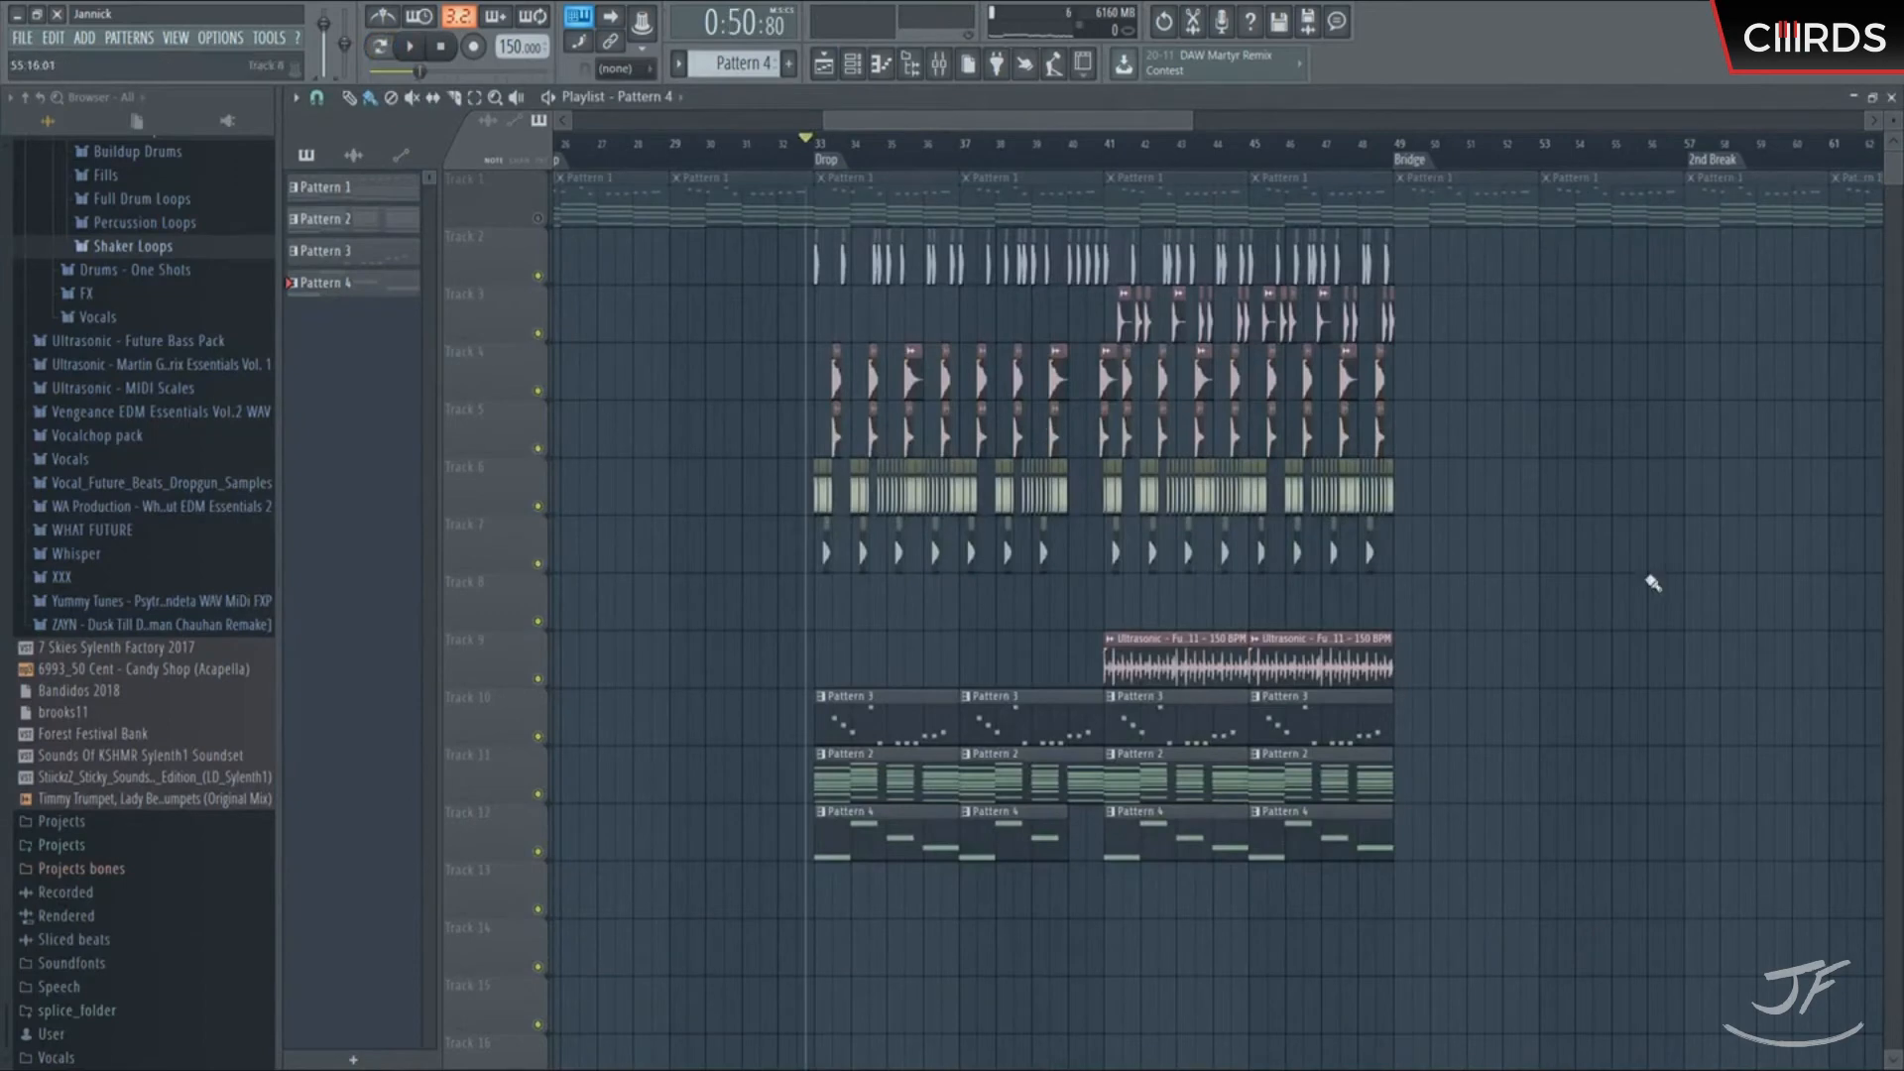
{"action": "key", "text": "space"}
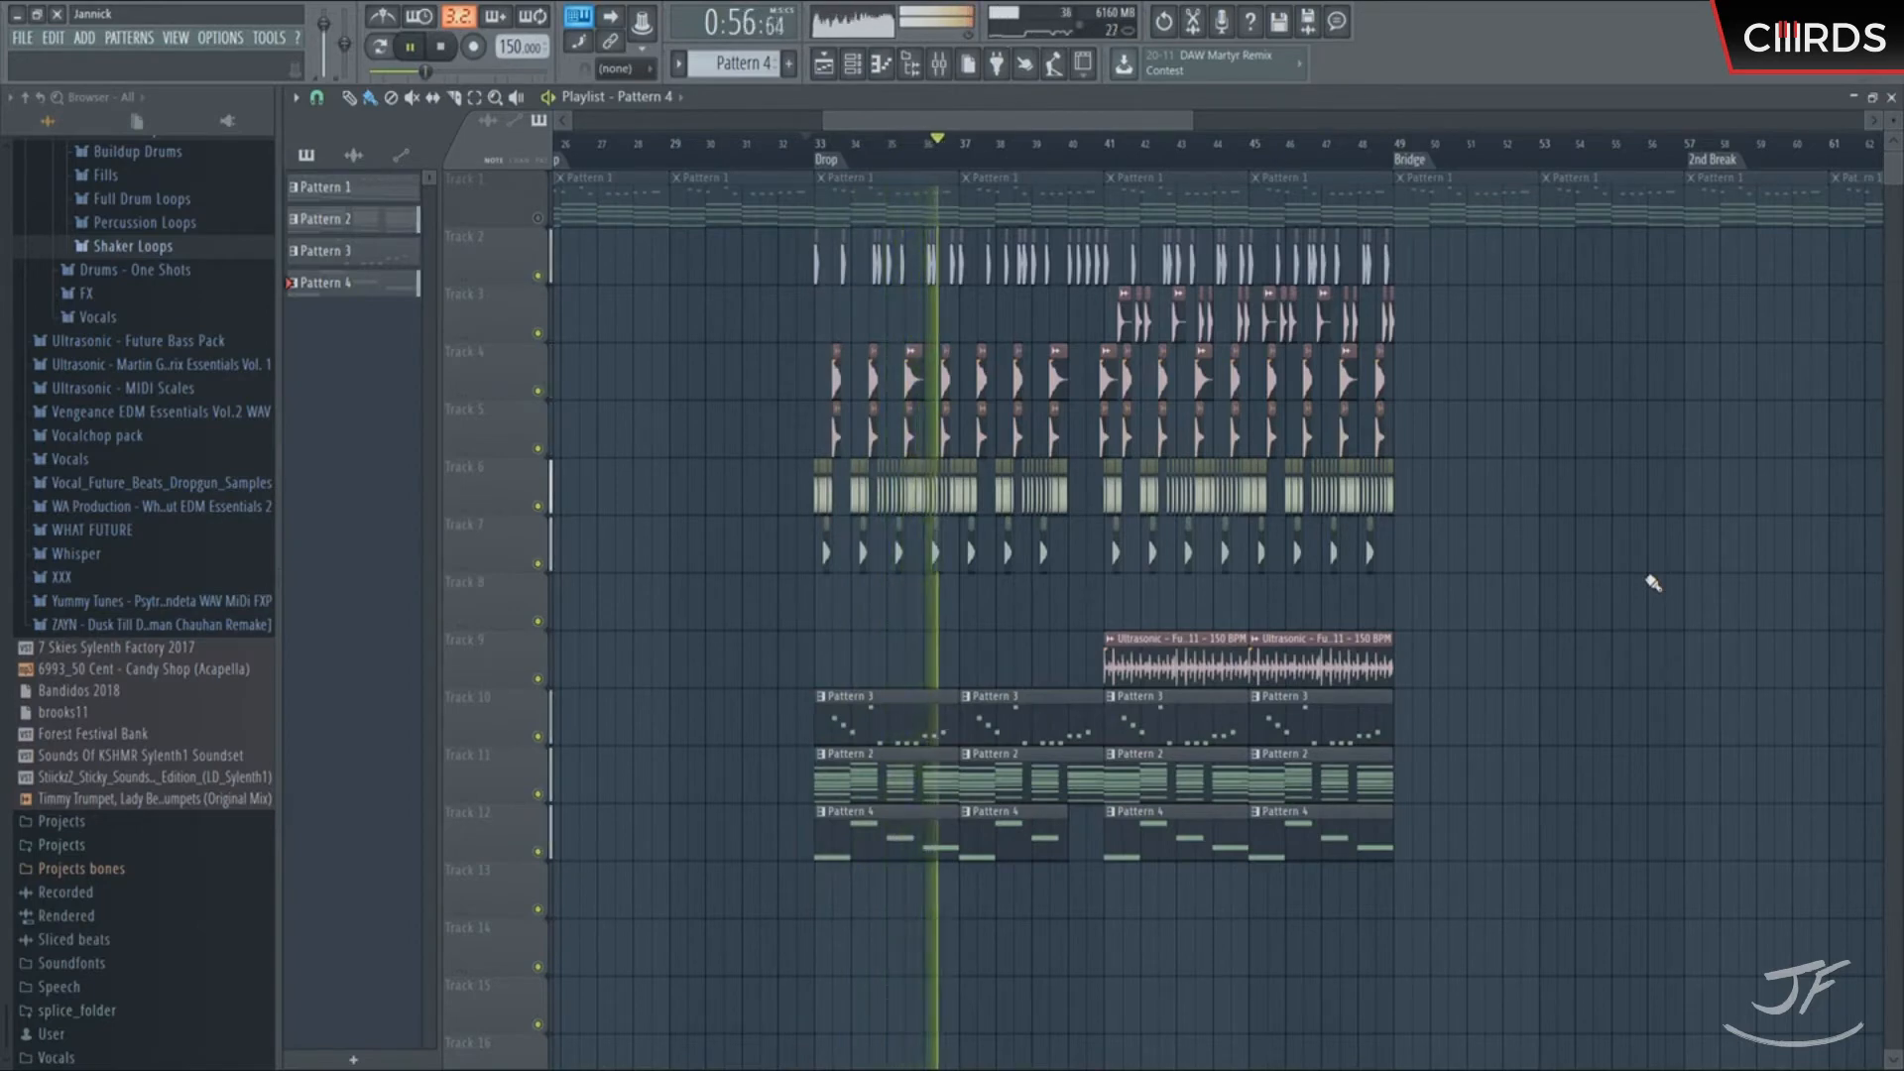
{"action": "key", "text": "space"}
Clone the Bass channel as a second Serum layer, load the BS XTRAS preset, play Pattern 4 and close the Serum window
{"action": "left_click", "coordinate": [851, 65]}
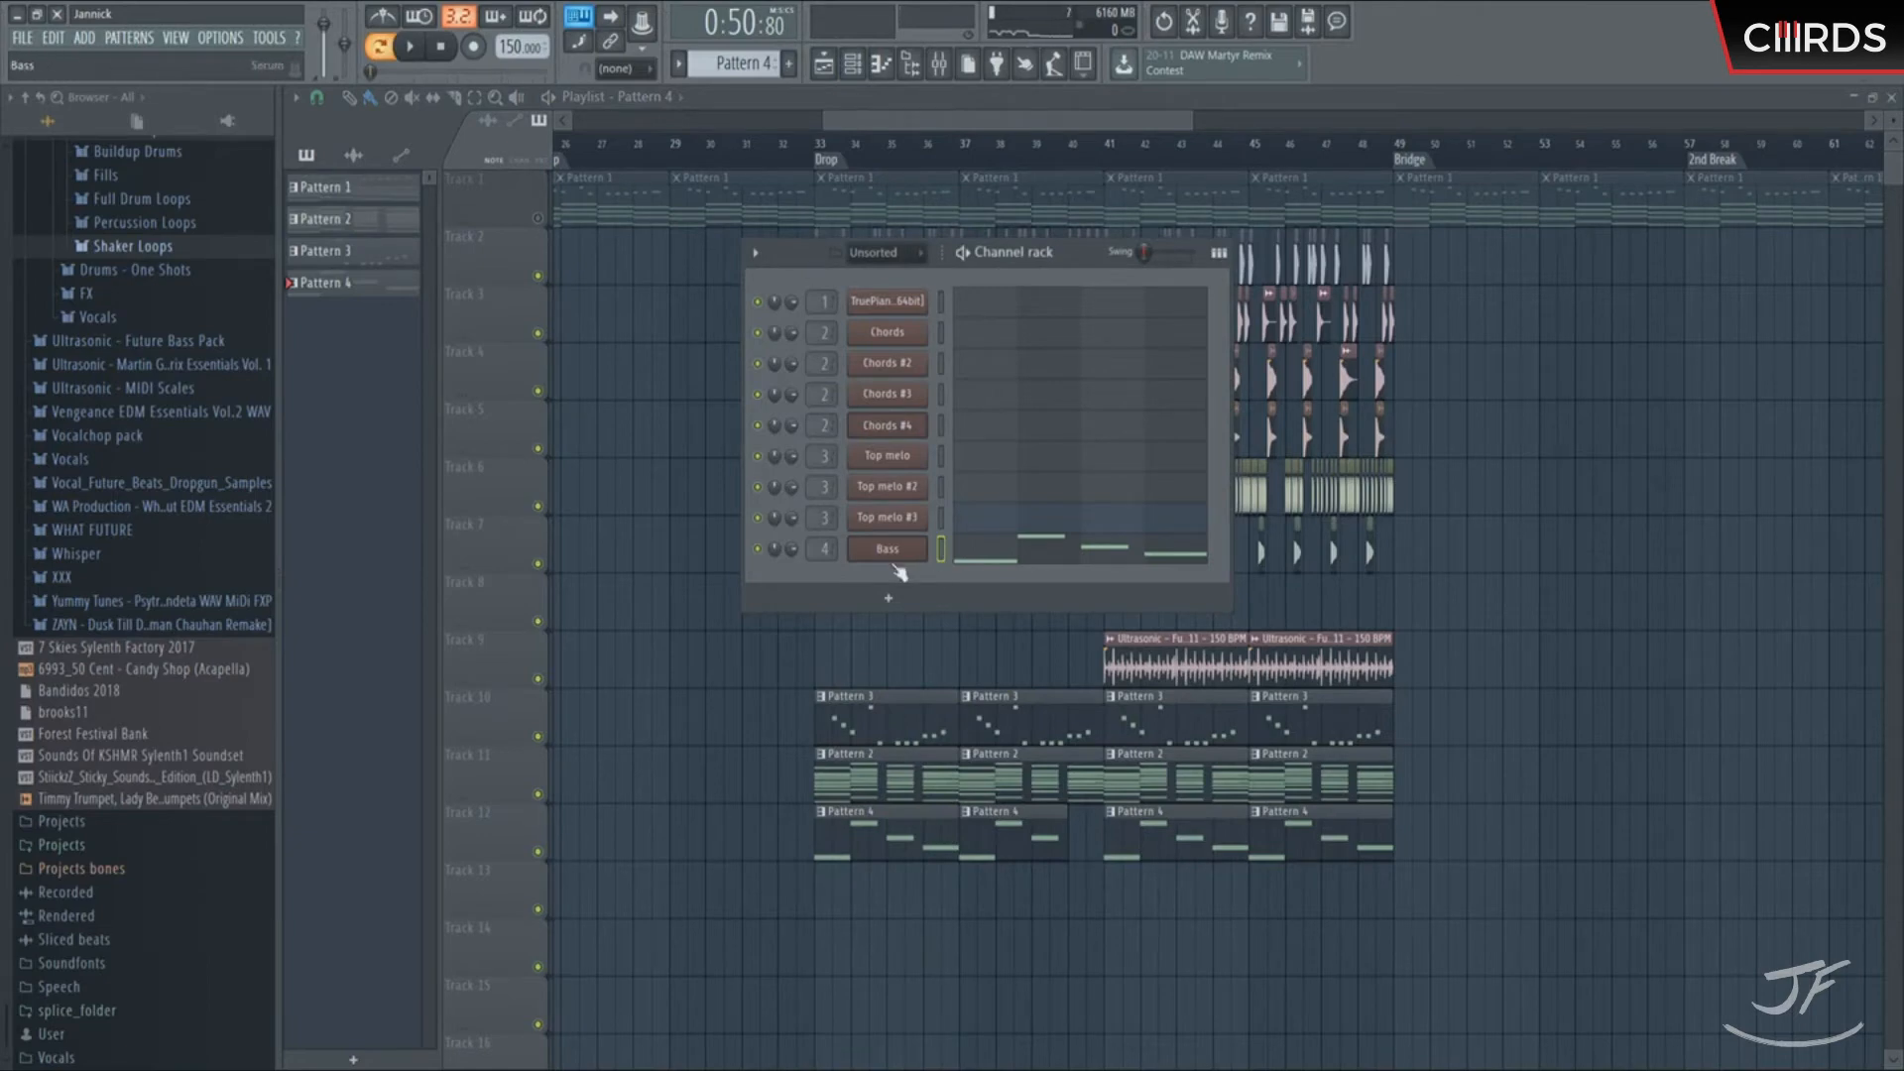
{"action": "key", "text": "space"}
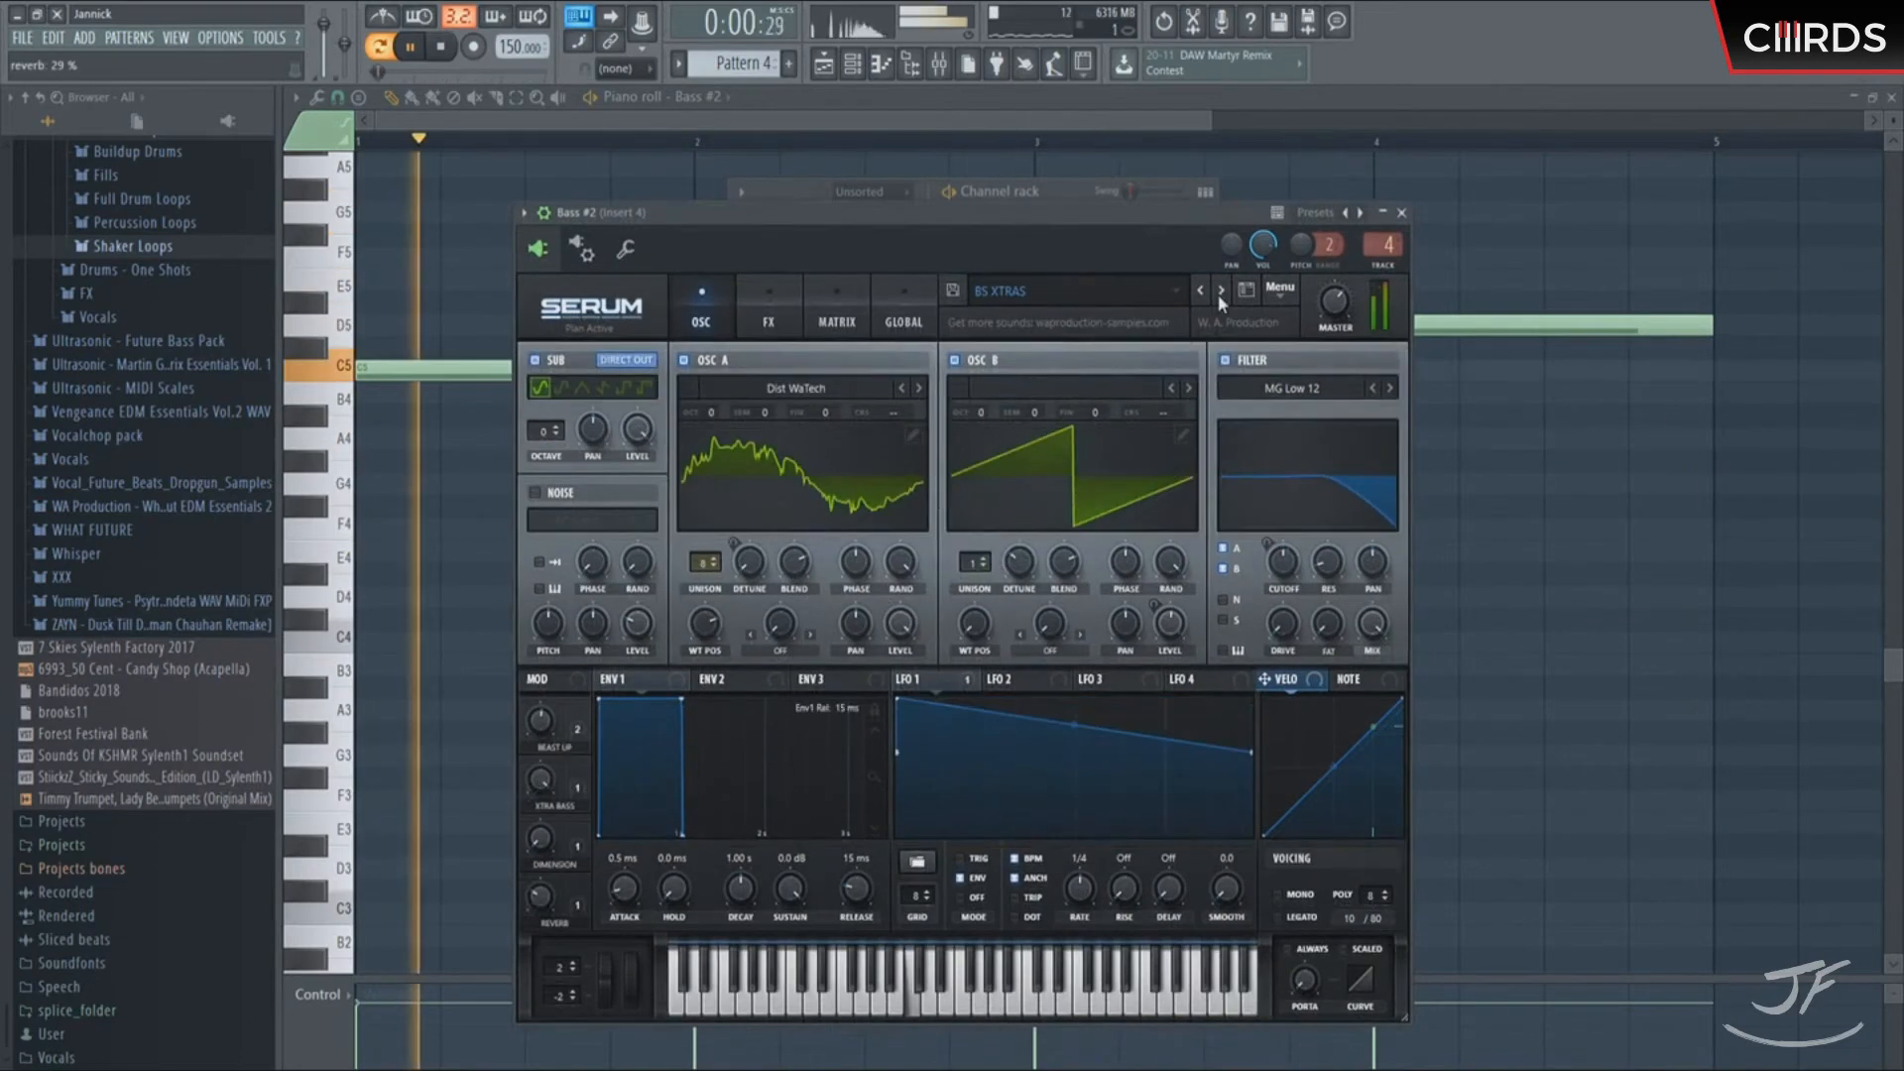
{"action": "left_click", "coordinate": [1457, 413]}
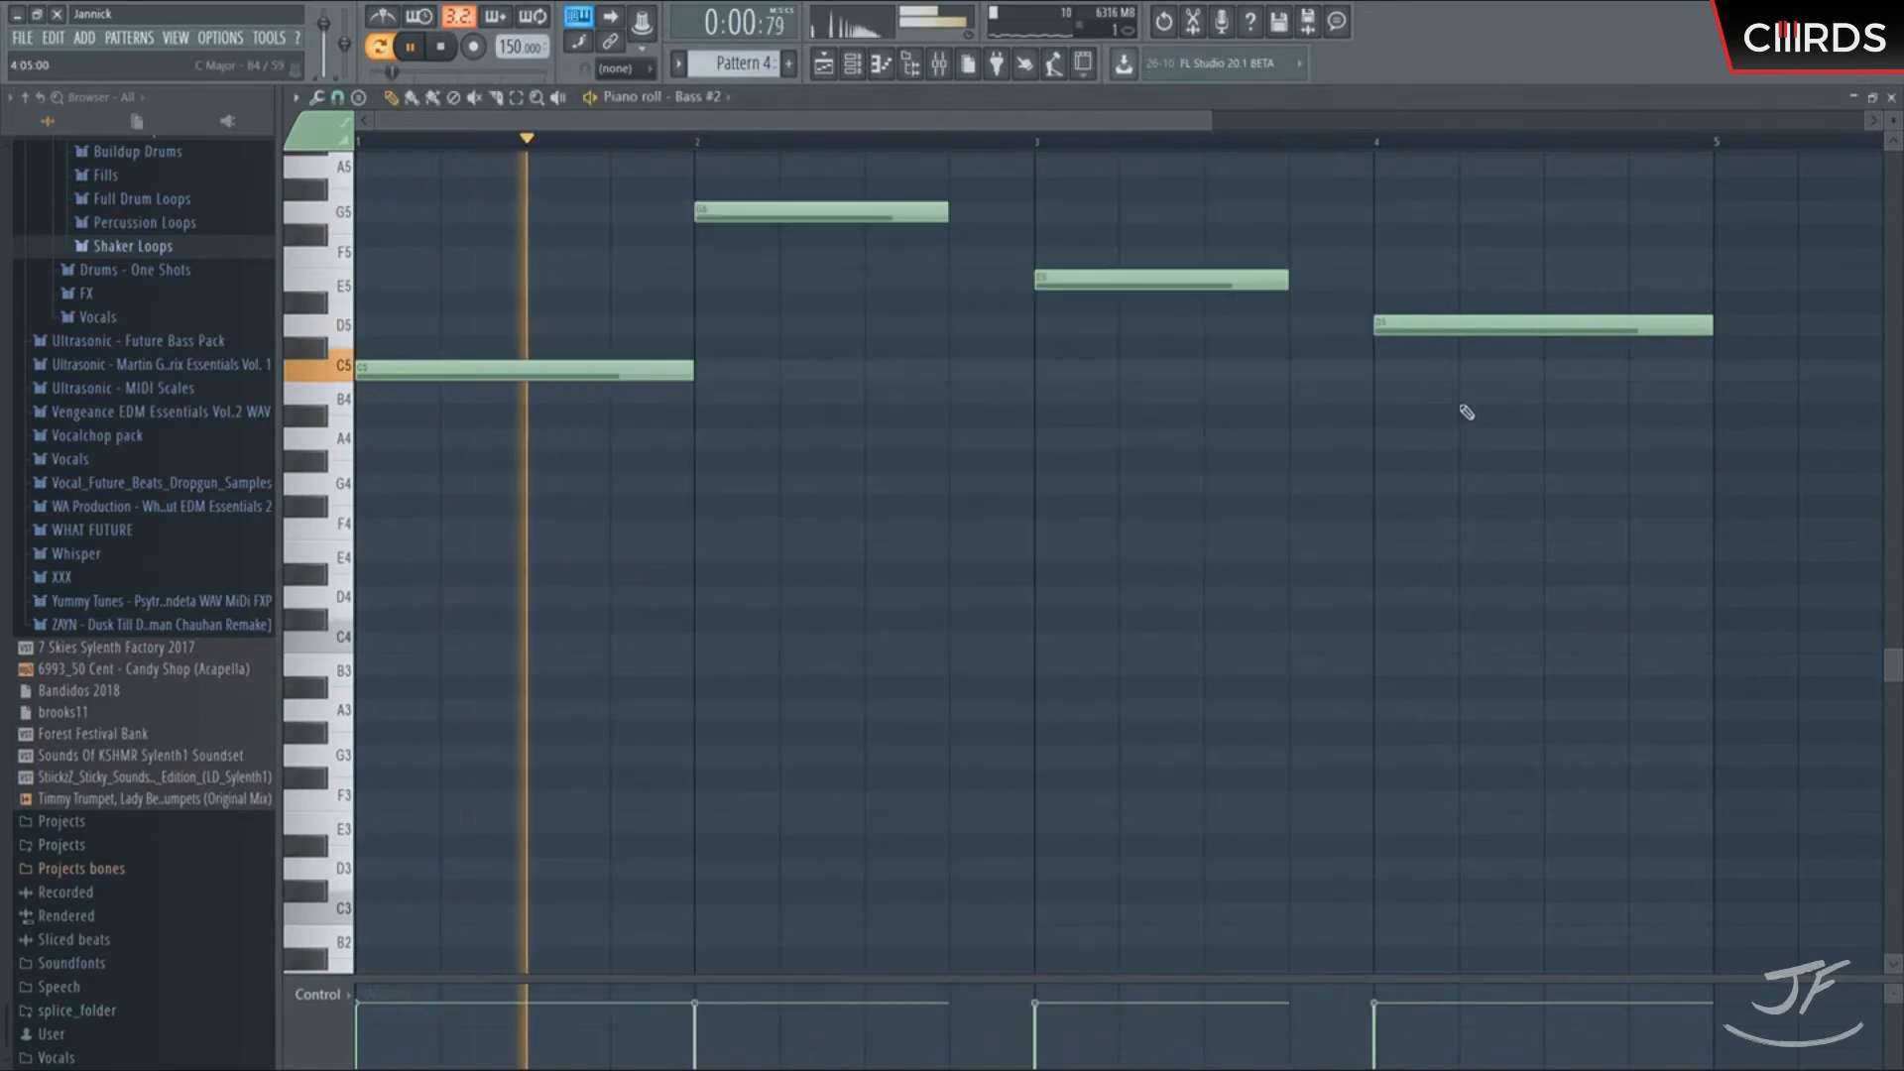
Transpose all notes of the Bass #2 layer down two octaves in the piano roll
{"action": "key", "text": "ctrl+Down"}
{"action": "key", "text": "ctrl+Down"}
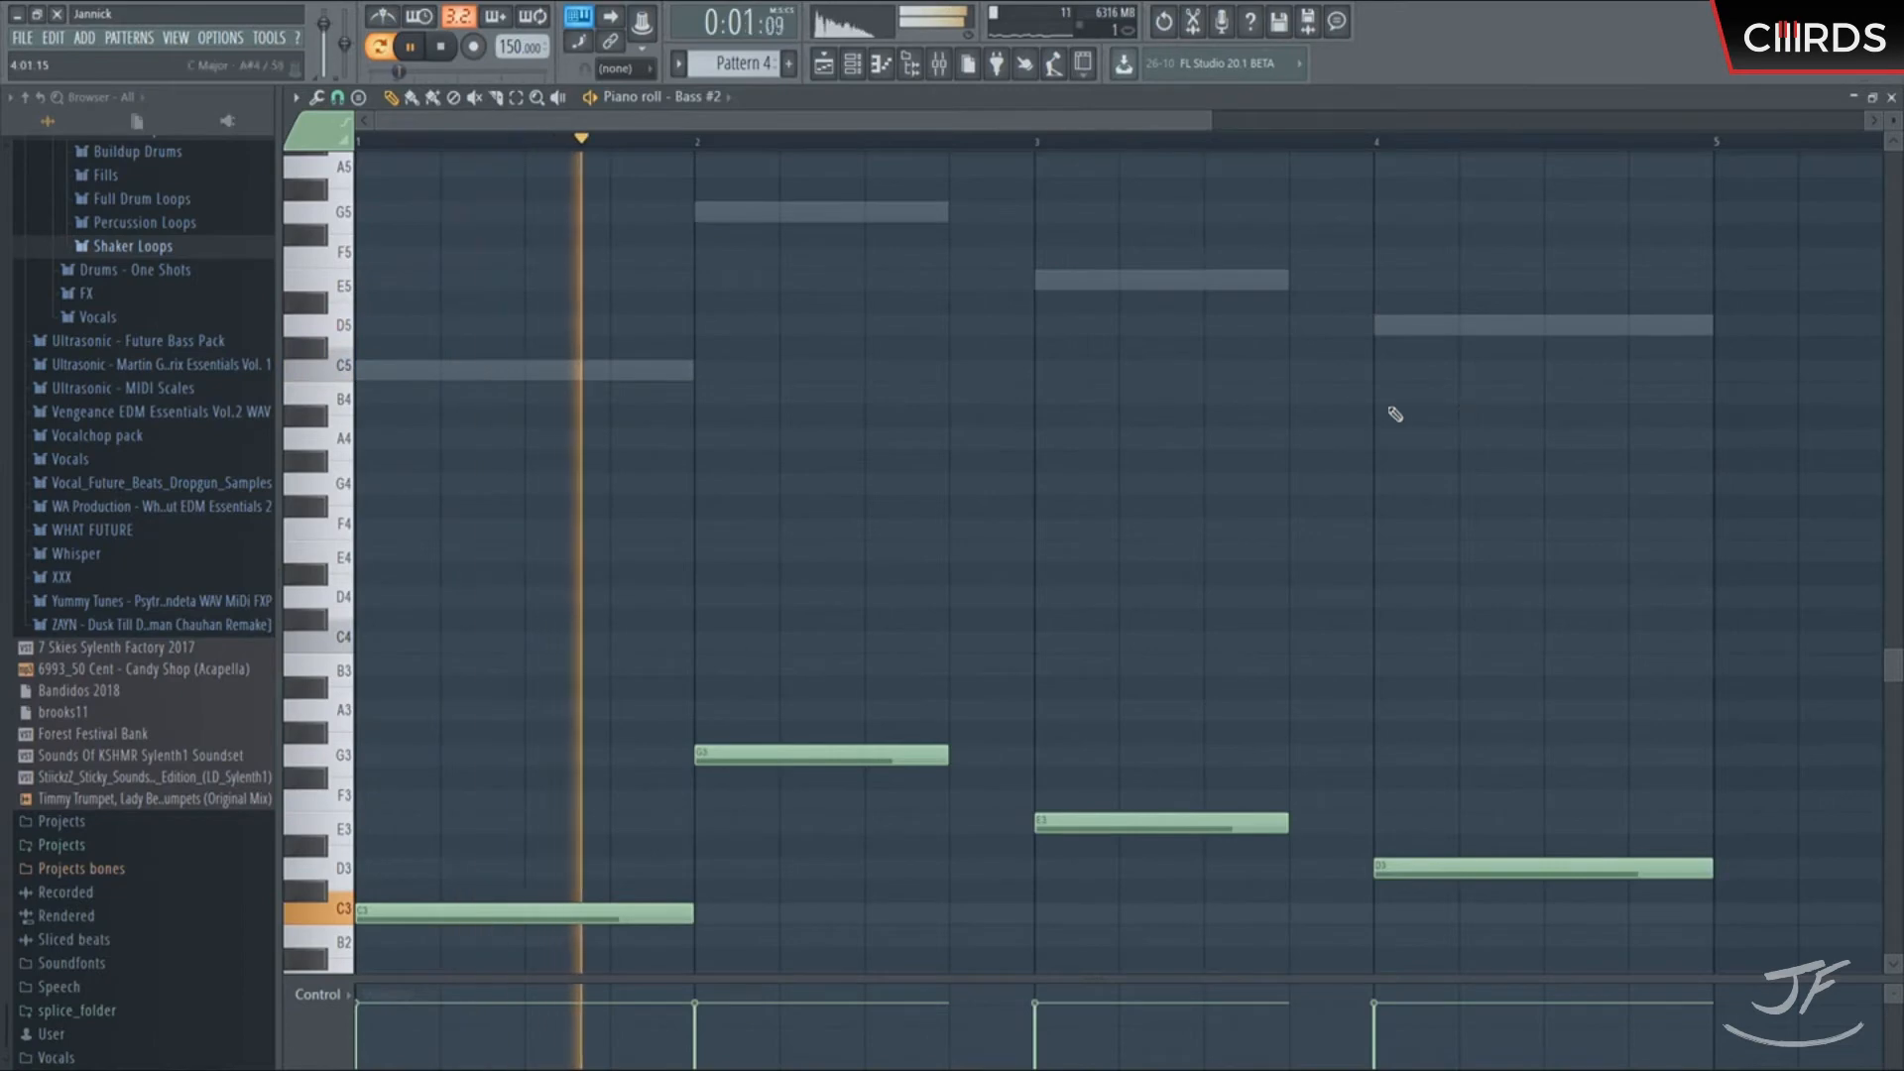
{"action": "scroll", "coordinate": [1389, 413], "scroll_direction": "down", "scroll_amount": 4}
Open the Bass #2 channel's Serum window and inspect its LFO 1, LFO 2 and velocity modulation curves while the pattern plays
{"action": "left_click", "coordinate": [880, 64]}
{"action": "left_click", "coordinate": [877, 493]}
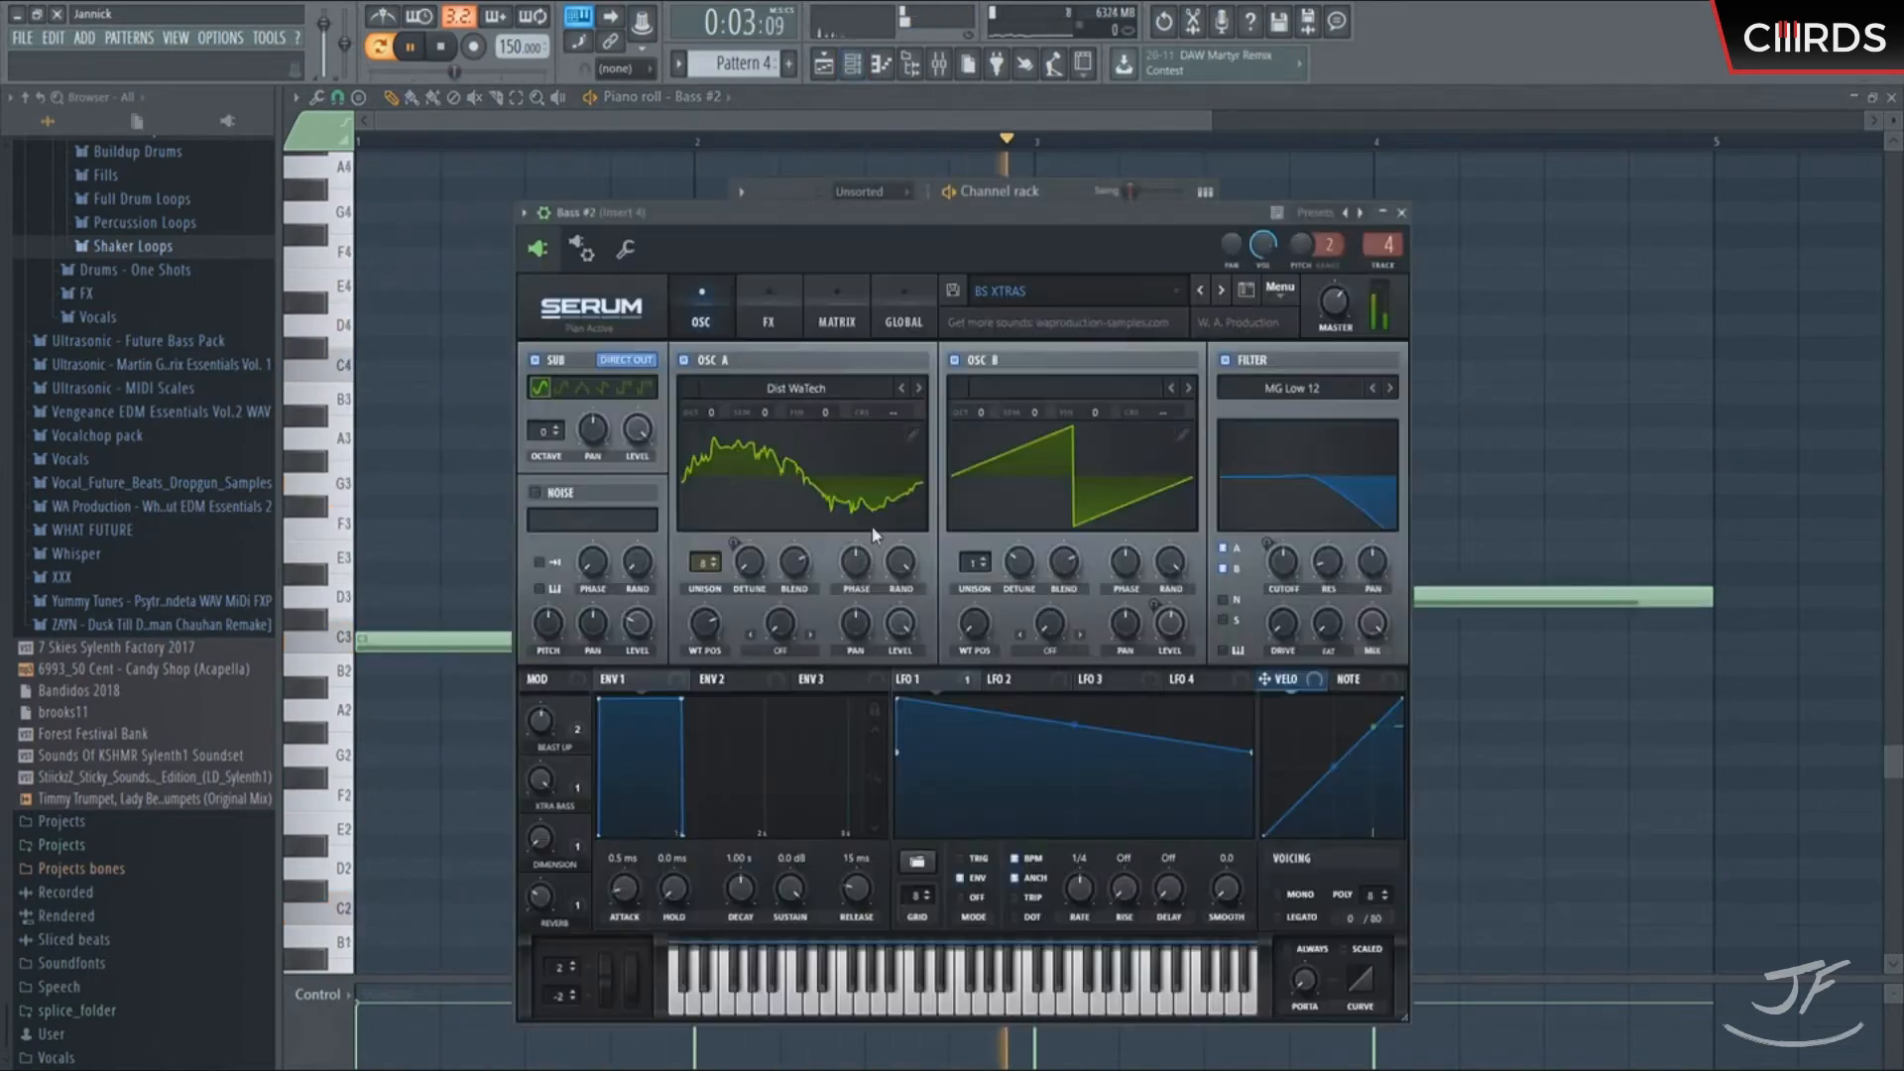
{"action": "left_click", "coordinate": [1026, 682]}
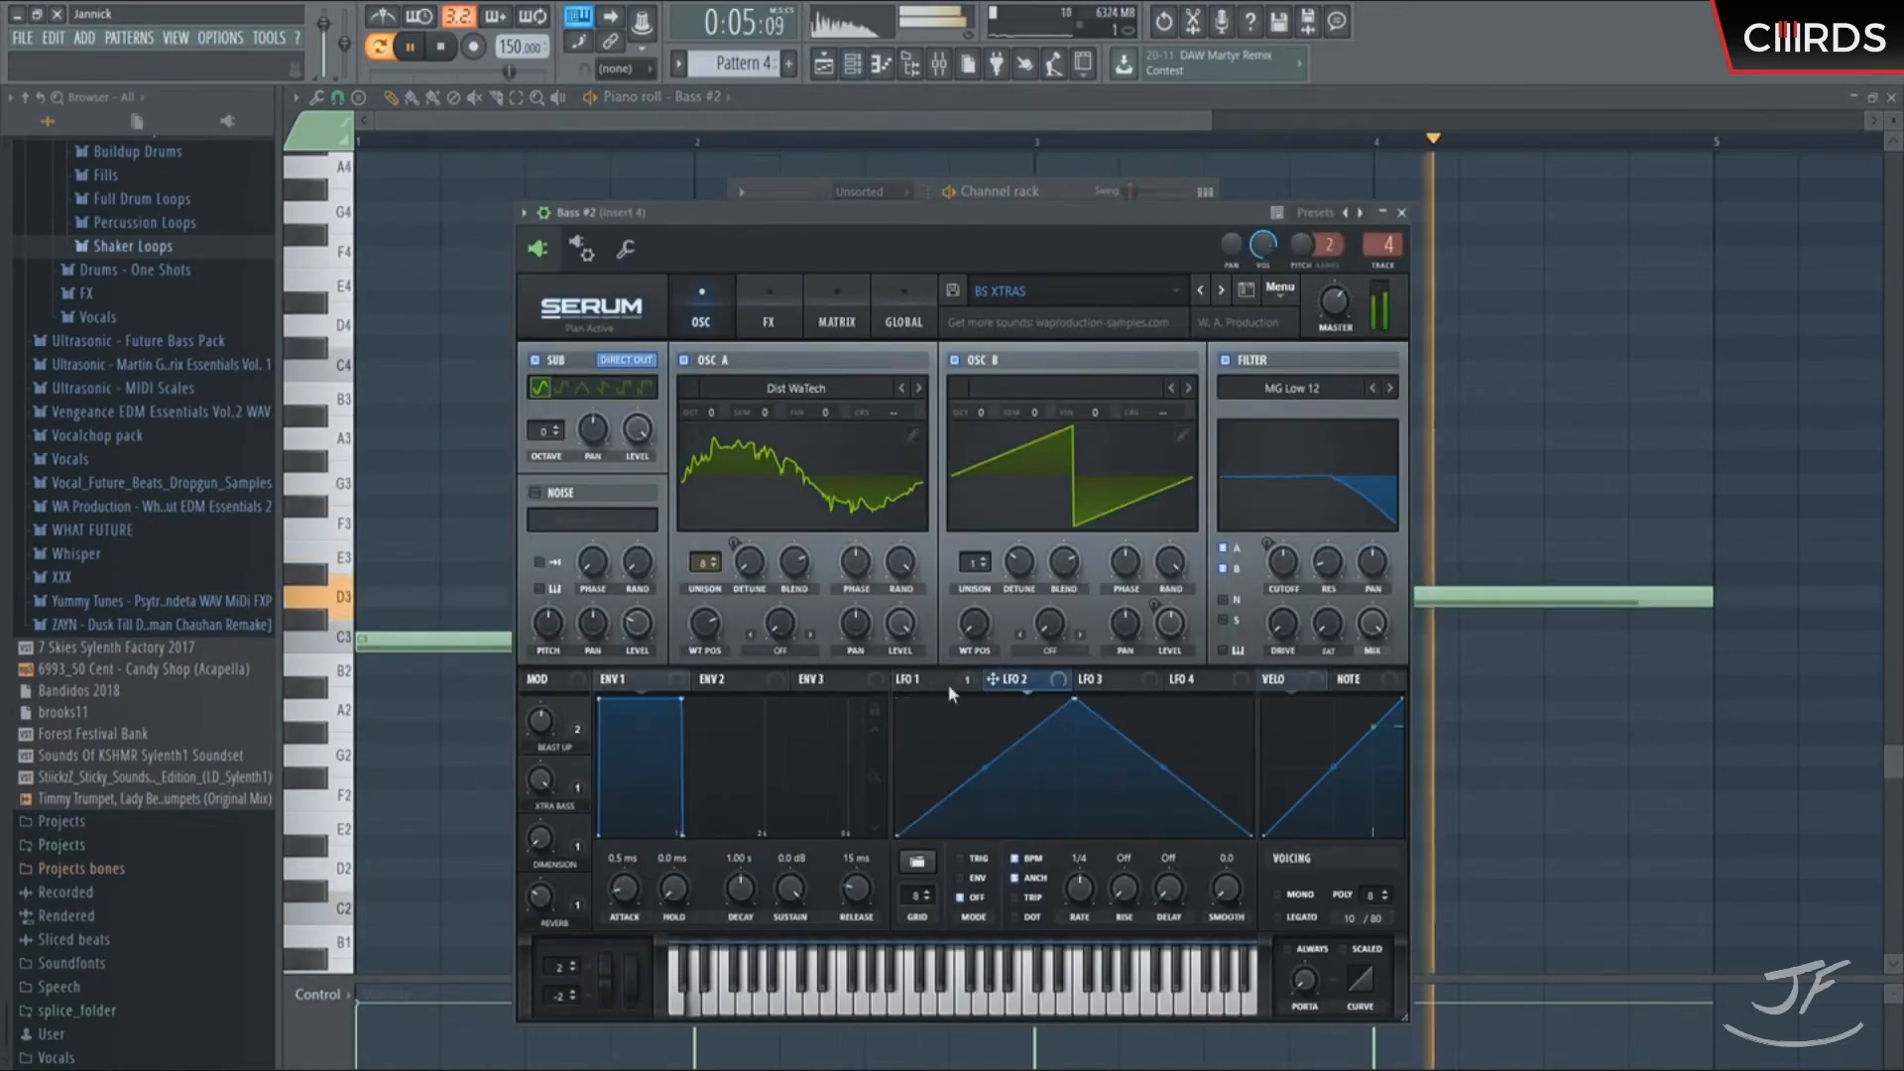
{"action": "left_click", "coordinate": [946, 683]}
{"action": "left_click", "coordinate": [1301, 681]}
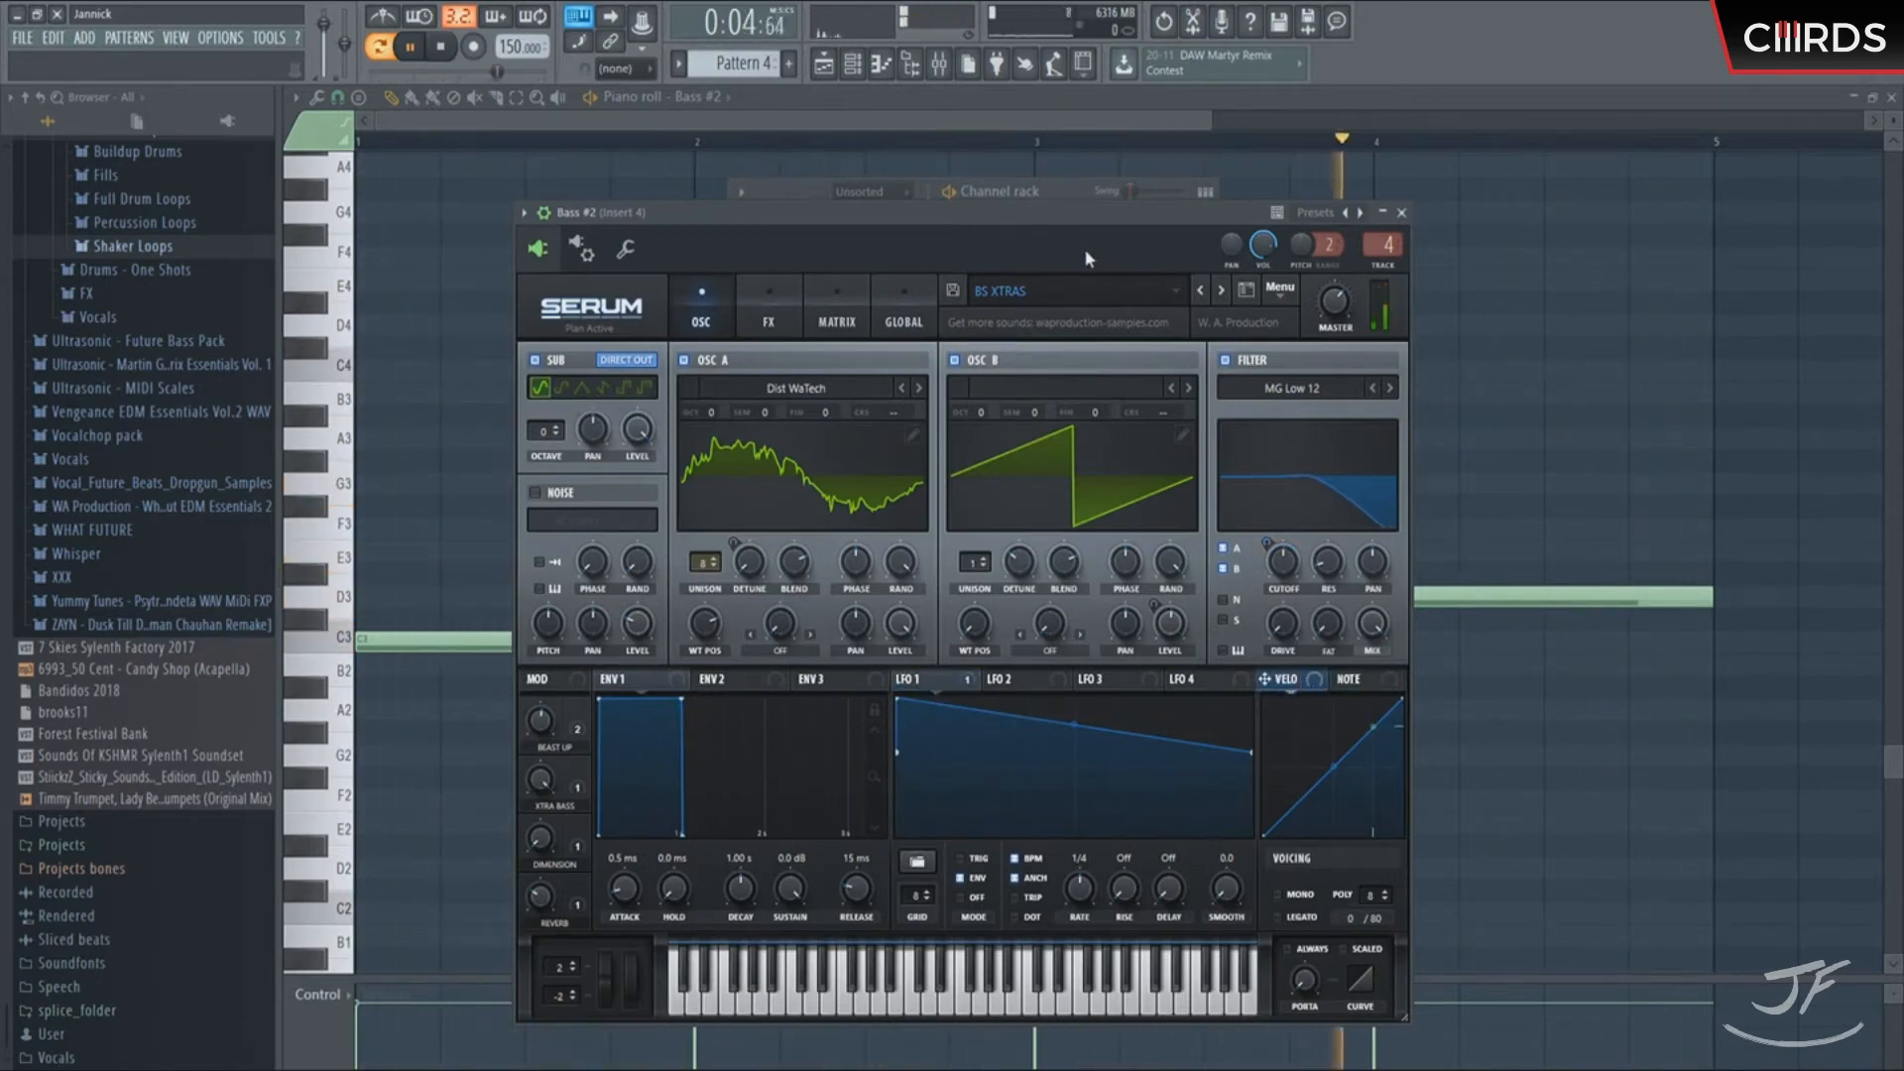
Clone the Bass #2 channel as a third bass layer and audition its Serum sound with the REV_BASS - Old School Sub preset
{"action": "left_click", "coordinate": [1075, 198]}
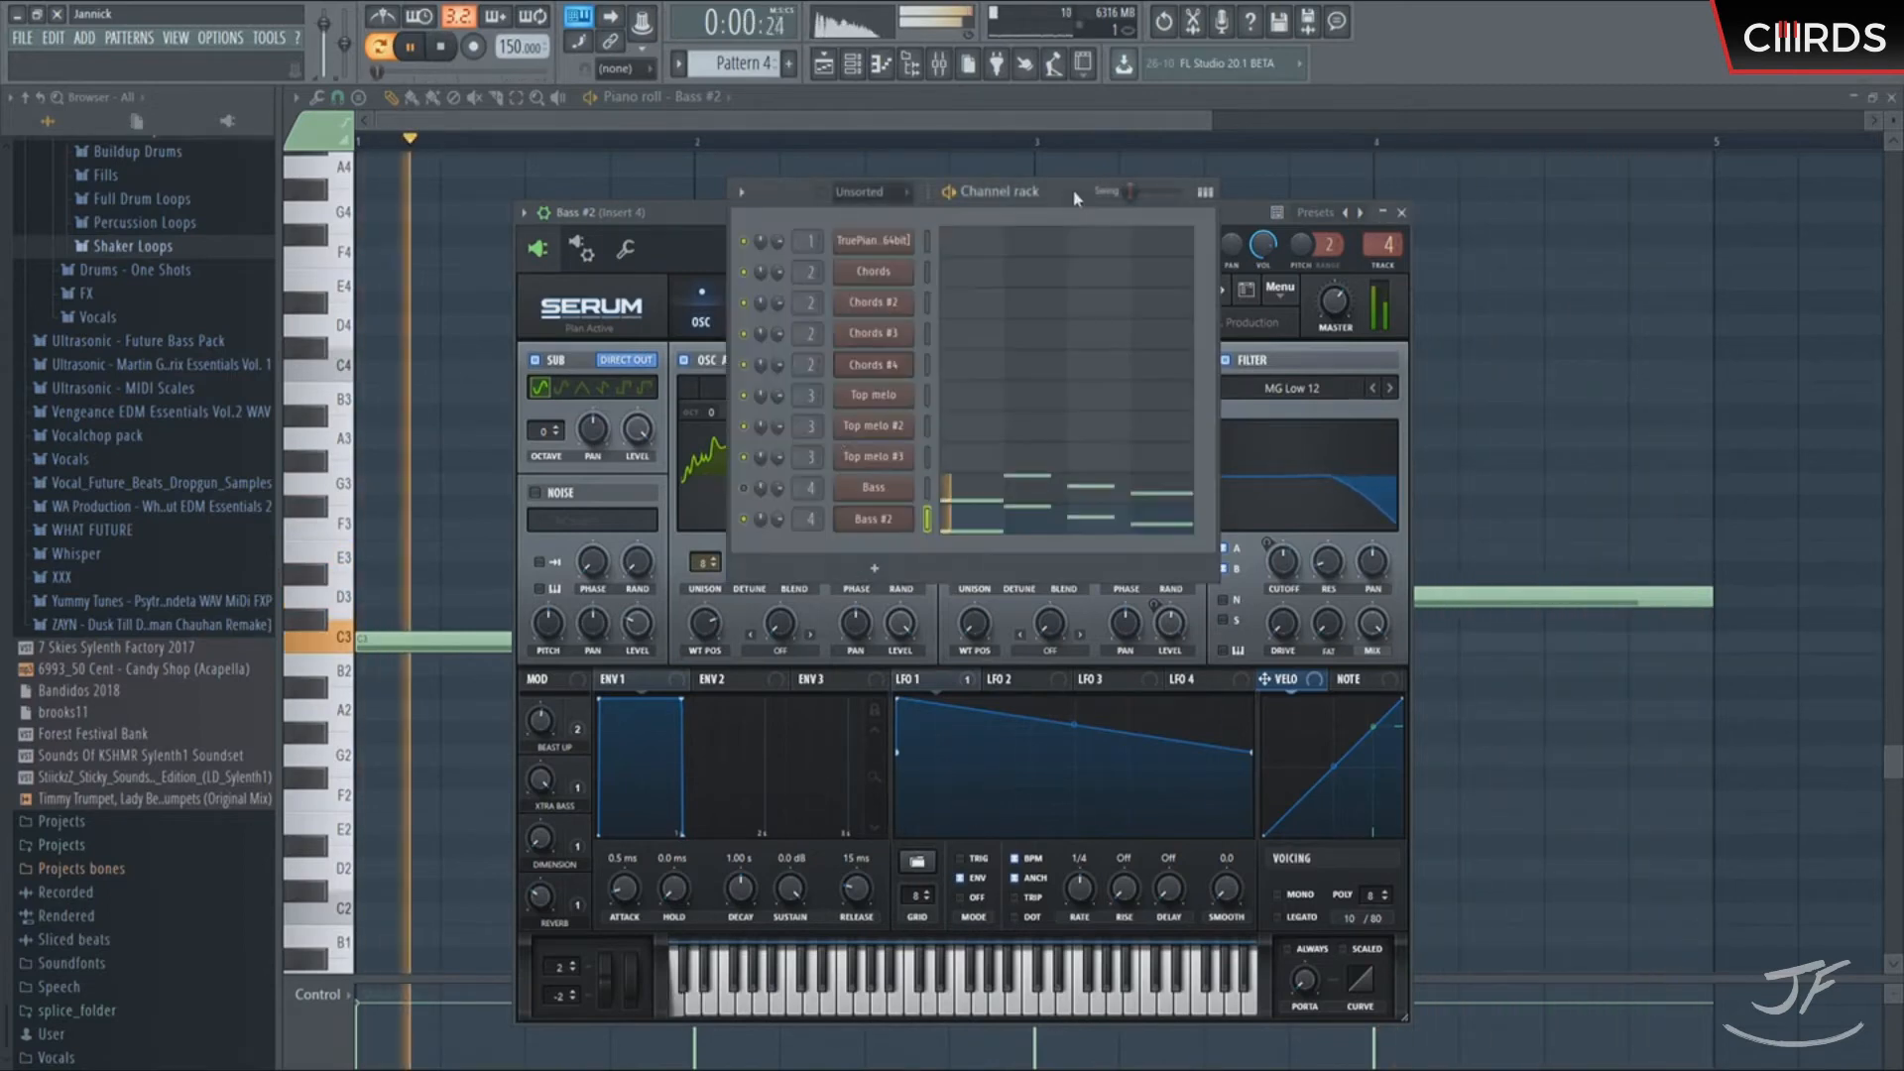
{"action": "key", "text": "space"}
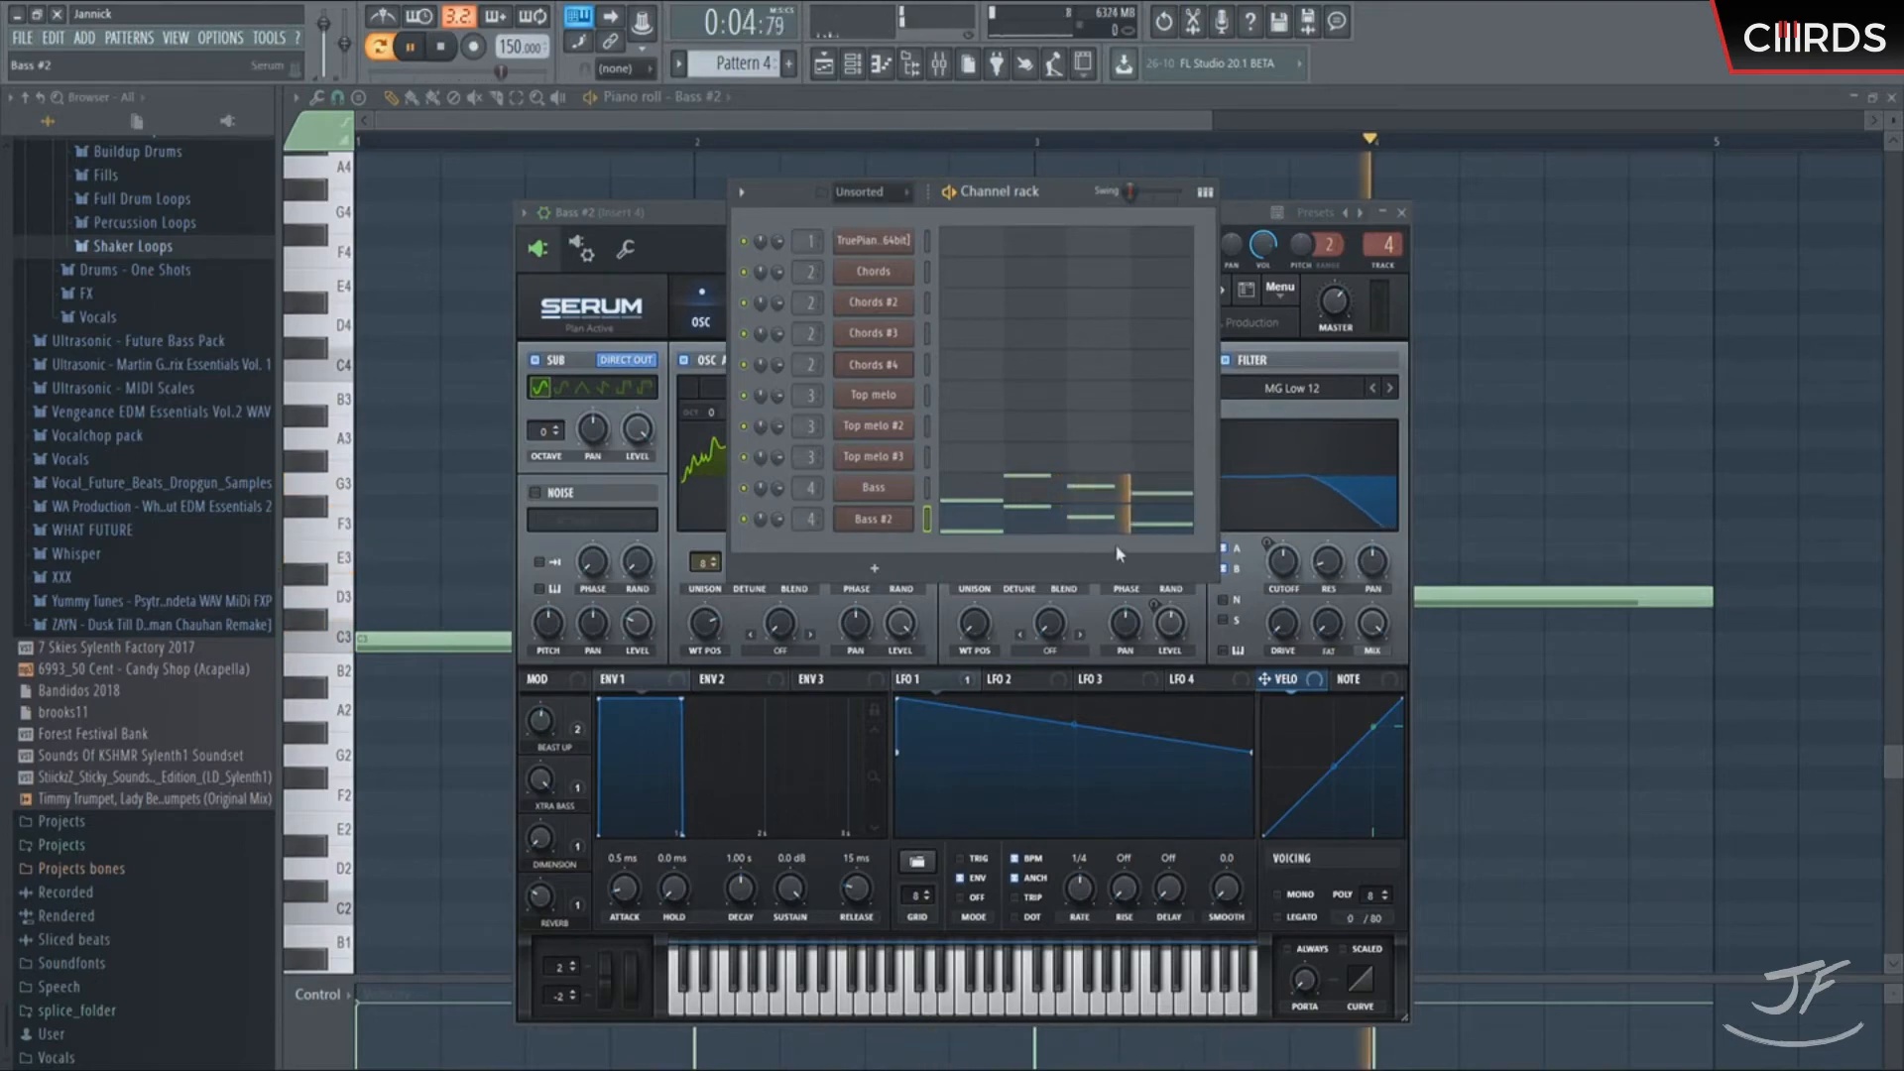
{"action": "key", "text": "space"}
{"action": "key", "text": "alt+c"}
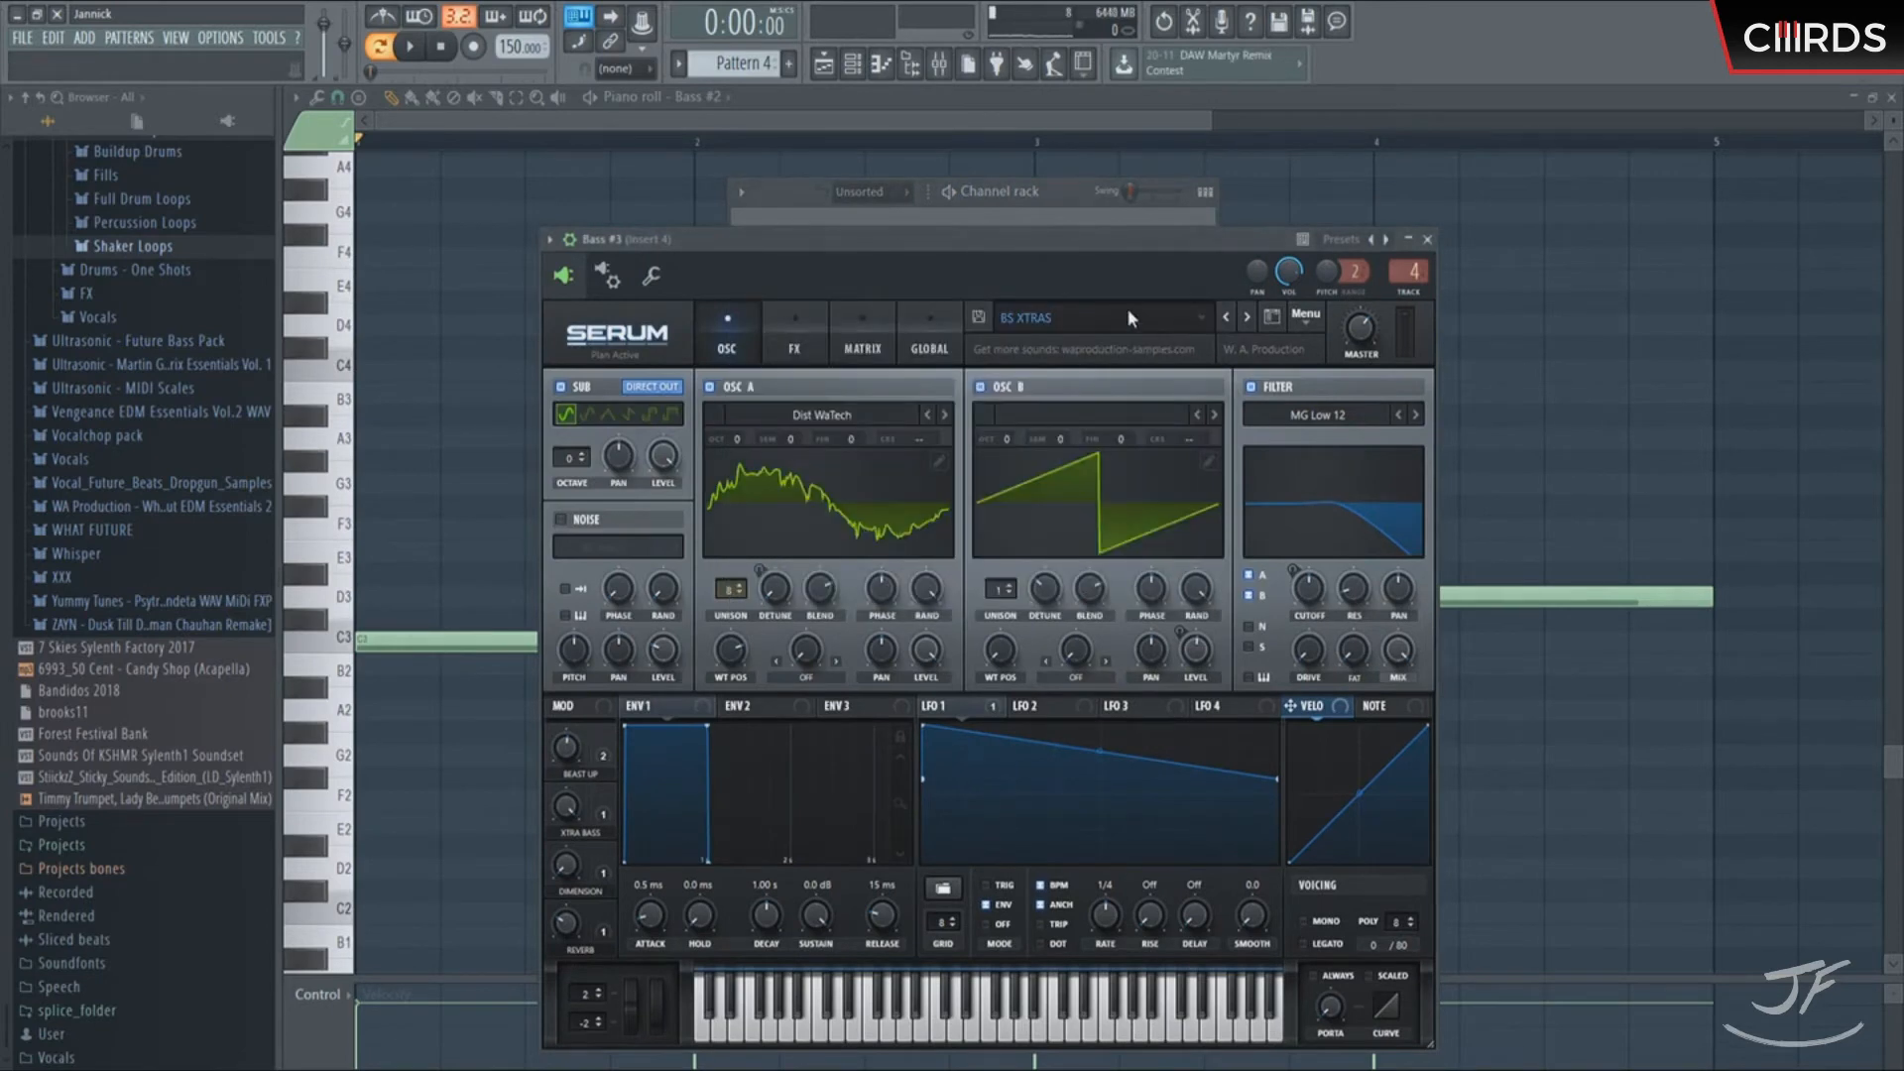
{"action": "left_click", "coordinate": [1248, 317]}
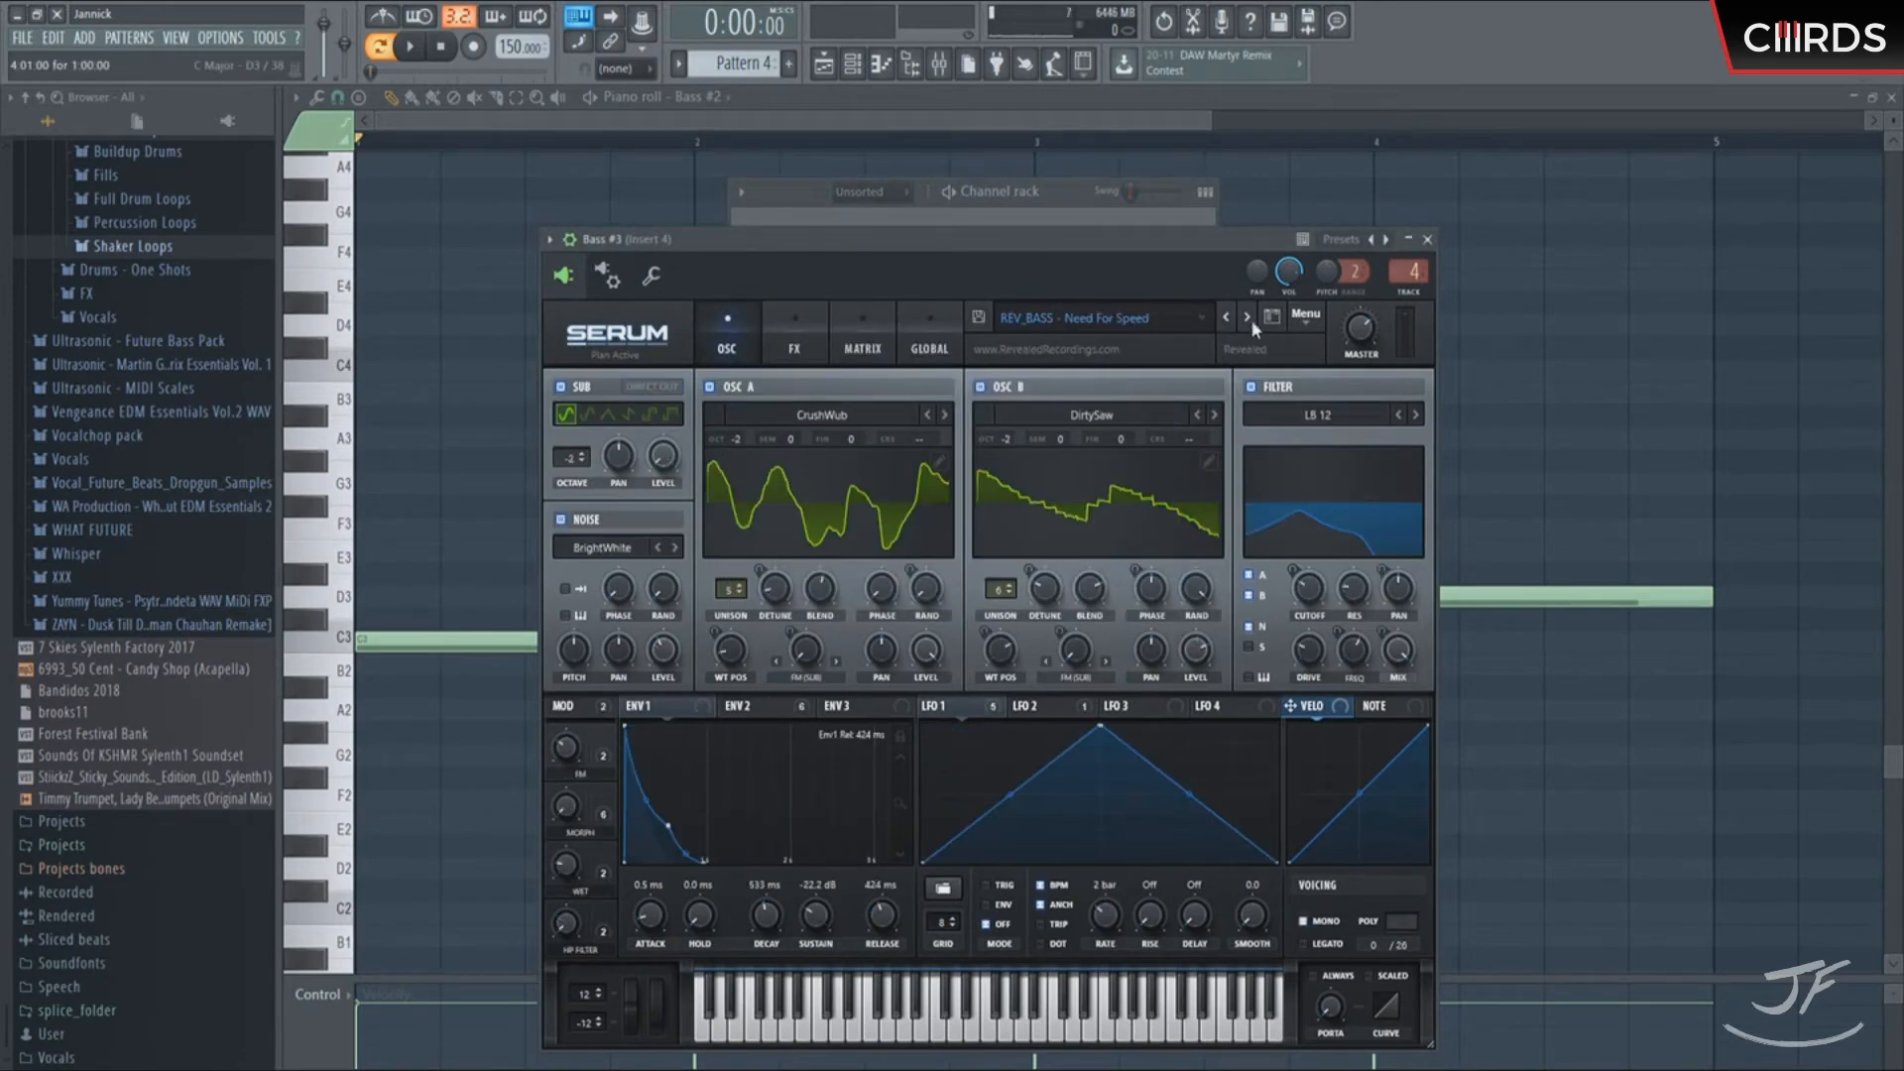
{"action": "left_click", "coordinate": [1247, 320]}
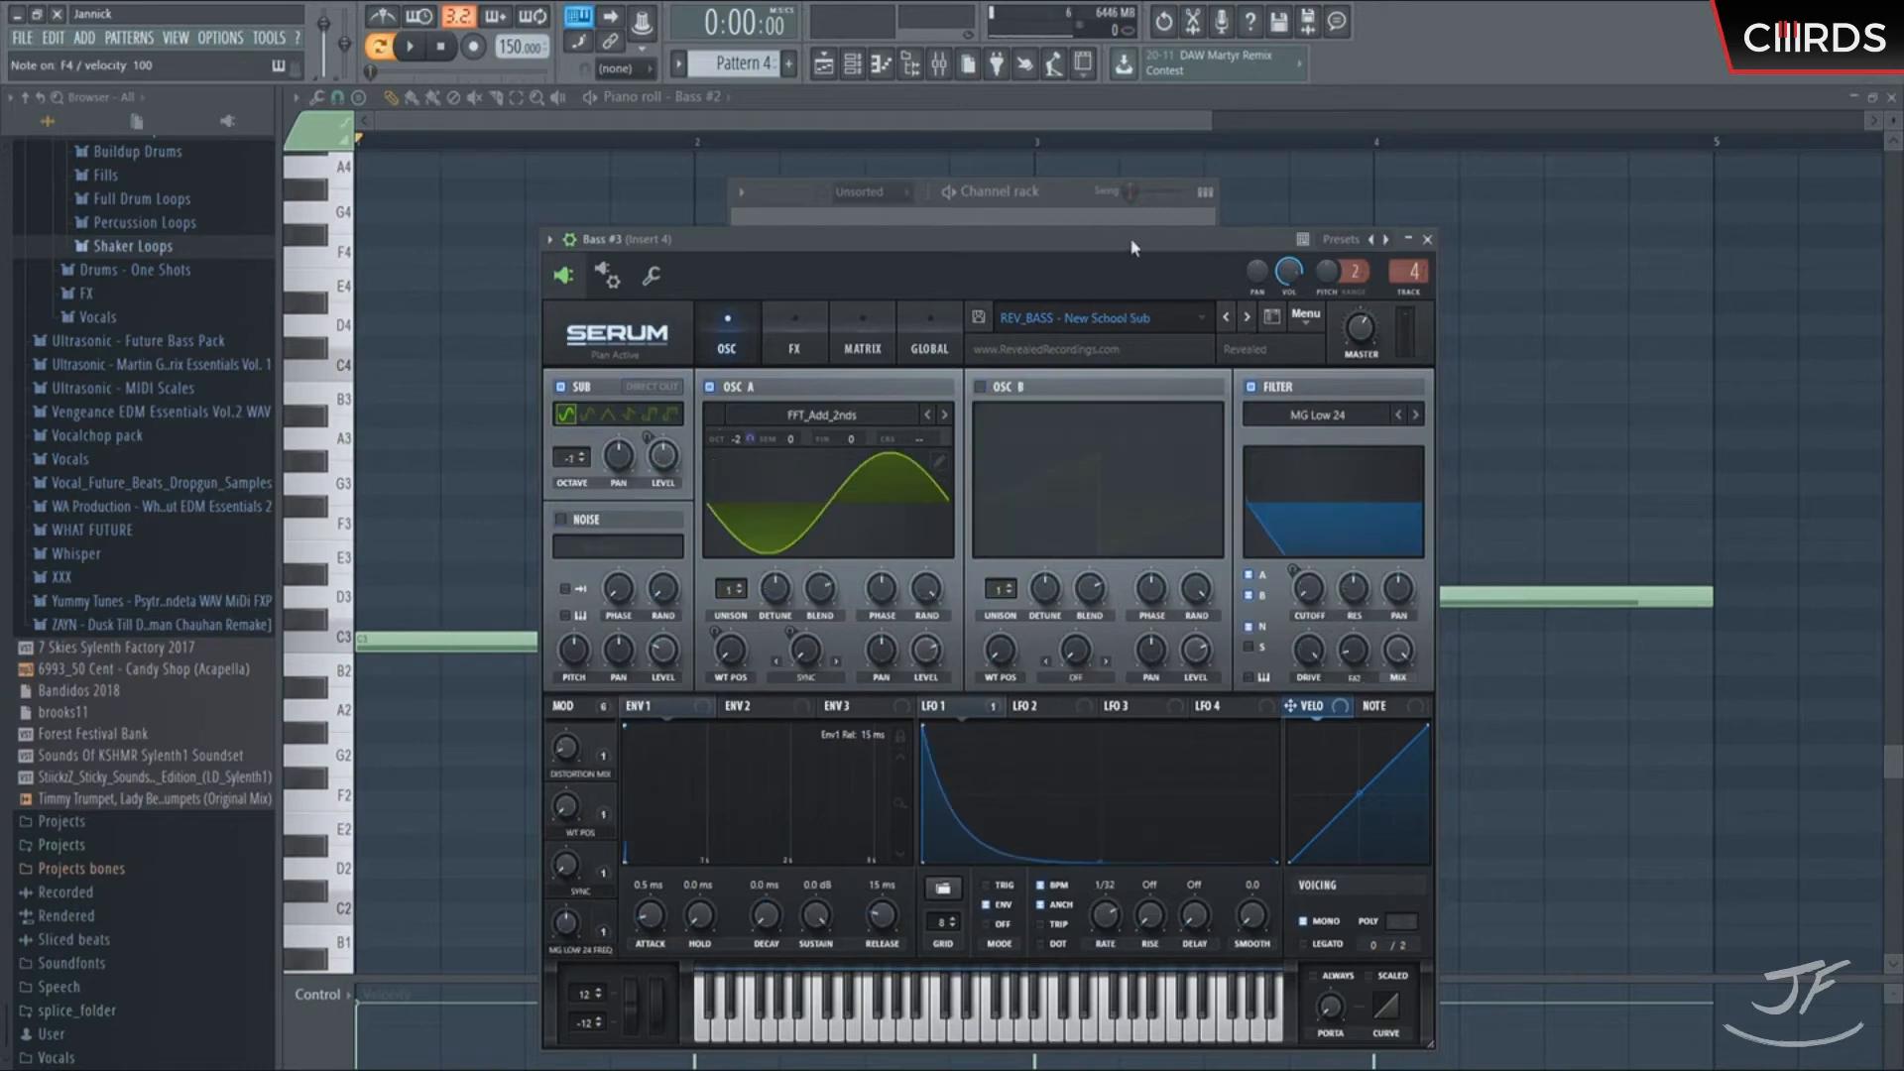
{"action": "left_click", "coordinate": [1248, 319]}
{"action": "key", "text": "space"}
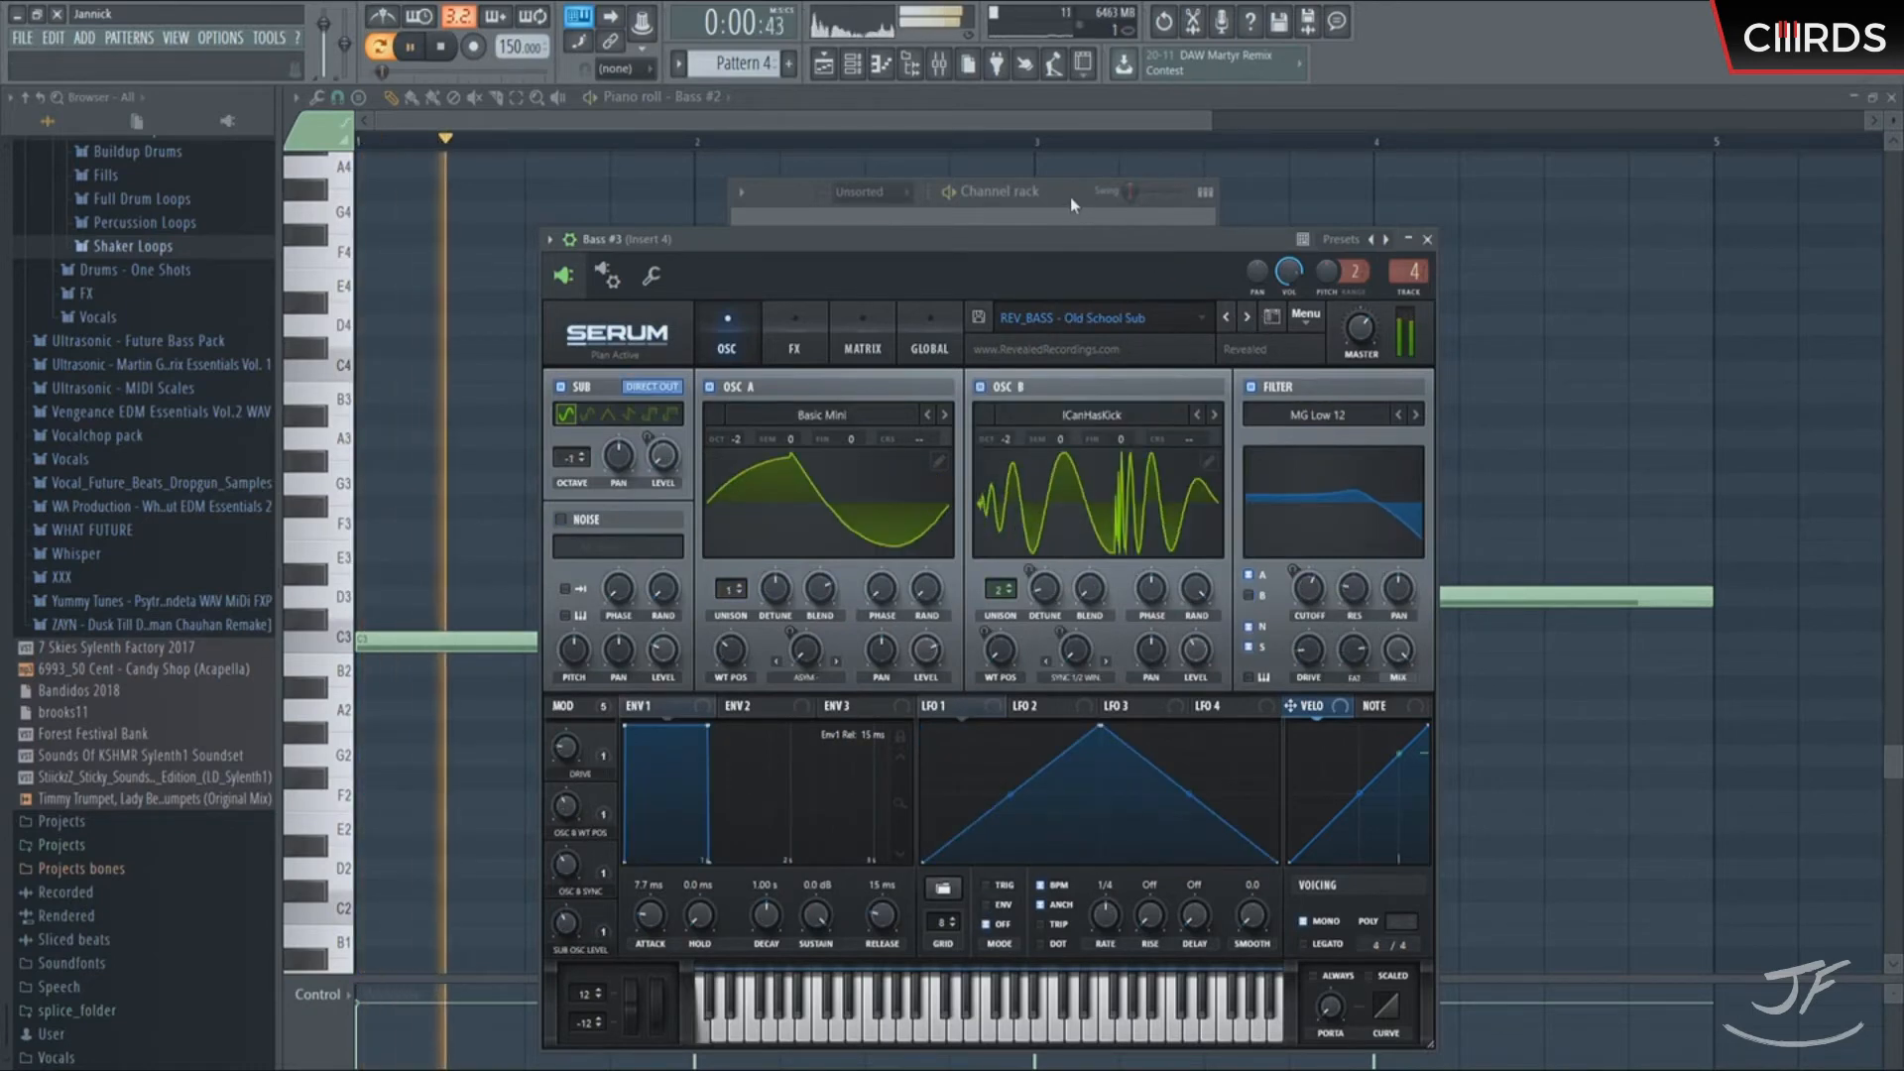
Try the newest bass layer's notes in different octaves during playback, settling with the first note on C4
{"action": "left_click", "coordinate": [1069, 197]}
{"action": "left_click", "coordinate": [1673, 463]}
{"action": "key", "text": "ctrl+Up"}
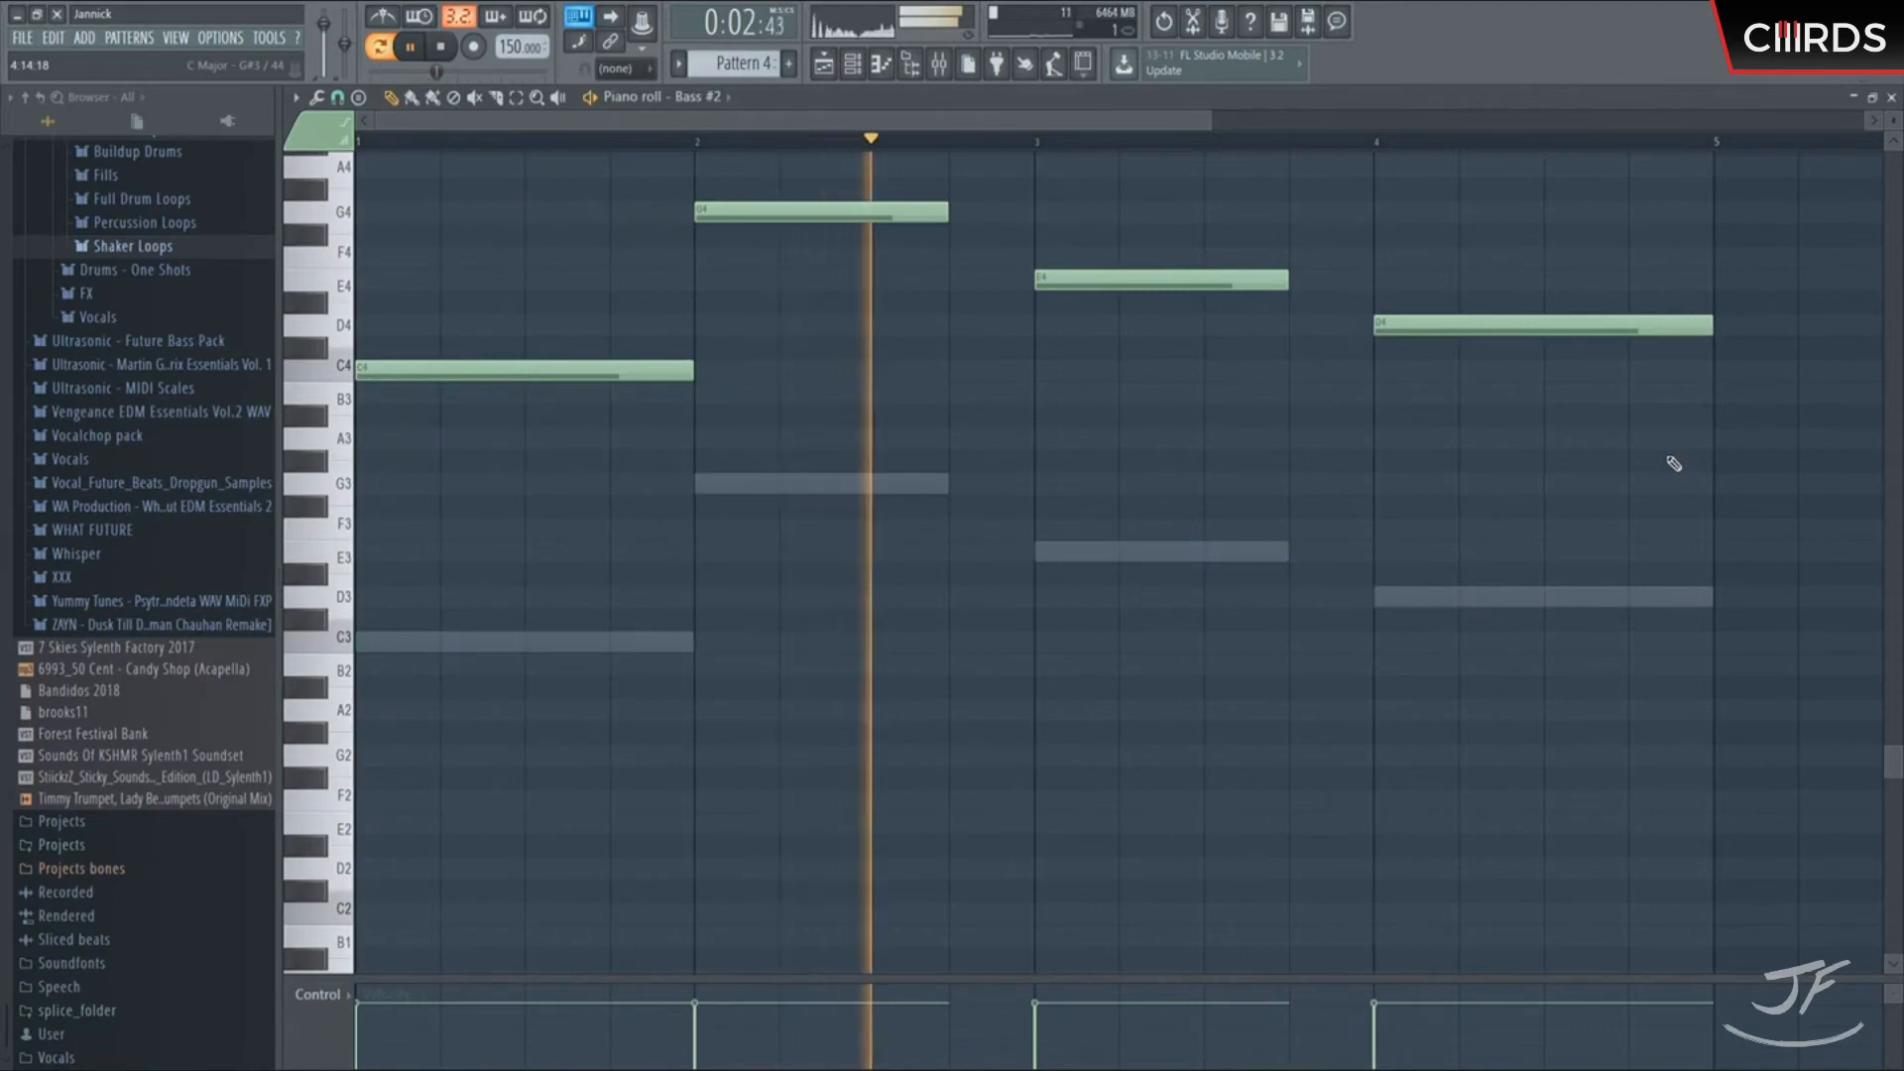
{"action": "key", "text": "ctrl+Up"}
{"action": "key", "text": "ctrl+Down"}
{"action": "key", "text": "ctrl+Down"}
{"action": "key", "text": "space"}
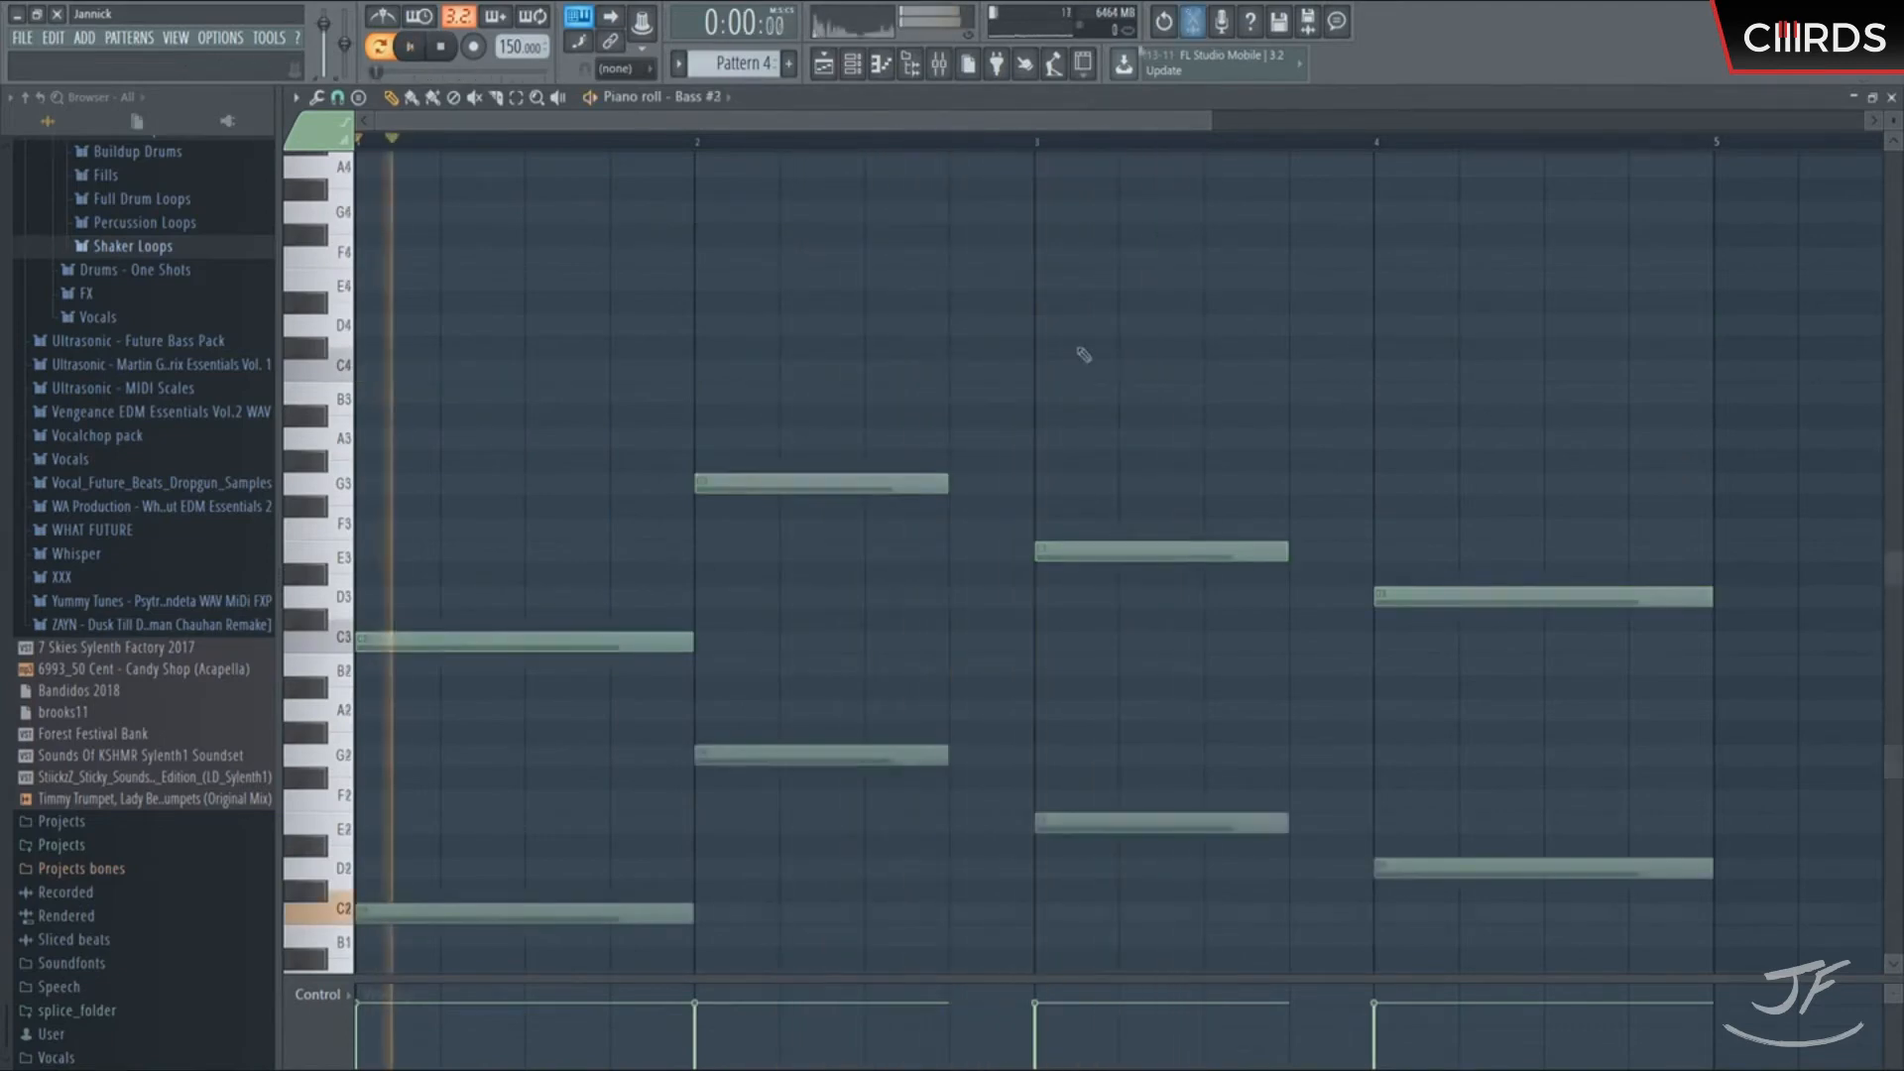
{"action": "key", "text": "ctrl+Up"}
Unmute the first Bass layer and play Pattern 4 from its start
{"action": "key", "text": "F6"}
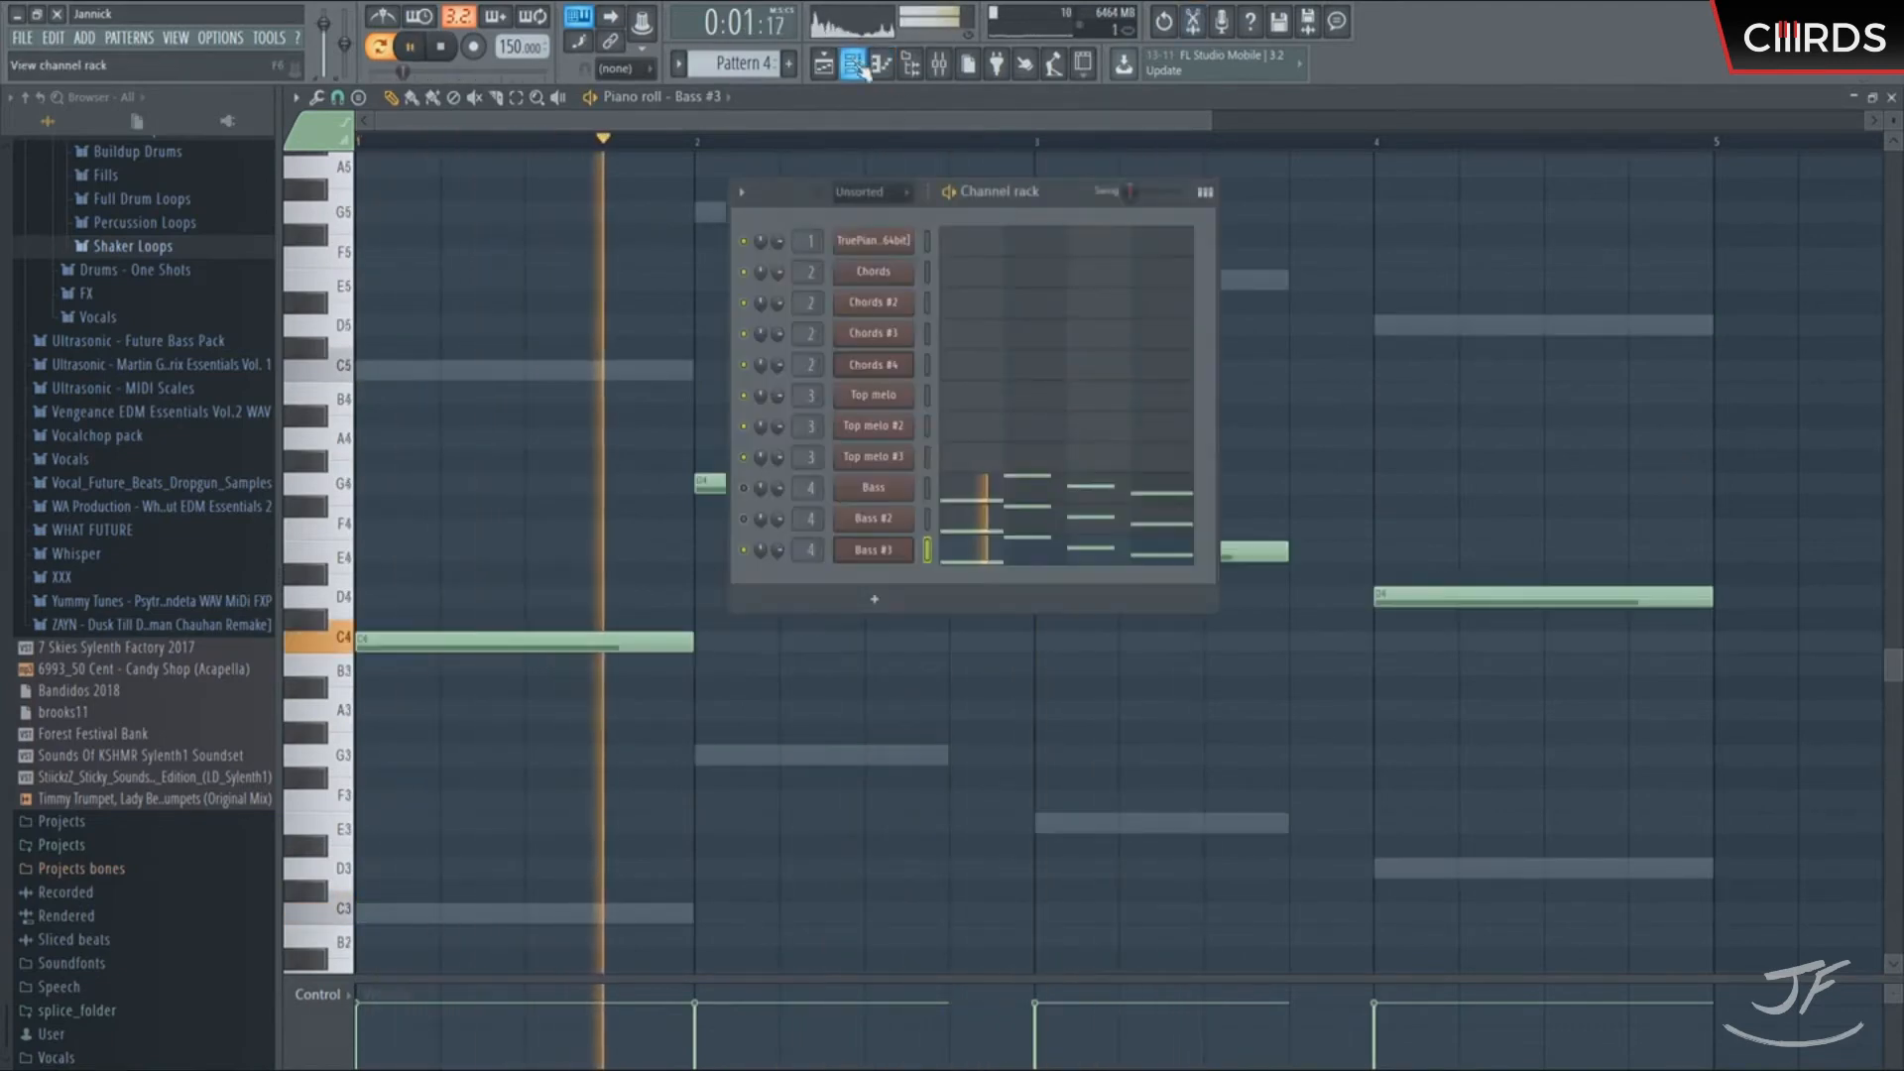
{"action": "left_click", "coordinate": [744, 489]}
{"action": "key", "text": "space"}
{"action": "key", "text": "space"}
Lower the mixer track 4 fader to about -6.5 dB and the Top melo fader slightly, then stop playback
{"action": "key", "text": "F9"}
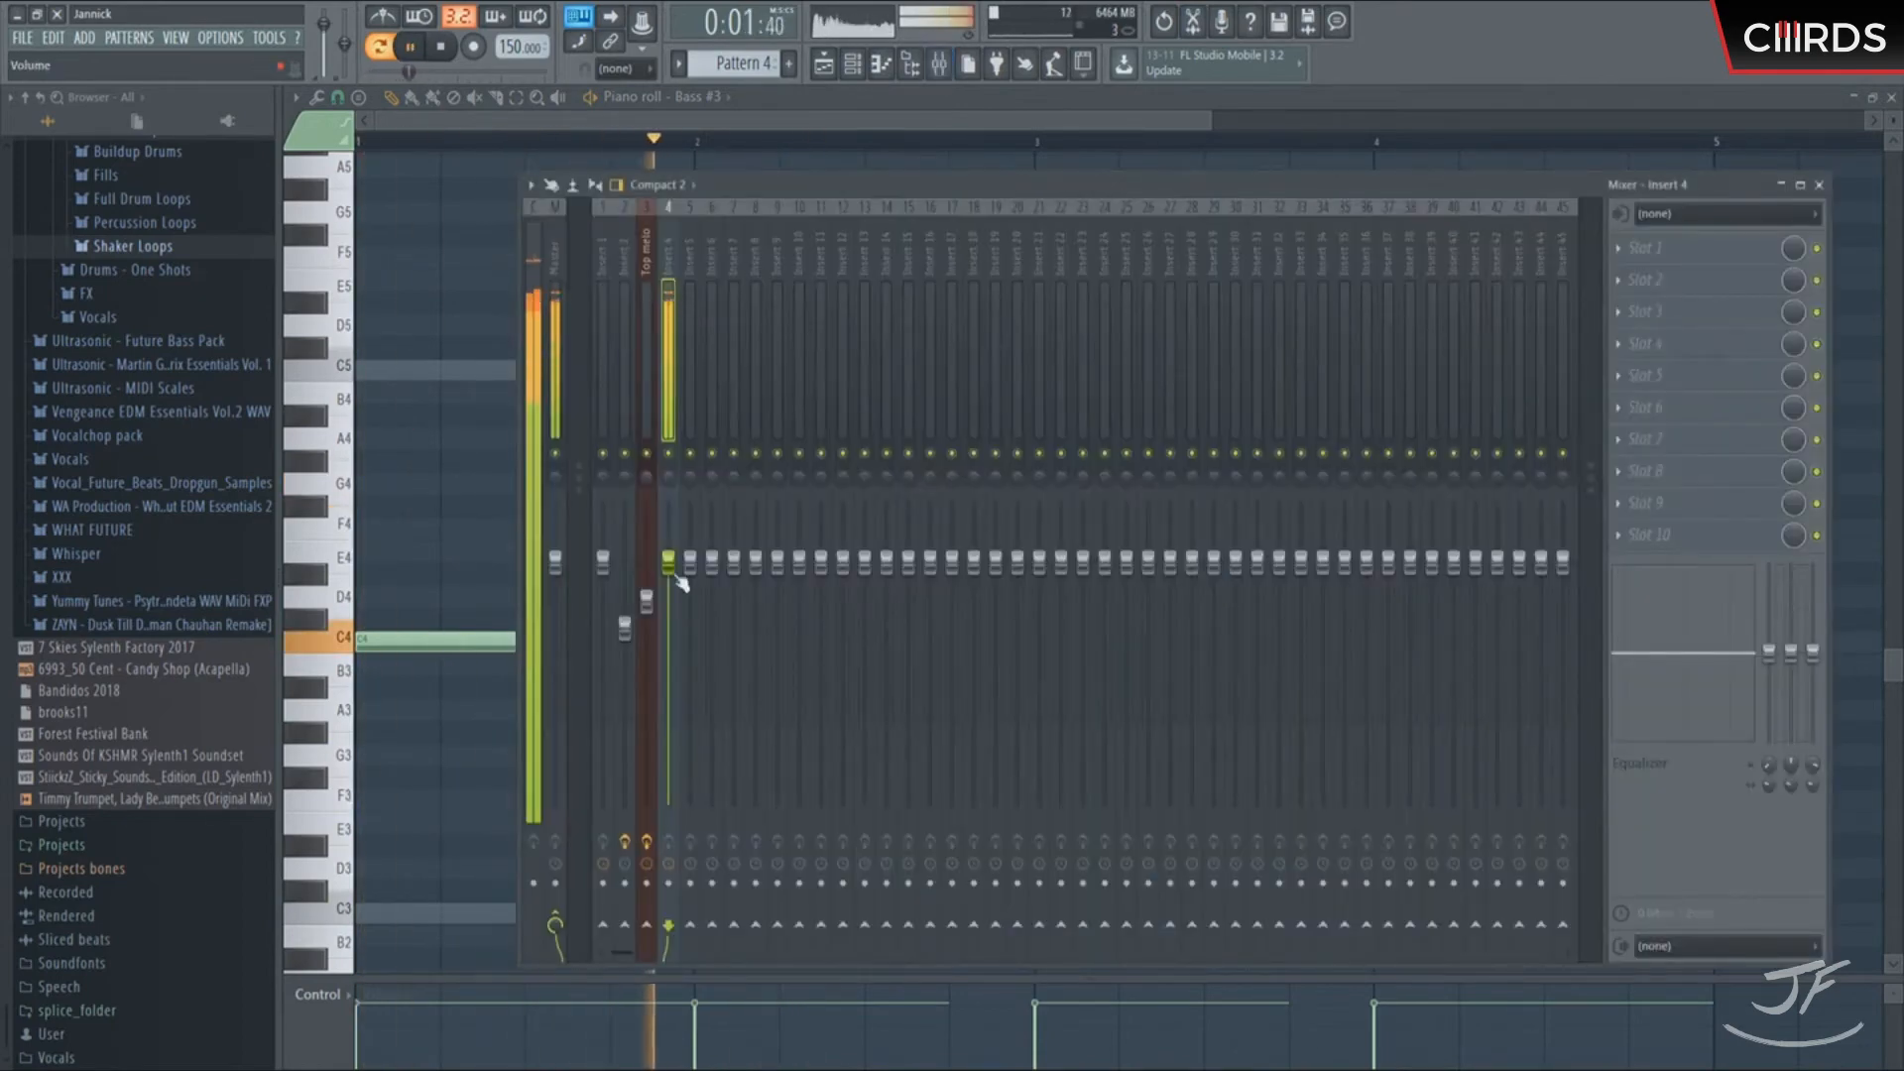
{"action": "scroll", "coordinate": [681, 583], "scroll_direction": "down", "scroll_amount": 4}
{"action": "scroll", "coordinate": [667, 573], "scroll_direction": "down", "scroll_amount": 2}
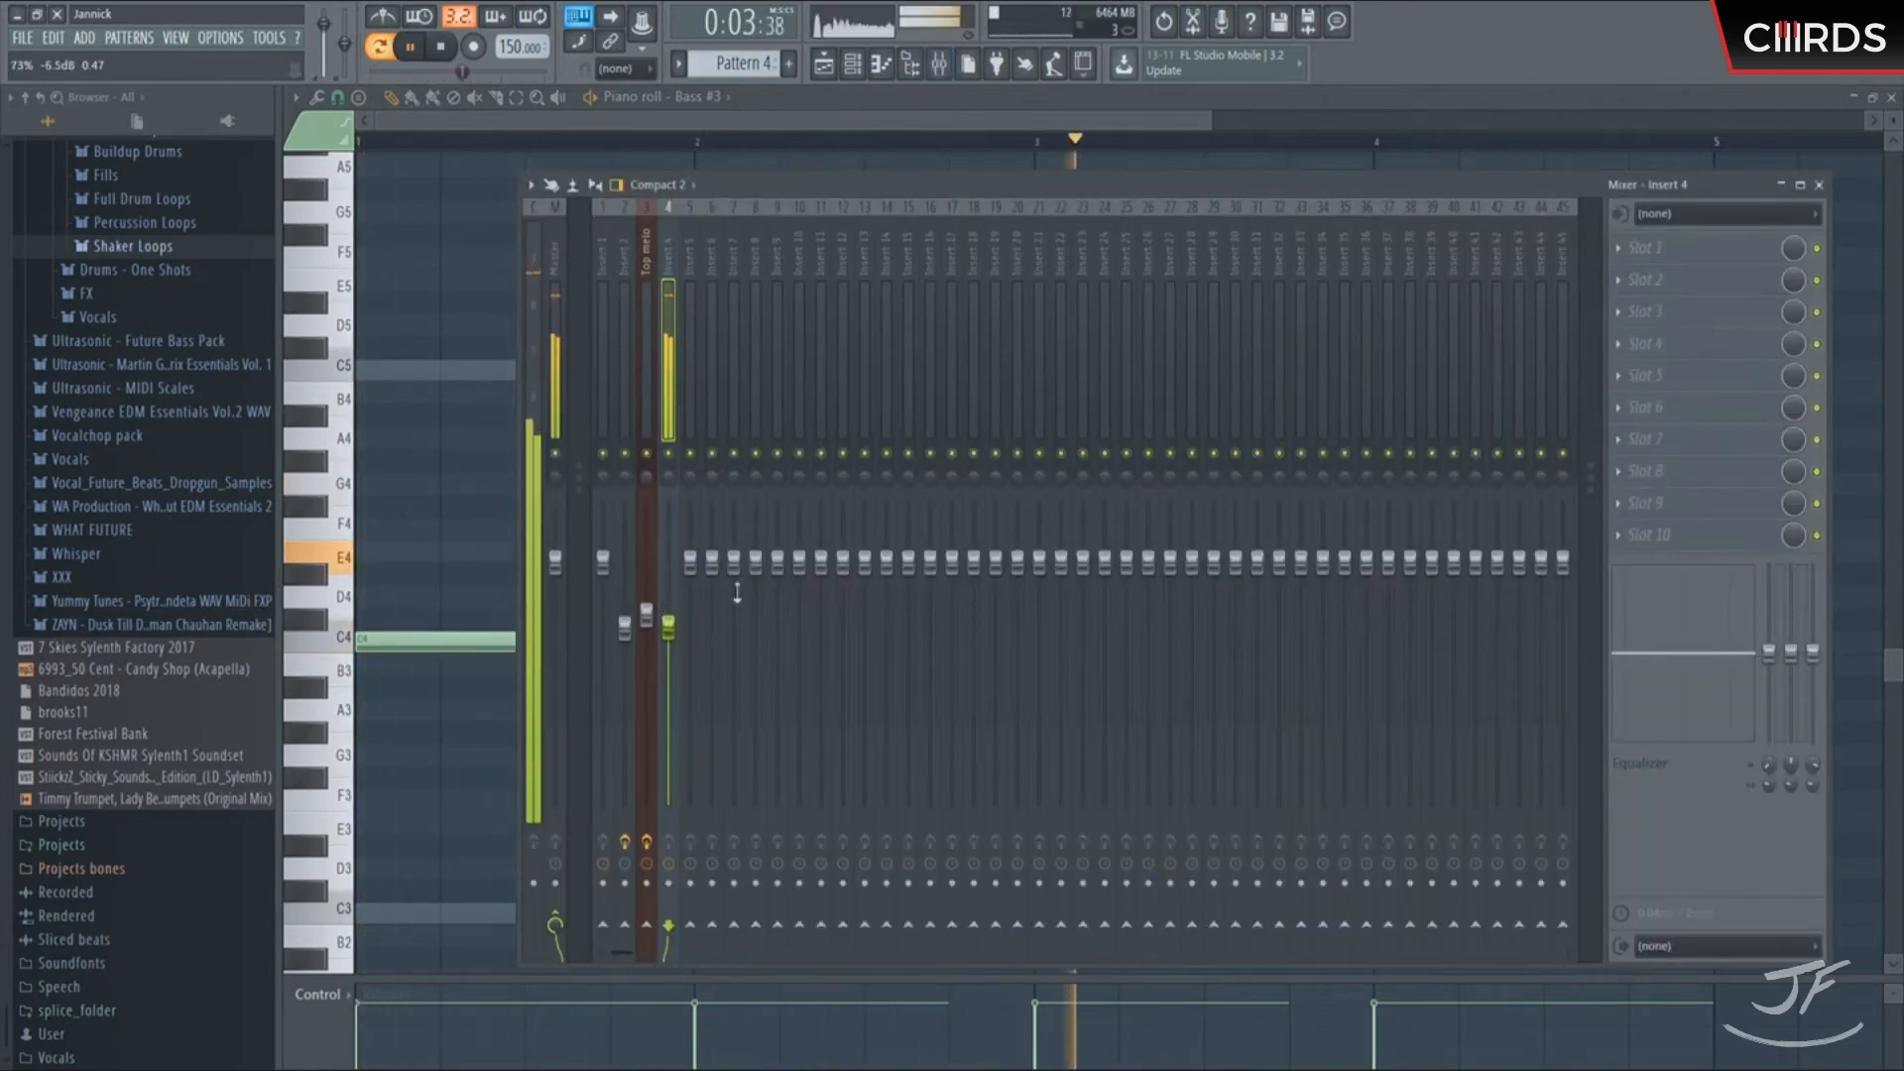
{"action": "key", "text": "space"}
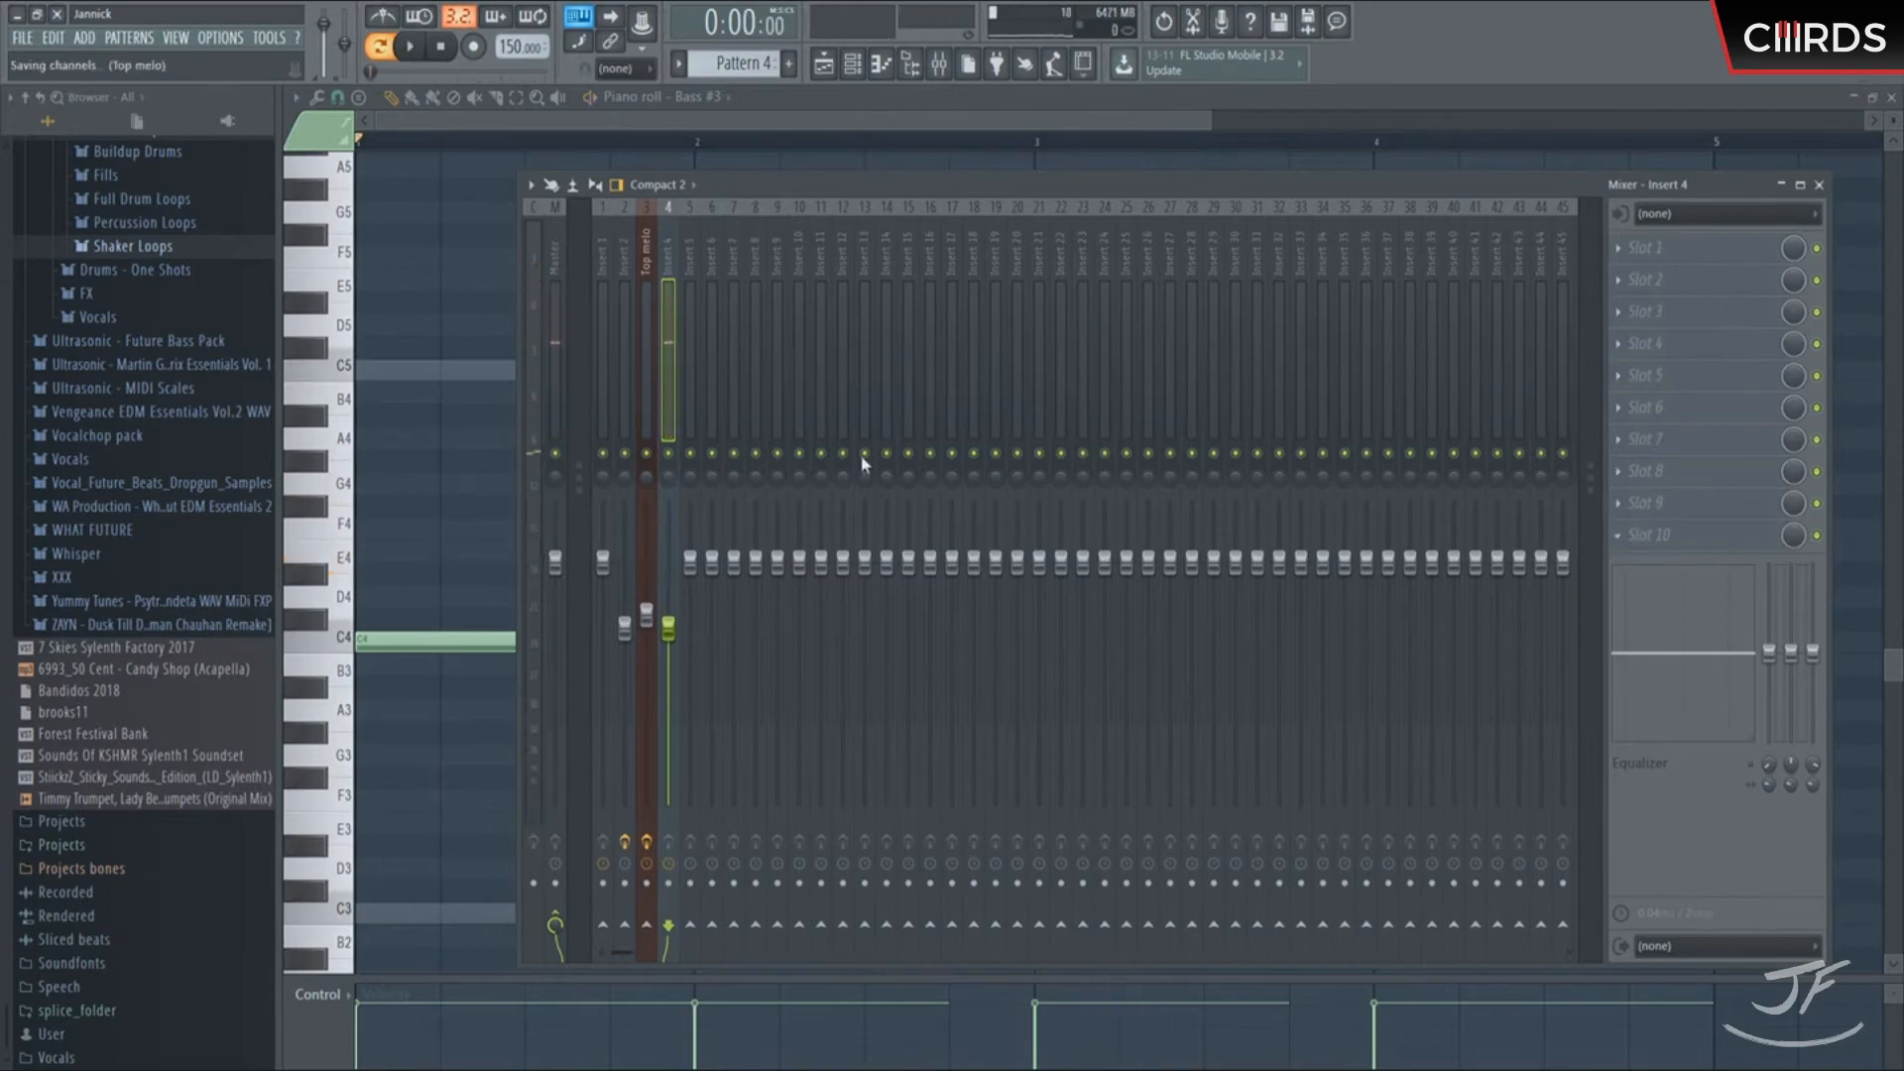
Add FabFilter Pro-Q 2 to mixer track 4 and adjust a low cut and a high cut band while the bass plays
{"action": "left_click", "coordinate": [514, 457]}
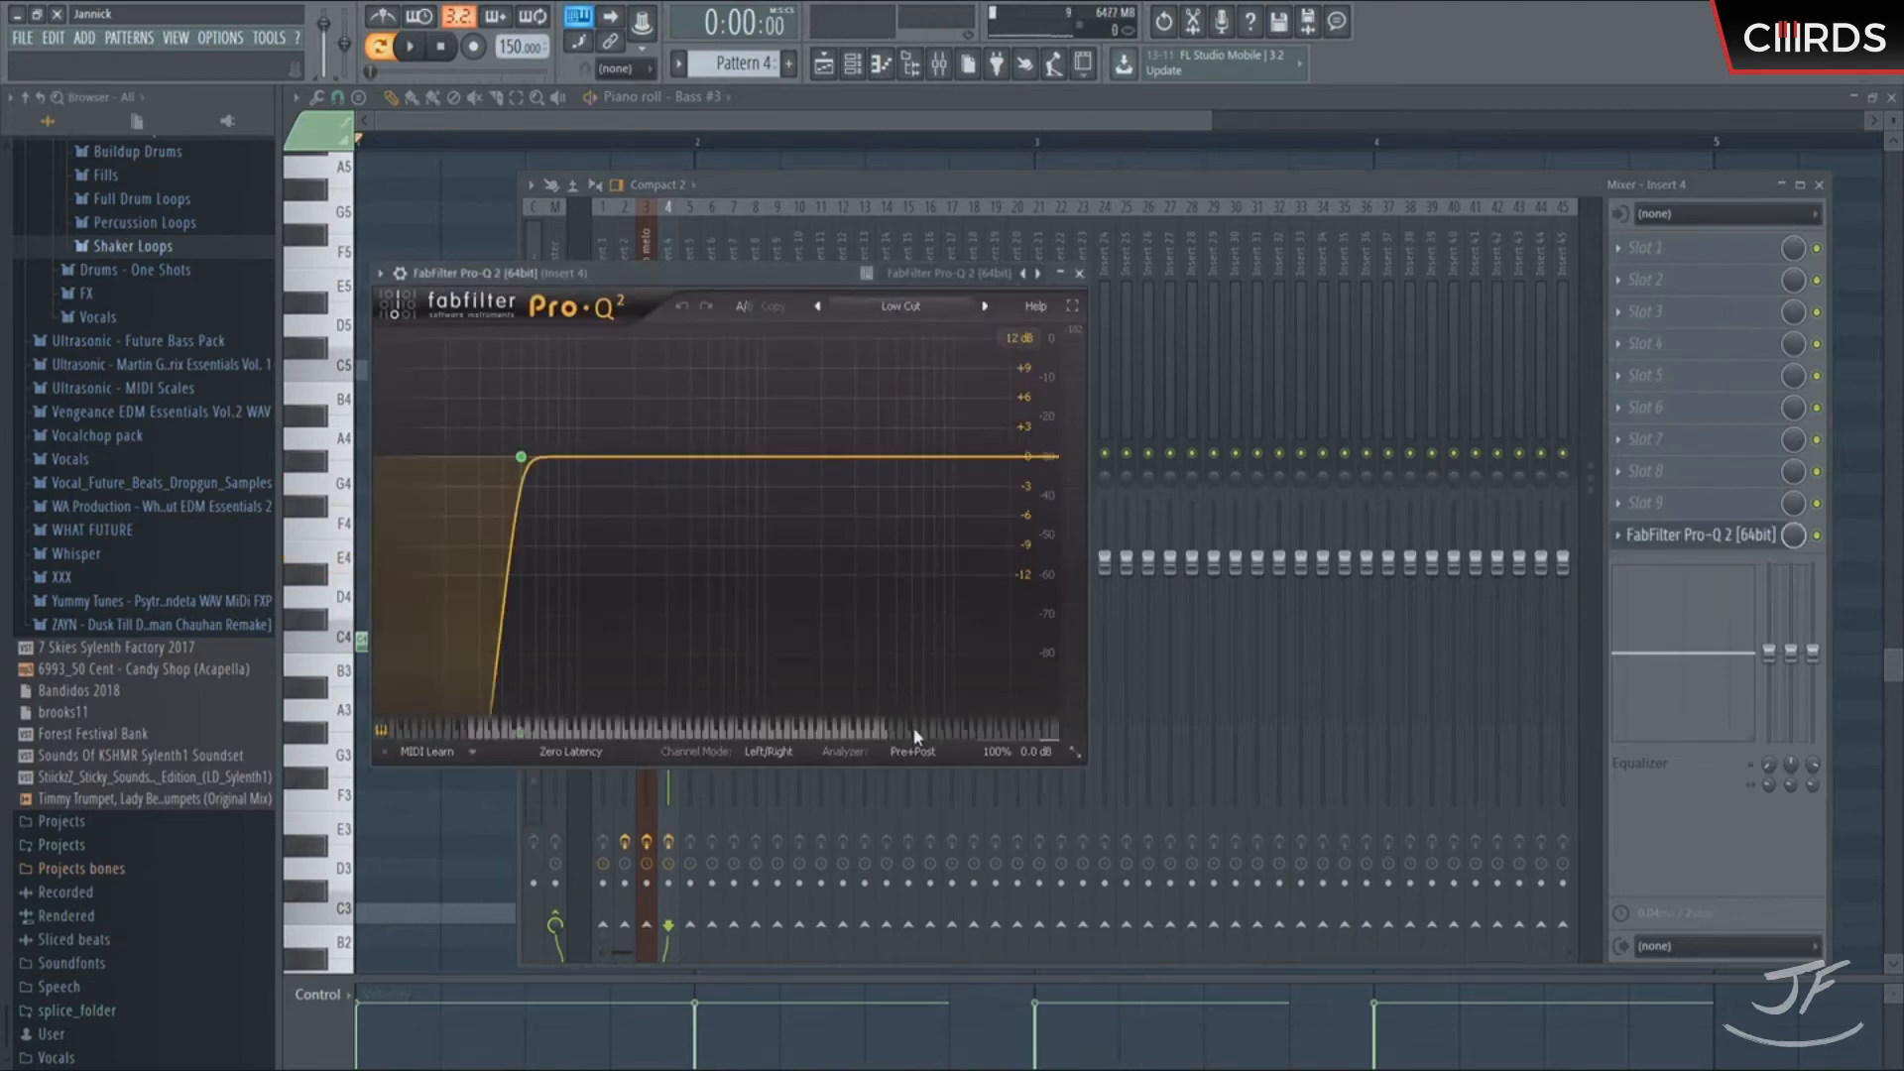
{"action": "left_click", "coordinate": [1032, 454]}
{"action": "left_click_drag", "start_coordinate": [1032, 455], "coordinate": [838, 488]}
{"action": "key", "text": "space"}
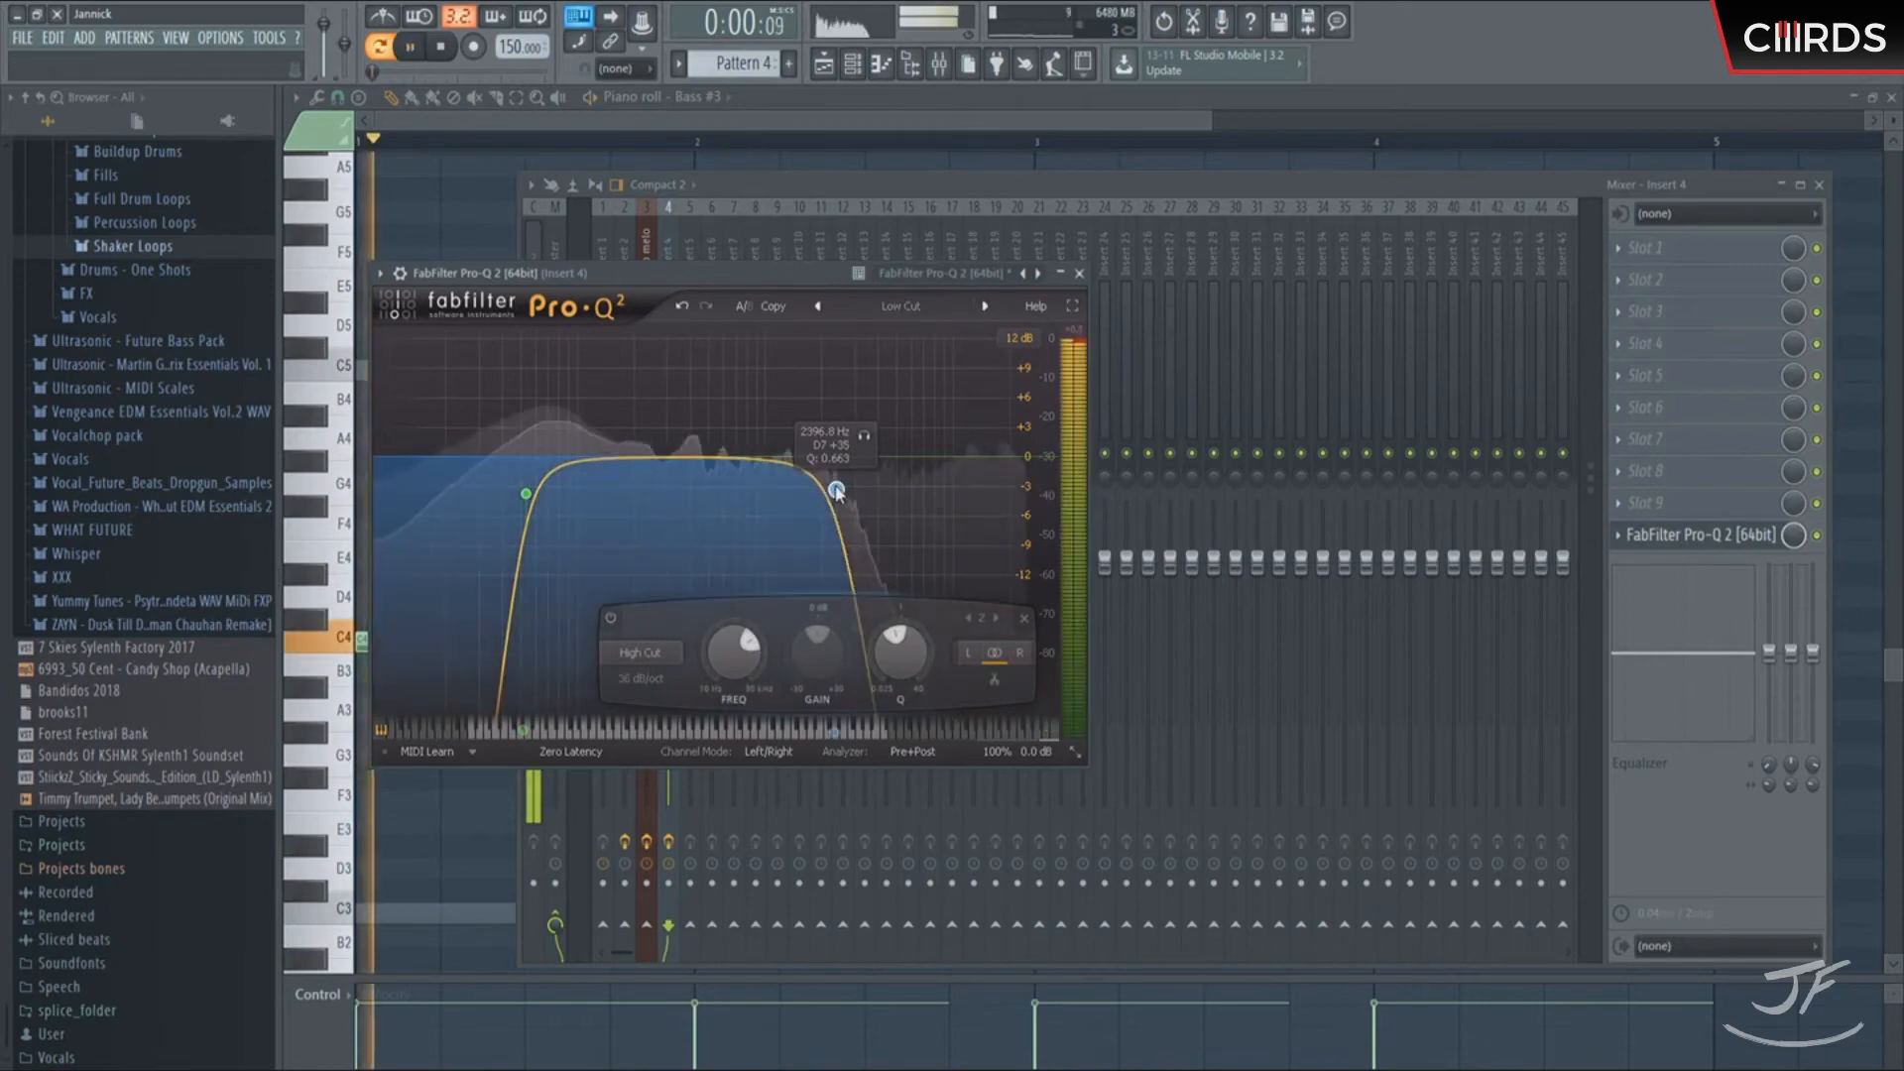
{"action": "left_click_drag", "start_coordinate": [838, 488], "coordinate": [980, 477]}
{"action": "left_click_drag", "start_coordinate": [532, 491], "coordinate": [478, 479]}
{"action": "left_click", "coordinate": [859, 192]}
{"action": "key", "text": "space"}
Route the Bass #2 and Bass #3 channels to mixer track 5 and play Pattern 4
{"action": "key", "text": "F6"}
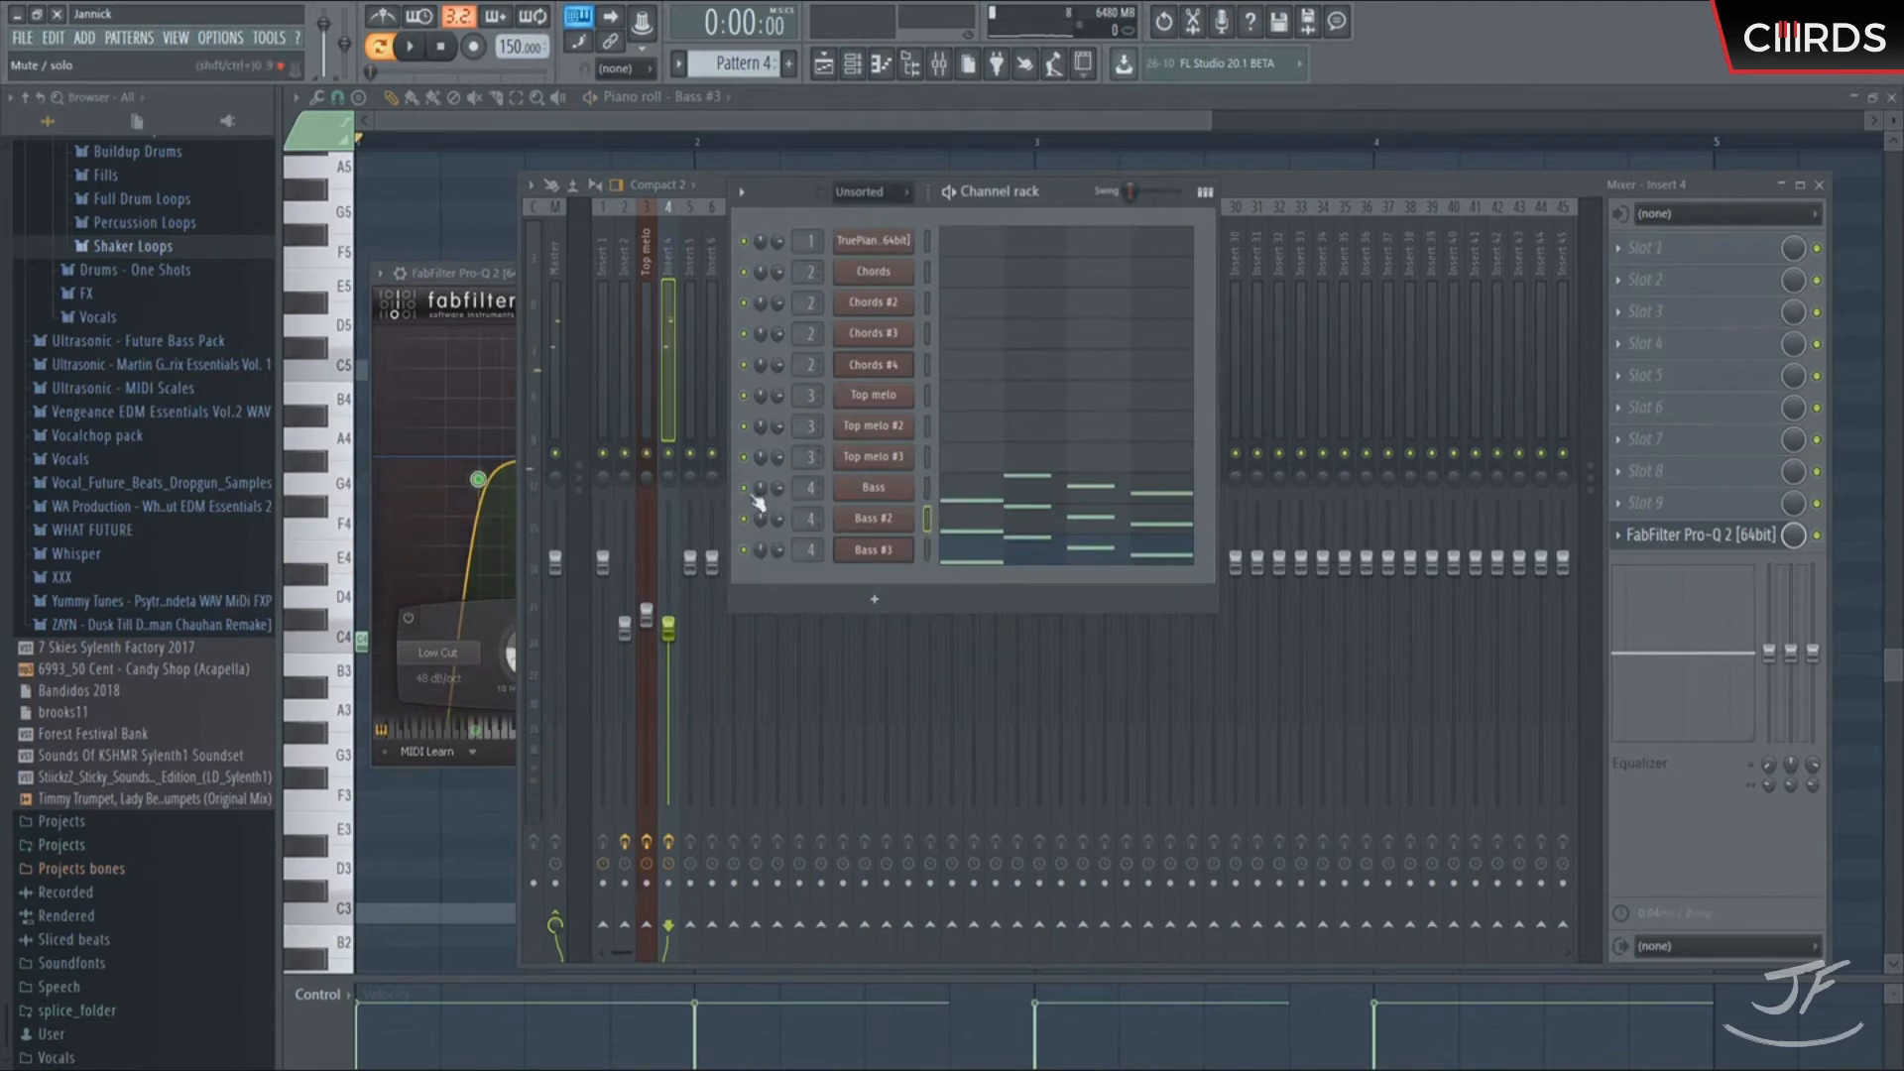
{"action": "scroll", "coordinate": [806, 518], "scroll_direction": "up", "scroll_amount": 1}
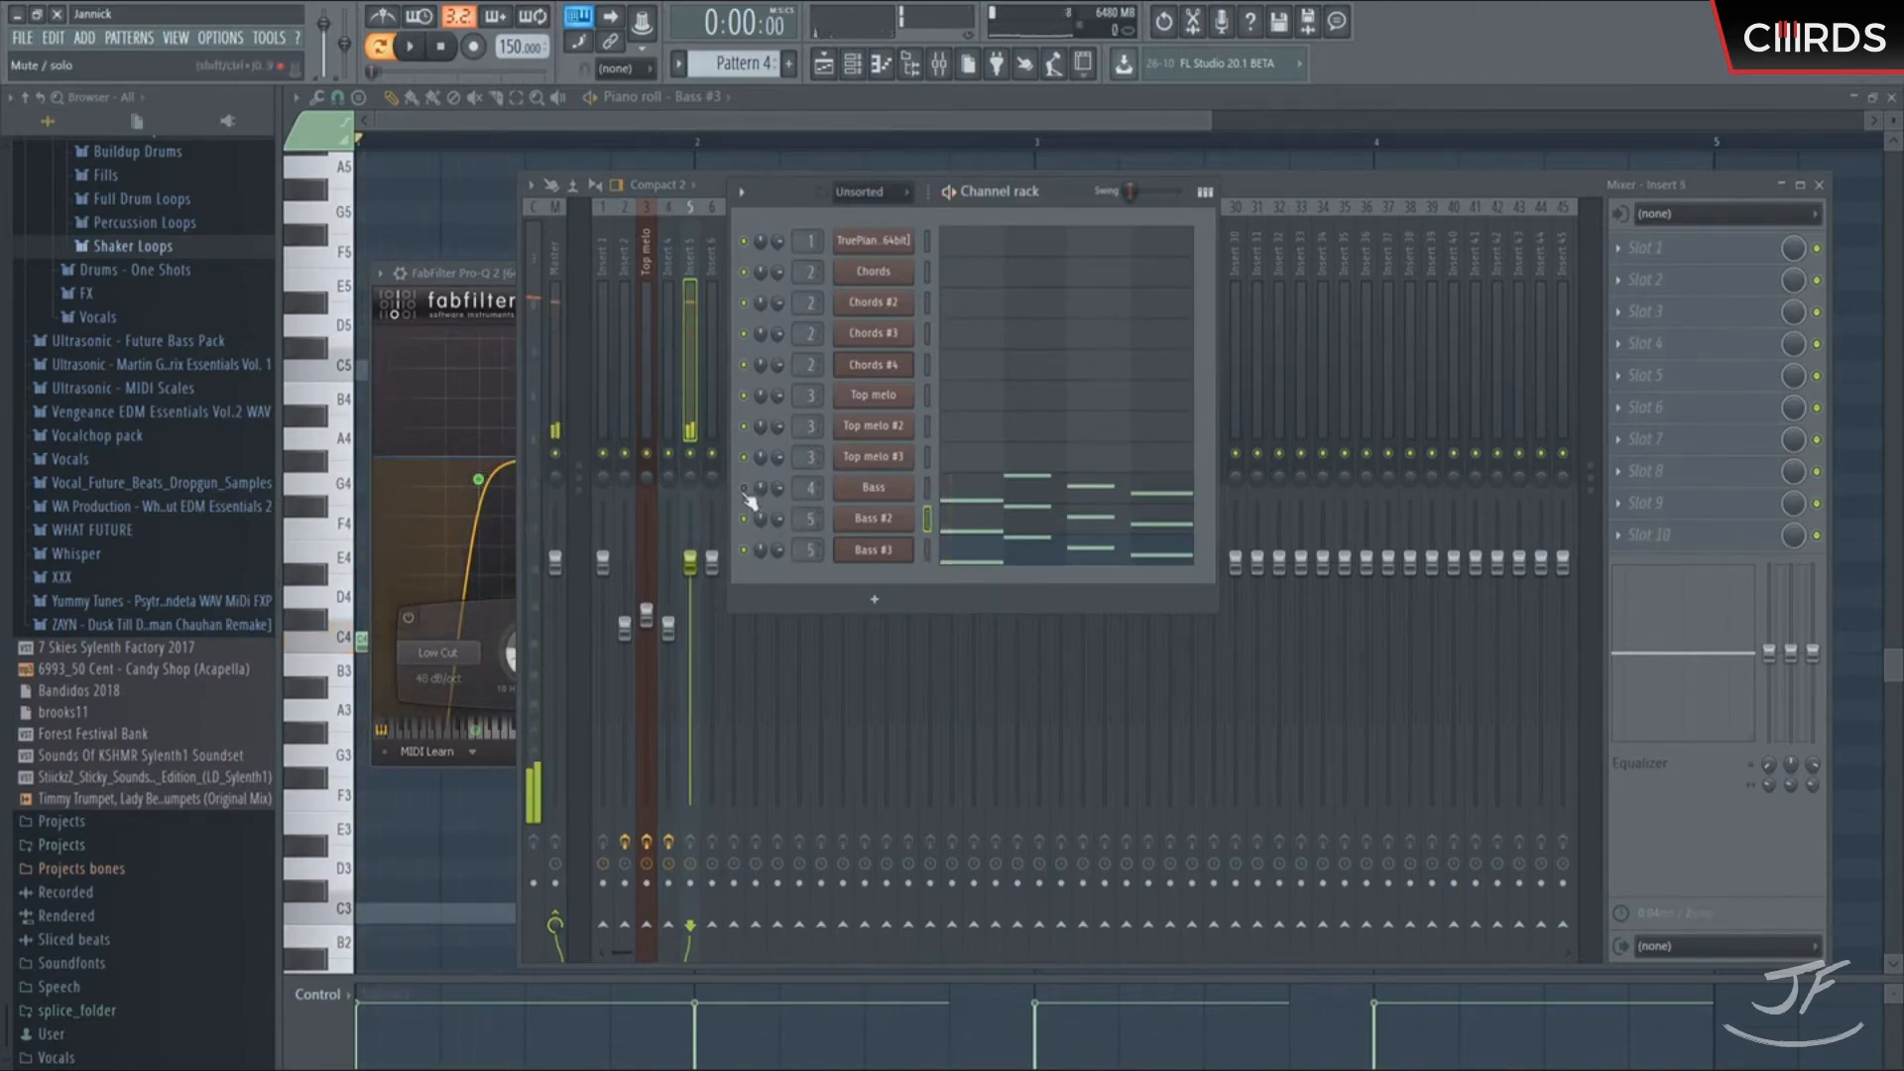
{"action": "key", "text": "space"}
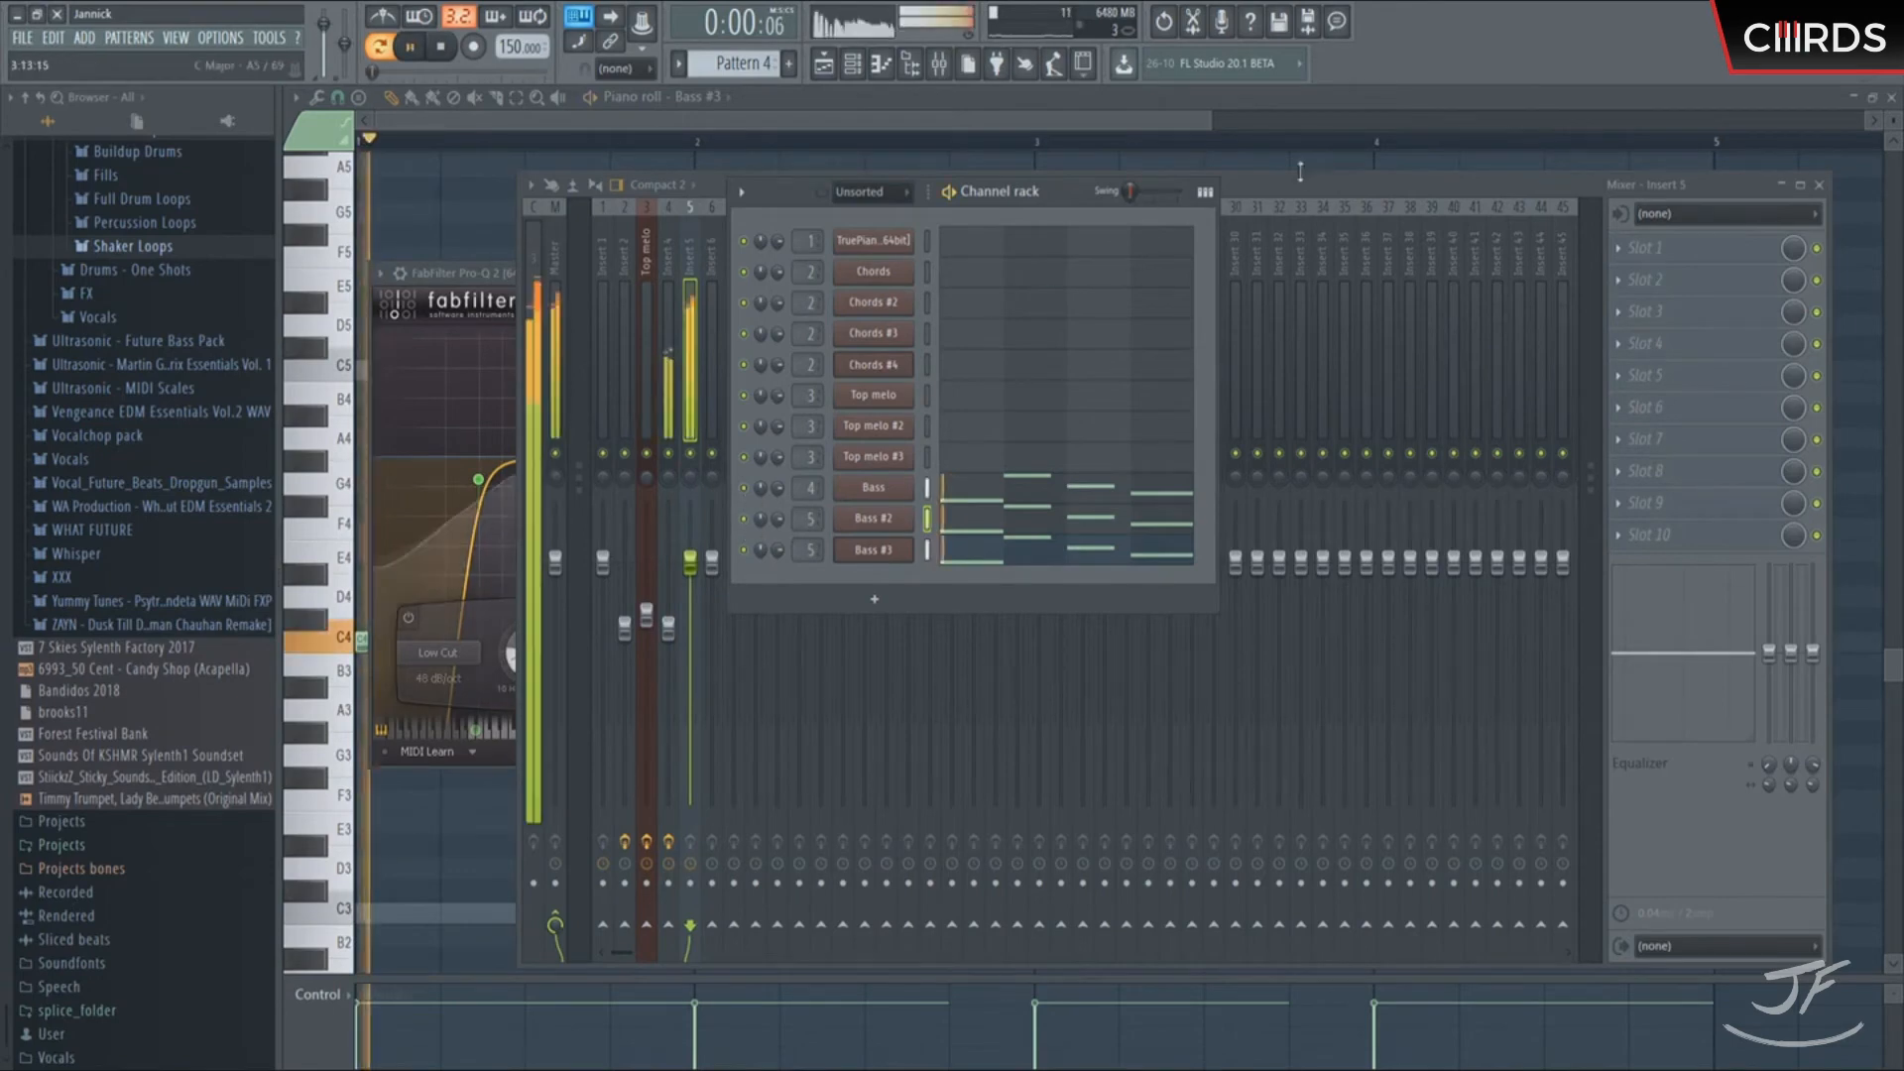
{"action": "key", "text": "F6"}
Add Pro-Q 2 to mixer track 5 with a steep low cut near 35 Hz and a 12 dB/oct high cut near 3.5 kHz
{"action": "left_click", "coordinate": [1705, 537]}
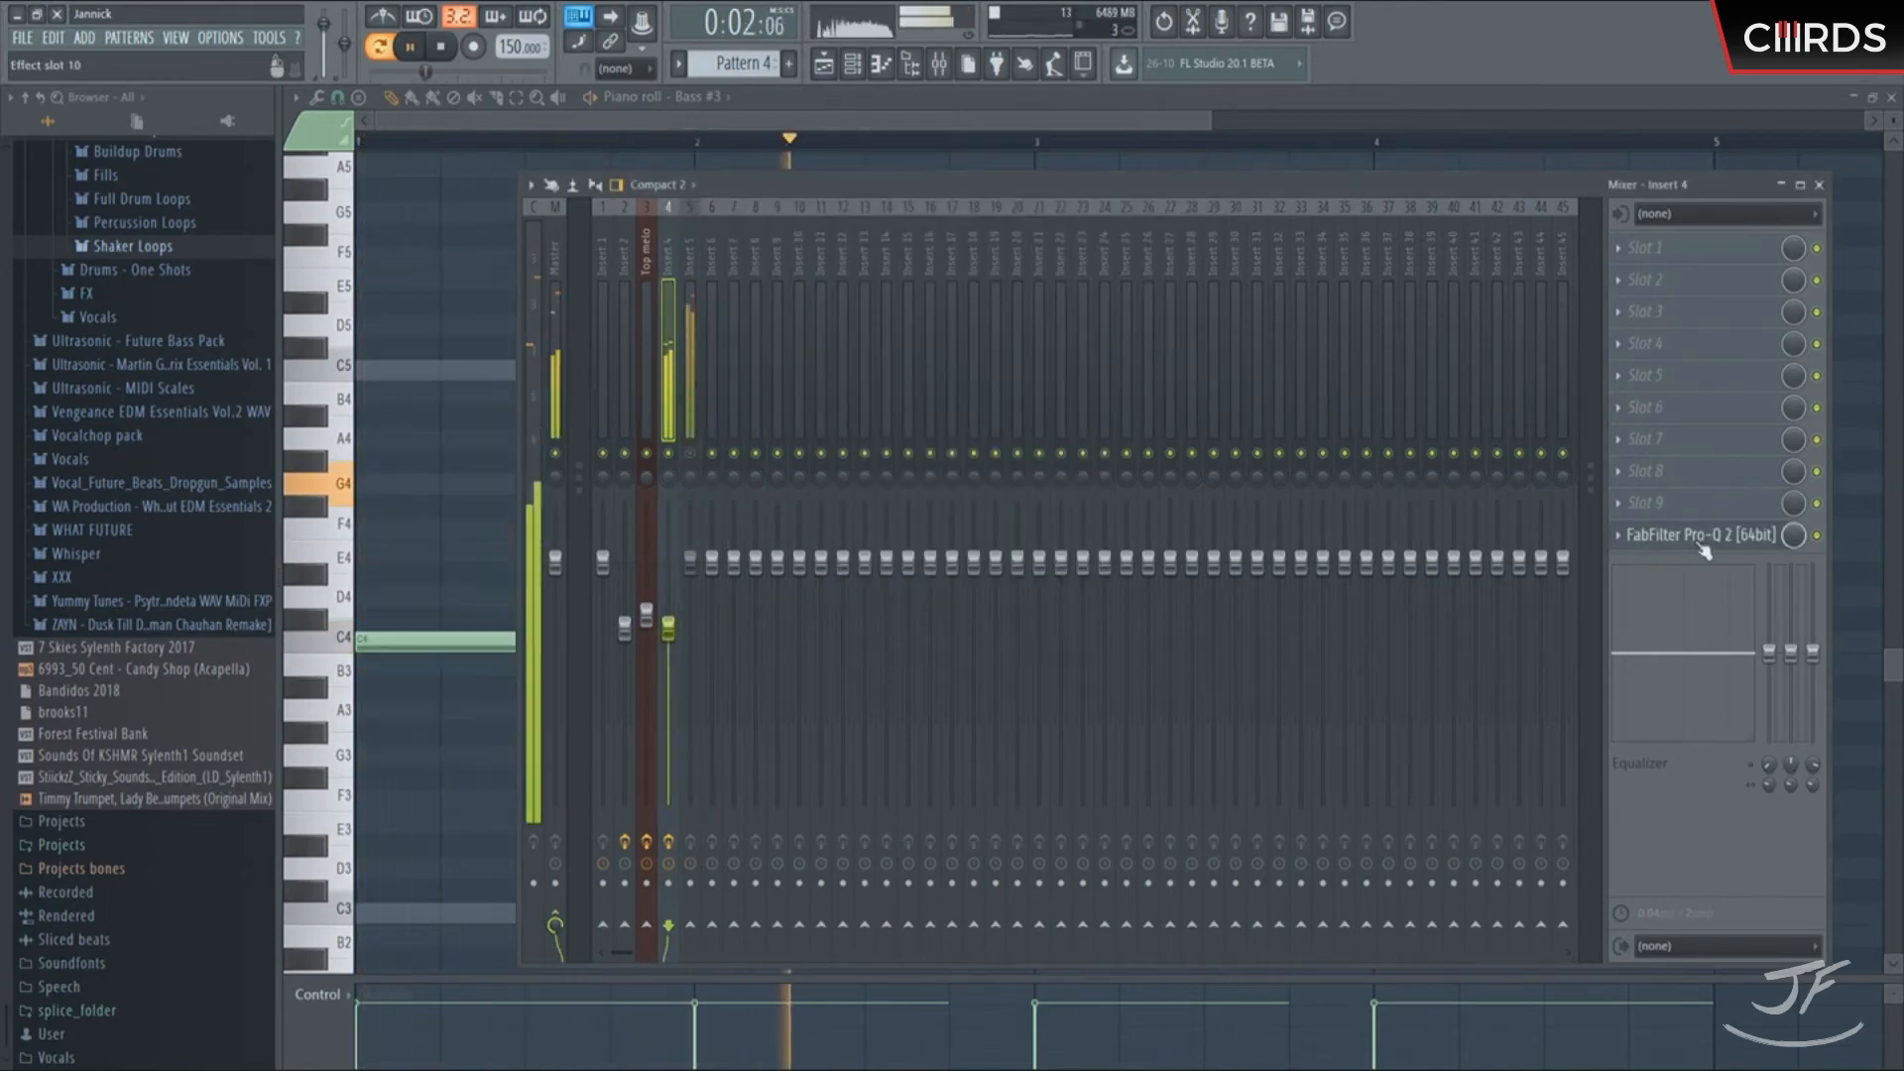
{"action": "left_click", "coordinate": [1705, 537]}
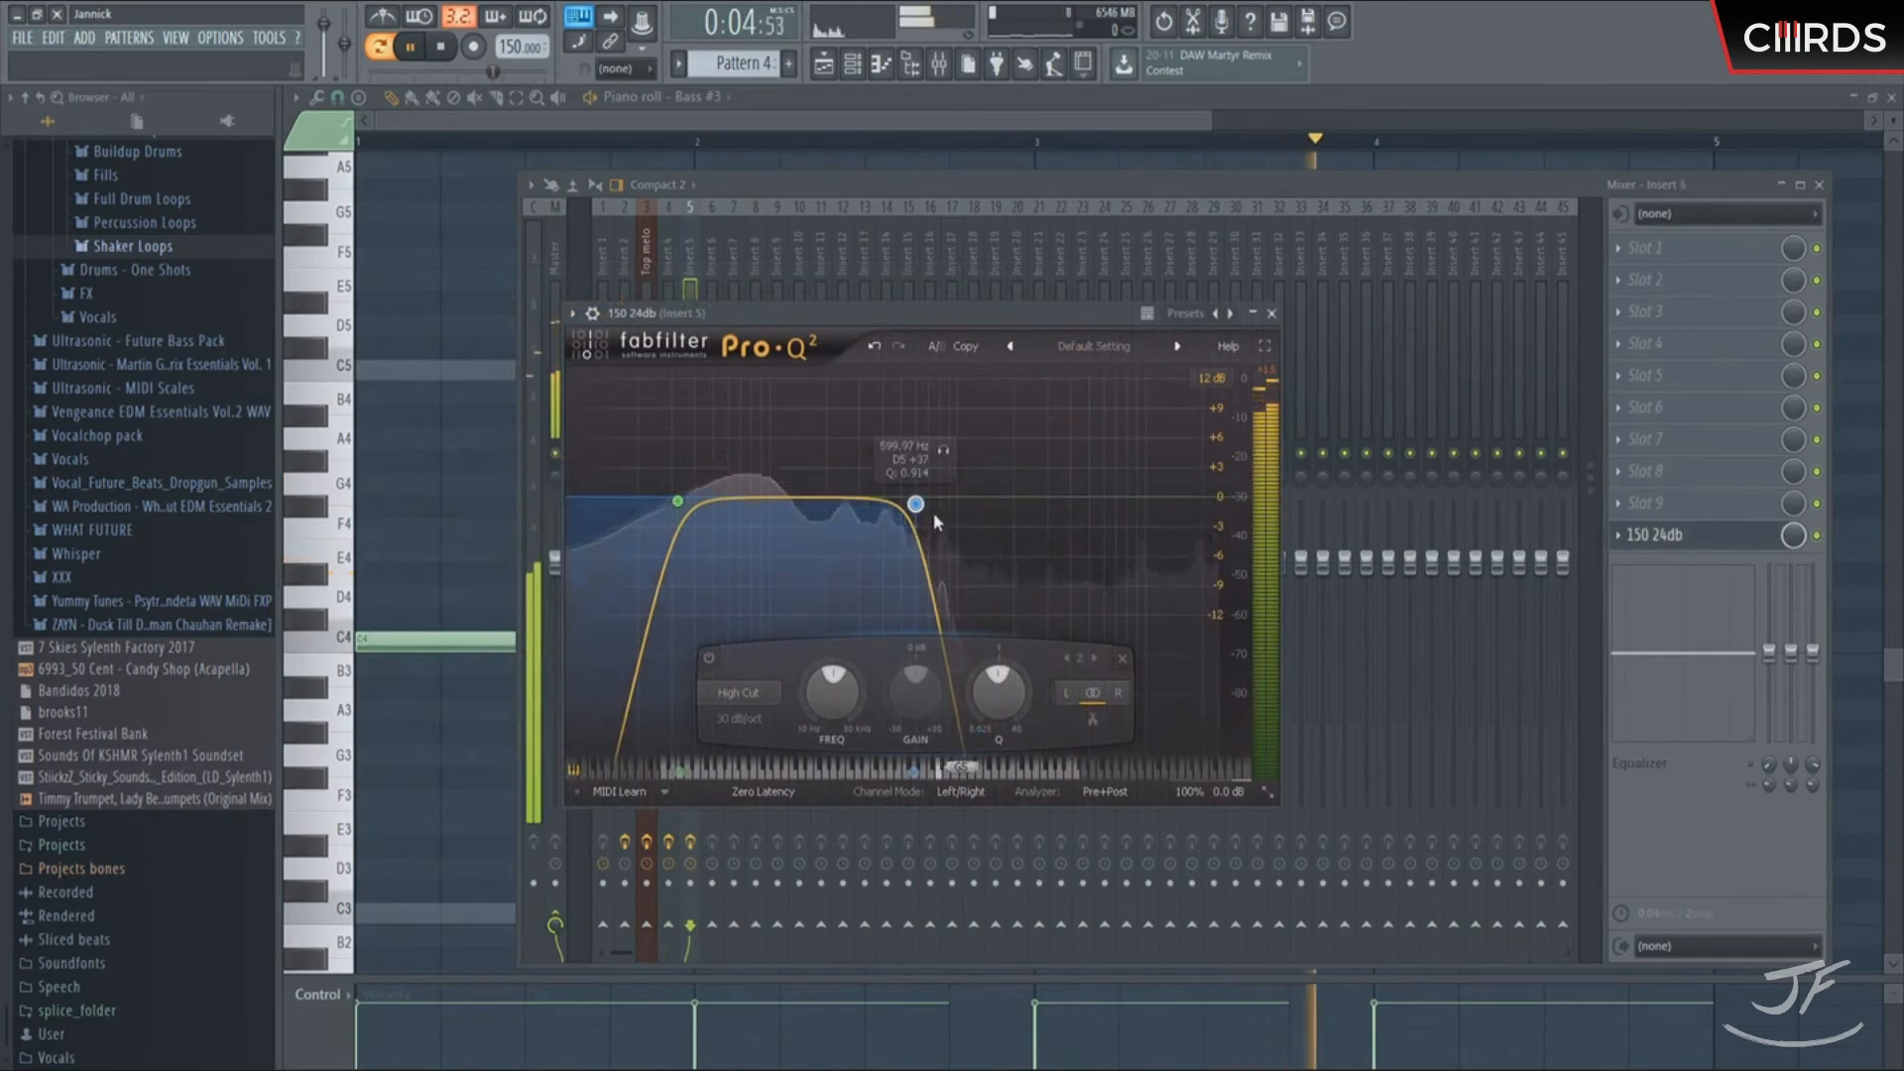
{"action": "left_click_drag", "start_coordinate": [915, 503], "coordinate": [1066, 505]}
{"action": "left_click_drag", "start_coordinate": [680, 501], "coordinate": [683, 500]}
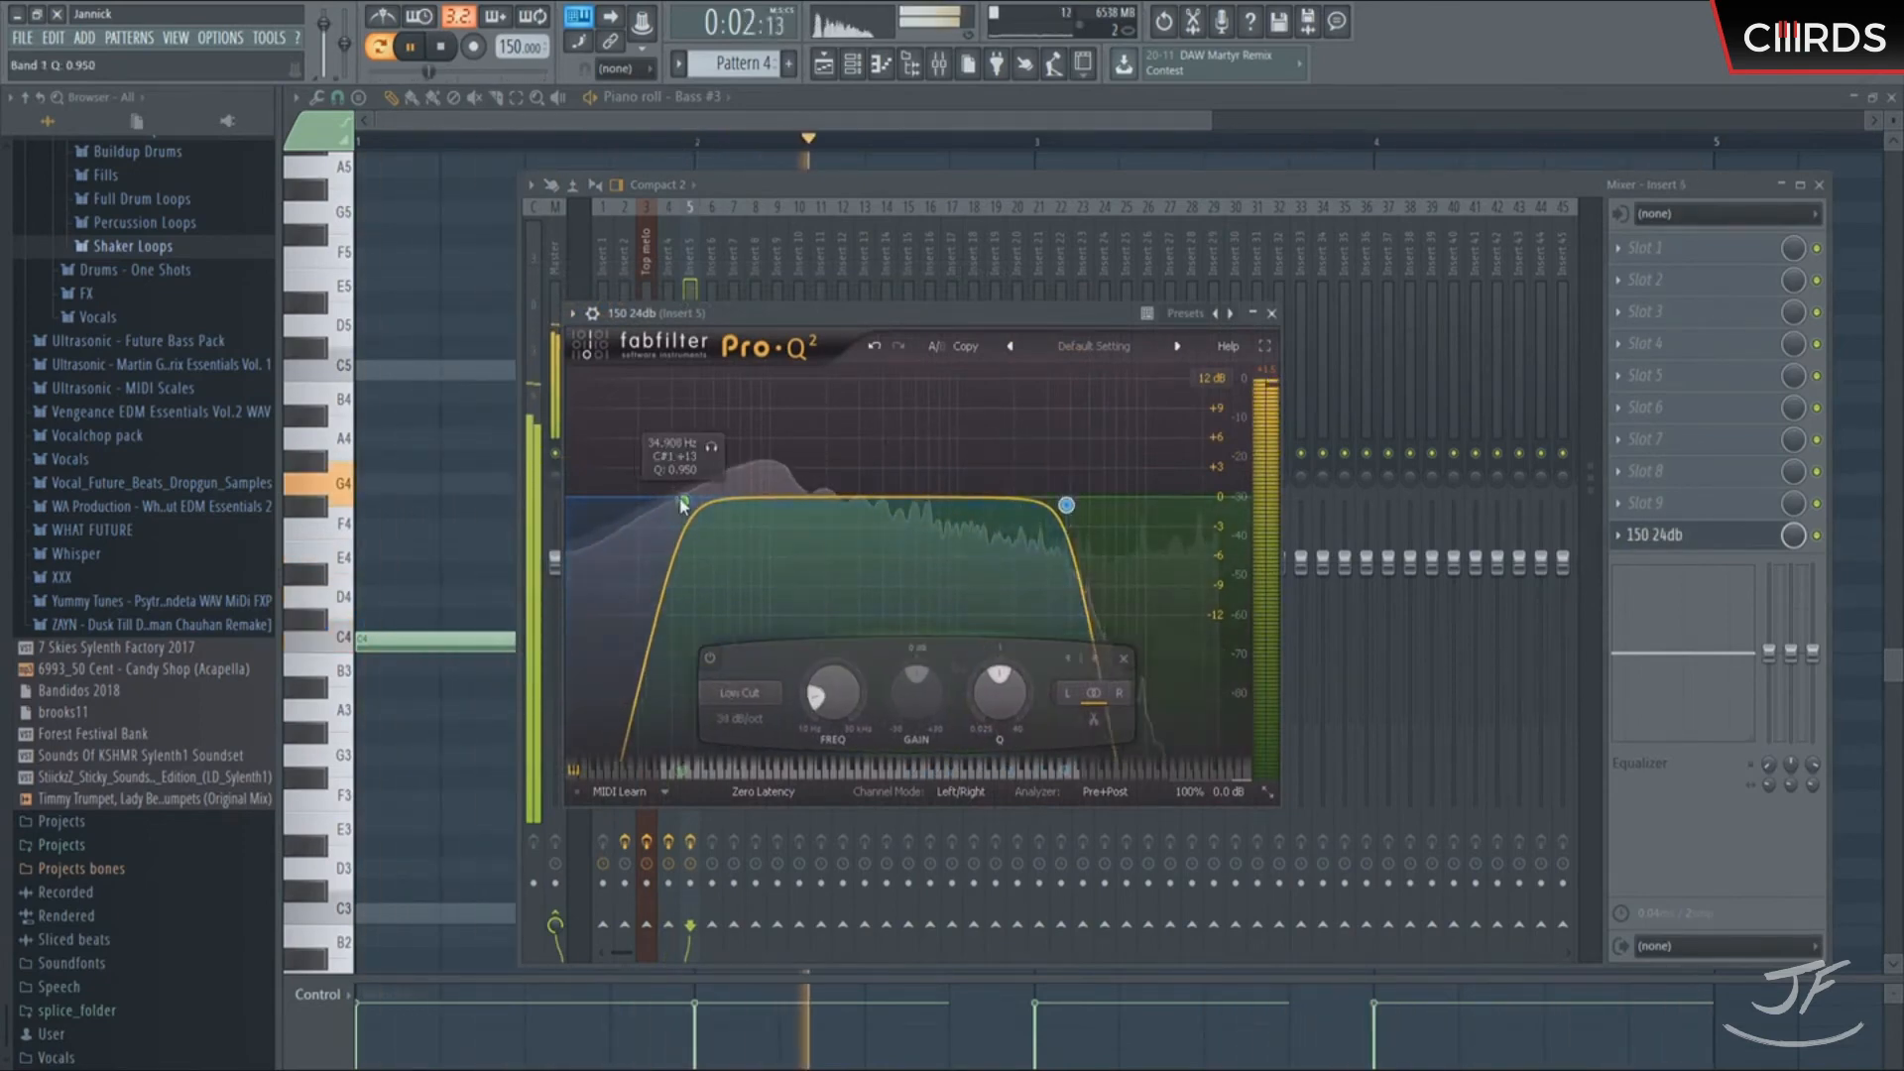
{"action": "scroll", "coordinate": [682, 500], "scroll_direction": "up", "scroll_amount": 1}
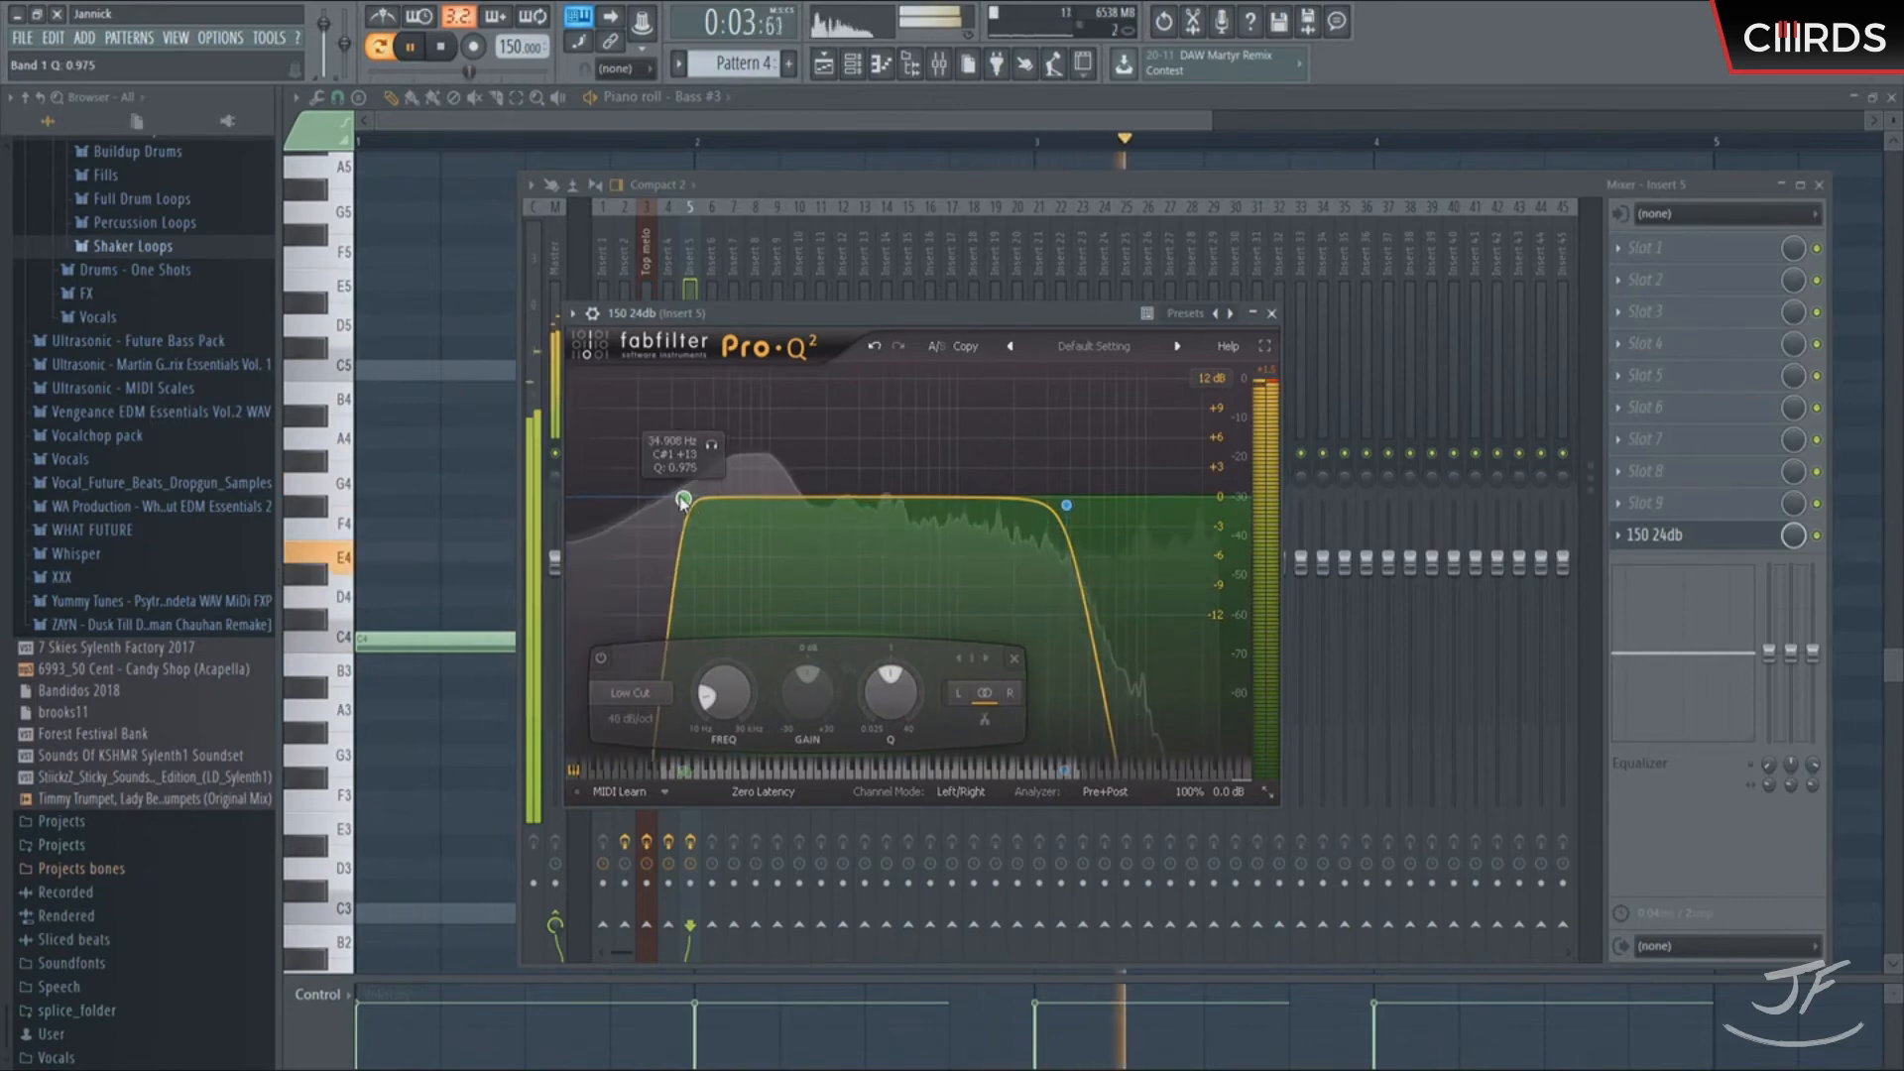
{"action": "left_click", "coordinate": [1061, 504]}
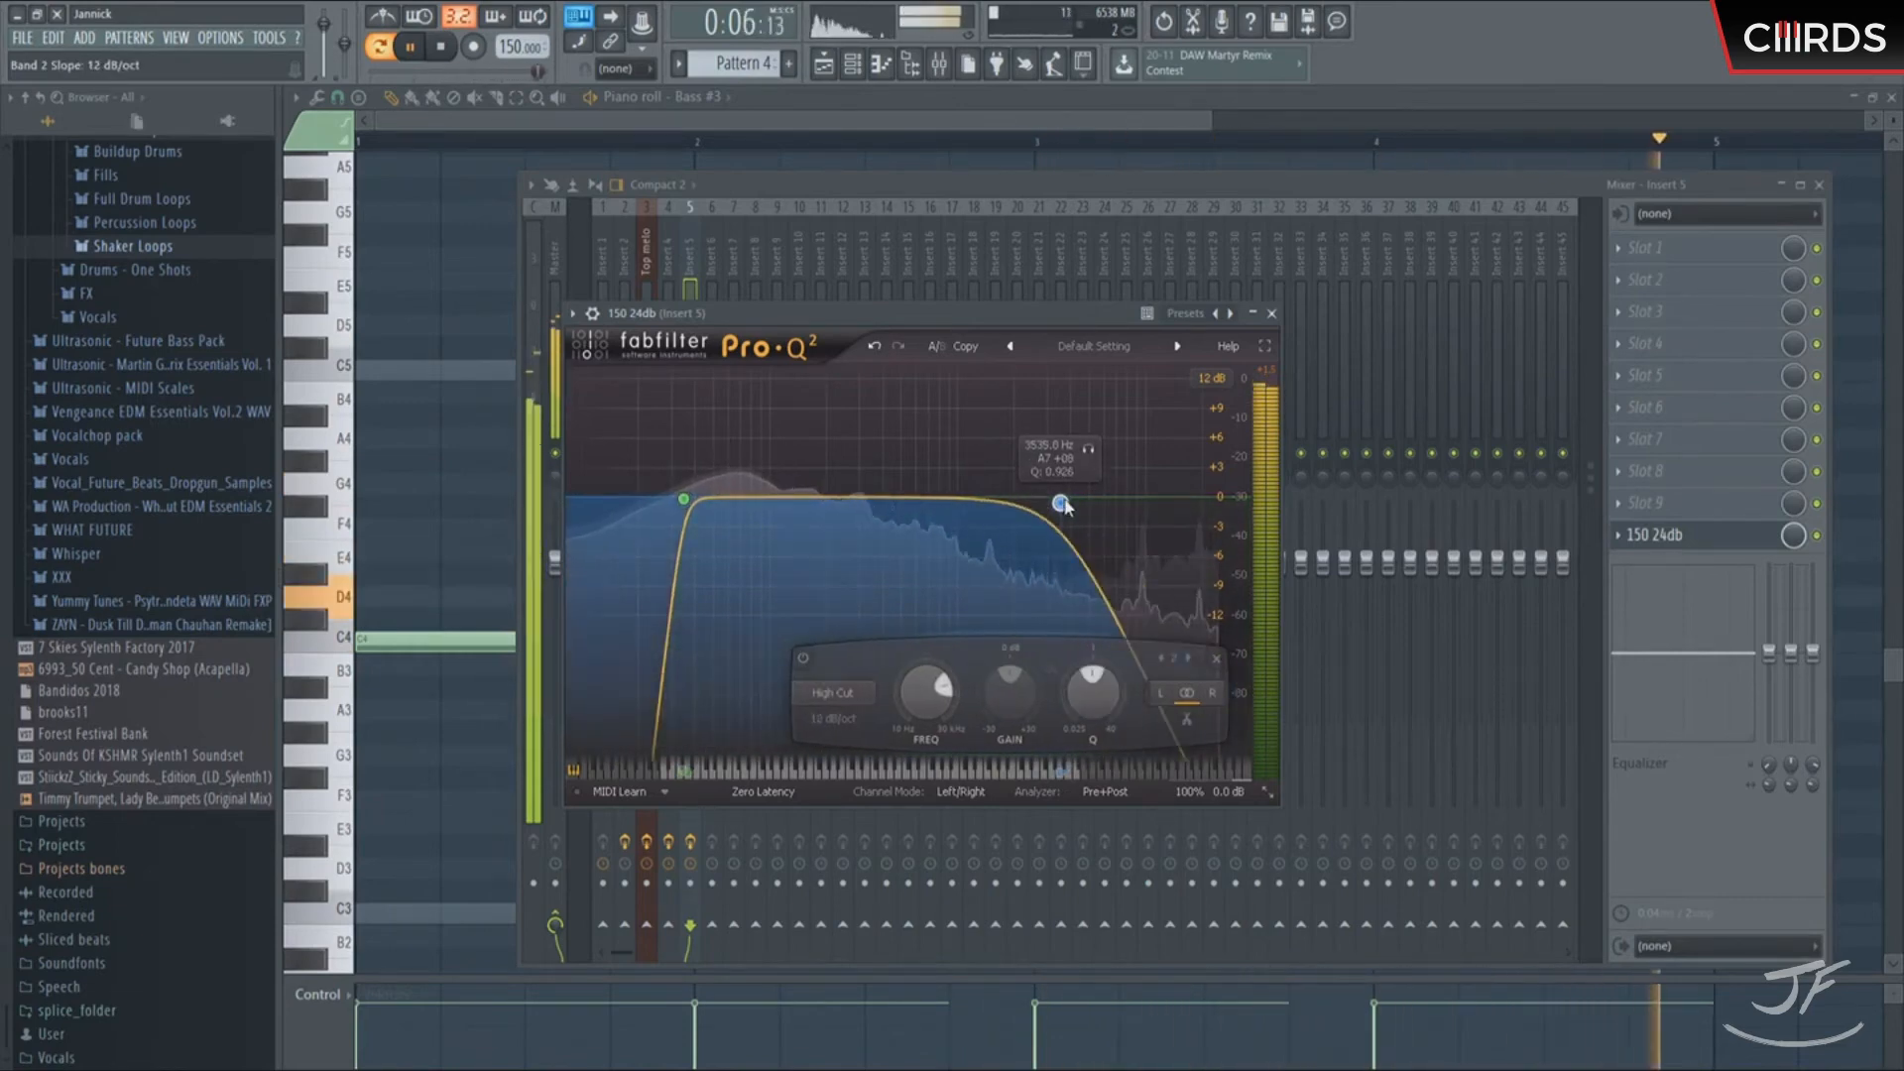
Add Kickstart to effect slot 8 of mixer track 5, set its mix to 64% and close its window
{"action": "left_click", "coordinate": [1646, 499]}
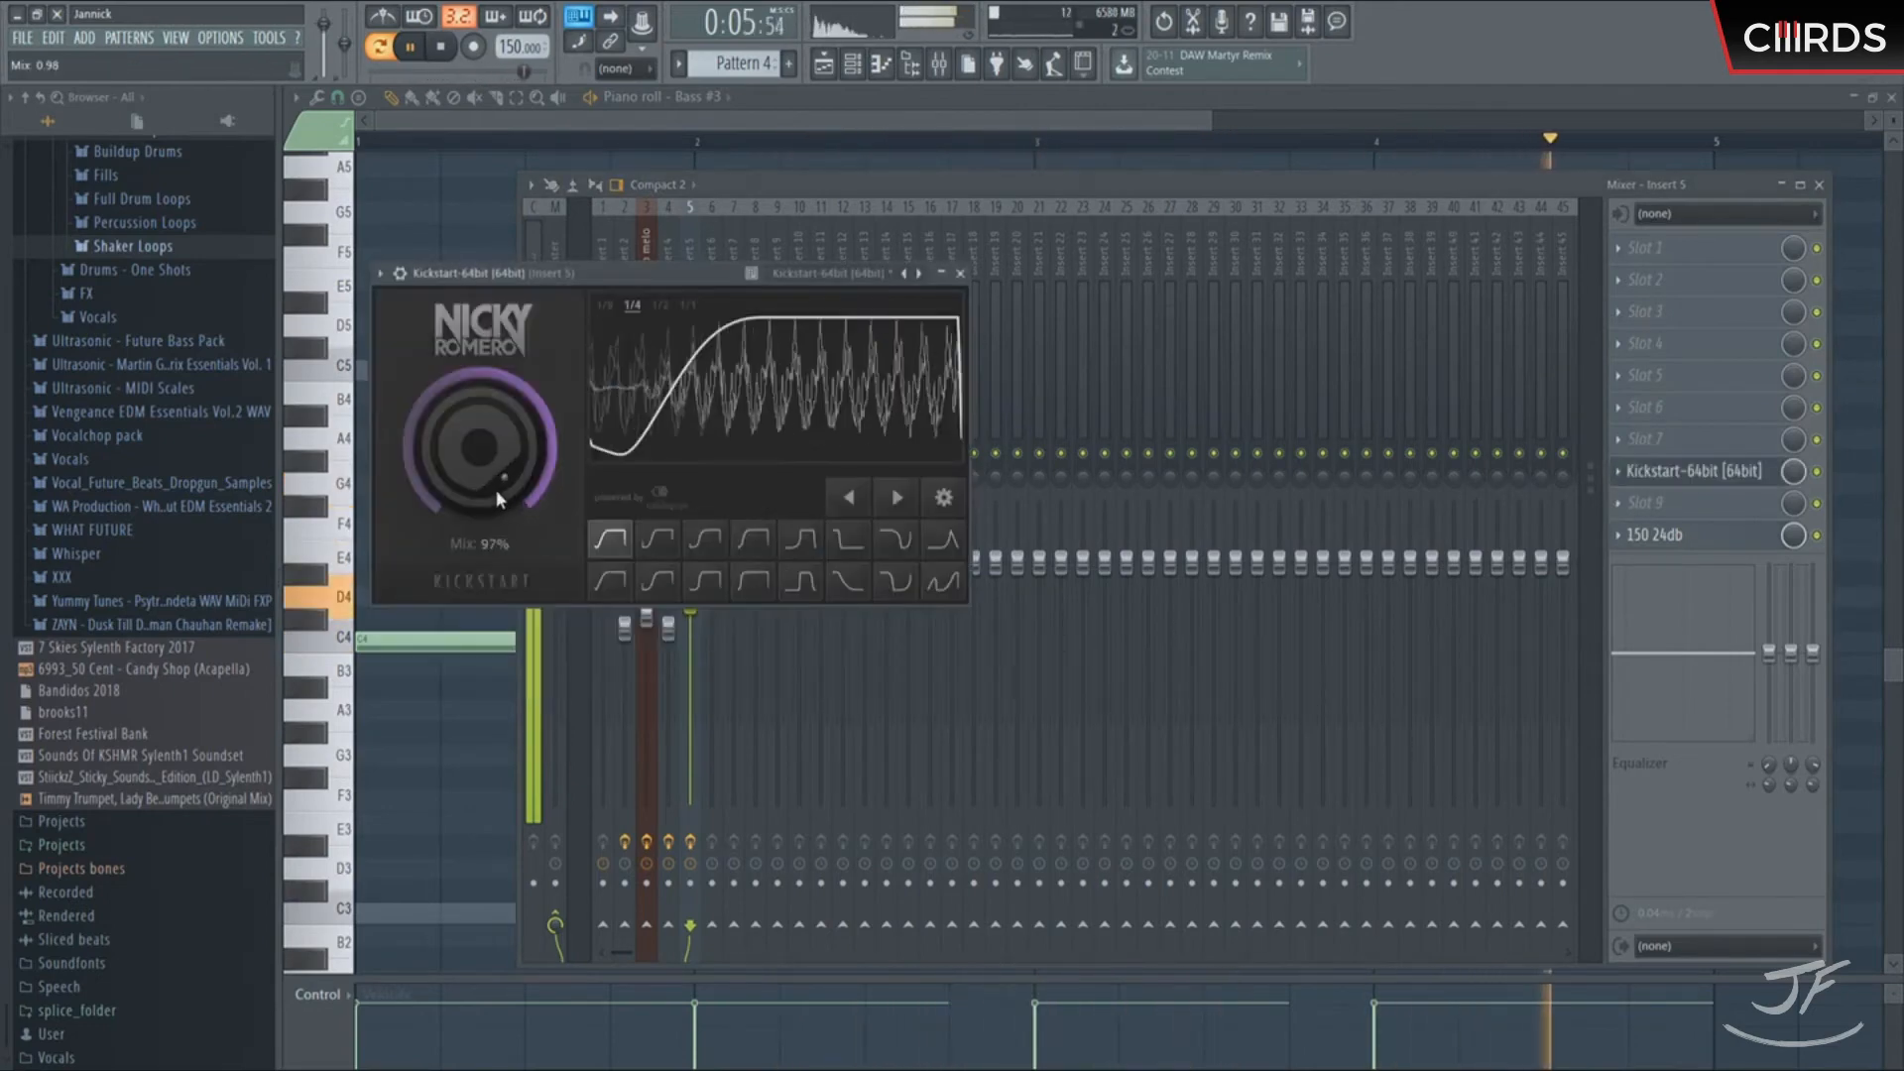
{"action": "scroll", "coordinate": [495, 490], "scroll_direction": "down", "scroll_amount": 6}
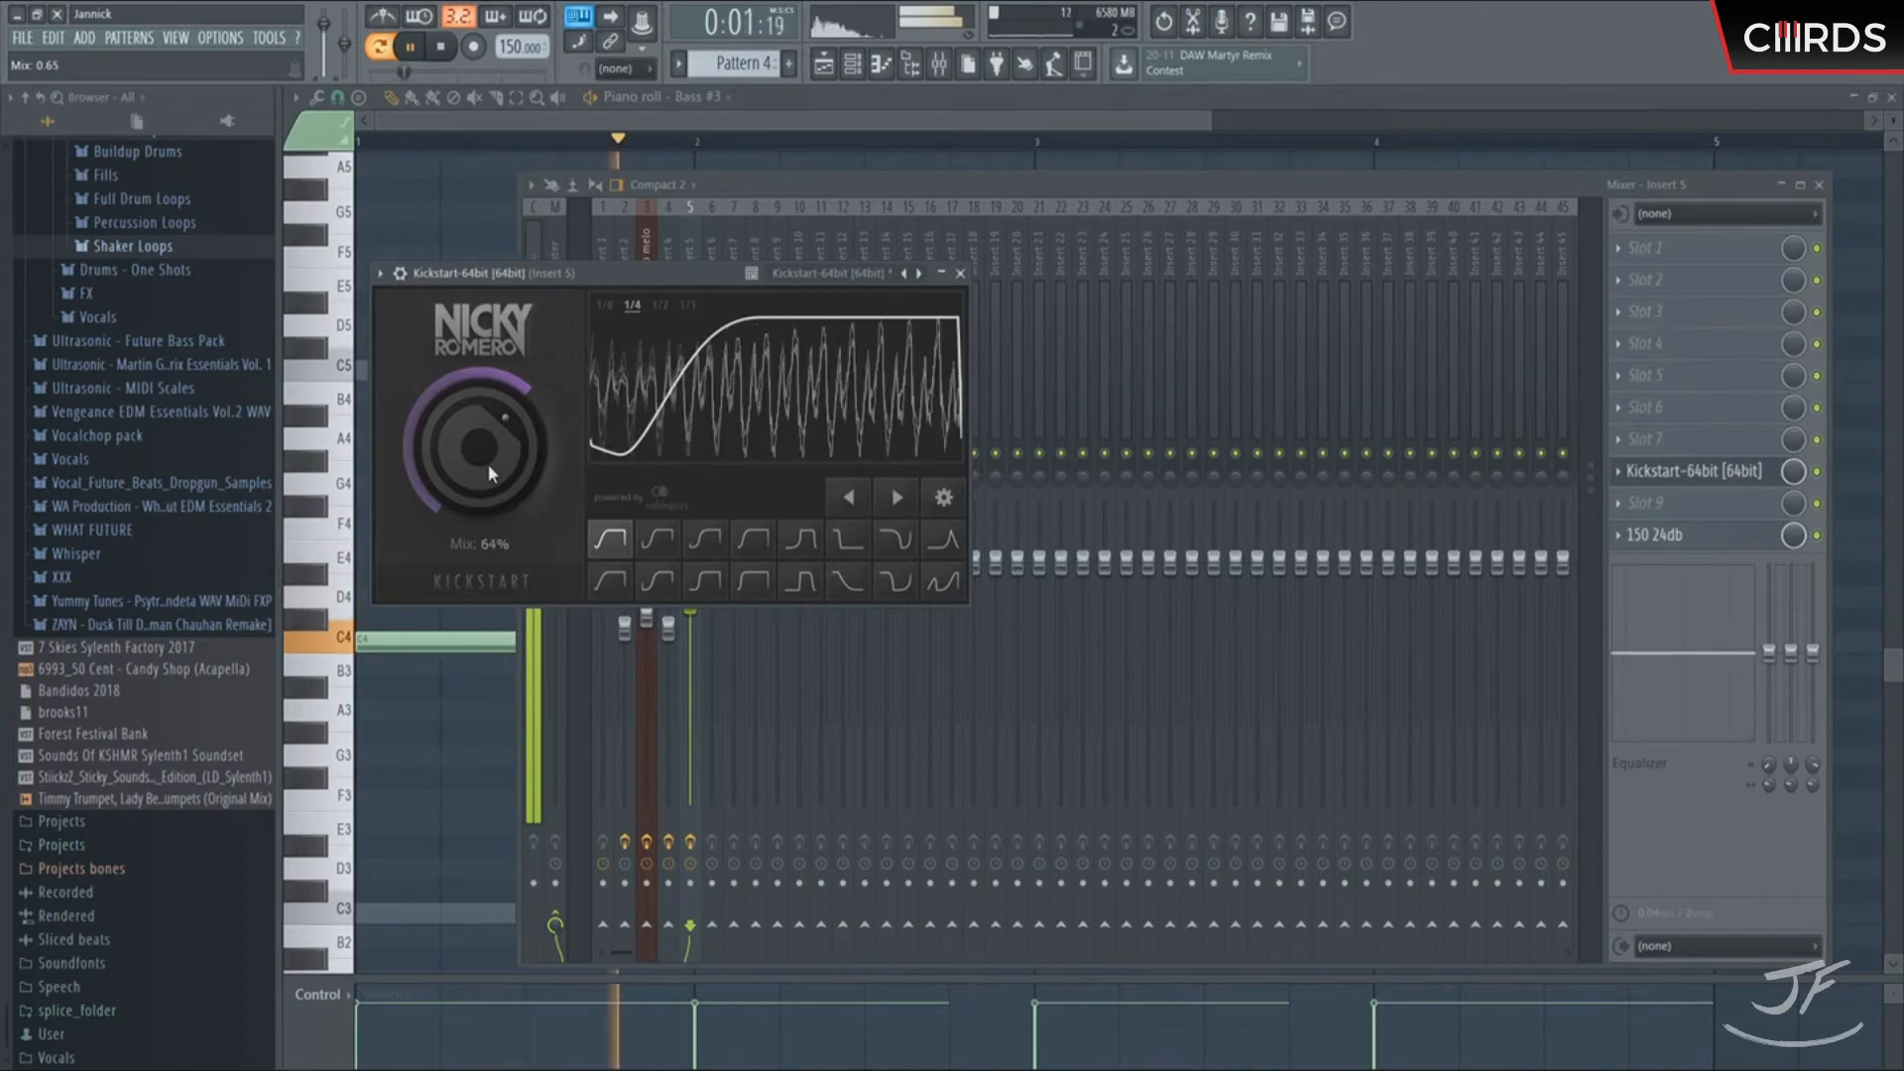
{"action": "left_click", "coordinate": [960, 273]}
Play the arrangement from just before the drop and raise the mixer track 4 fader to -3.8 dB
{"action": "key", "text": "F6"}
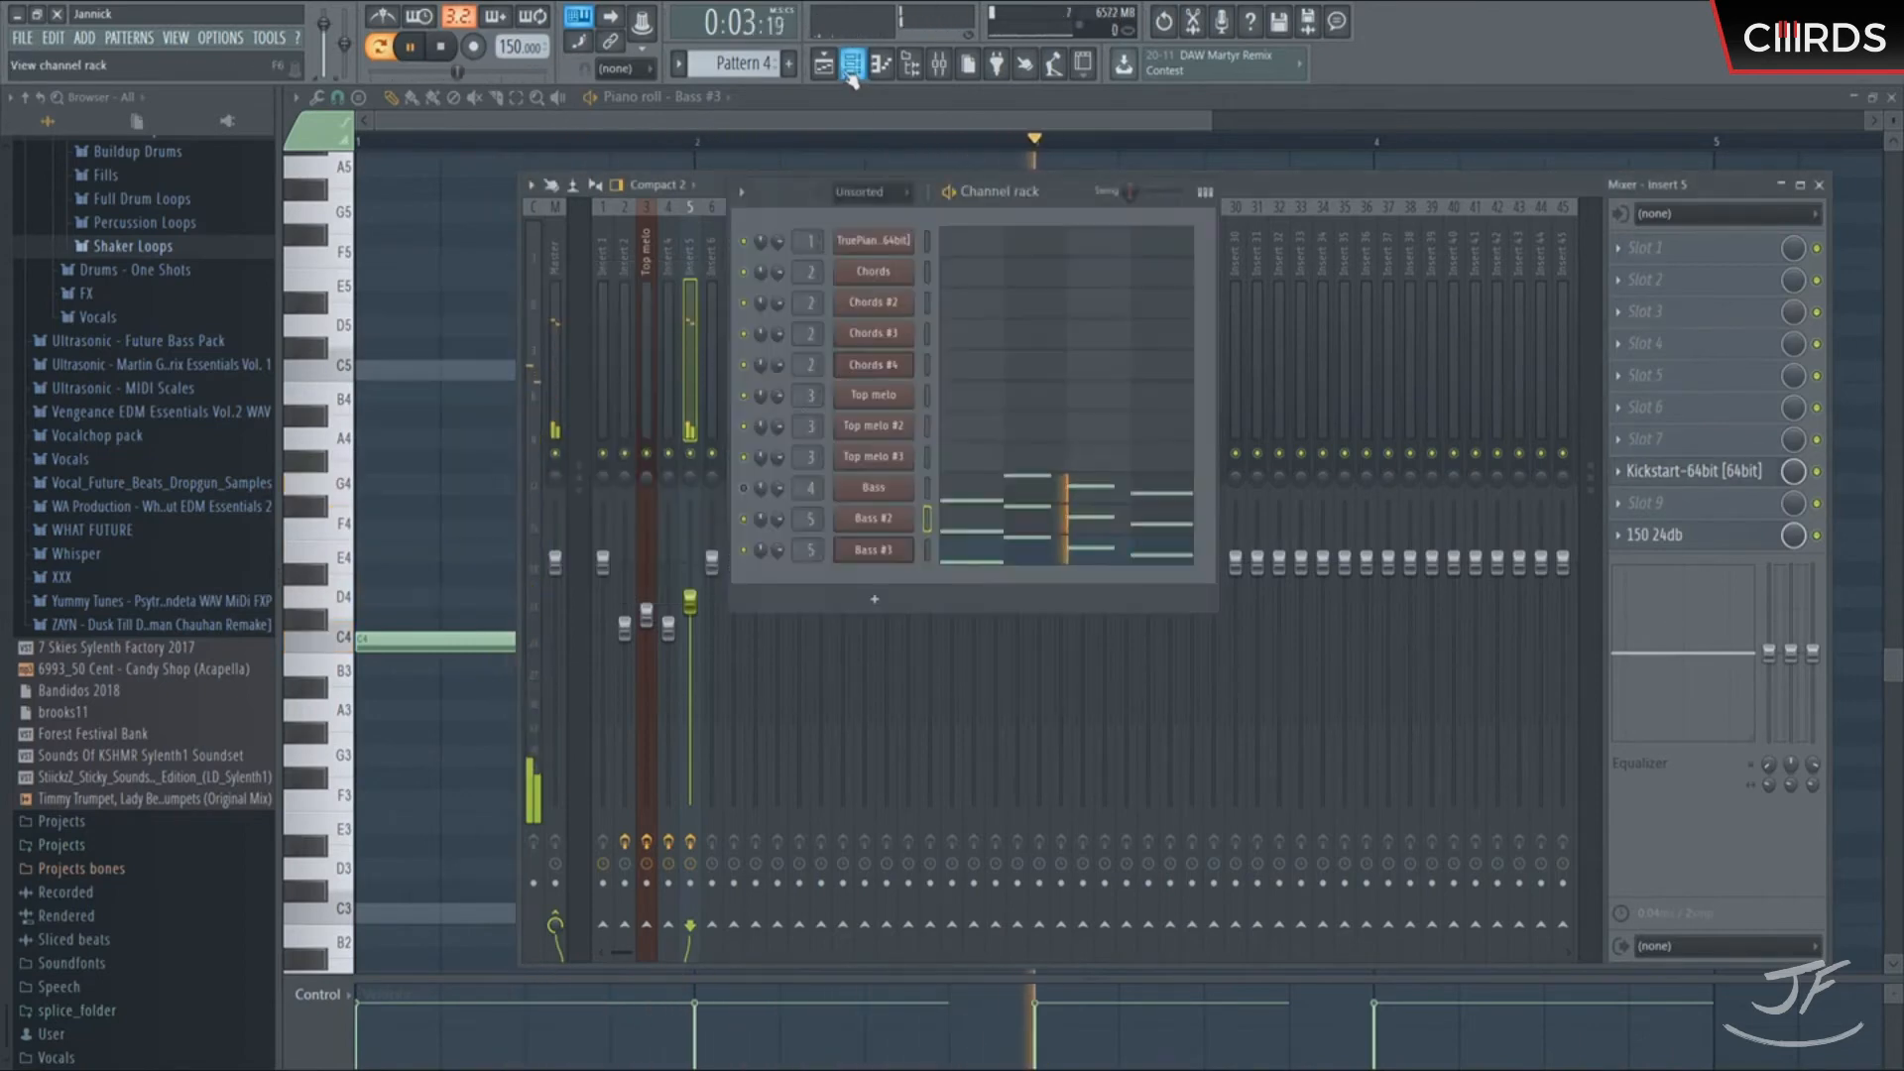
{"action": "key", "text": "space"}
{"action": "key", "text": "space"}
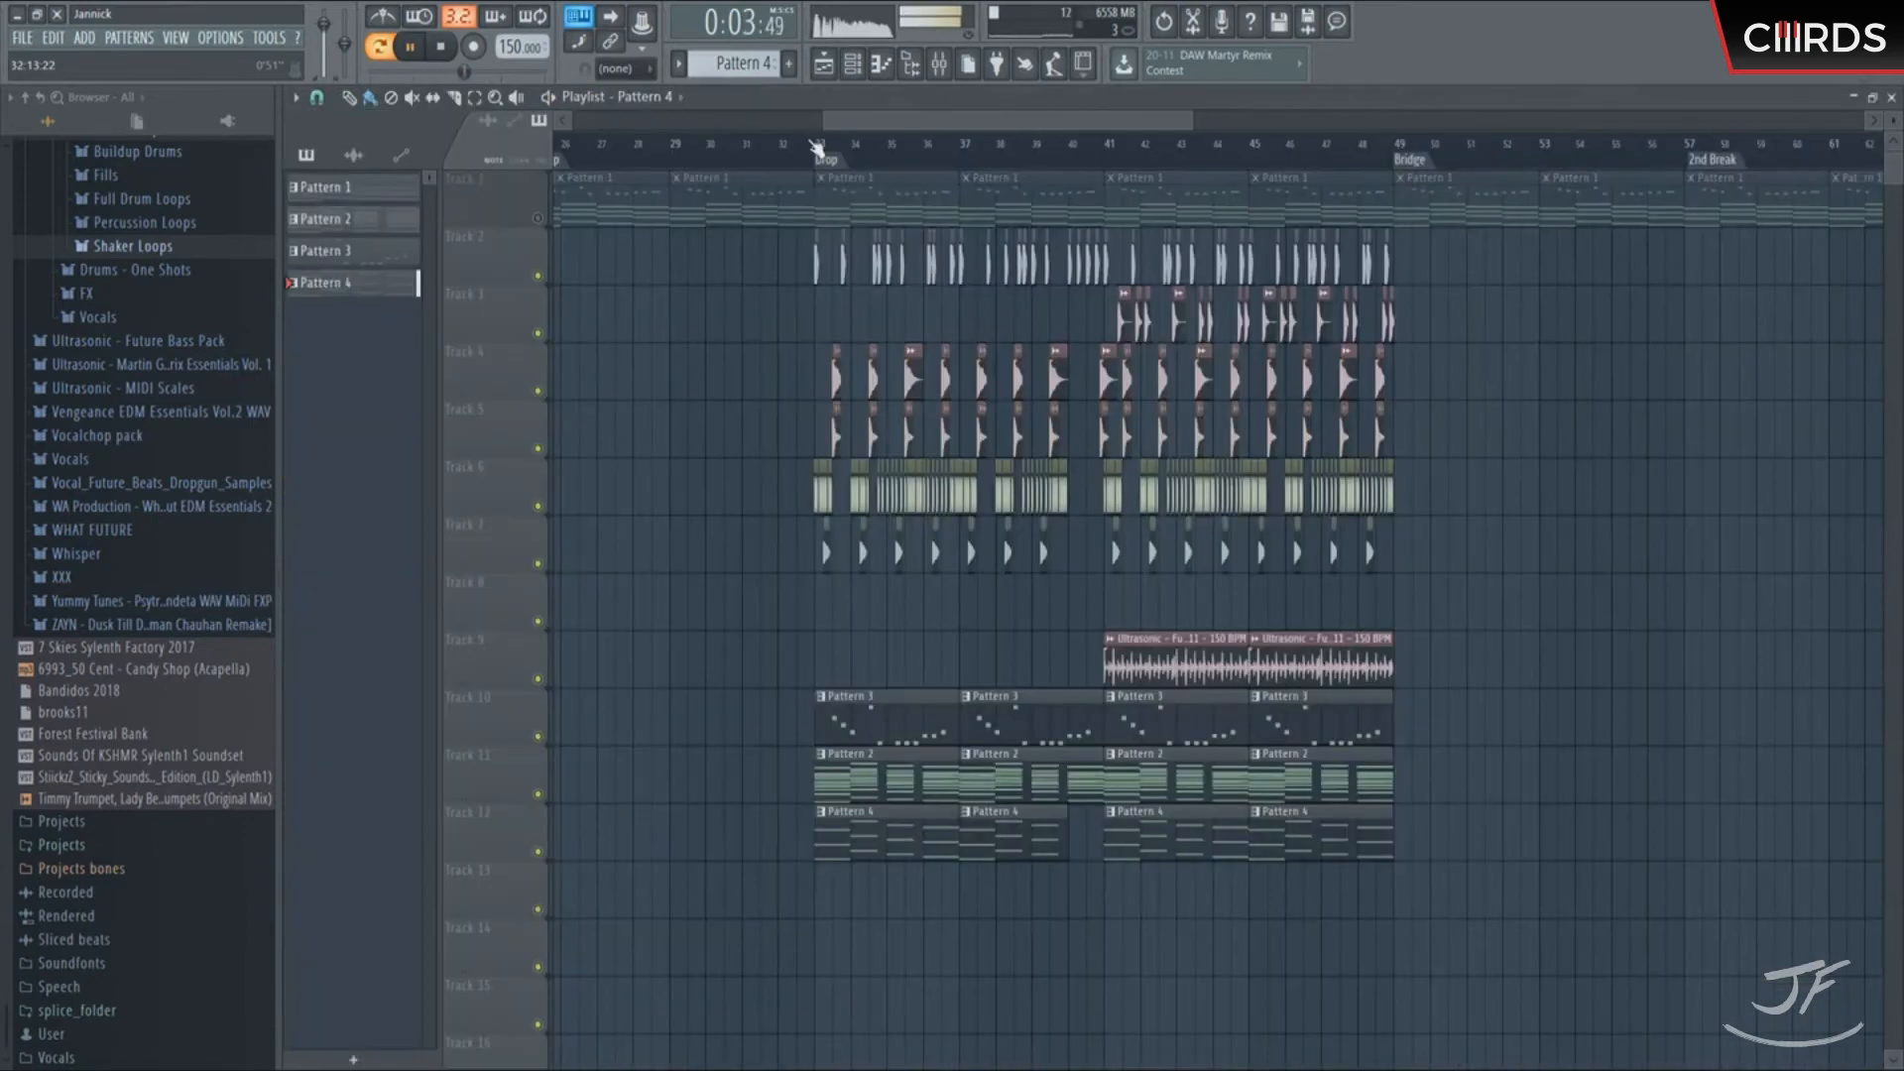
{"action": "left_click", "coordinate": [937, 66]}
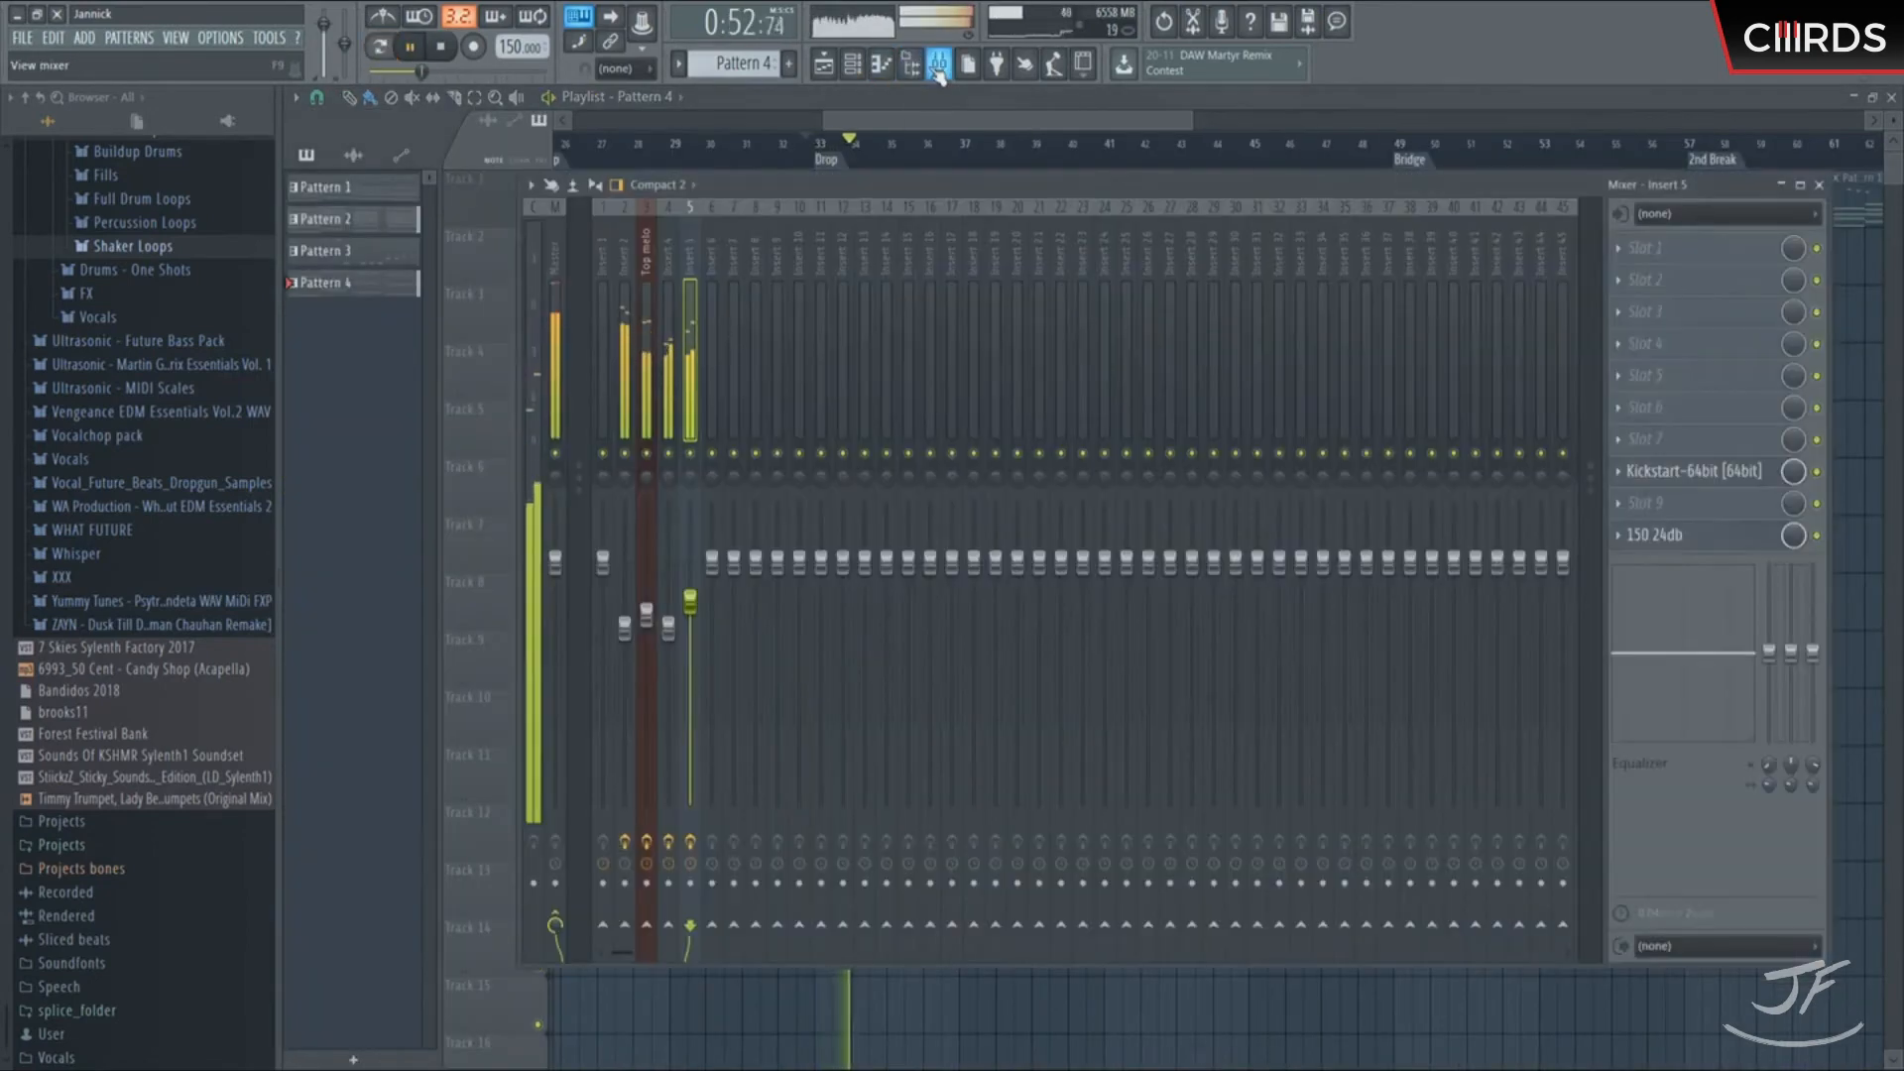
{"action": "left_click_drag", "start_coordinate": [681, 625], "coordinate": [681, 619]}
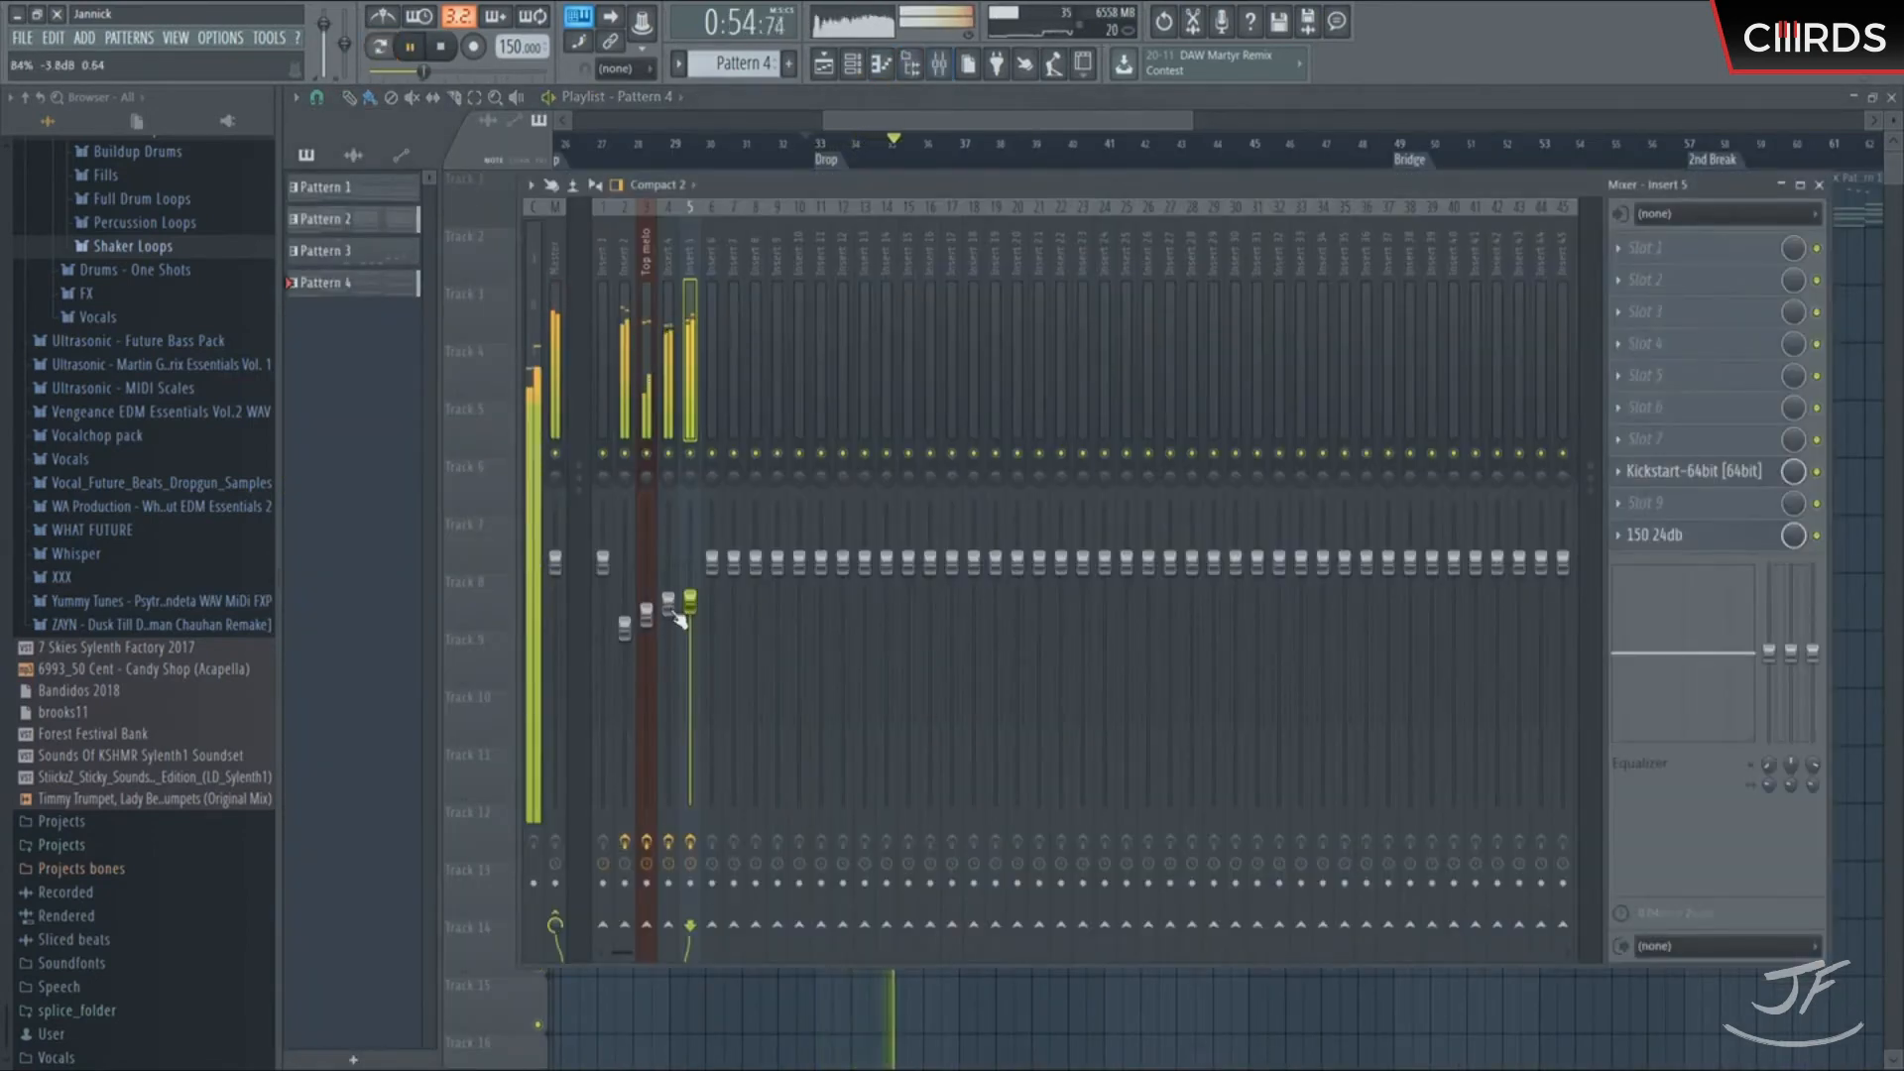
{"action": "left_click", "coordinate": [937, 66]}
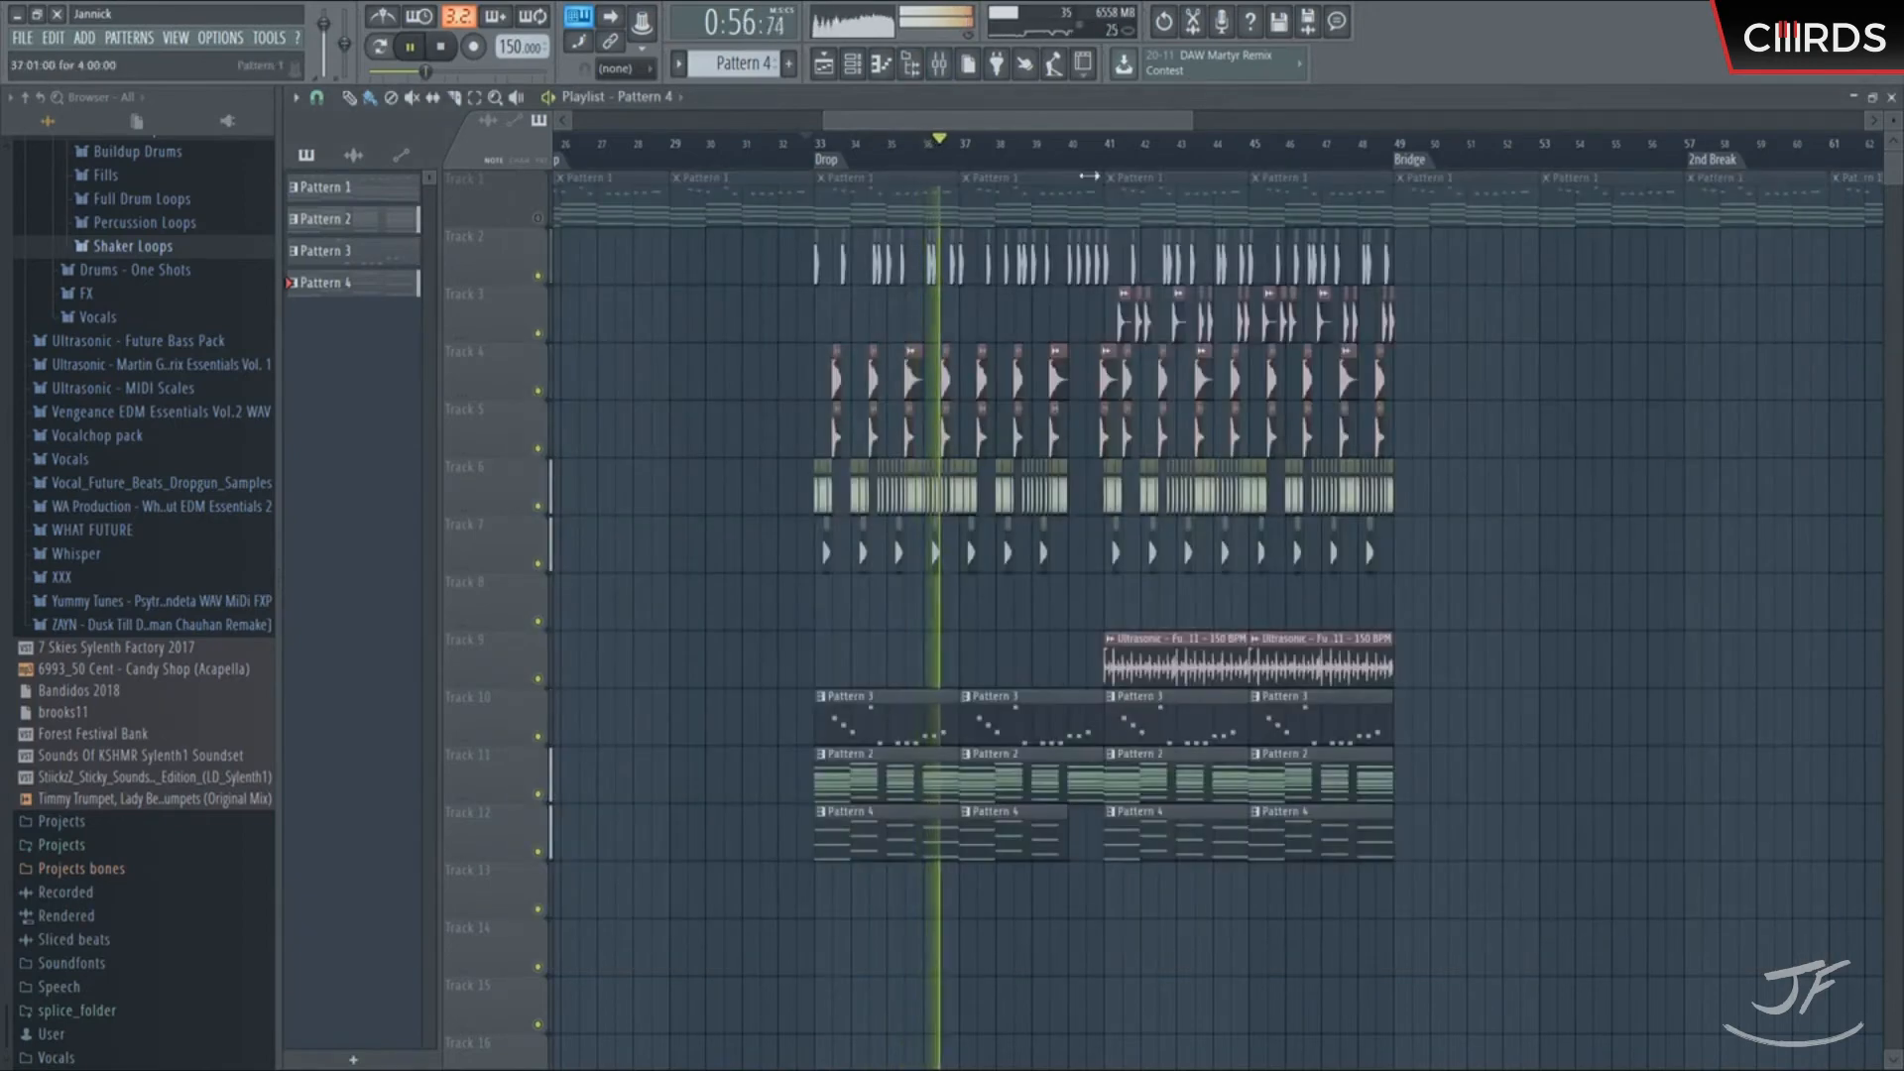
Stop the song, switch to Pattern 2 in pattern mode and play the chord layers
{"action": "left_click", "coordinate": [851, 65]}
{"action": "key", "text": "space"}
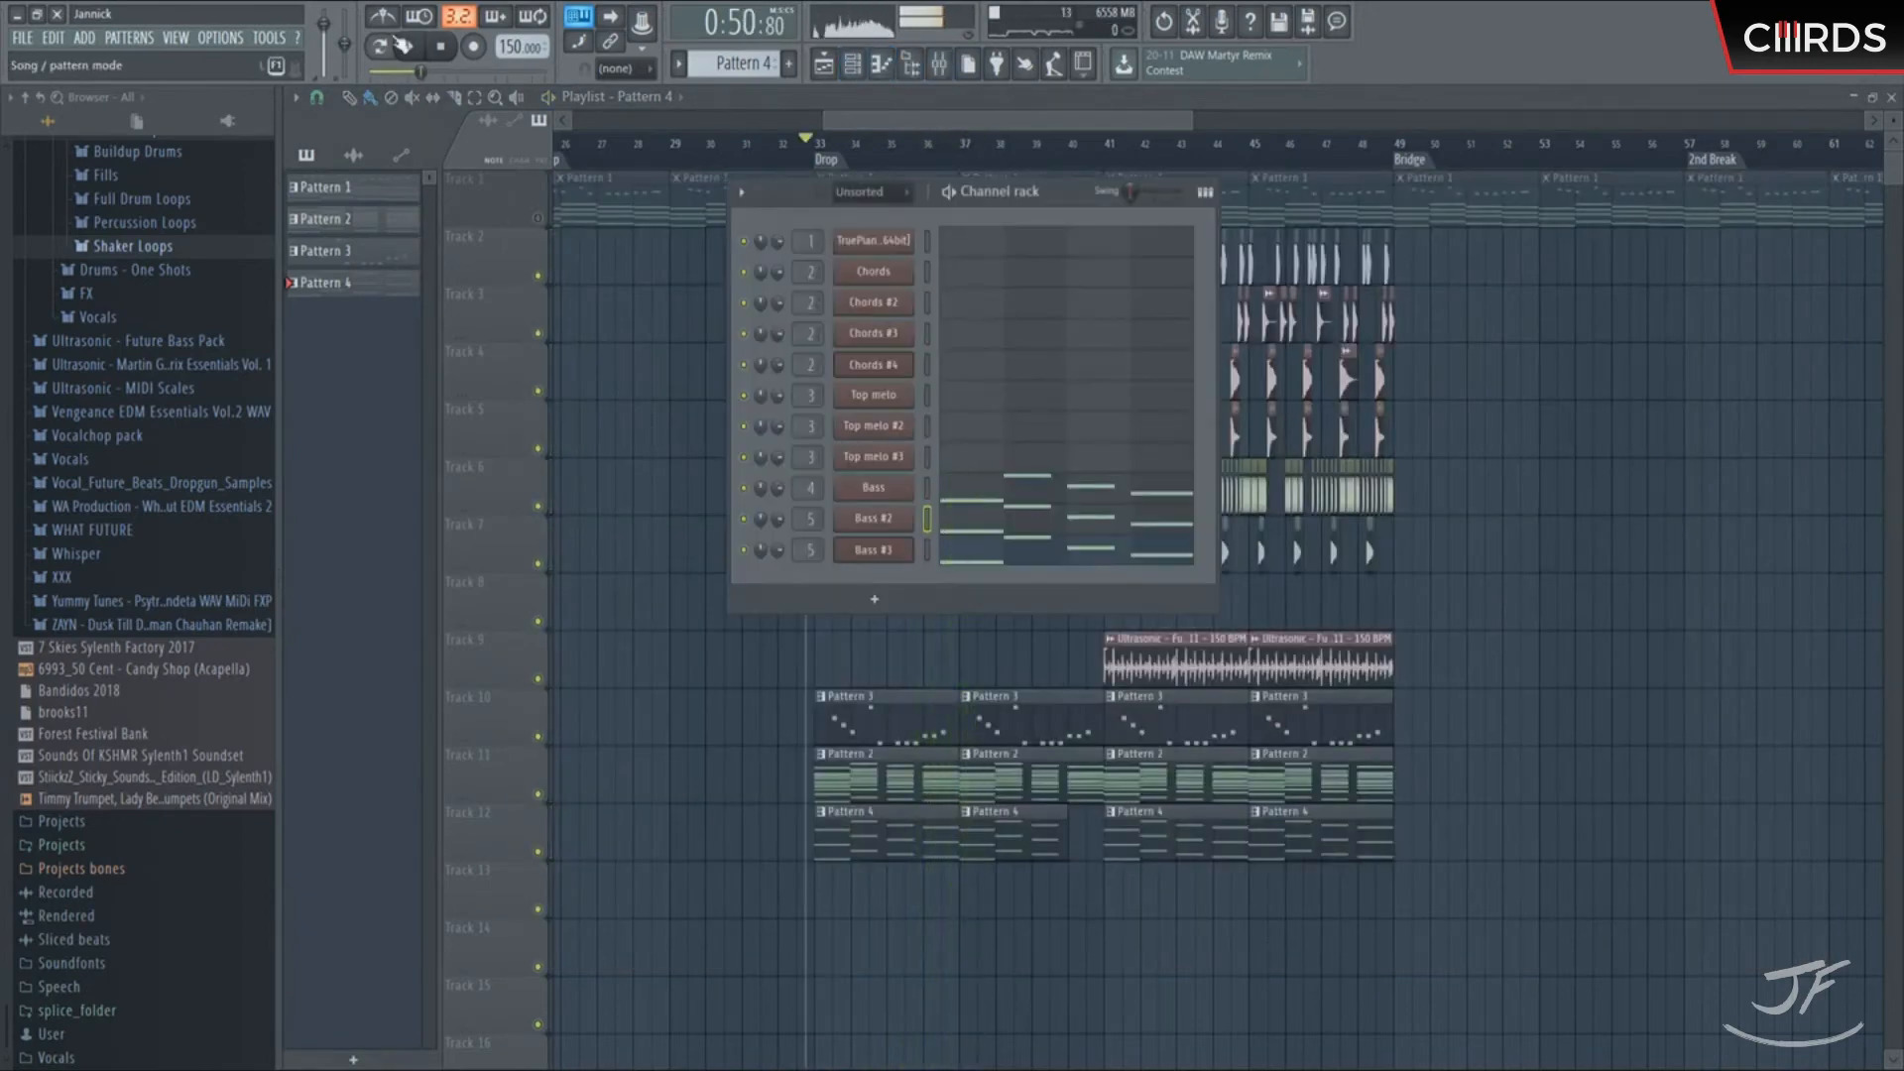
{"action": "scroll", "coordinate": [769, 62], "scroll_direction": "up", "scroll_amount": 1}
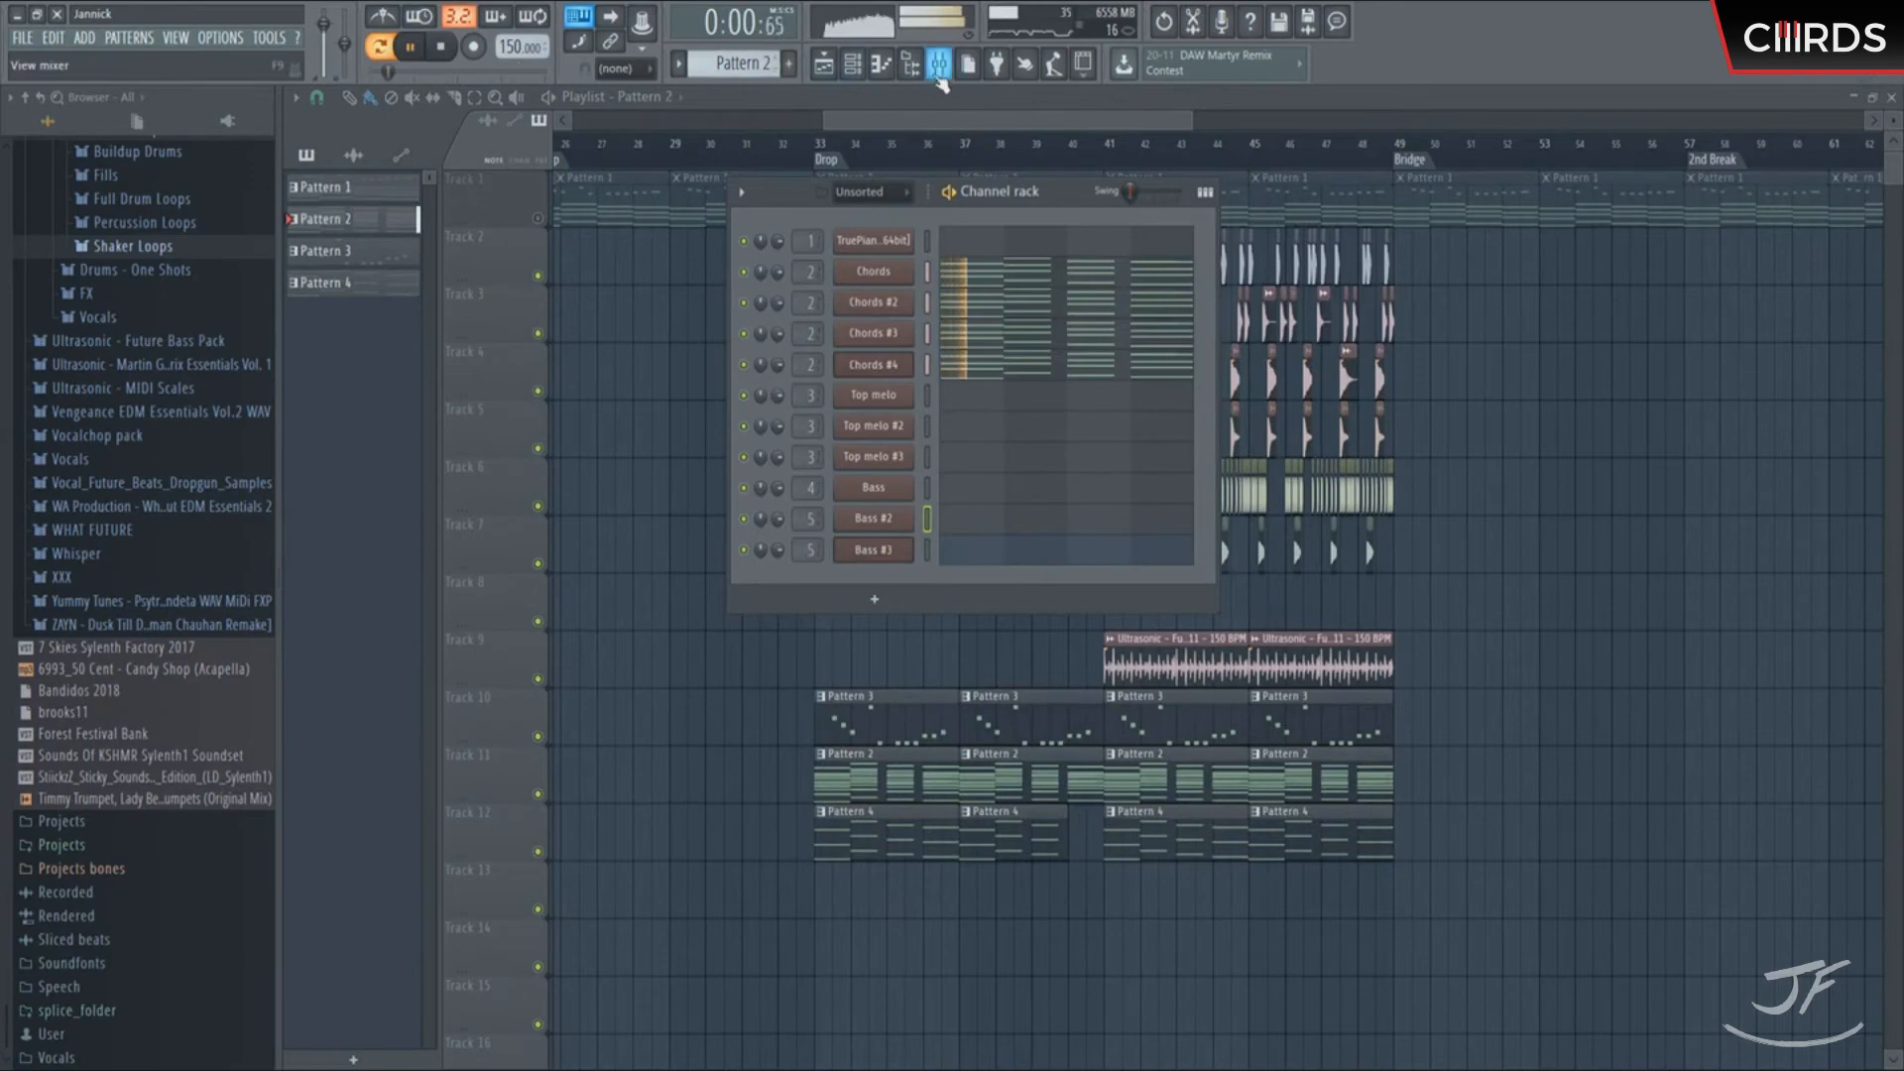
Play only the chord and bass tracks from the drop in song mode and adjust Kickstart's mix on mixer track 2
{"action": "left_click", "coordinate": [937, 65]}
{"action": "left_click", "coordinate": [937, 66]}
{"action": "key", "text": "space"}
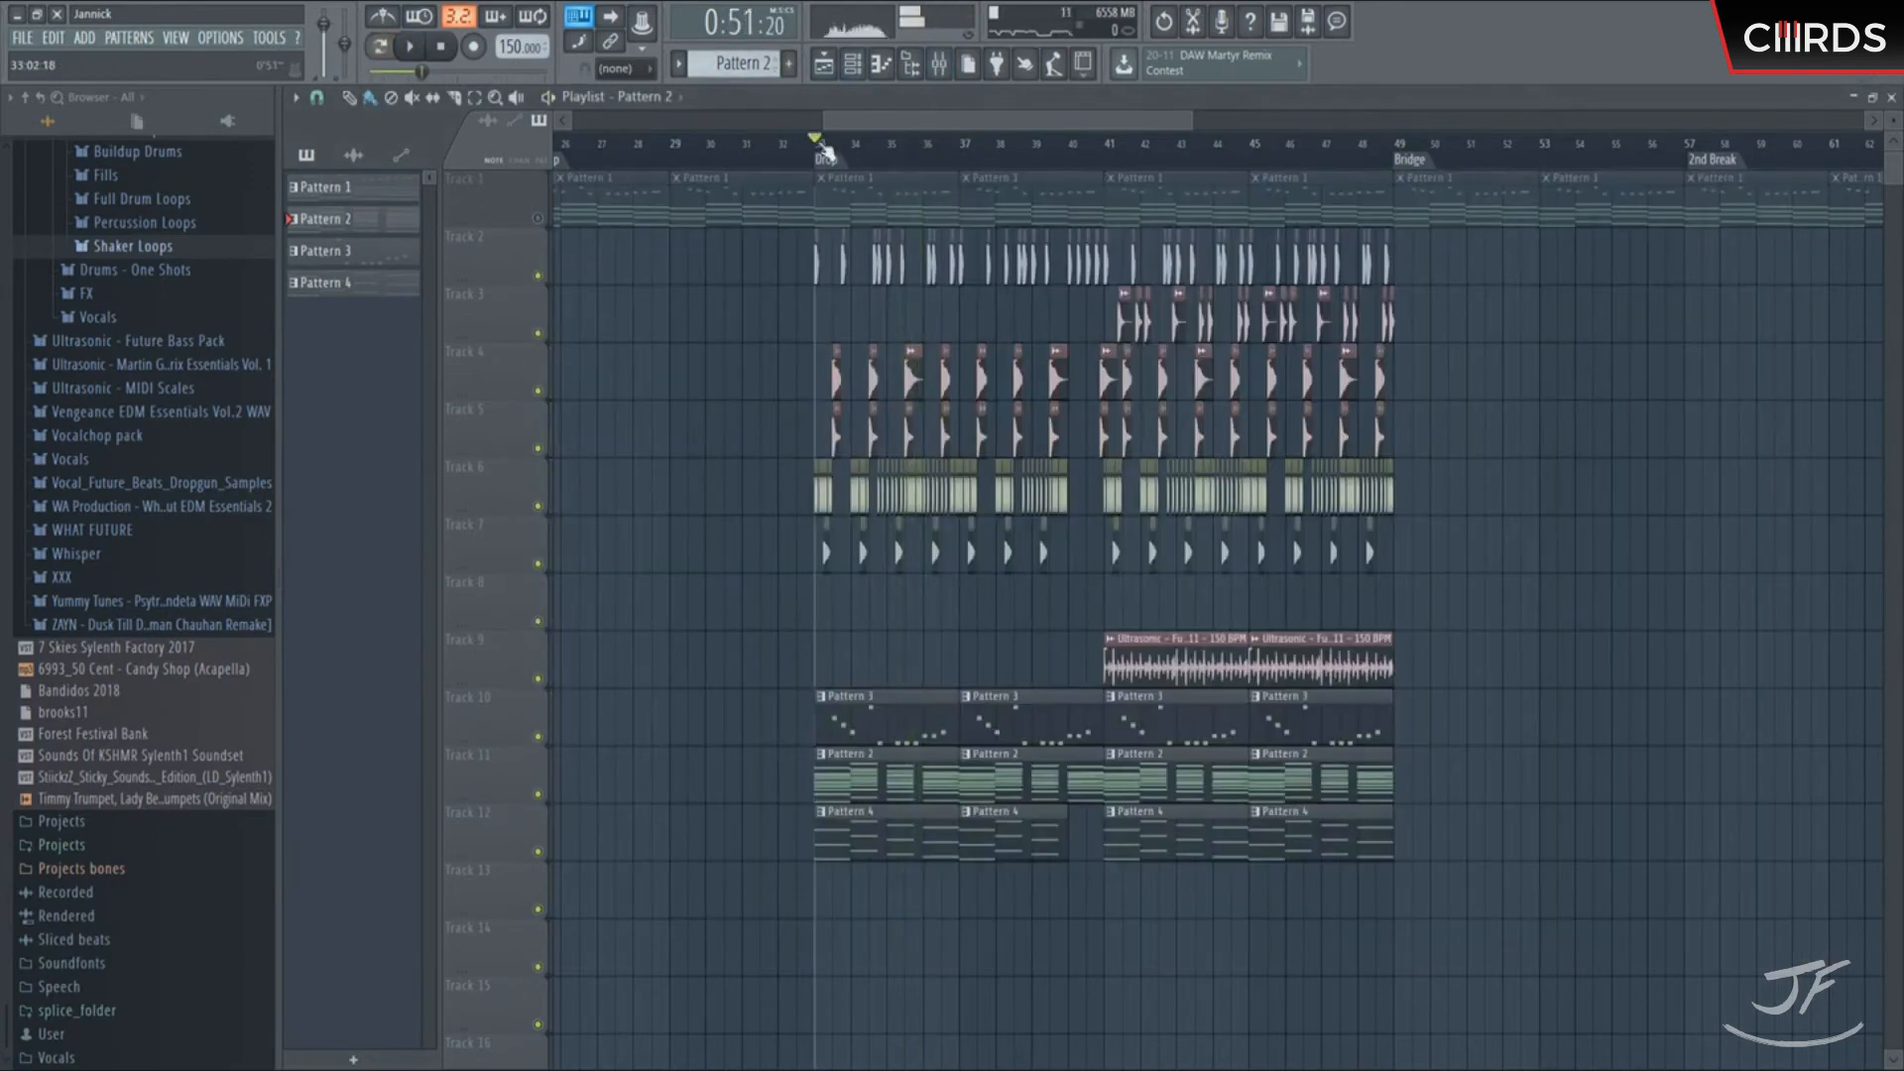
{"action": "key", "text": "space"}
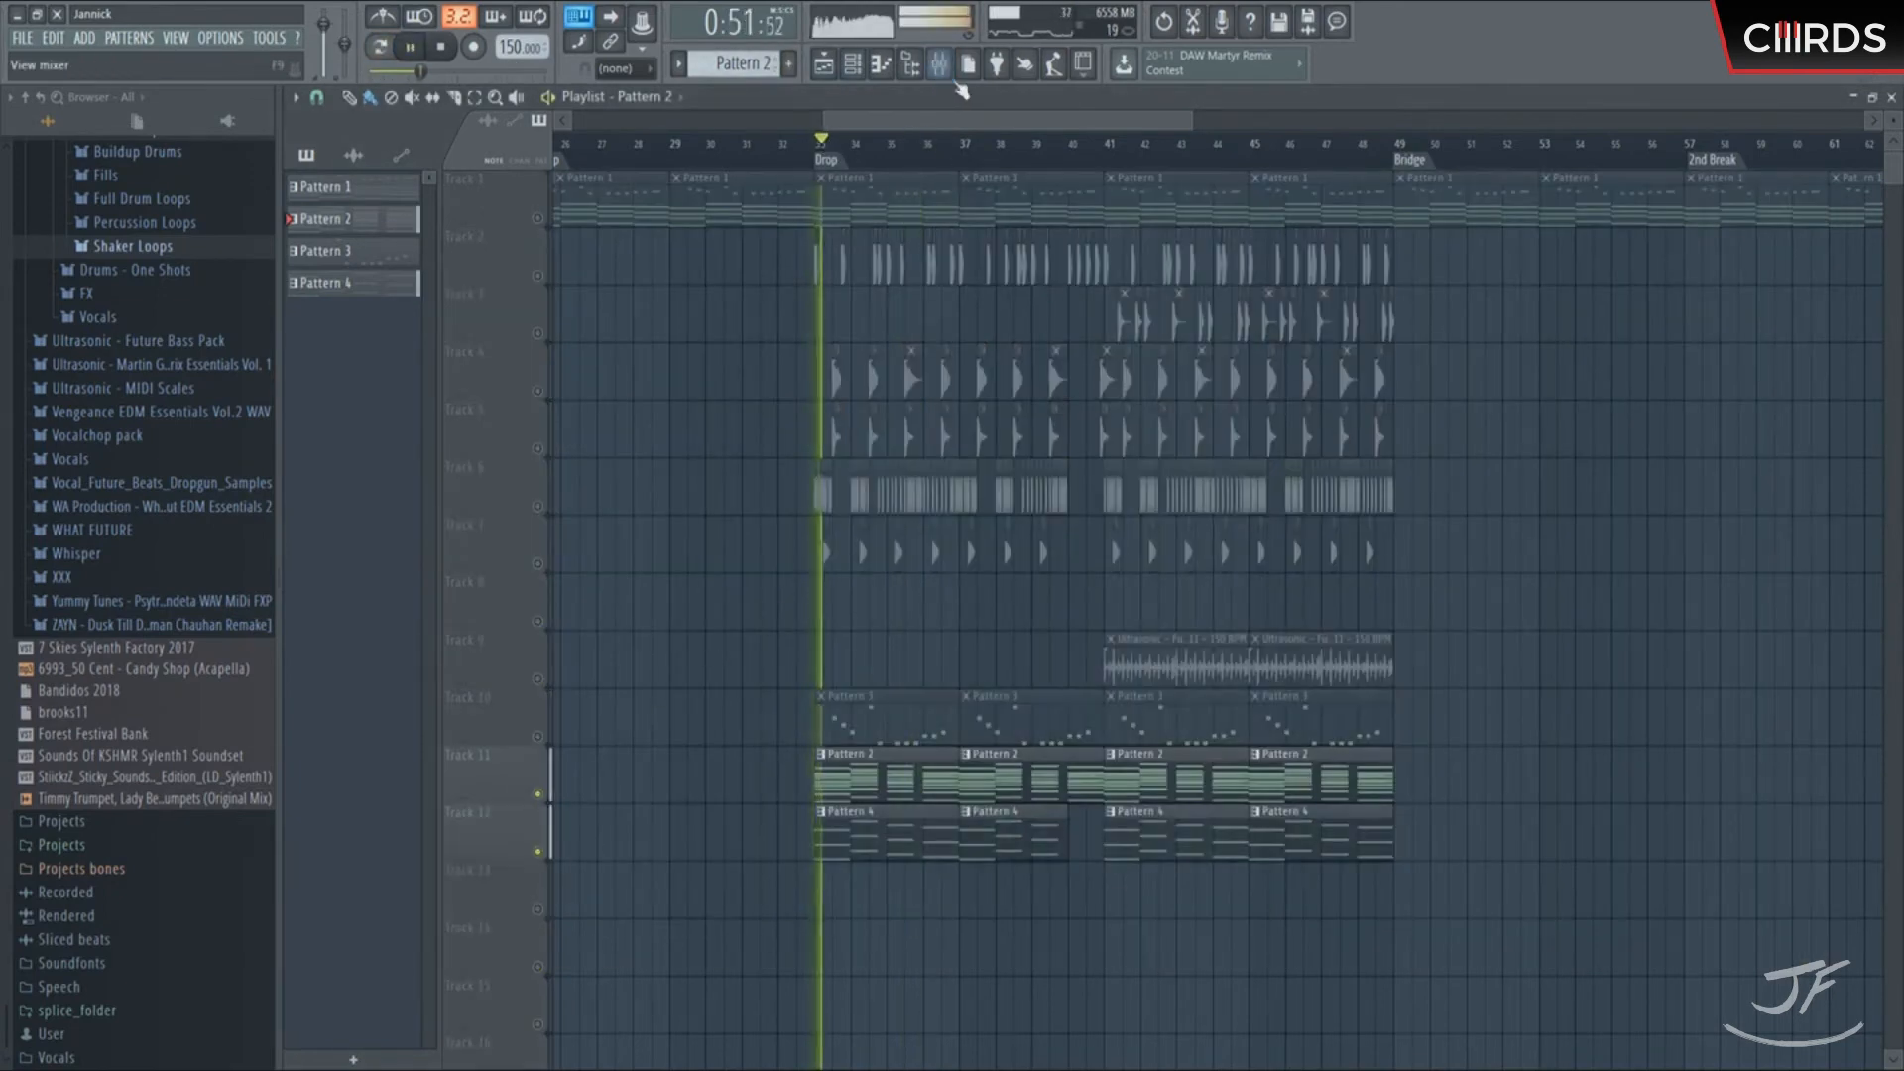
{"action": "key", "text": "F9"}
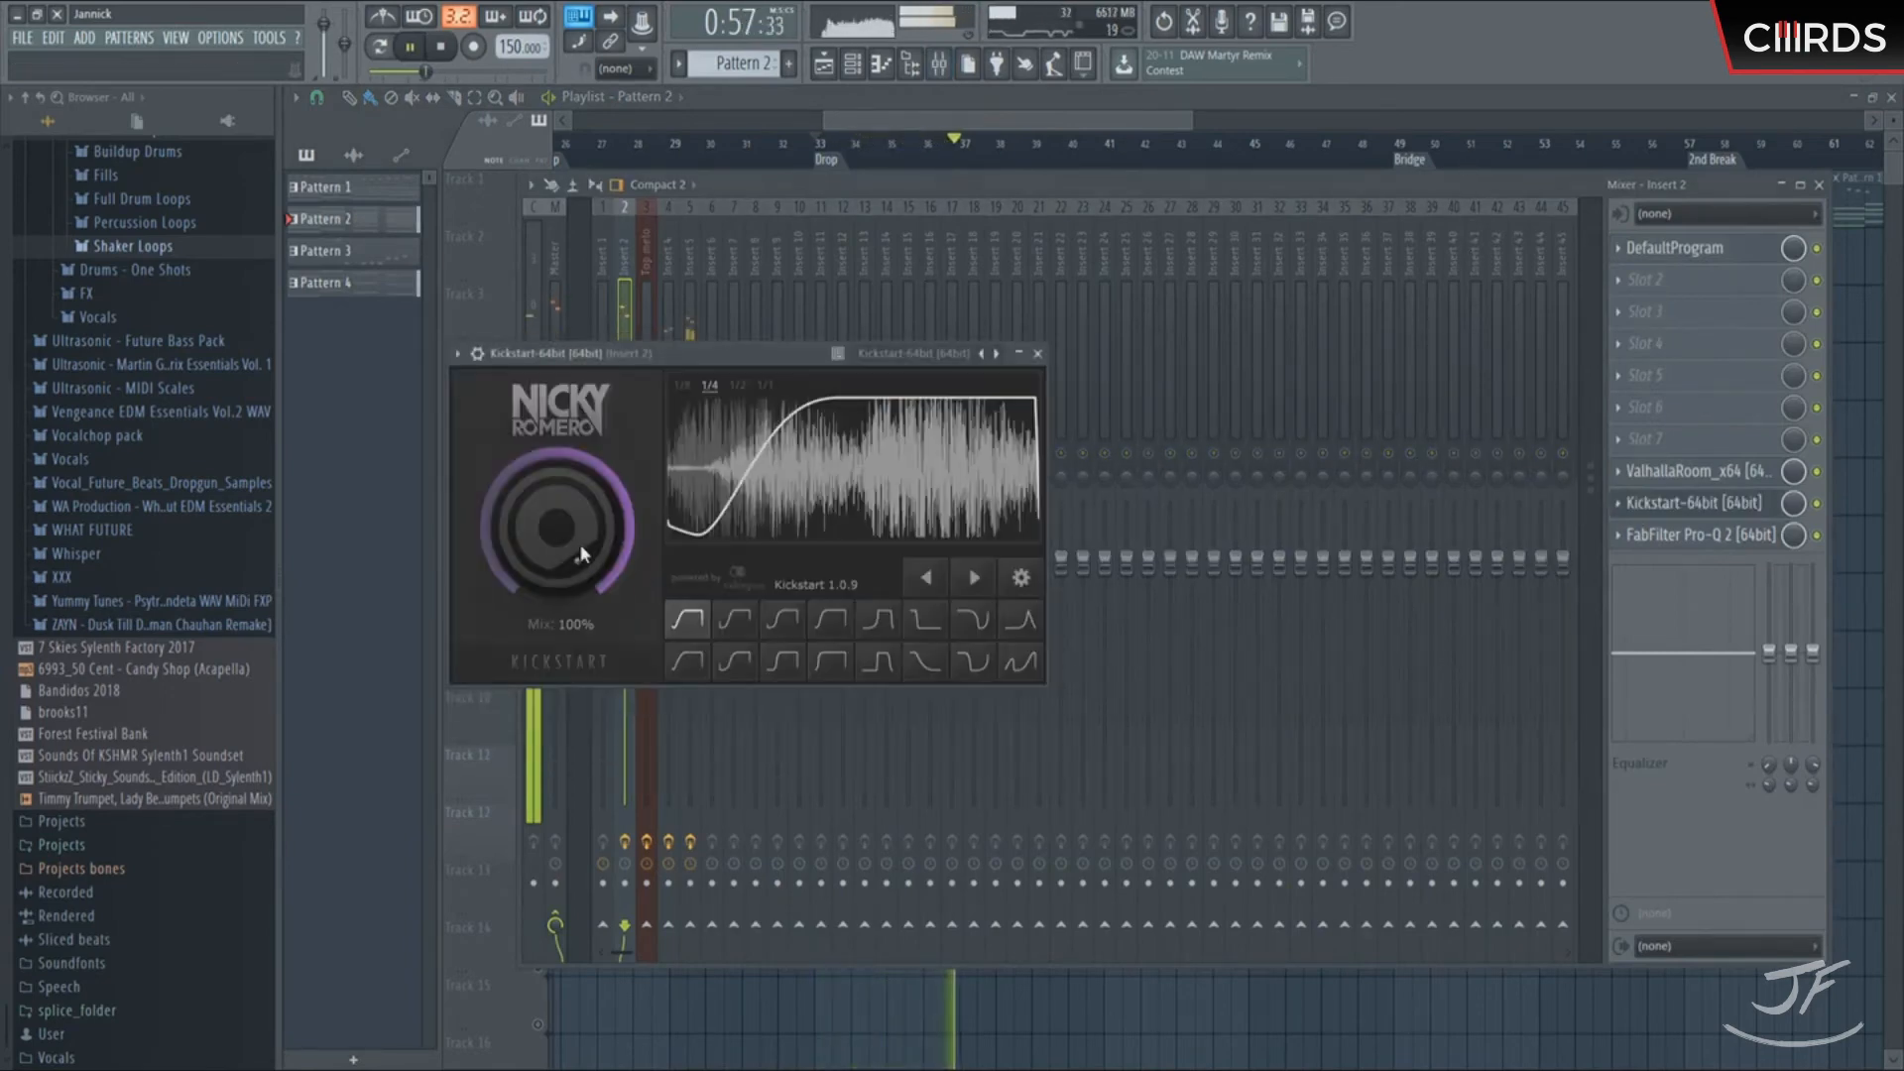
{"action": "mouse_move", "coordinate": [578, 546]}
{"action": "left_mouse_down"}
{"action": "mouse_move", "coordinate": [578, 585]}
{"action": "mouse_move", "coordinate": [571, 544]}
{"action": "left_mouse_up"}
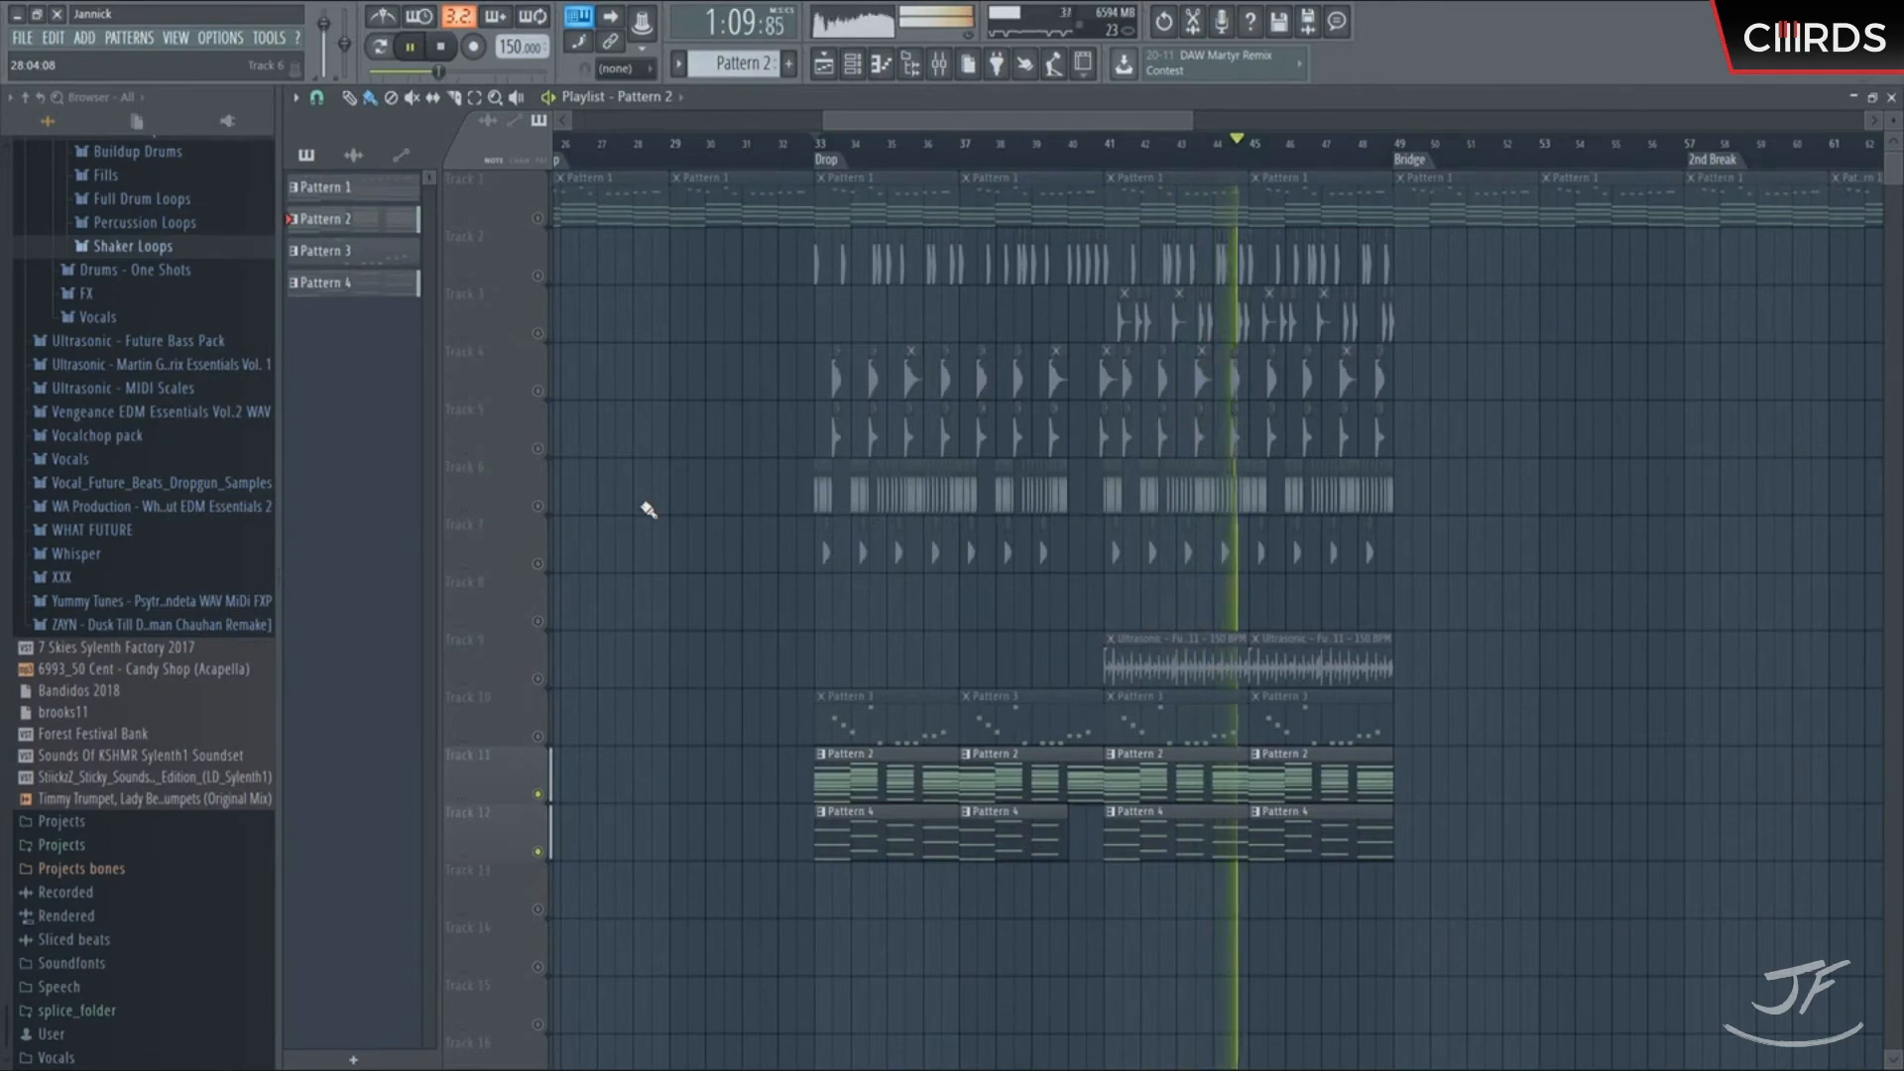
Replay the chords and bass from the drop and examine the Kickstart sidechain on mixer track 5
{"action": "key", "text": "space"}
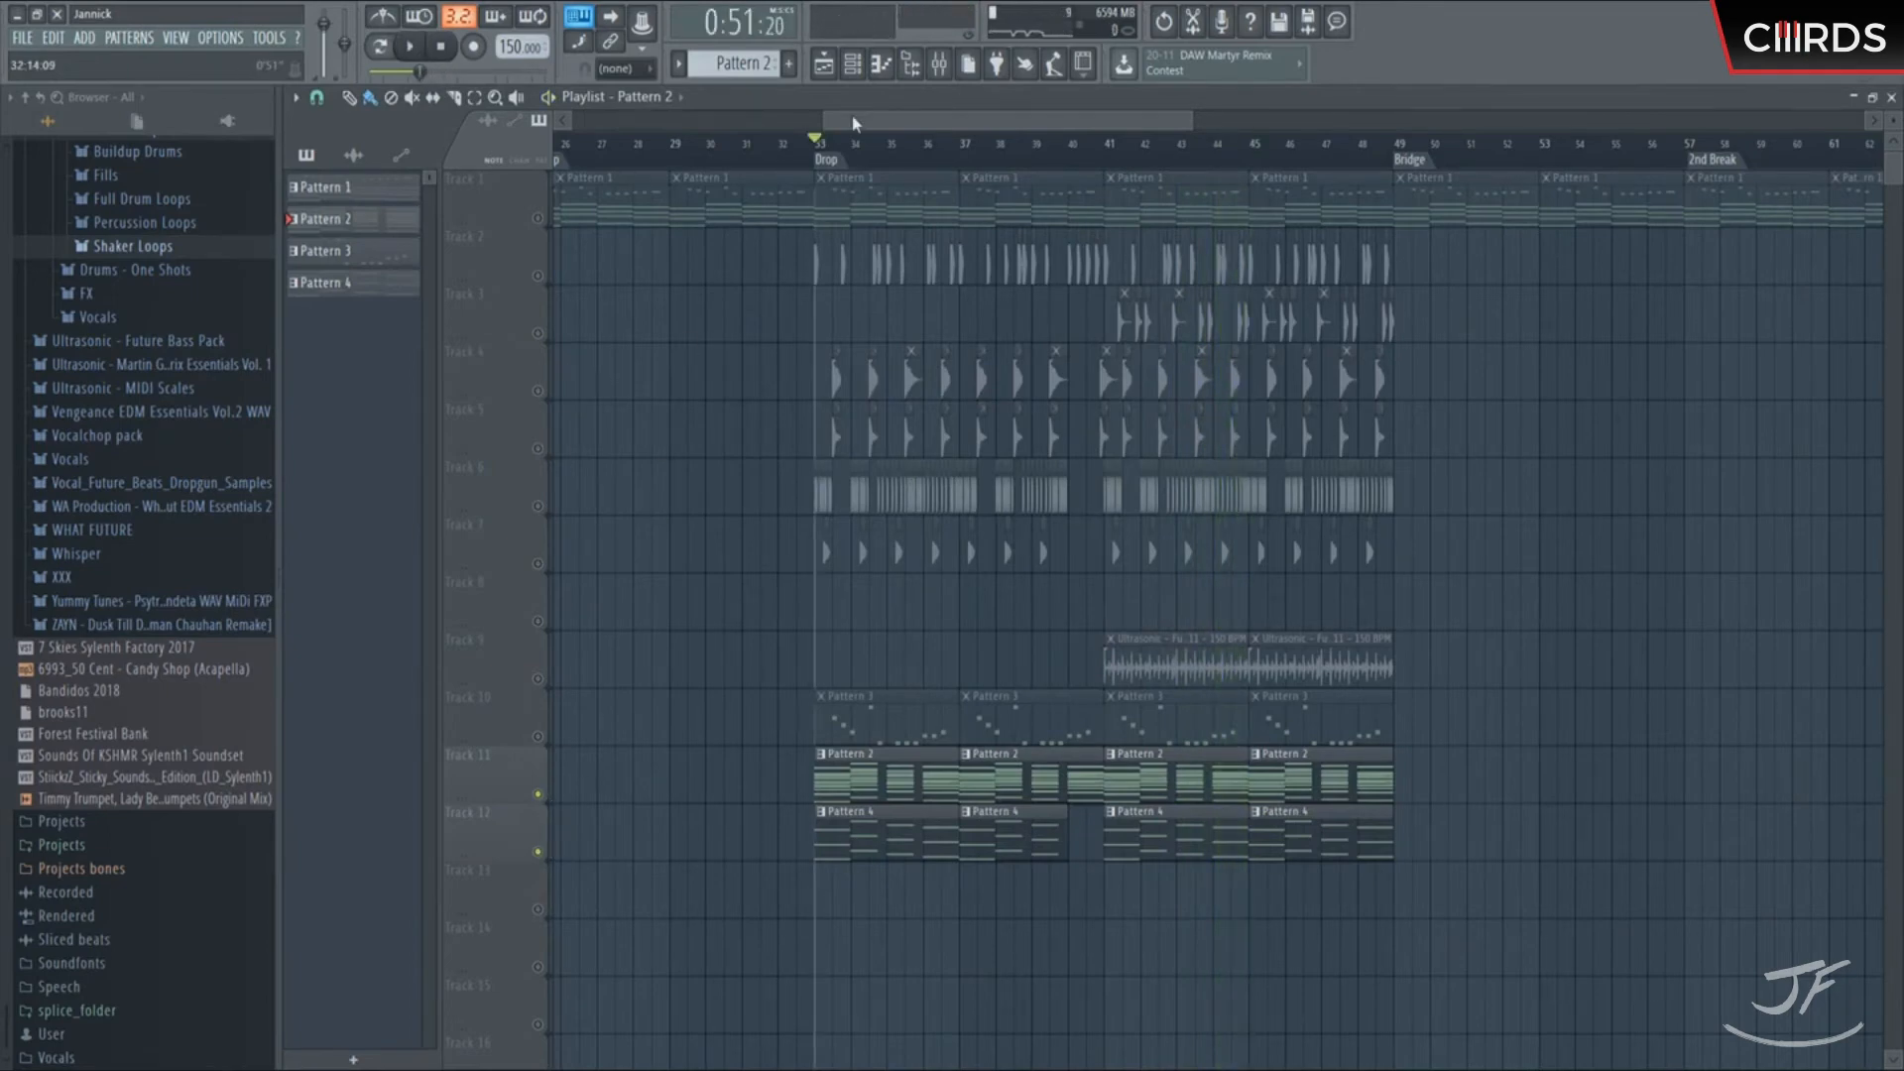
{"action": "key", "text": "space"}
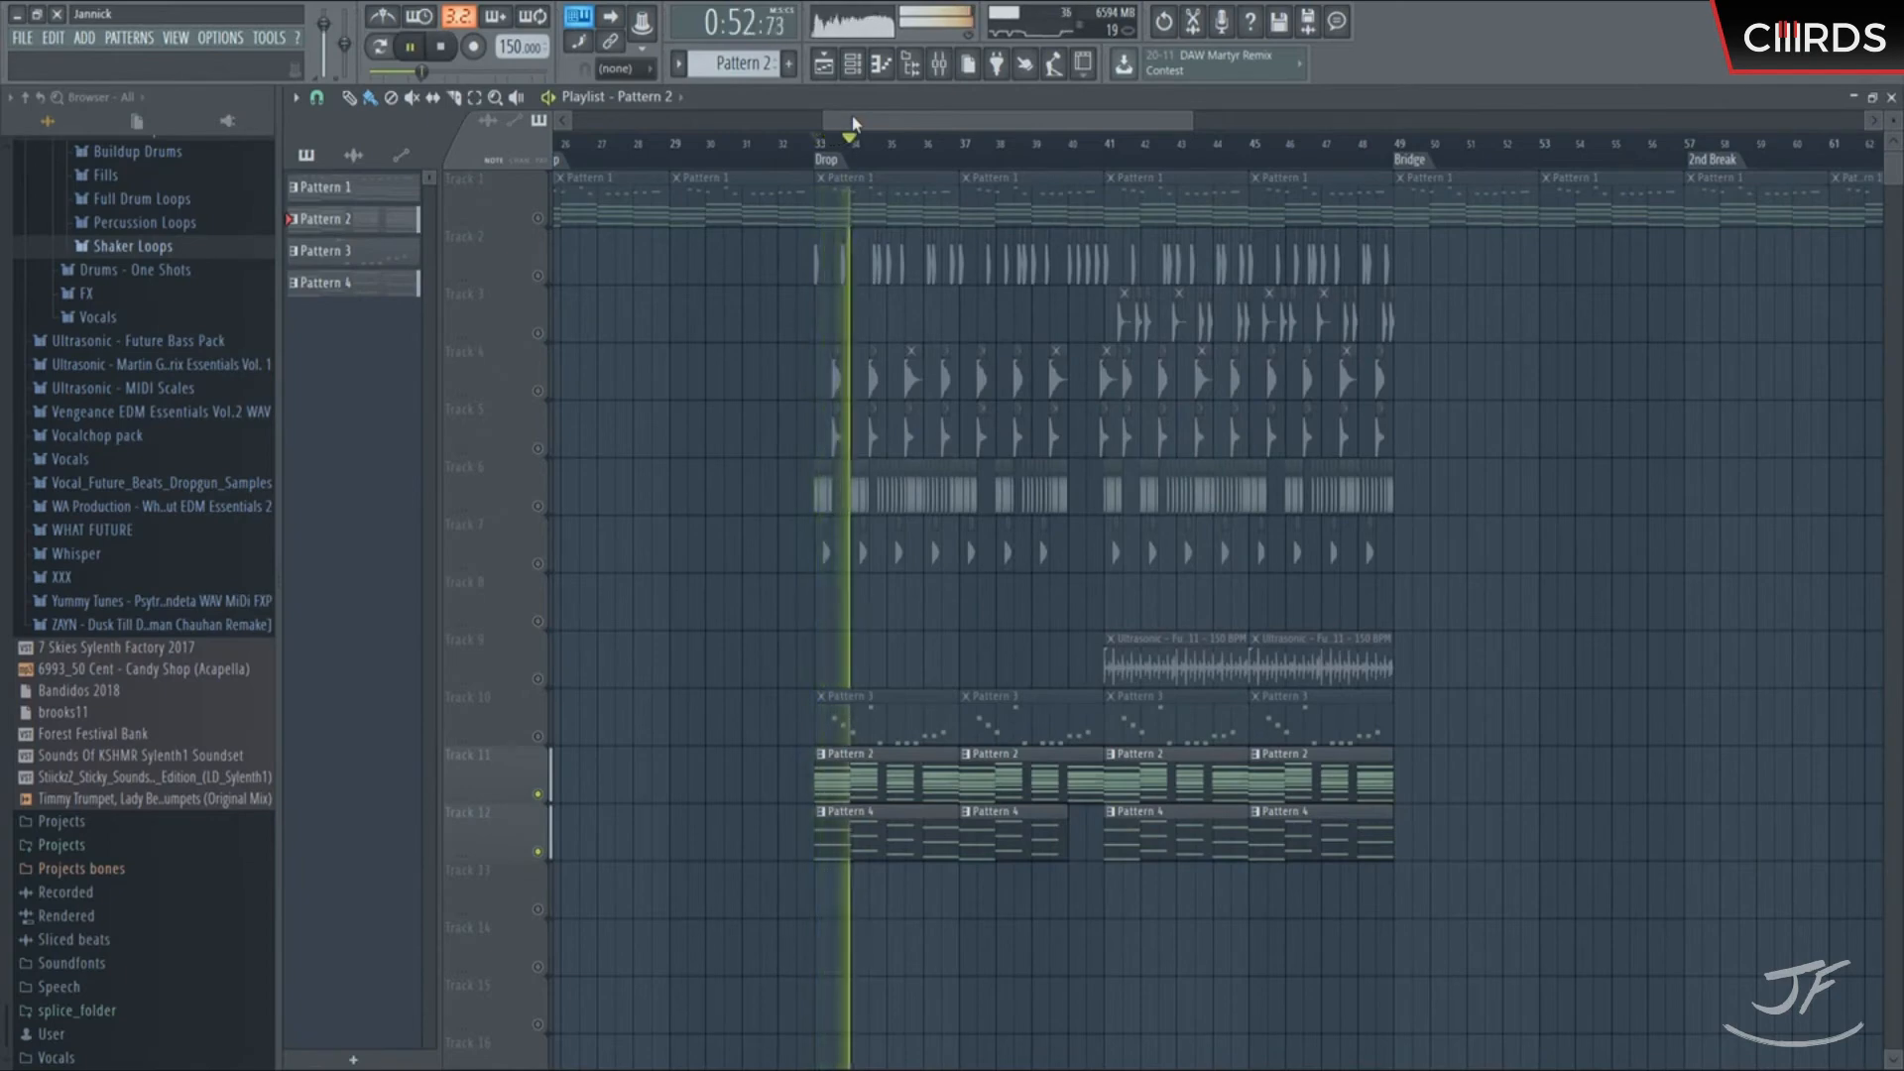
{"action": "key", "text": "space"}
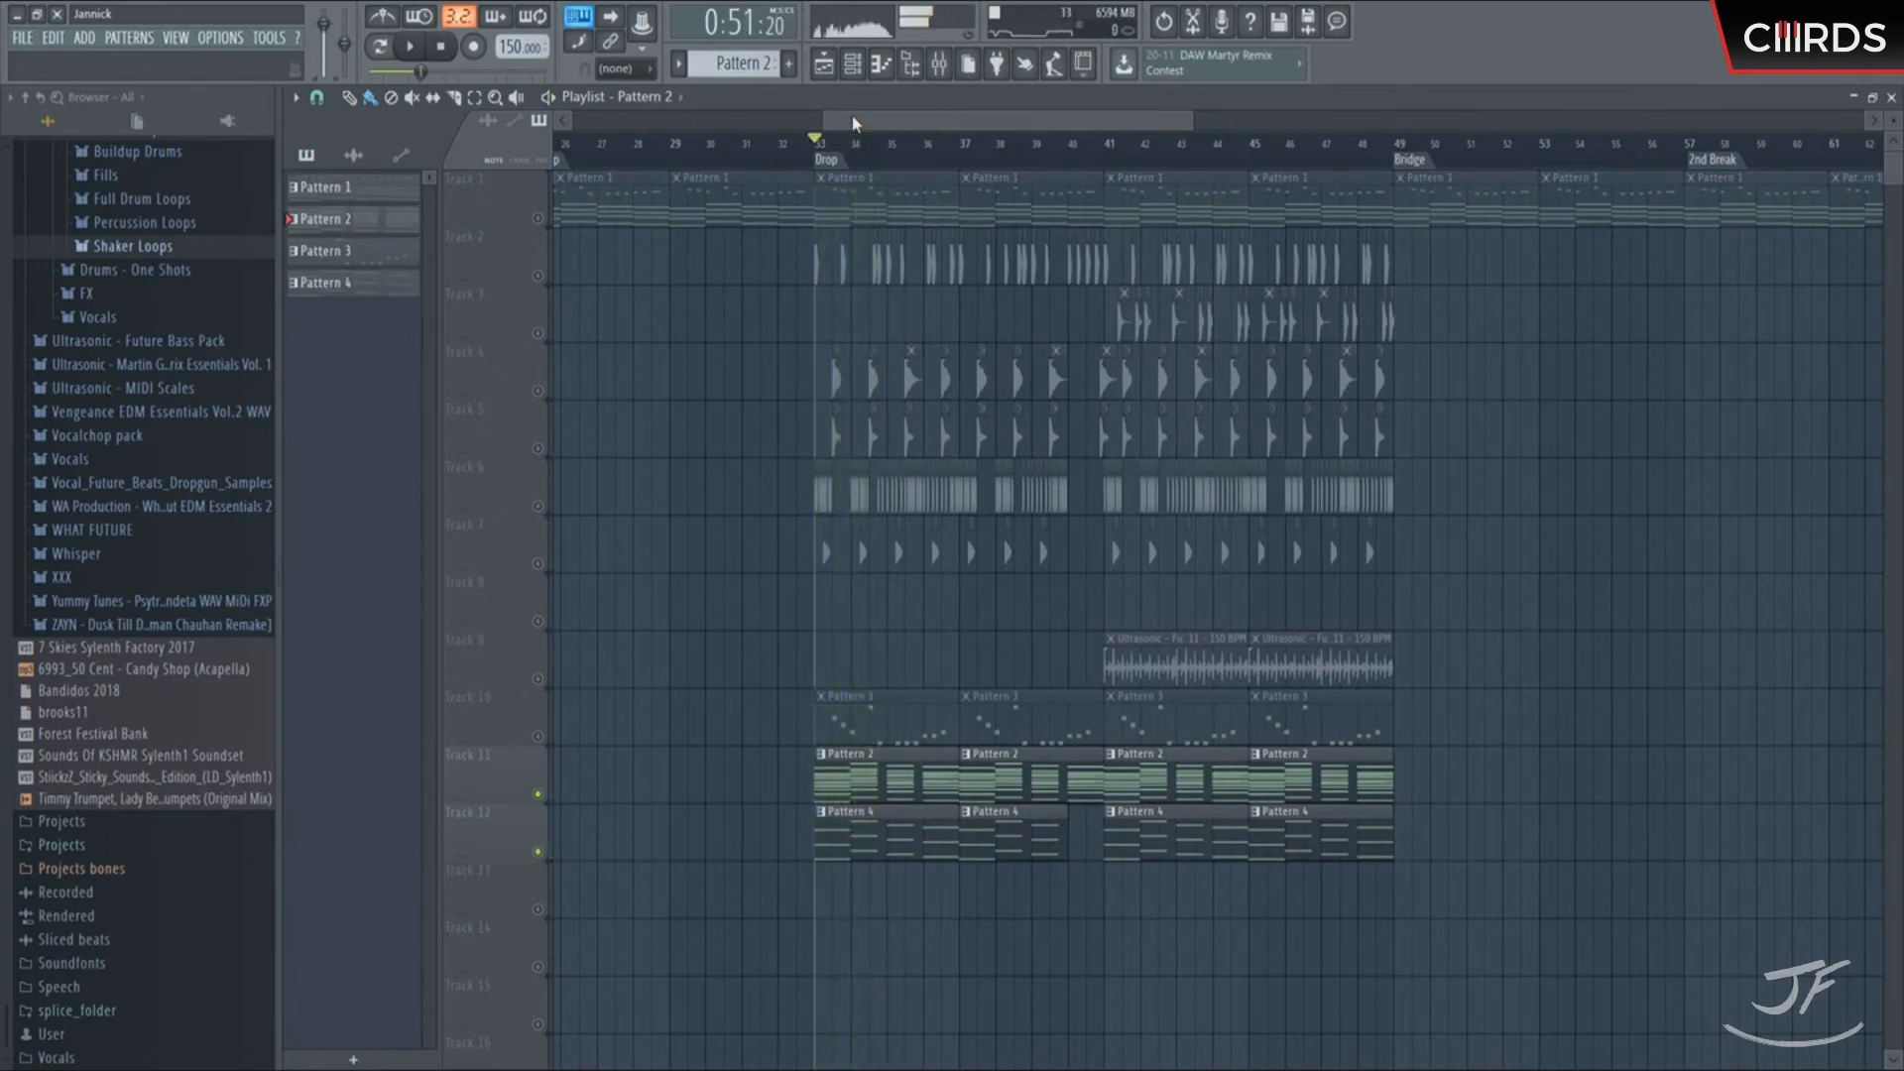
{"action": "left_click", "coordinate": [964, 67]}
{"action": "left_click", "coordinate": [662, 396]}
{"action": "key", "text": "space"}
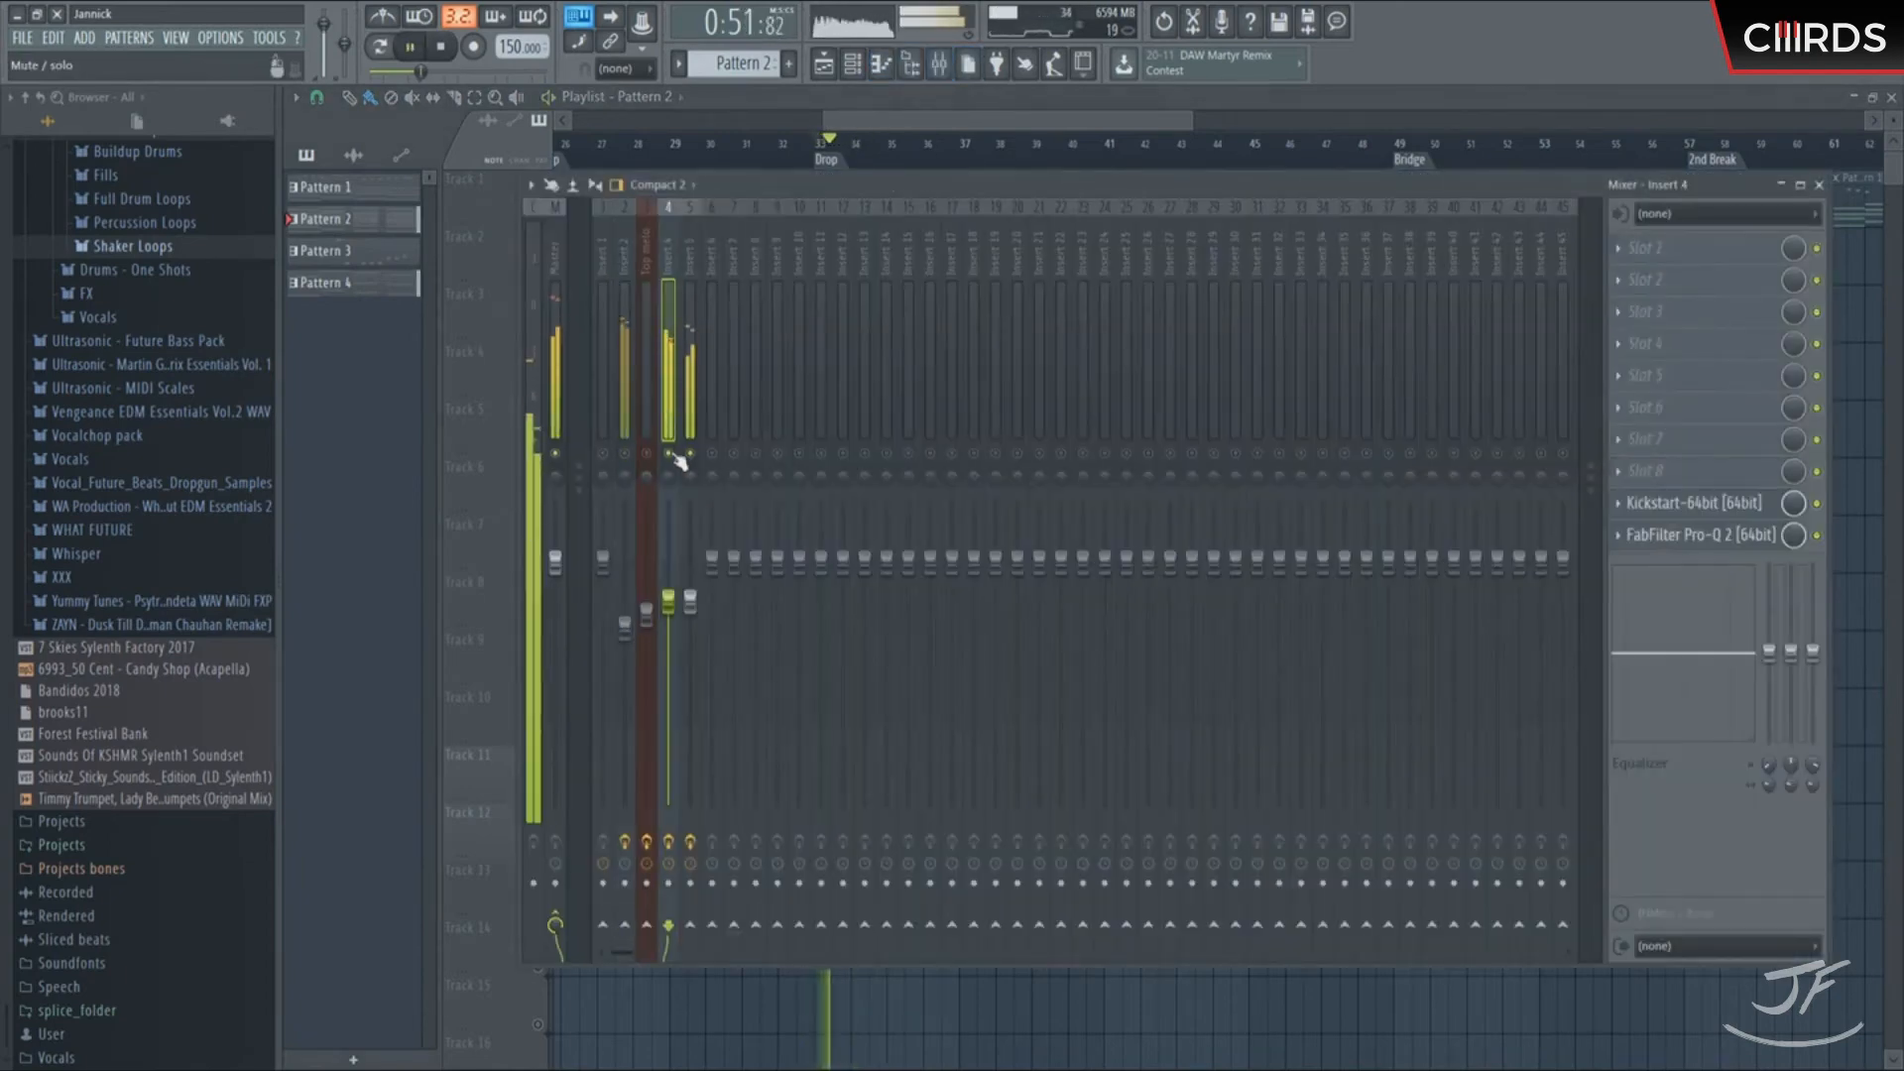
{"action": "left_click", "coordinate": [688, 426]}
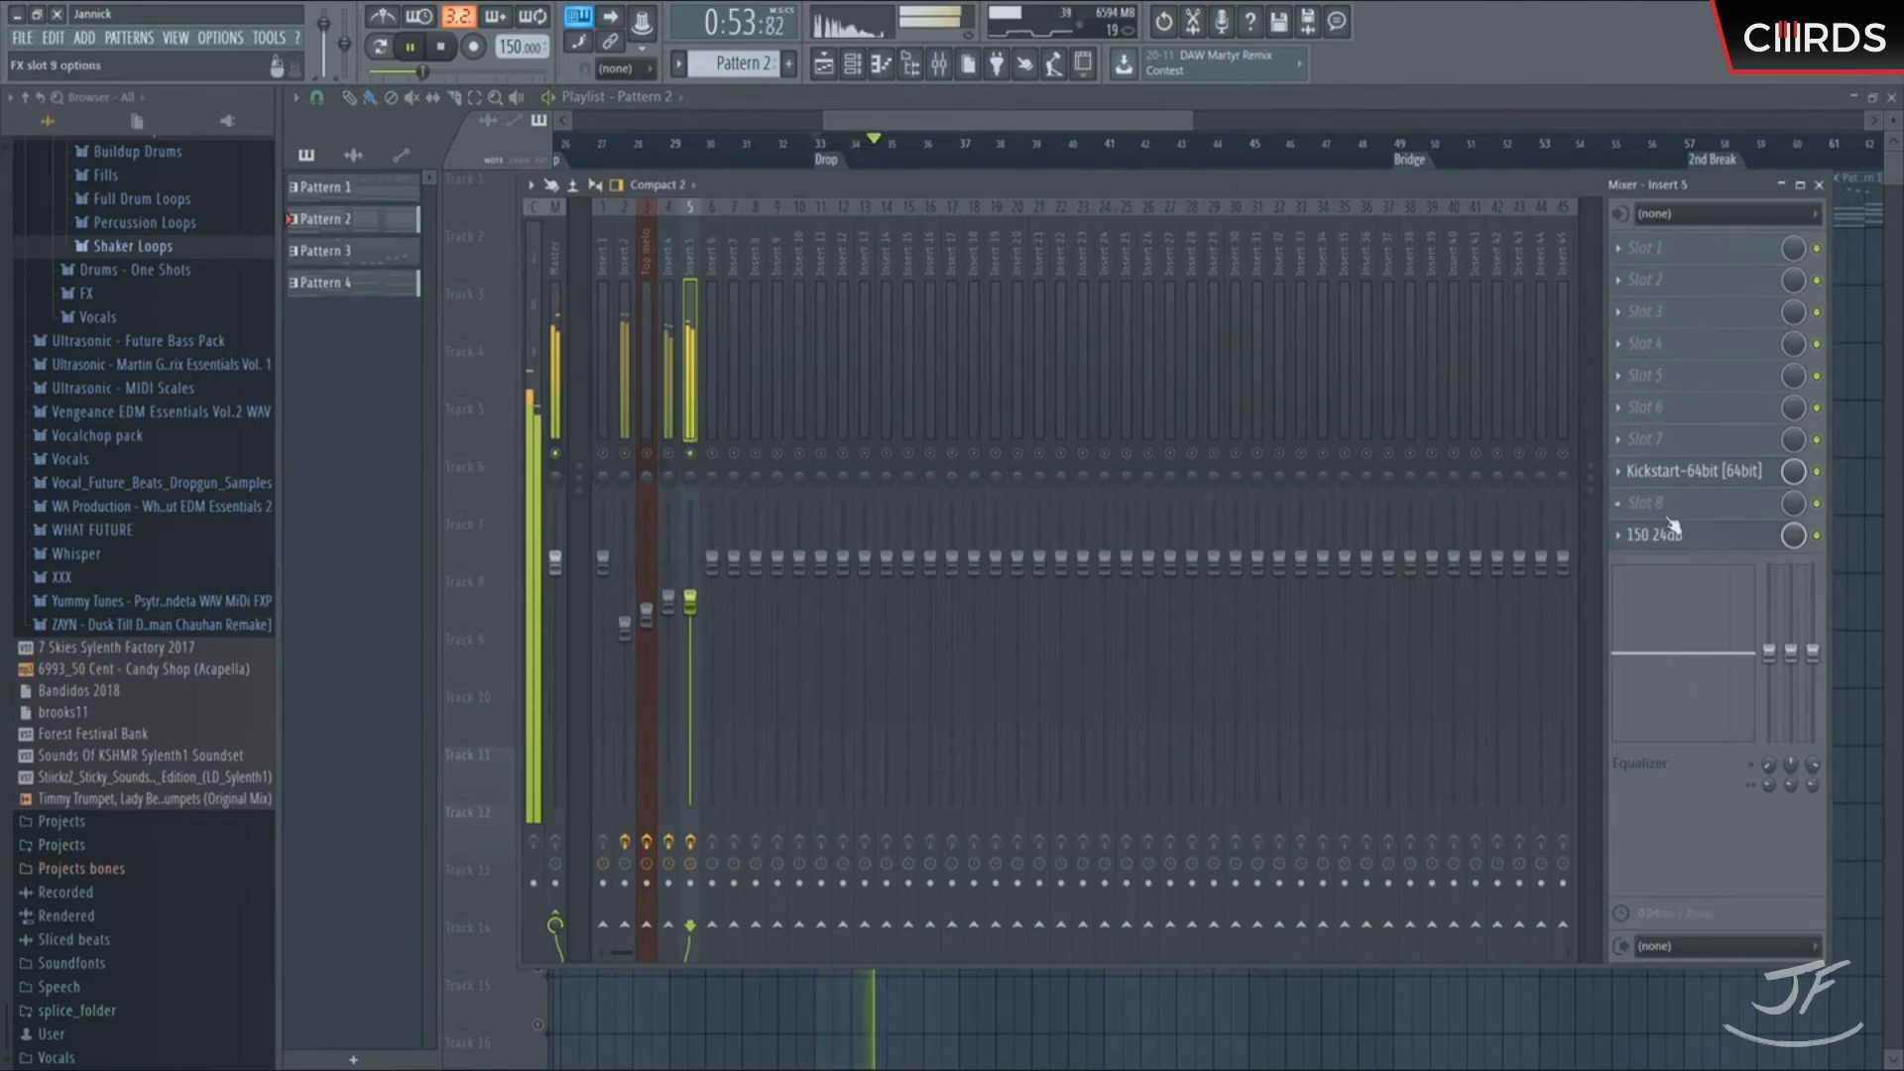
{"action": "left_click", "coordinate": [1693, 472]}
{"action": "left_click", "coordinate": [893, 97]}
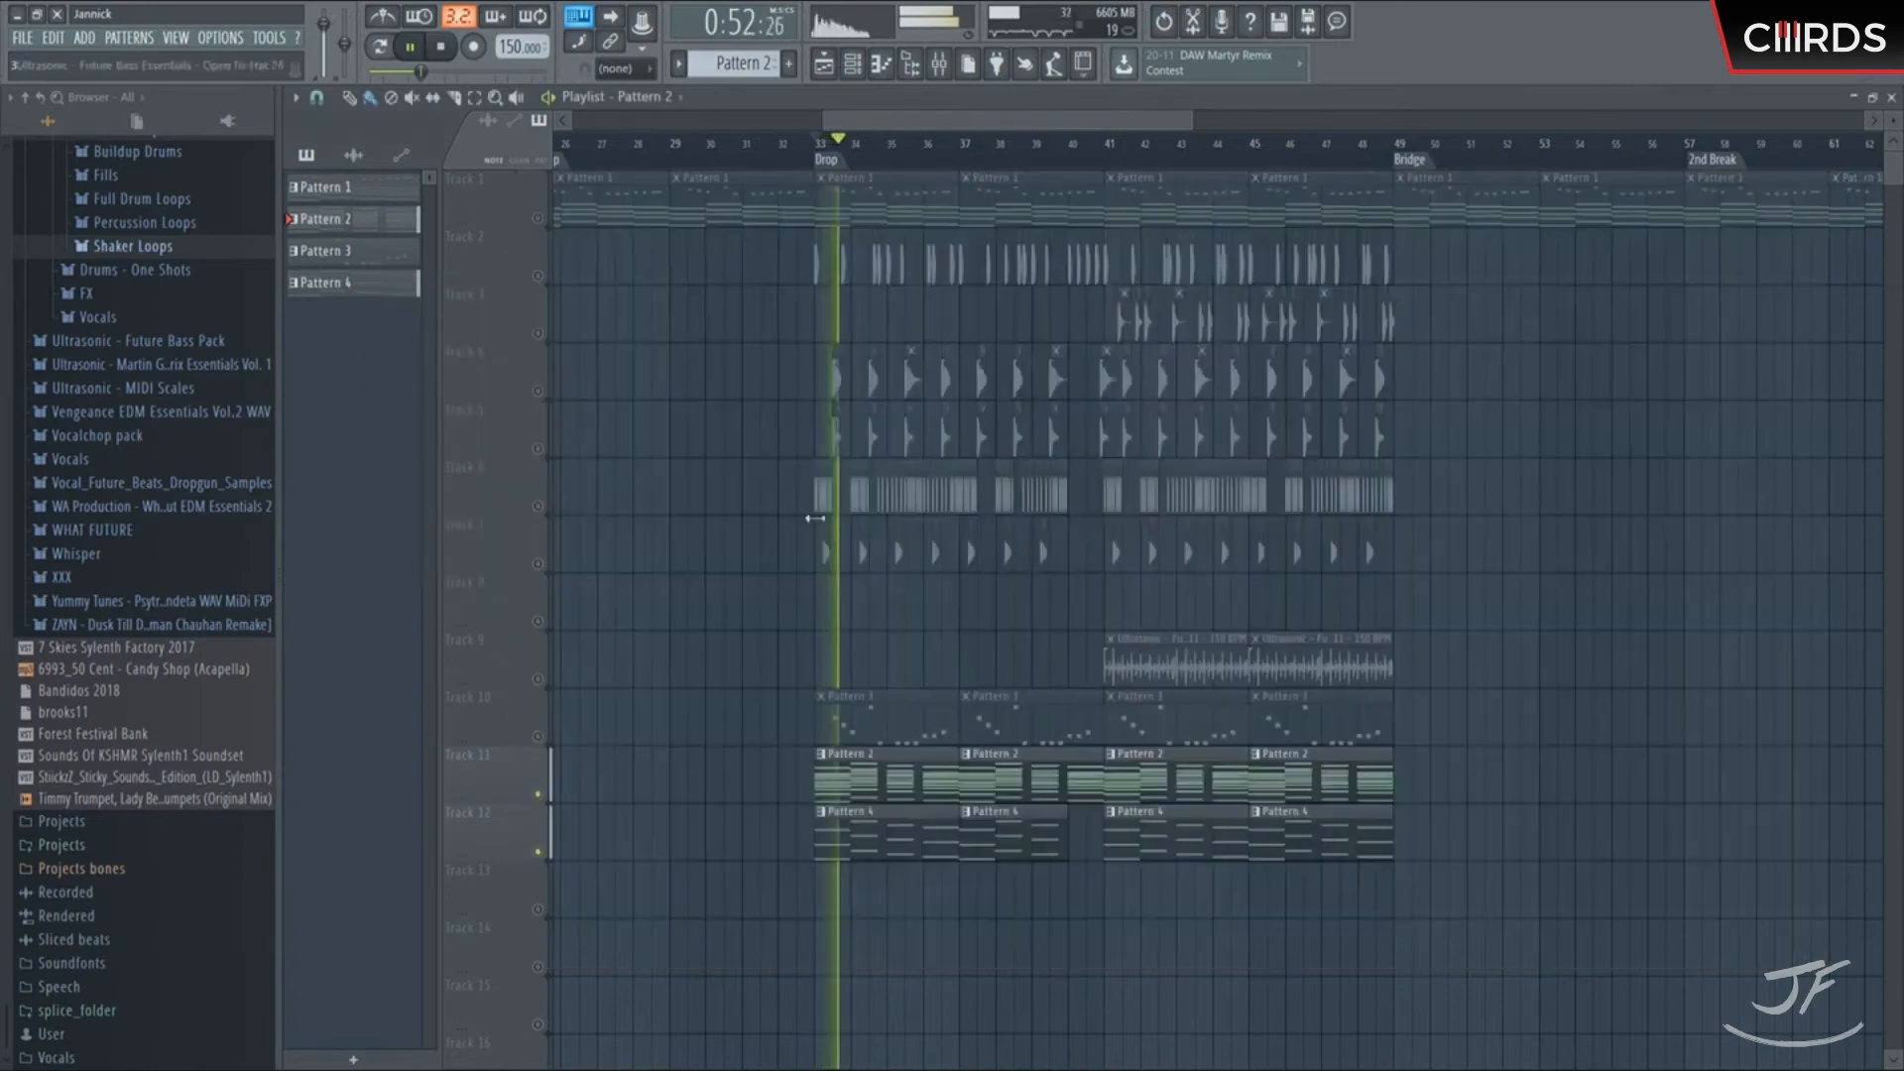
Set Kickstart on mixer track 4 to the second curve with a 50% mix and close its window
{"action": "left_click", "coordinate": [538, 737]}
{"action": "left_click", "coordinate": [538, 737]}
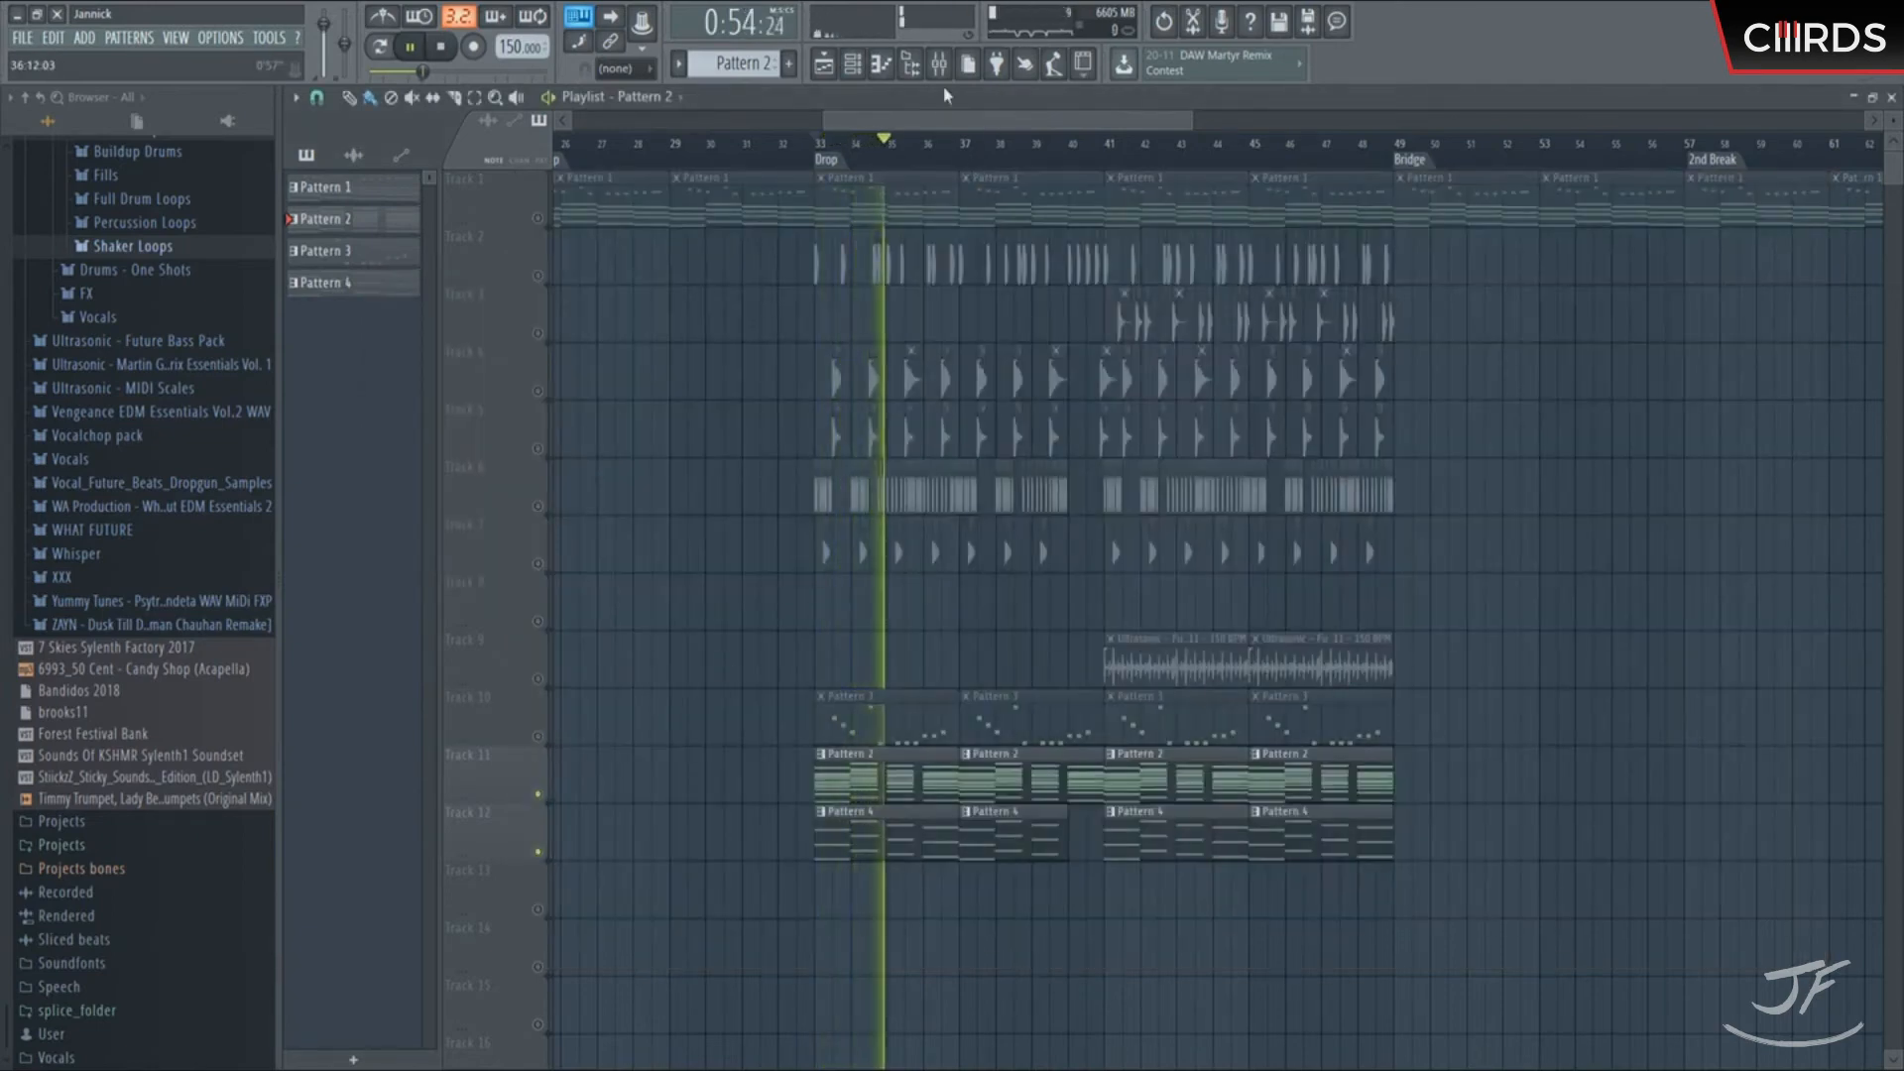
{"action": "key", "text": "F9"}
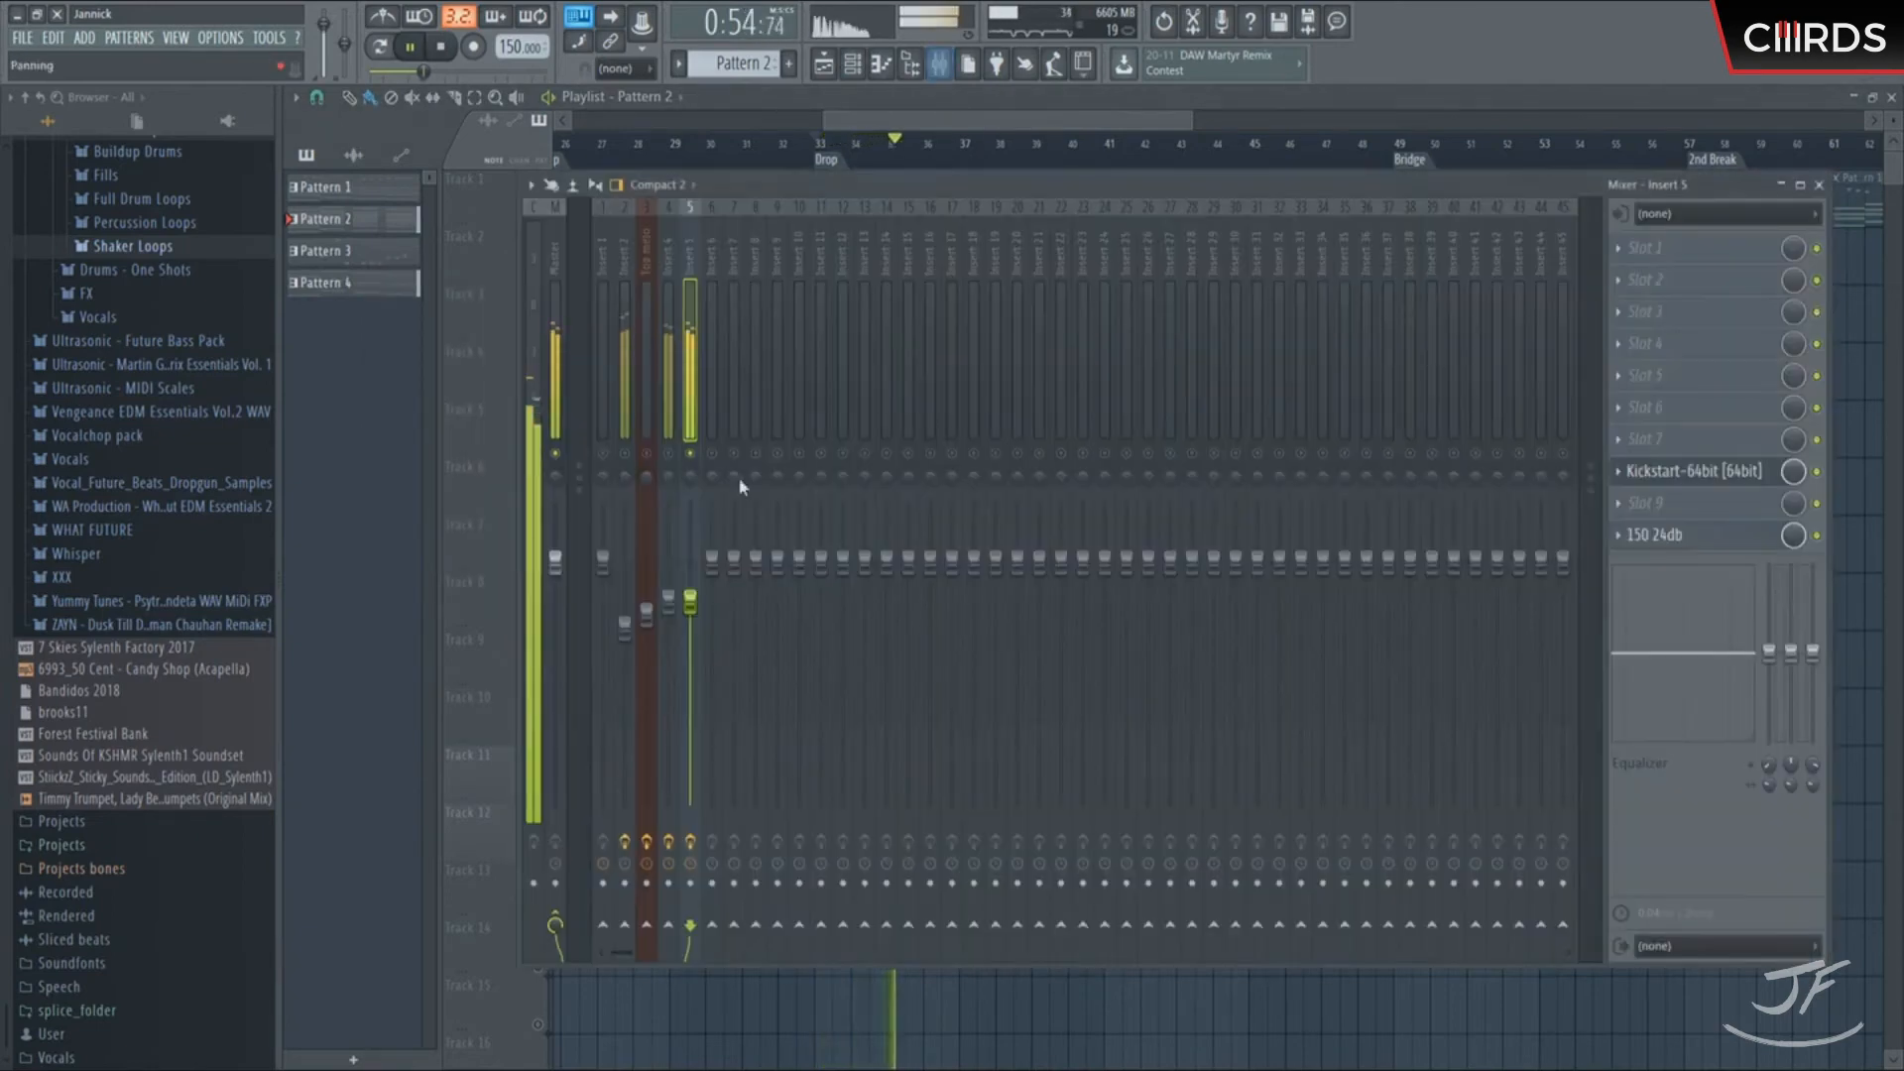
{"action": "left_click", "coordinate": [667, 434]}
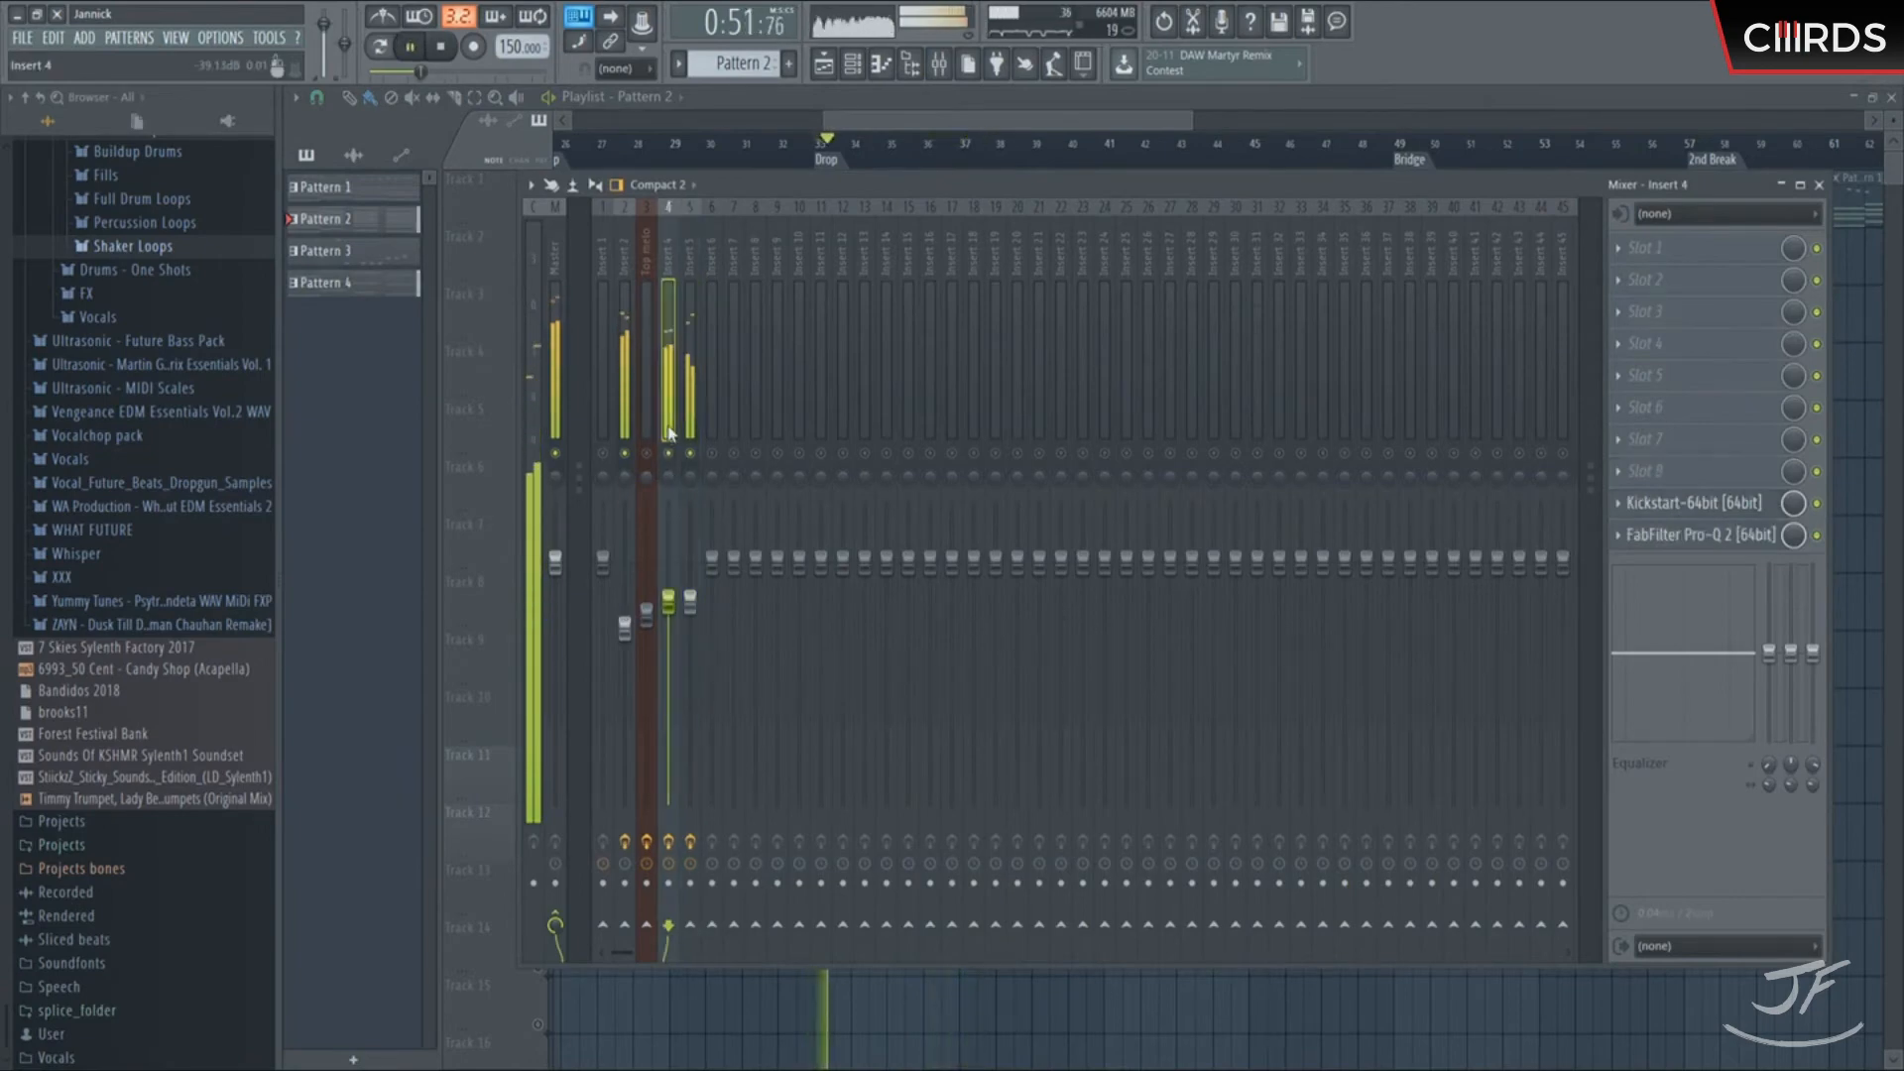
{"action": "left_click", "coordinate": [1714, 505]}
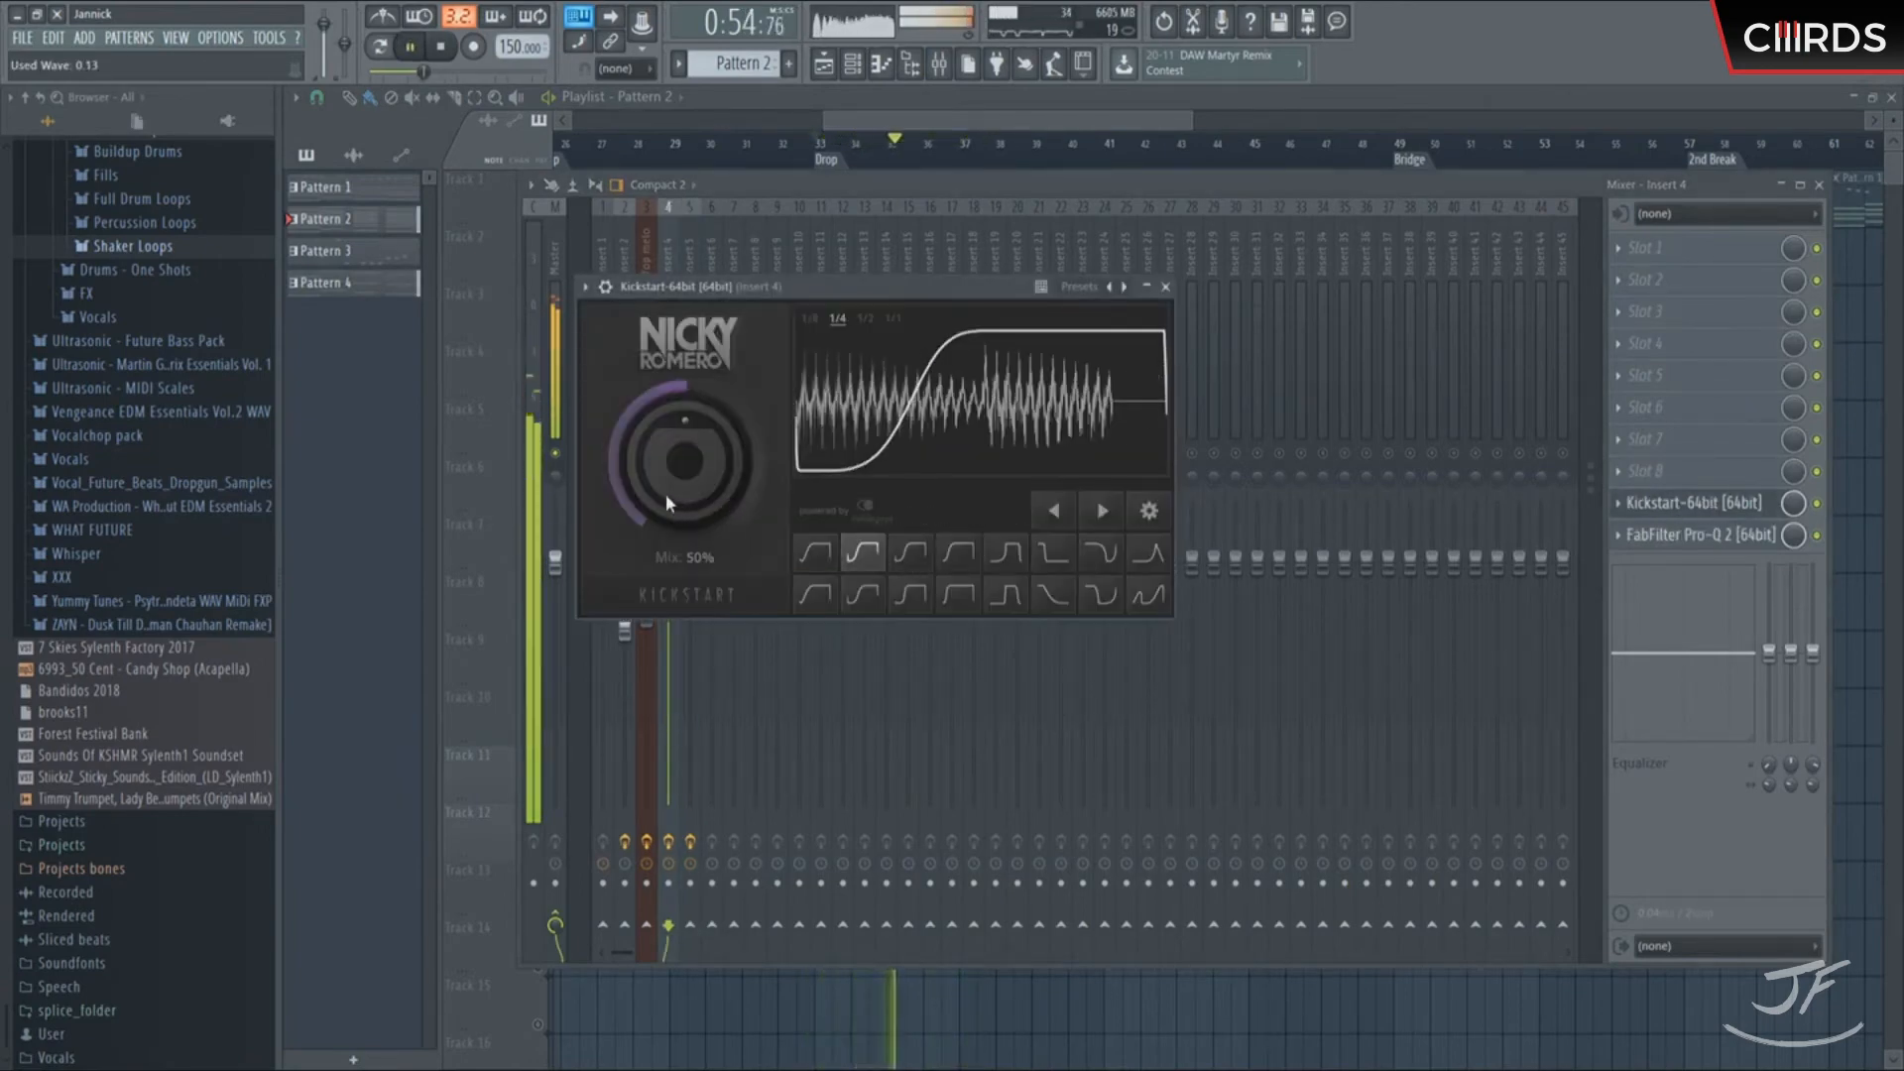
{"action": "left_click", "coordinate": [1166, 287]}
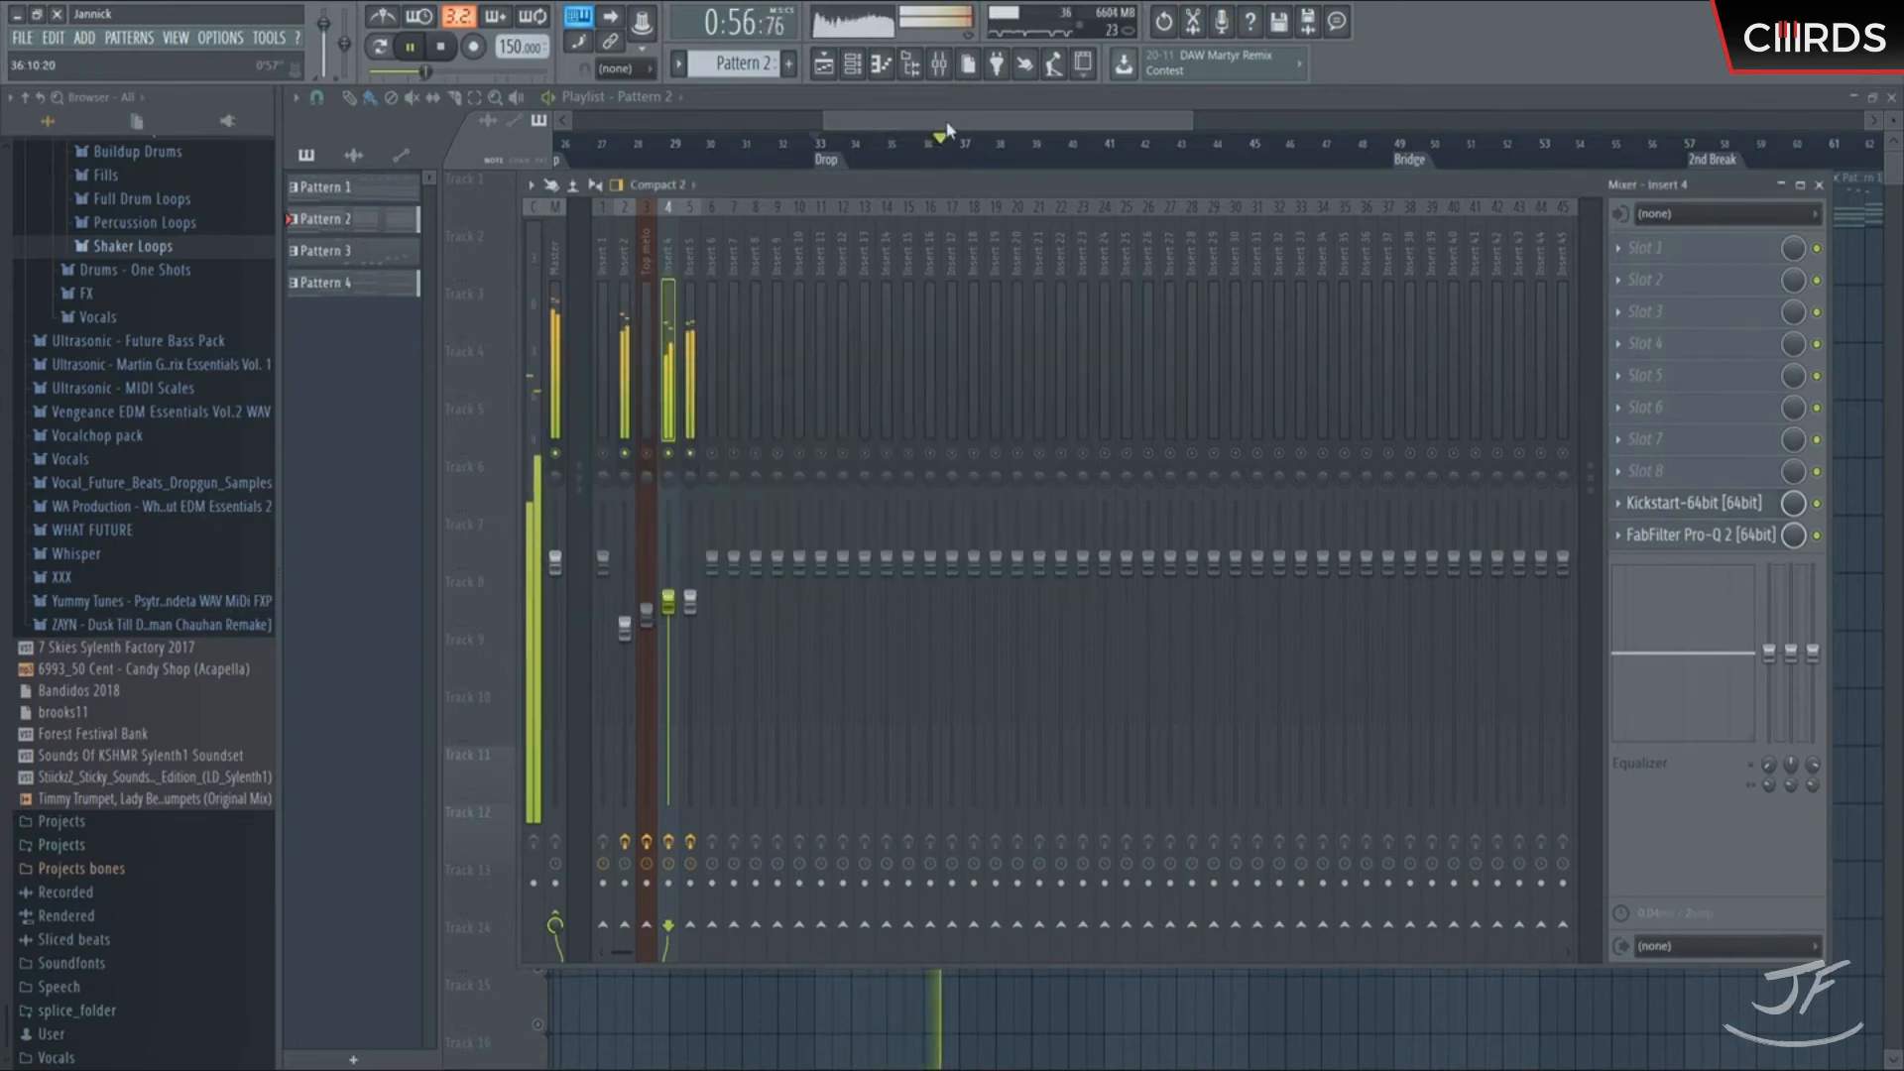
Close the channel rack, set Kickstart's mix on mixer track 4 to 65% and close its window
{"action": "left_click", "coordinate": [691, 426]}
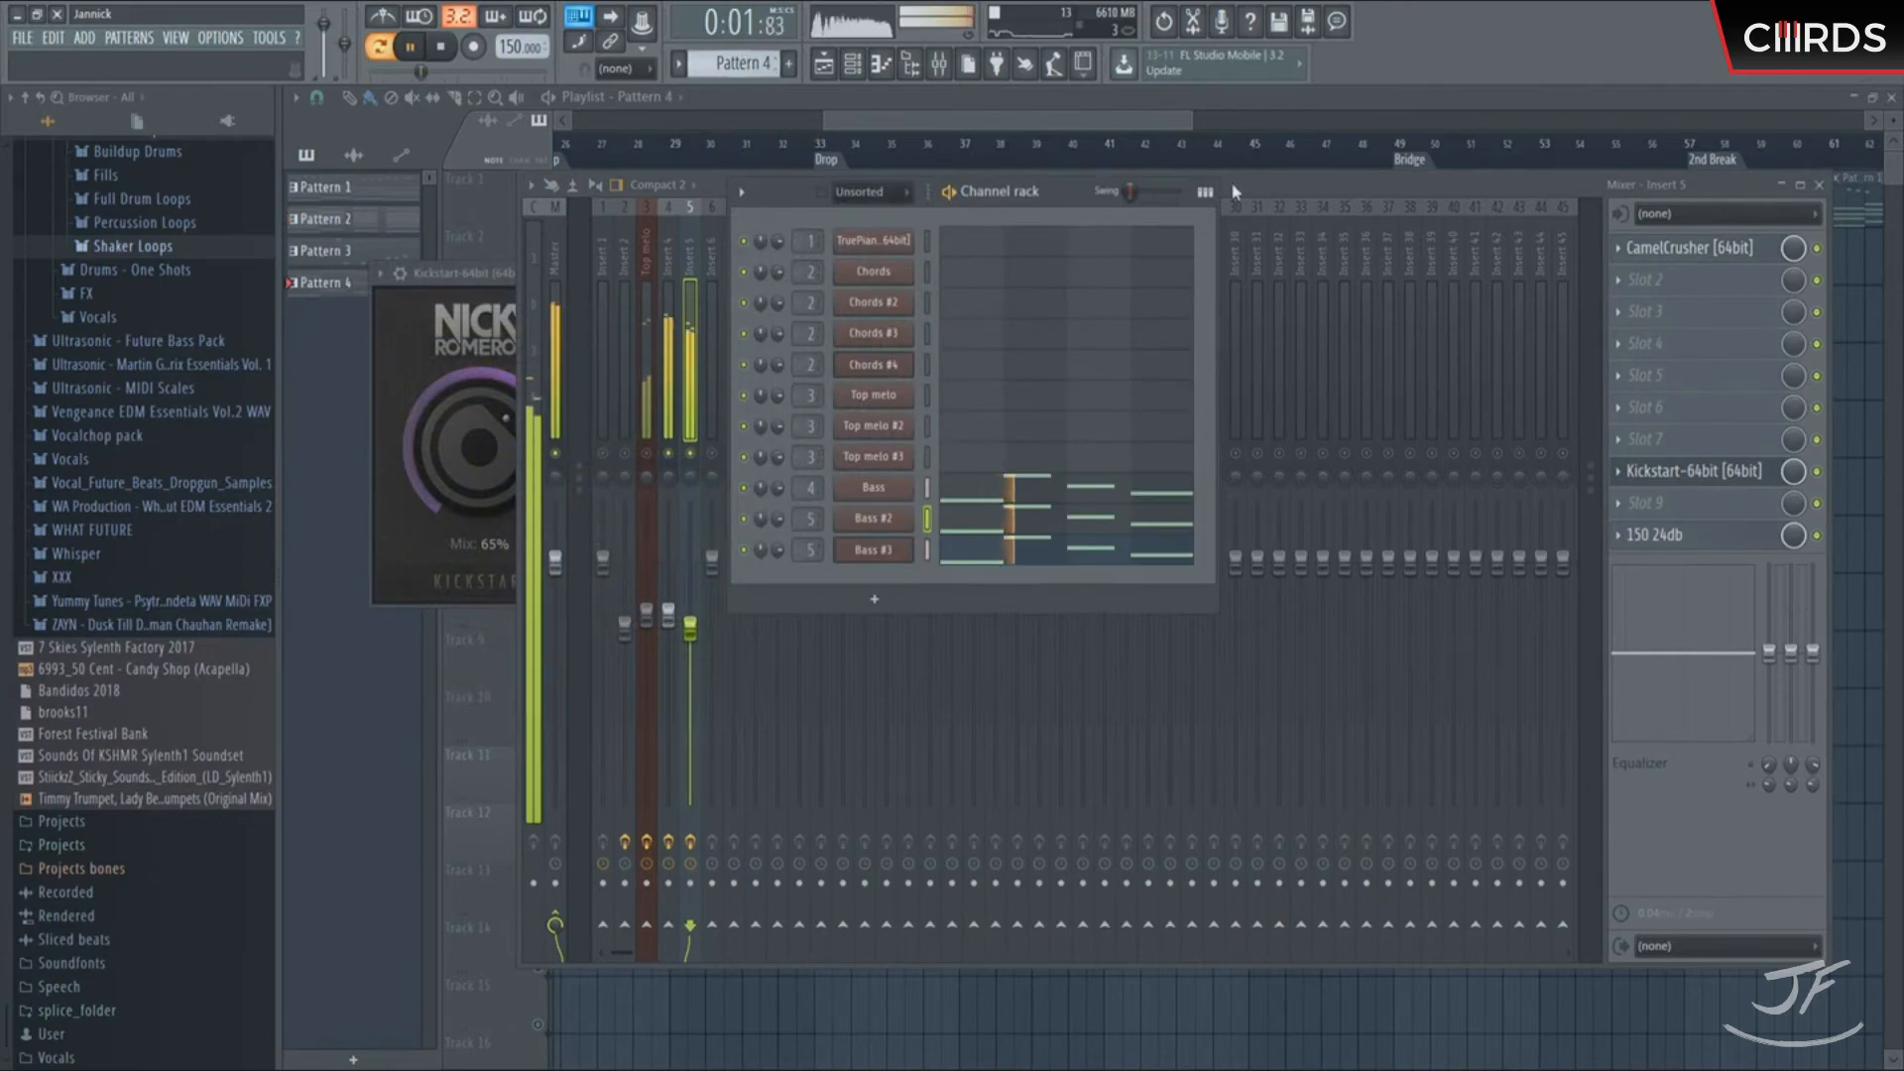
{"action": "left_click", "coordinate": [1239, 191]}
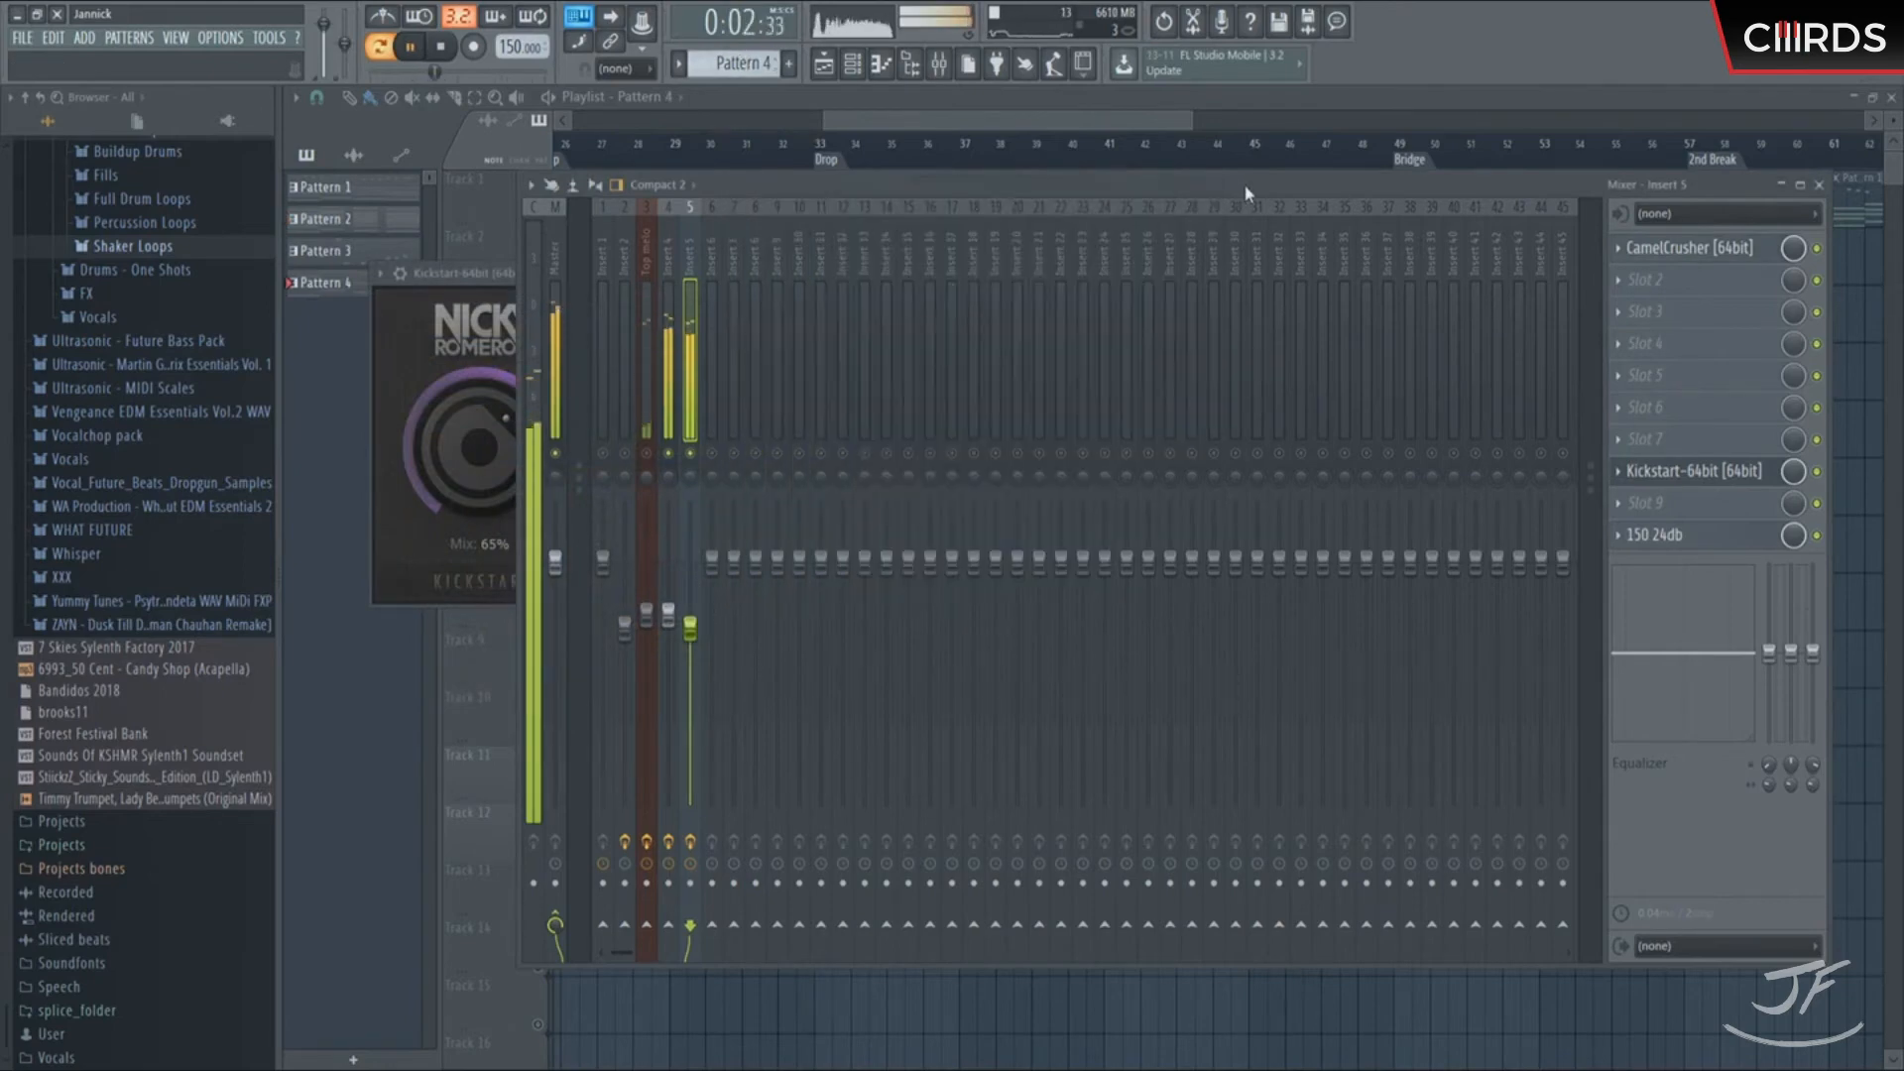
{"action": "left_click", "coordinate": [670, 434]}
{"action": "left_click", "coordinate": [690, 433]}
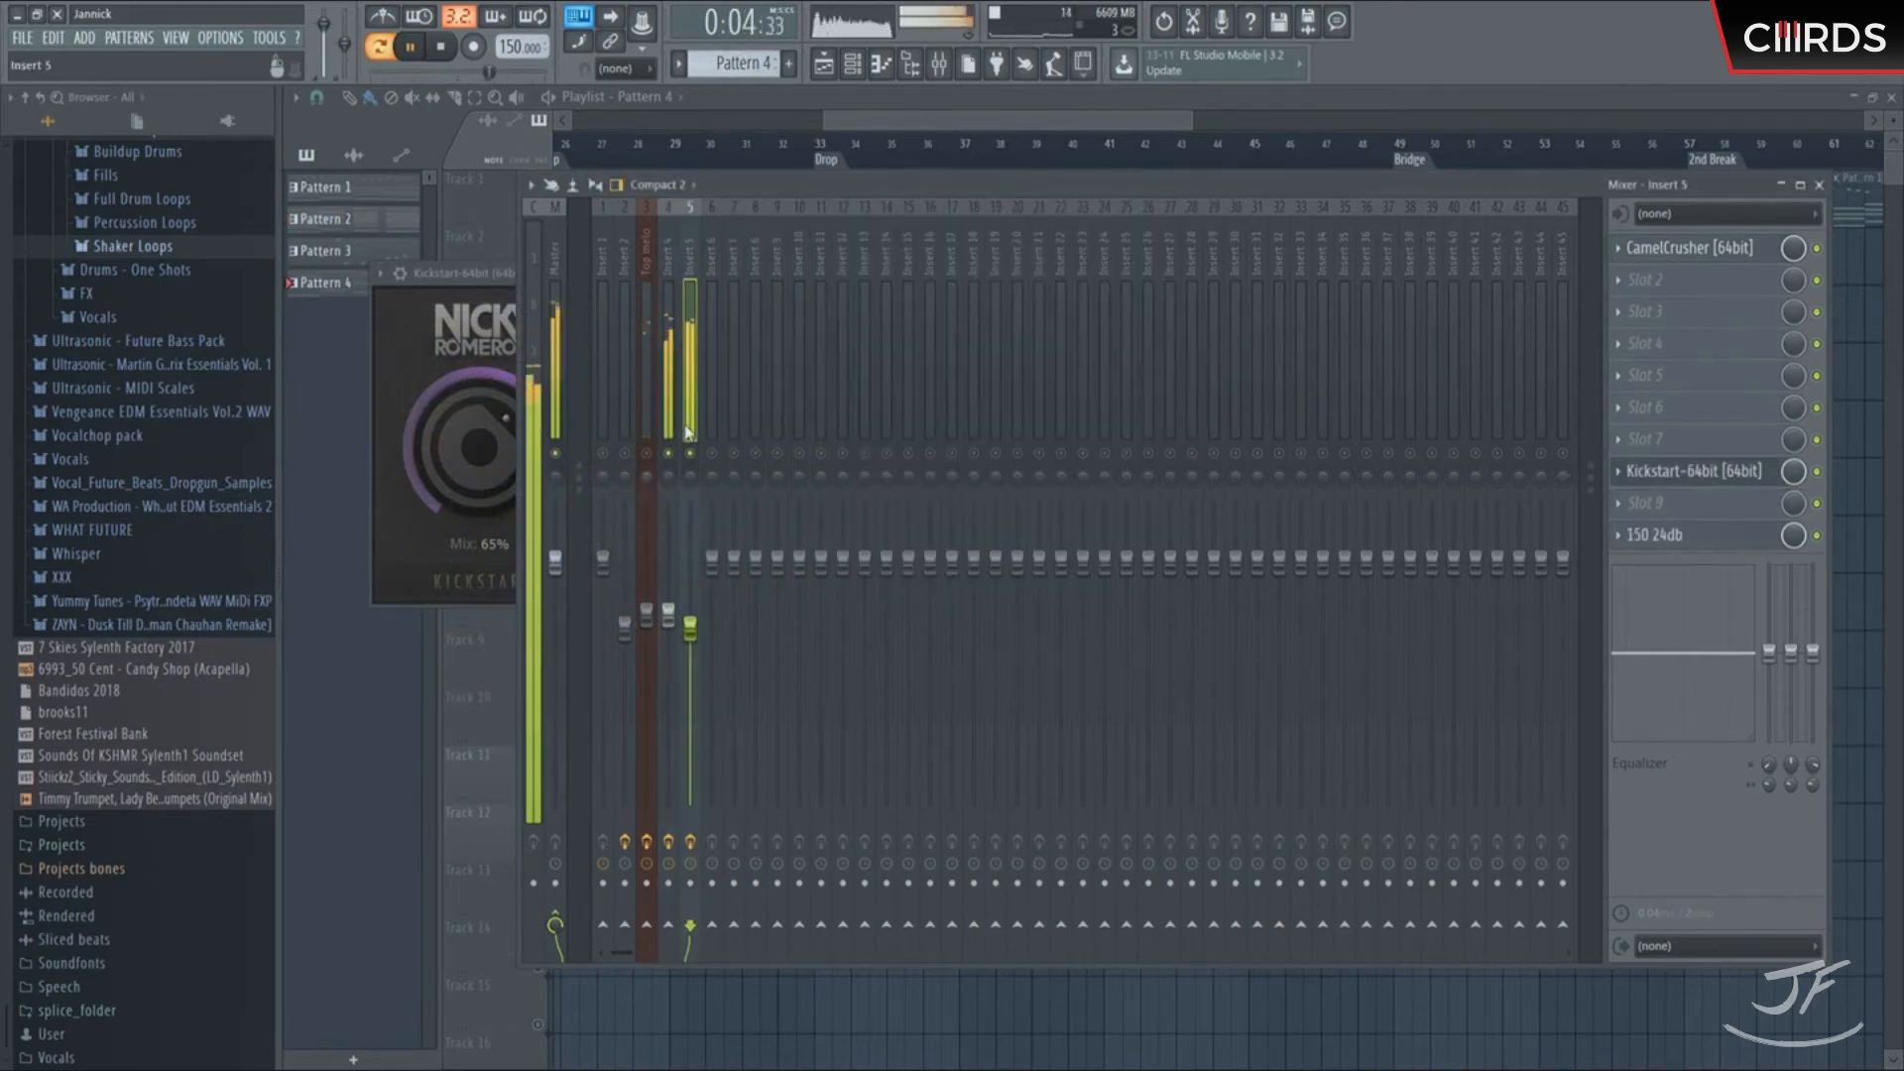
{"action": "left_click", "coordinate": [674, 434]}
{"action": "left_click", "coordinate": [1686, 506]}
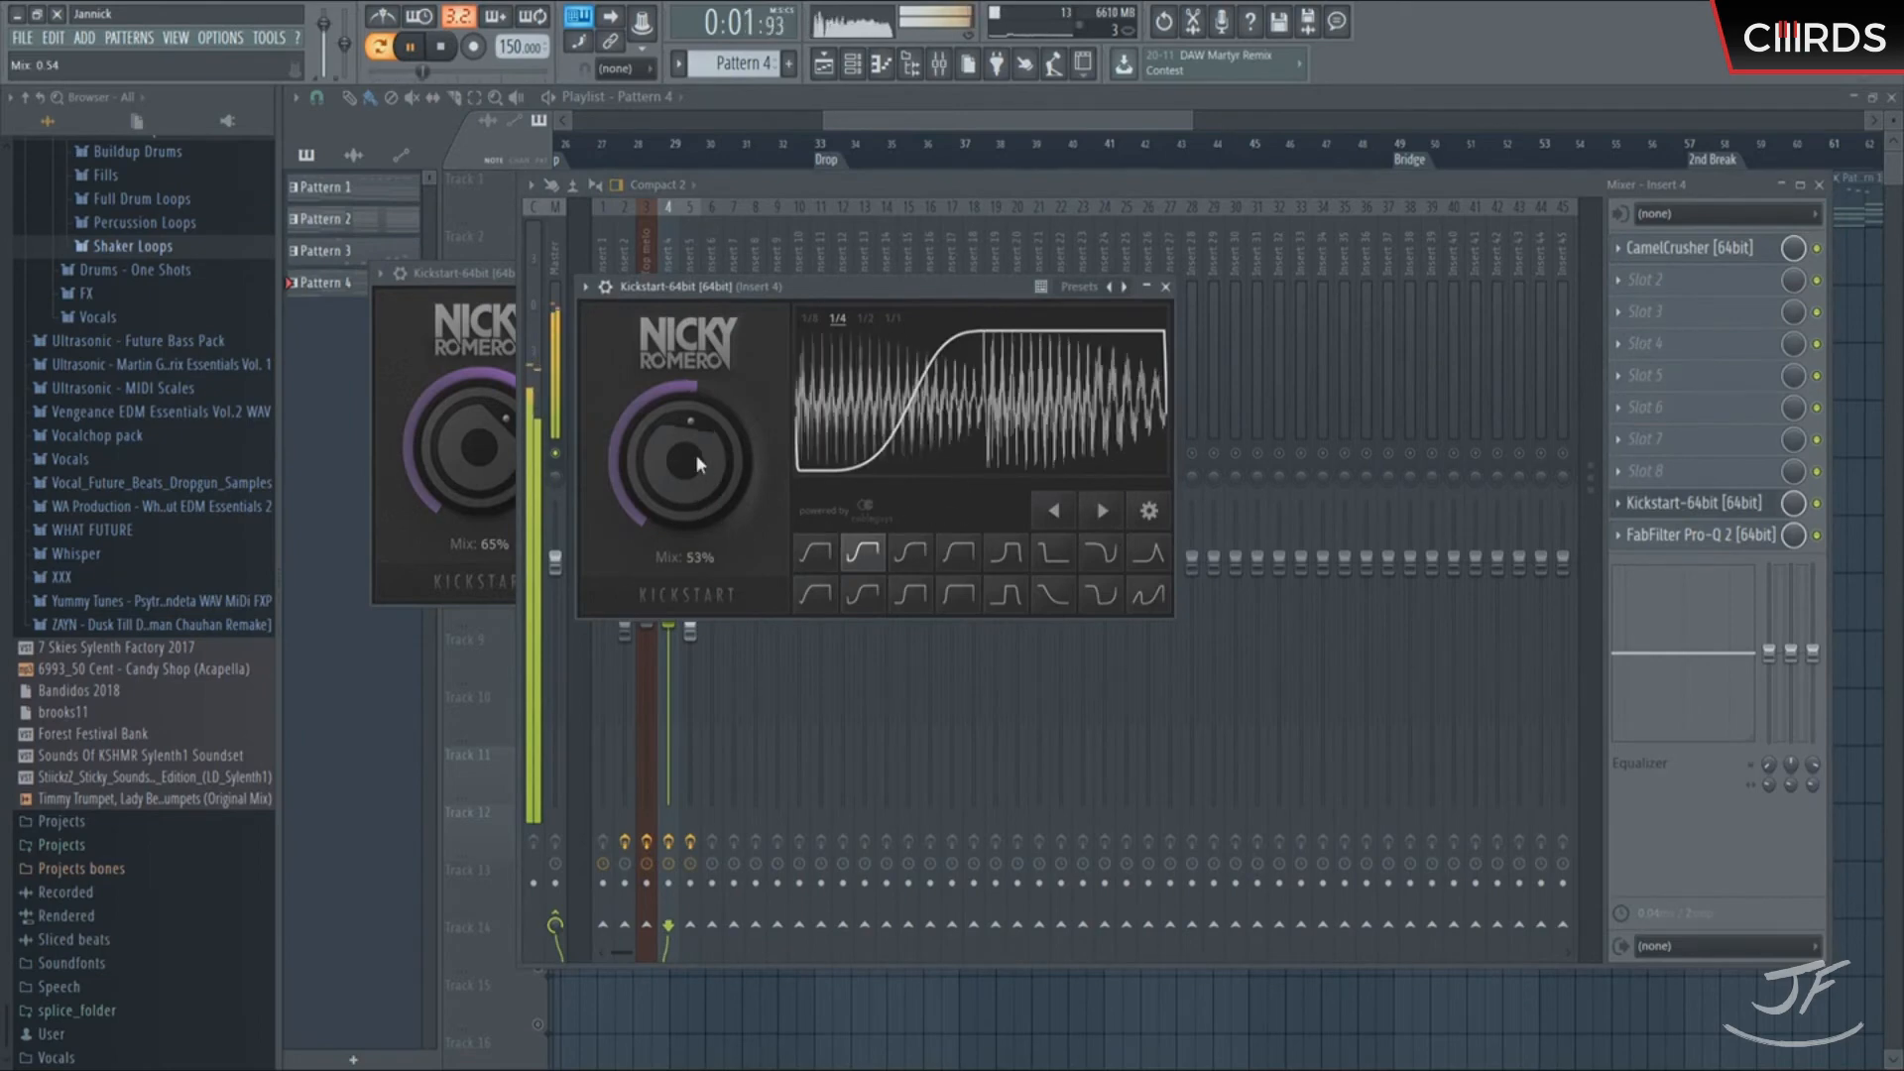
{"action": "mouse_move", "coordinate": [694, 454]}
{"action": "left_mouse_down"}
{"action": "mouse_move", "coordinate": [694, 436]}
{"action": "mouse_move", "coordinate": [691, 470]}
{"action": "left_mouse_up"}
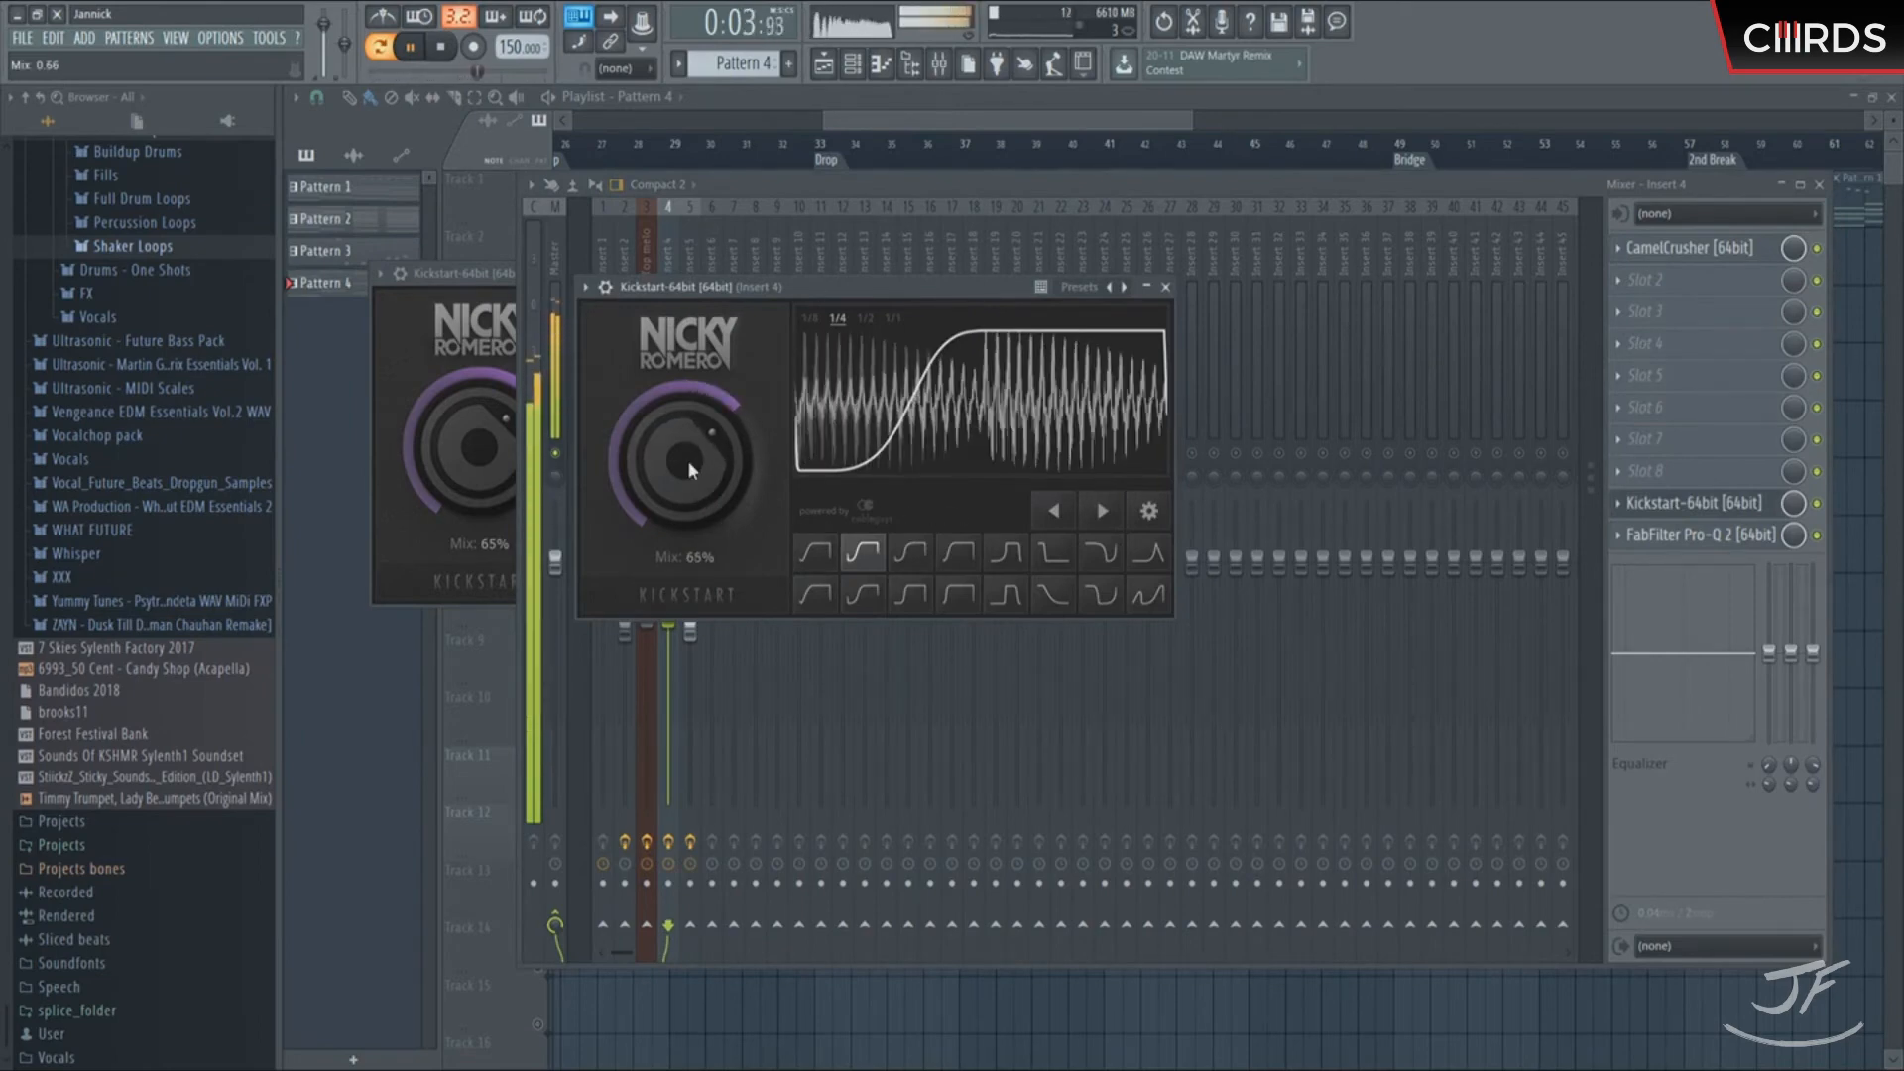
{"action": "left_click", "coordinate": [1165, 286]}
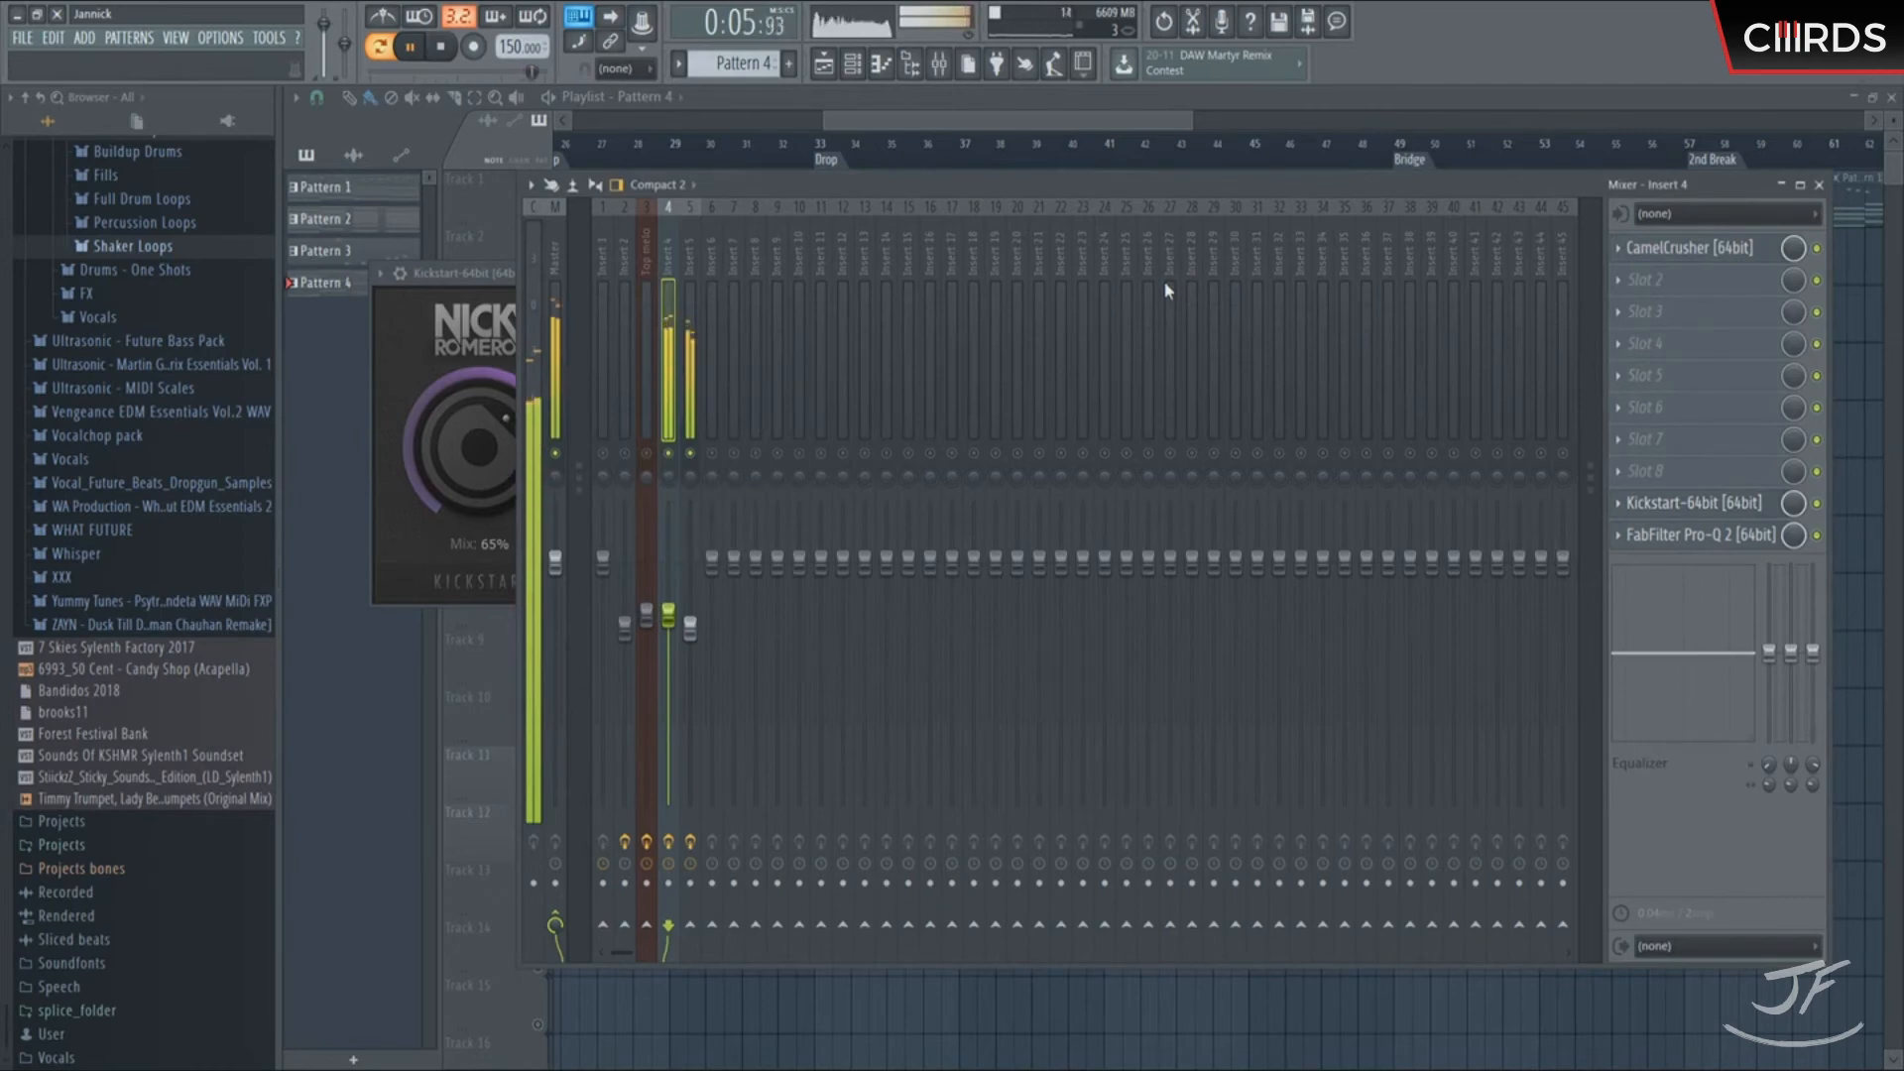
Audition the Bass channel on its own in Pattern 4, stop playback and close the channel rack and mixer
{"action": "left_click", "coordinate": [694, 374]}
{"action": "key", "text": "space"}
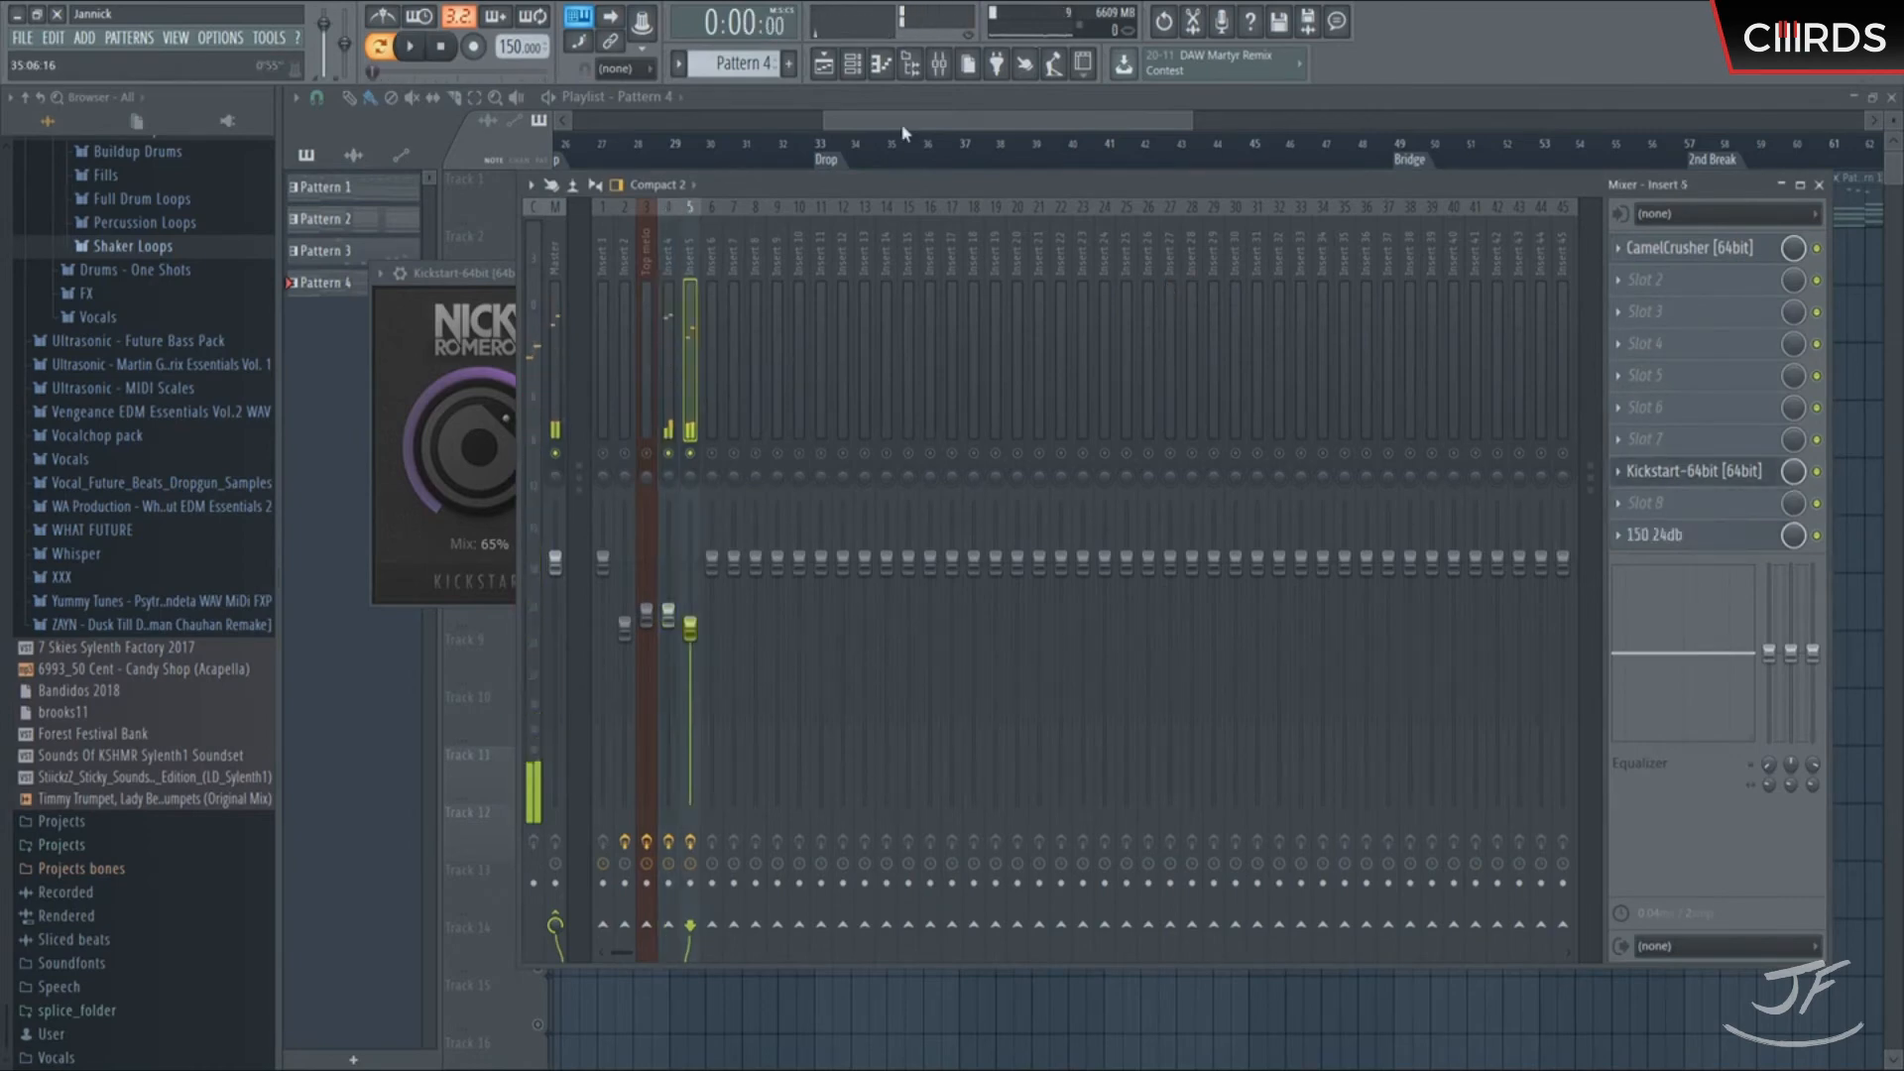
{"action": "left_click", "coordinate": [852, 68]}
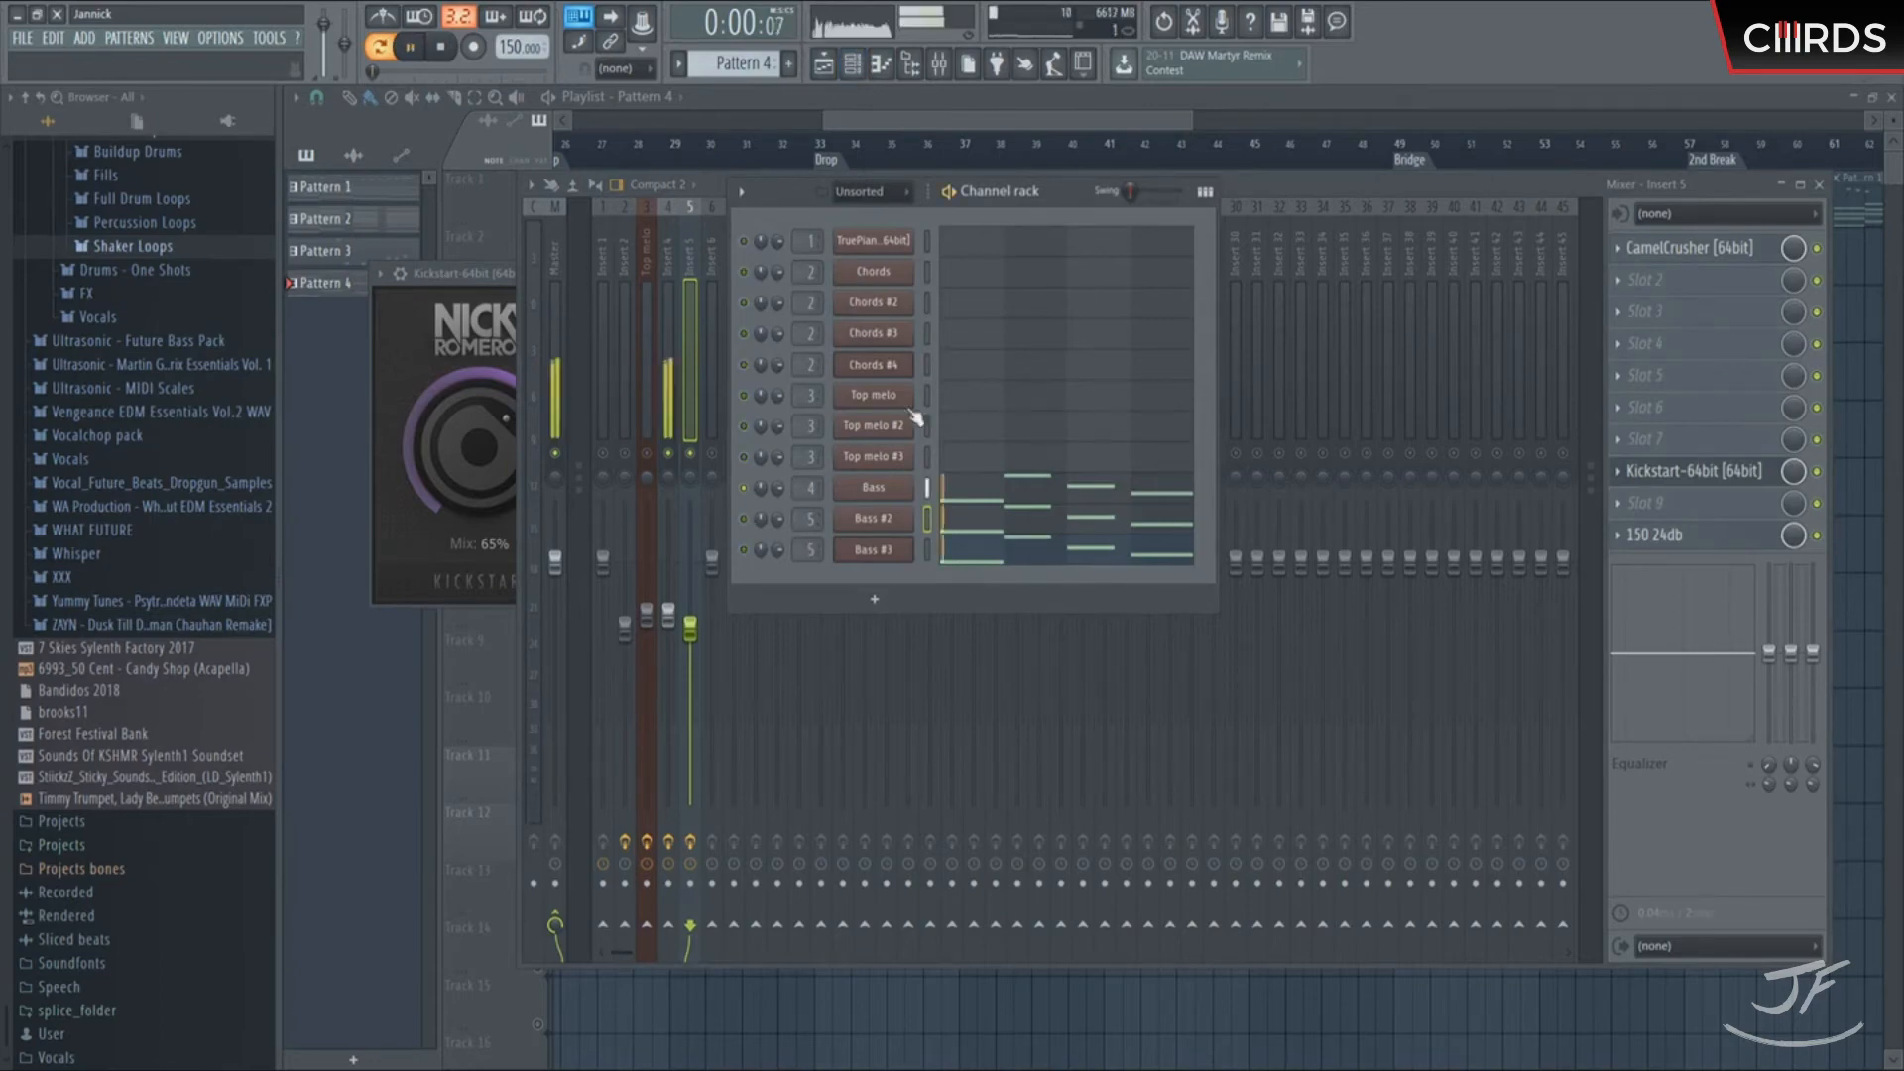
{"action": "key", "text": "space"}
{"action": "key", "text": "F6"}
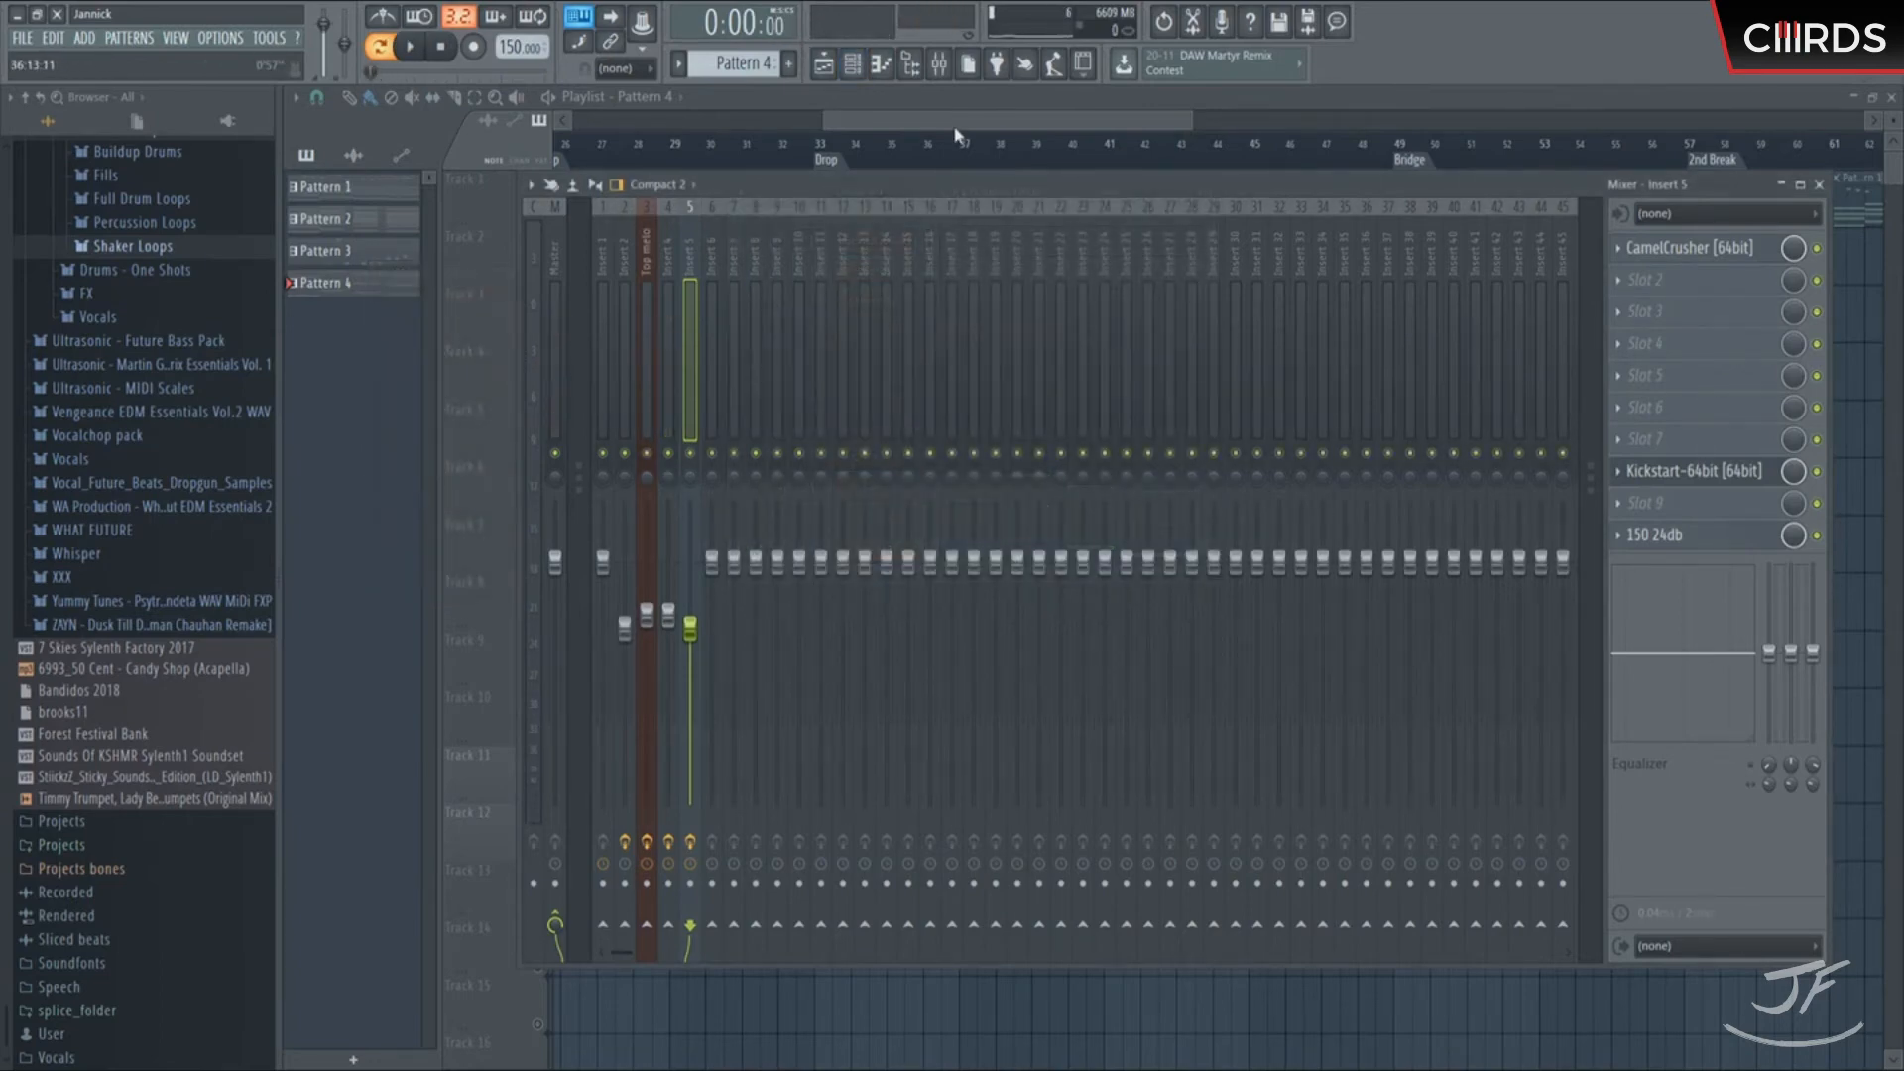
{"action": "key", "text": "F9"}
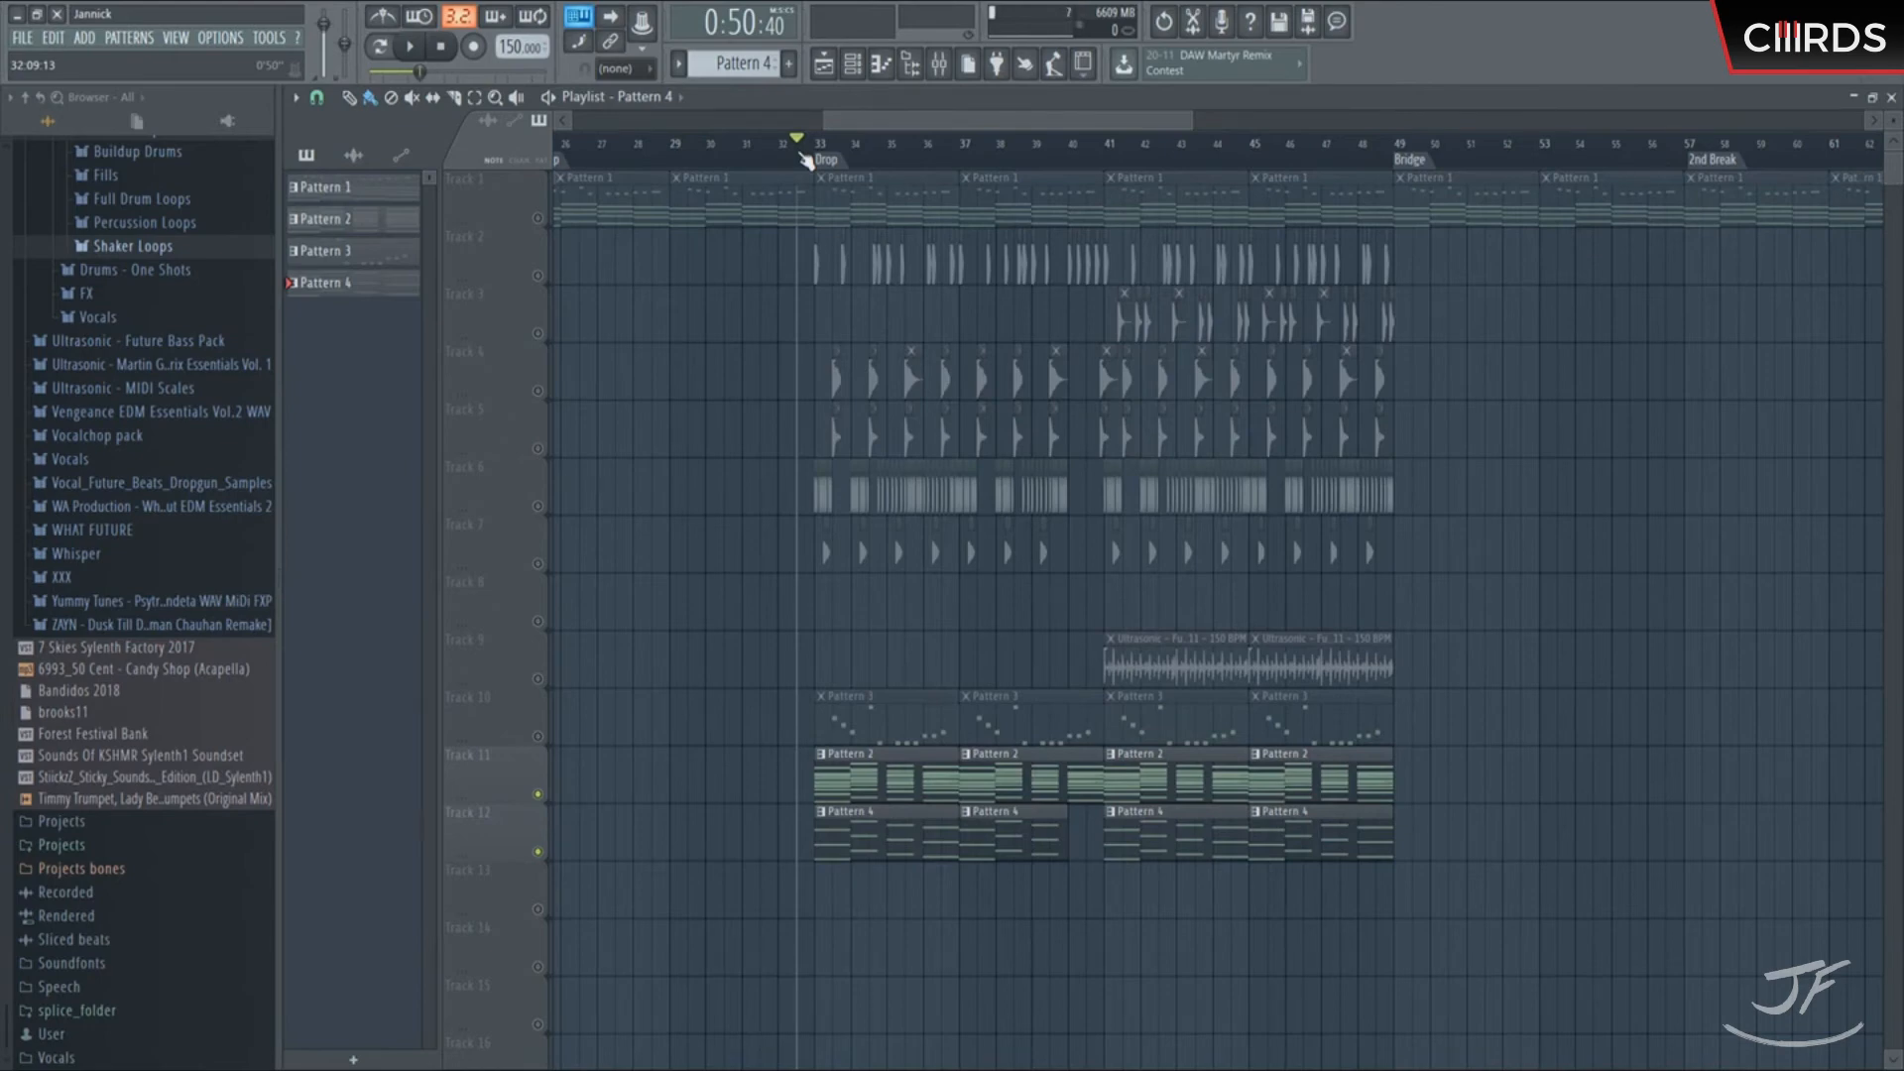
Unmute playlist Track 10 and play the melody, chords and bass together from just before the drop
{"action": "left_click", "coordinate": [854, 66]}
{"action": "left_click", "coordinate": [537, 736]}
{"action": "left_click", "coordinate": [941, 72]}
{"action": "key", "text": "space"}
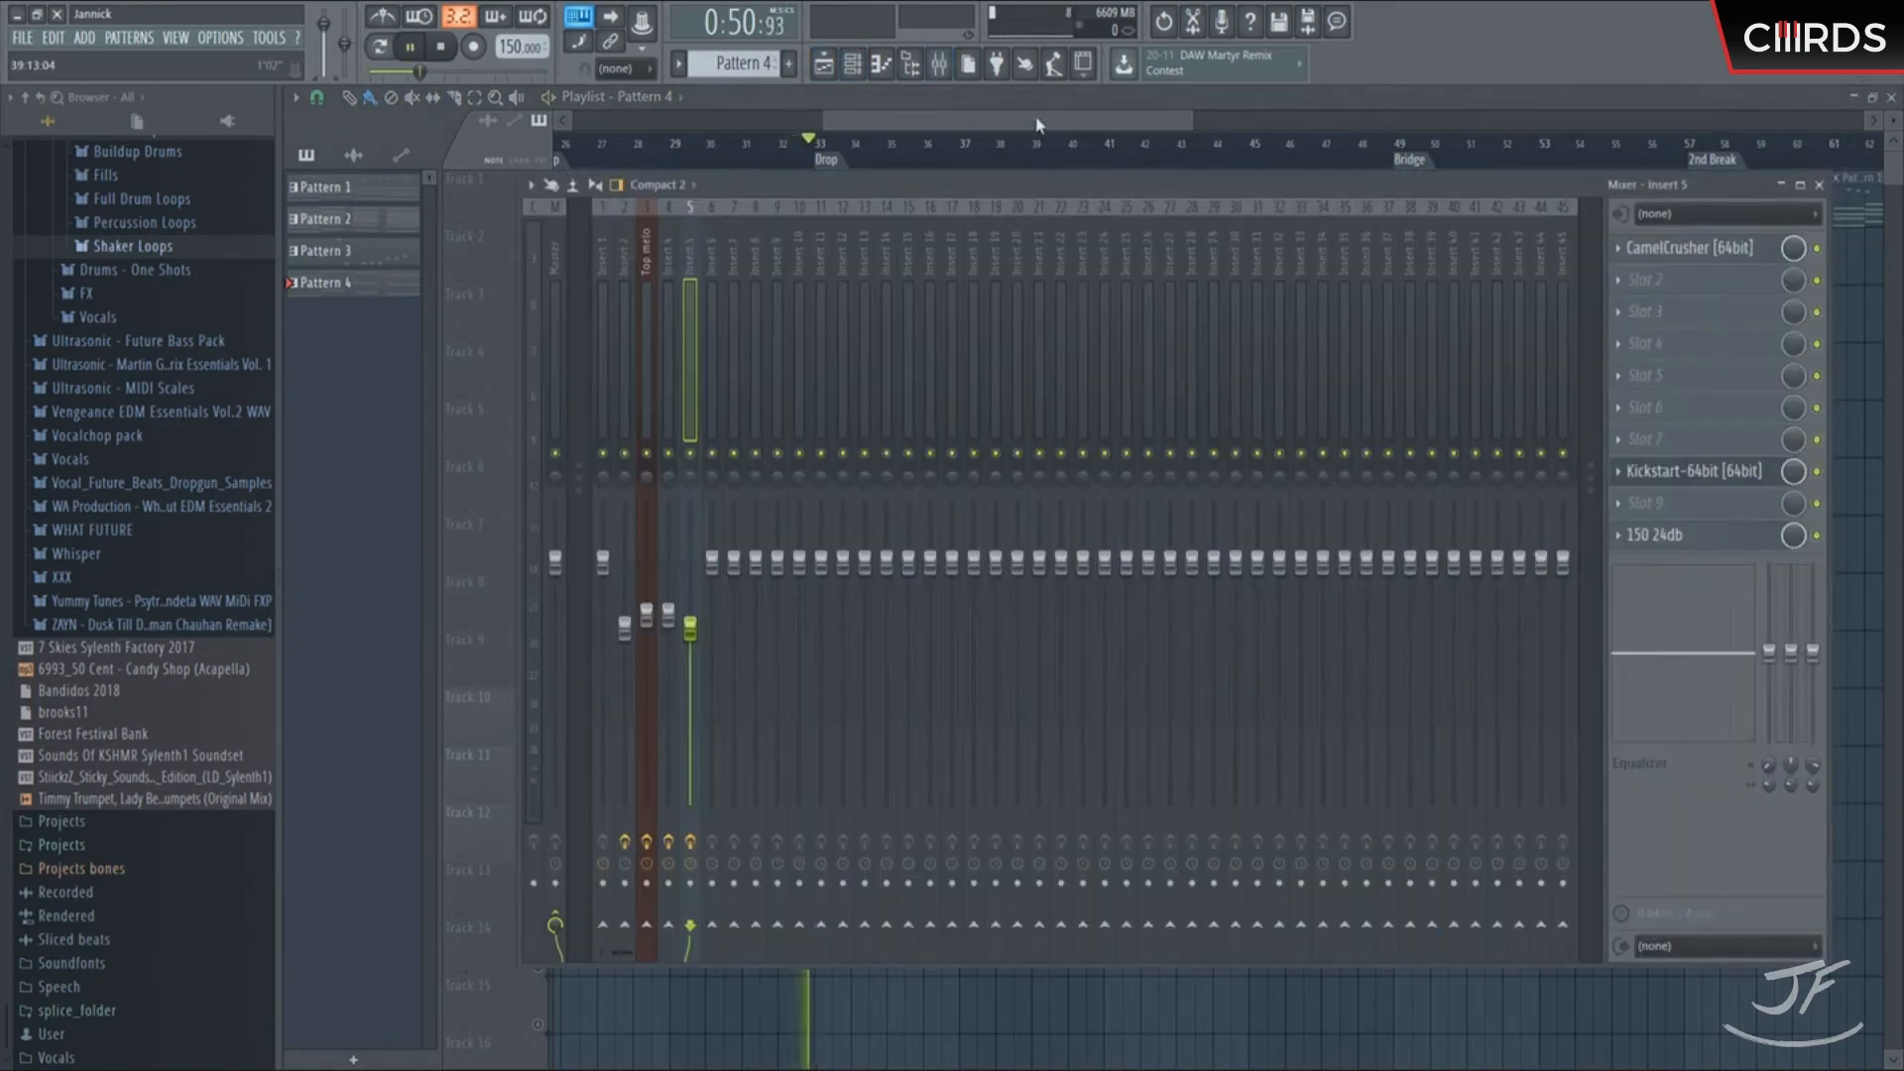
{"action": "key", "text": "F9"}
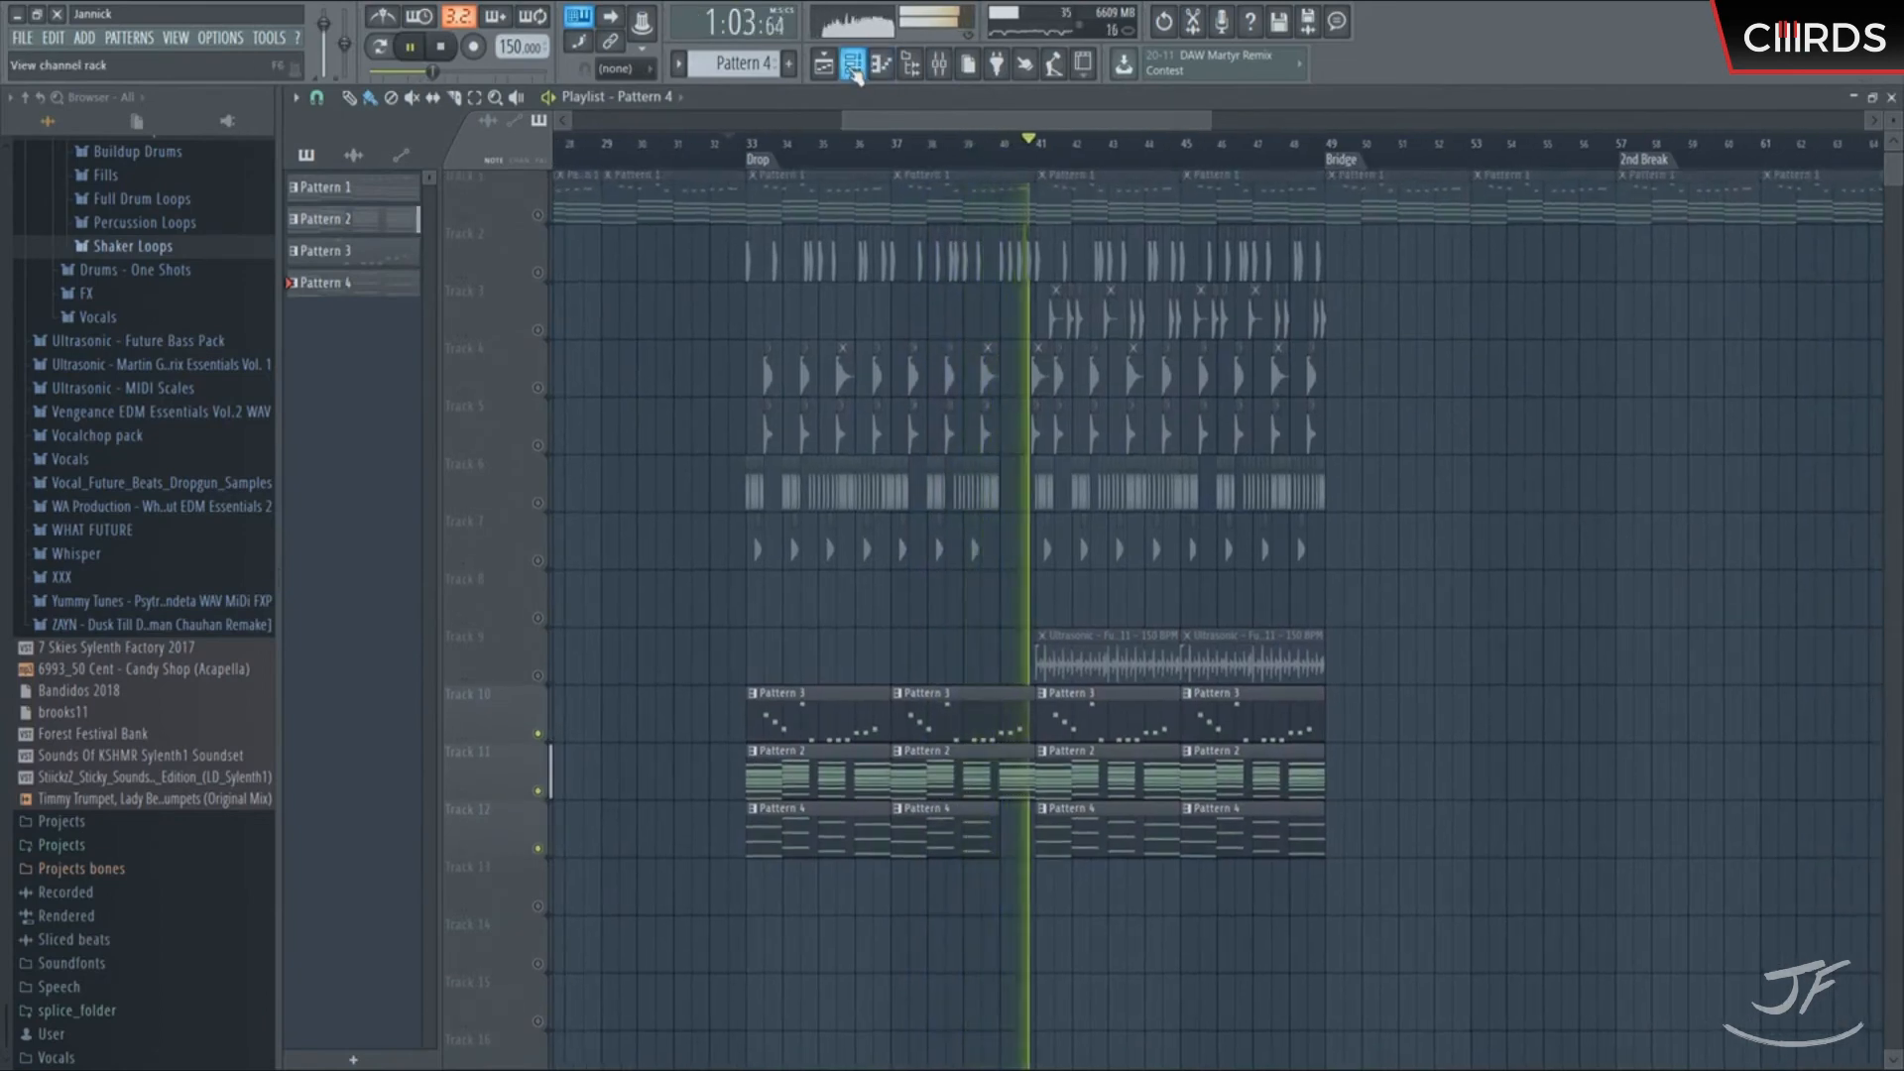
Stop playback, unmute all playlist tracks and play the full drop with its drums
{"action": "key", "text": "space"}
{"action": "left_click", "coordinate": [538, 736]}
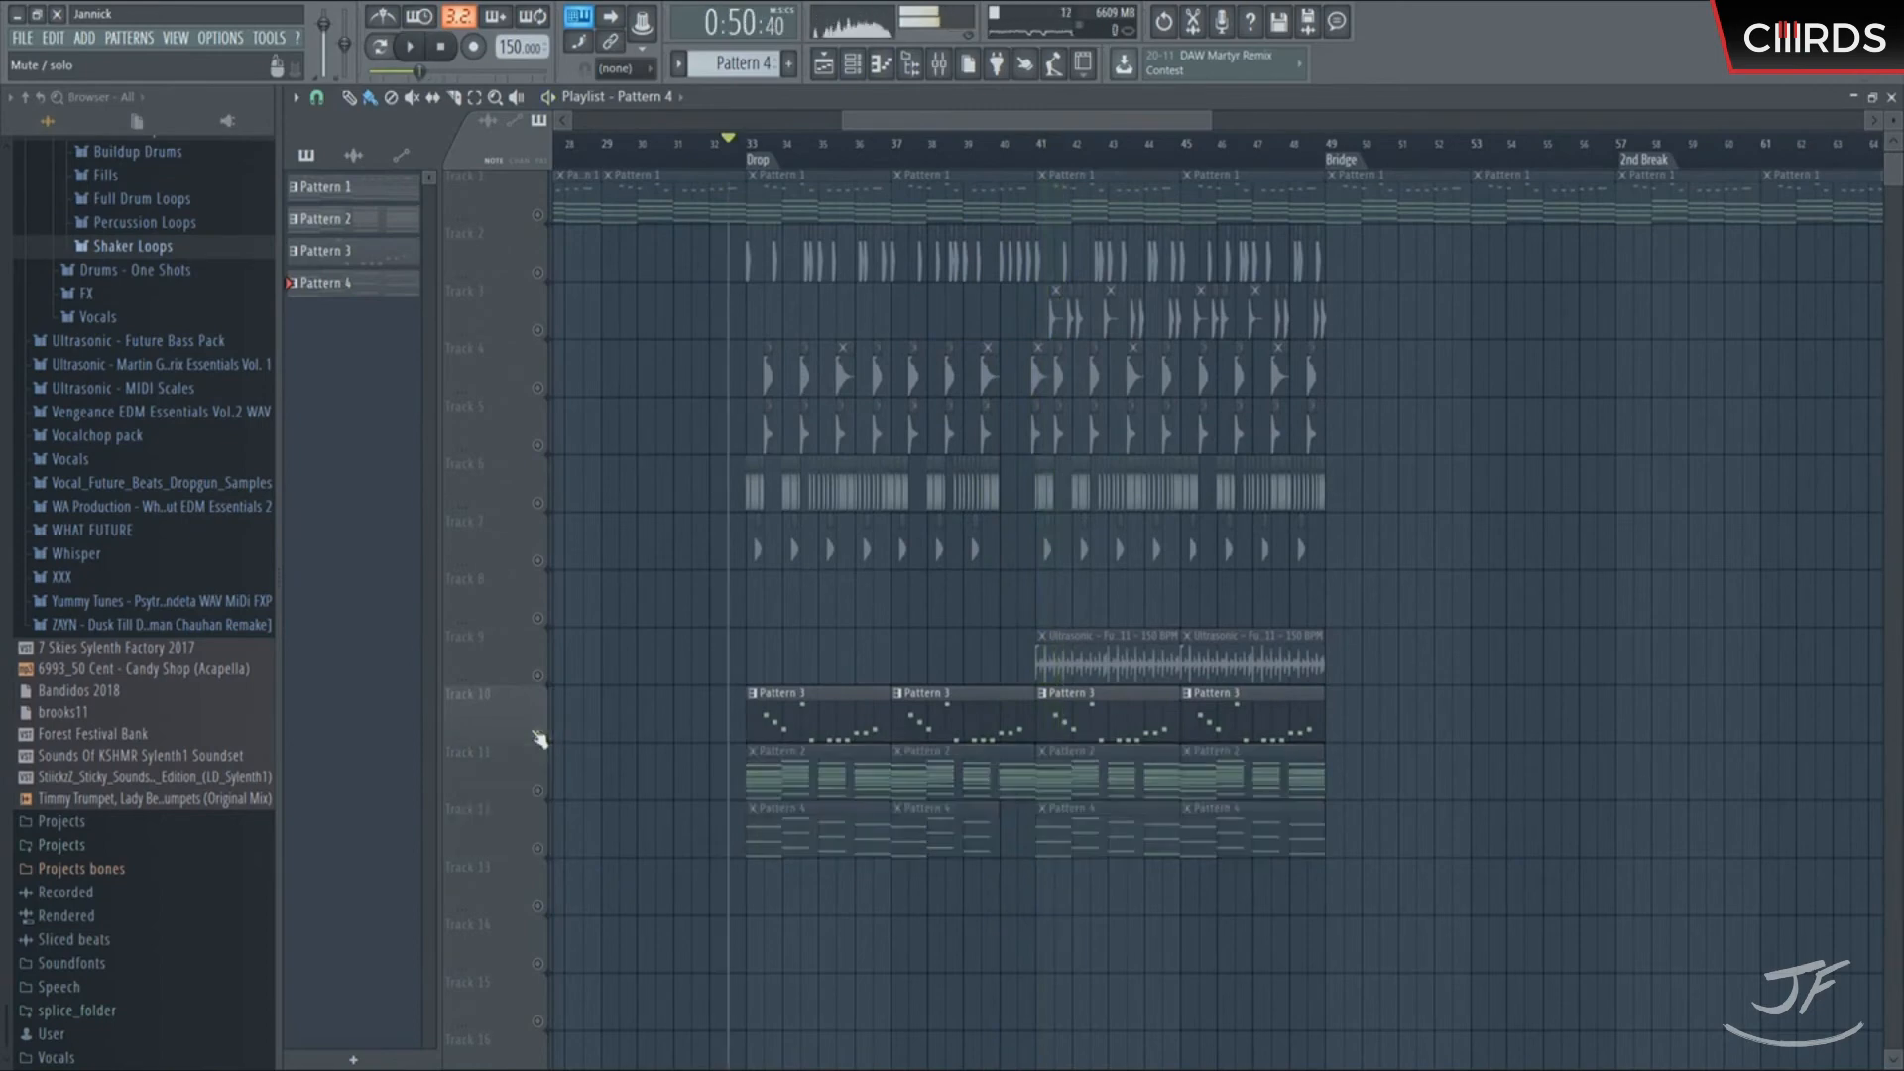
{"action": "right_click", "coordinate": [538, 737]}
{"action": "key", "text": "space"}
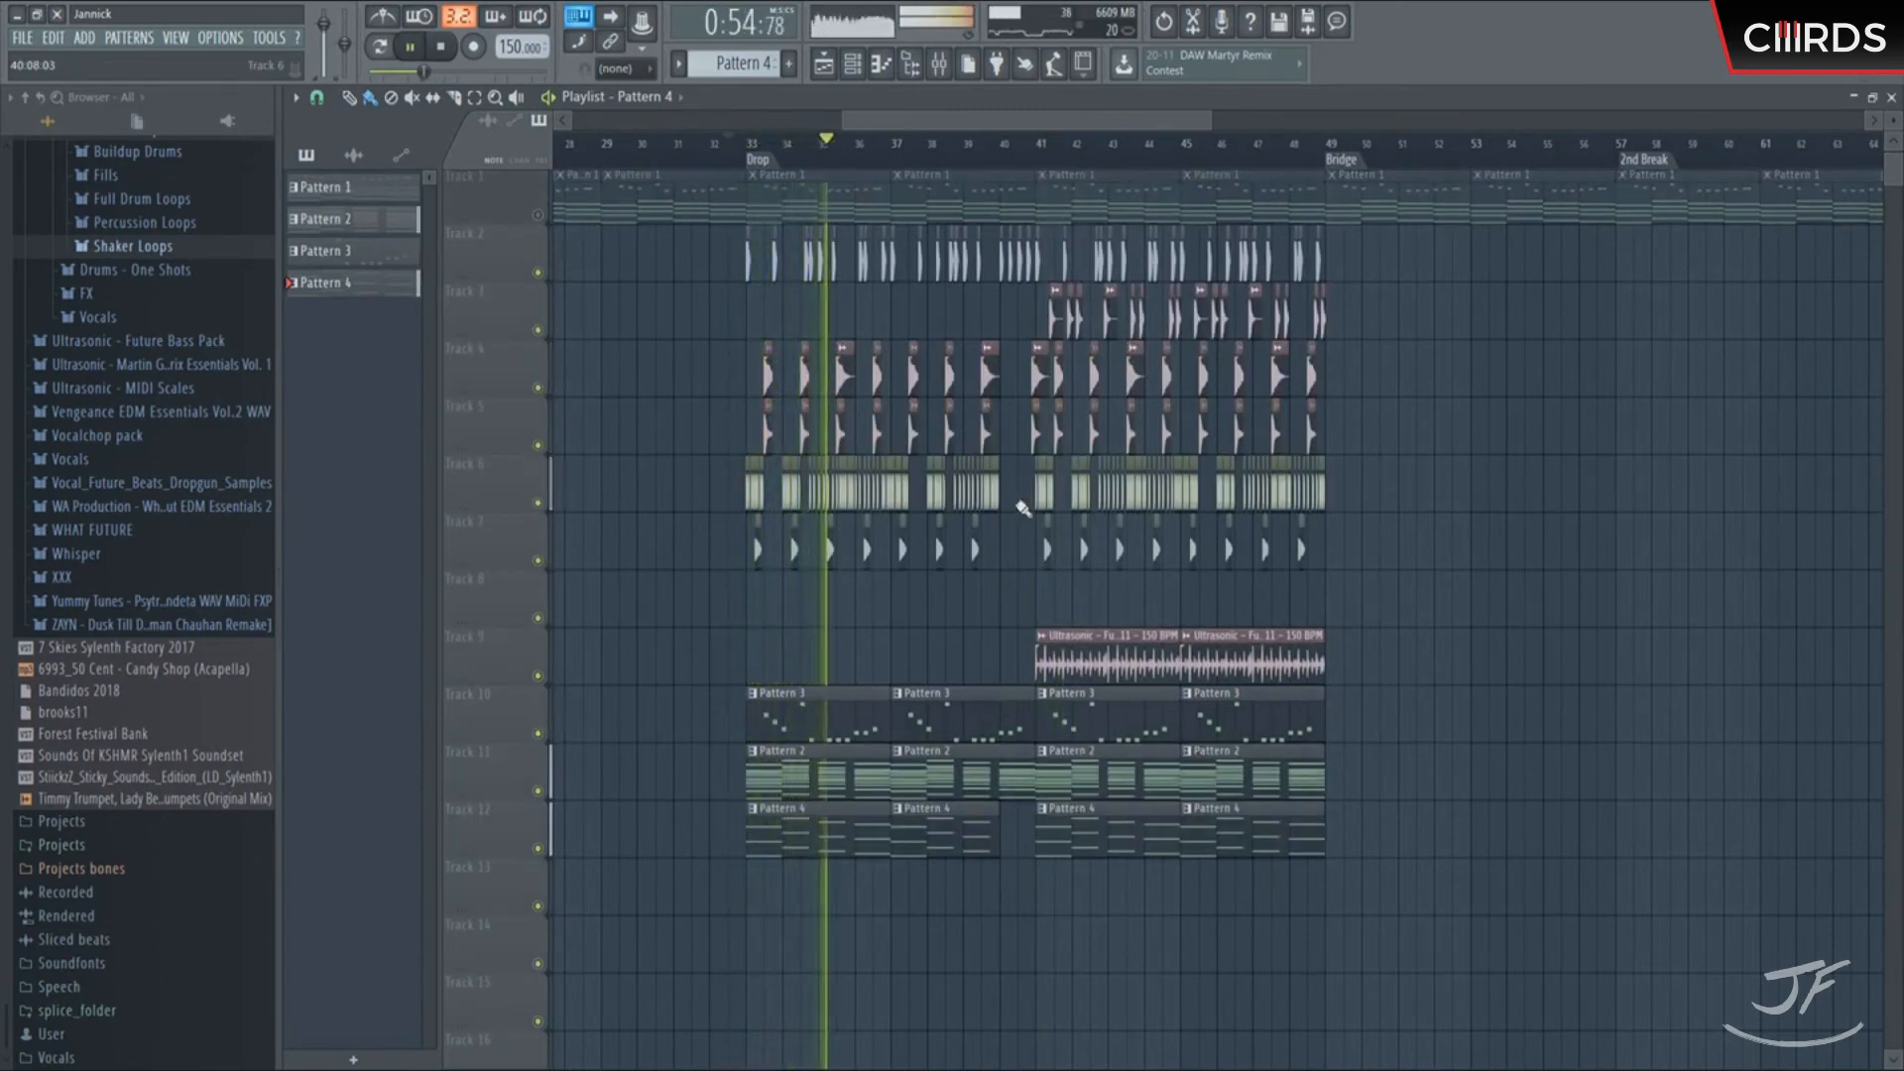
Add an extra Kick 24 clip on Track 2 between the last two kicks before bar 41
{"action": "scroll", "coordinate": [853, 144], "scroll_direction": "up", "scroll_amount": 2}
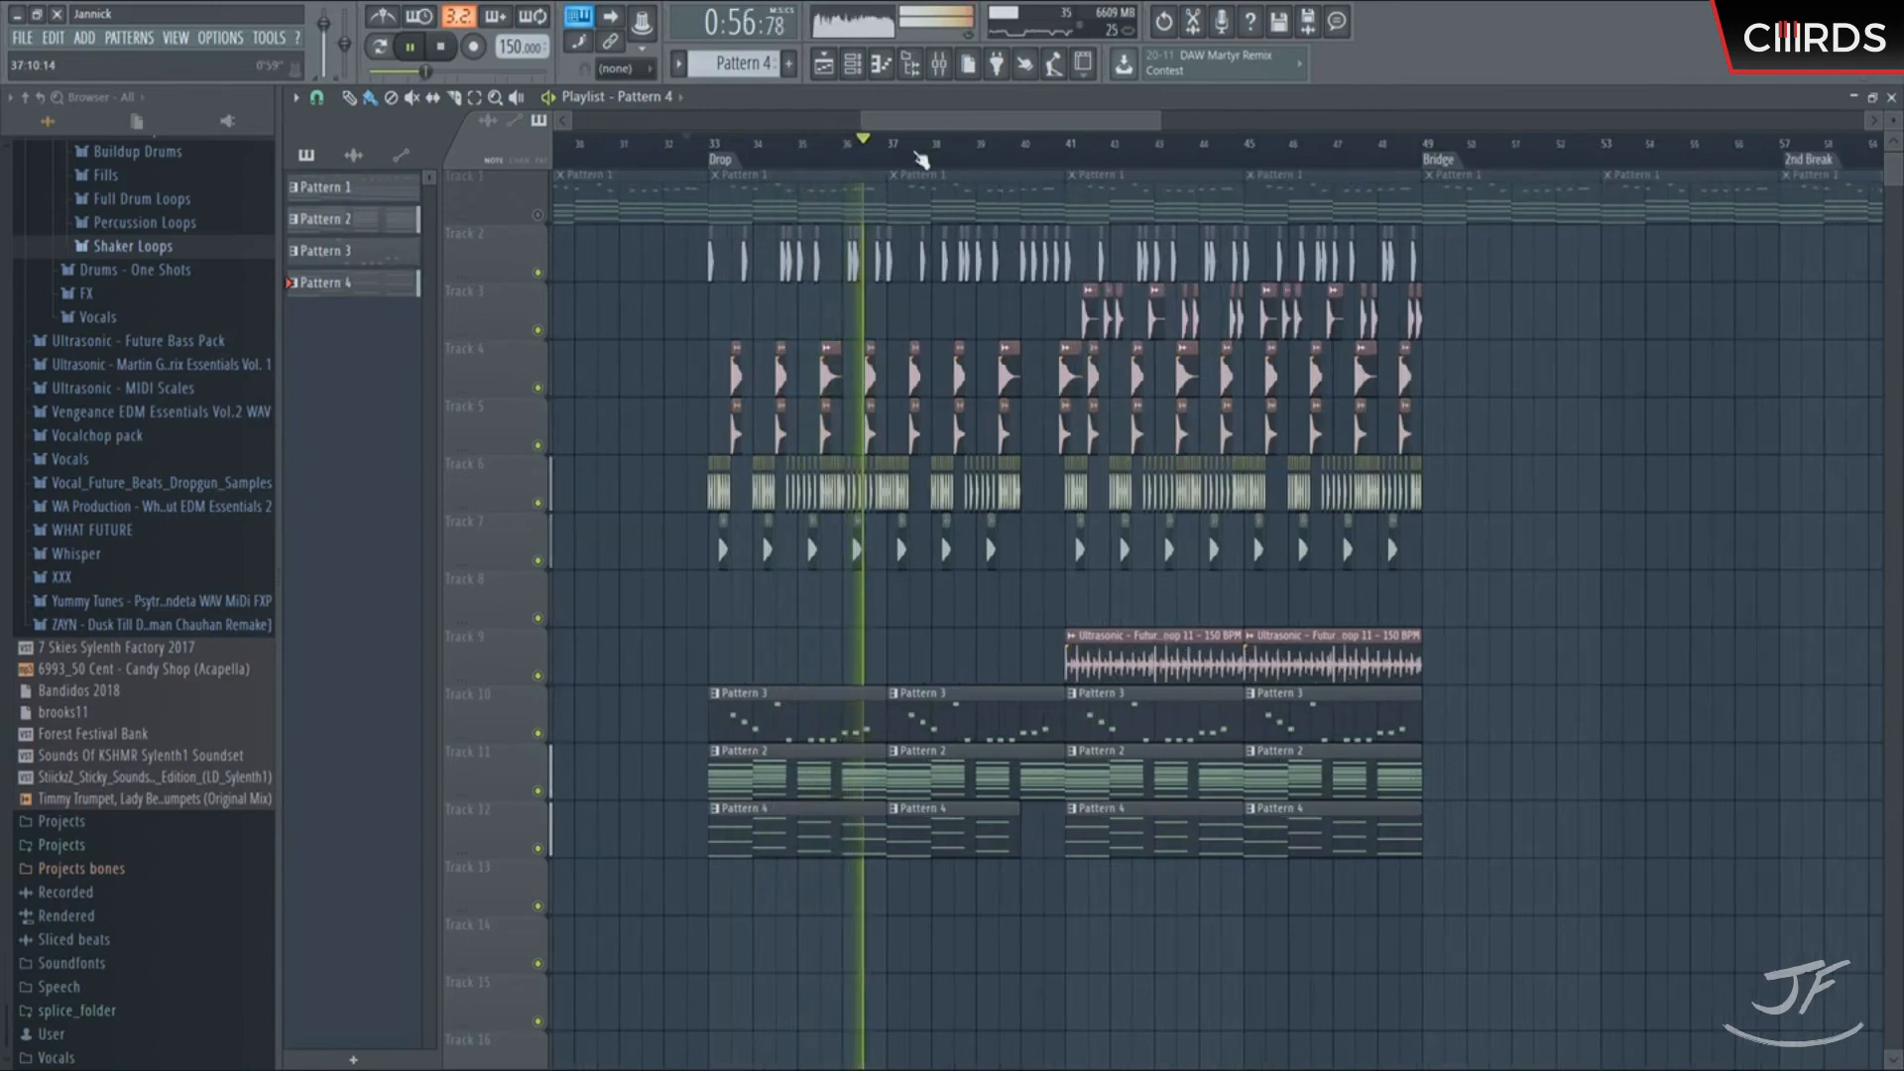
{"action": "scroll", "coordinate": [867, 146], "scroll_direction": "up", "scroll_amount": 1}
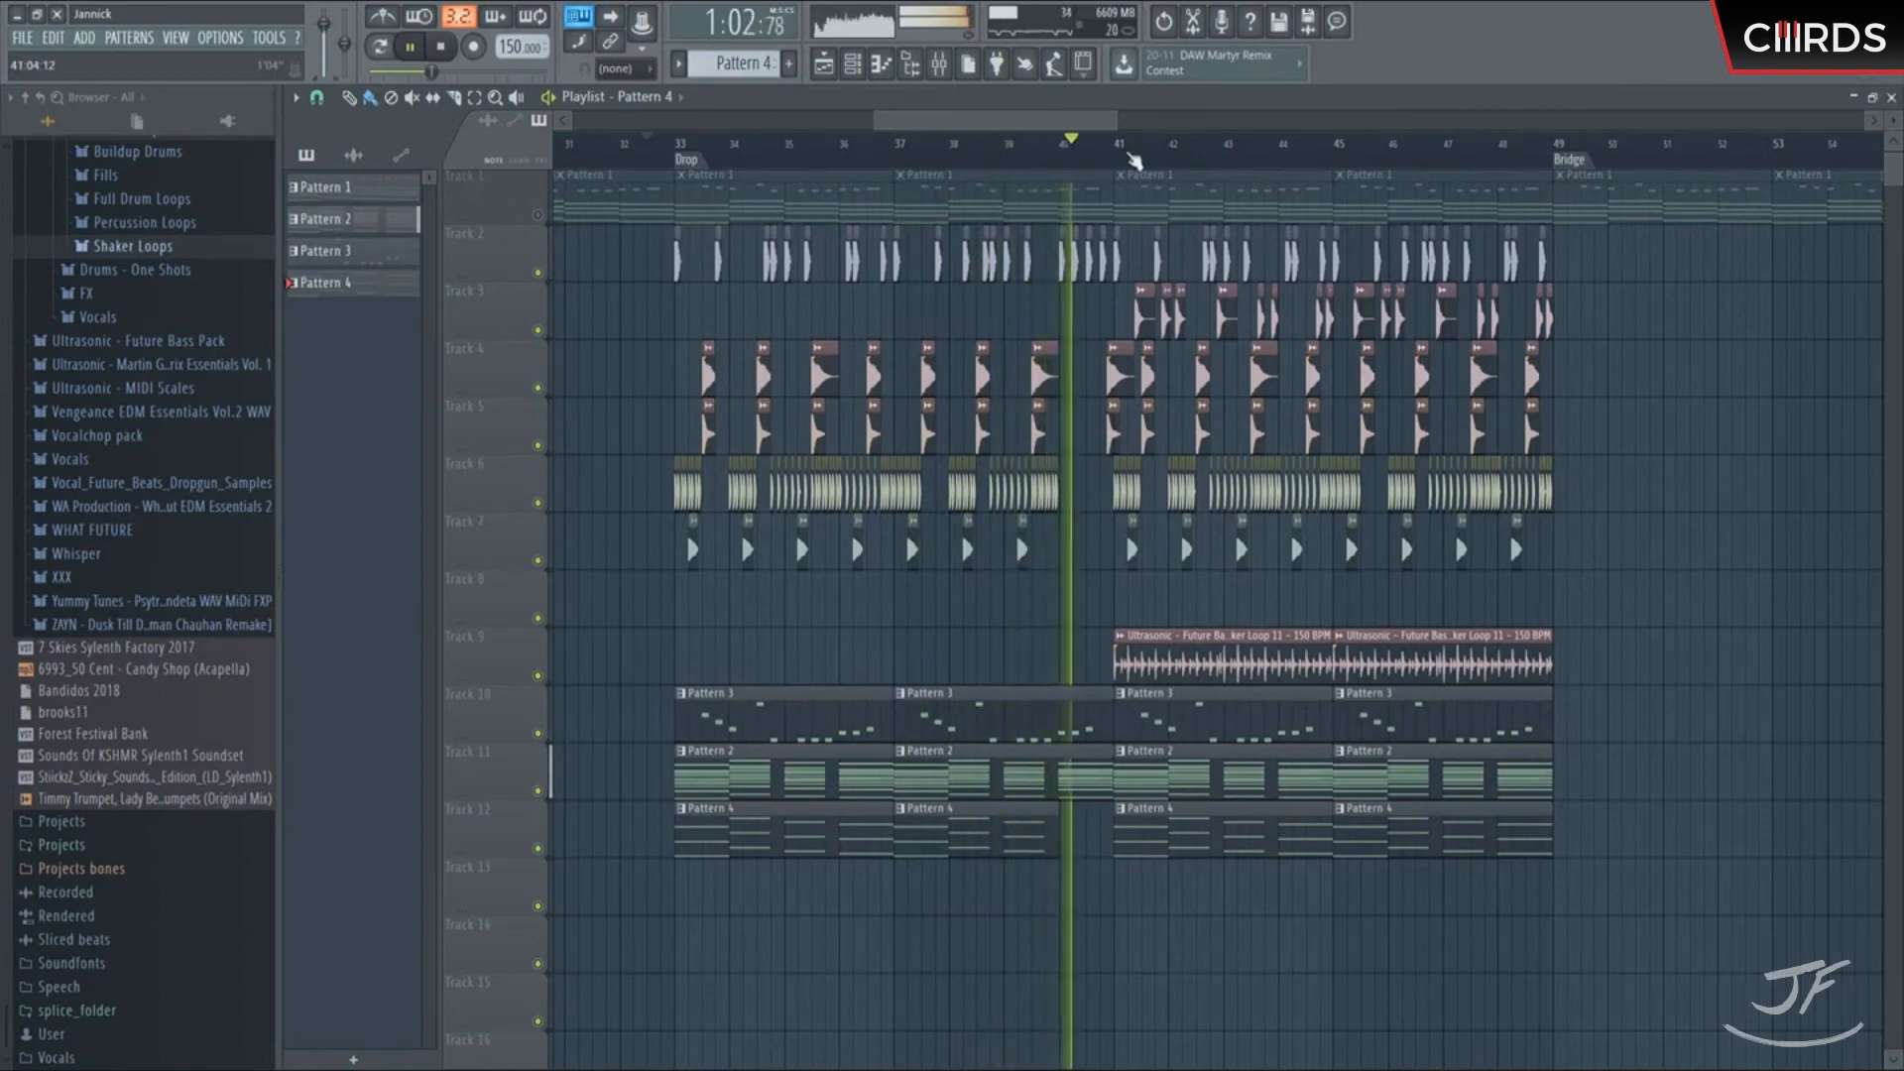
{"action": "scroll", "coordinate": [1113, 149], "scroll_direction": "up", "scroll_amount": 3}
{"action": "scroll", "coordinate": [1119, 149], "scroll_direction": "up", "scroll_amount": 3}
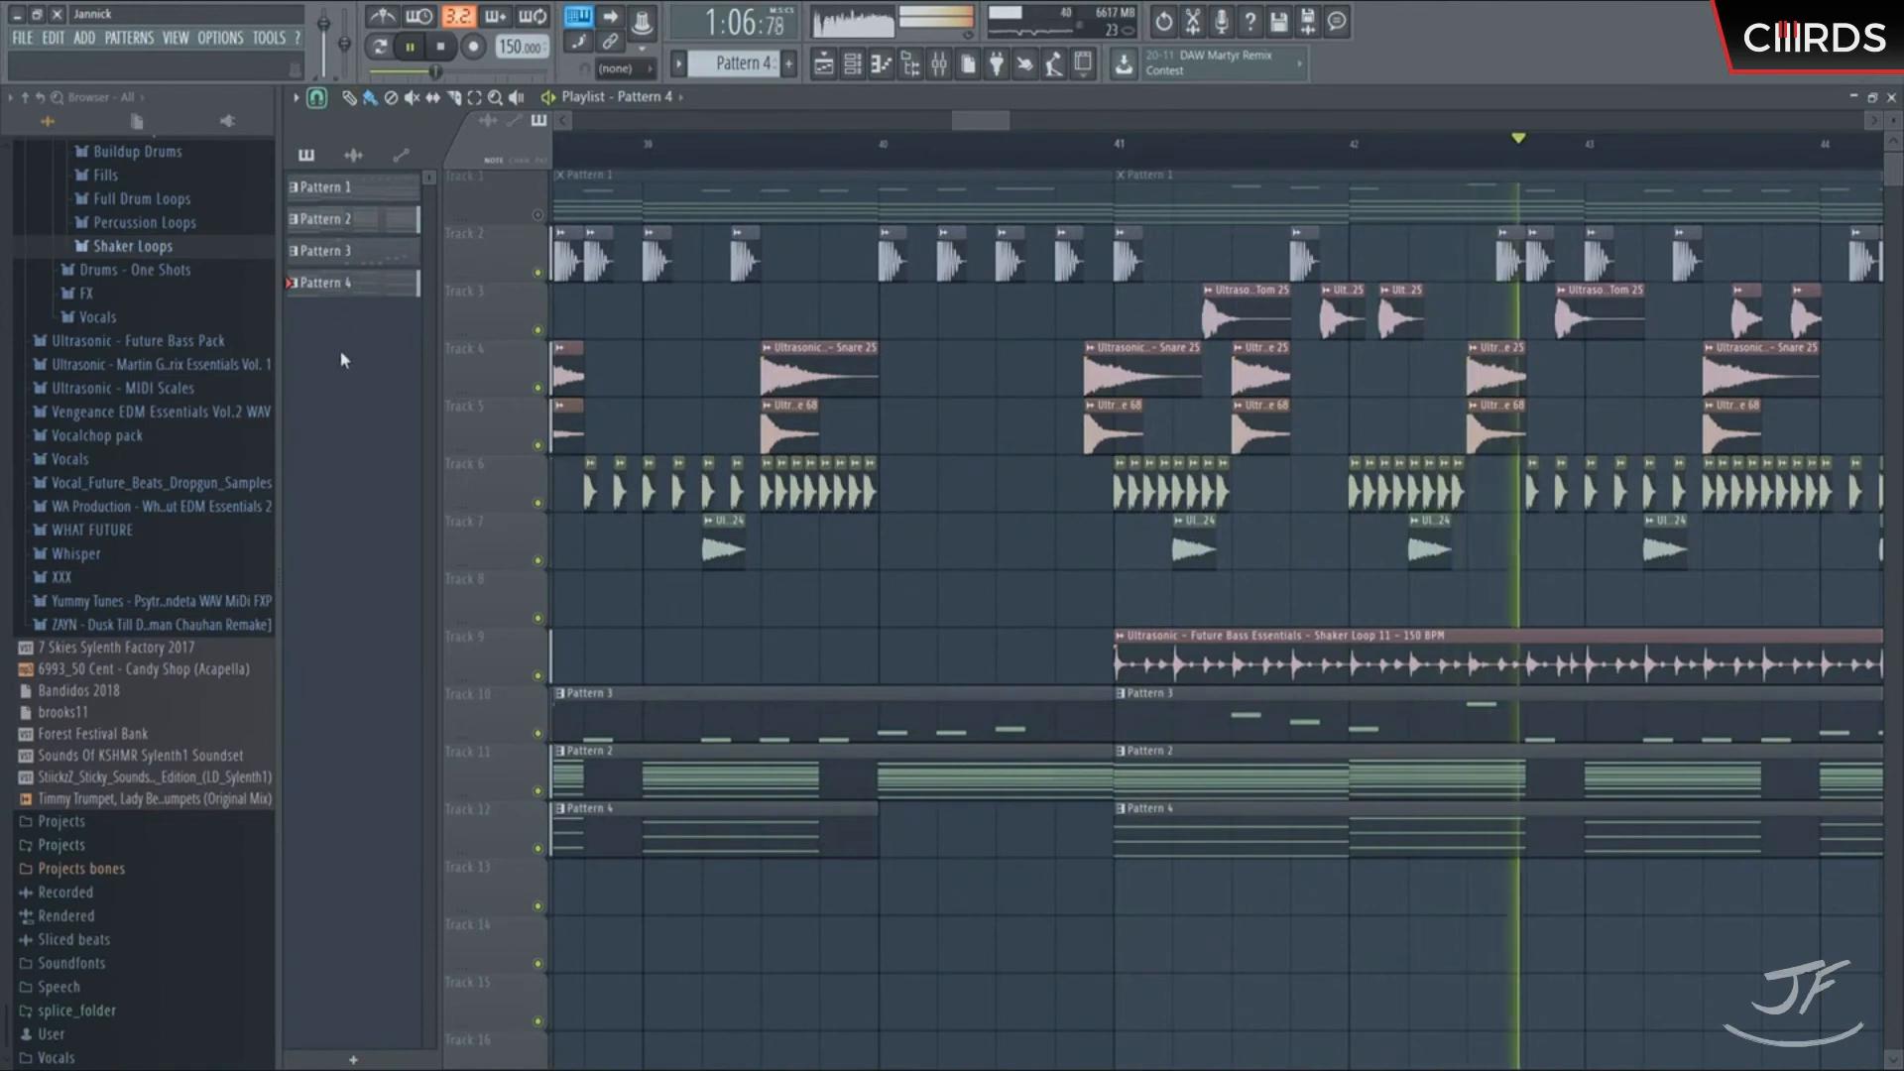
{"action": "left_click", "coordinate": [1067, 260]}
{"action": "left_click", "coordinate": [1040, 261]}
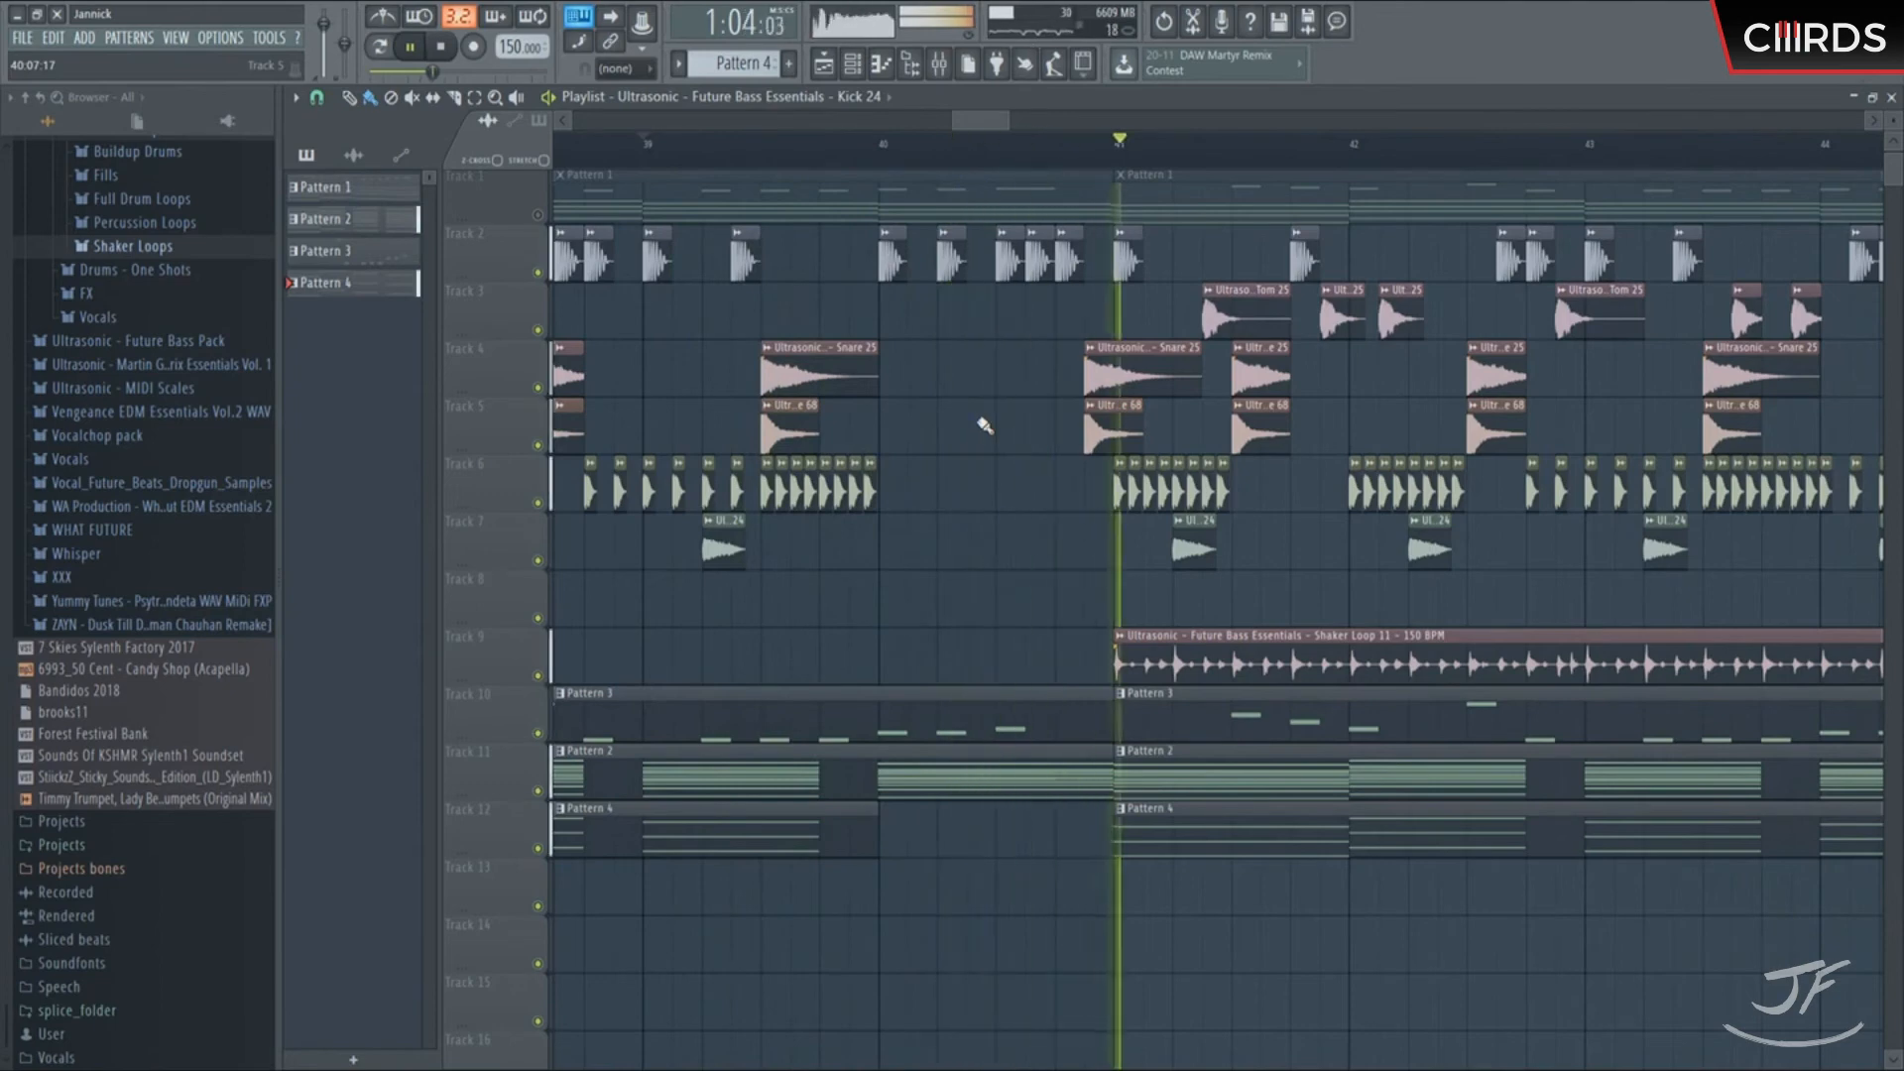
Check the sampler's miscellaneous settings for the Kick 24 clip just before bar 41 and close them
{"action": "scroll", "coordinate": [1051, 158], "scroll_direction": "up", "scroll_amount": 2}
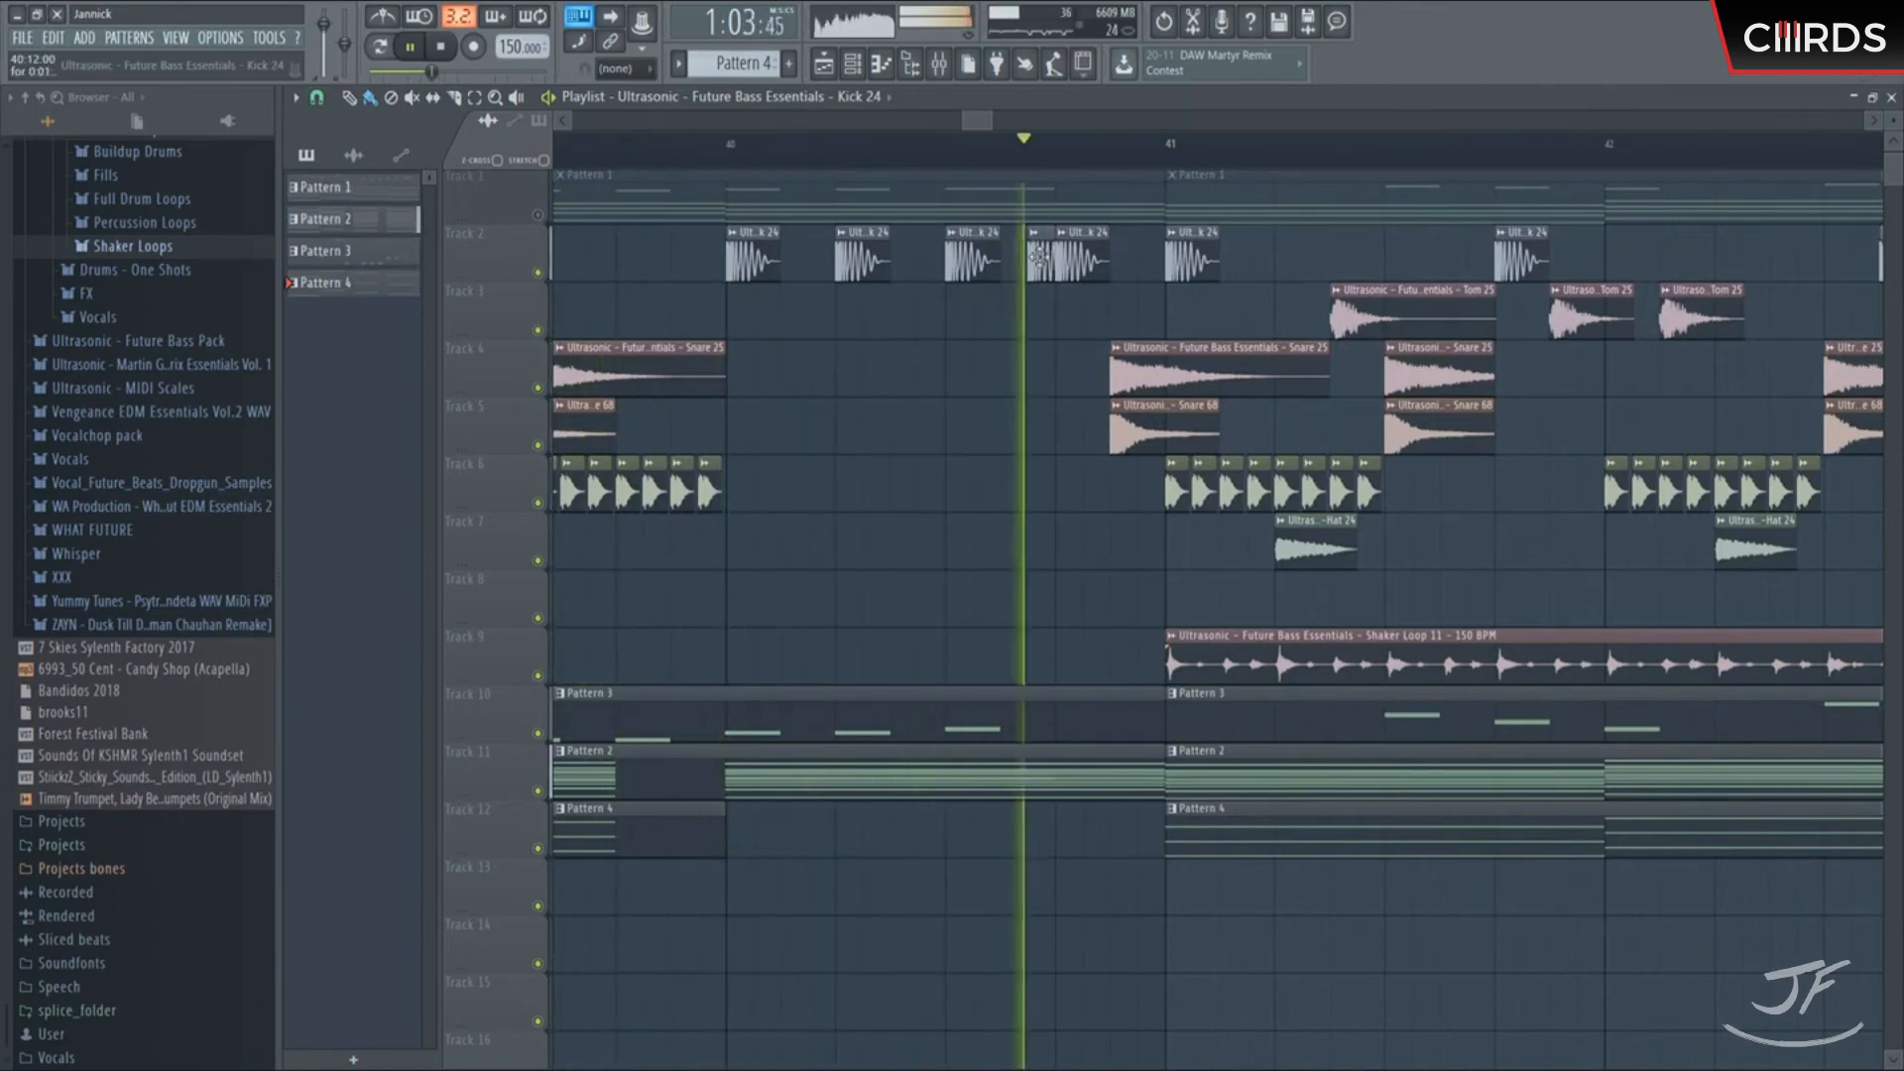
{"action": "double_click", "coordinate": [1036, 258]}
{"action": "left_click", "coordinate": [412, 282]}
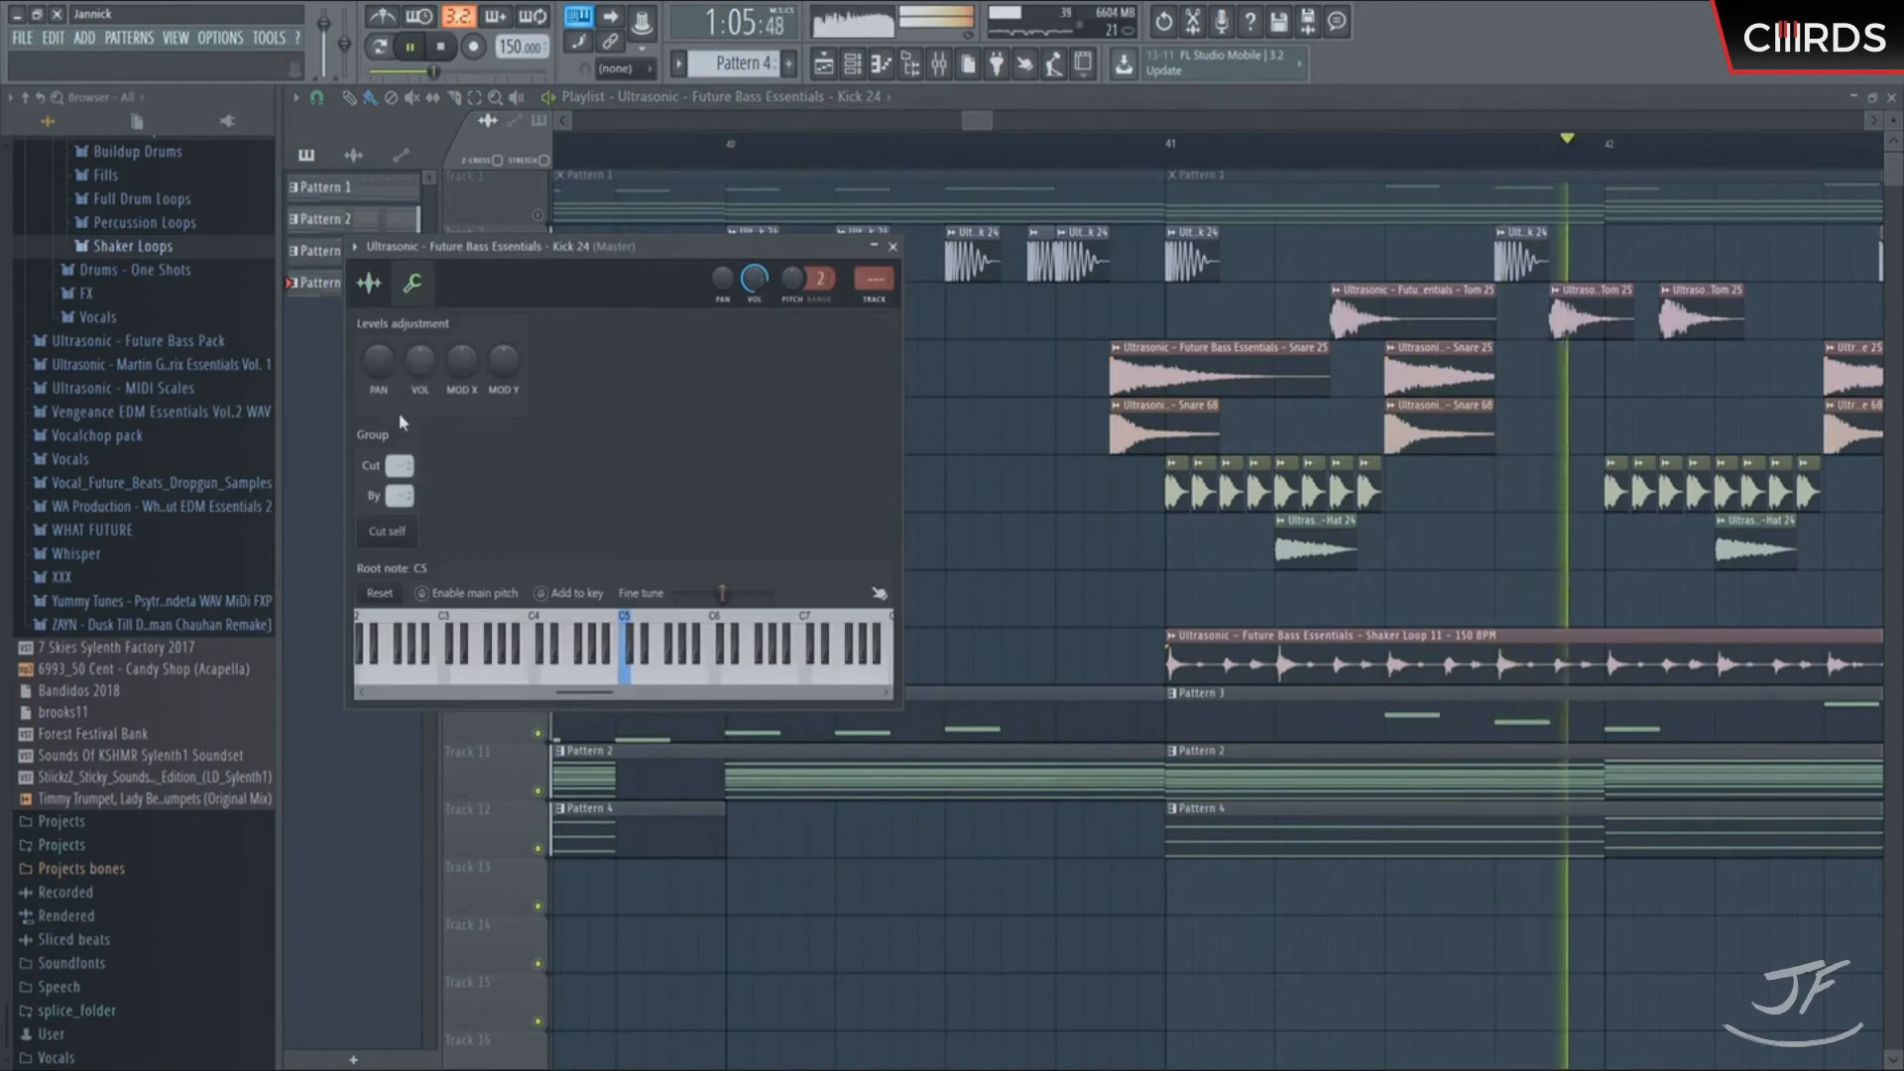
{"action": "key", "text": "Escape"}
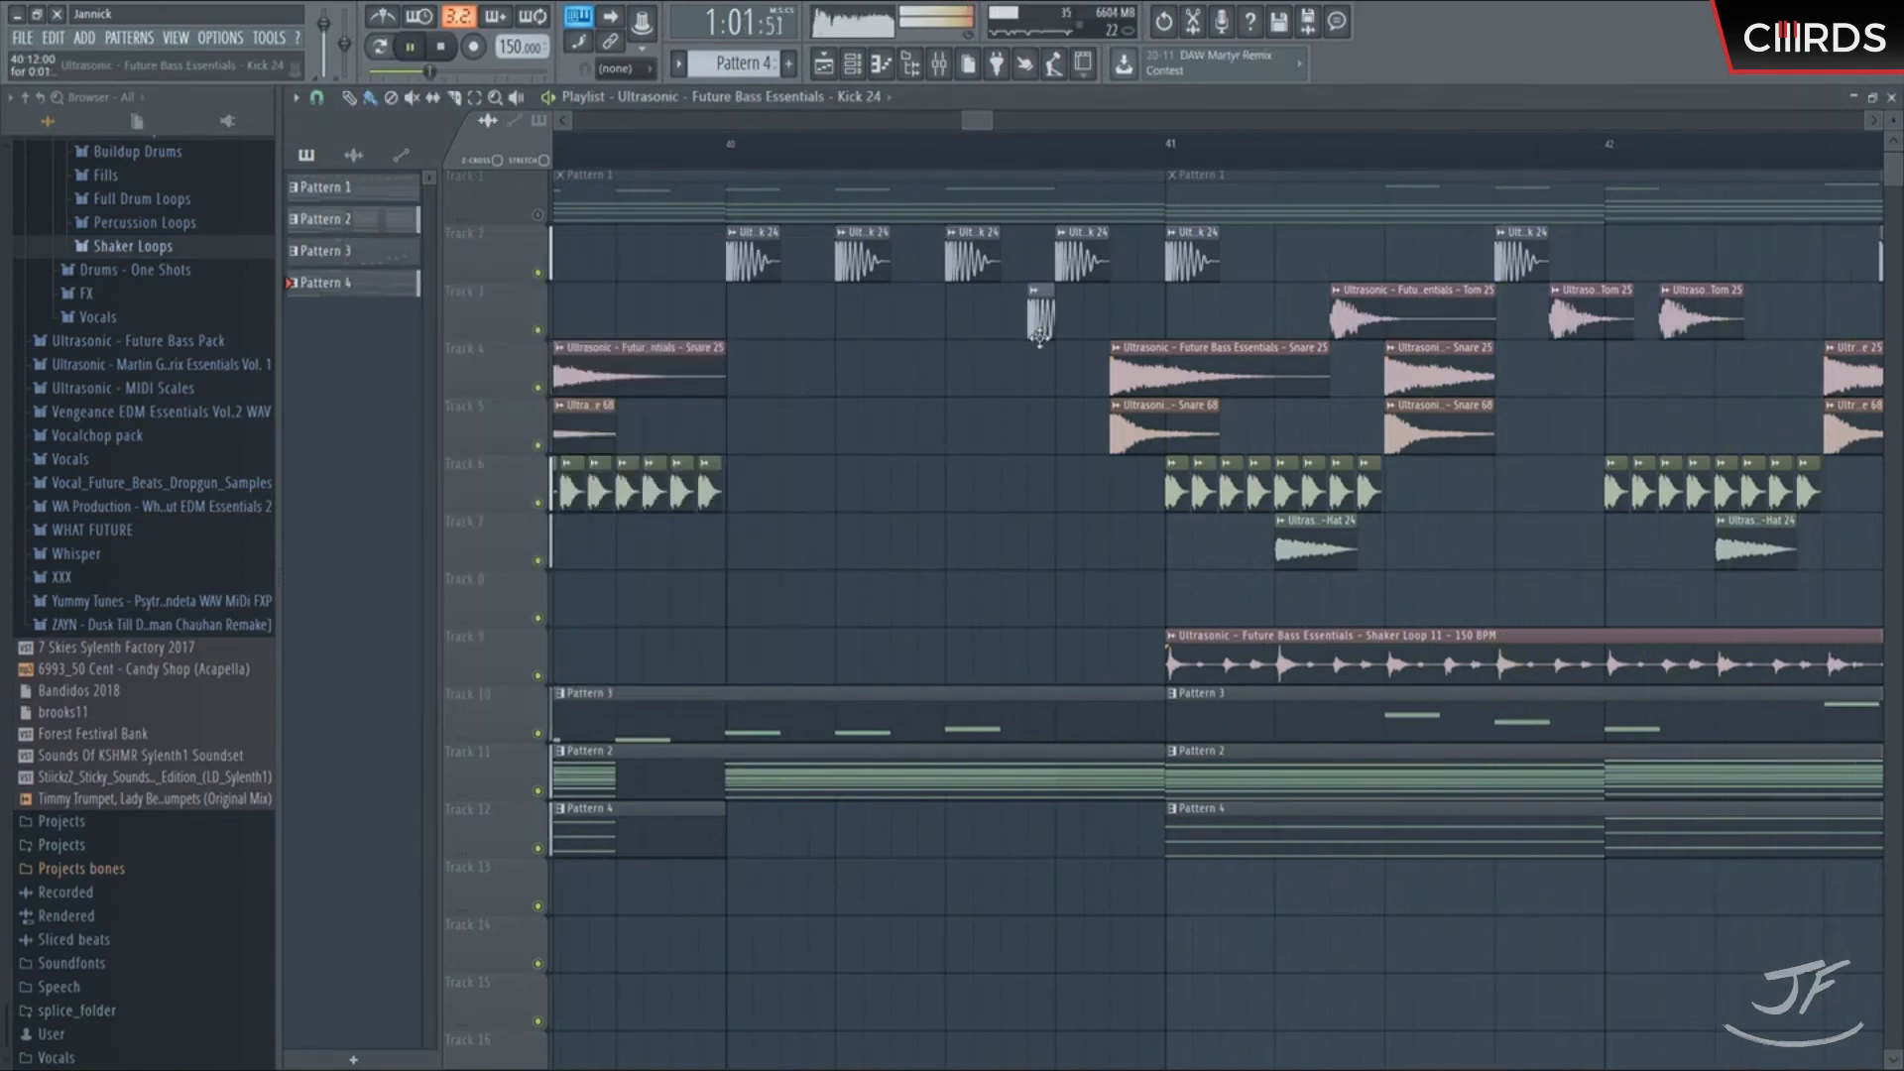
Arrange shortened Kick 24 clips as a quick kick roll before bar 41 and place them on Track 2
{"action": "left_click_drag", "start_coordinate": [1038, 337], "coordinate": [1041, 391]}
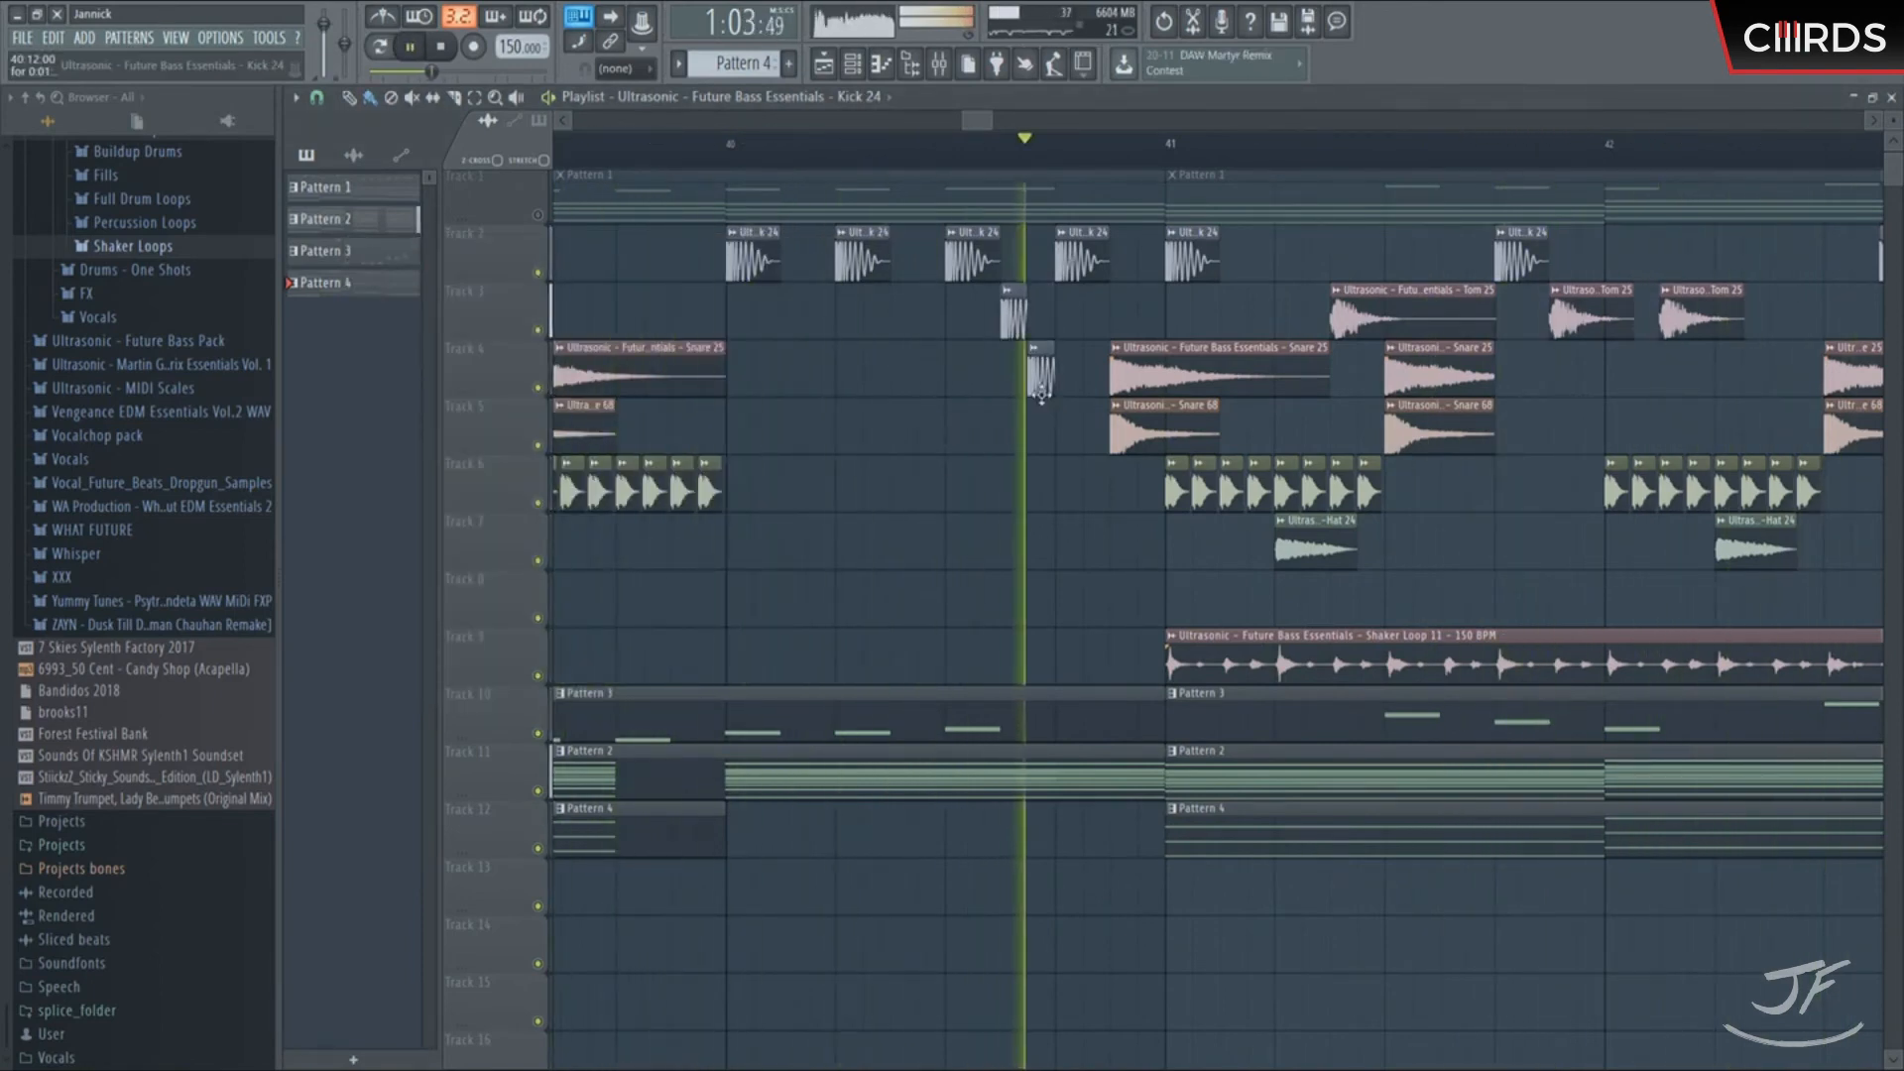
{"action": "scroll", "coordinate": [1016, 363], "scroll_direction": "down", "scroll_amount": 3}
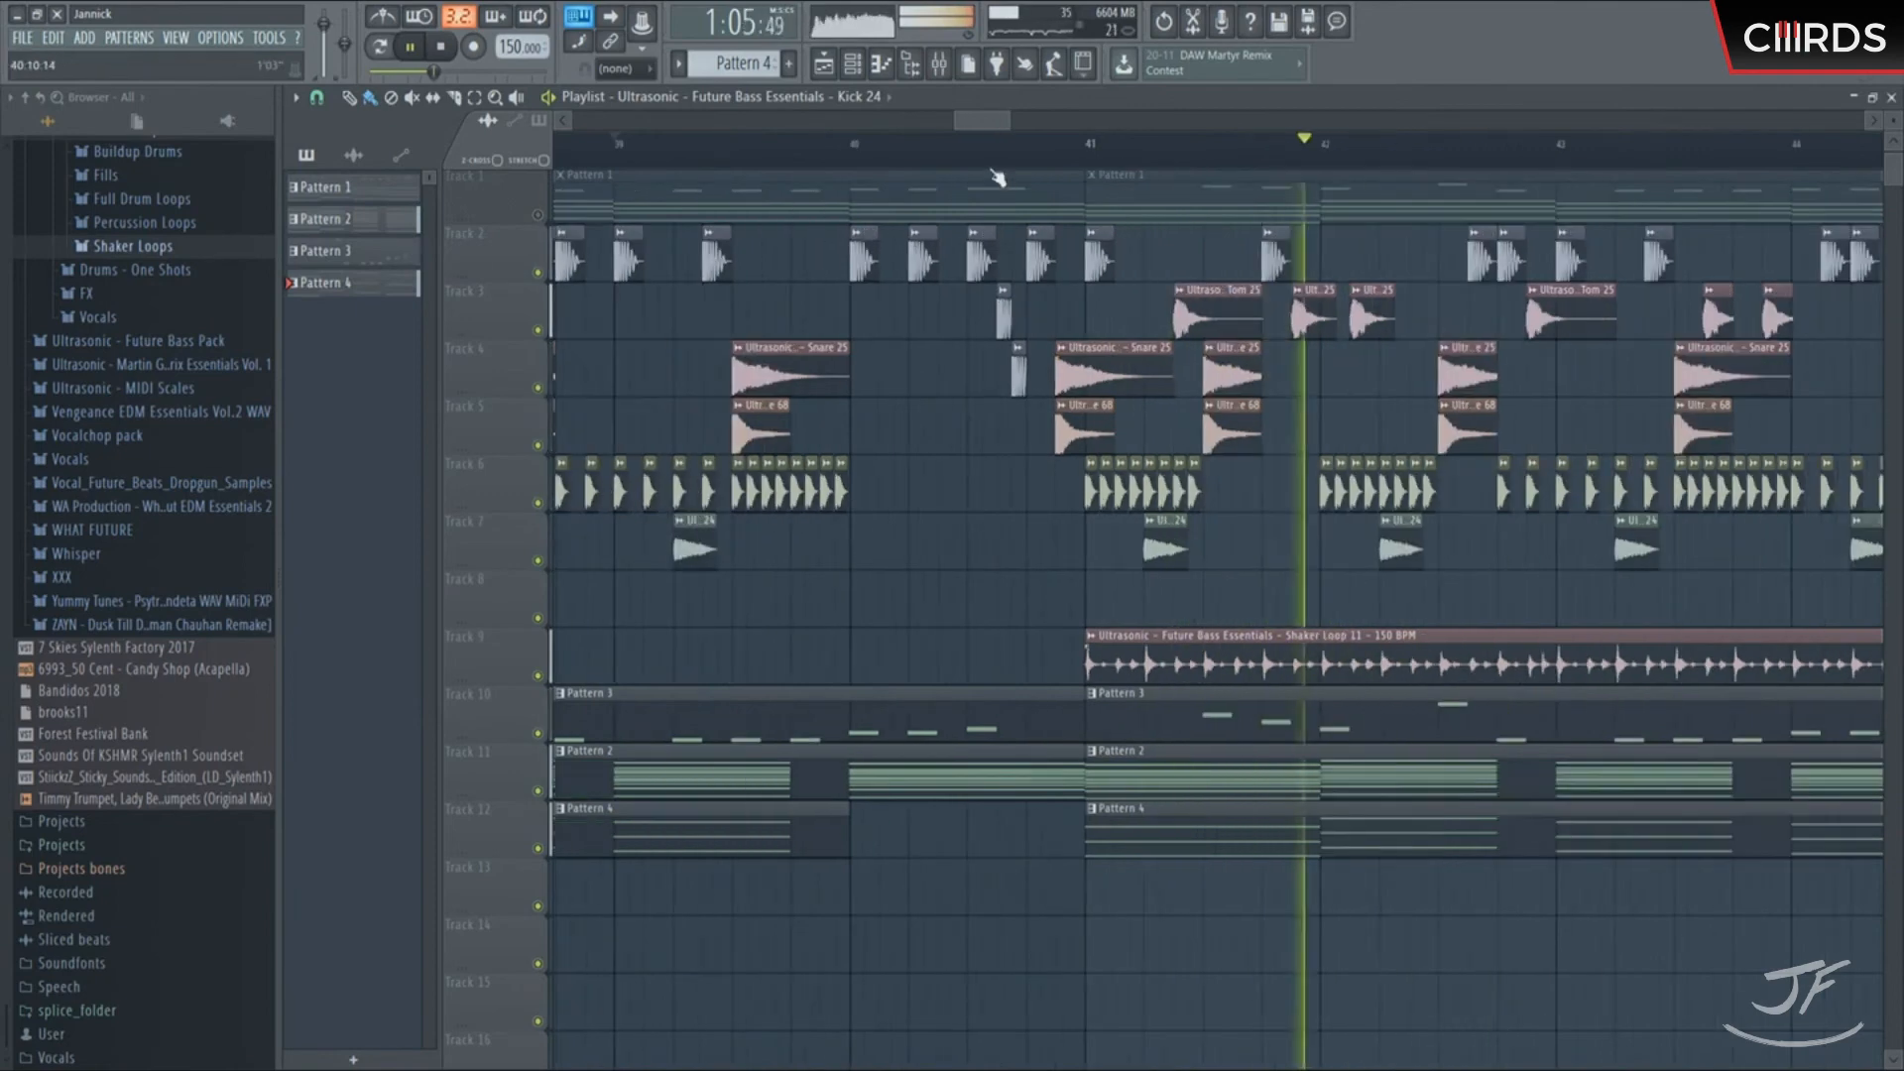
{"action": "left_click_drag", "start_coordinate": [1017, 362], "coordinate": [1012, 248]}
Play the second half of the drop up to the Bridge marker and stop playback
{"action": "scroll", "coordinate": [1003, 161], "scroll_direction": "down", "scroll_amount": 5}
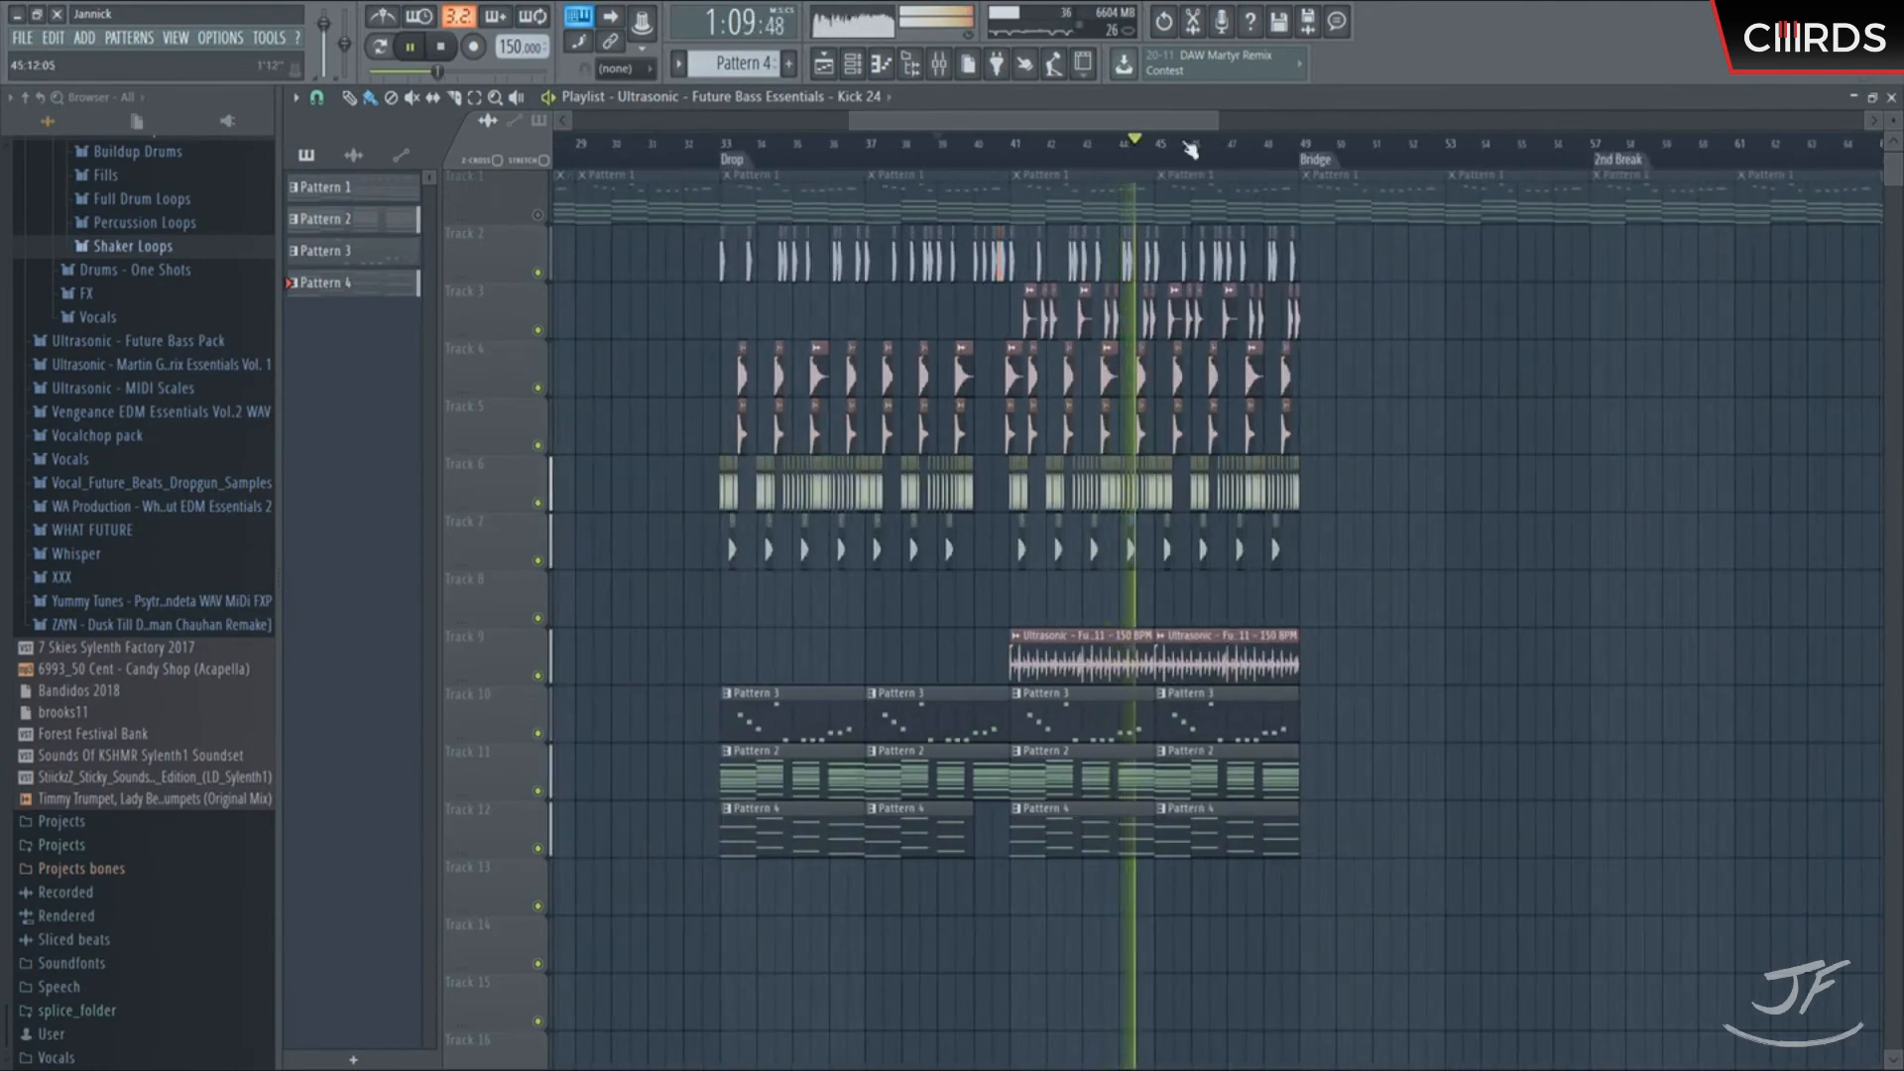
{"action": "scroll", "coordinate": [1240, 150], "scroll_direction": "up", "scroll_amount": 2}
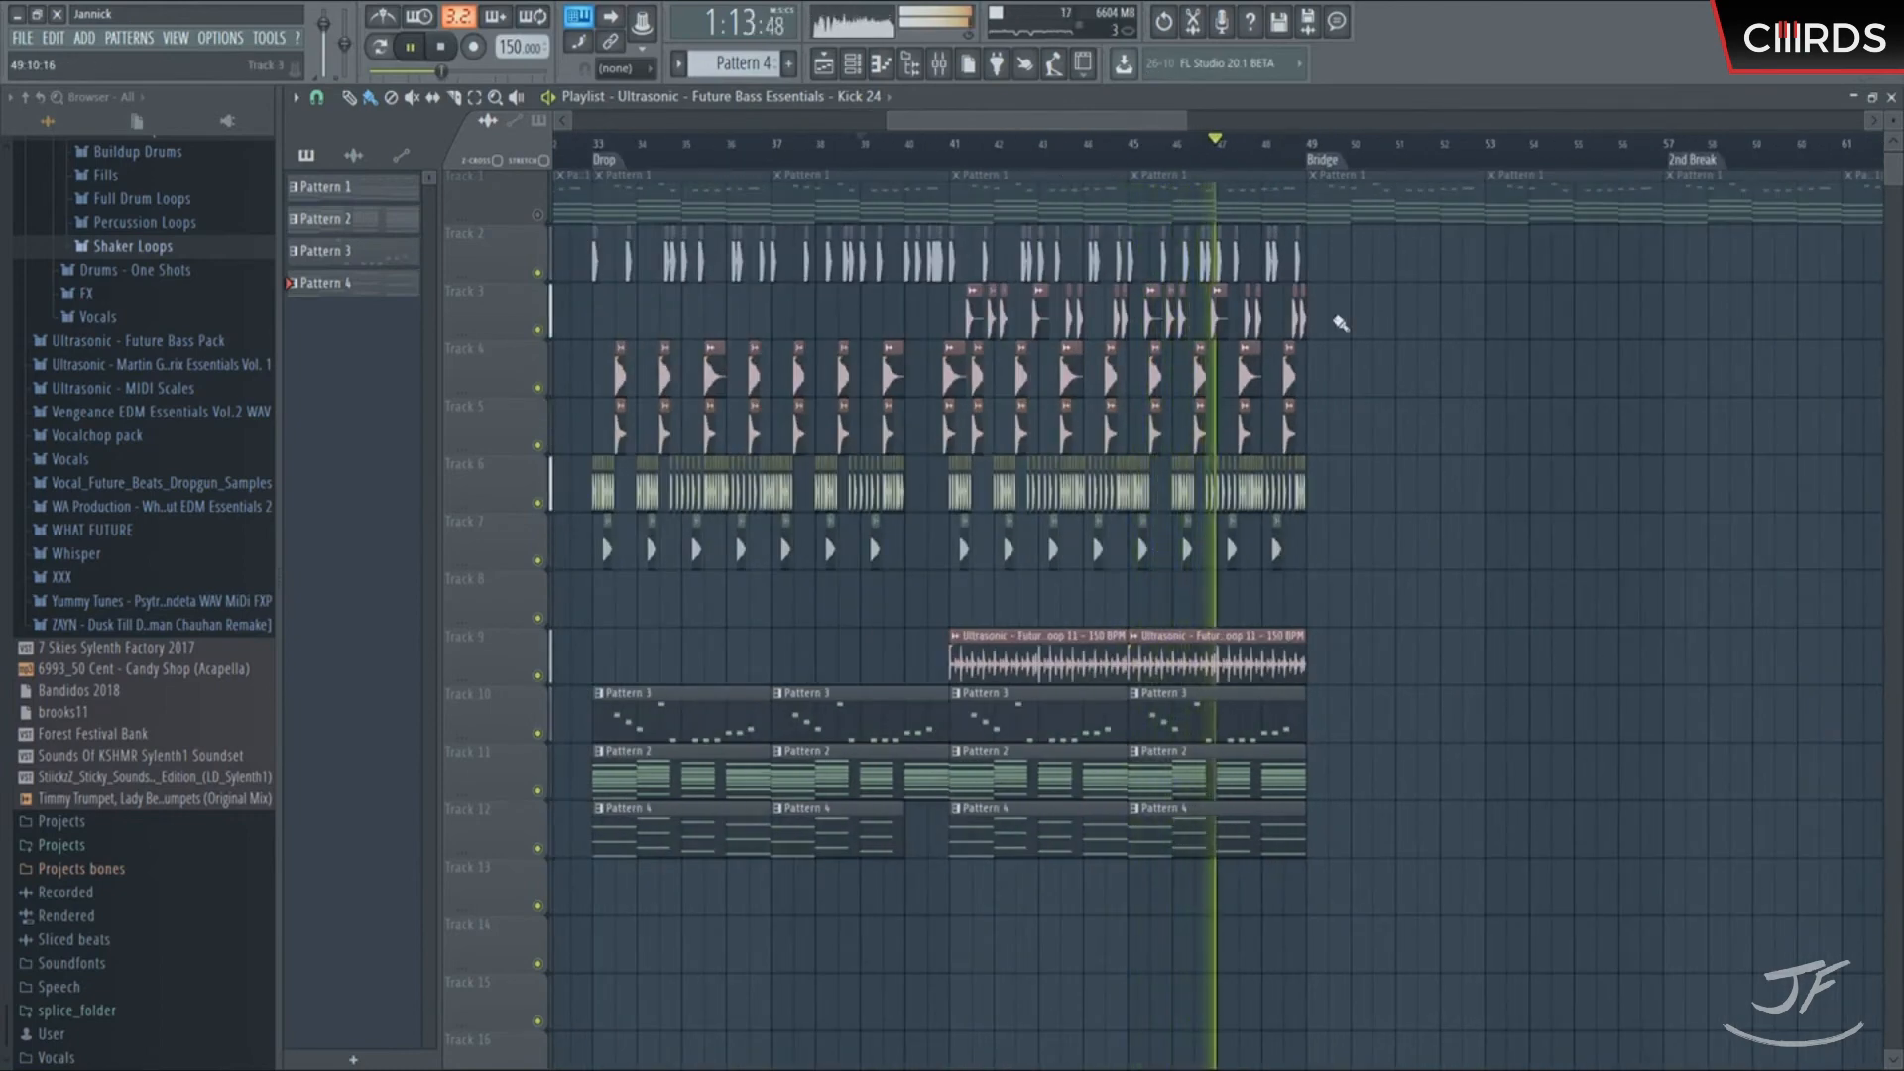
{"action": "scroll", "coordinate": [1180, 149], "scroll_direction": "down", "scroll_amount": 2}
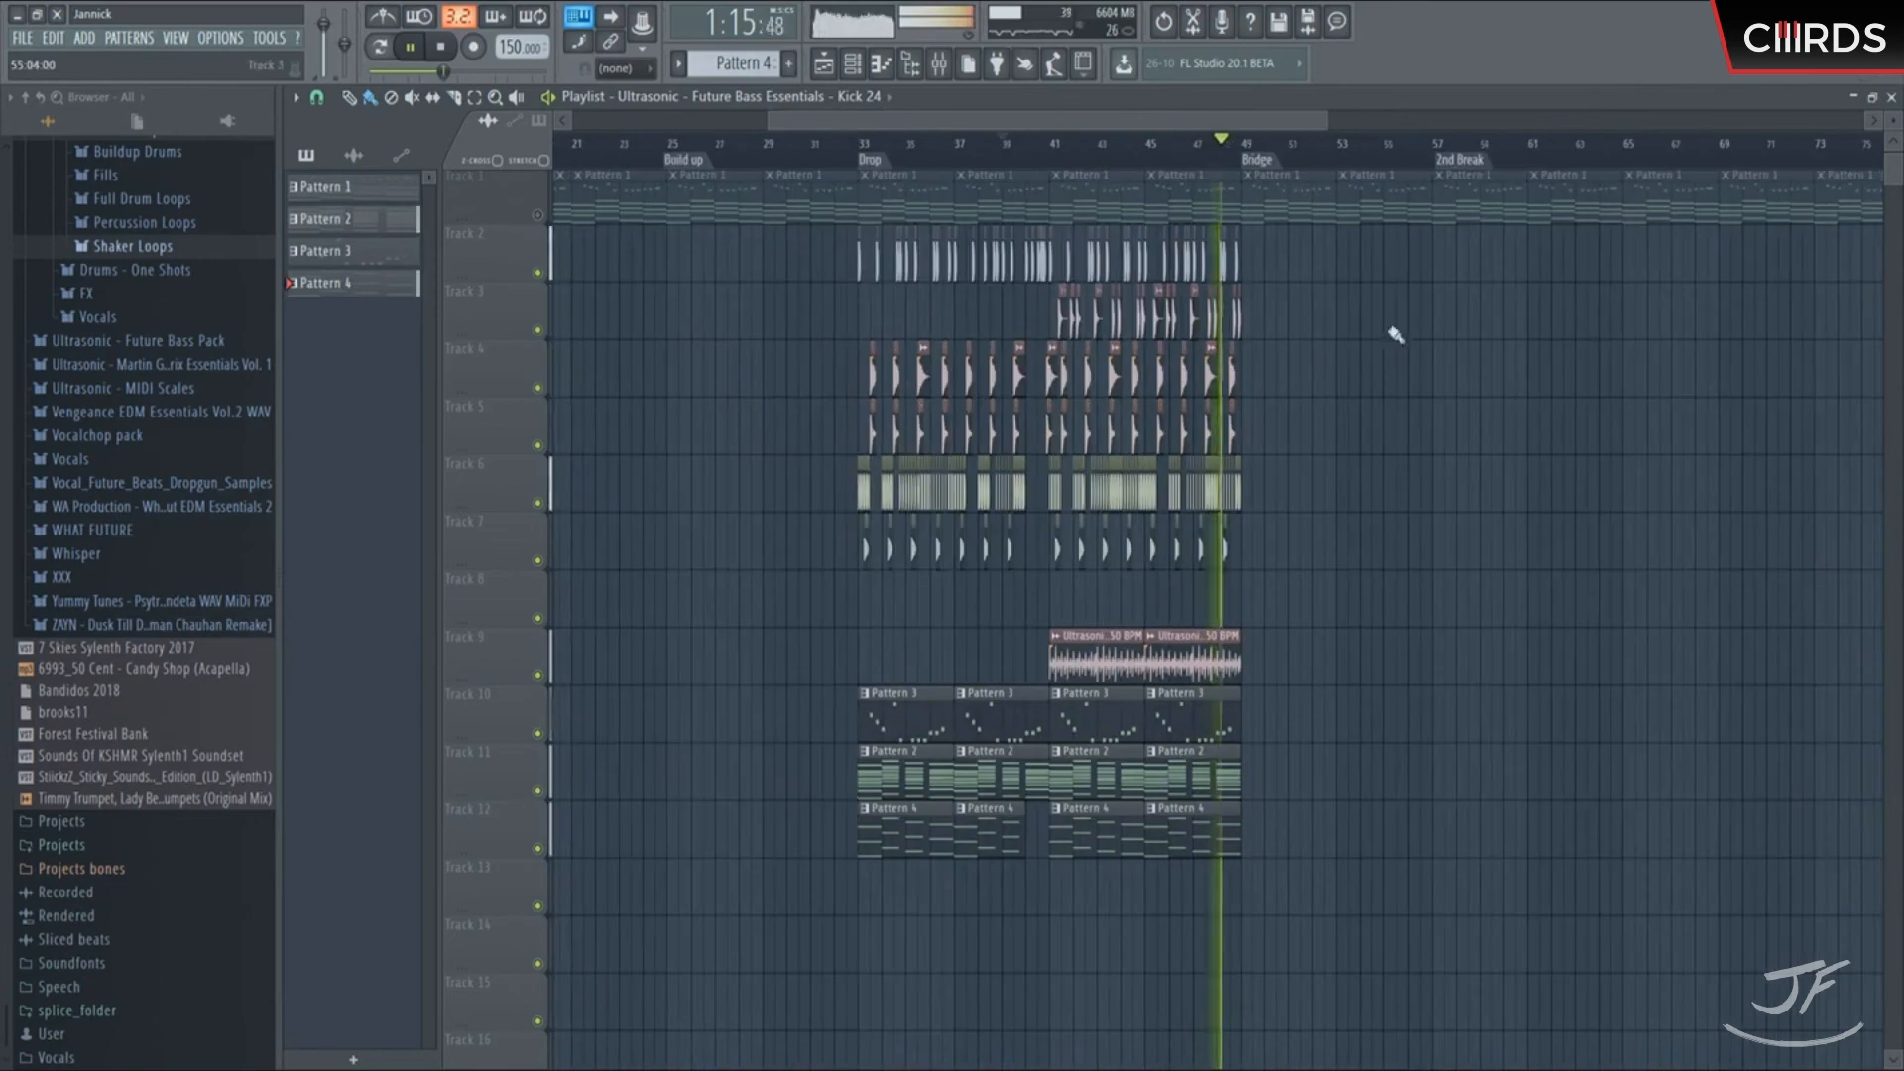
{"action": "key", "text": "space"}
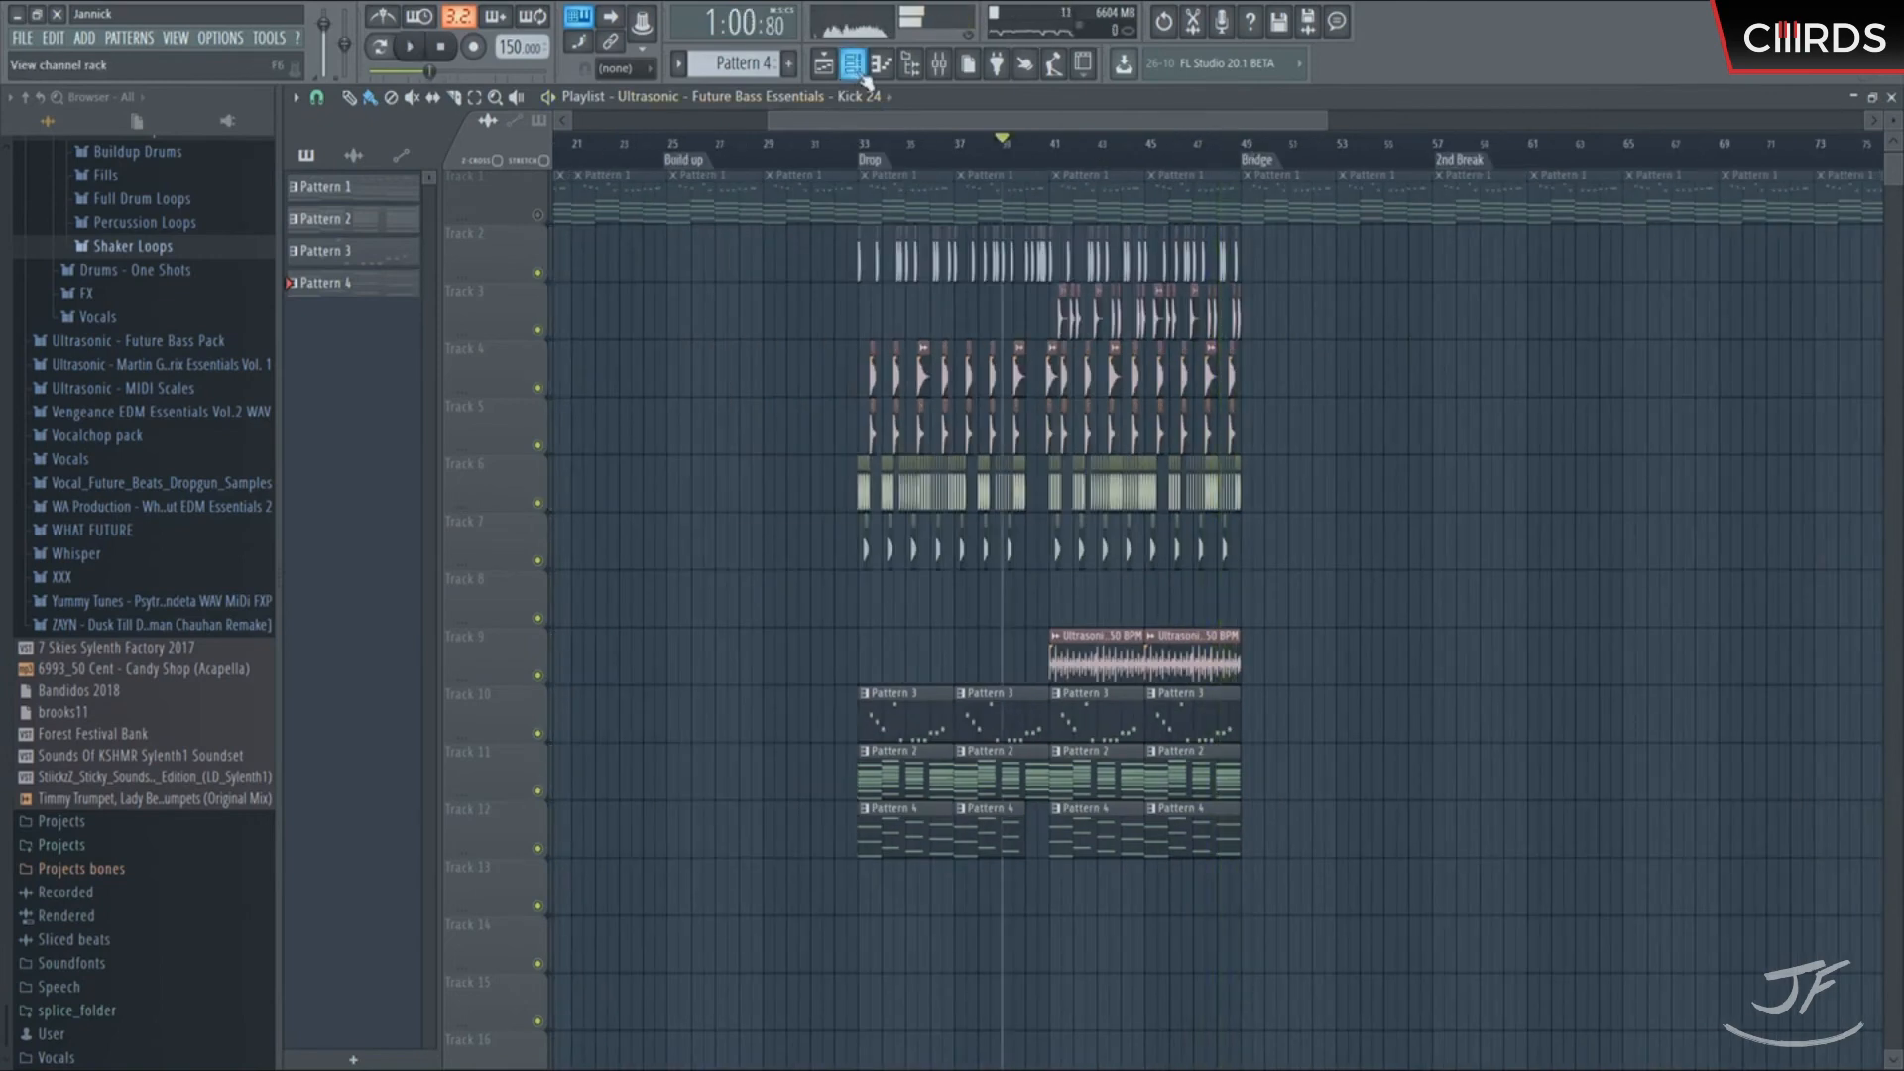
Open the Top melo channel in Pattern 3 and audition Serum presets up to Future Bass - LEAD 30
{"action": "left_click", "coordinate": [863, 73]}
{"action": "scroll", "coordinate": [746, 70], "scroll_direction": "up", "scroll_amount": 1}
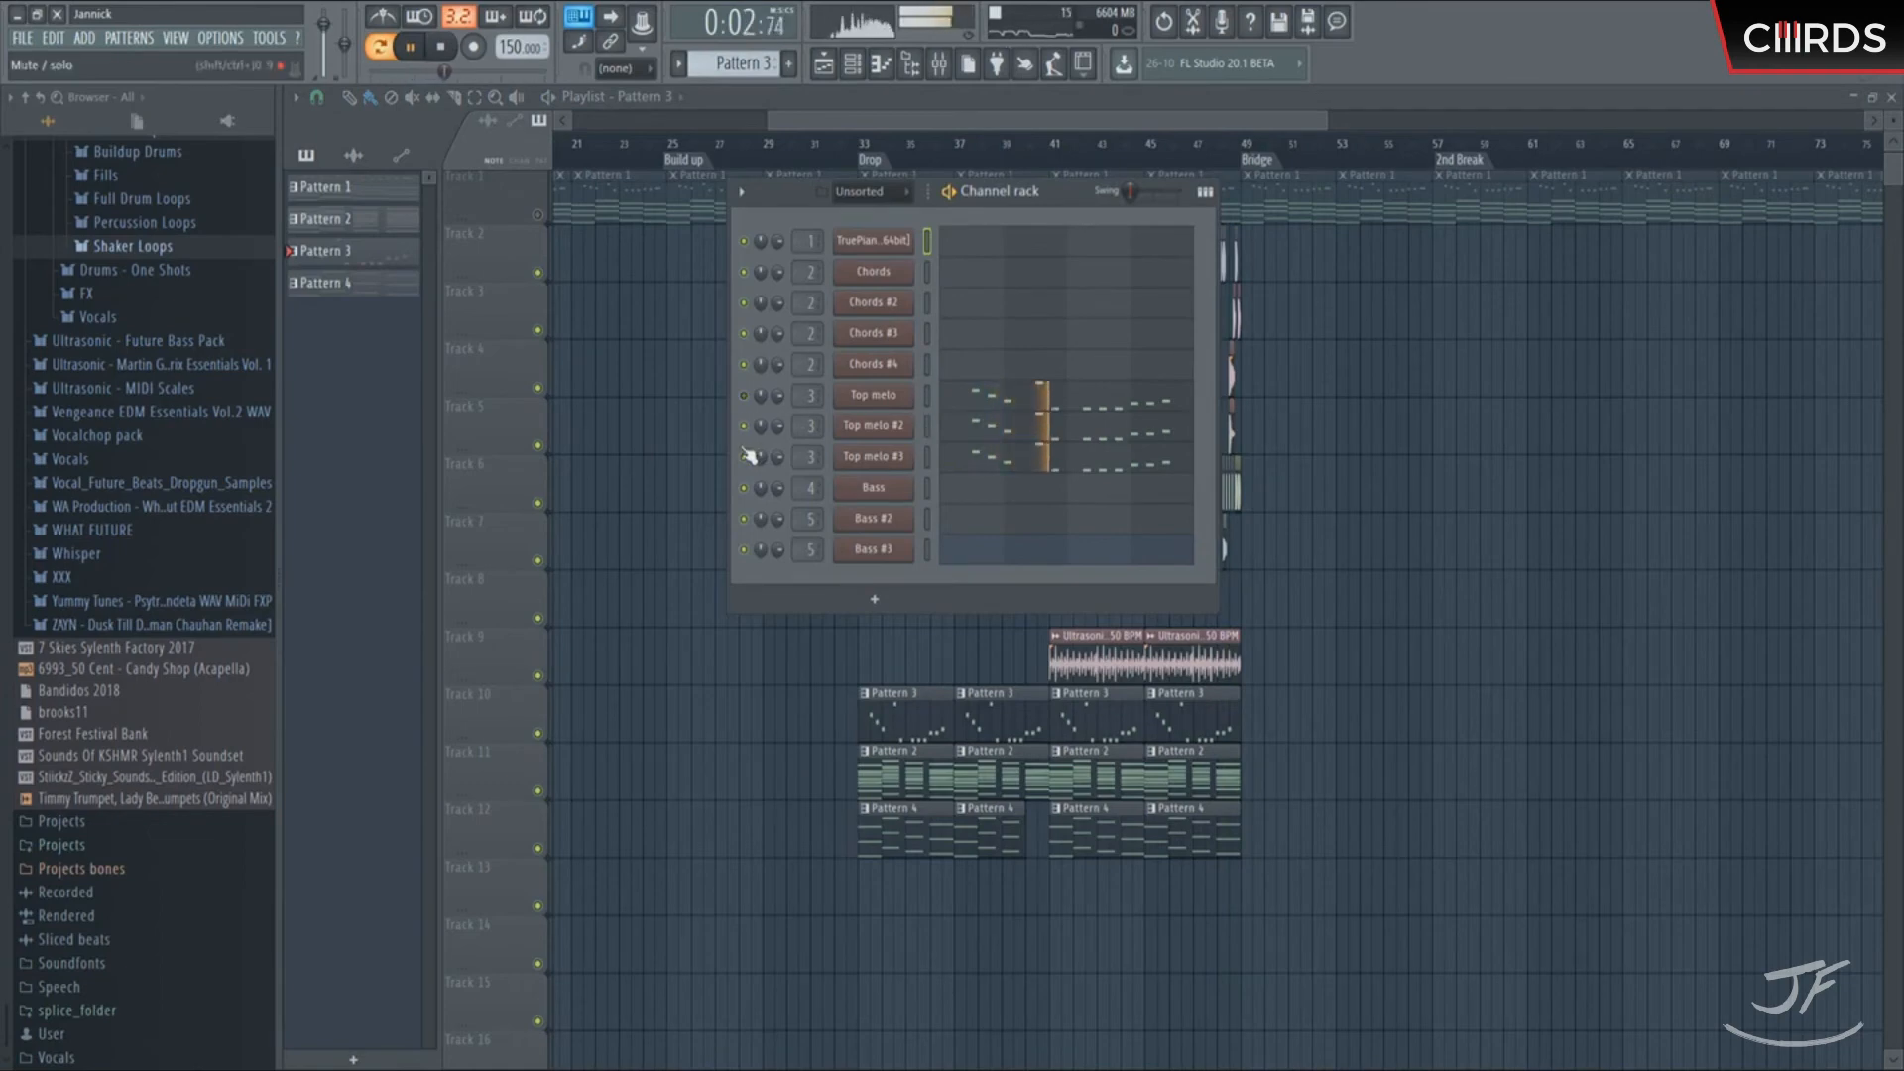
{"action": "left_click", "coordinate": [872, 395]}
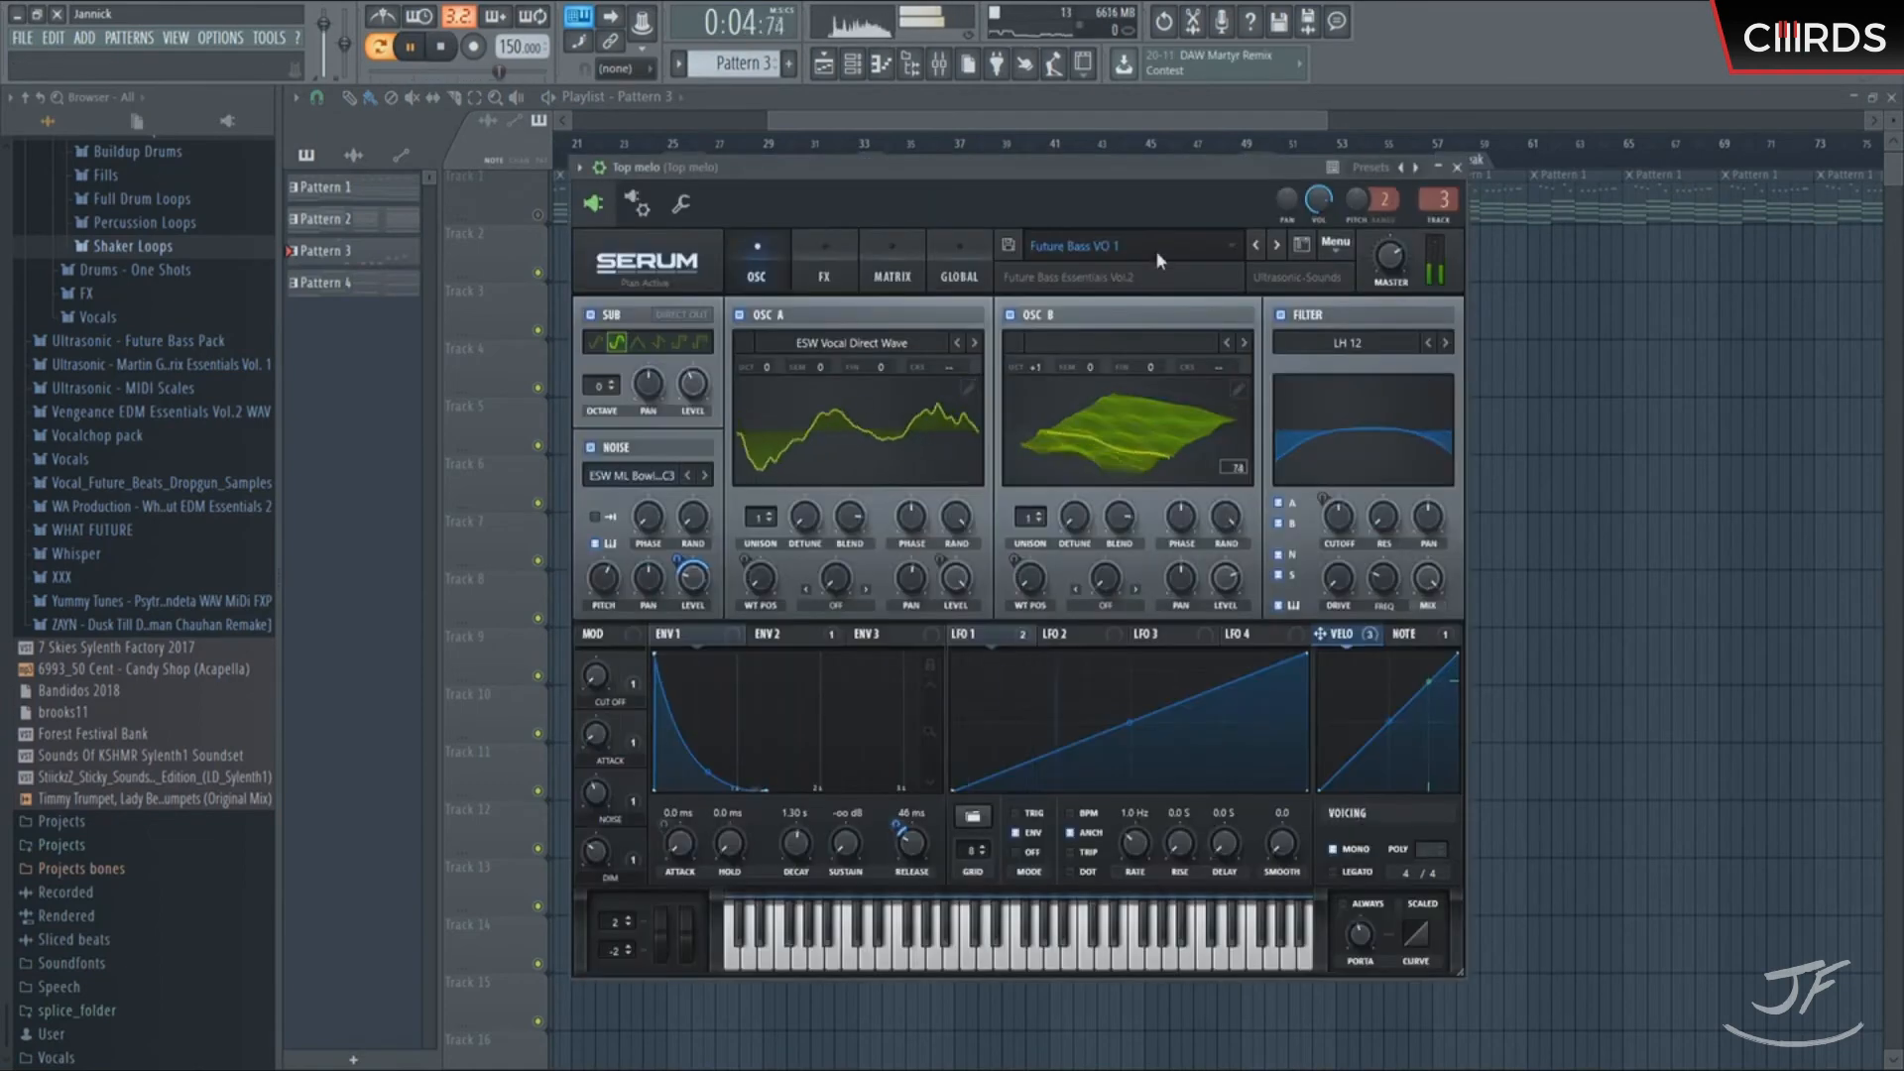
{"action": "key", "text": "space"}
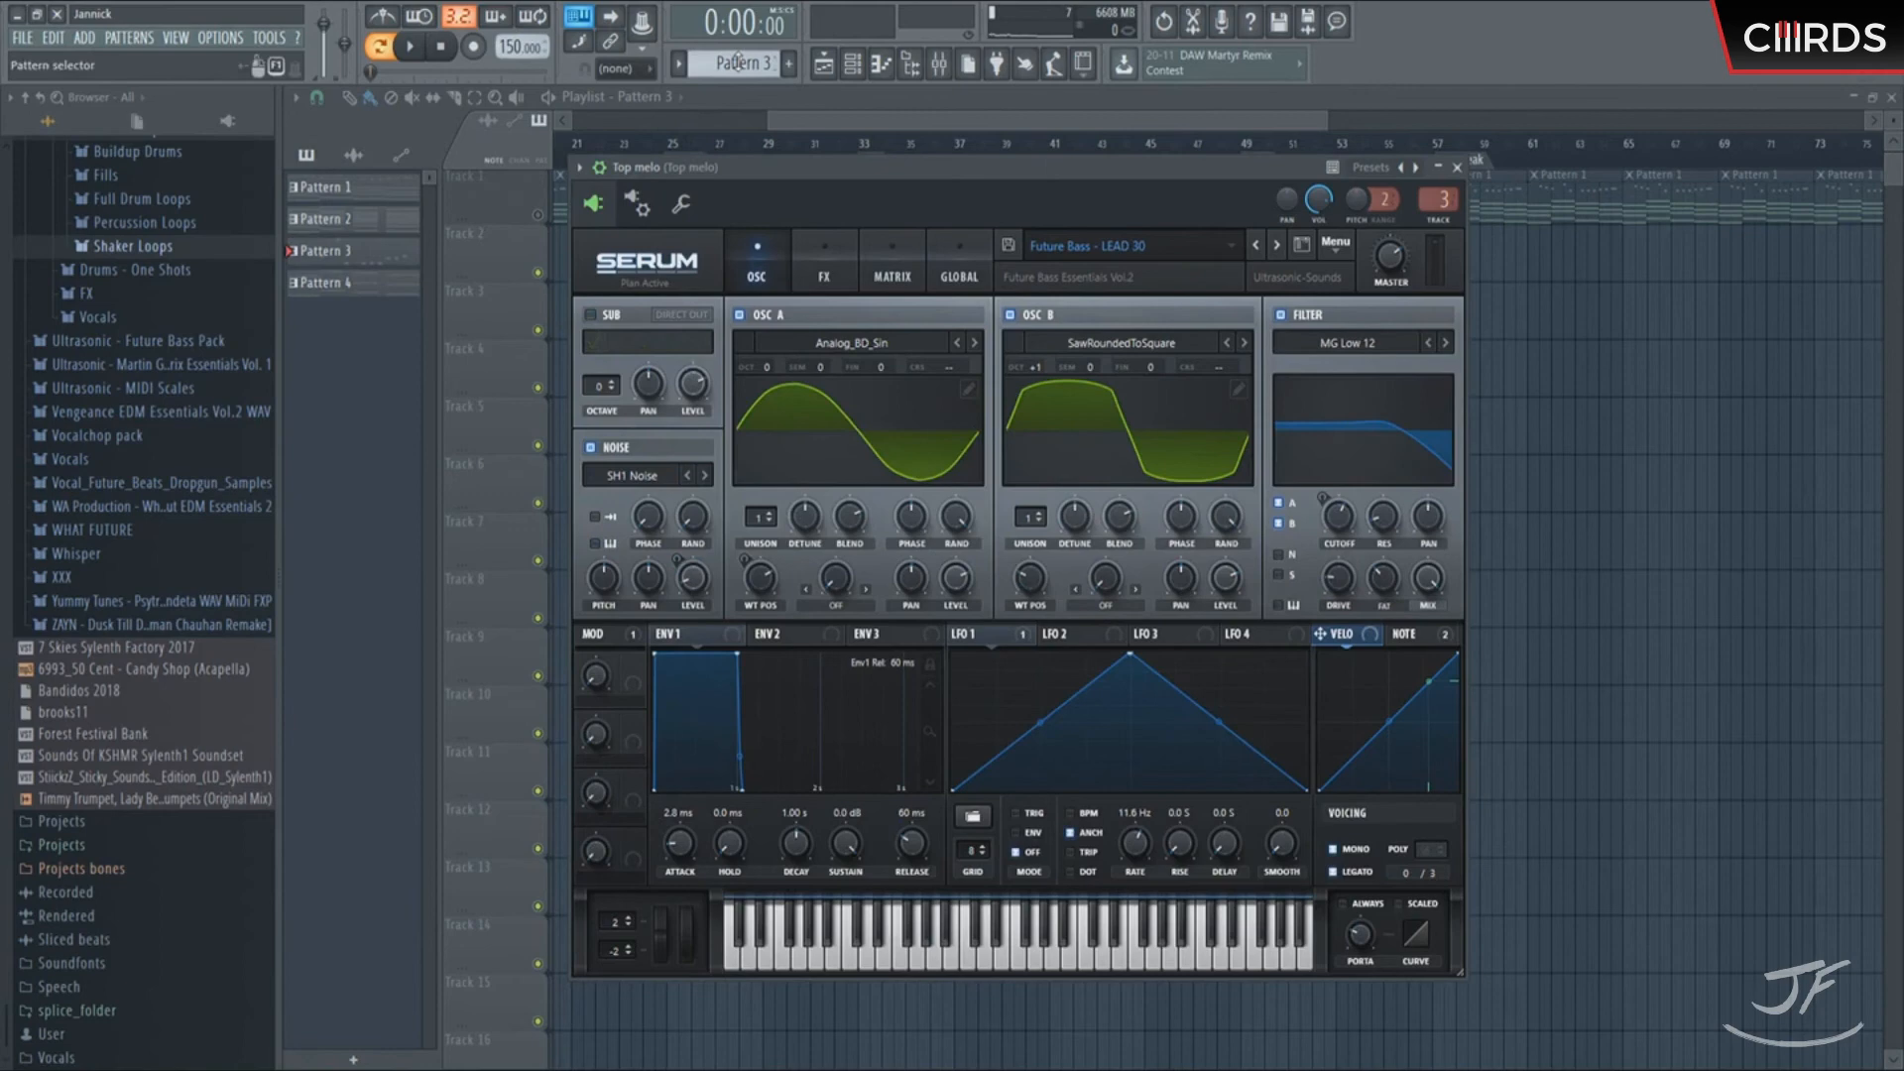
Close the CamelCrusher window and switch Top melo's Serum preset to Future Bass - LEAD 27
{"action": "left_click", "coordinate": [858, 67]}
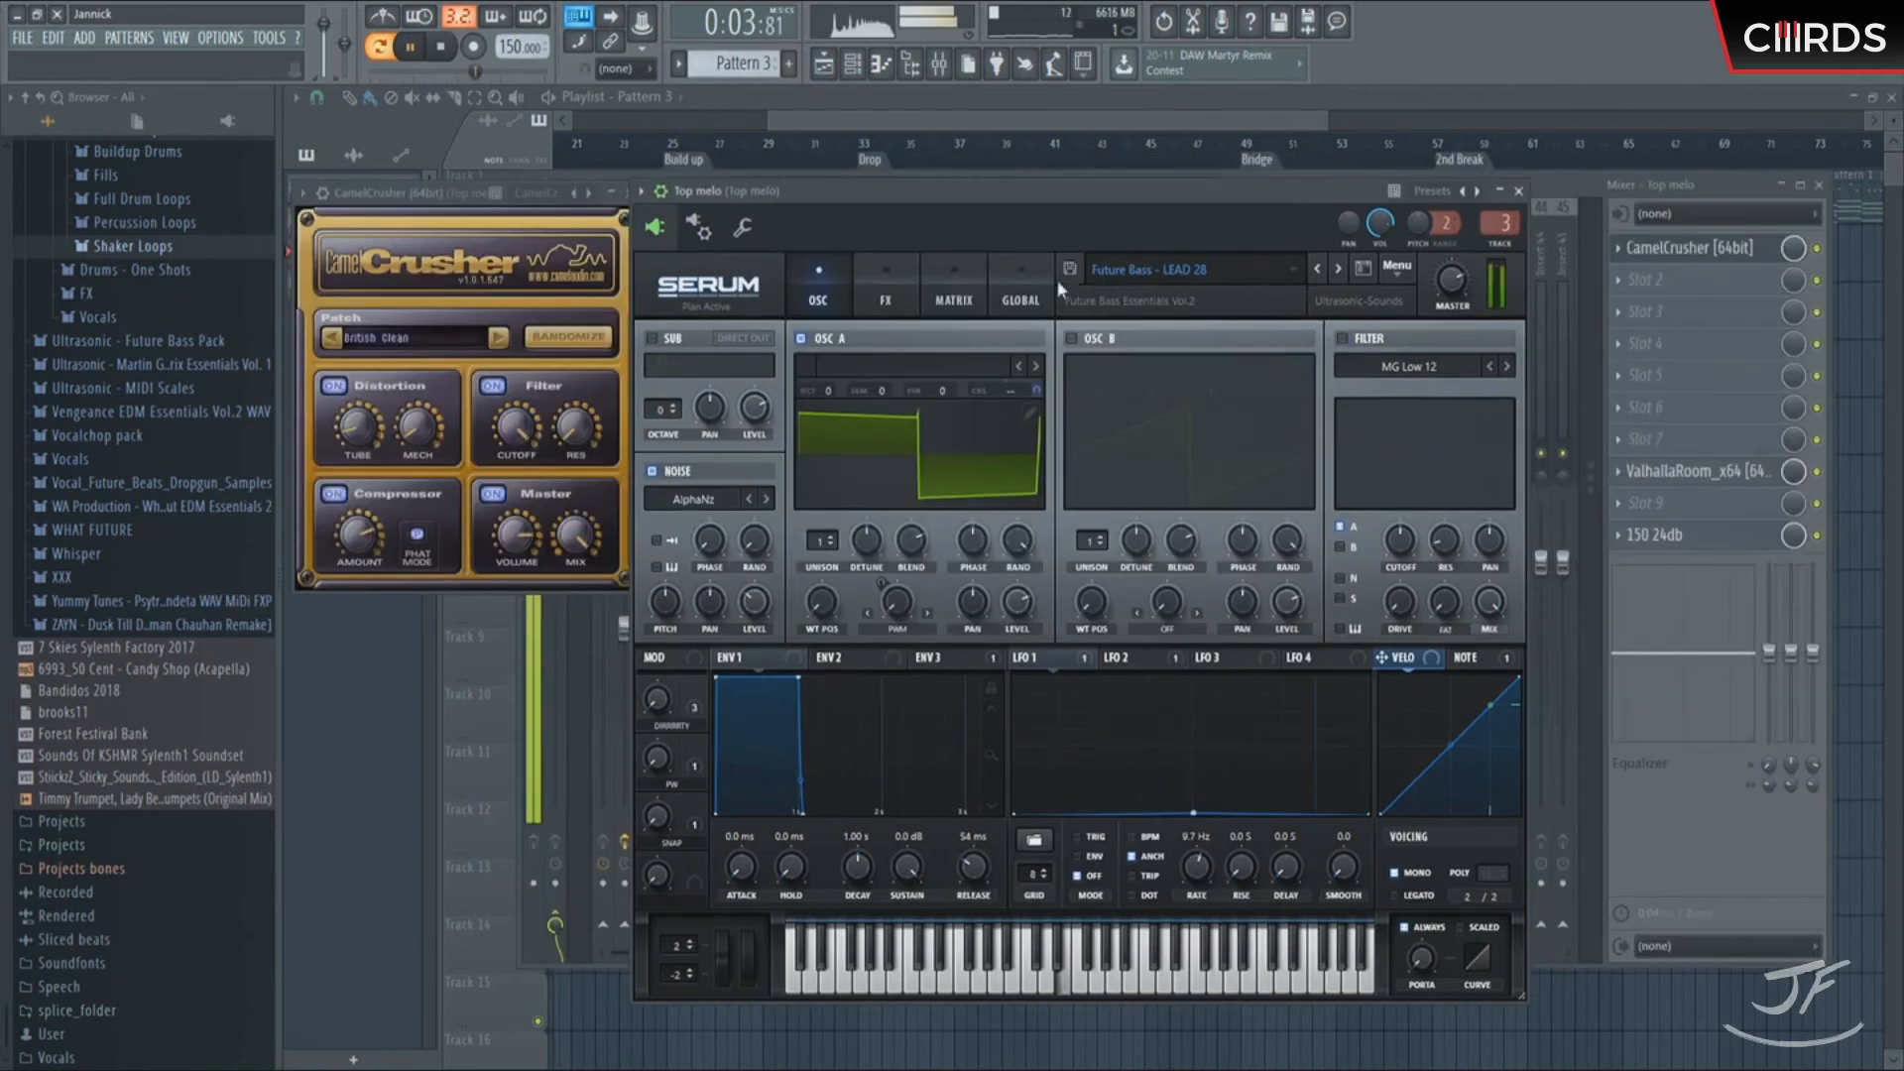
{"action": "left_click", "coordinate": [615, 194]}
{"action": "left_click", "coordinate": [612, 192]}
{"action": "left_click", "coordinate": [630, 192]}
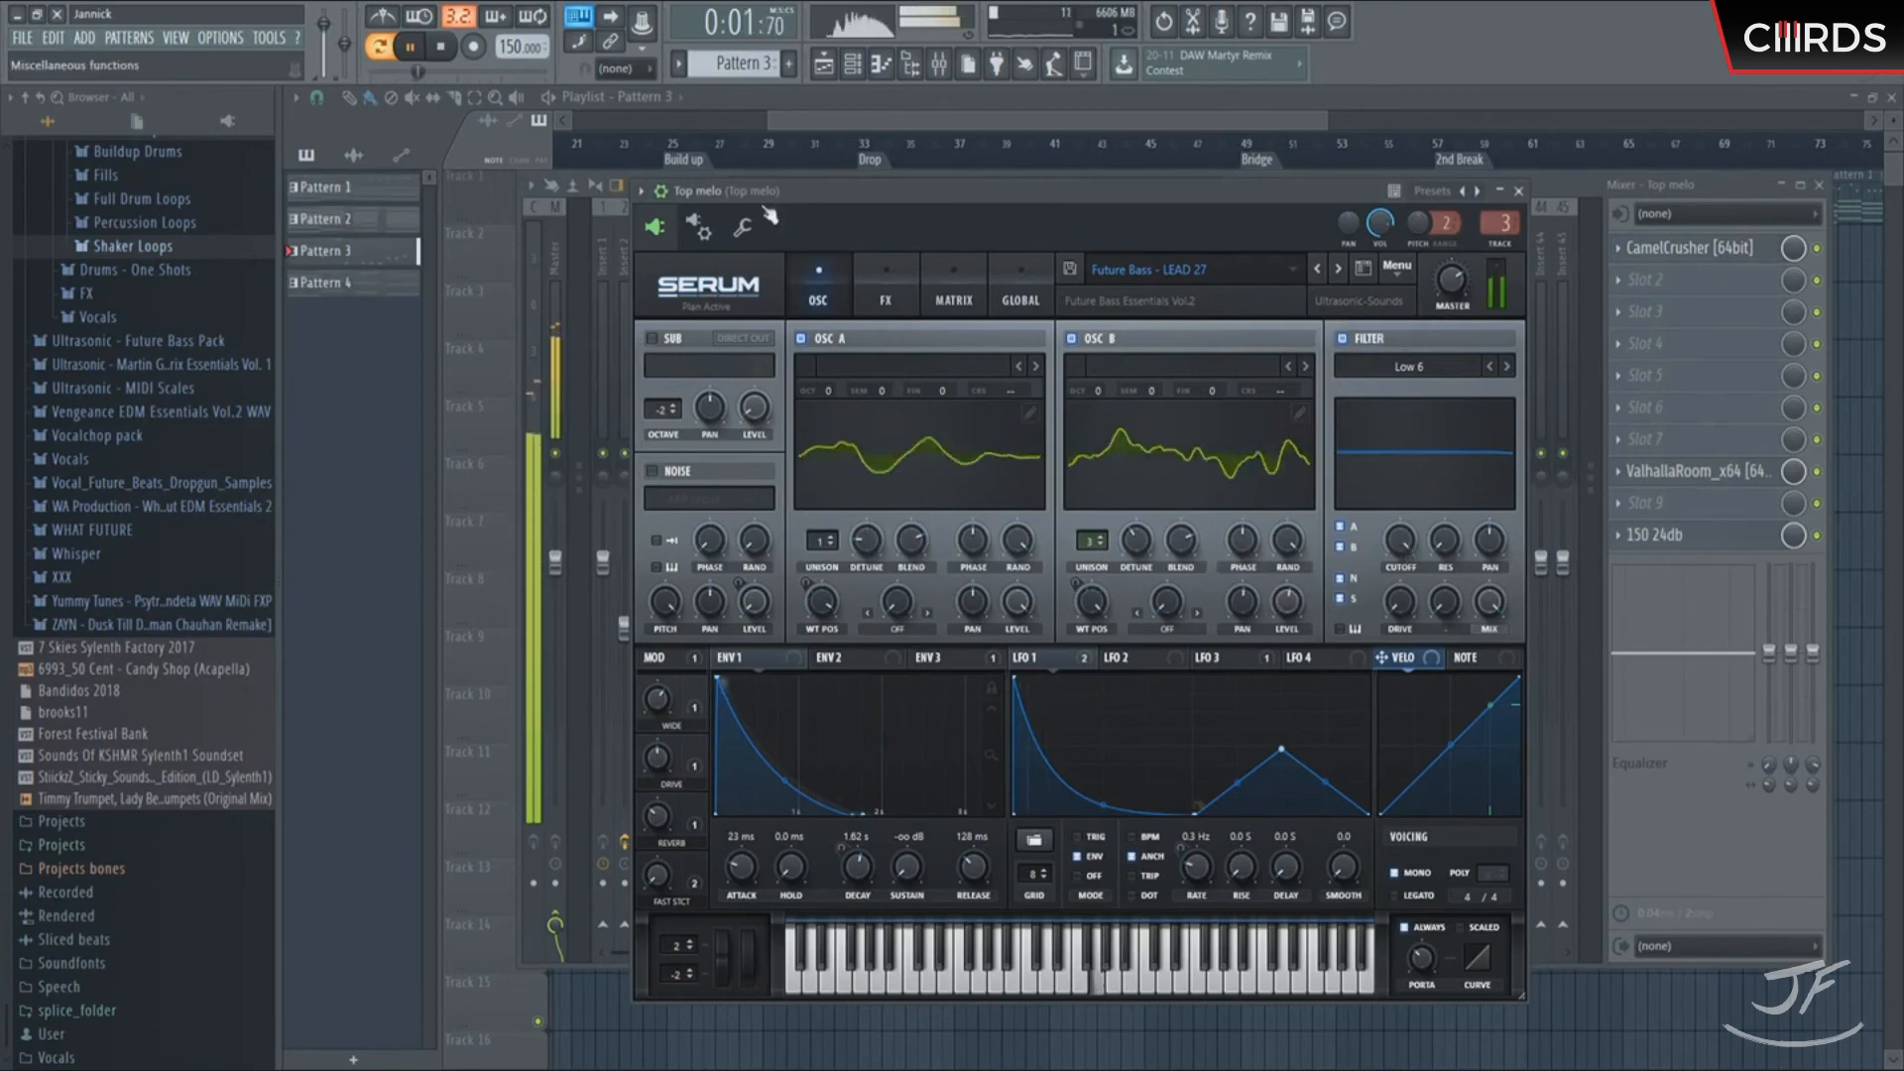
Check Top melo's miscellaneous channel settings and close all open windows to return to the playlist
{"action": "left_click", "coordinate": [741, 227]}
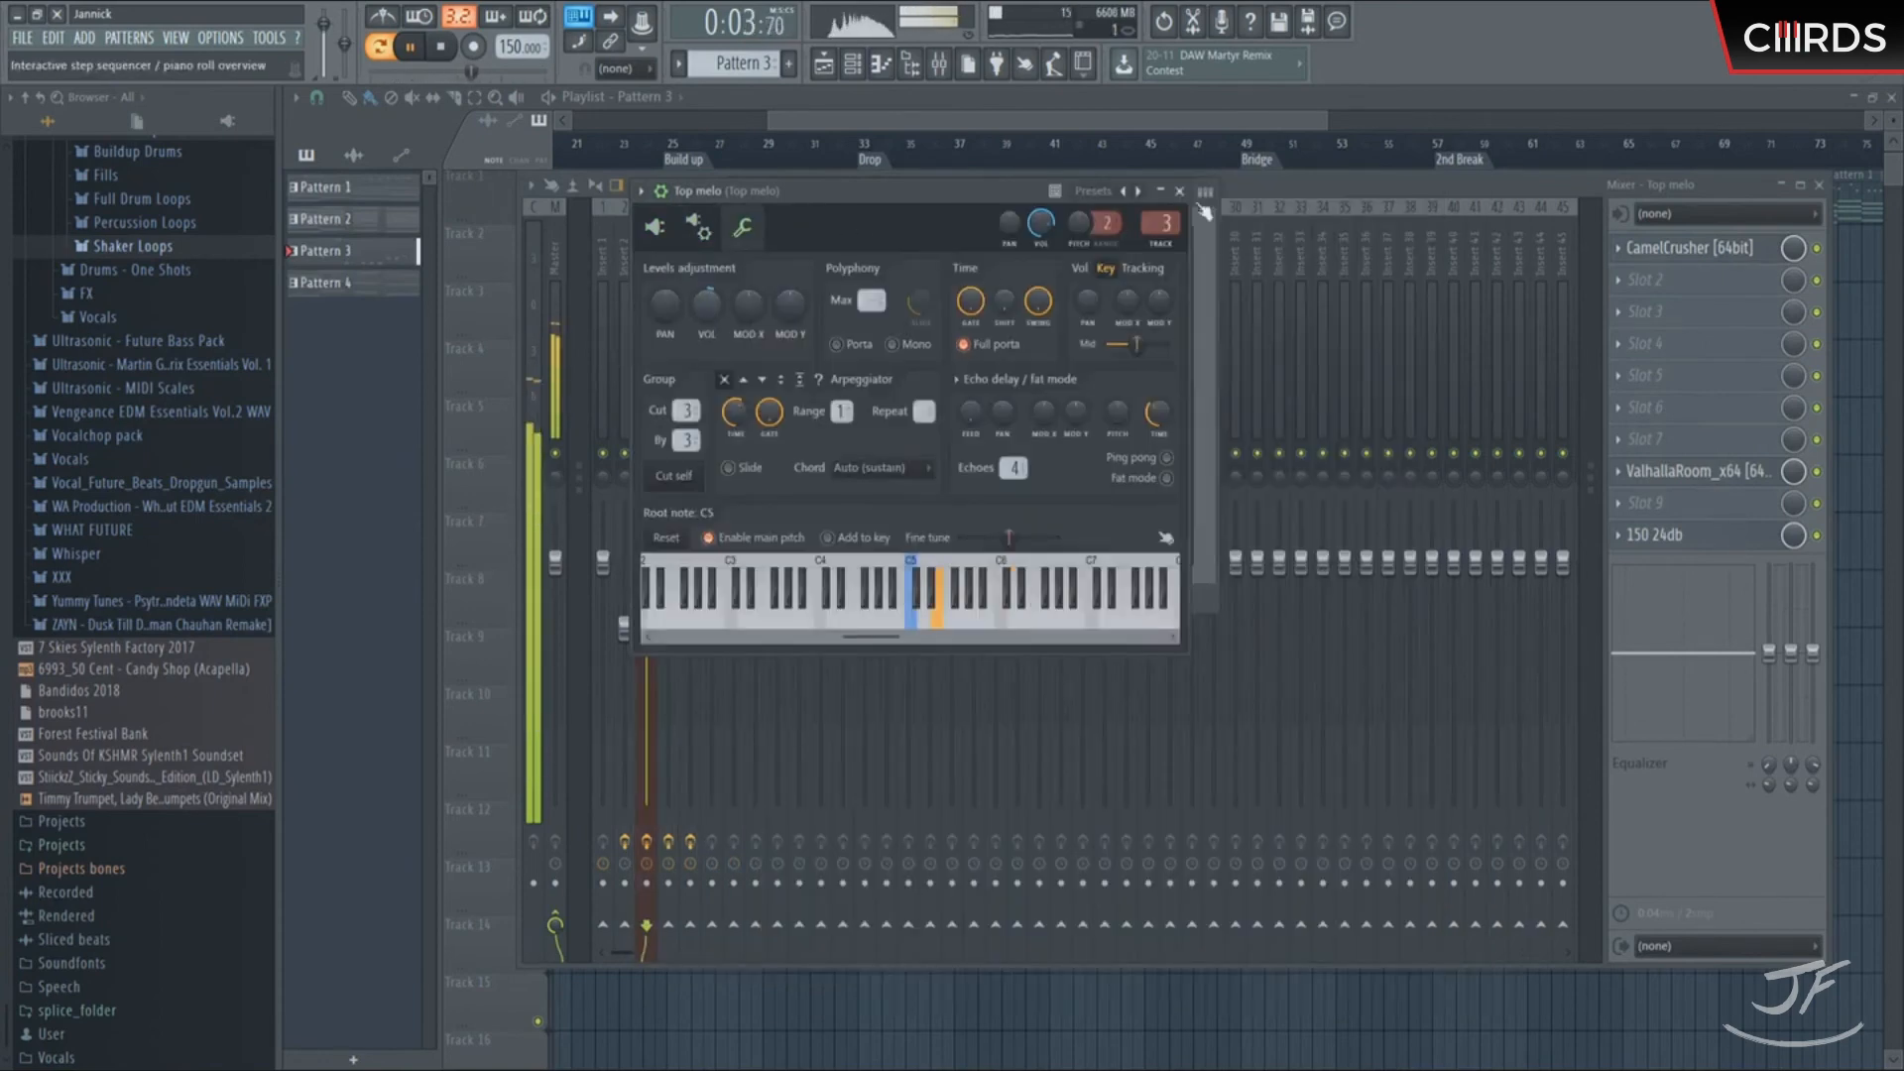
{"action": "left_click", "coordinate": [1179, 190]}
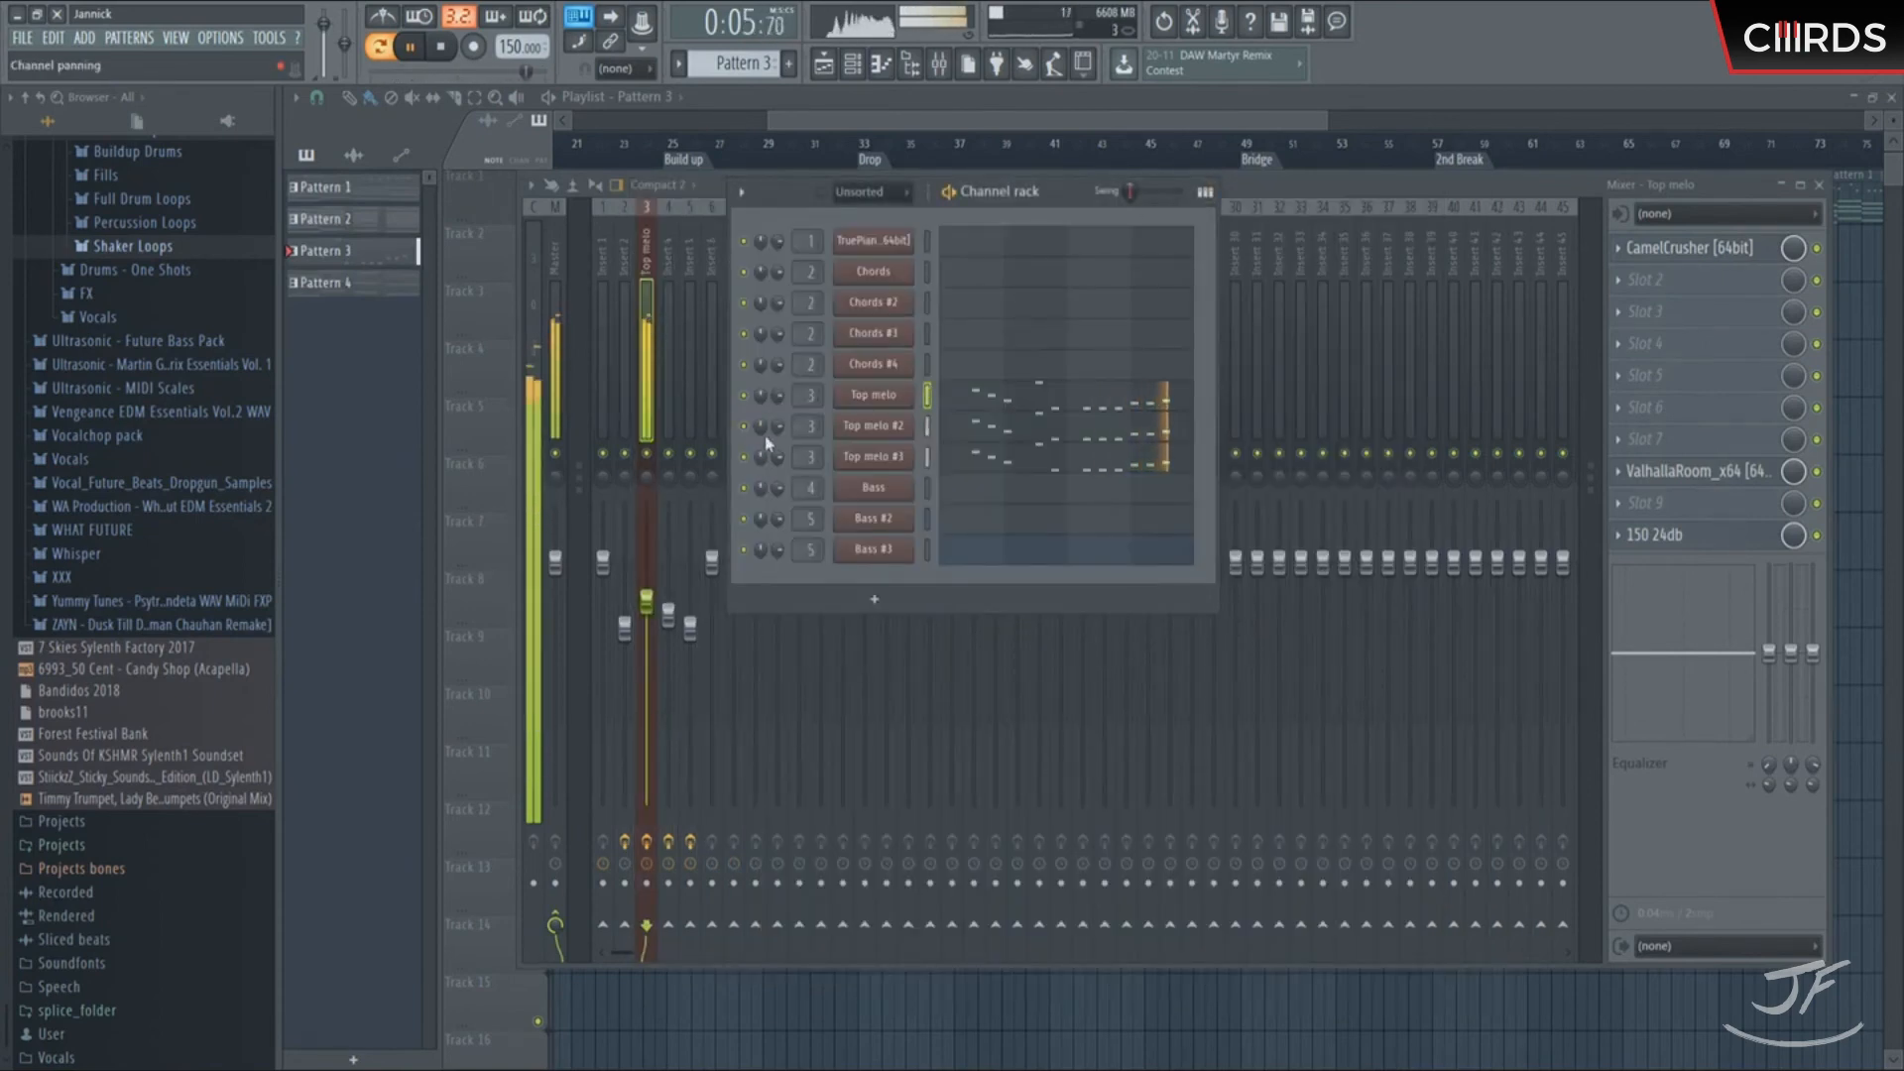
{"action": "key", "text": "F12"}
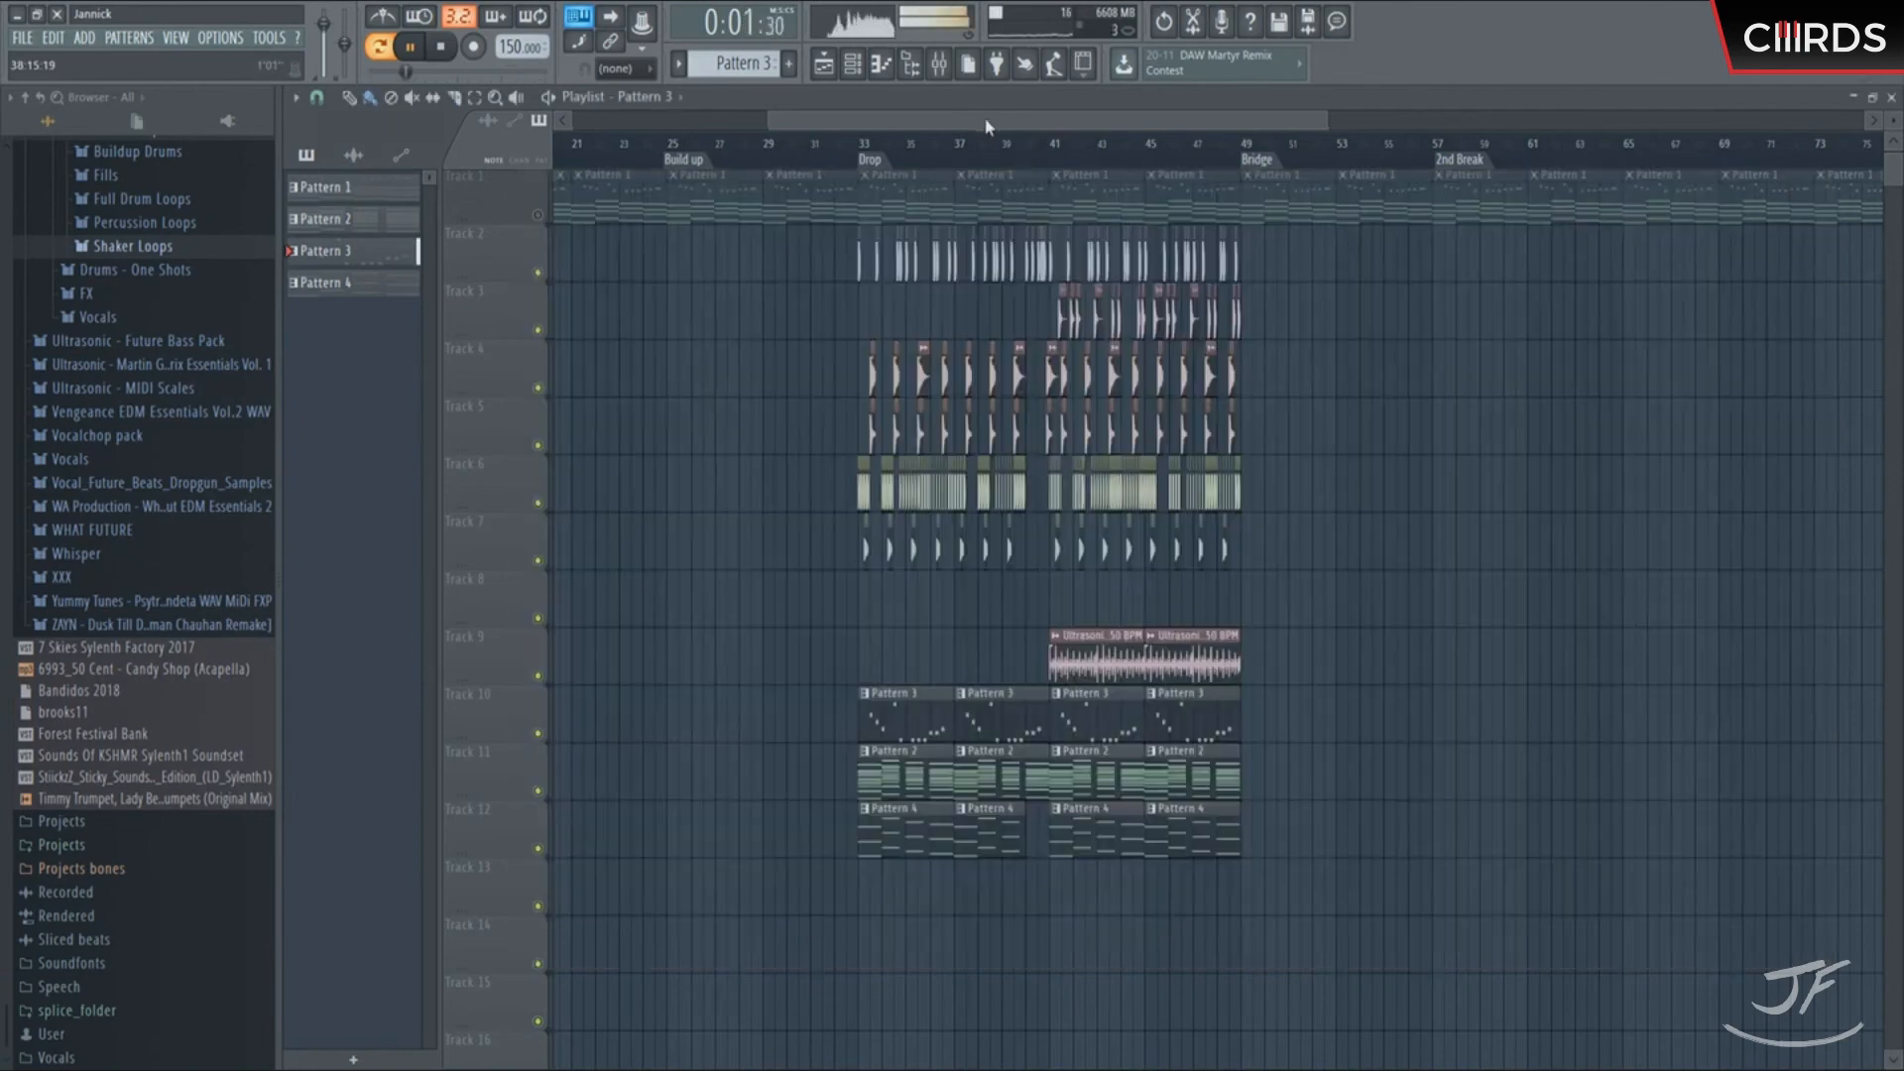
Play the drop from just before bar 33 and lower the chords' volume on mixer Insert 2
{"action": "left_click", "coordinate": [850, 144]}
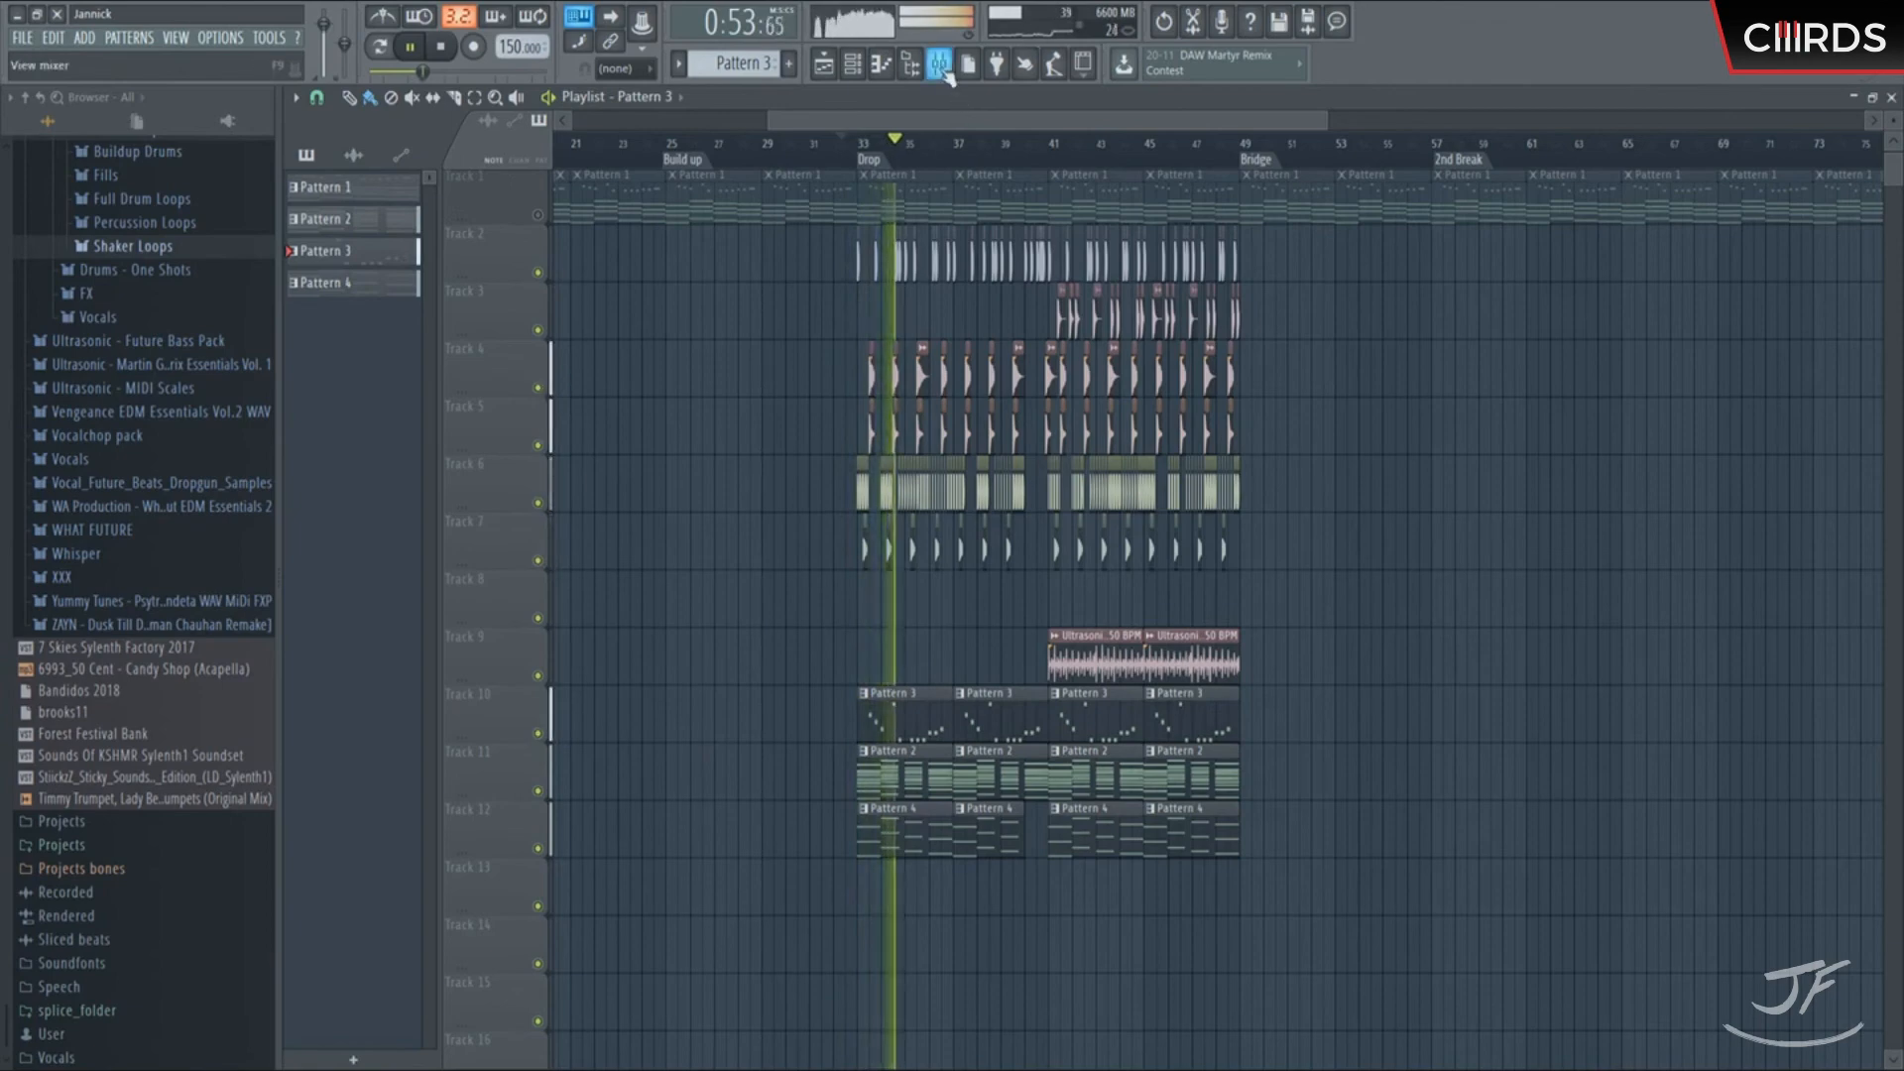
{"action": "key", "text": "F9"}
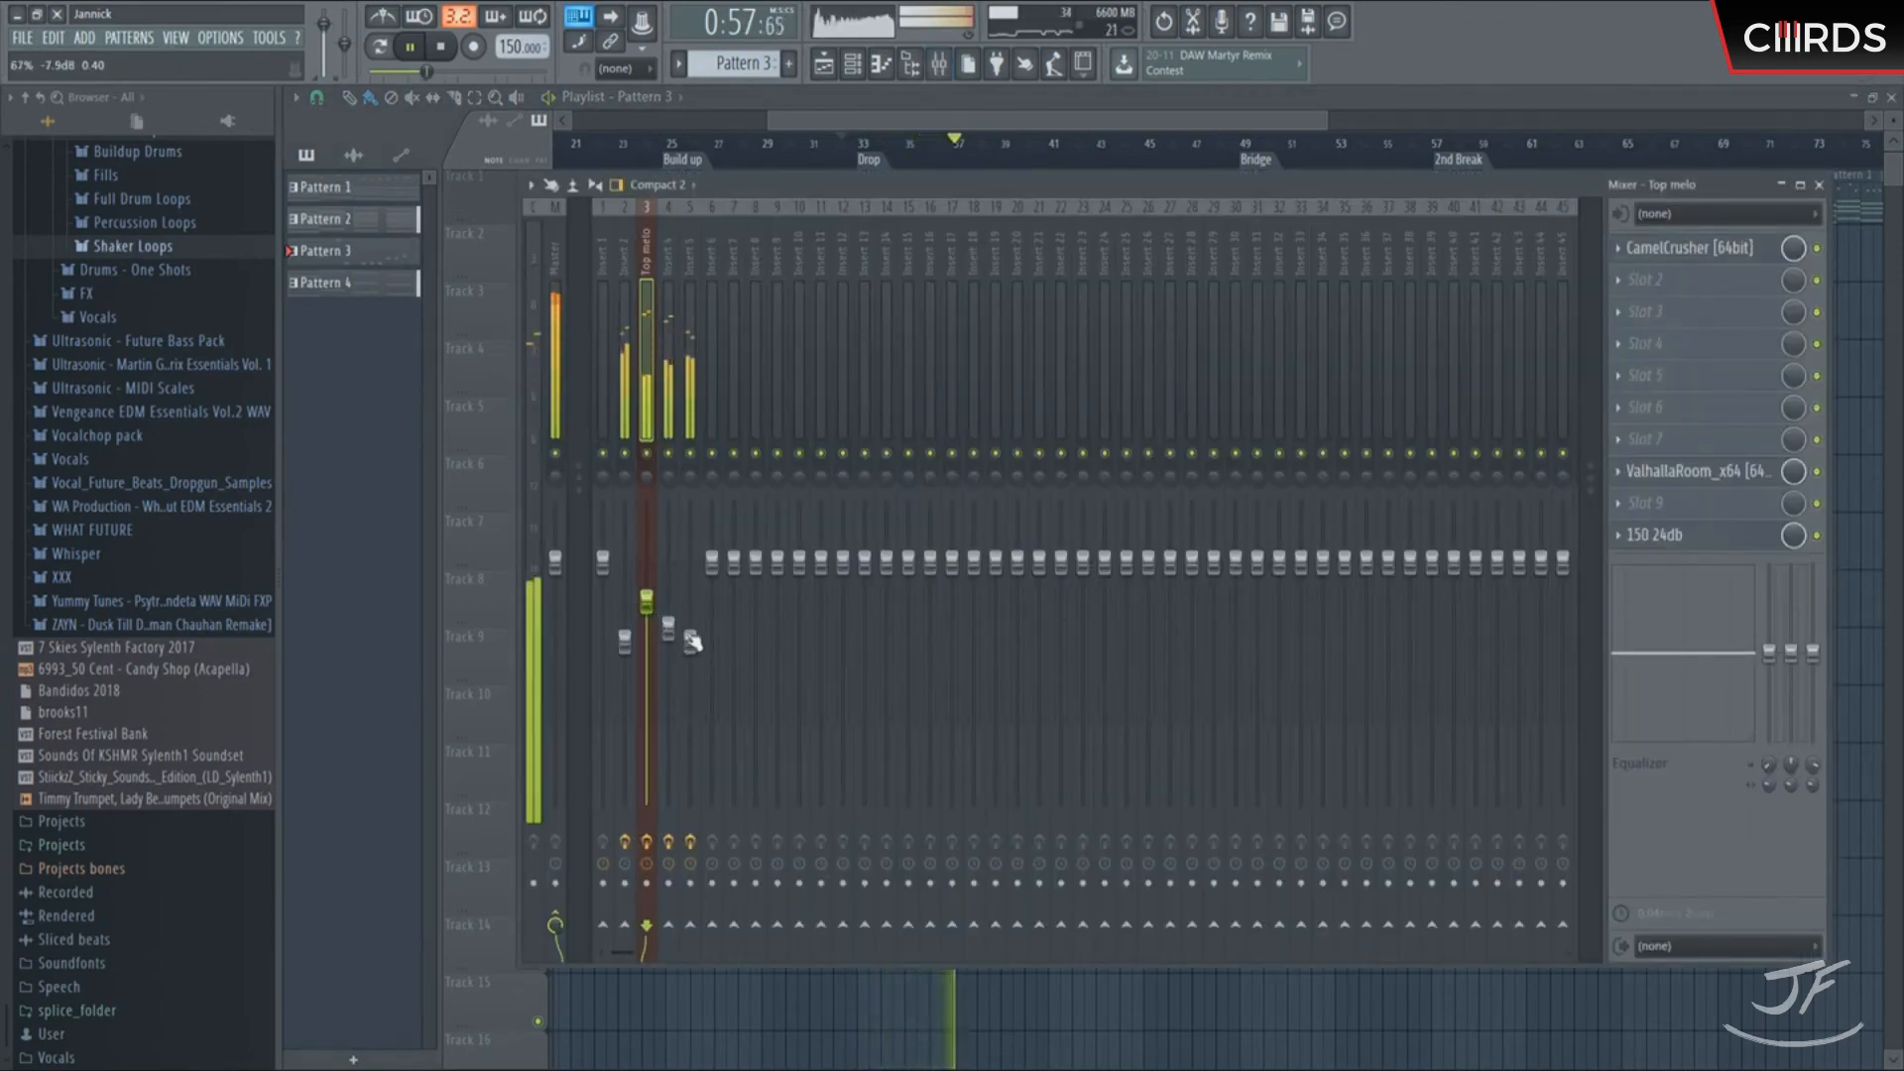
{"action": "left_click", "coordinate": [625, 640]}
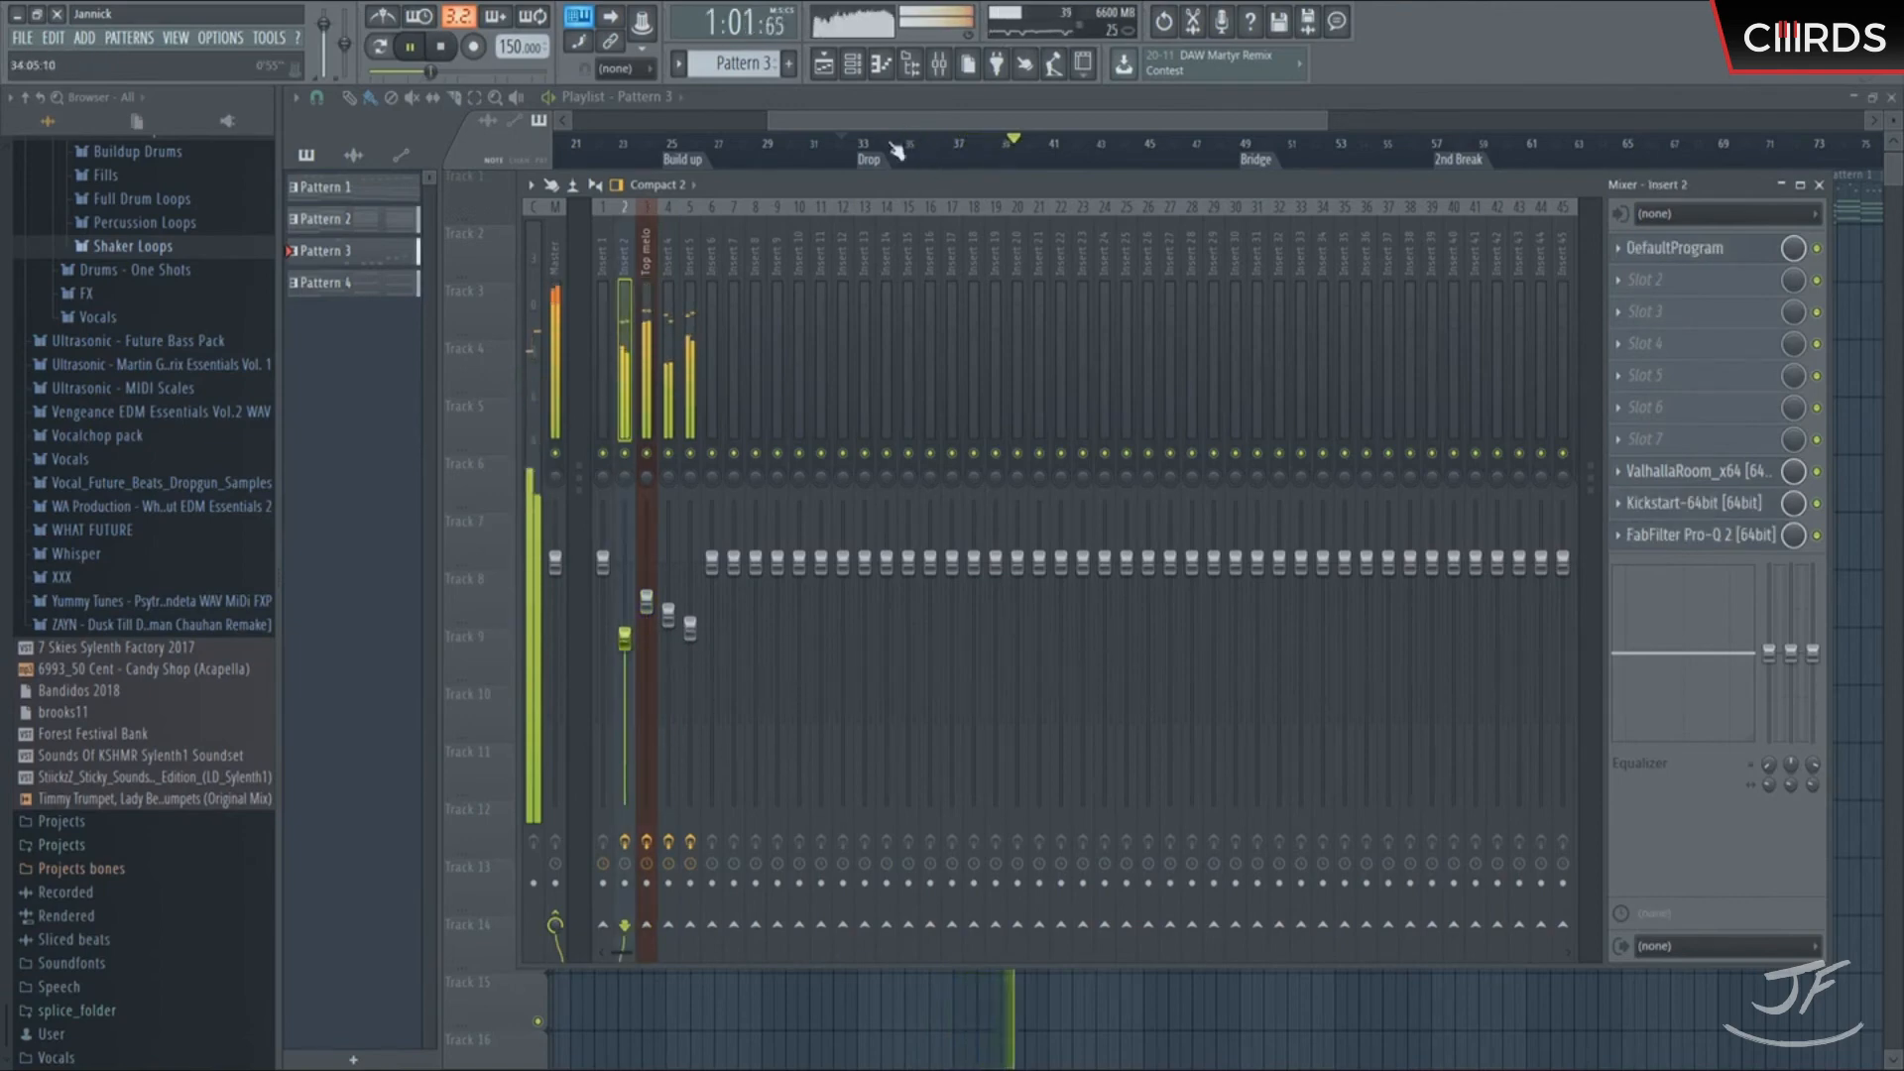
{"action": "key", "text": "F9"}
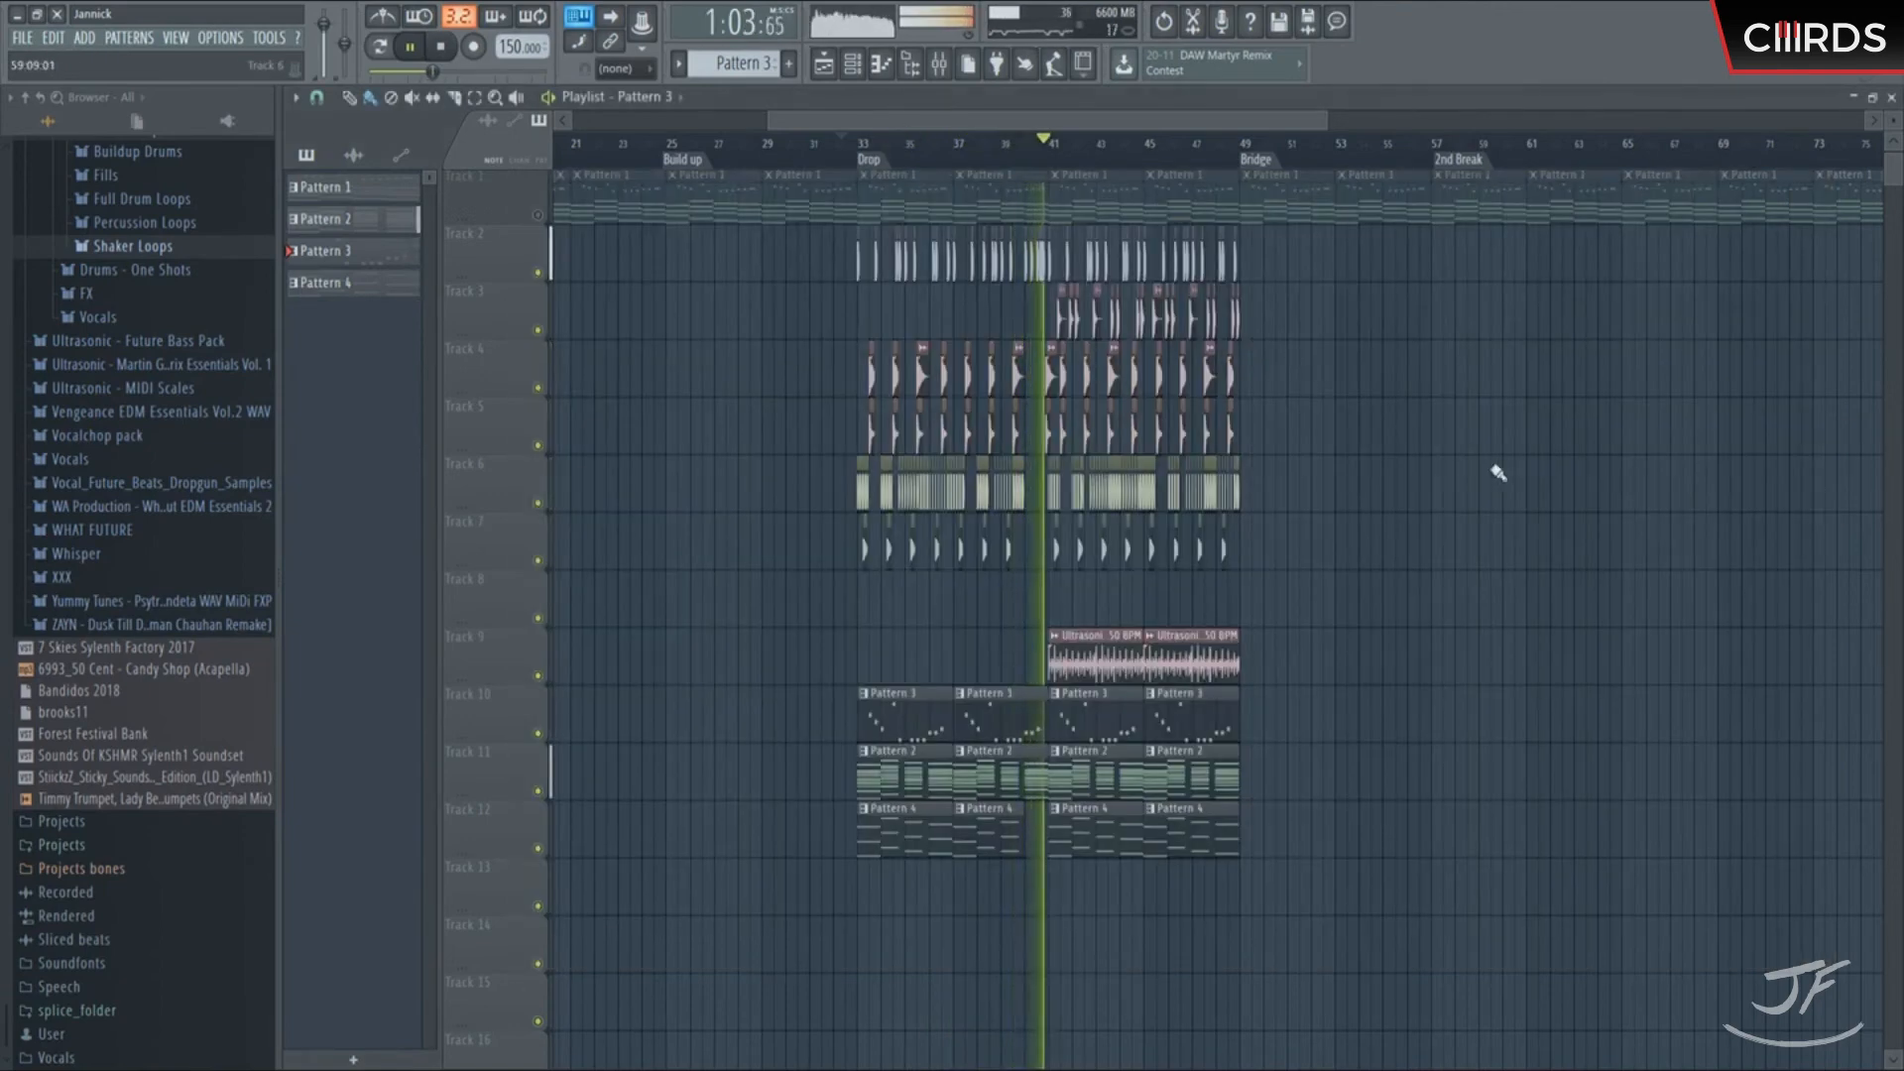
{"action": "scroll", "coordinate": [1466, 532], "scroll_direction": "down", "scroll_amount": 3}
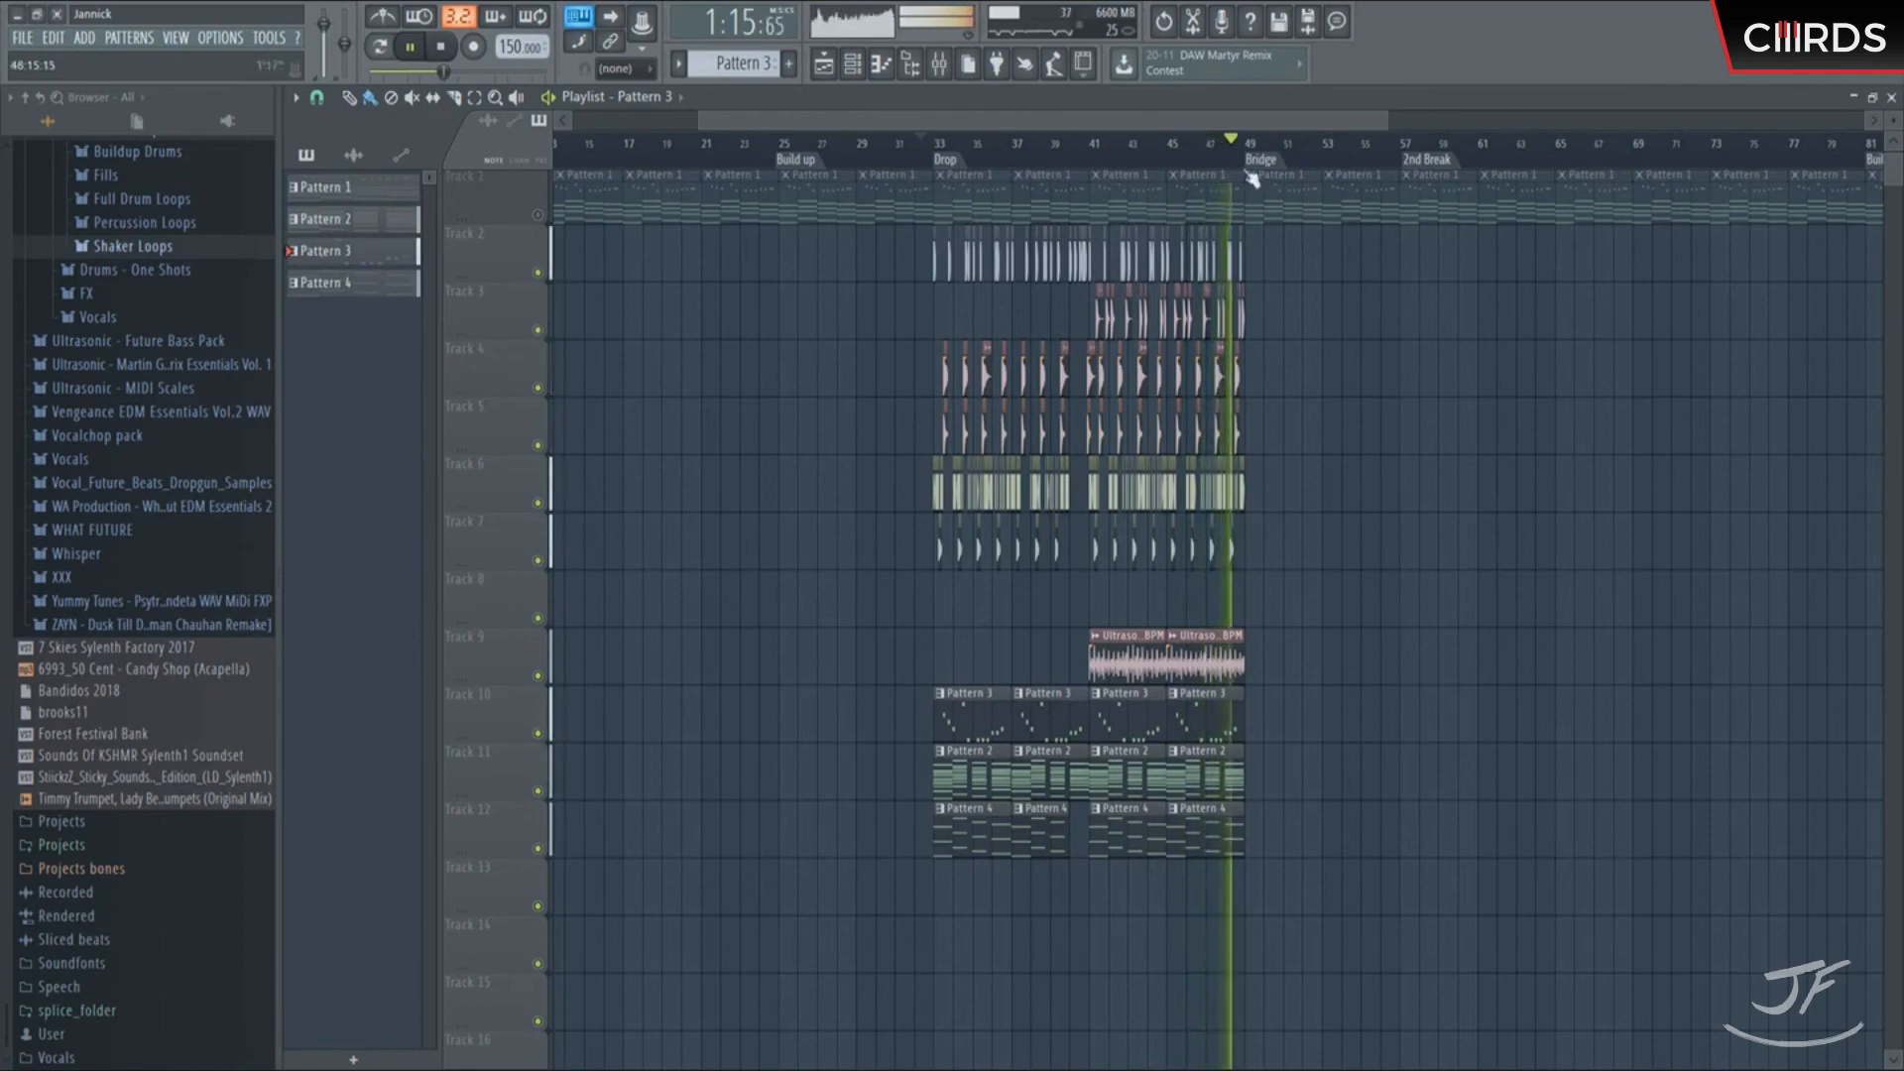
{"action": "key", "text": "space"}
Replace the Tom 25 clips on Track 3 with two Percussion Loop 16 clips from bar 41 to the Bridge
{"action": "scroll", "coordinate": [1353, 377], "scroll_direction": "up", "scroll_amount": 3}
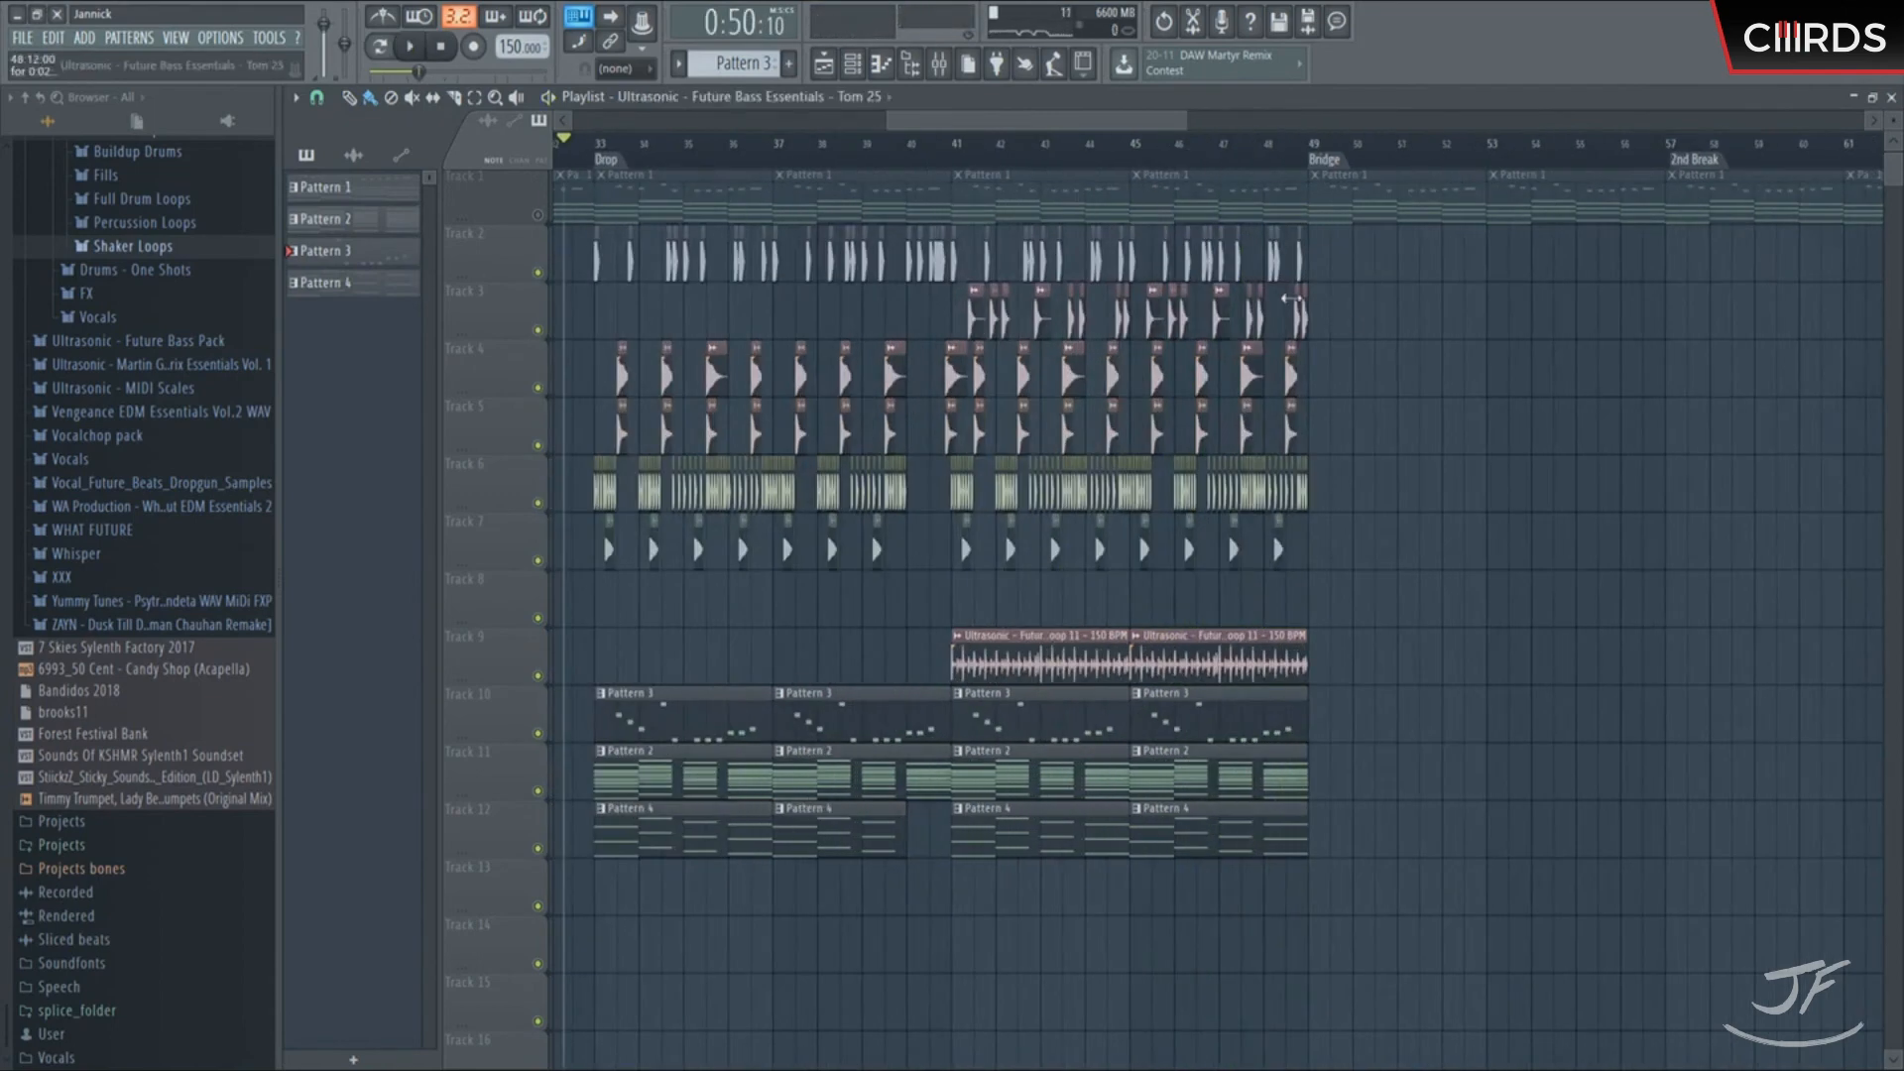
{"action": "double_click", "coordinate": [1289, 298]}
{"action": "key", "text": "Escape"}
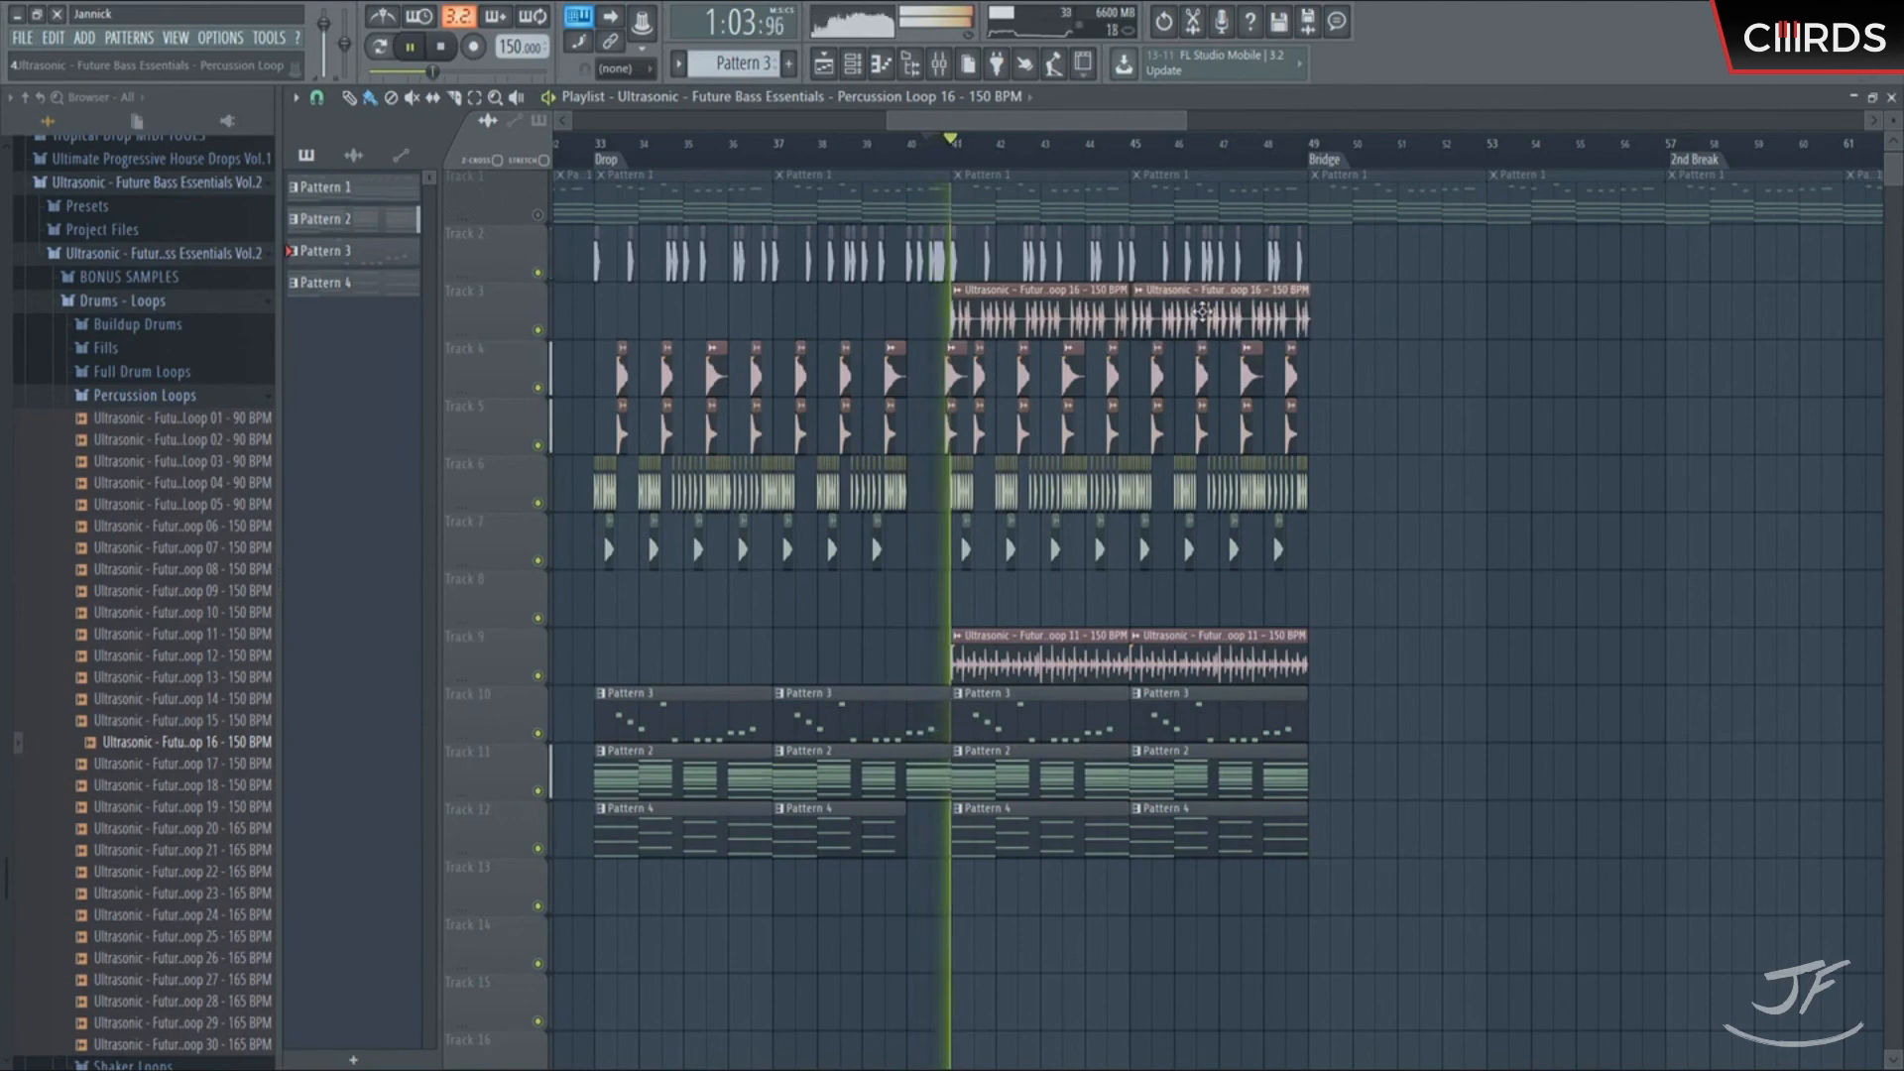
Listen to the drop's second half with Percussion Loop 16, check the loop's channel settings and stop playback
{"action": "scroll", "coordinate": [1071, 157], "scroll_direction": "up", "scroll_amount": 2}
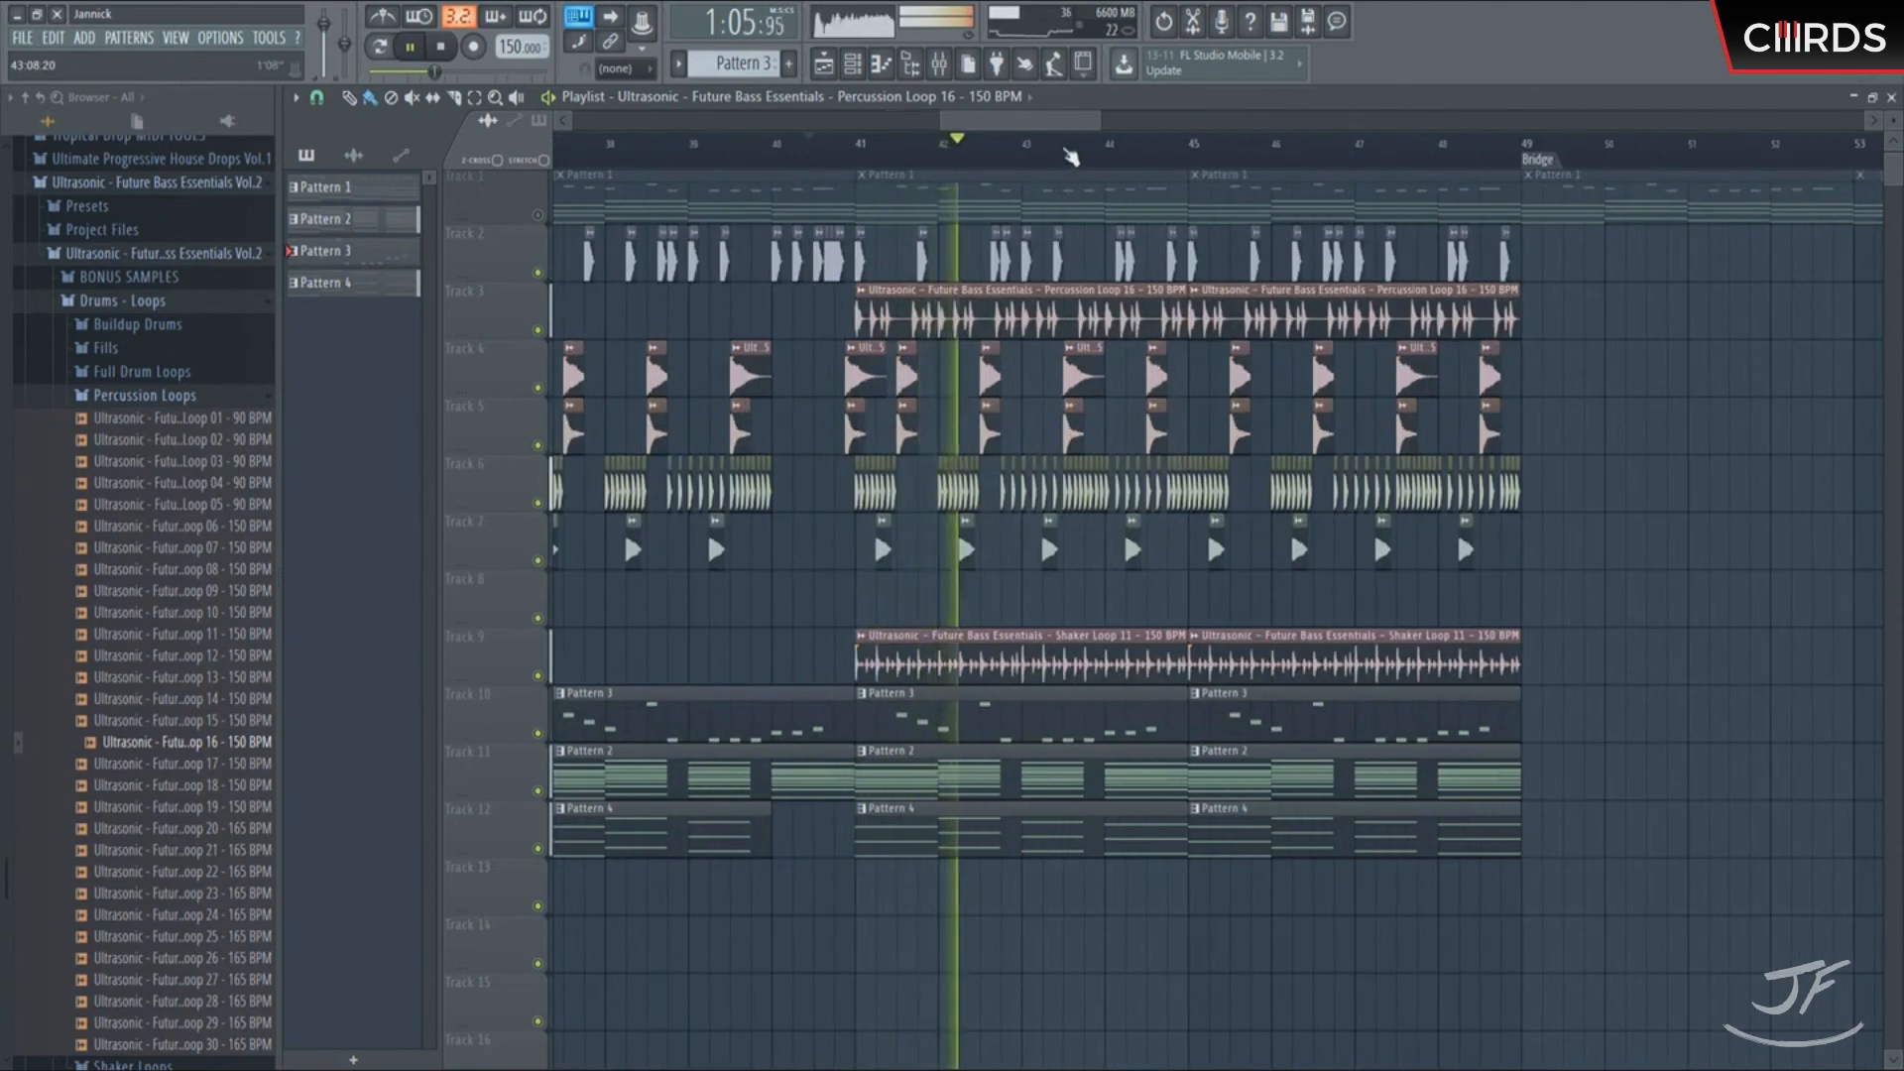
{"action": "scroll", "coordinate": [1071, 157], "scroll_direction": "up", "scroll_amount": 2}
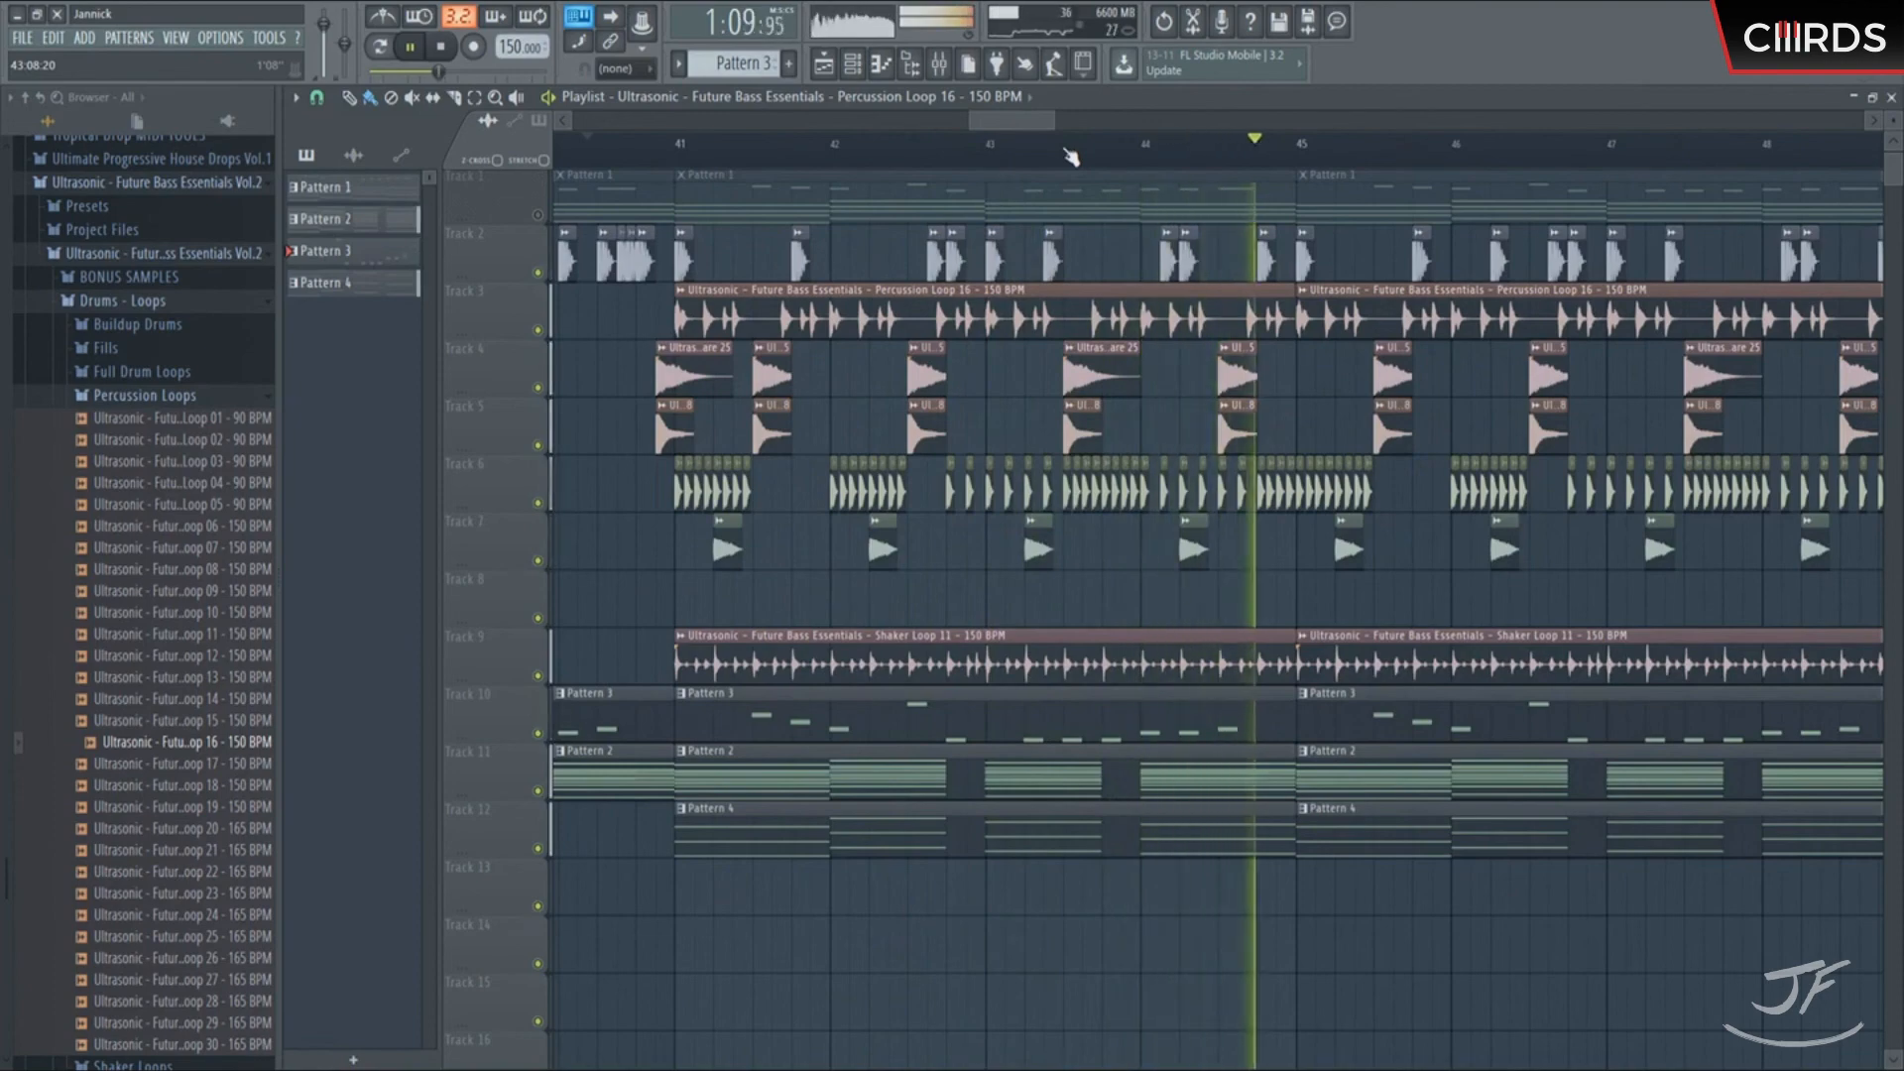
{"action": "scroll", "coordinate": [1071, 156], "scroll_direction": "down", "scroll_amount": 2}
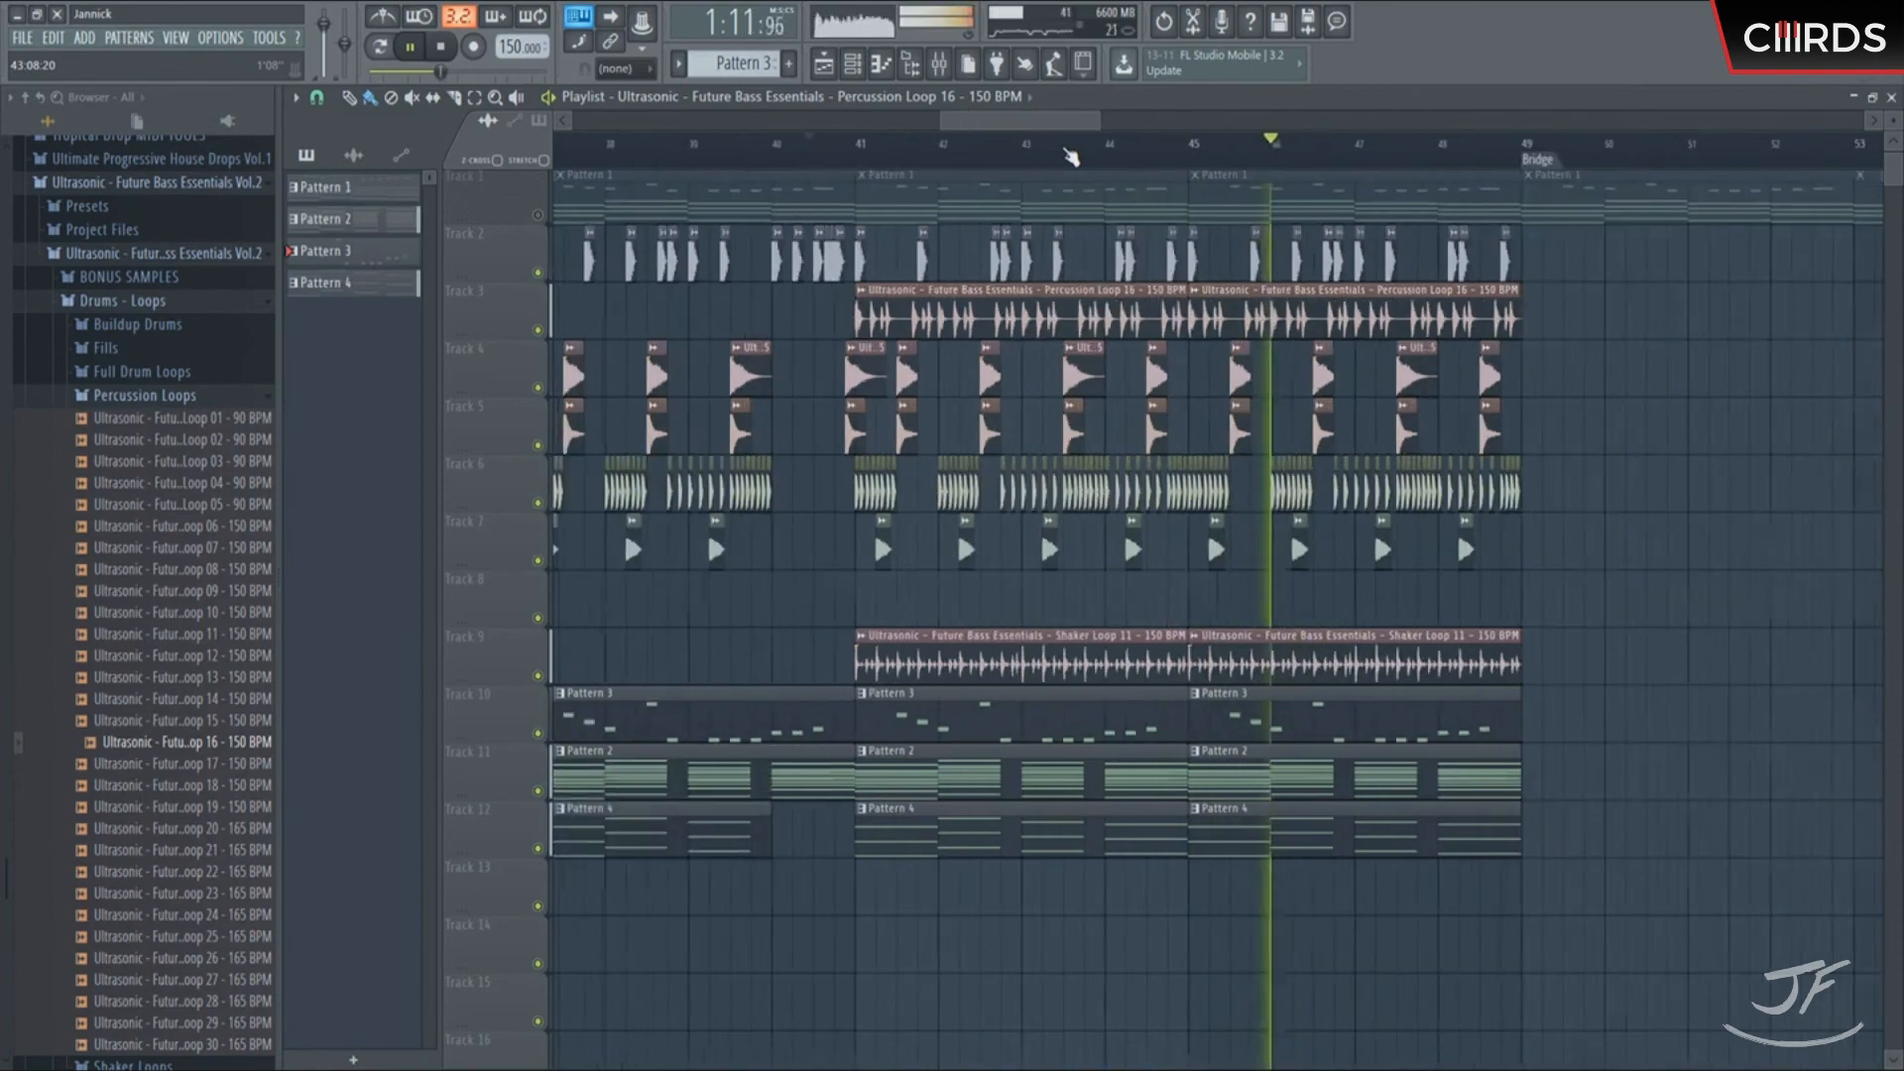
{"action": "scroll", "coordinate": [1071, 157], "scroll_direction": "down", "scroll_amount": 2}
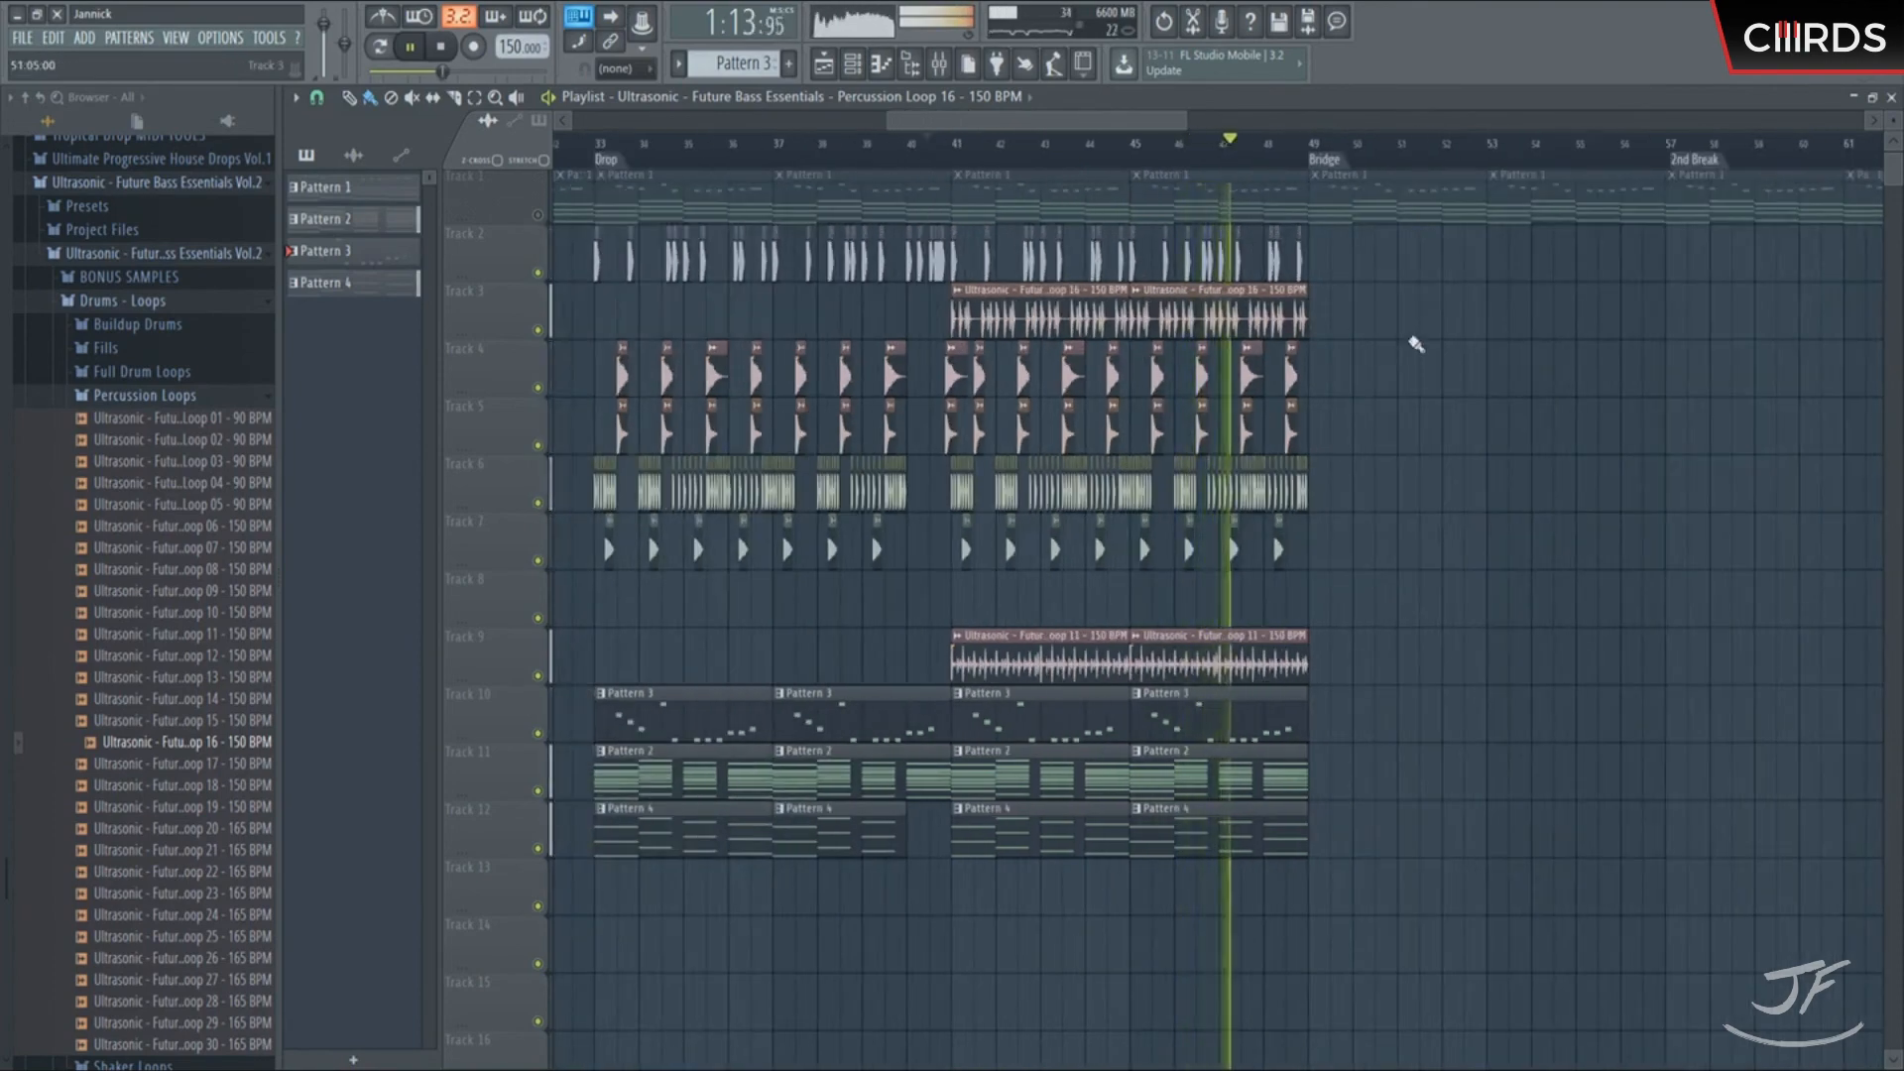
{"action": "double_click", "coordinate": [1257, 314]}
{"action": "left_click", "coordinate": [836, 194]}
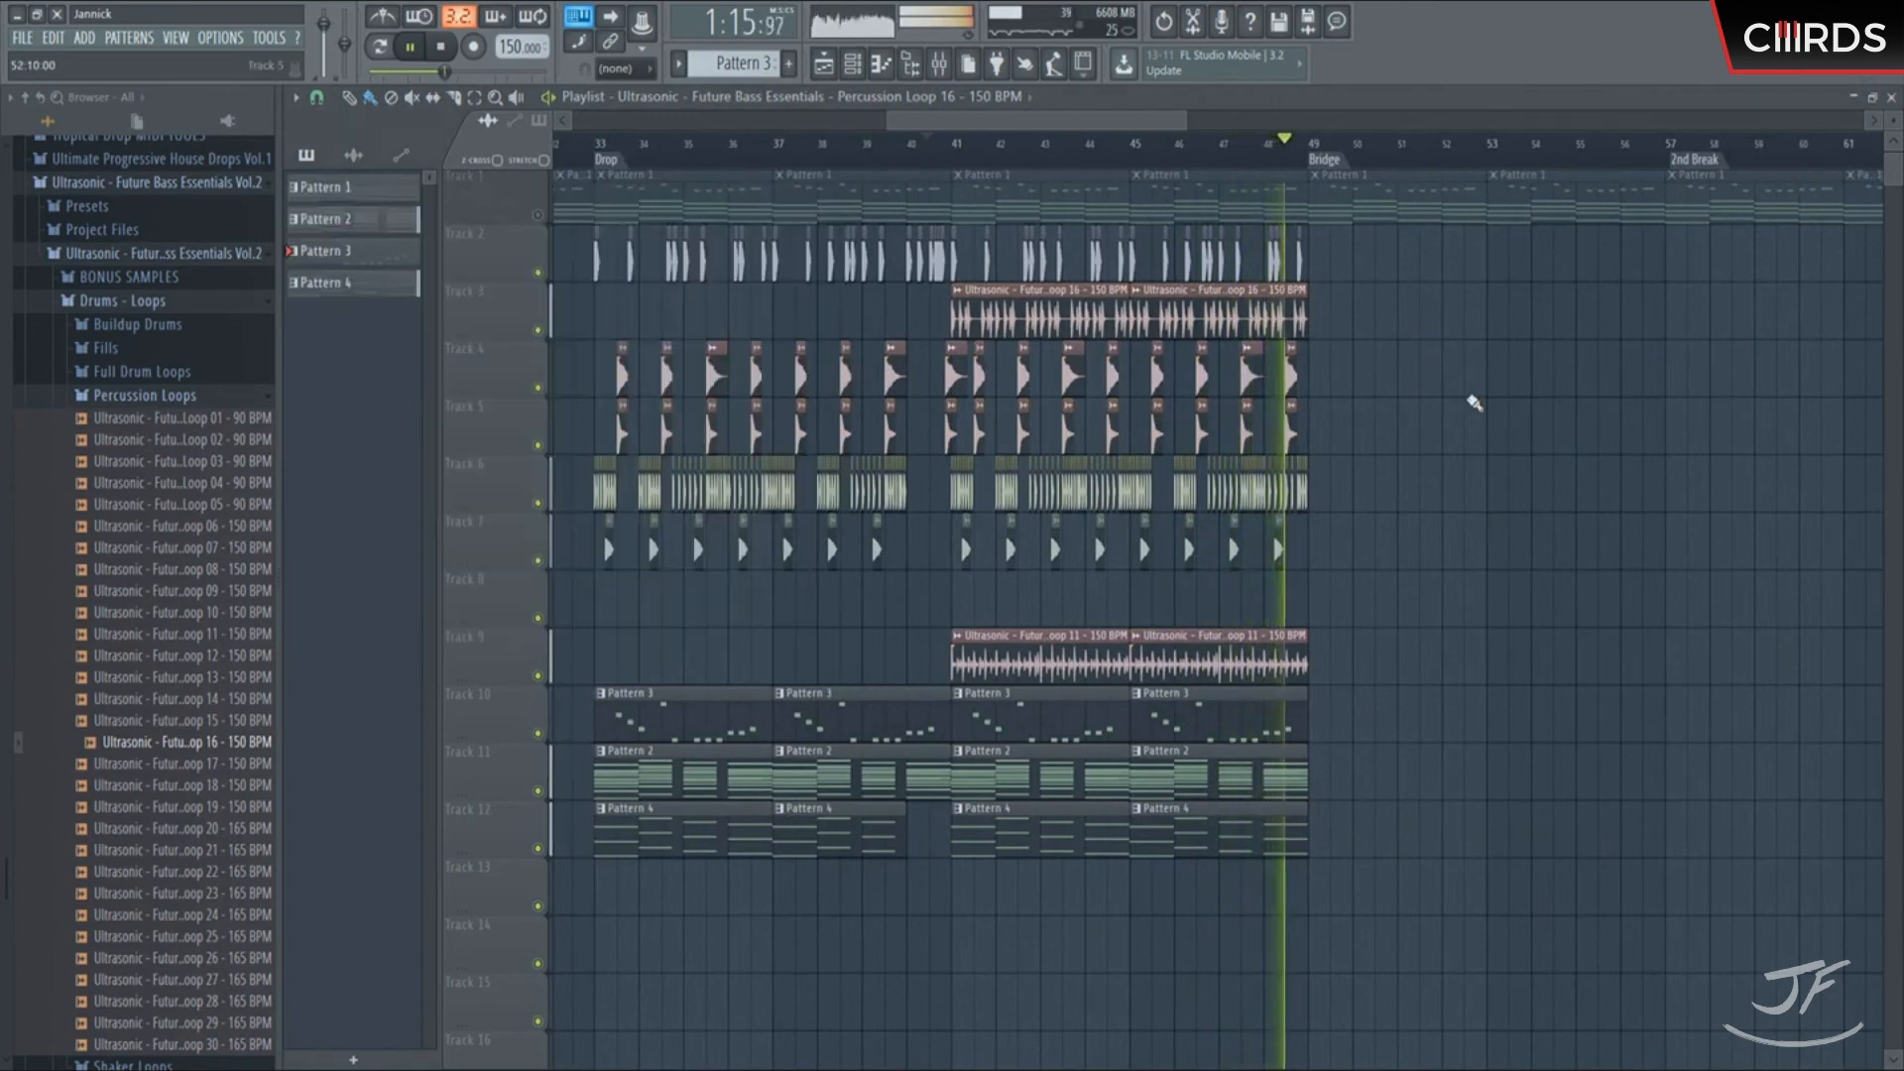
{"action": "key", "text": "space"}
Move both Percussion Loop 16 clips from Track 3 down to Track 8, above the shaker loops, and deselect them
{"action": "left_click_drag", "start_coordinate": [1345, 317], "coordinate": [993, 313]}
{"action": "key", "text": "shift+Down"}
{"action": "key", "text": "shift+Down"}
{"action": "key", "text": "shift+Down"}
{"action": "key", "text": "shift+Down"}
{"action": "key", "text": "shift+Down"}
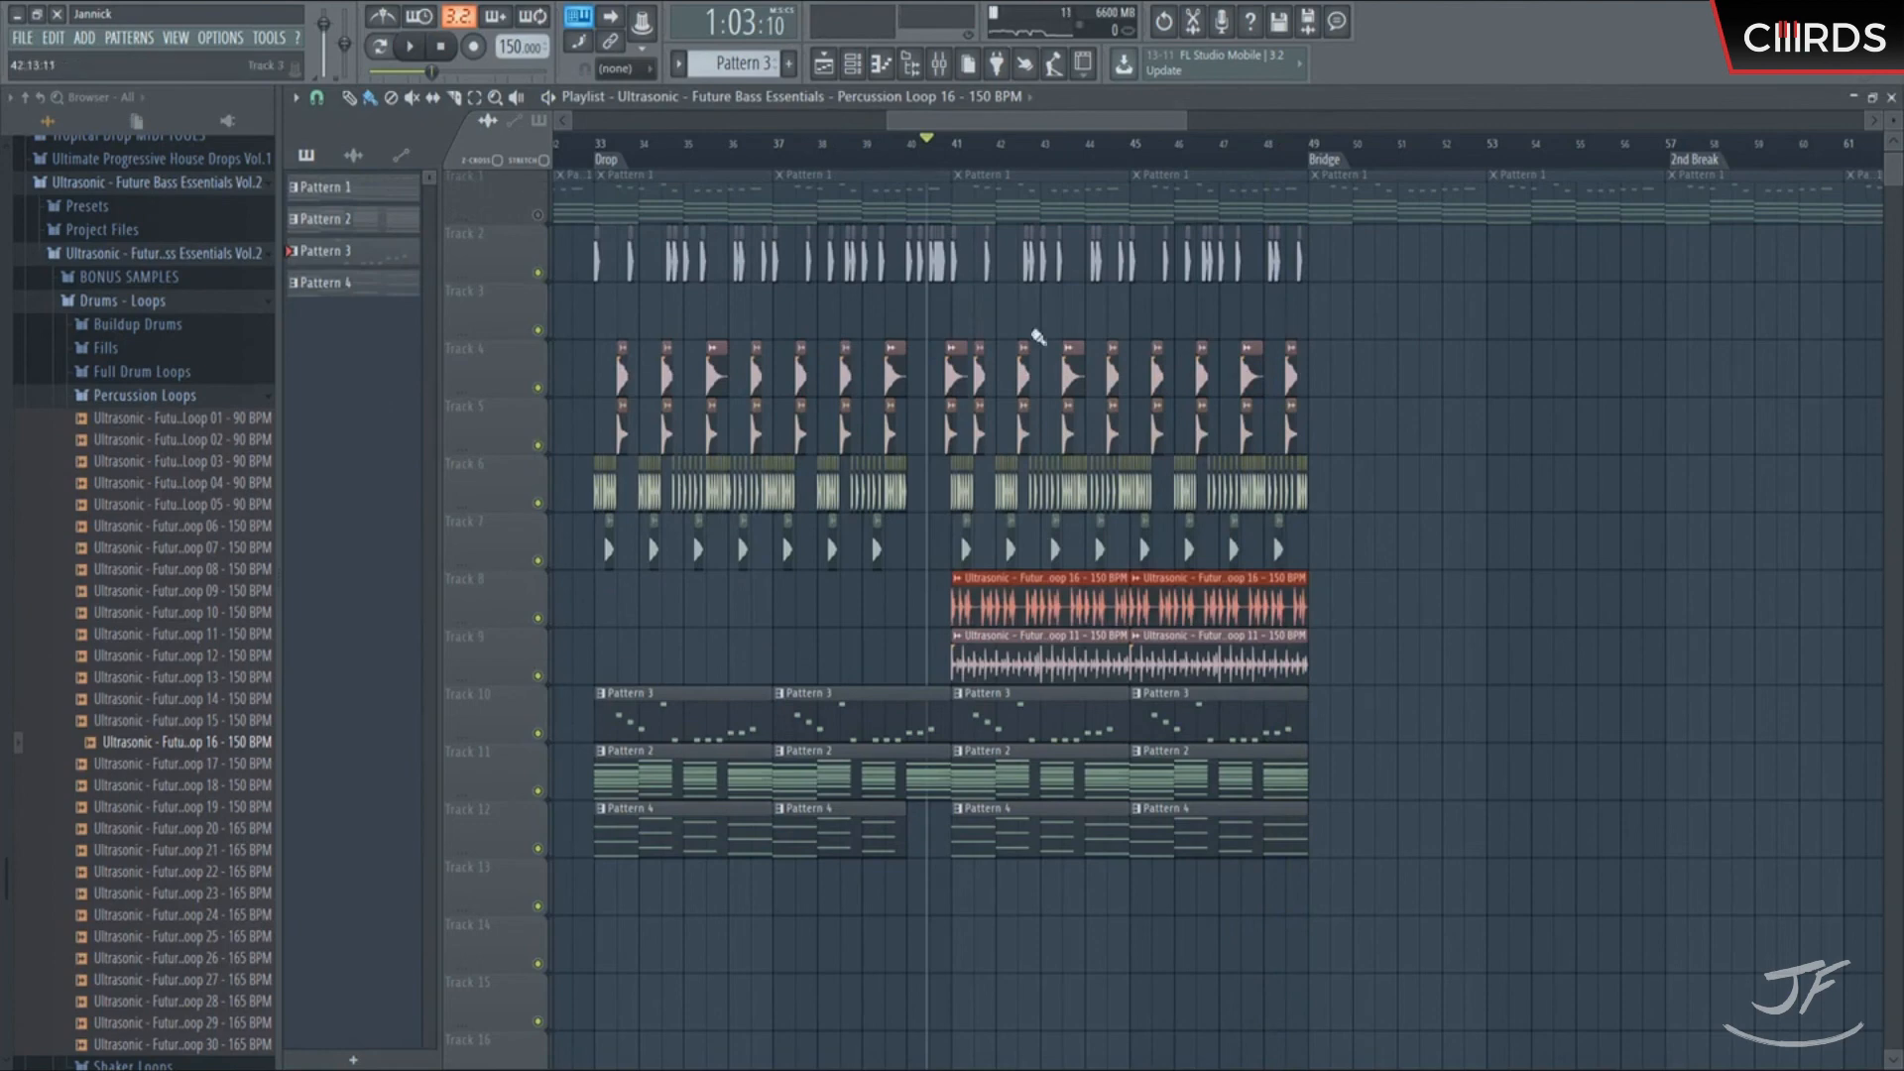
{"action": "left_click", "coordinate": [1401, 570]}
Add Vocal Shot 14 and Vocal Shot 18 - Hey clips from the sample pack to Track 10 throughout the drop
{"action": "left_click", "coordinate": [191, 400]}
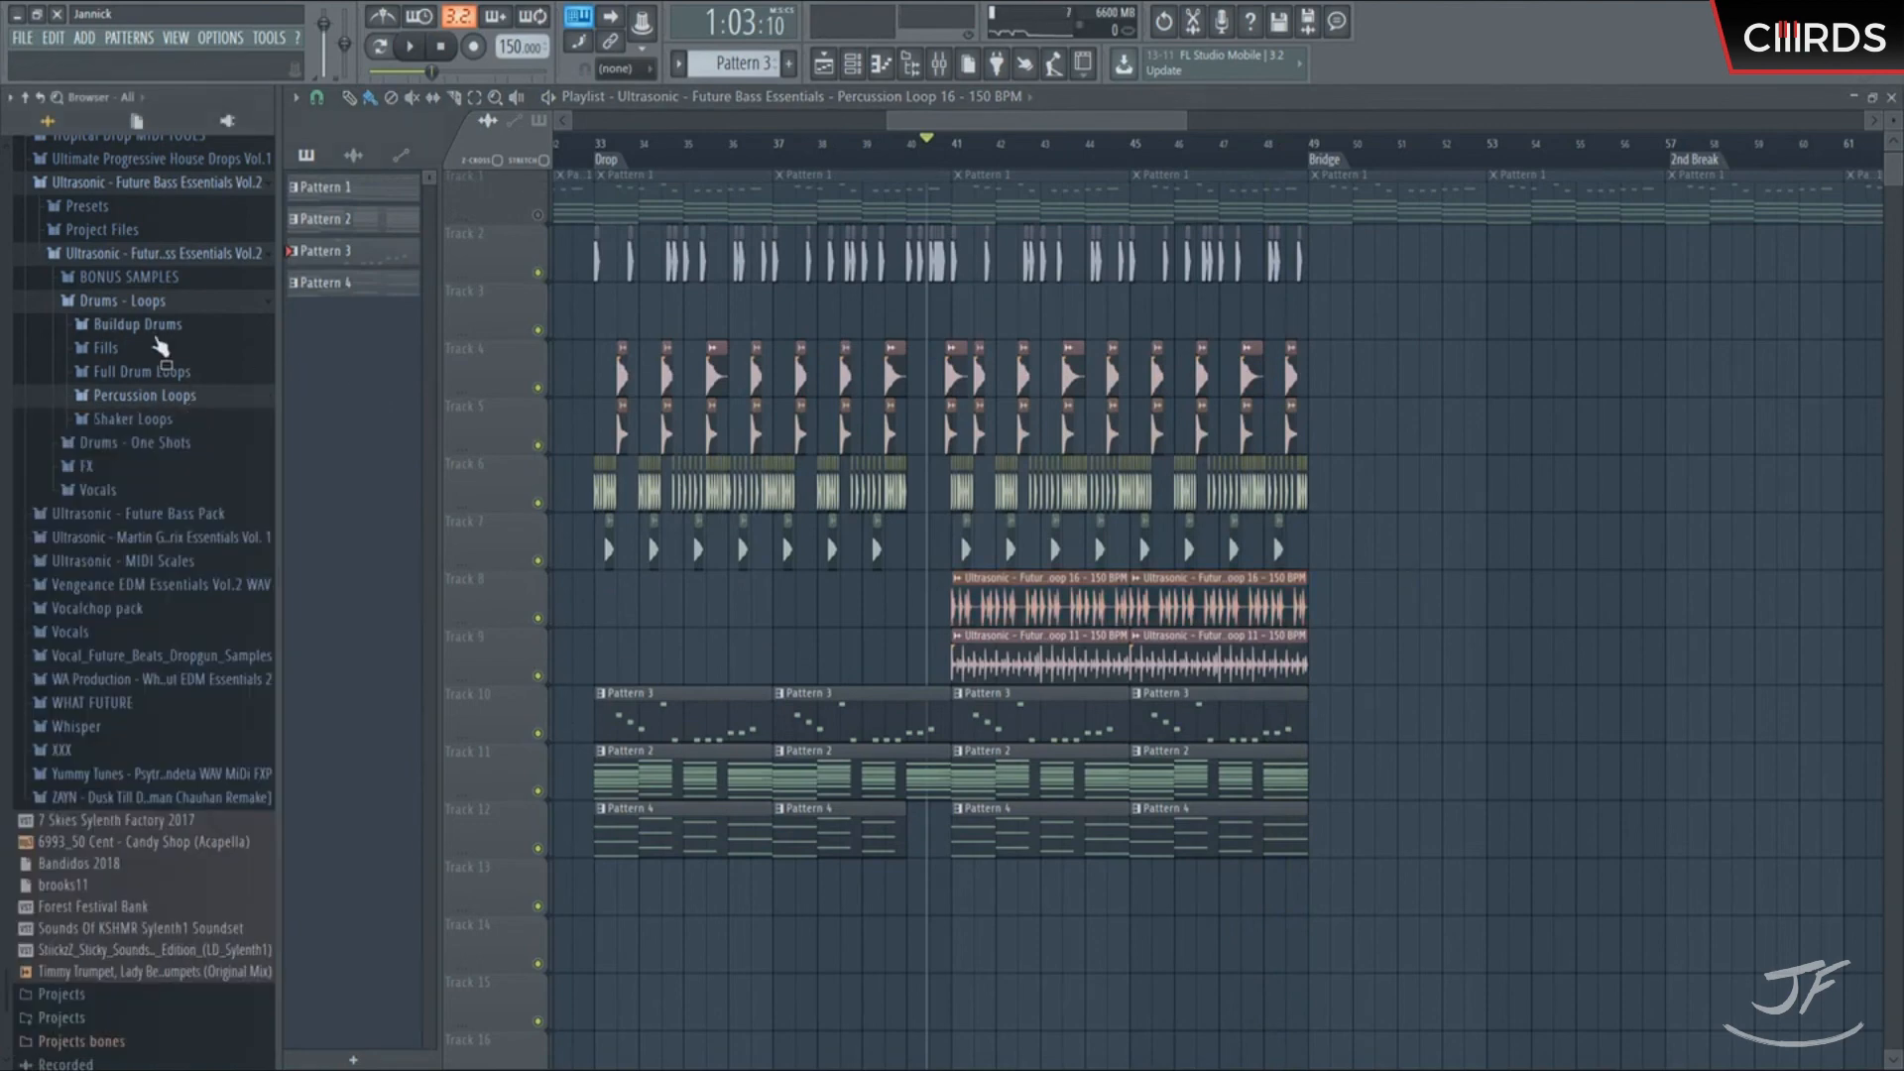
{"action": "left_click", "coordinate": [154, 347]}
{"action": "scroll", "coordinate": [1190, 176], "scroll_direction": "down", "scroll_amount": 4}
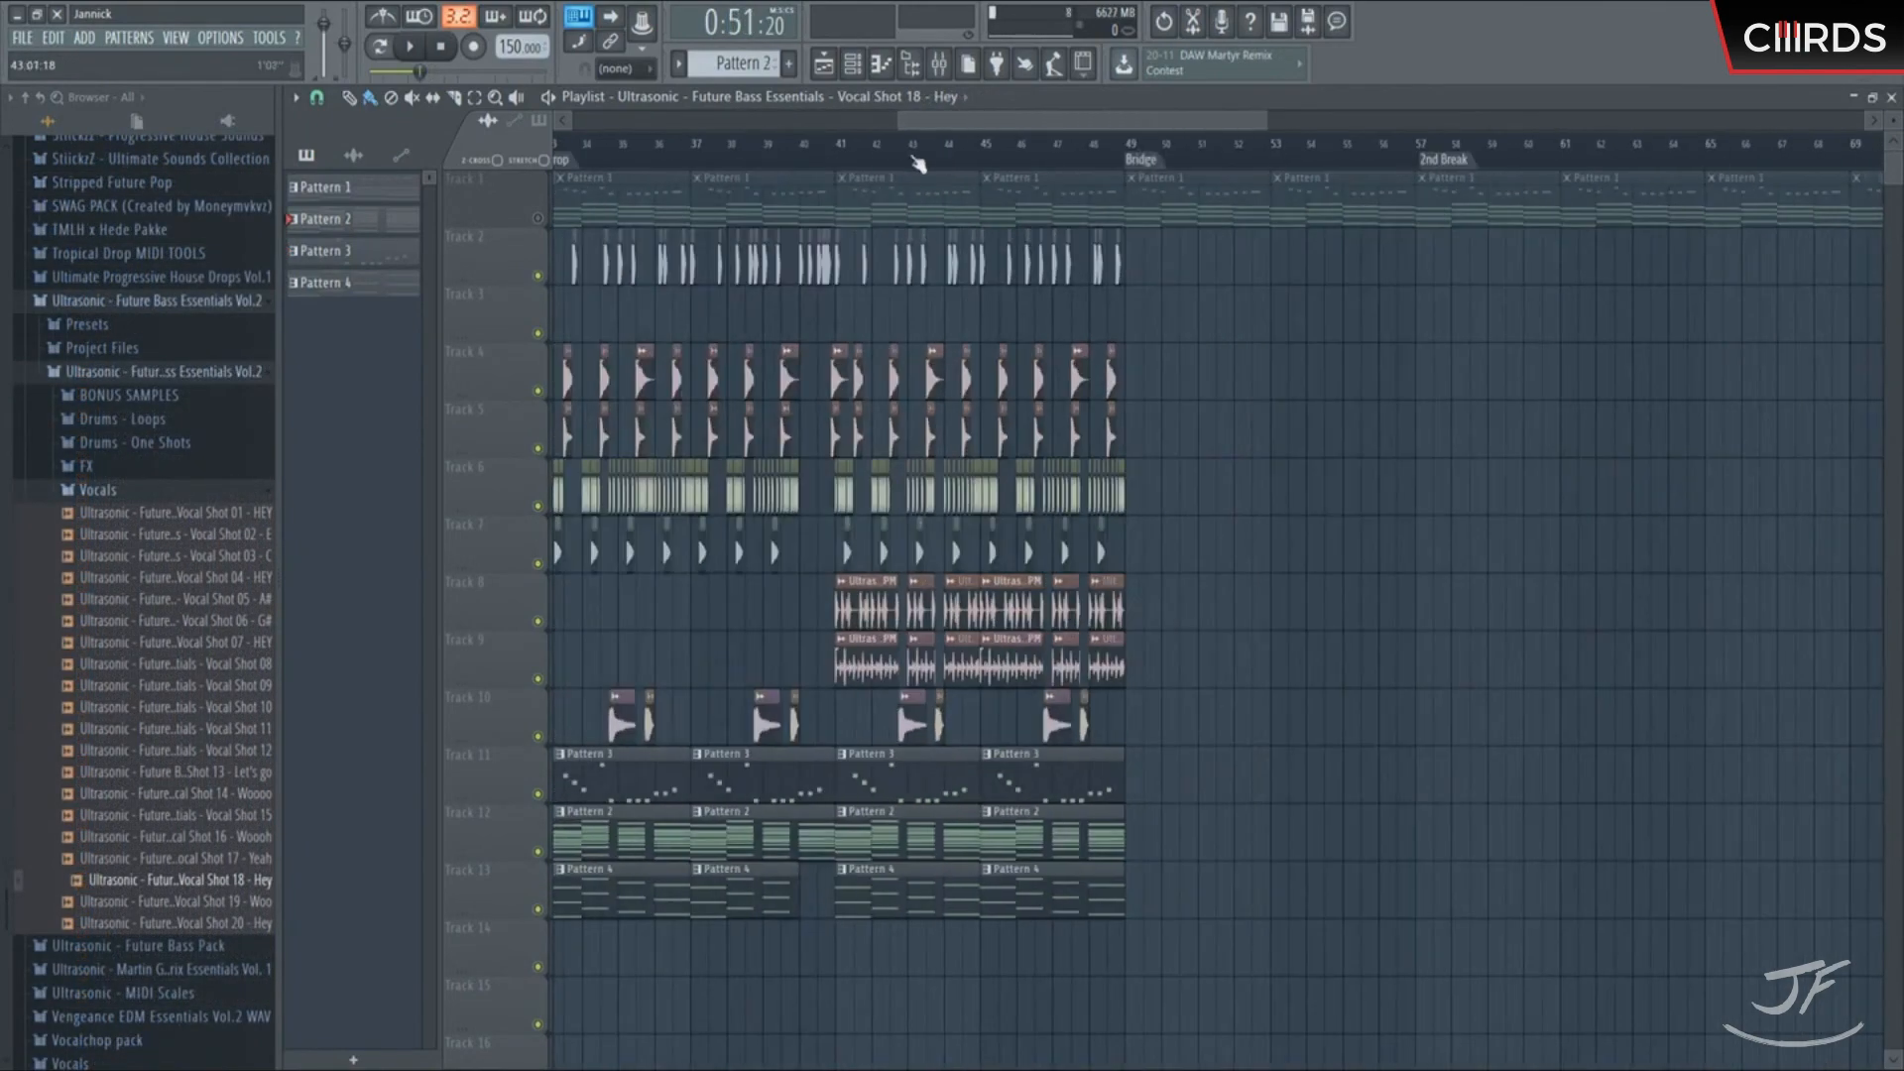
Delete the Closed Hi-Hat 03 clips on Track 6 above the Hey vocal shot just before bar 36
{"action": "scroll", "coordinate": [612, 165], "scroll_direction": "down", "scroll_amount": 2}
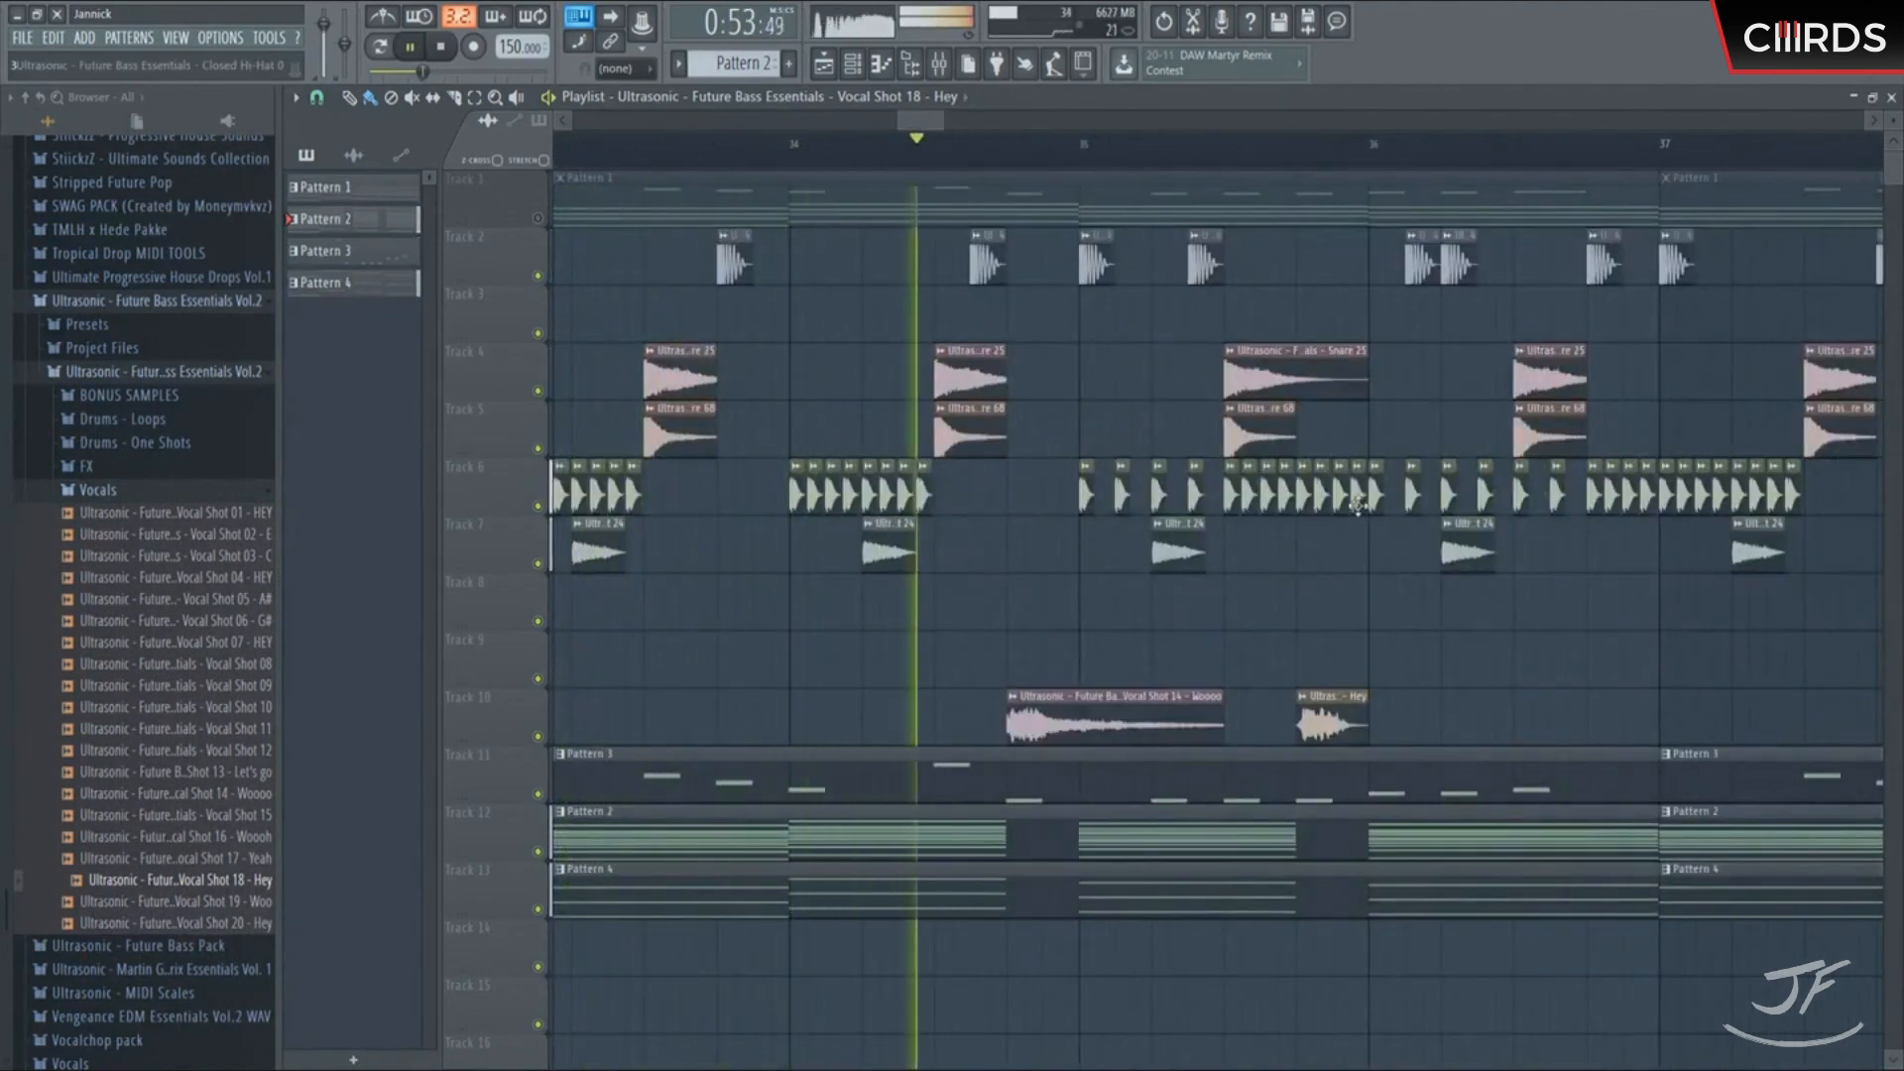
{"action": "right_click", "coordinate": [1301, 493]}
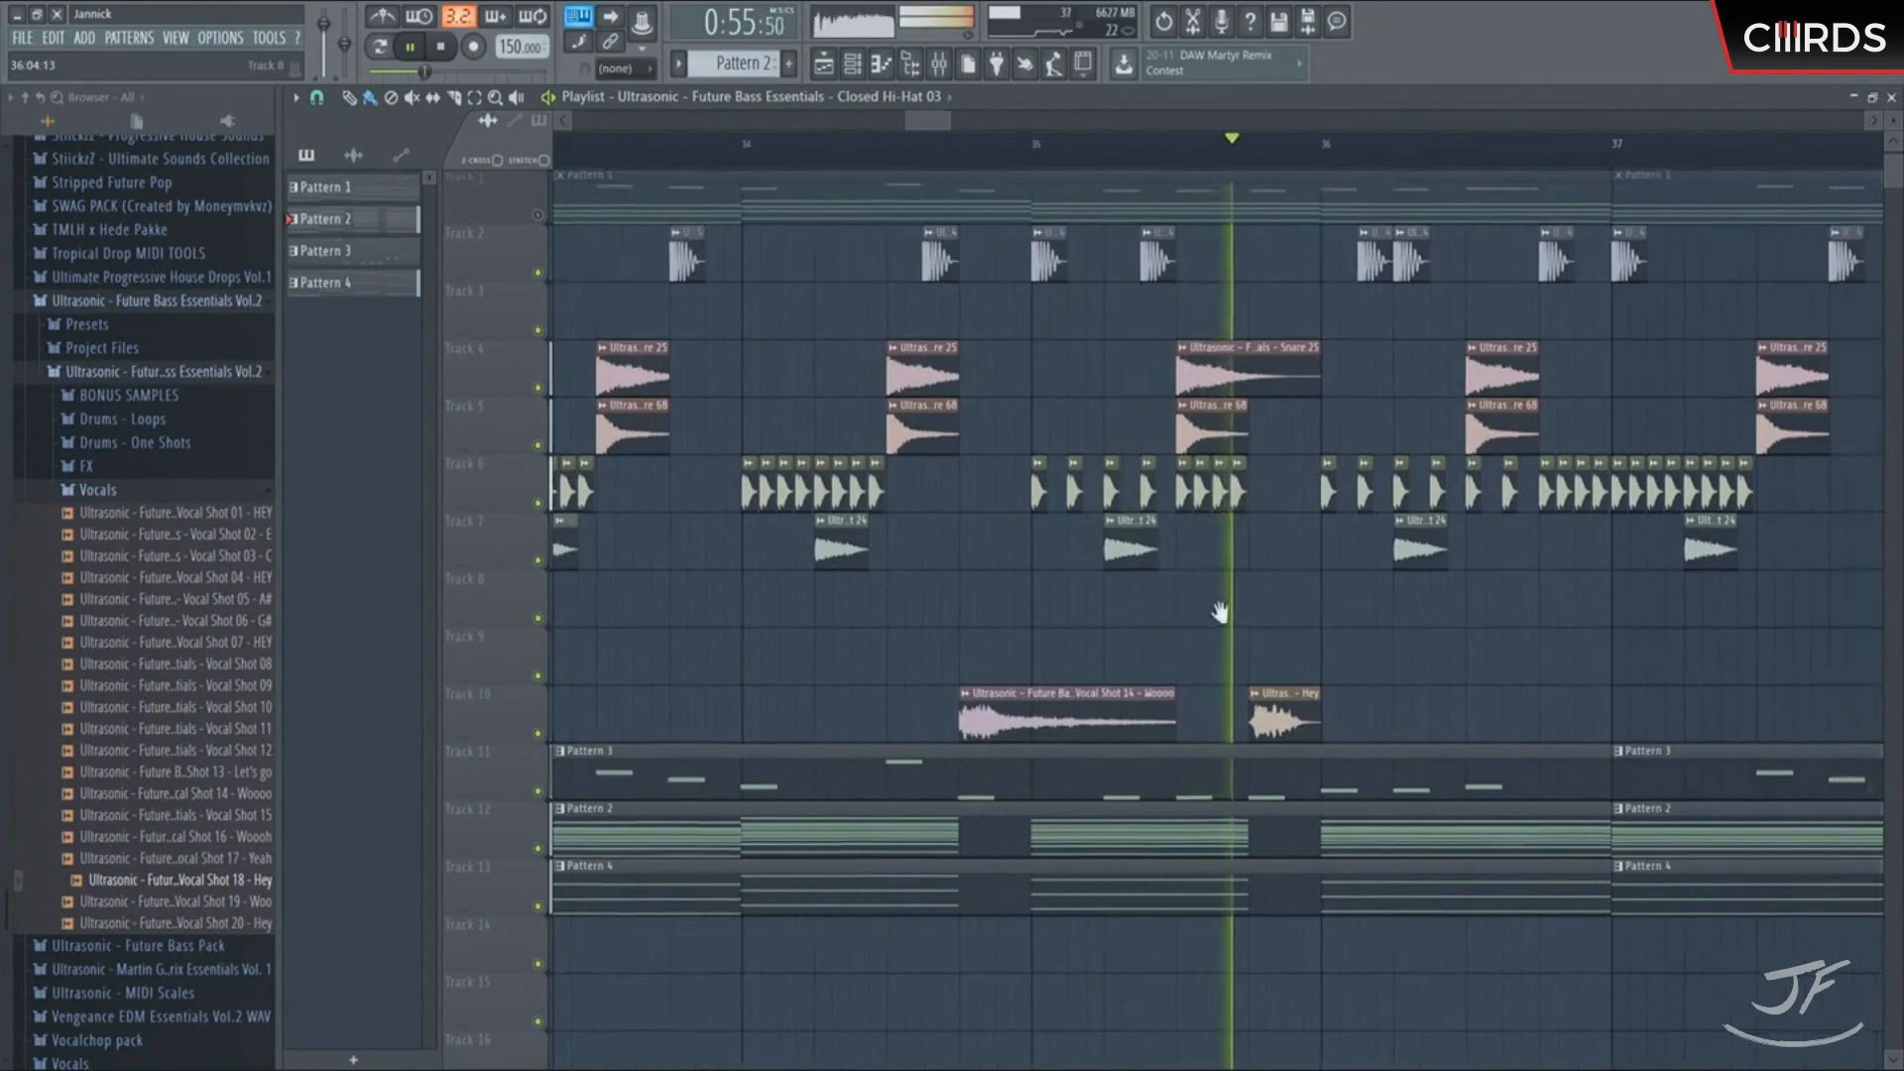
{"action": "scroll", "coordinate": [904, 285], "scroll_direction": "down", "scroll_amount": 2}
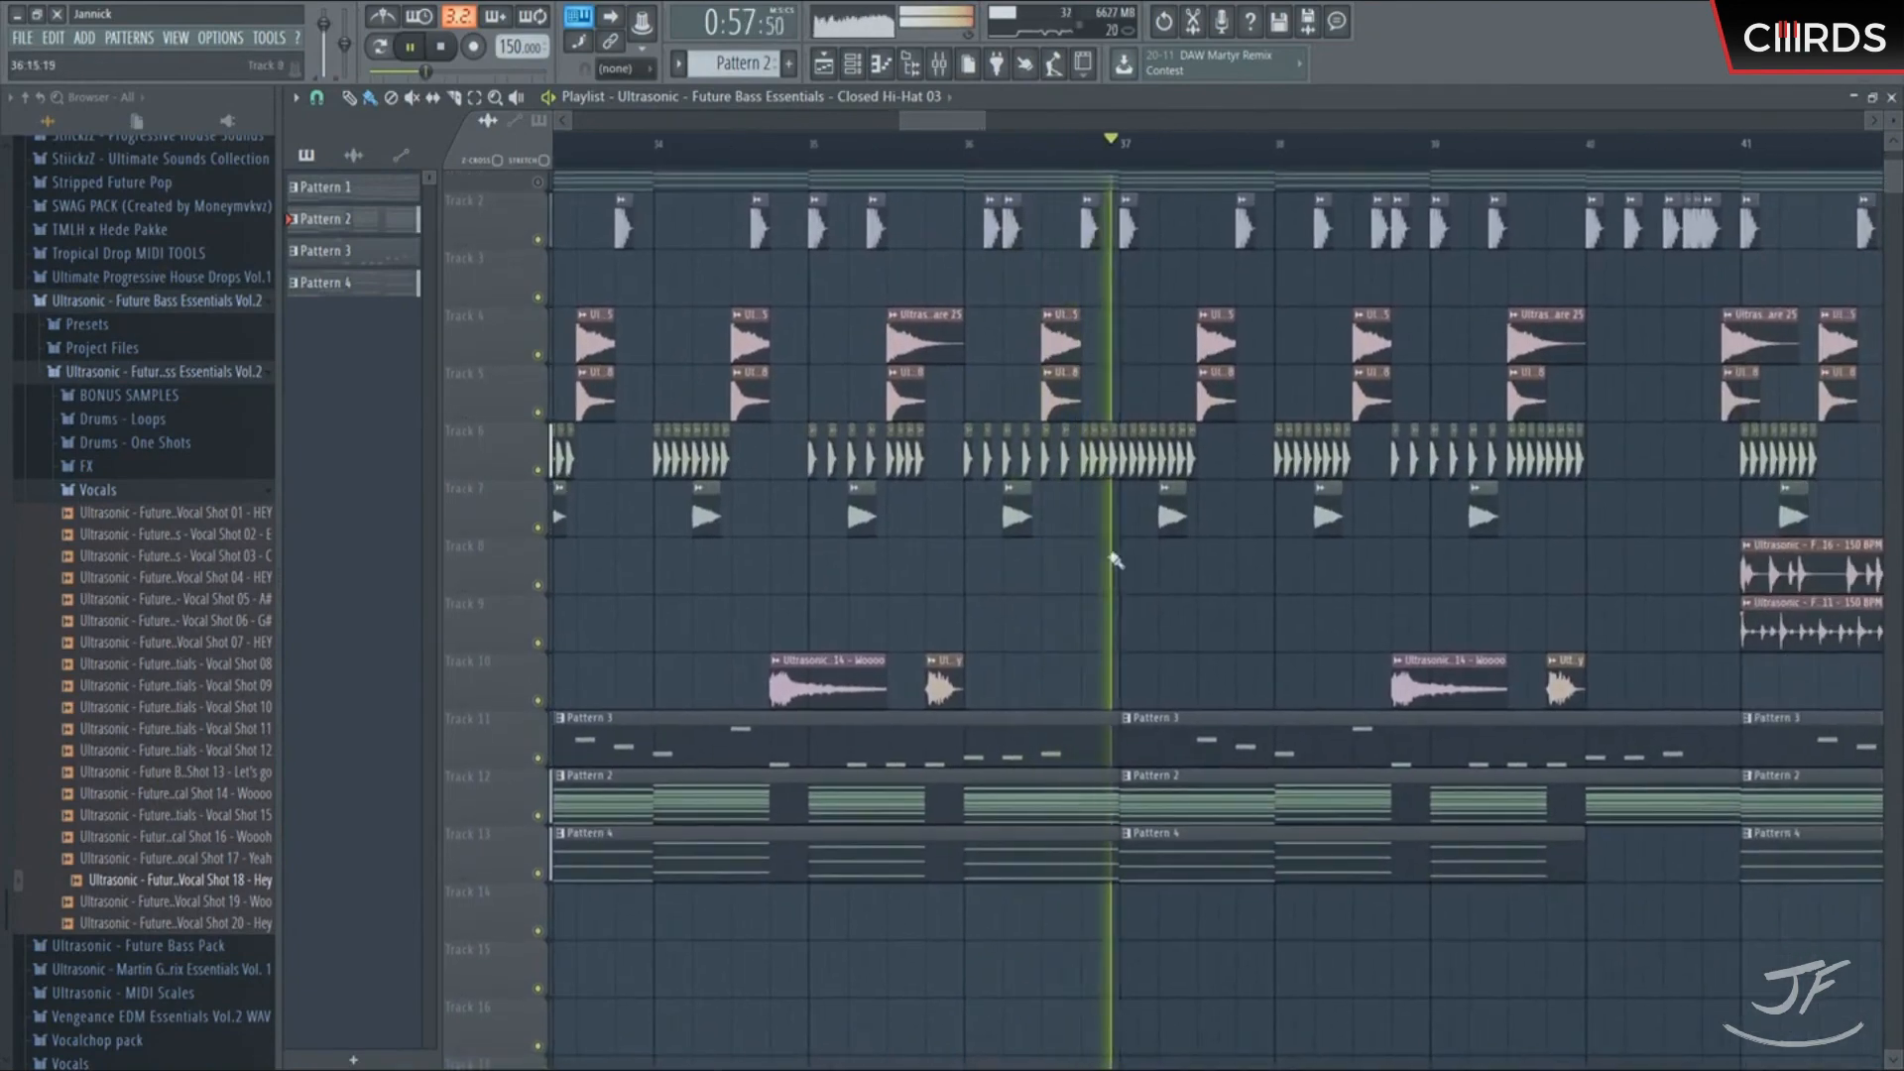
Listen to the drop from bar 36 into its second half, checking the vocal shots with the drums and loops
{"action": "left_click_drag", "start_coordinate": [1318, 532], "coordinate": [1007, 595]}
{"action": "scroll", "coordinate": [1091, 580], "scroll_direction": "up", "scroll_amount": 3}
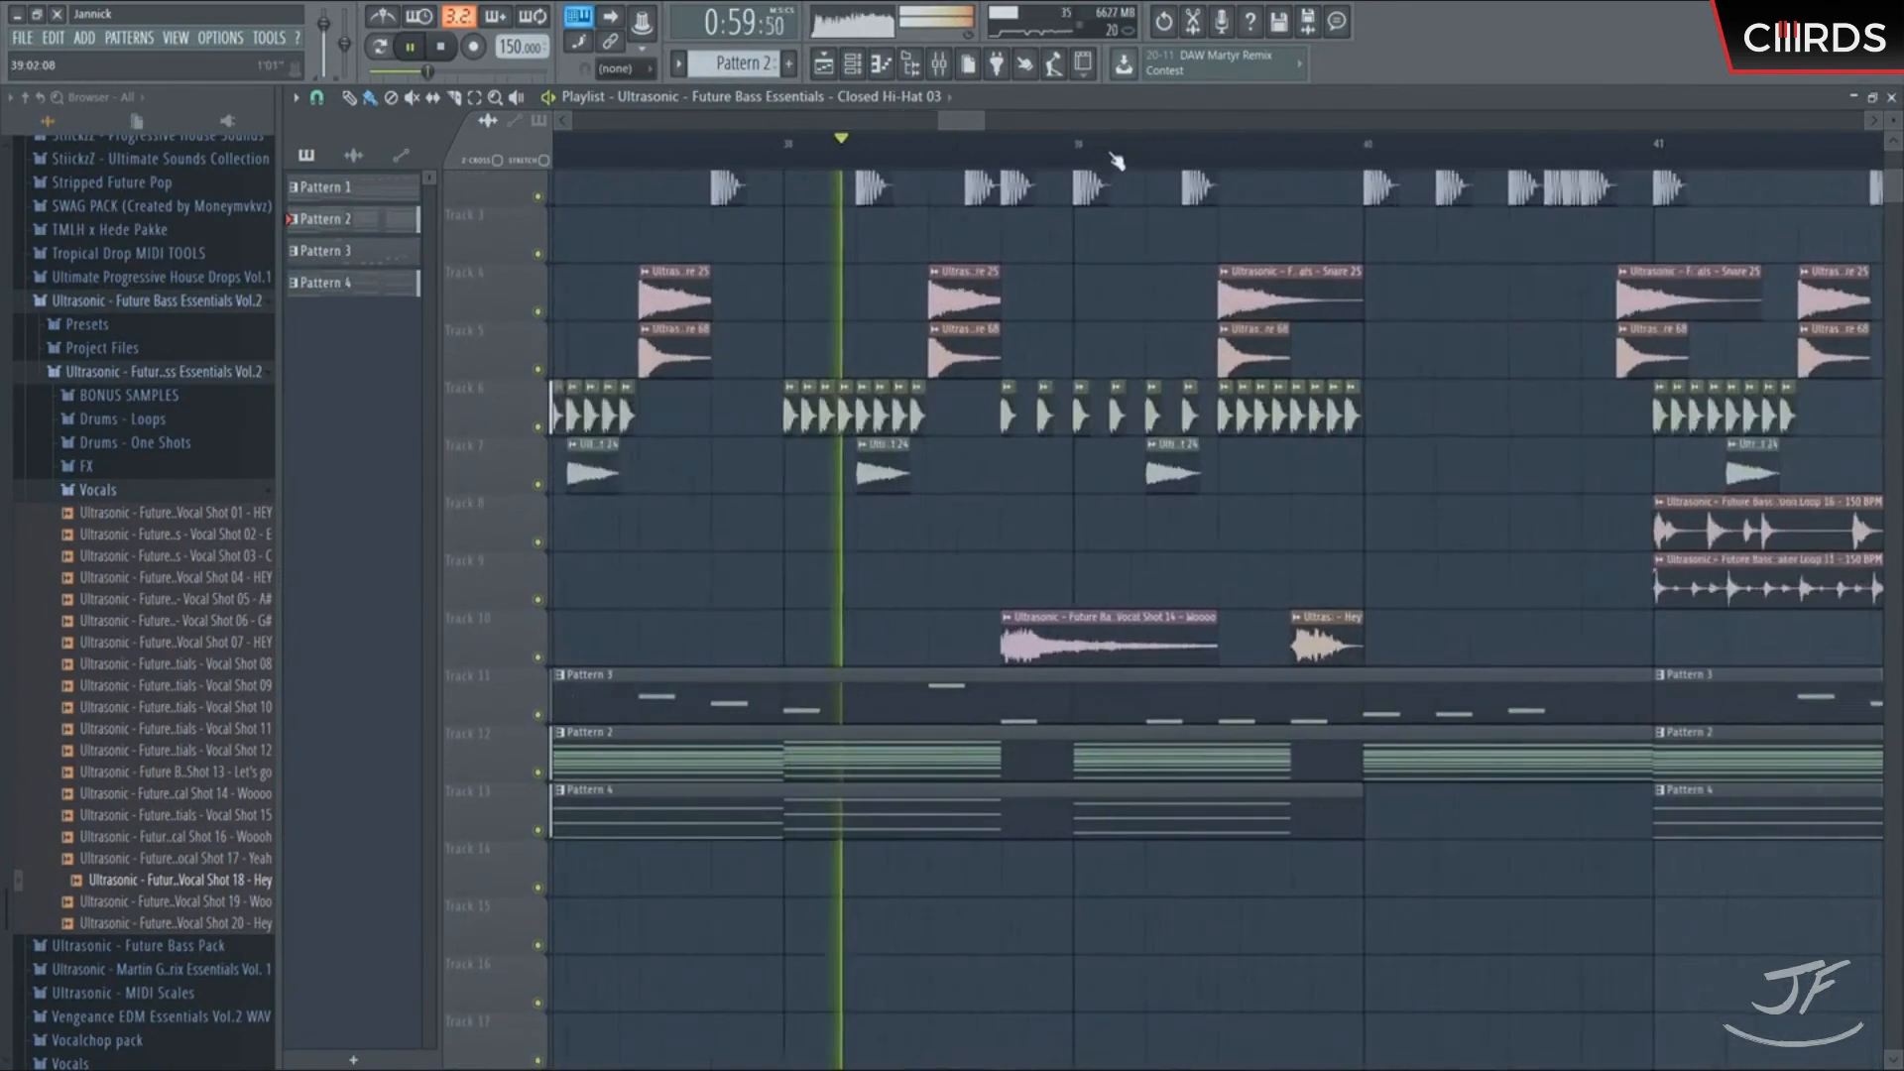
{"action": "scroll", "coordinate": [1275, 532], "scroll_direction": "down", "scroll_amount": 3}
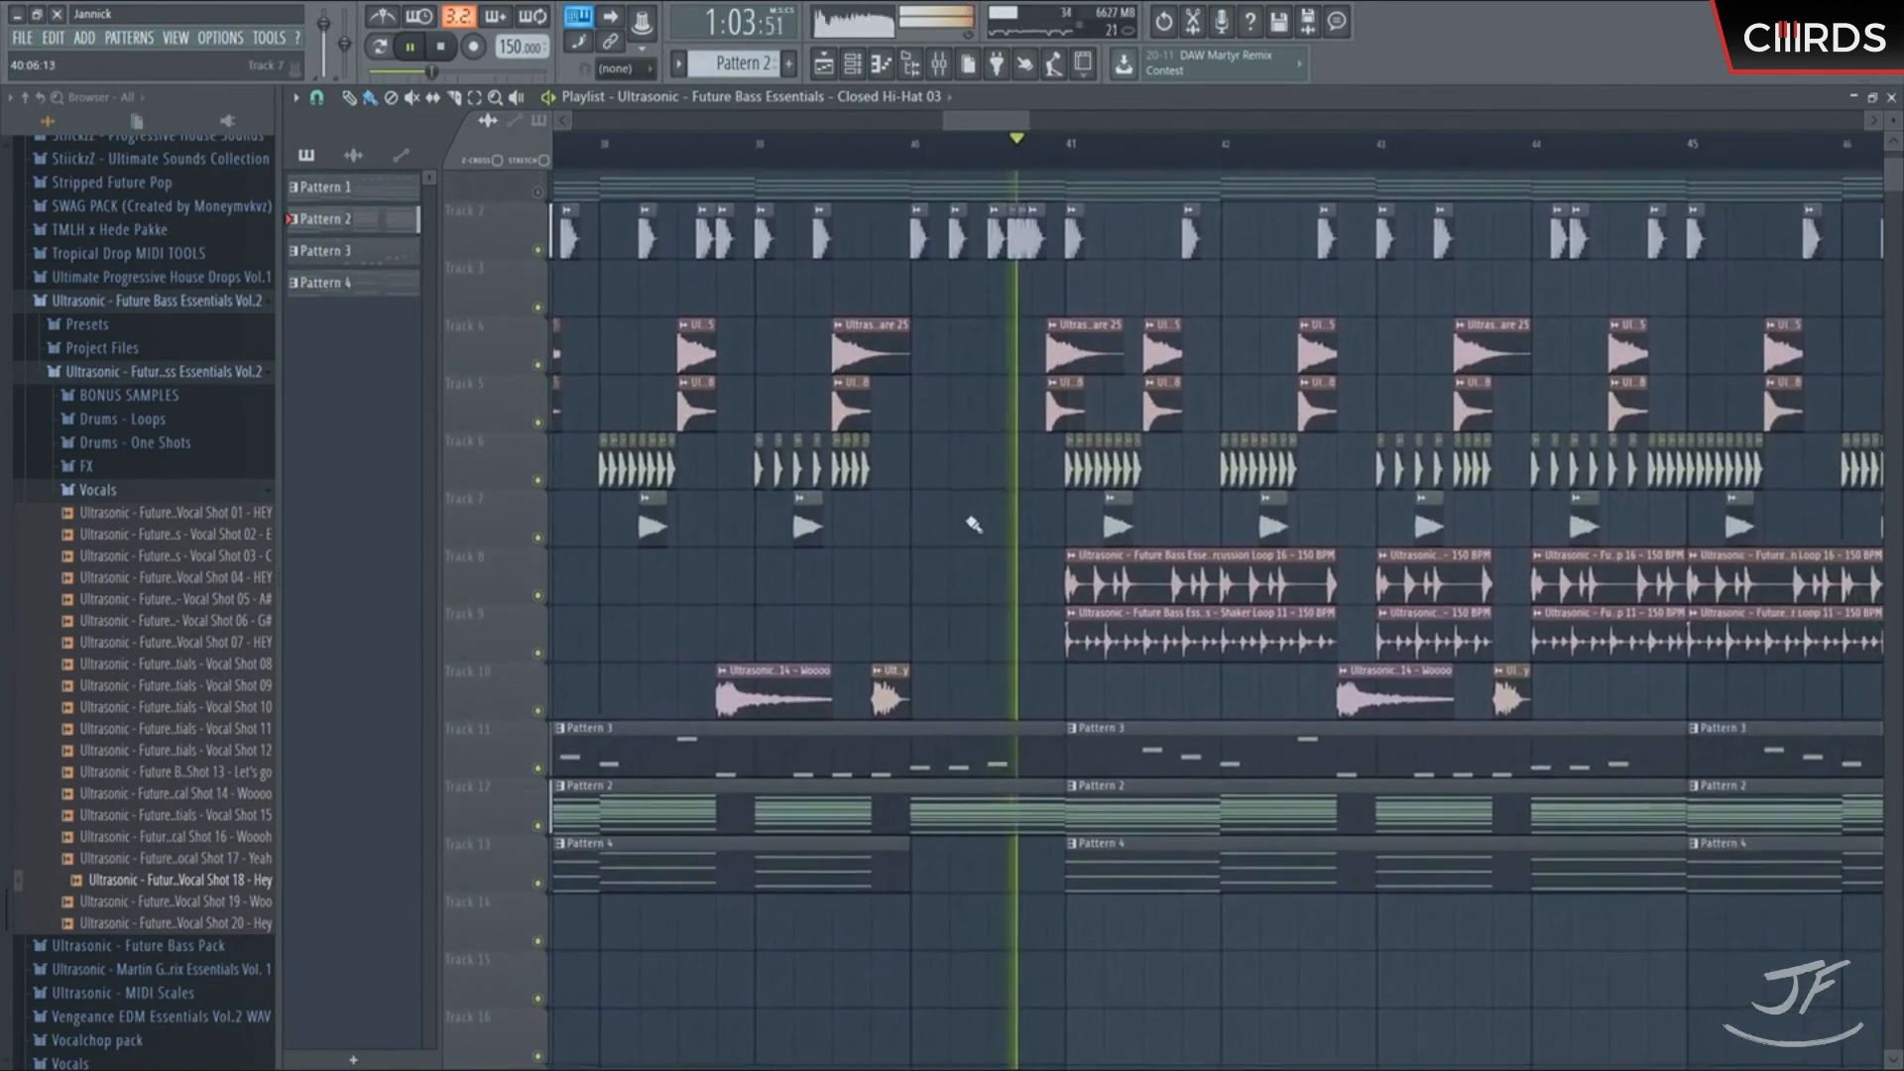
{"action": "scroll", "coordinate": [917, 498], "scroll_direction": "down", "scroll_amount": 1}
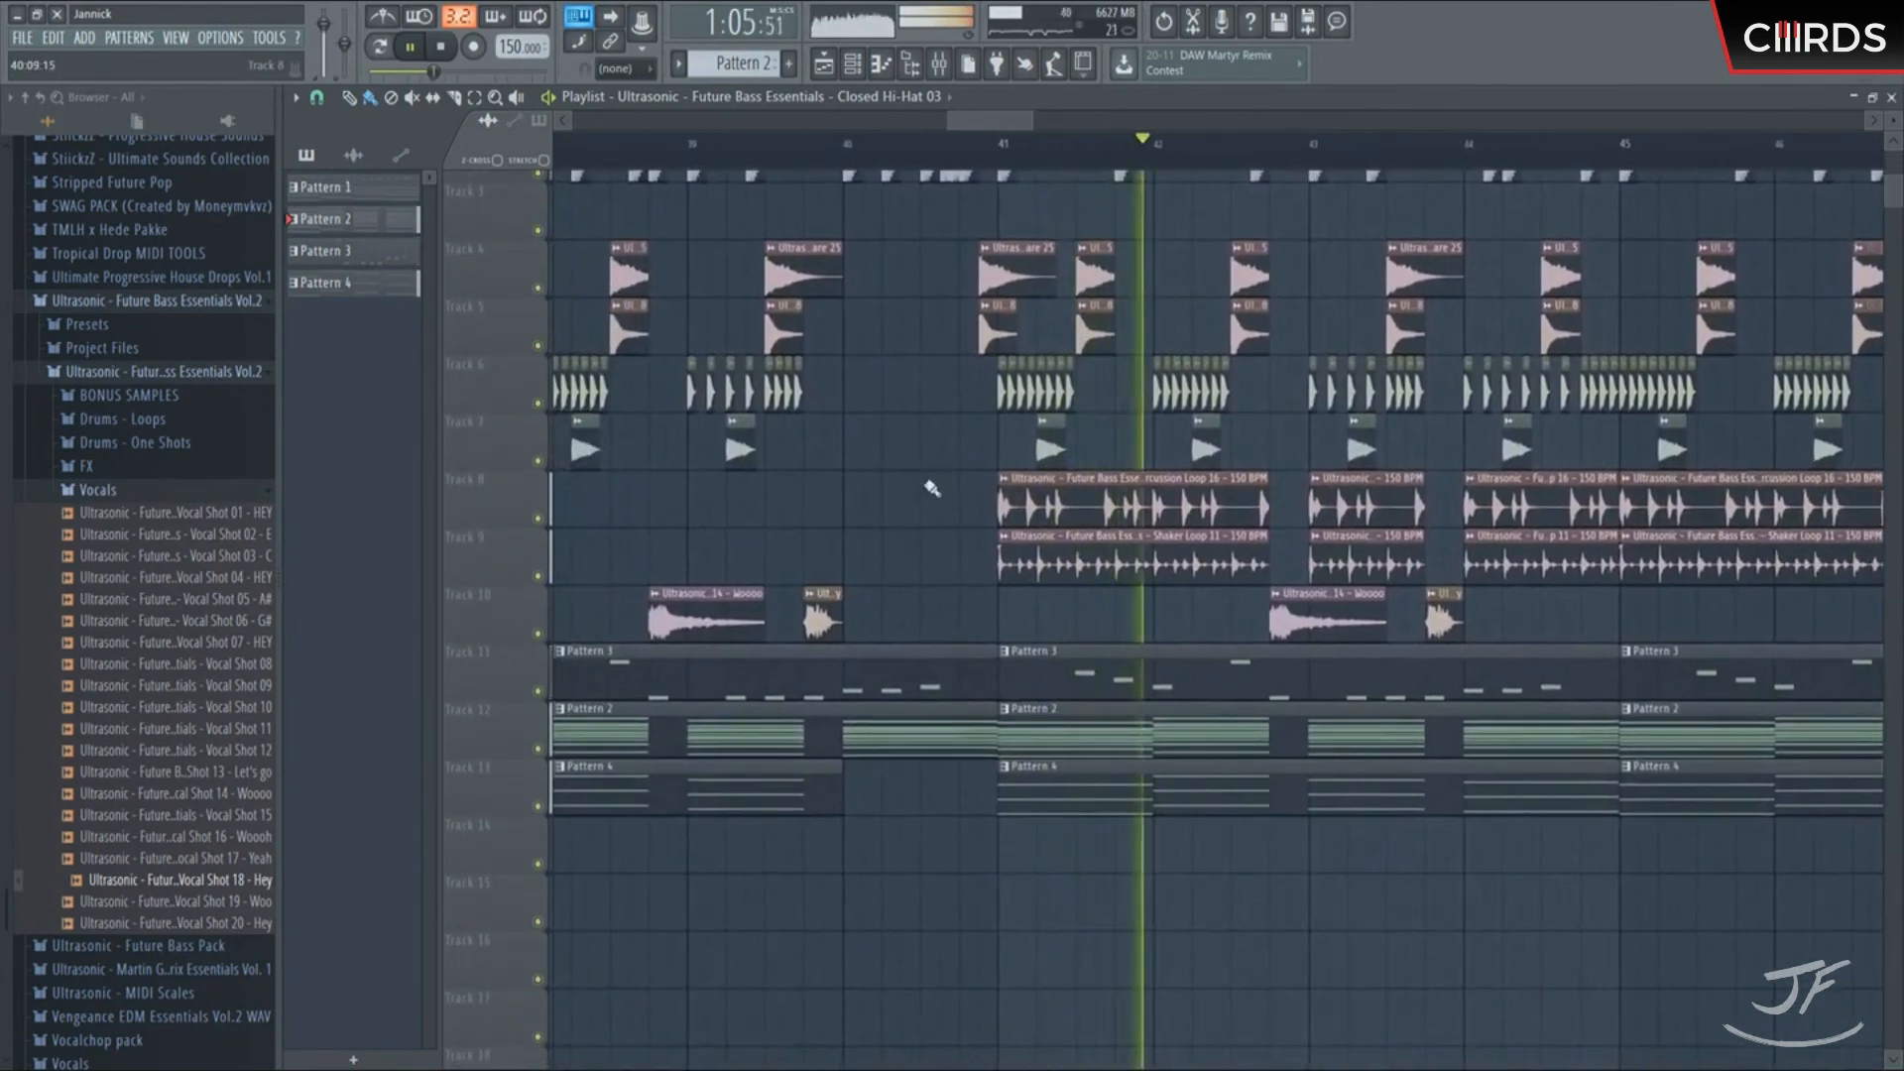
{"action": "scroll", "coordinate": [1196, 359], "scroll_direction": "up", "scroll_amount": 1}
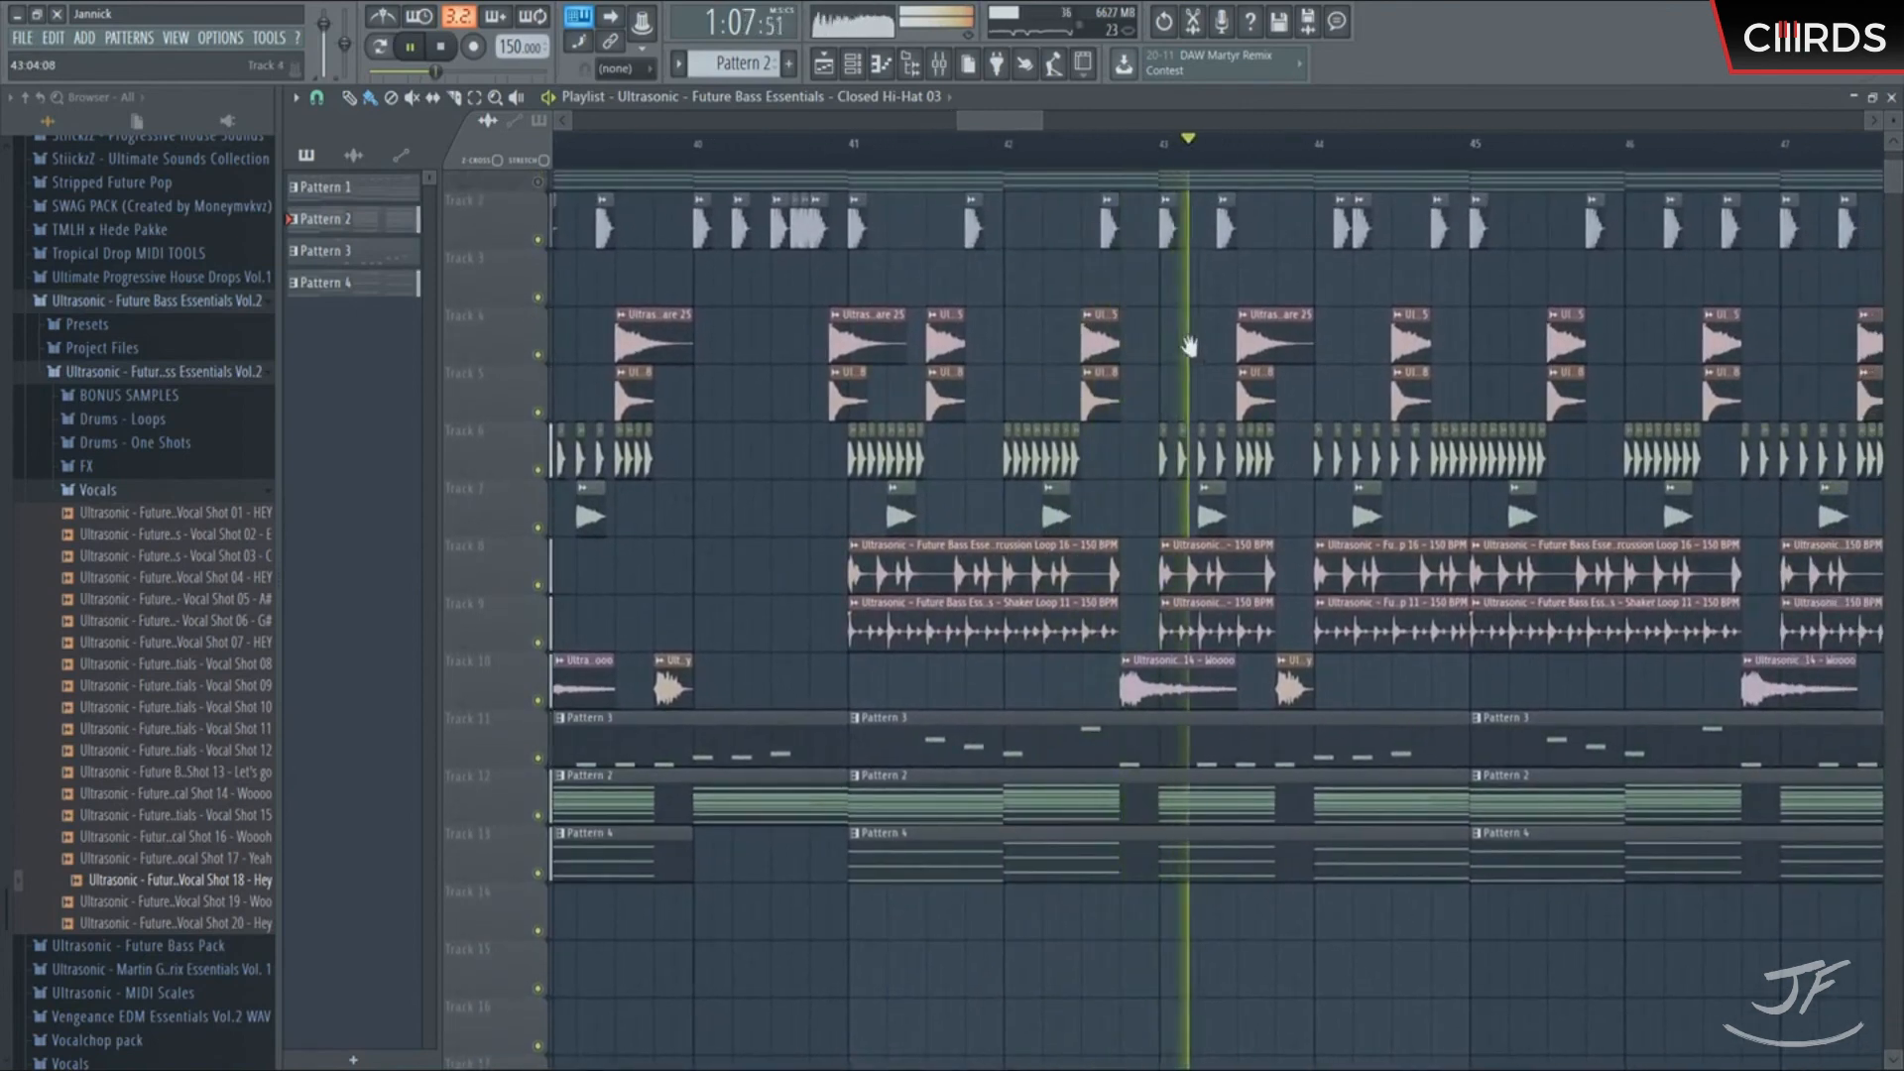
{"action": "scroll", "coordinate": [1065, 159], "scroll_direction": "up", "scroll_amount": 2}
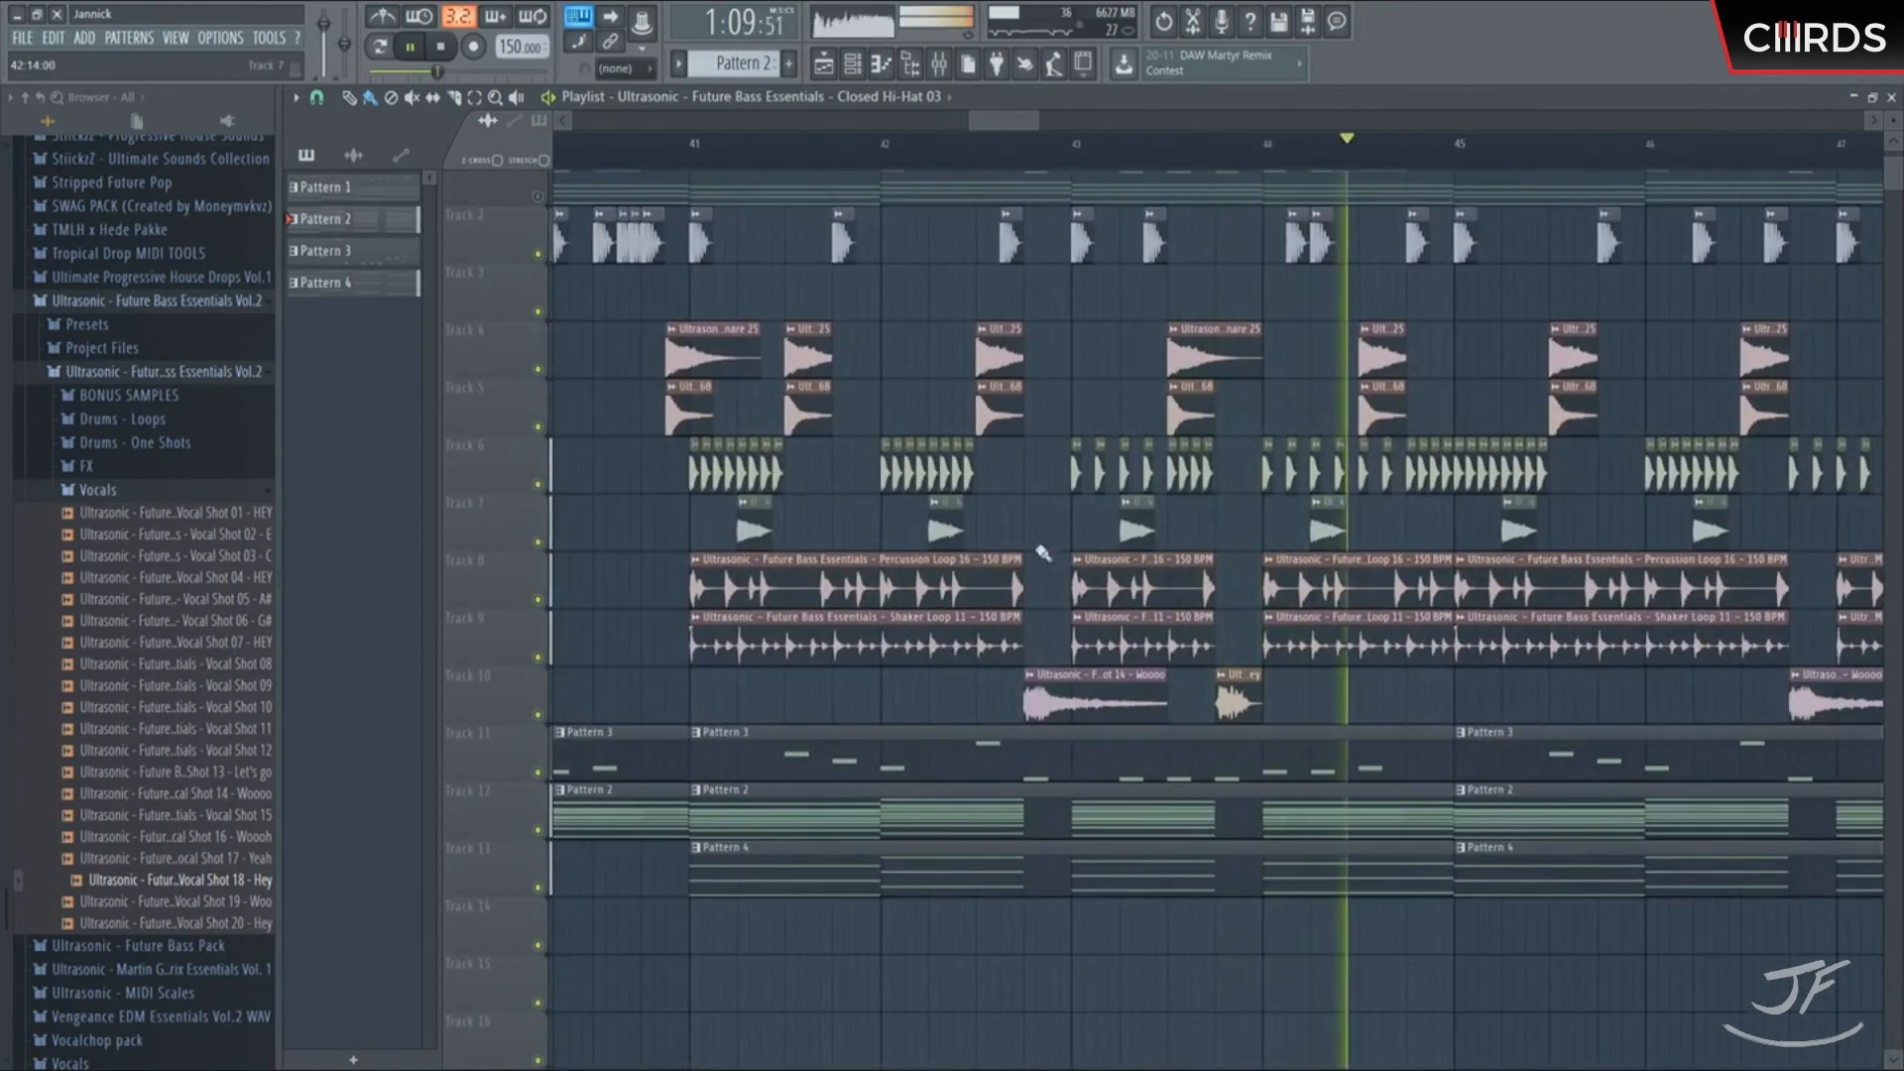
Trim the end of the first Percussion Loop 16 clip, replay from bar 41, and open the pack's Drums - One Shots folder
{"action": "left_click", "coordinate": [699, 144]}
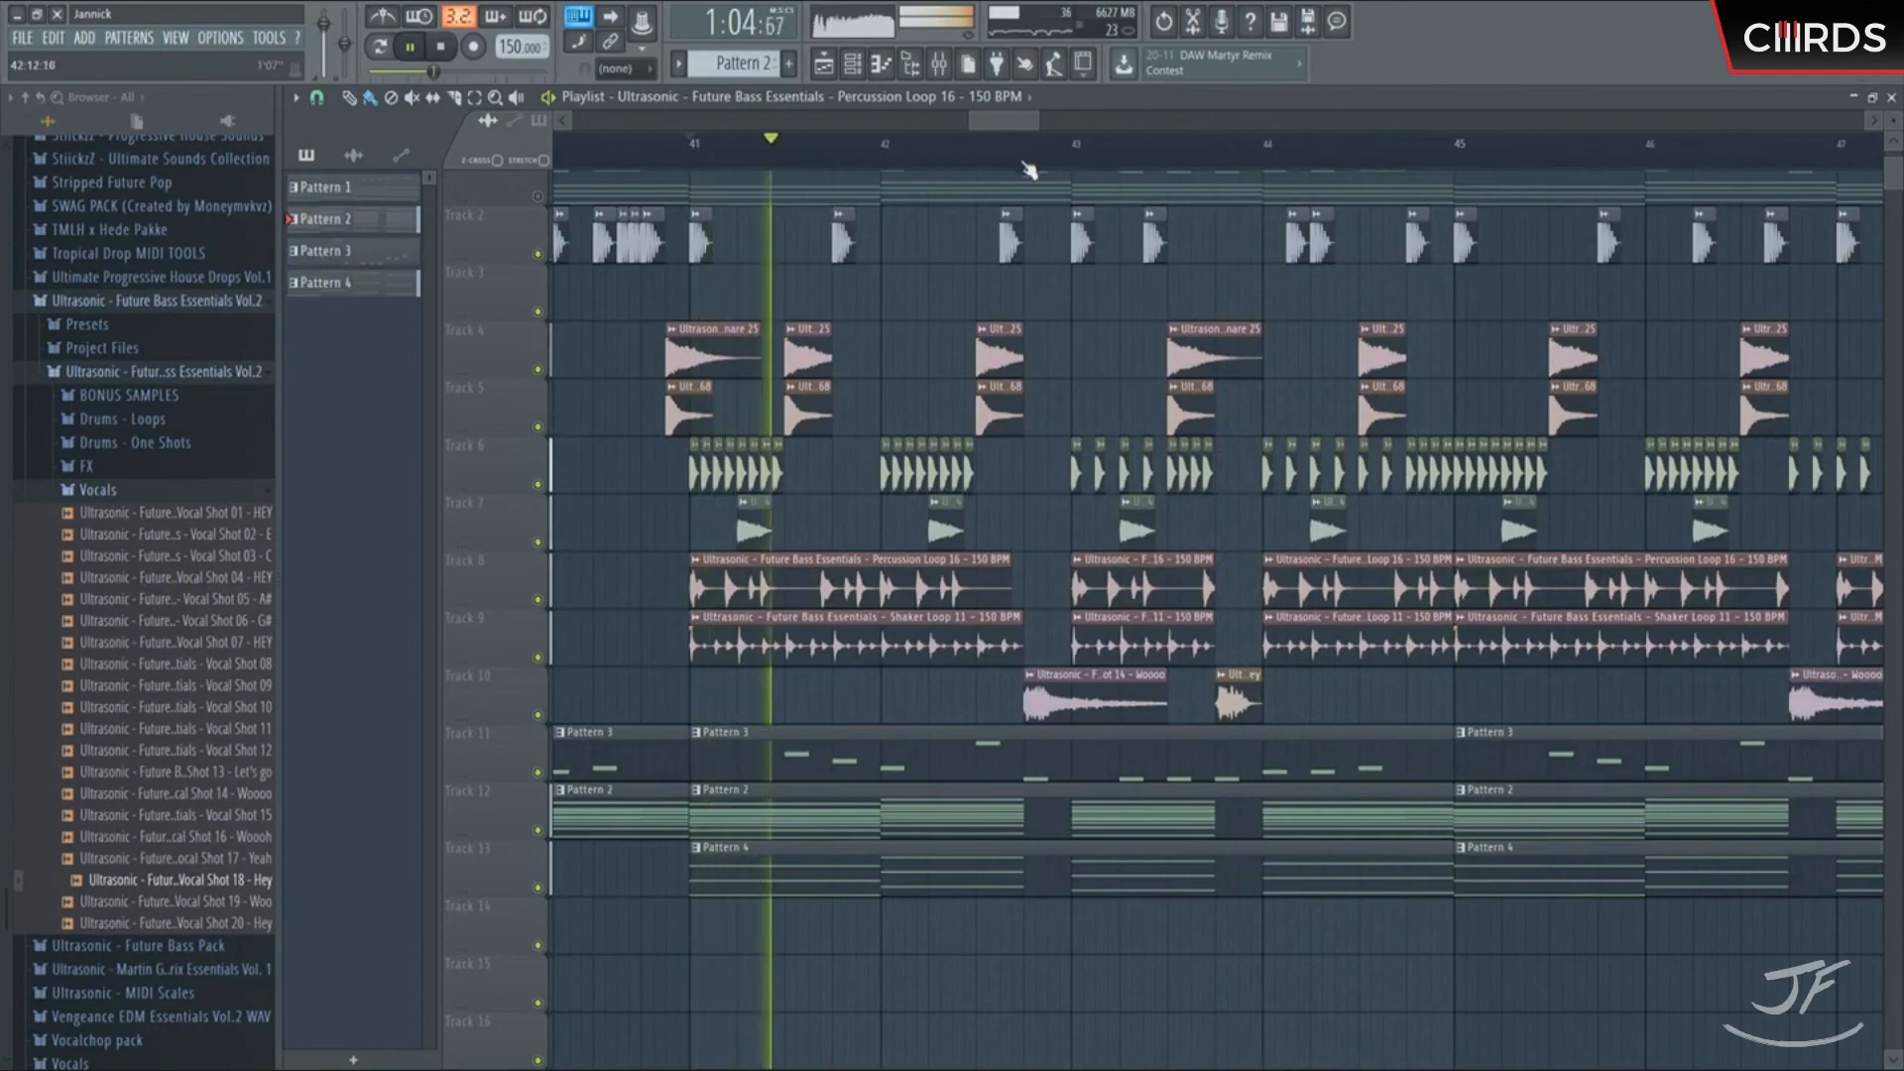
{"action": "scroll", "coordinate": [831, 218], "scroll_direction": "up", "scroll_amount": 3}
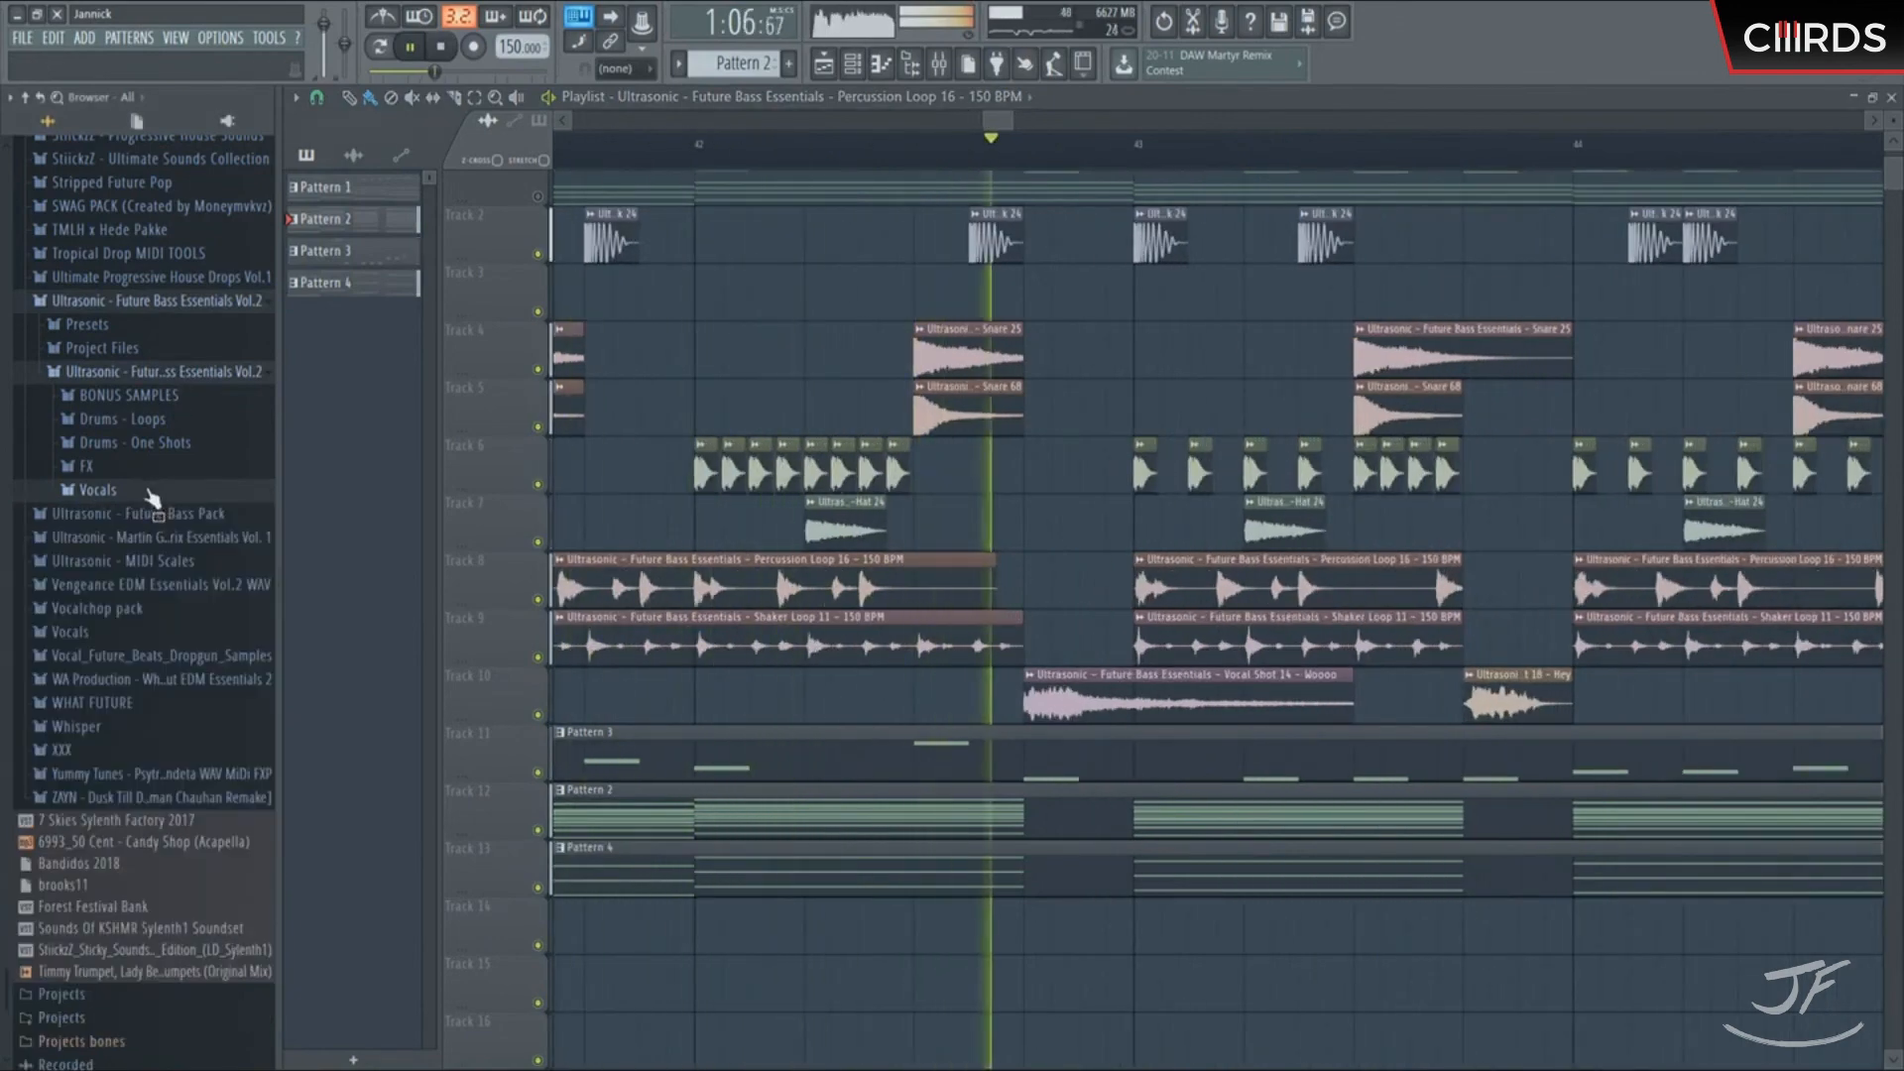
{"action": "left_click", "coordinate": [167, 437]}
{"action": "key", "text": "space"}
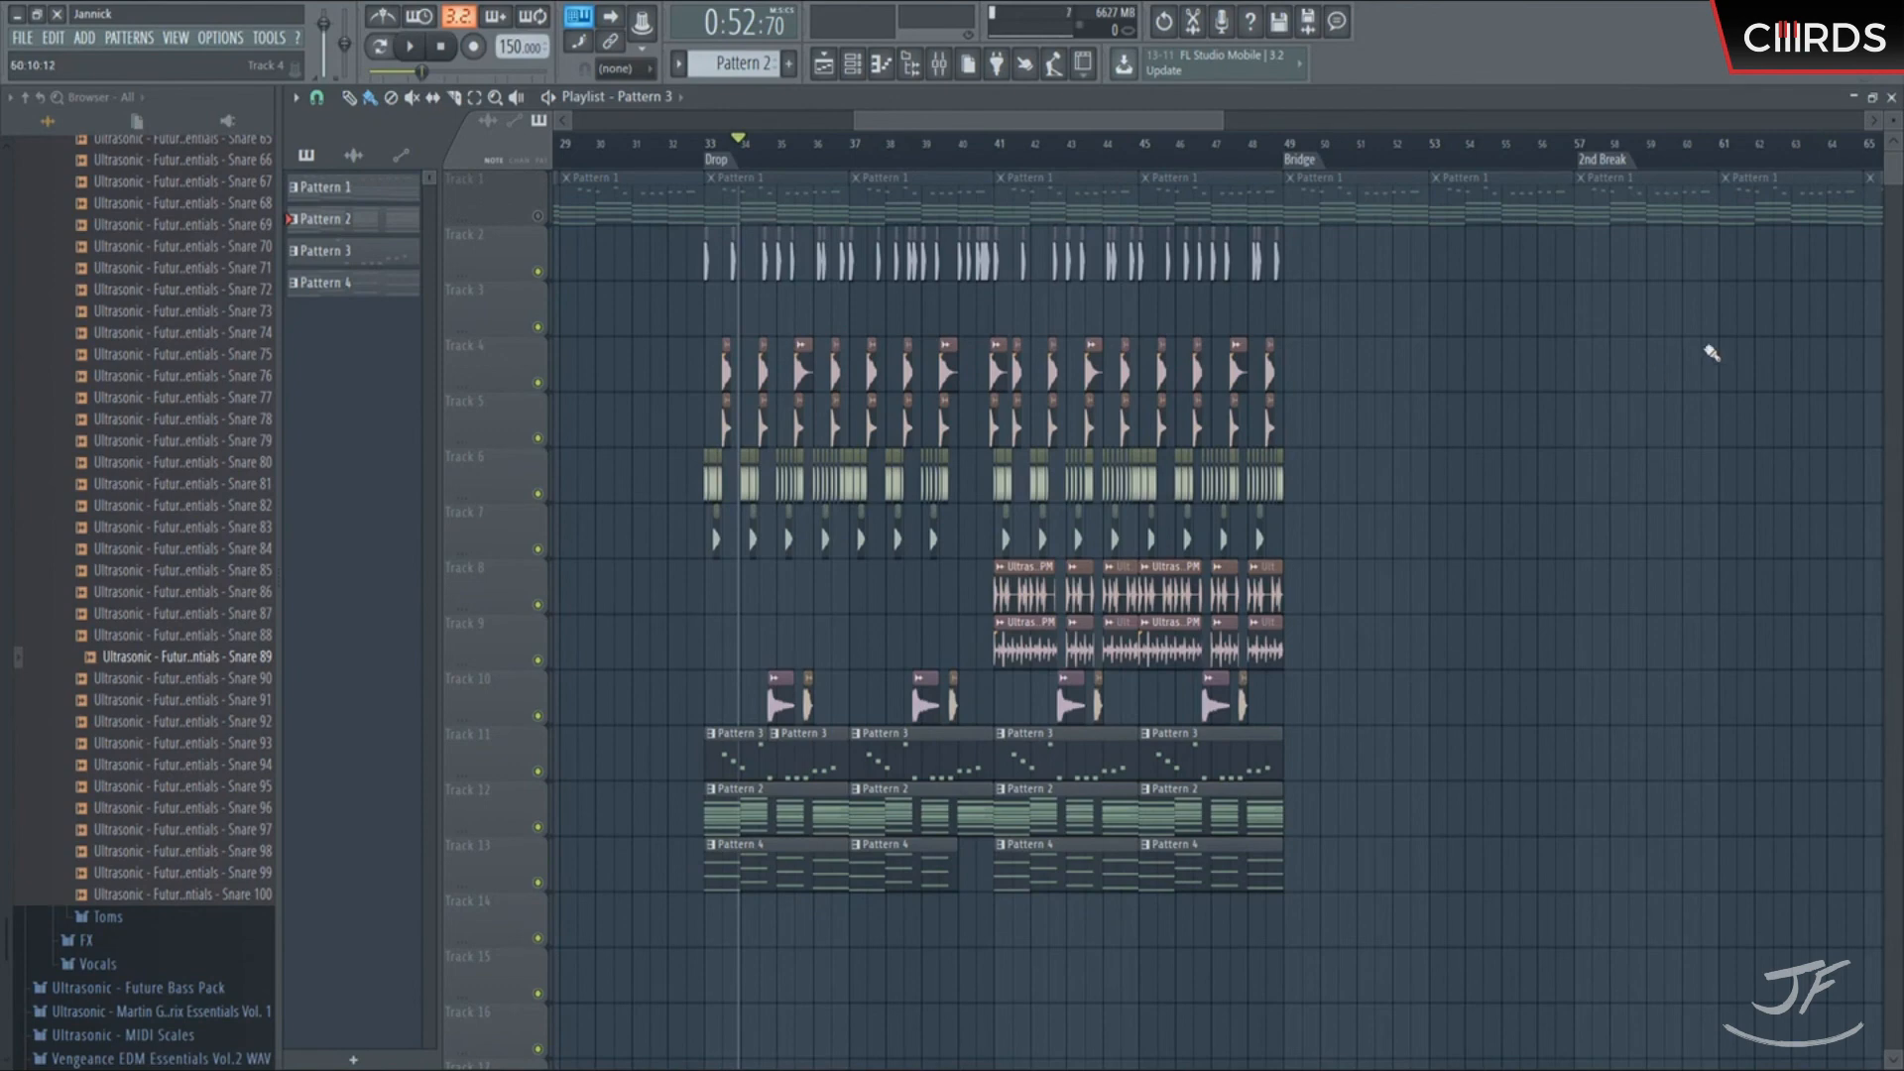
Play the arrangement from the Drop marker at bar 33 to review the full drop, and stop playback
{"action": "scroll", "coordinate": [1432, 348], "scroll_direction": "left", "scroll_amount": 3}
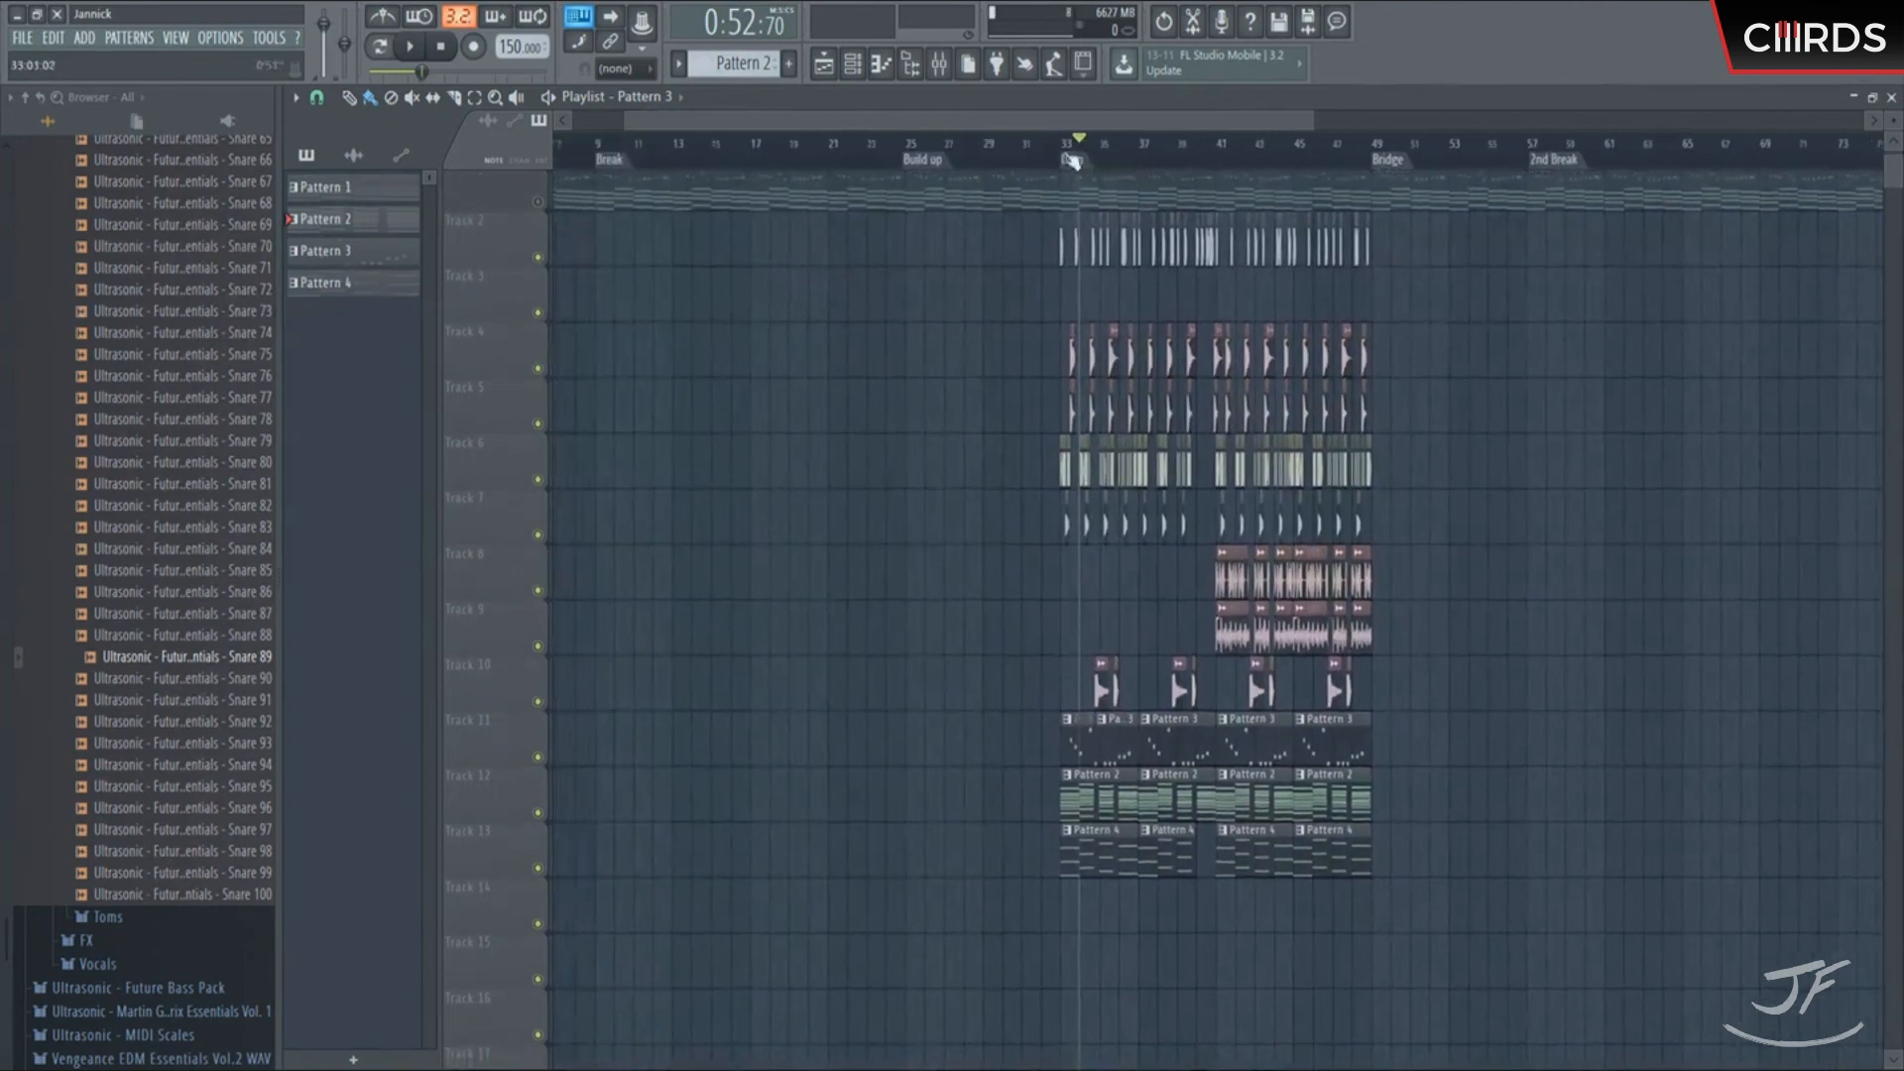
{"action": "scroll", "coordinate": [1432, 348], "scroll_direction": "down", "scroll_amount": 2}
{"action": "key", "text": "space"}
{"action": "scroll", "coordinate": [1607, 302], "scroll_direction": "right", "scroll_amount": 2}
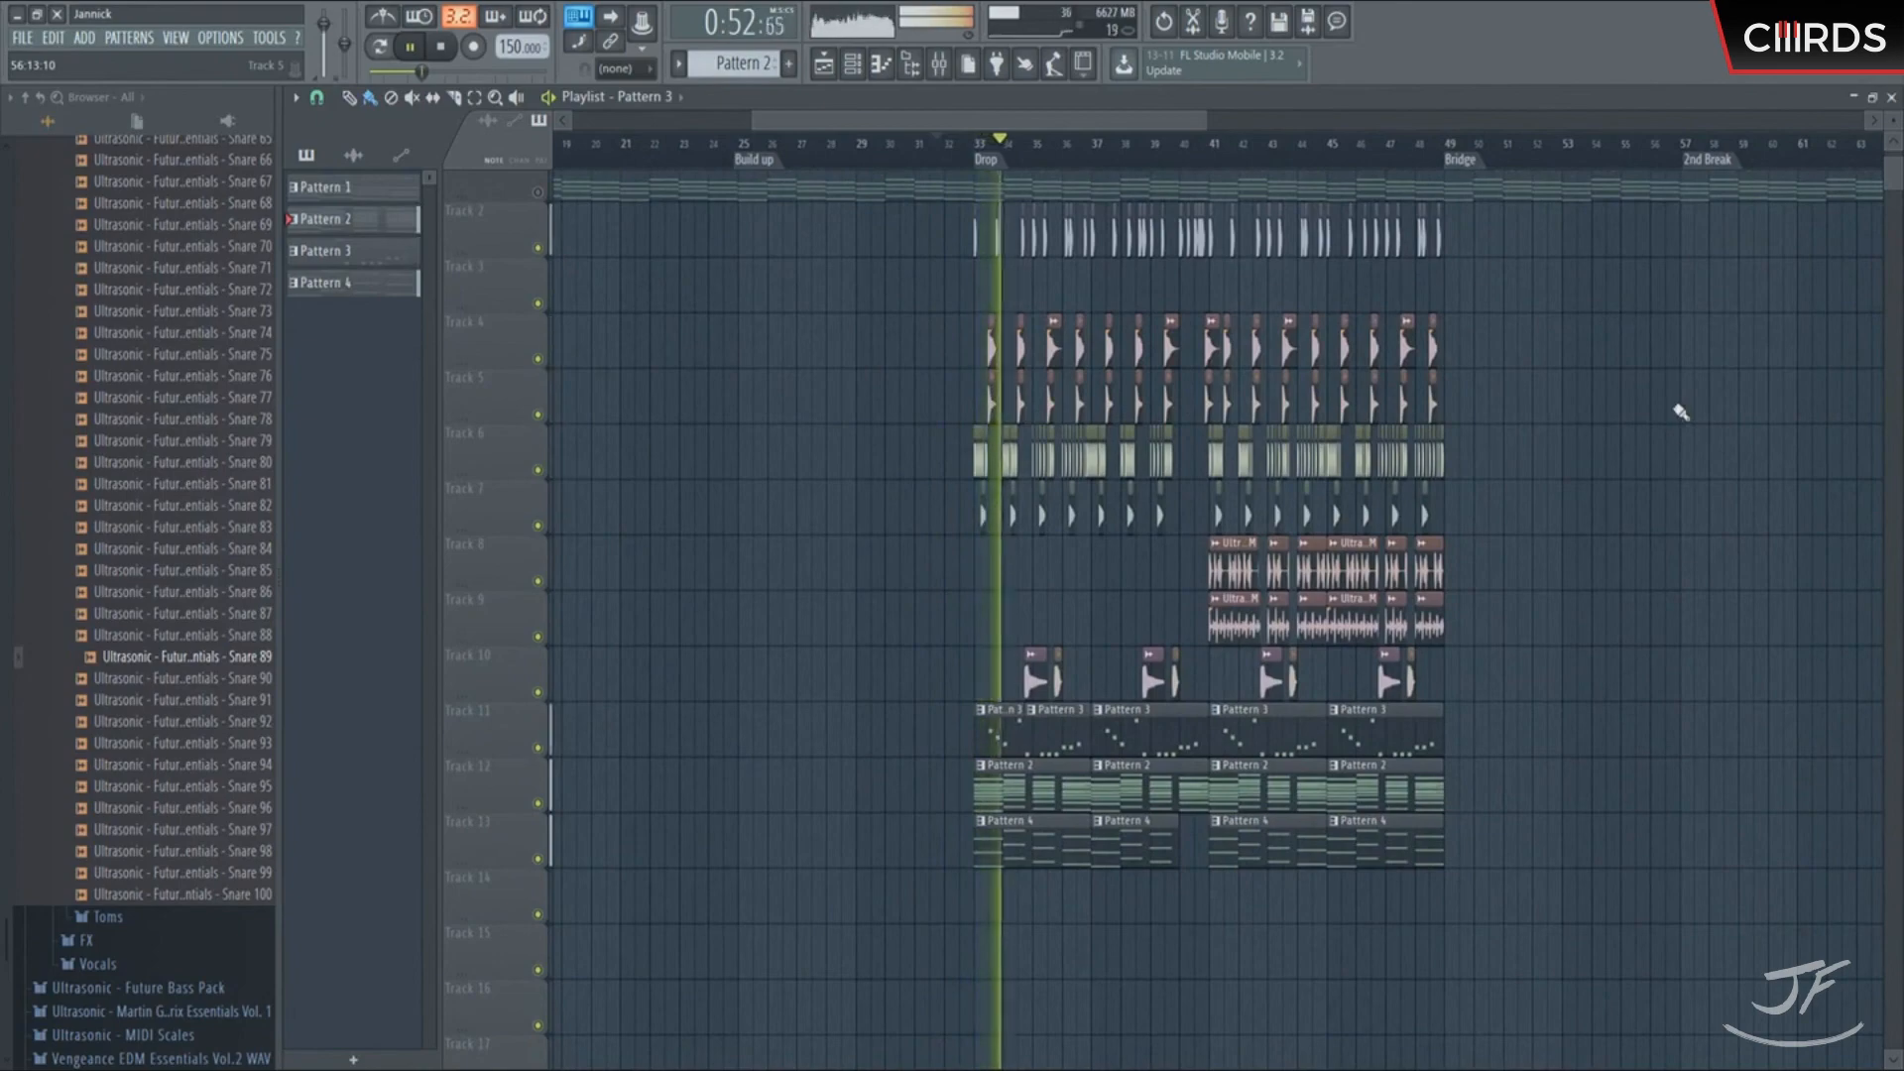
{"action": "key", "text": "space"}
Collapse the Snares and Drums - One Shots folders of the Ultrasonic Future Bass Essentials Vol.2 pack
{"action": "scroll", "coordinate": [149, 496], "scroll_direction": "up", "scroll_amount": 15}
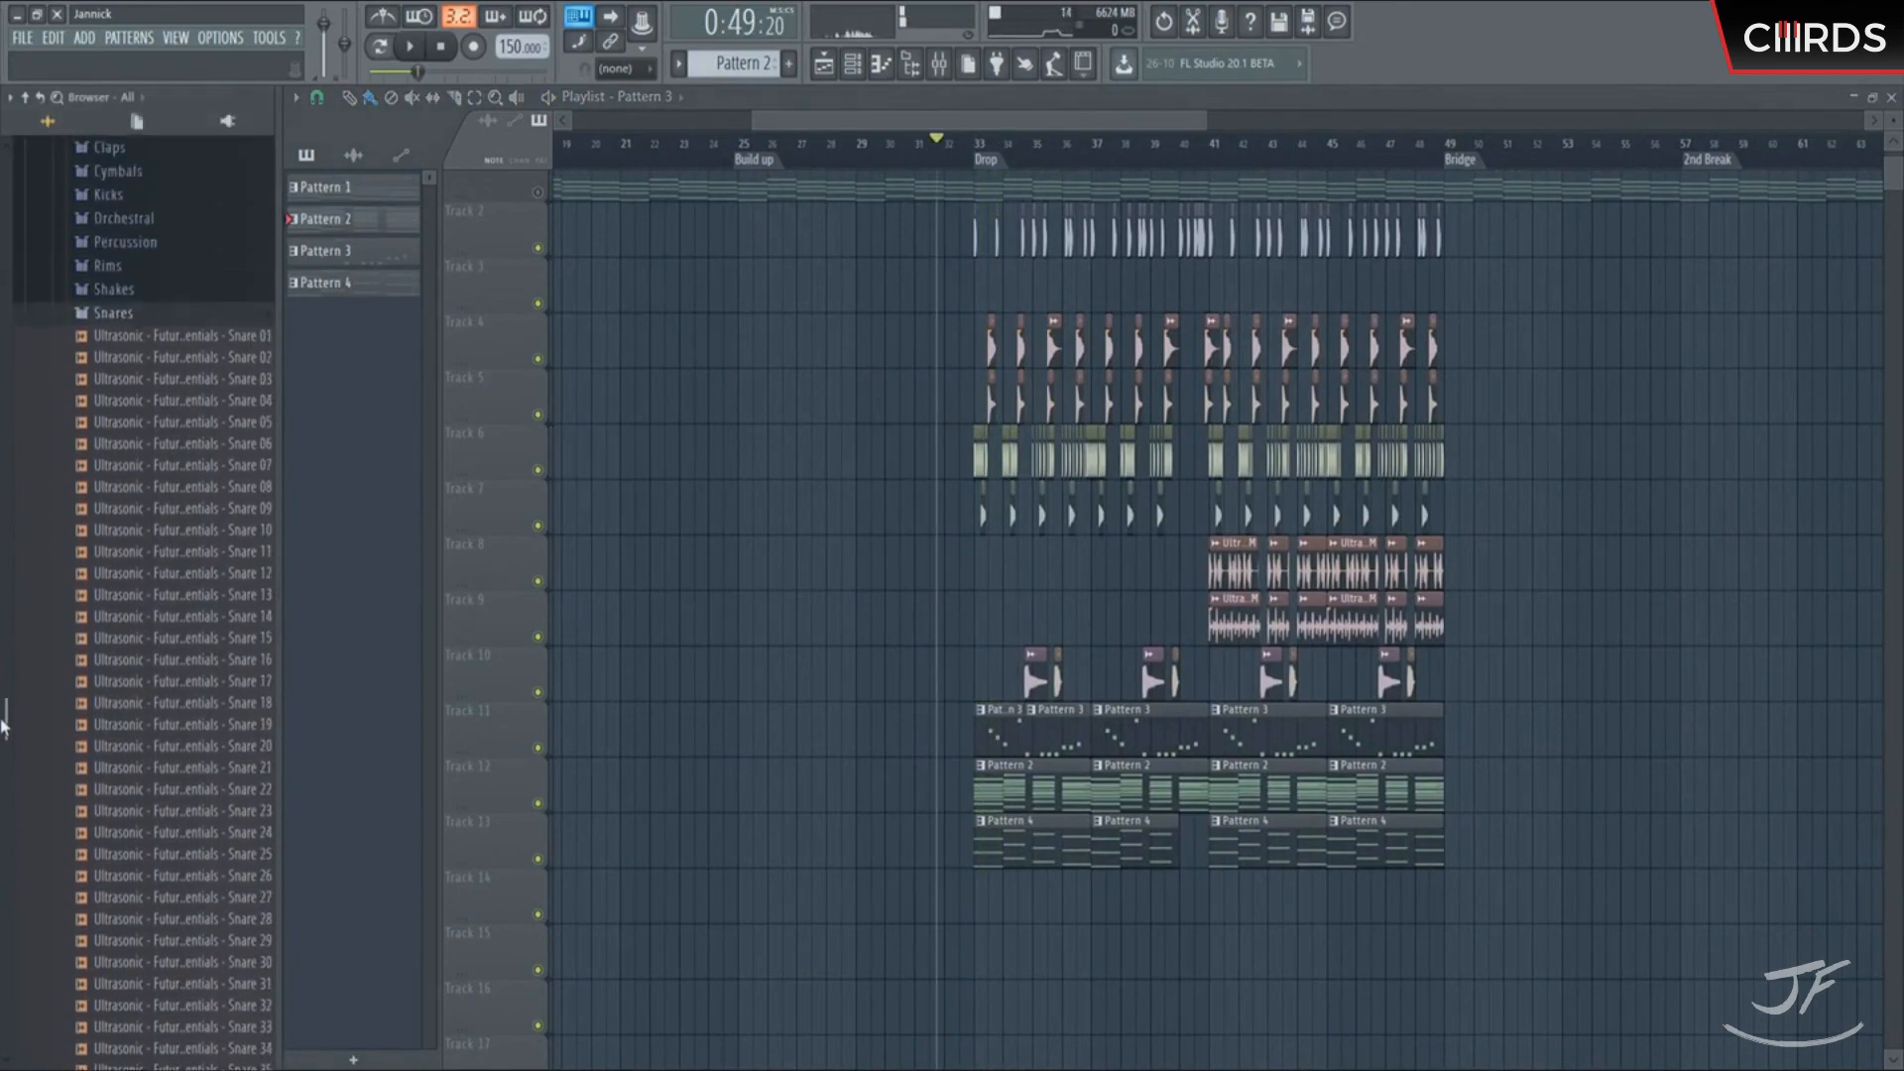
{"action": "left_click", "coordinate": [147, 442]}
{"action": "left_click", "coordinate": [147, 442]}
{"action": "left_click", "coordinate": [149, 250]}
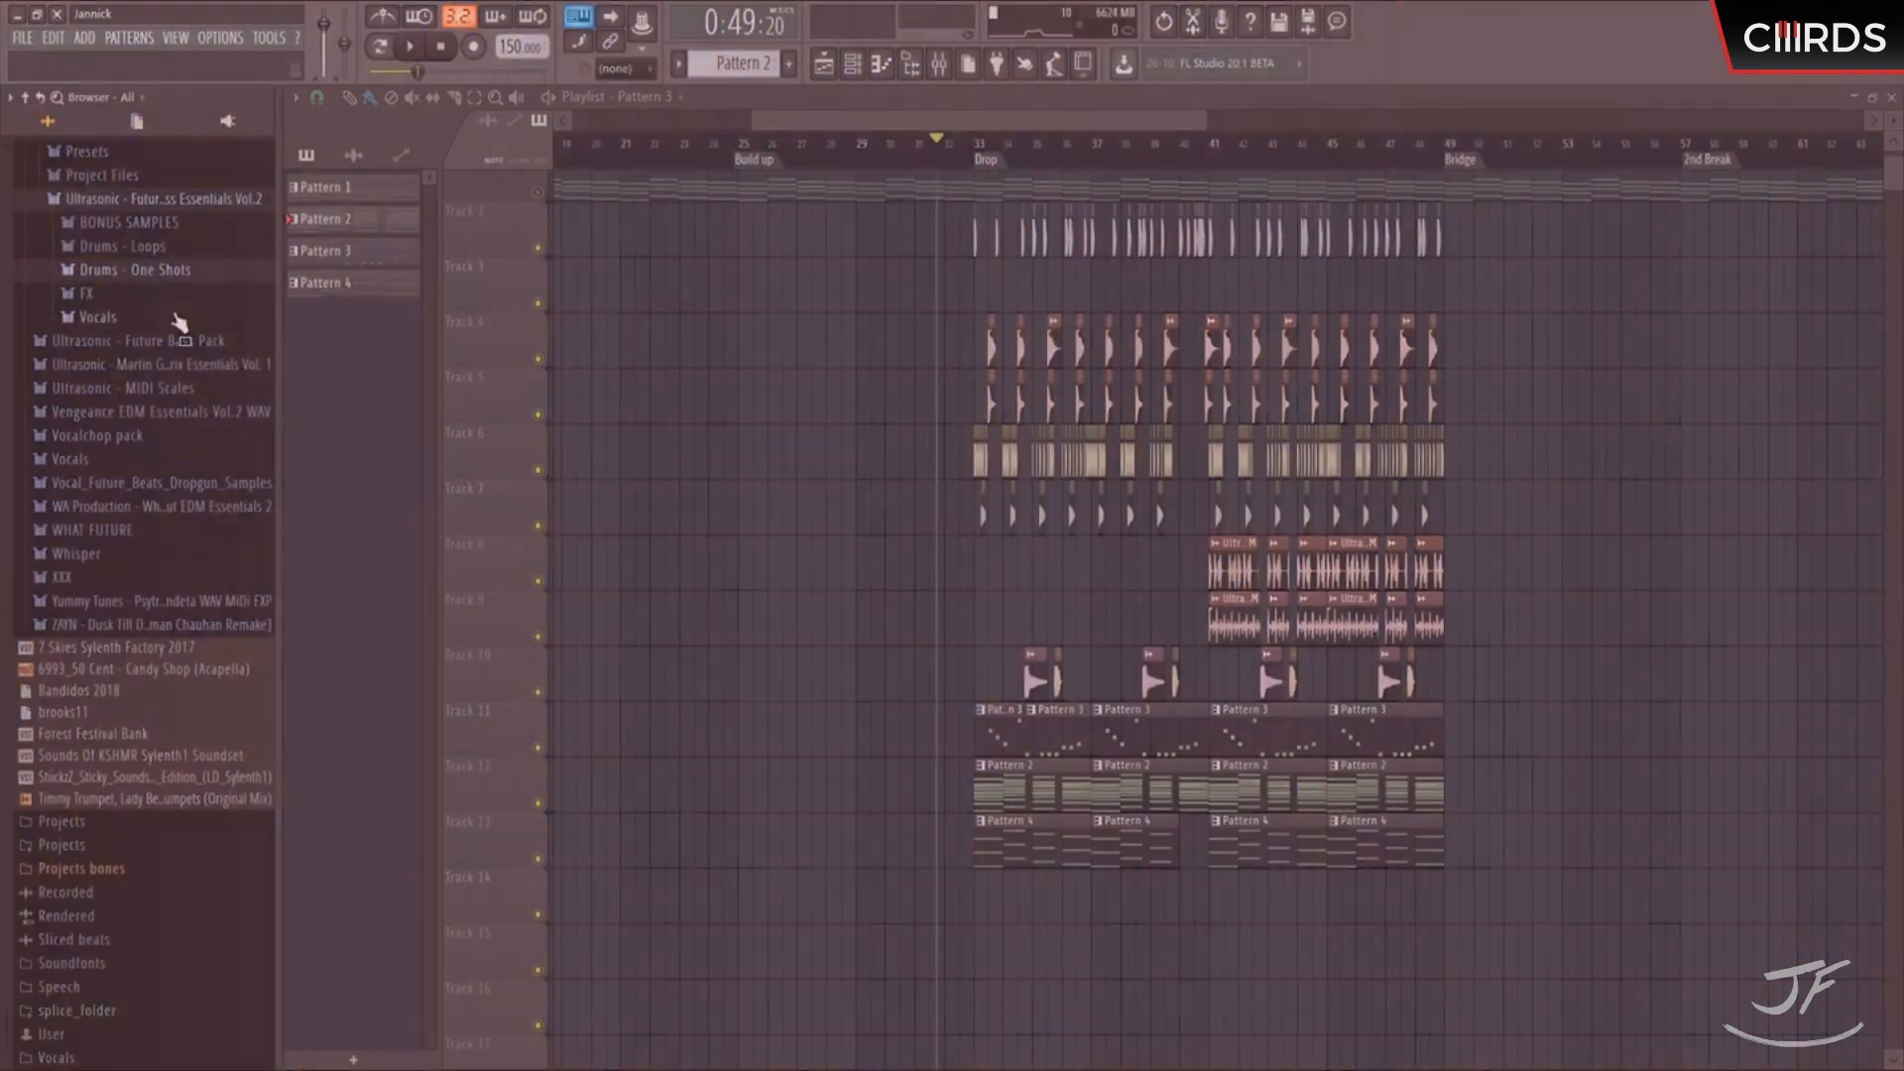